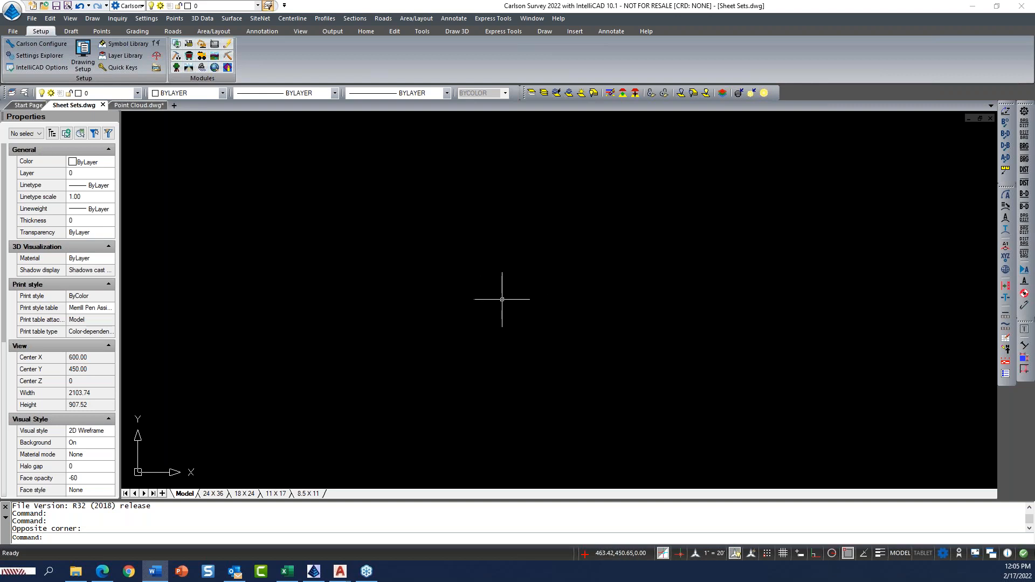
{"action": "mouse_move", "coordinate": [339, 573]}
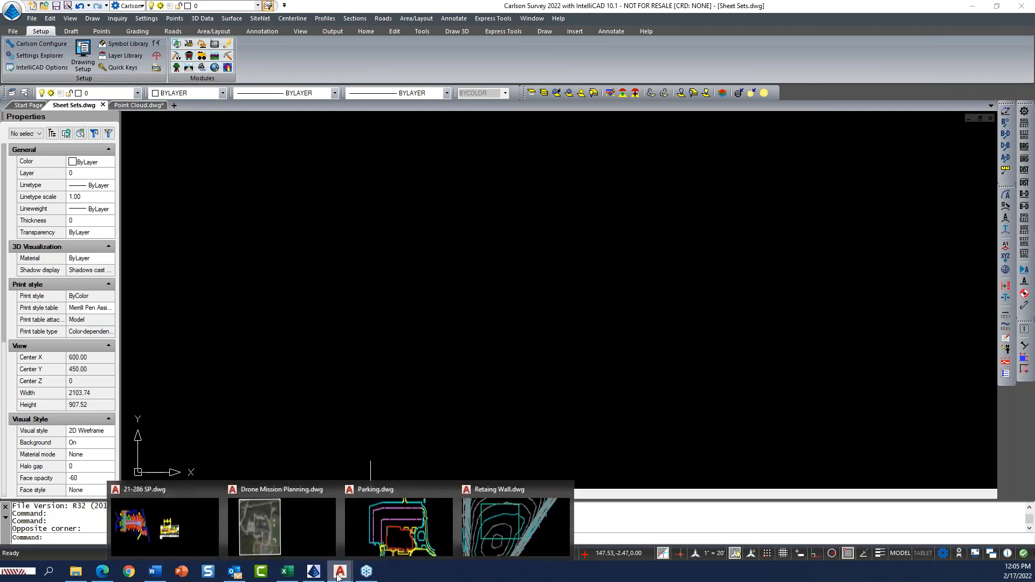
{"action": "left_click", "coordinate": [487, 298]}
{"action": "left_click", "coordinate": [529, 255]}
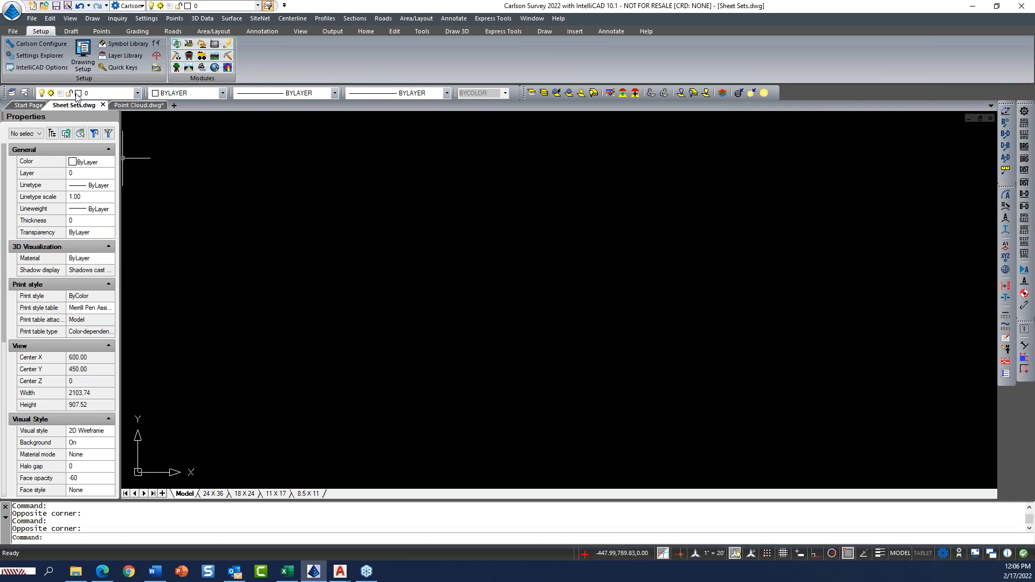
- Open the Publish dialog for the open drawings and turn off adding only layouts
{"action": "left_click", "coordinate": [31, 19]}
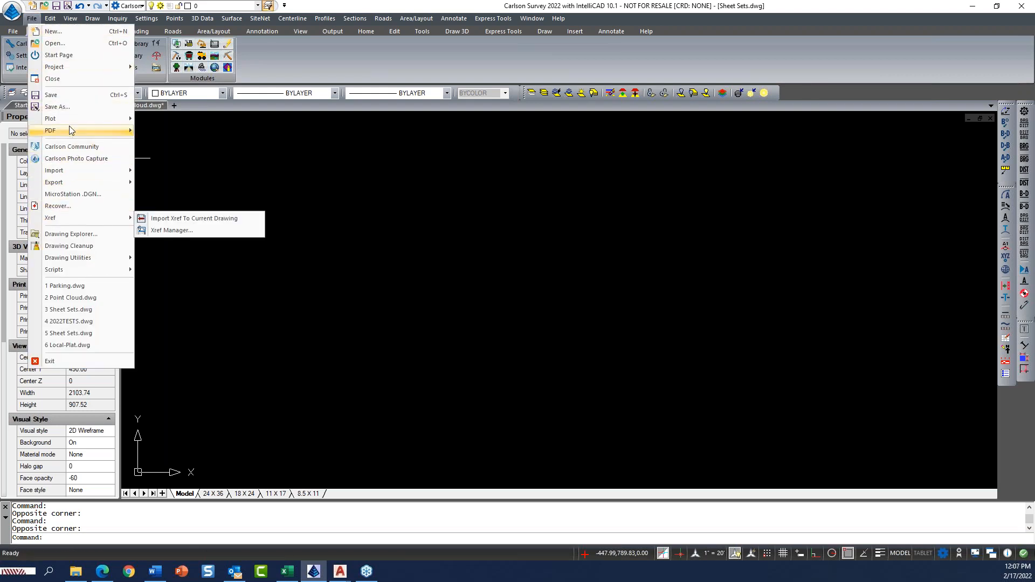
{"action": "mouse_move", "coordinate": [69, 120]}
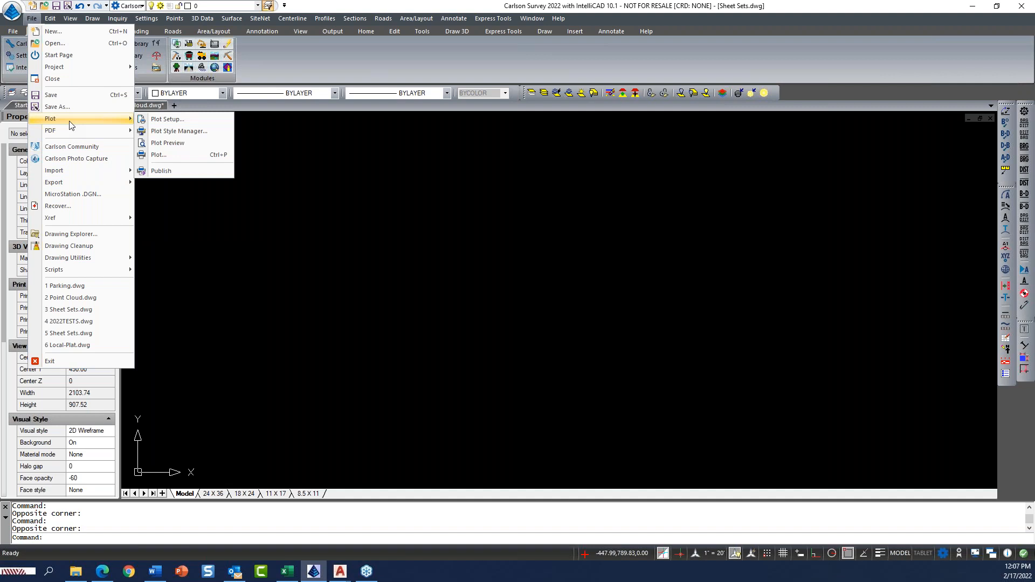
{"action": "left_click", "coordinate": [182, 172]}
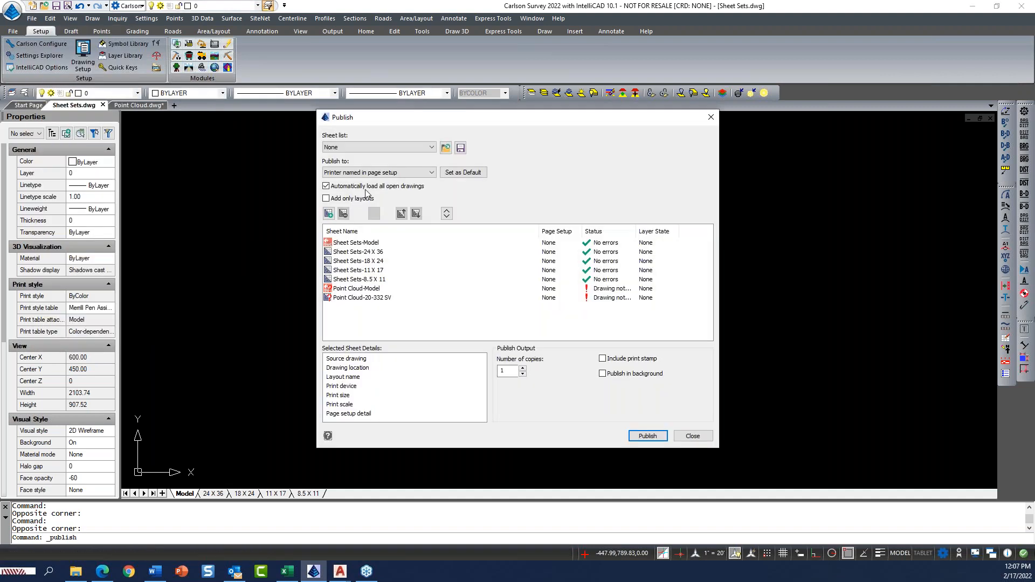
{"action": "left_click_drag", "start_coordinate": [537, 121], "coordinate": [549, 104]}
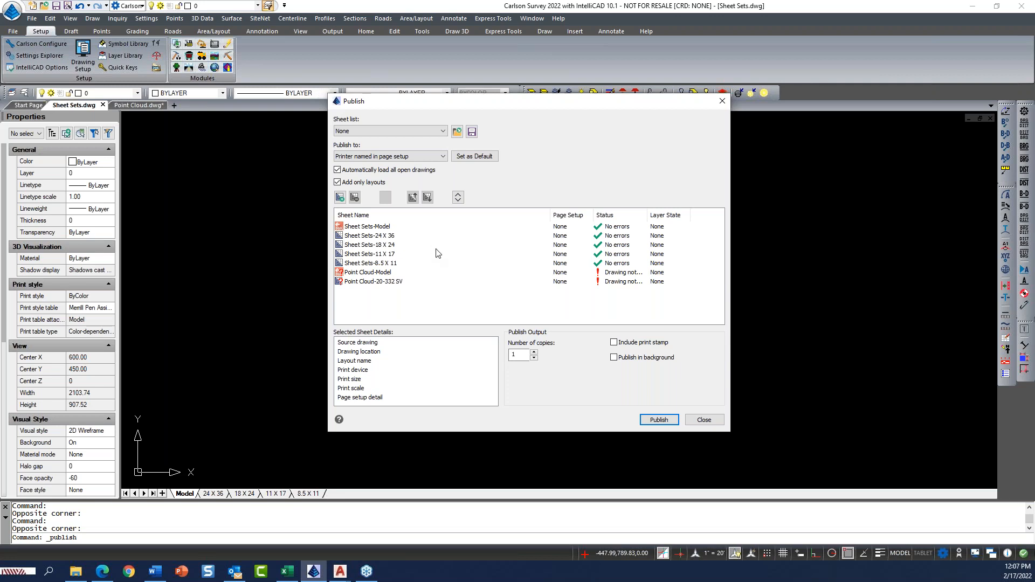
{"action": "left_click", "coordinate": [344, 184]}
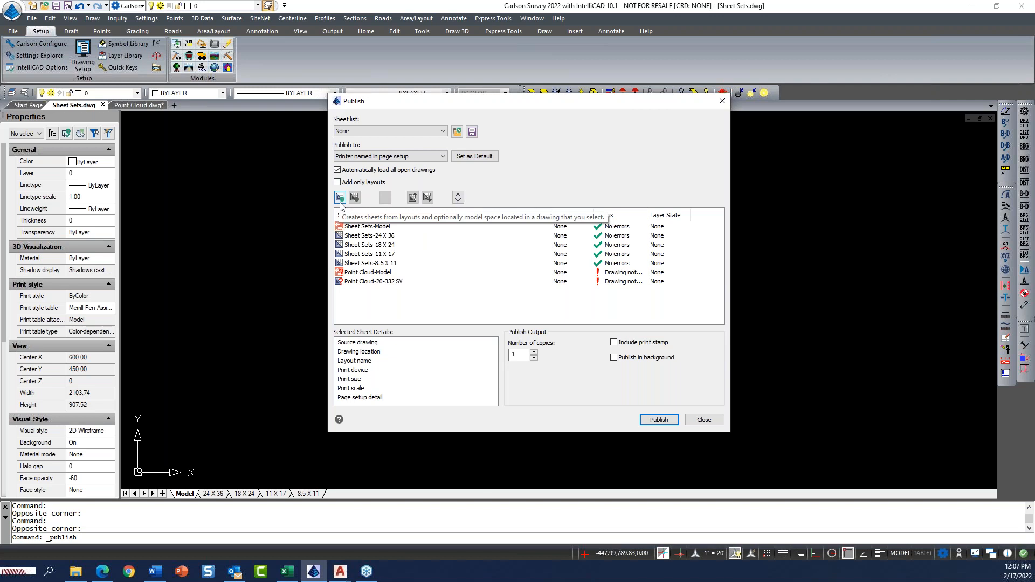
- Browse the 00-124 folder on the Projects drive for drawings to add as sheets, and leave without adding any
{"action": "left_click", "coordinate": [339, 197]}
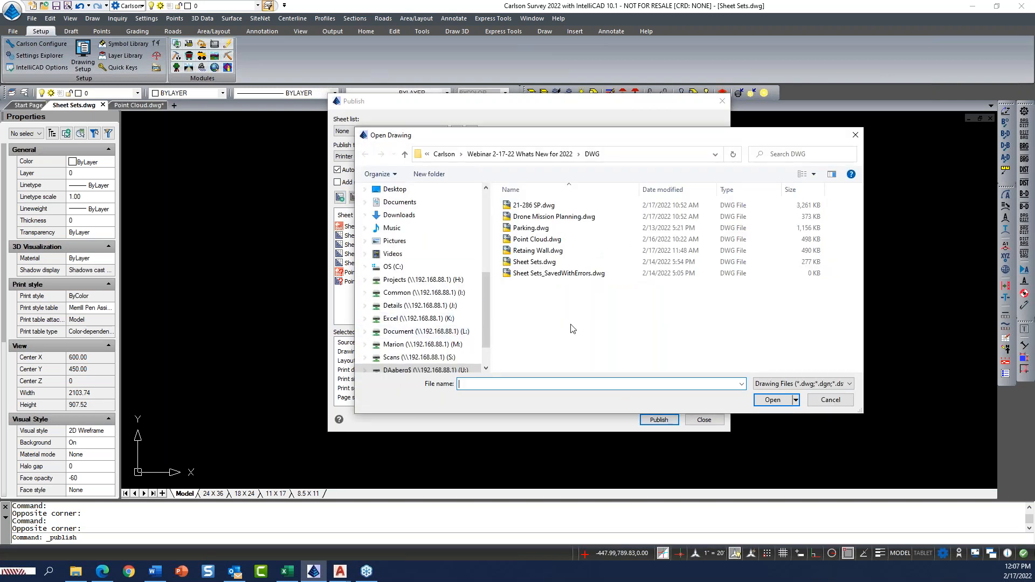
{"action": "left_click_drag", "start_coordinate": [636, 140], "coordinate": [656, 138]}
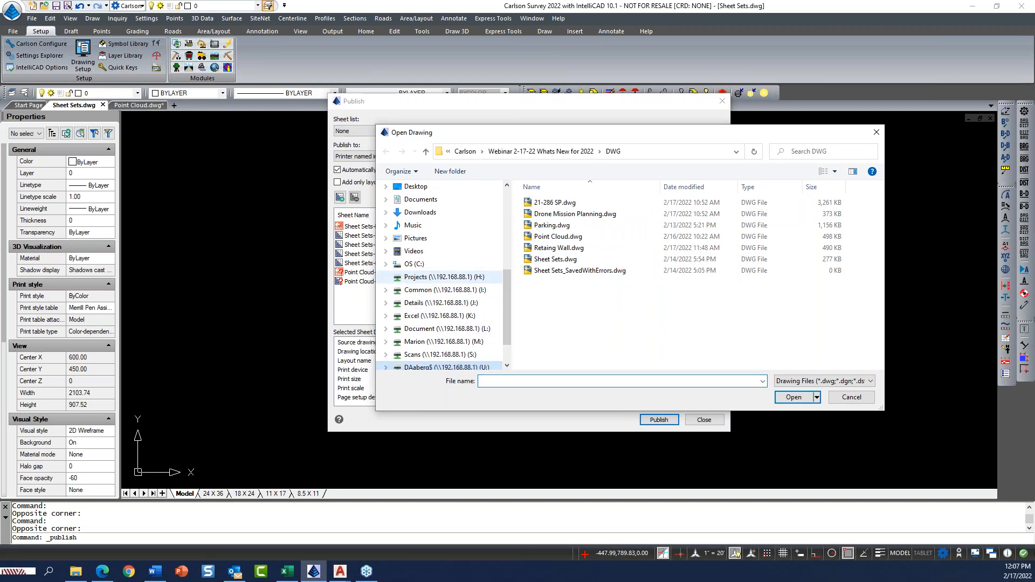
{"action": "left_click", "coordinate": [385, 278]}
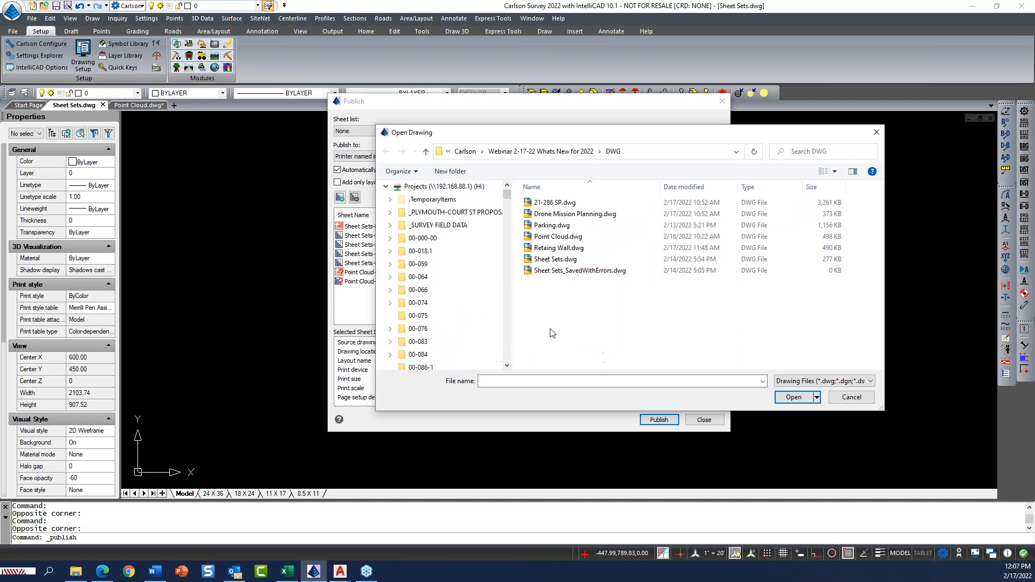
{"action": "scroll", "coordinate": [434, 263], "scroll_direction": "down", "scroll_amount": 8}
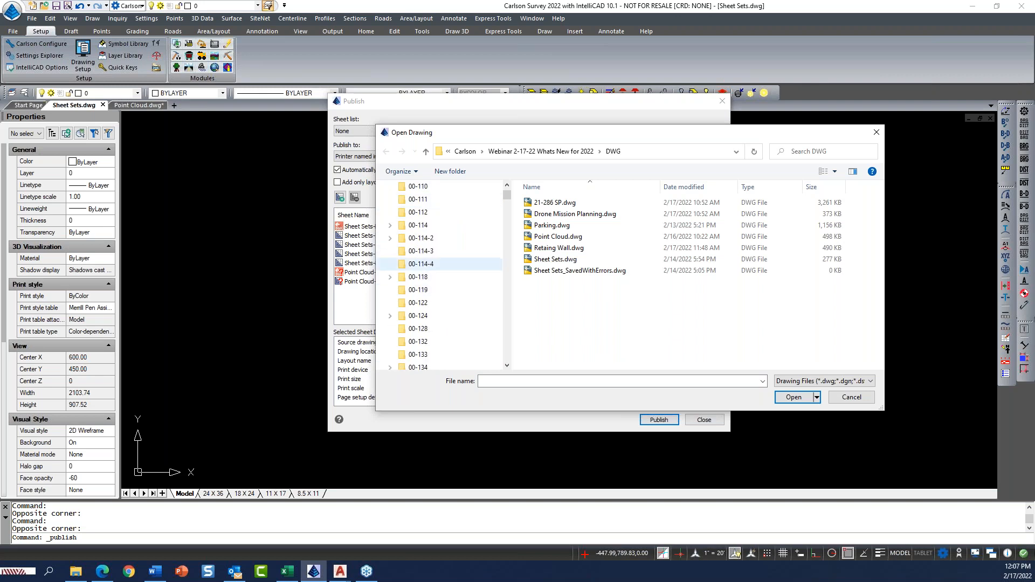
{"action": "left_click", "coordinate": [436, 316]}
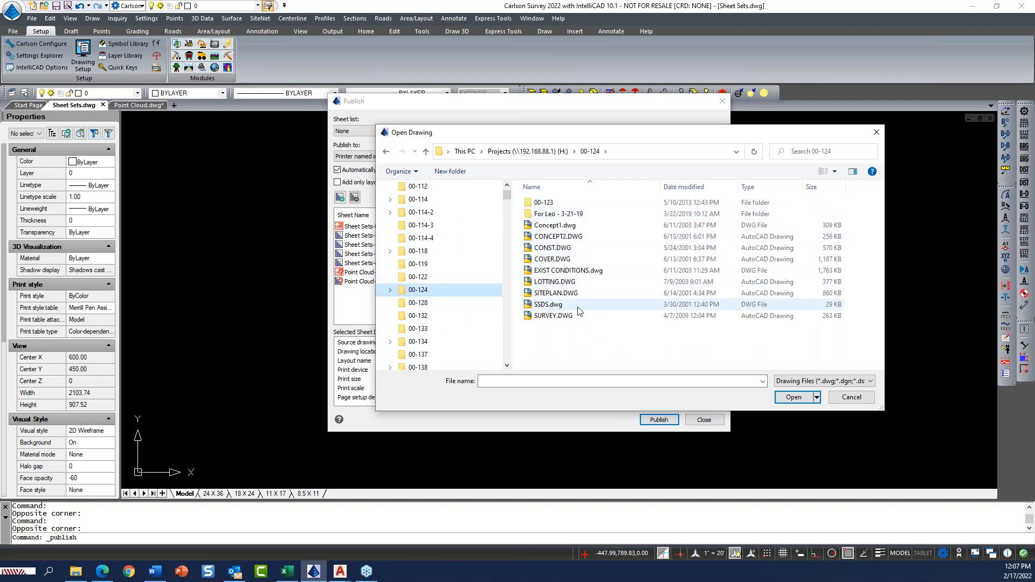
{"action": "scroll", "coordinate": [479, 316], "scroll_direction": "down", "scroll_amount": 3}
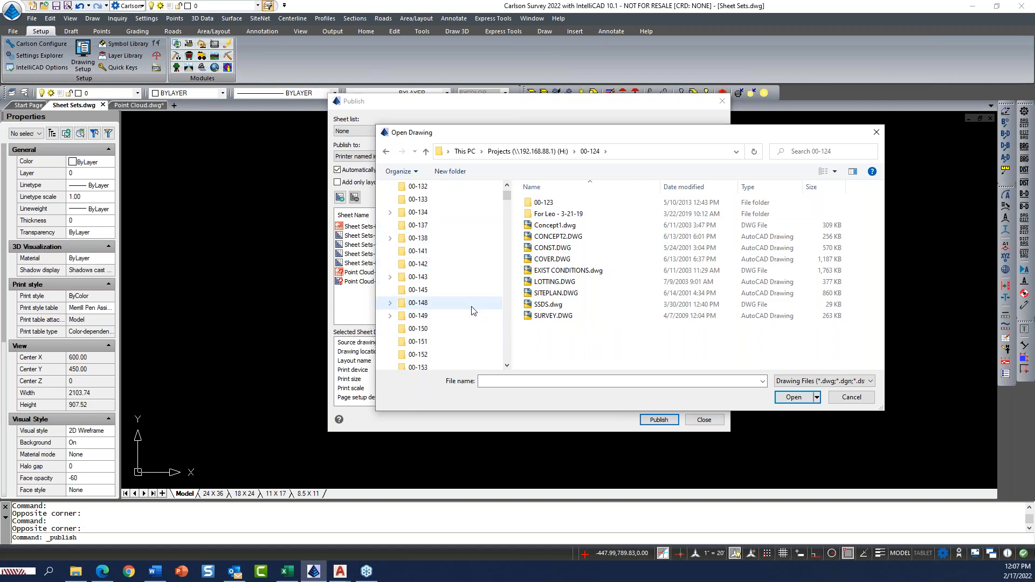
{"action": "scroll", "coordinate": [472, 309], "scroll_direction": "up", "scroll_amount": 1}
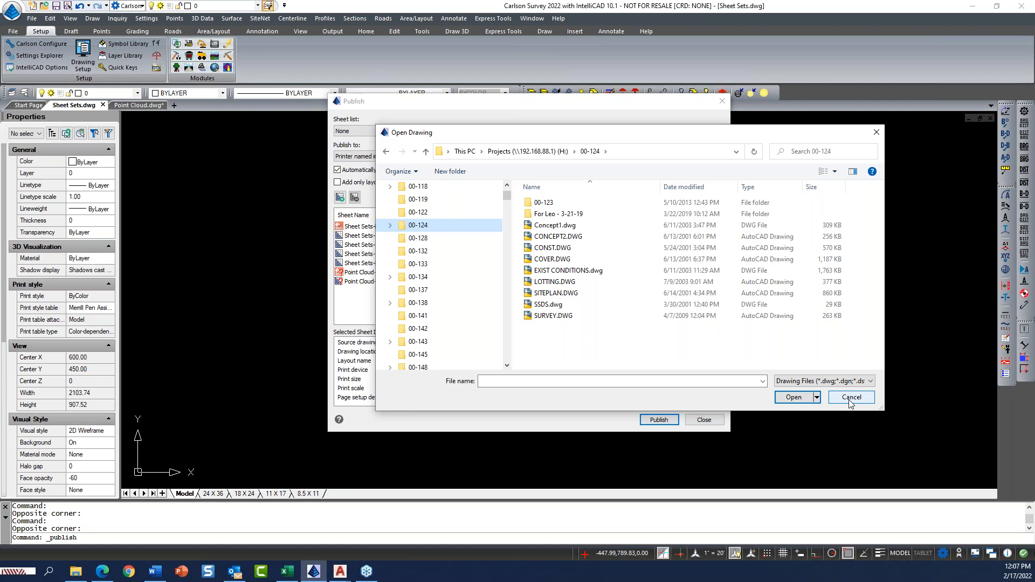
{"action": "left_click", "coordinate": [850, 397]}
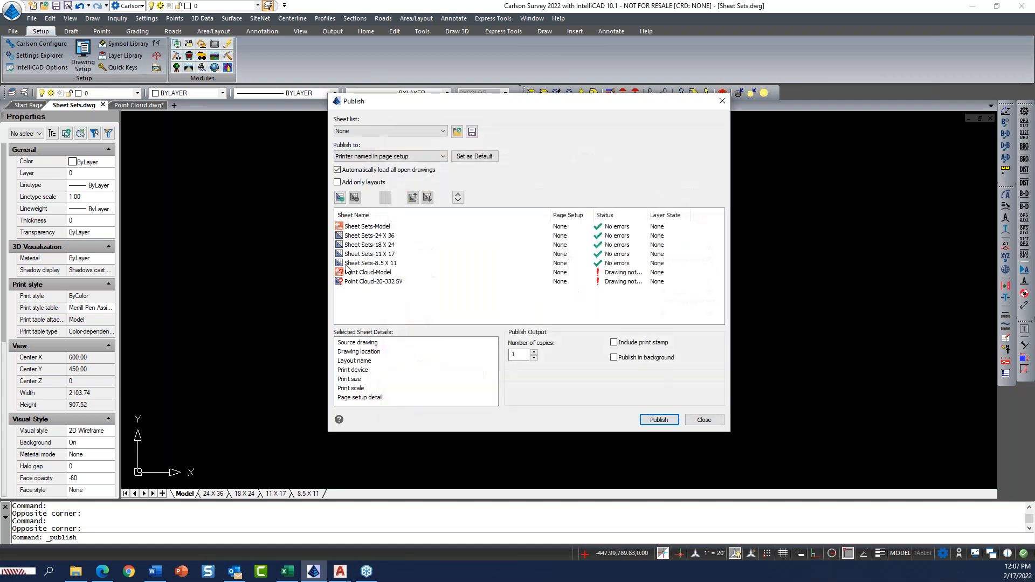
- Remove the Sheet Sets-Model and Point Cloud-Model sheets from the publish list
{"action": "left_click", "coordinate": [379, 227]}
{"action": "key", "text": "Delete"}
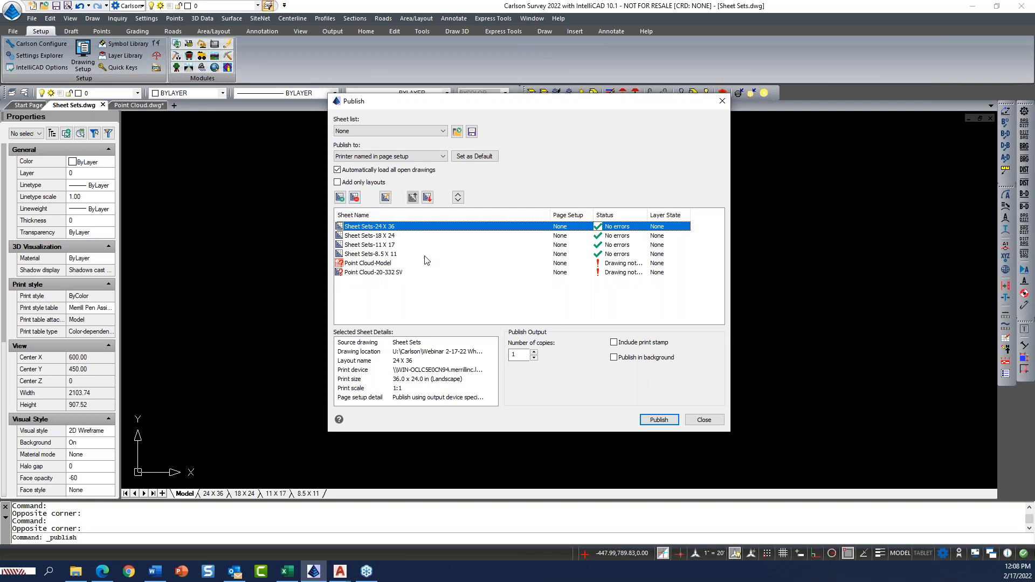
{"action": "left_click", "coordinate": [375, 263]}
{"action": "key", "text": "Delete"}
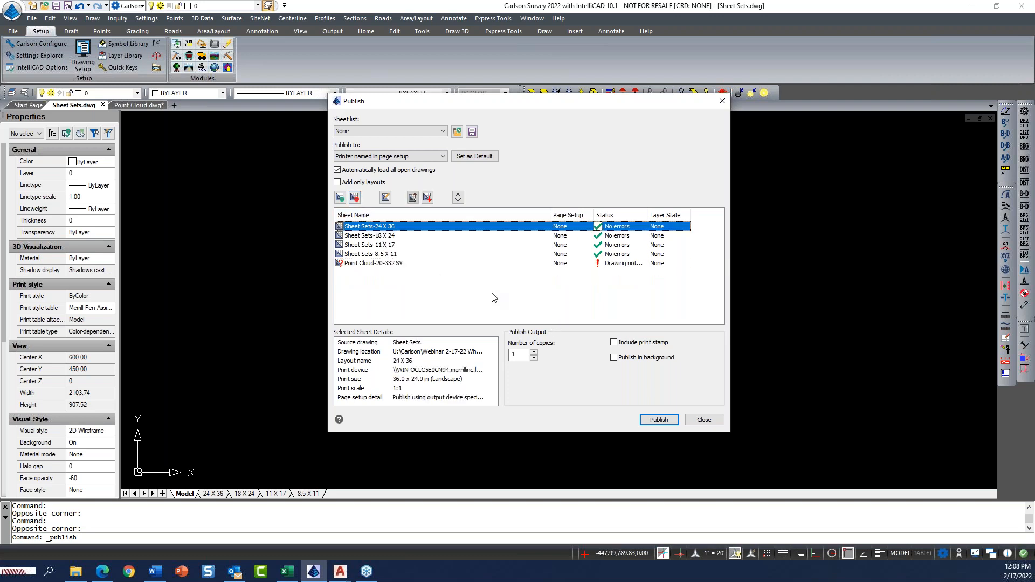
- Move the Sheet Sets-24 X 36 sheet two places down the list and back to first place
{"action": "left_click", "coordinate": [427, 198]}
{"action": "left_click", "coordinate": [427, 198]}
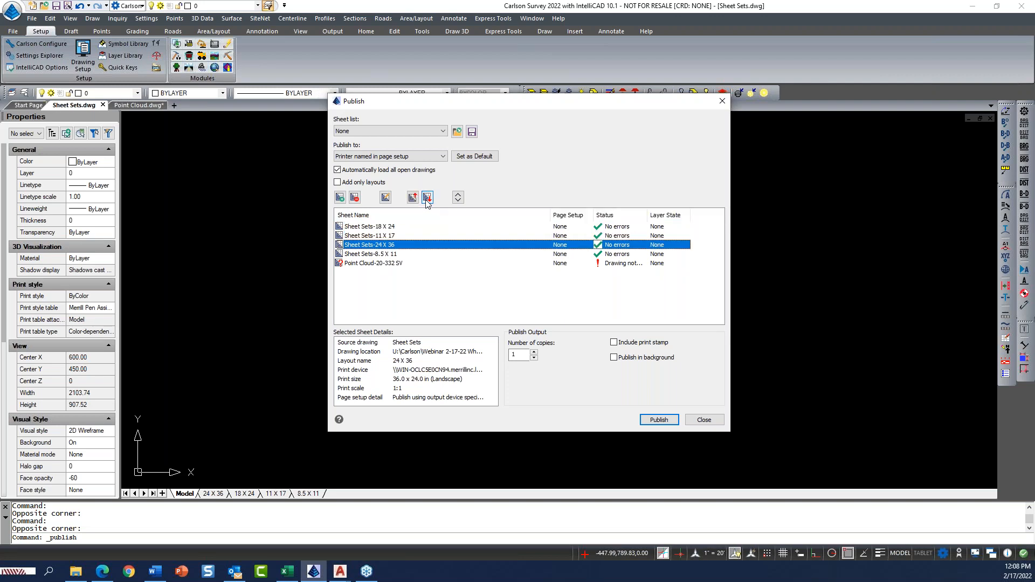
{"action": "left_click", "coordinate": [414, 197]}
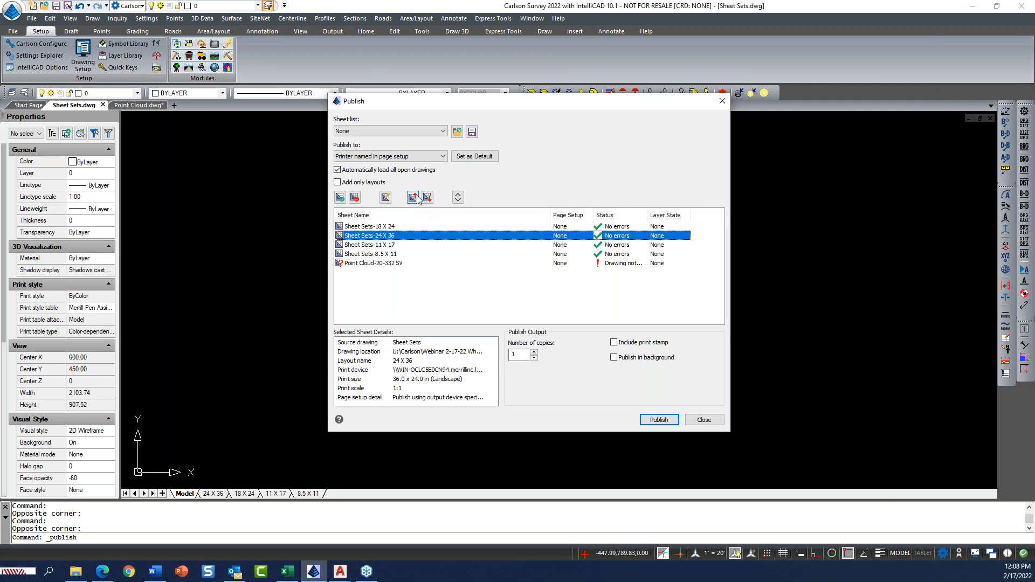
{"action": "left_click", "coordinate": [413, 198]}
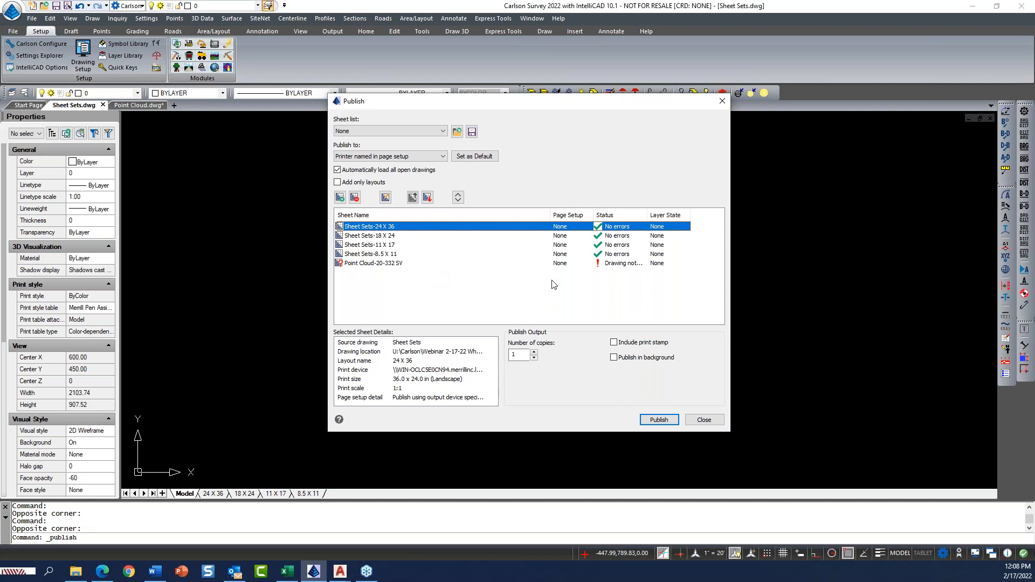
- Review the available publish output formats and the page setup choices for the Sheet Sets-24 X 36 sheet
{"action": "left_click", "coordinate": [443, 157]}
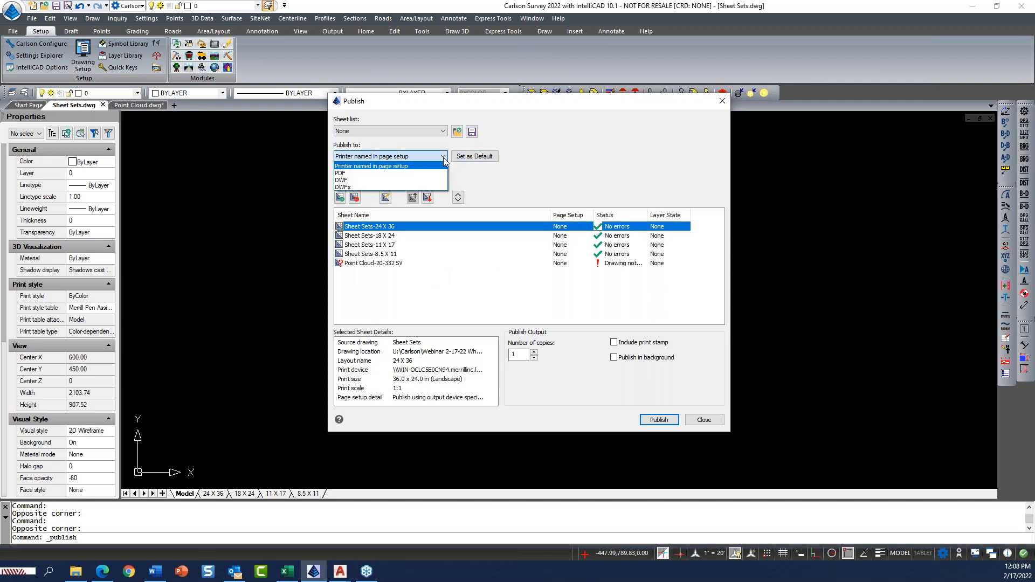
{"action": "left_click", "coordinate": [388, 165]}
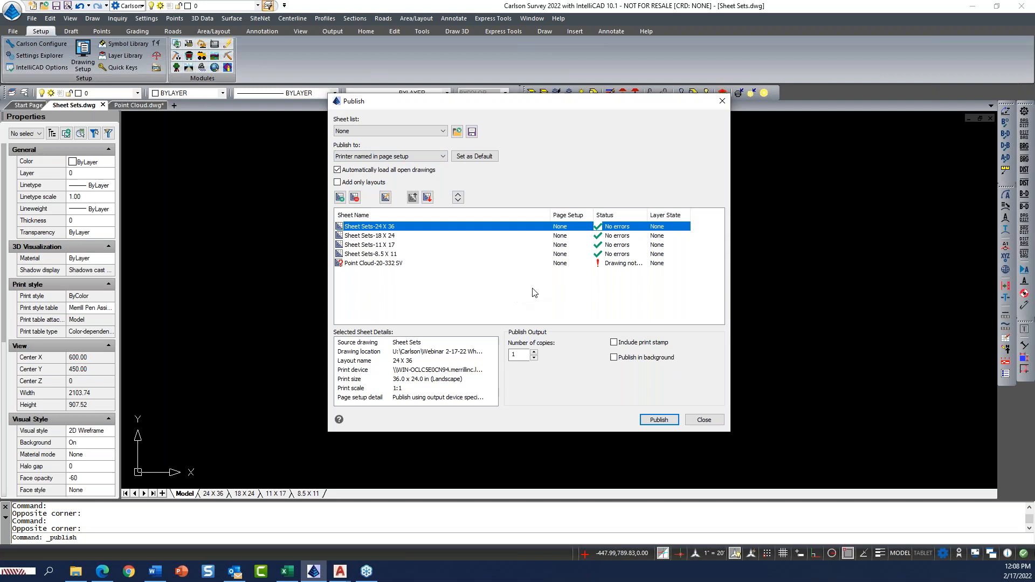
{"action": "right_click", "coordinate": [387, 229]}
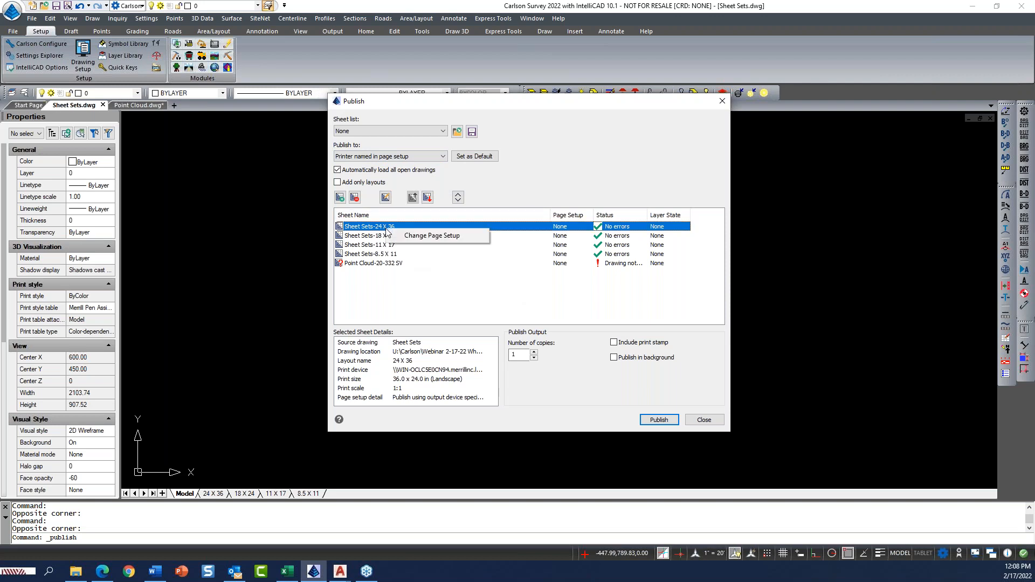
{"action": "left_click", "coordinate": [379, 230]}
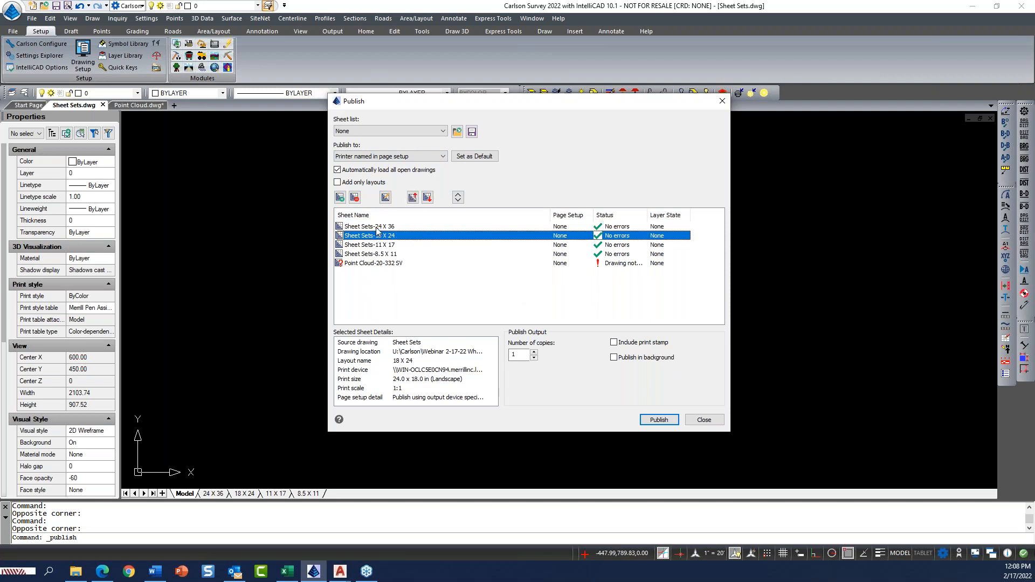
{"action": "right_click", "coordinate": [379, 230]}
{"action": "left_click", "coordinate": [425, 236]}
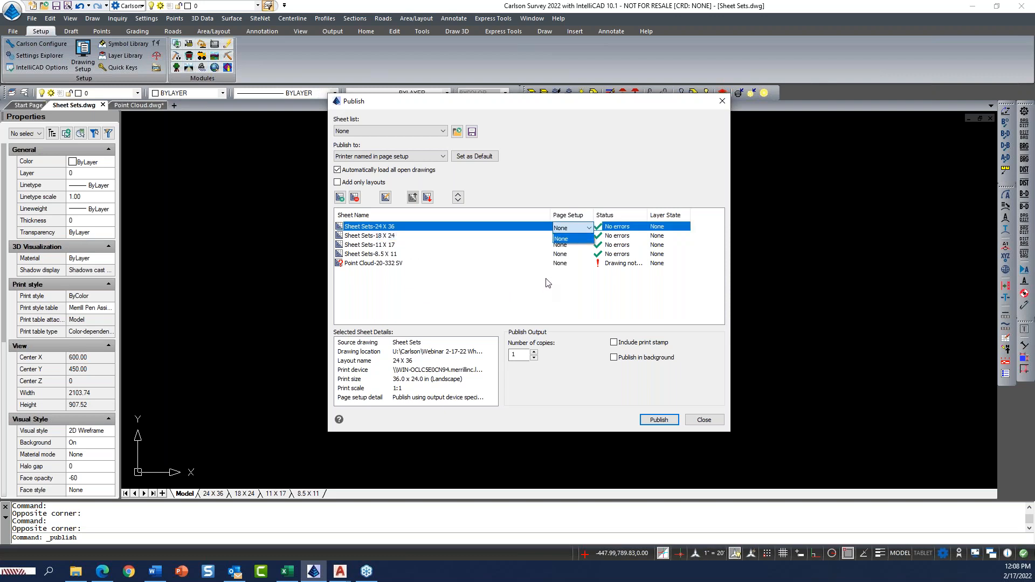
{"action": "left_click", "coordinate": [592, 228]}
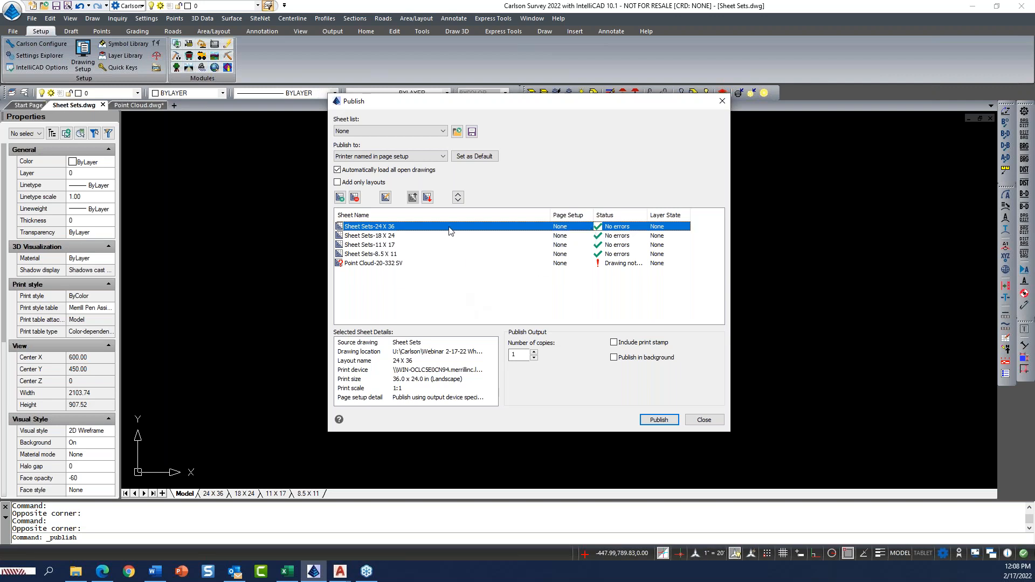
{"action": "left_click", "coordinate": [441, 157]}
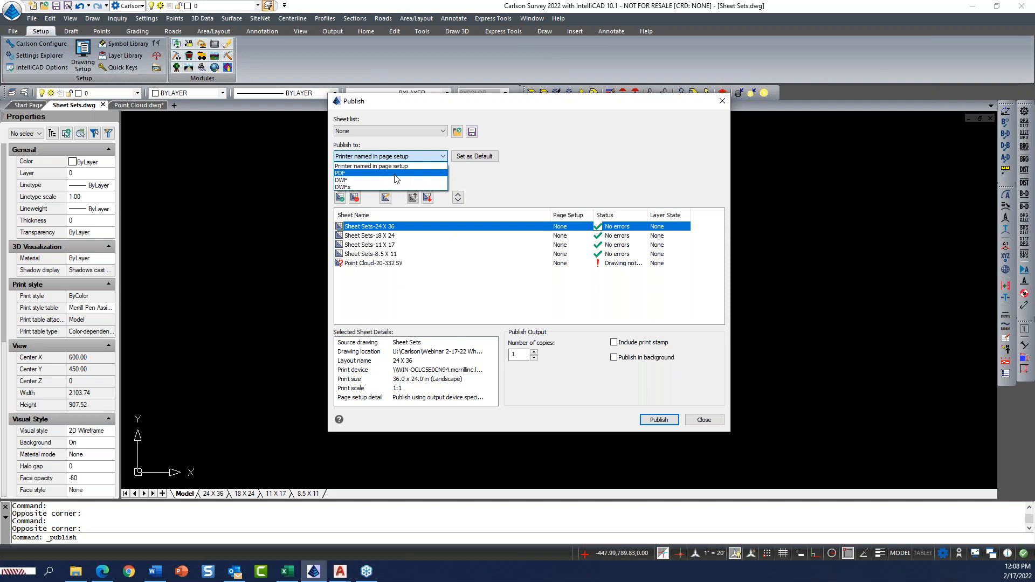
{"action": "left_click", "coordinate": [460, 306]}
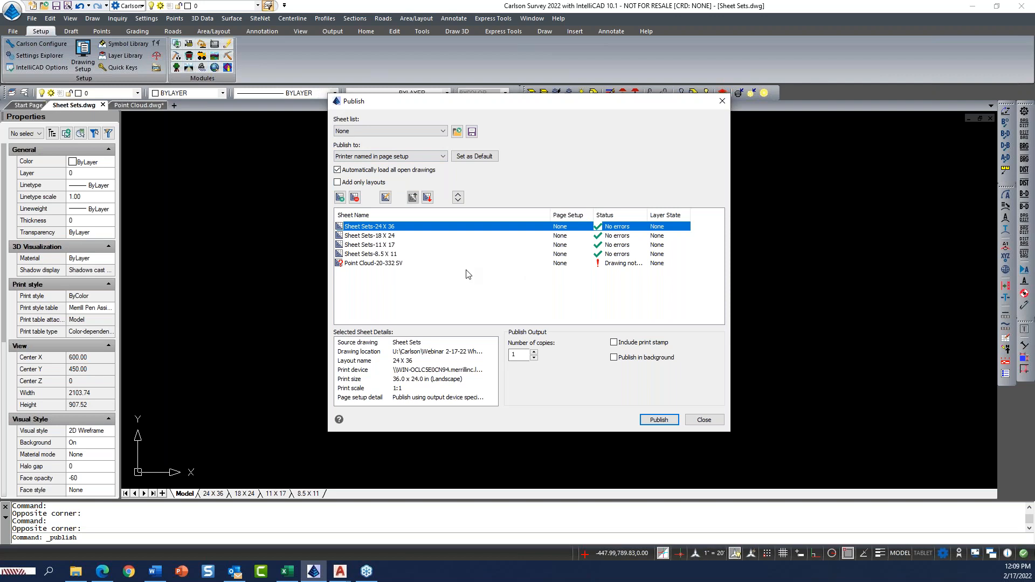
- Save all unsaved drawings in the sheet list, and cancel saving the list as a DSD file
{"action": "left_click", "coordinate": [471, 132]}
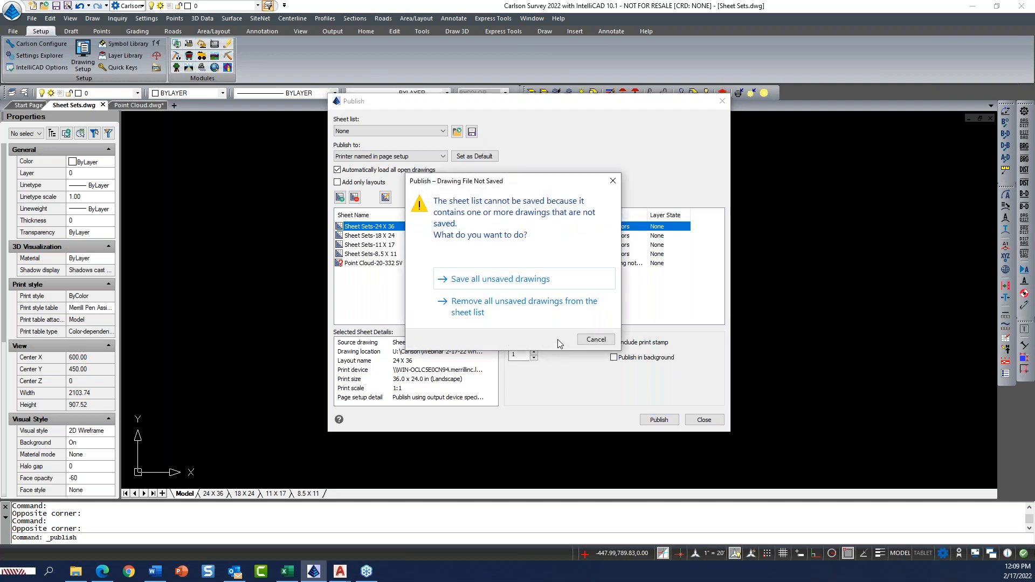
{"action": "left_click", "coordinate": [507, 280]}
{"action": "left_click", "coordinate": [535, 293]}
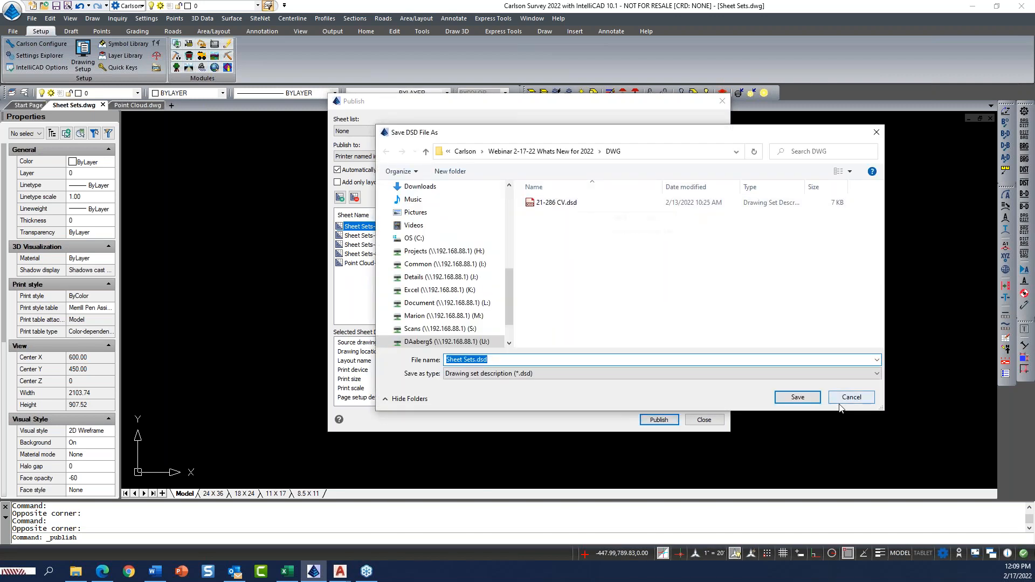
{"action": "left_click", "coordinate": [852, 397]}
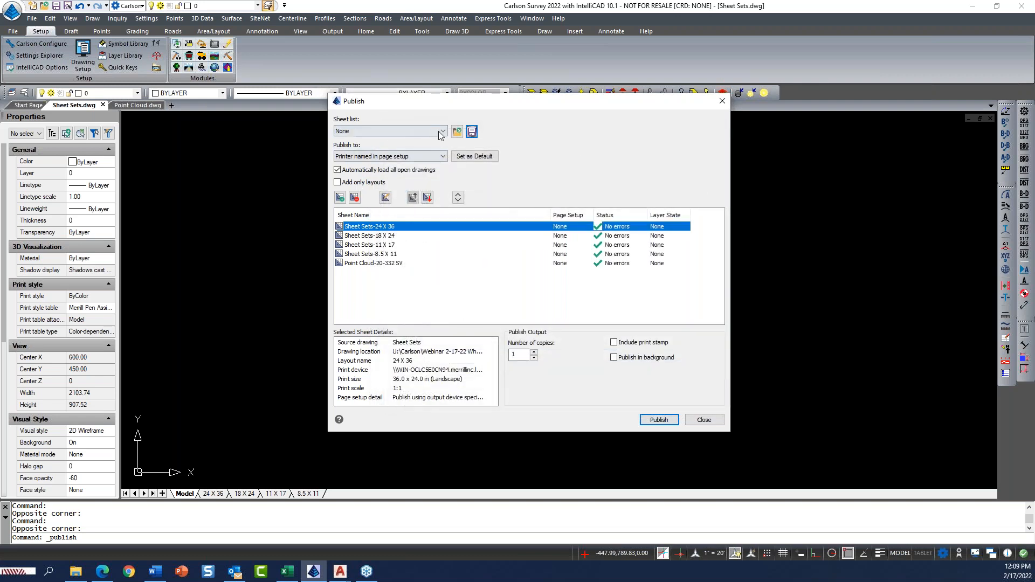
- Load the sheet list 21-286 CV.dsd, replacing all sheets currently in the publish list
{"action": "left_click", "coordinate": [457, 132]}
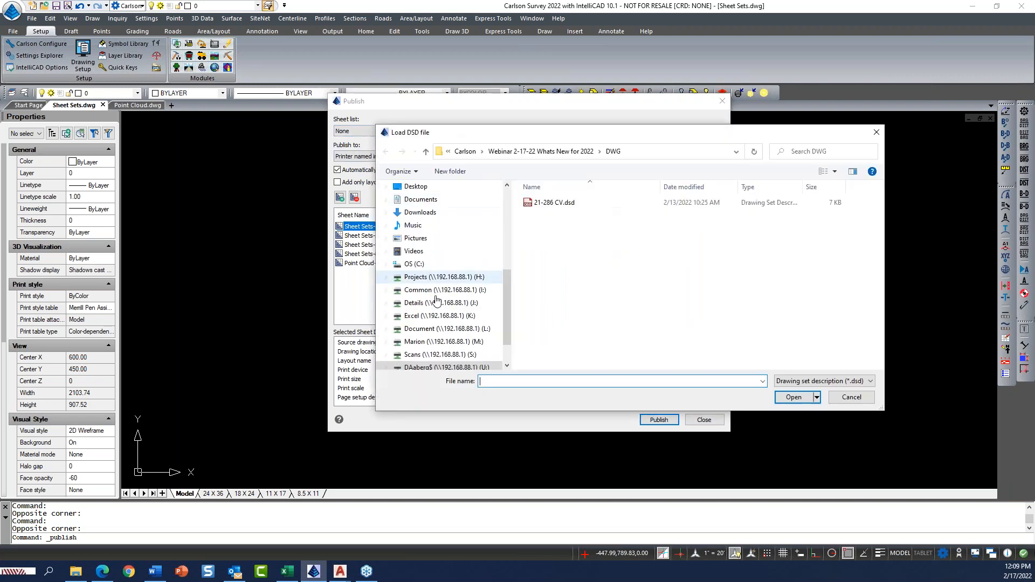
{"action": "left_click", "coordinate": [561, 203]}
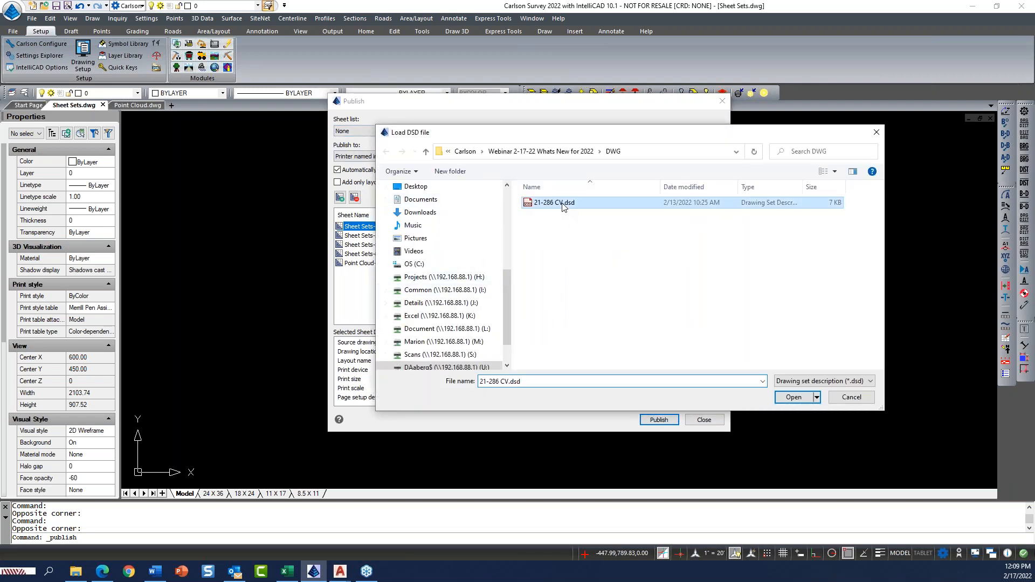
{"action": "left_click", "coordinate": [792, 397]}
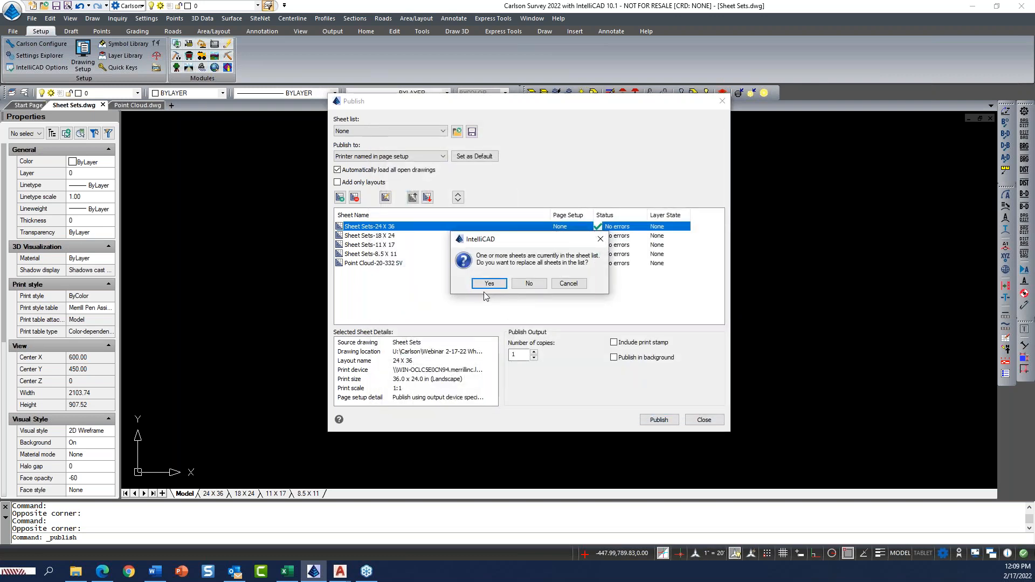
{"action": "left_click", "coordinate": [491, 286]}
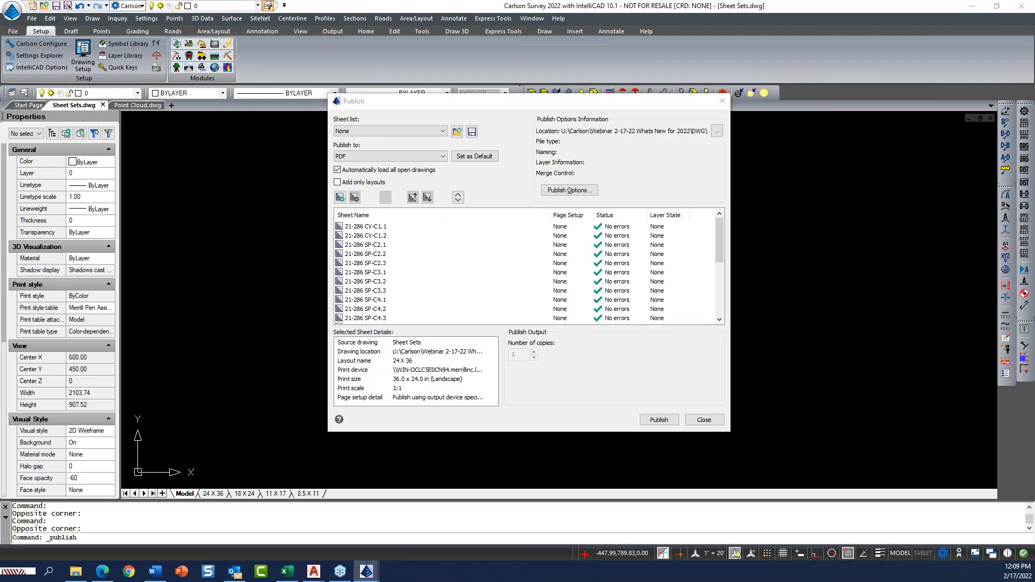
- Review the loaded 21-286 sheets, start publishing them to PDF, and cancel saving the output file 21-286 CV.pdf
{"action": "scroll", "coordinate": [419, 237], "scroll_direction": "down", "scroll_amount": 5}
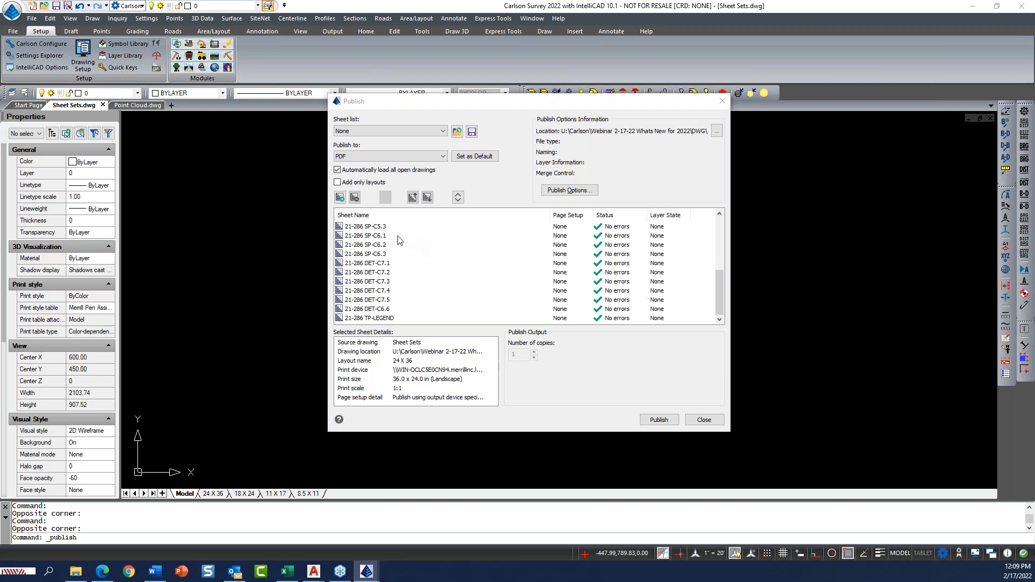
{"action": "scroll", "coordinate": [399, 240], "scroll_direction": "up", "scroll_amount": 5}
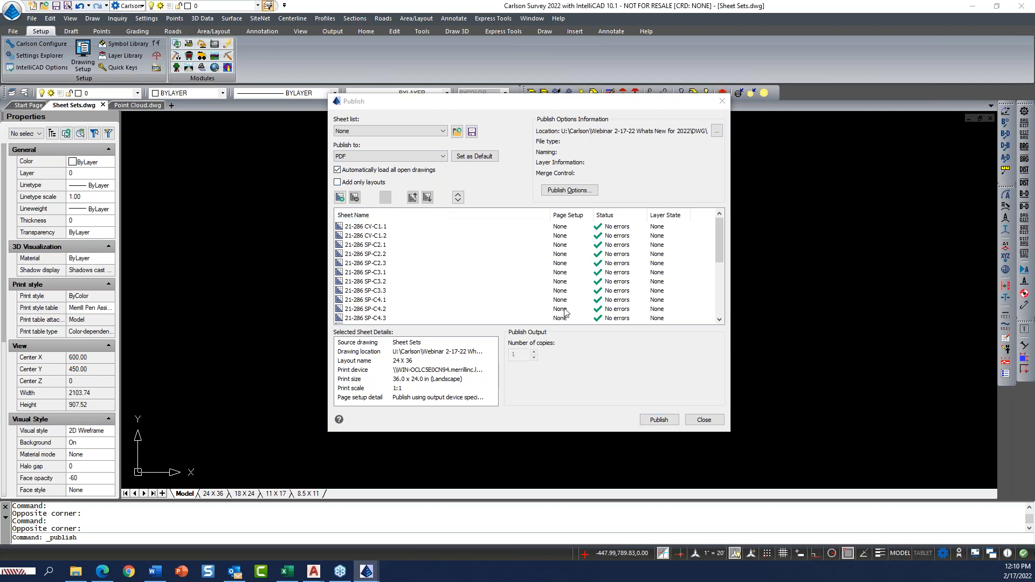
{"action": "left_click", "coordinate": [658, 420]}
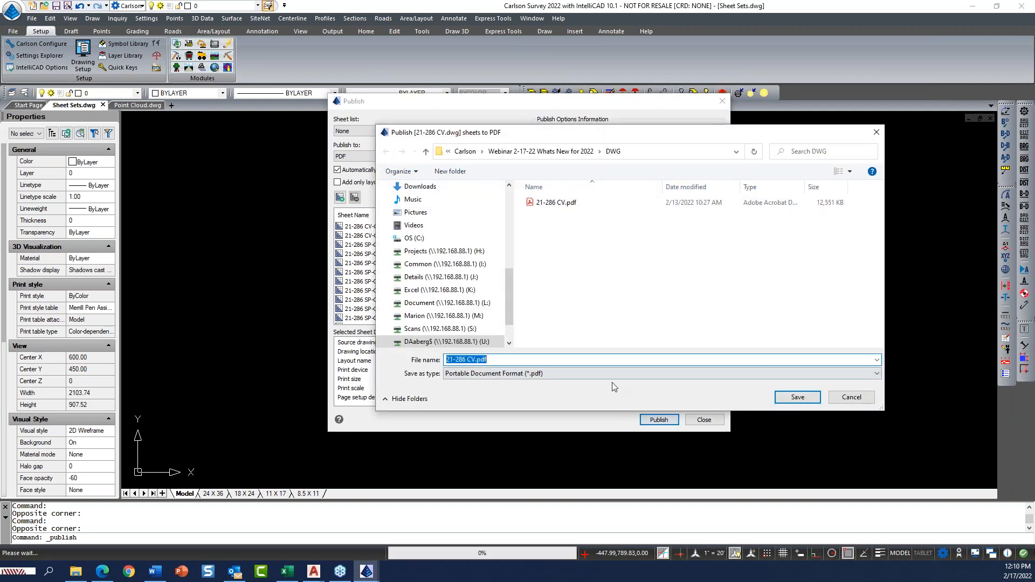
{"action": "left_click", "coordinate": [862, 399]}
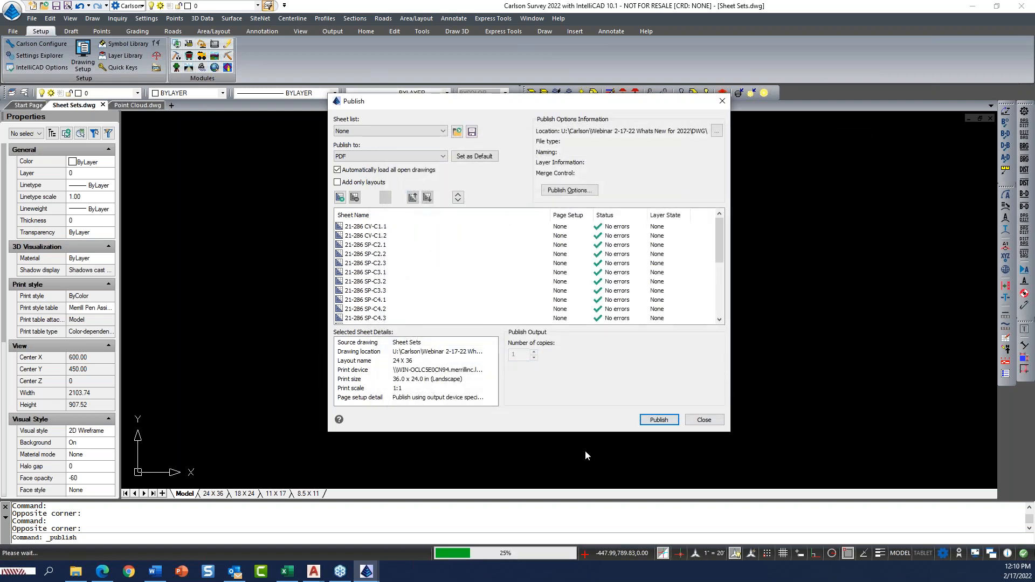
- Switch to File Explorer and open 21-286 CV.pdf from the DWG folder of Webinar 2-17-22 Whats New for 2022
{"action": "left_click", "coordinate": [76, 573]}
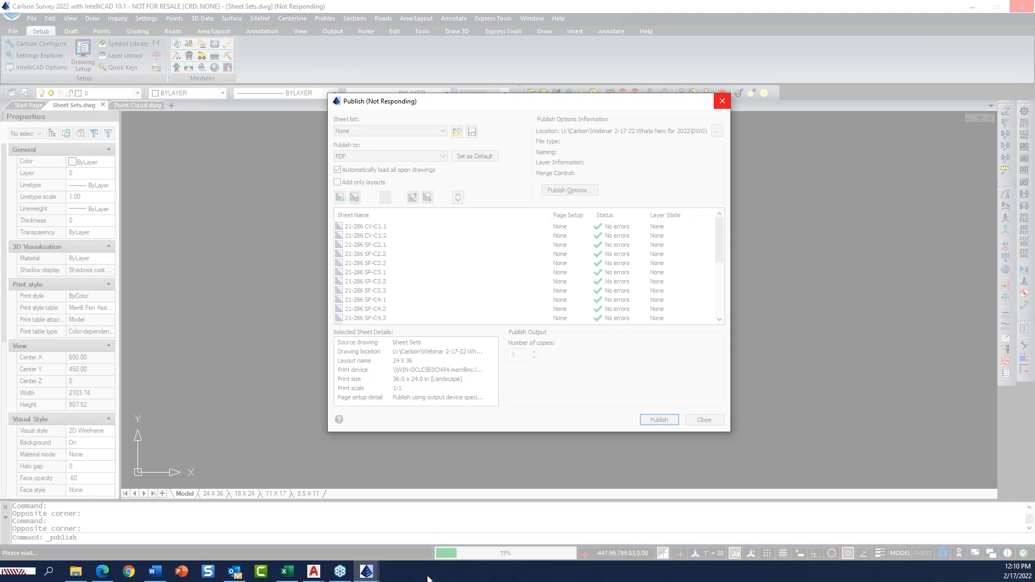
{"action": "left_click", "coordinate": [75, 571]}
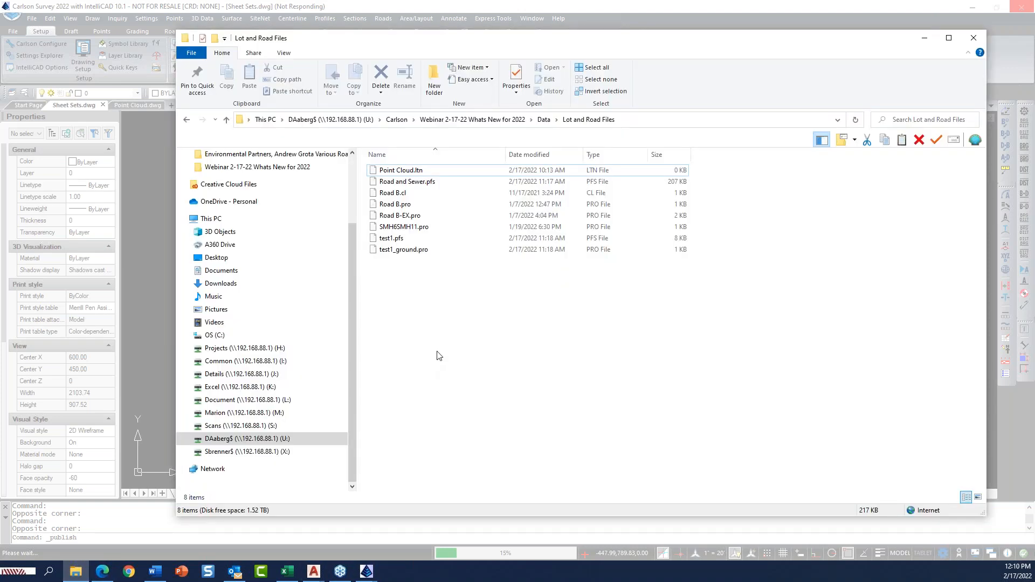
{"action": "left_click", "coordinate": [503, 122]}
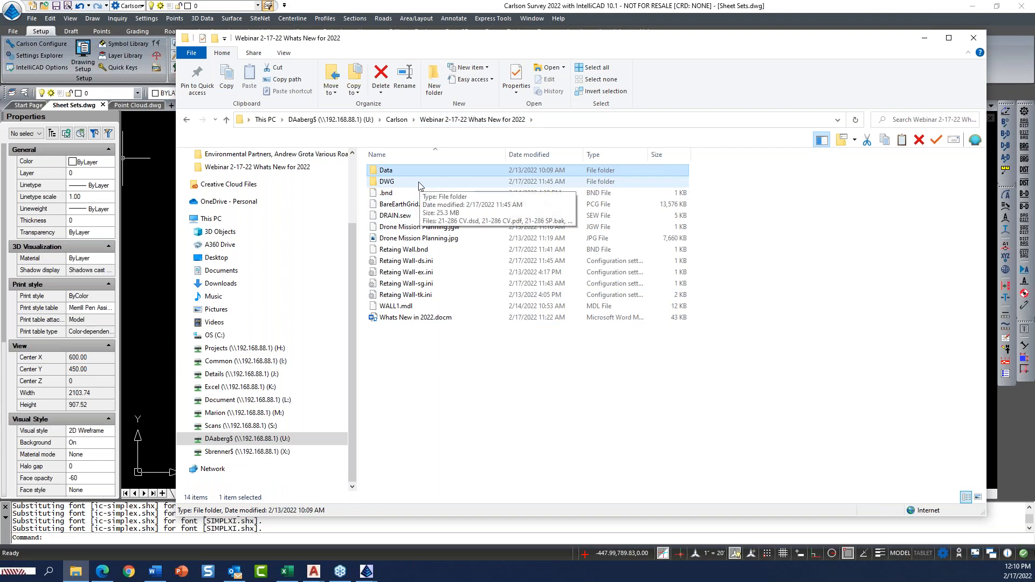
{"action": "double_click", "coordinate": [421, 184]}
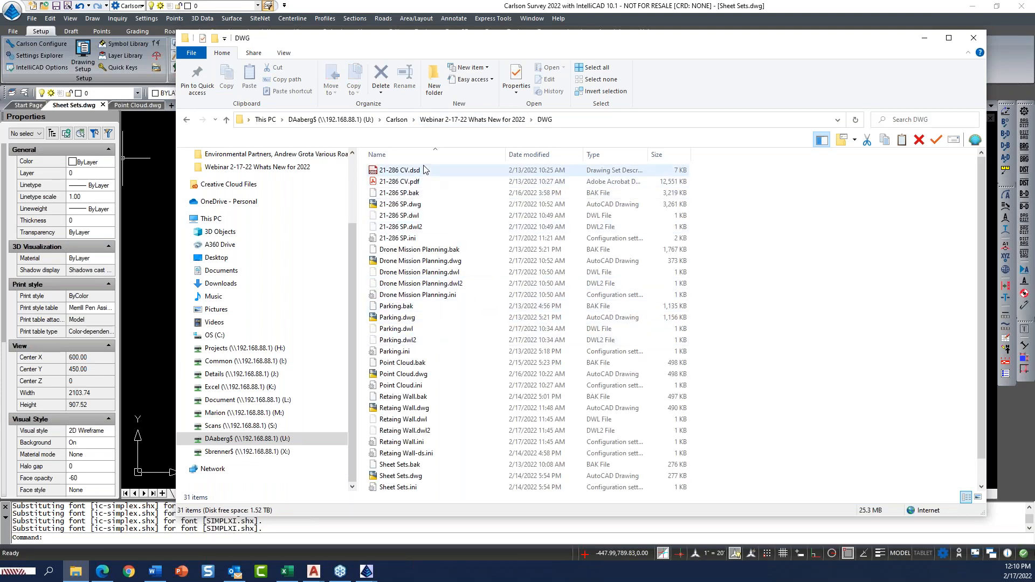
{"action": "left_click", "coordinate": [422, 182]}
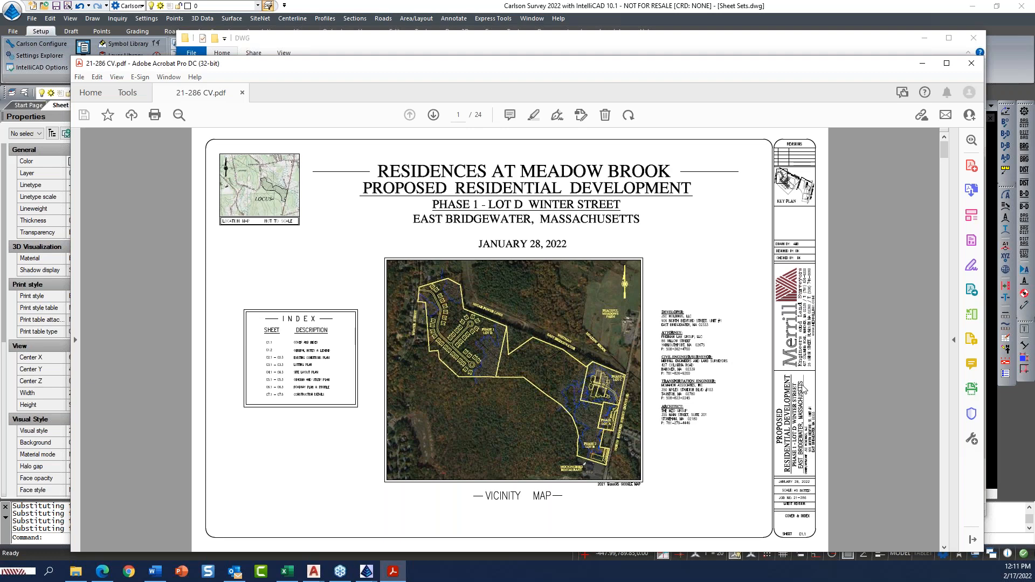
- Look through the plan sheets in the published PDF, and close both the PDF and the folder window
{"action": "scroll", "coordinate": [801, 372], "scroll_direction": "down", "scroll_amount": 3}
{"action": "scroll", "coordinate": [807, 365], "scroll_direction": "down", "scroll_amount": 5}
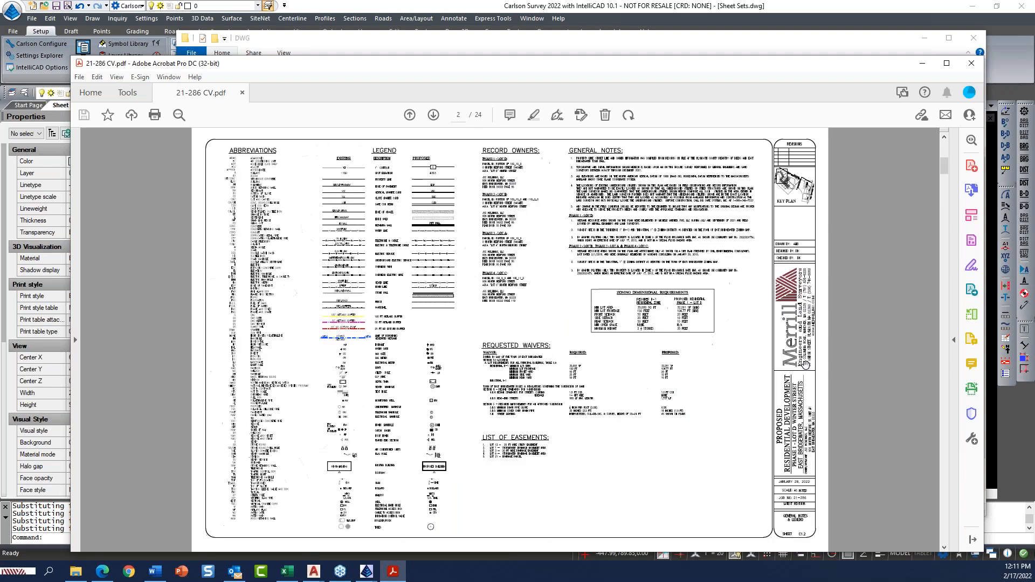
{"action": "scroll", "coordinate": [805, 365], "scroll_direction": "down", "scroll_amount": 3}
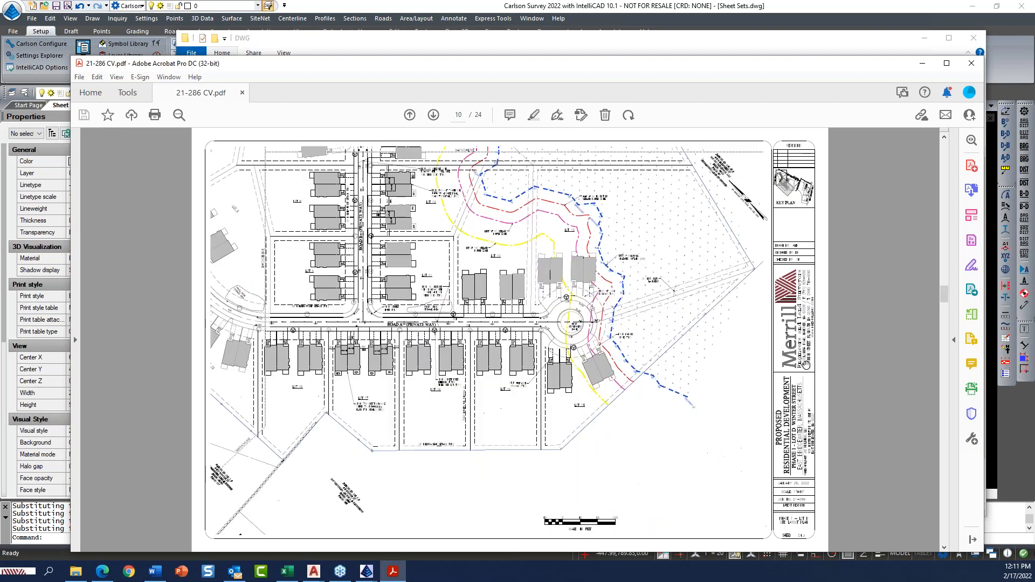
{"action": "scroll", "coordinate": [812, 357], "scroll_direction": "up", "scroll_amount": 10}
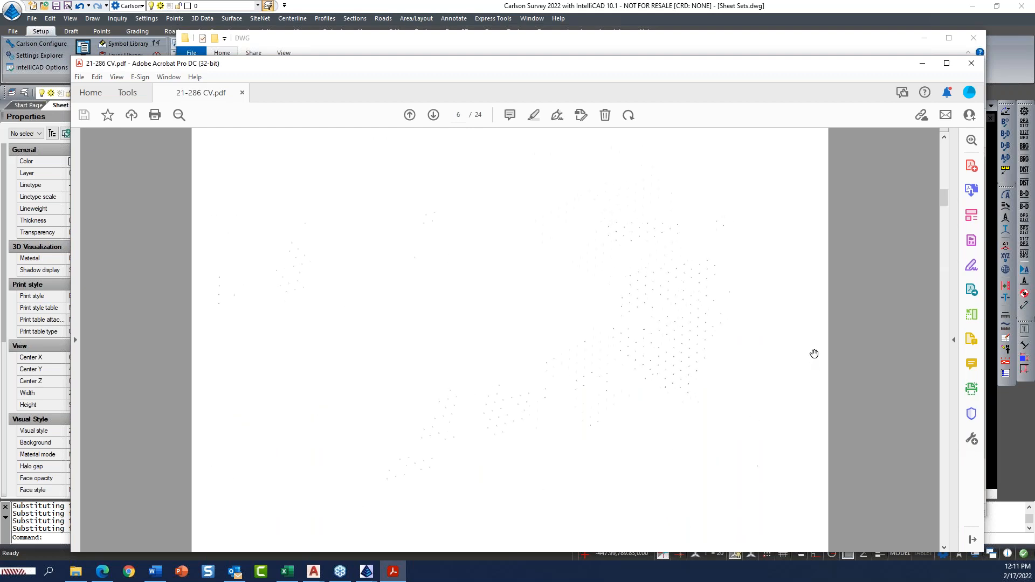
{"action": "left_click", "coordinate": [971, 63]}
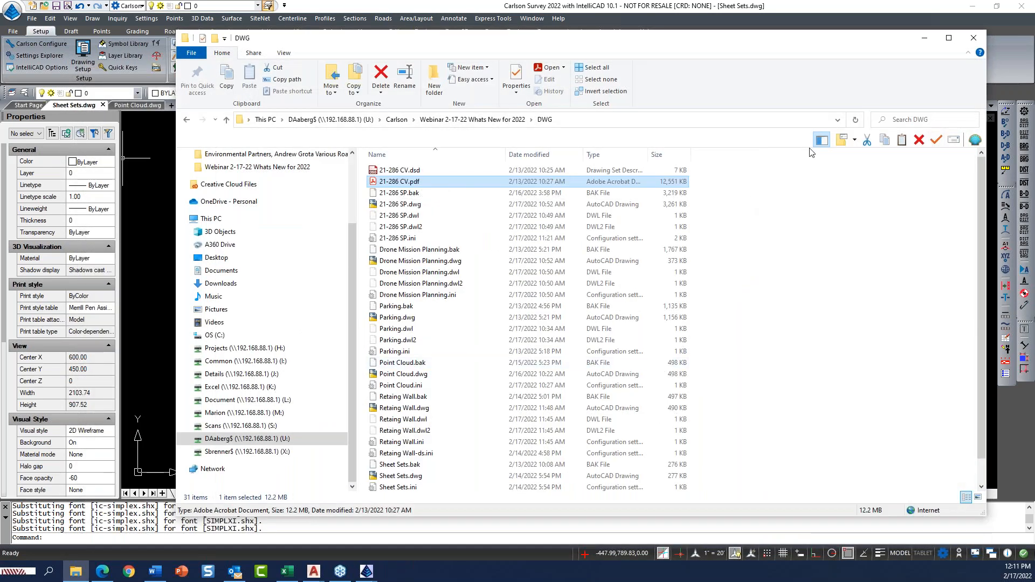
{"action": "left_click", "coordinate": [973, 38]}
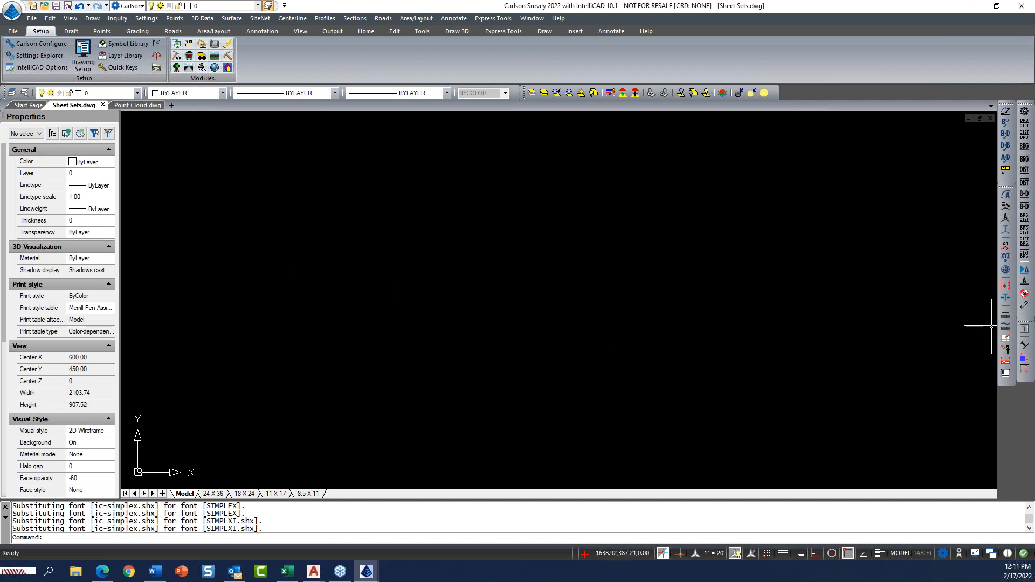
- Open the Item Standards Manager for Draw To Standard and reposition its dialog over the drawing area
{"action": "mouse_move", "coordinate": [275, 271]}
{"action": "middle_mouse_down"}
{"action": "mouse_move", "coordinate": [330, 304]}
{"action": "mouse_move", "coordinate": [310, 289]}
{"action": "middle_mouse_up"}
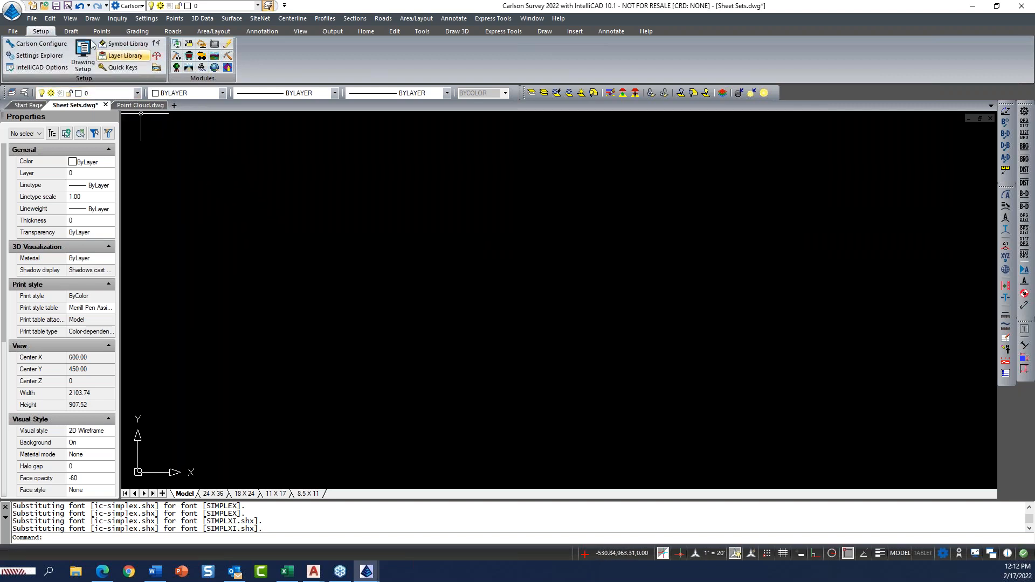
{"action": "left_click", "coordinate": [95, 21]}
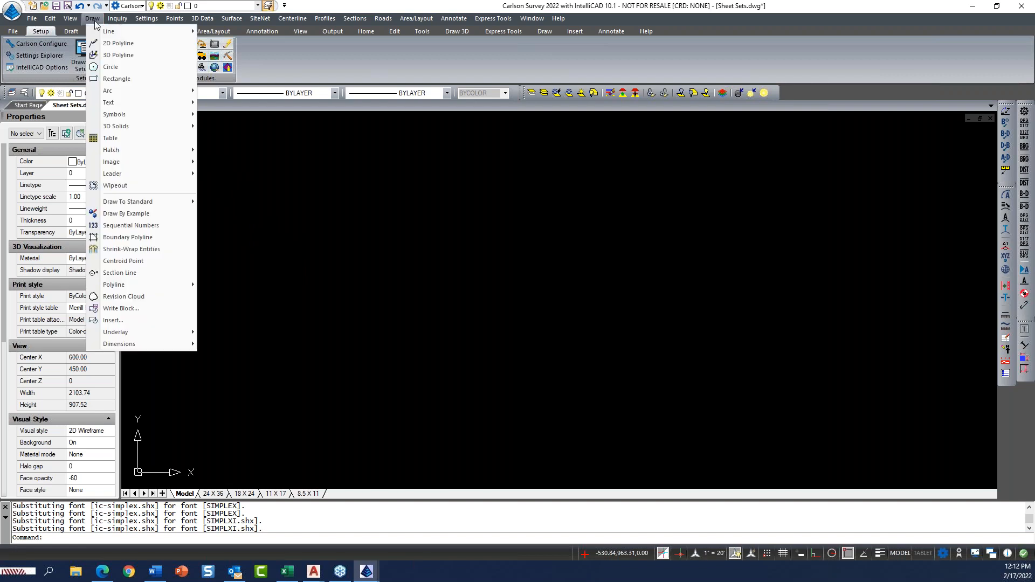
{"action": "mouse_move", "coordinate": [144, 203]}
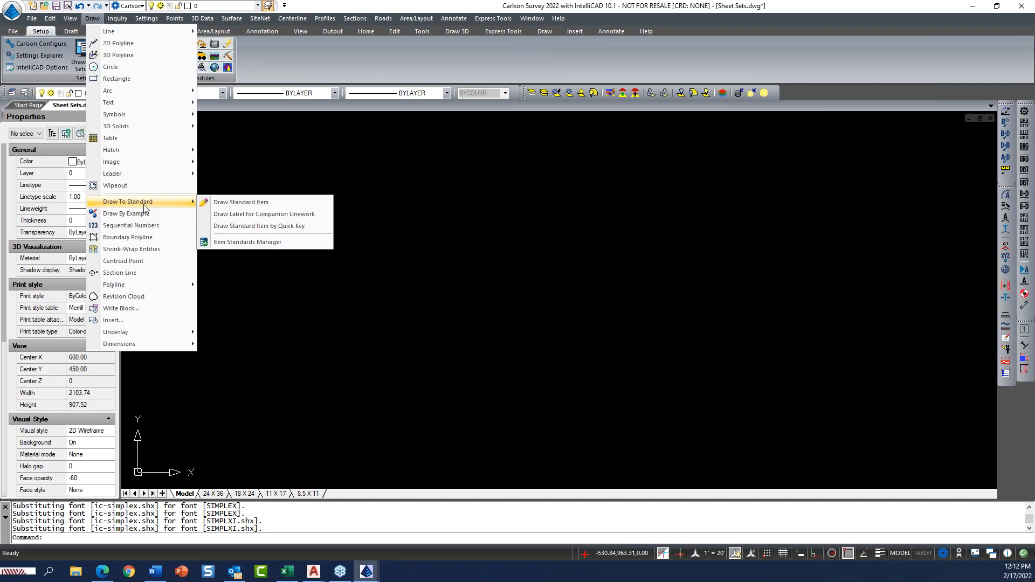
{"action": "left_click", "coordinate": [279, 243]}
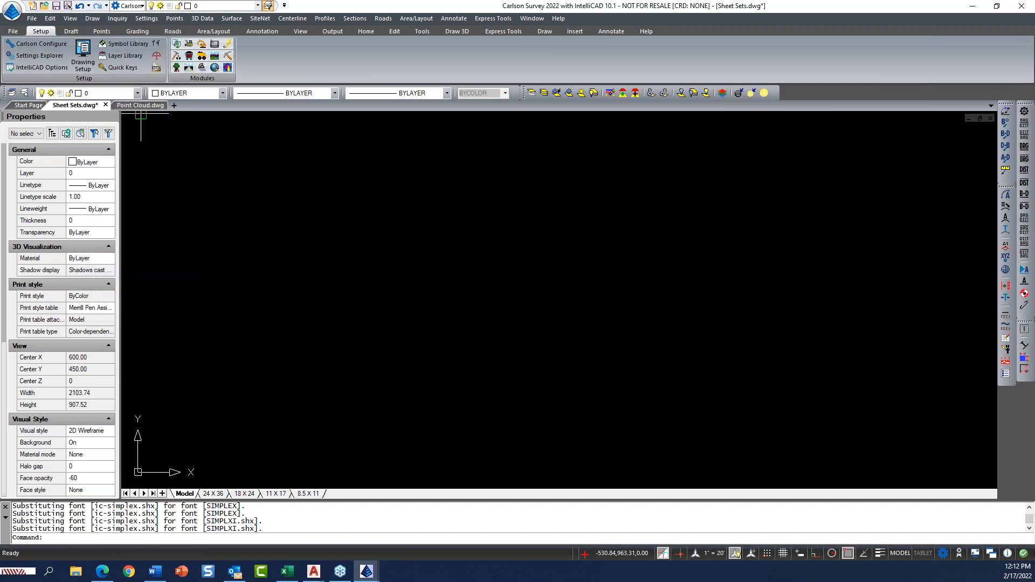
{"action": "left_click_drag", "start_coordinate": [523, 159], "coordinate": [476, 127]}
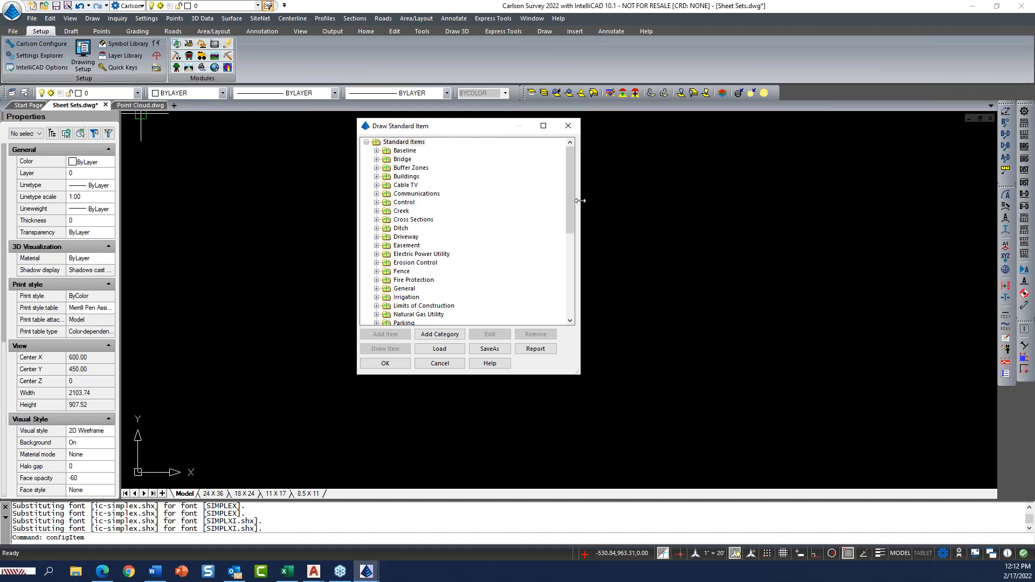
{"action": "mouse_move", "coordinate": [575, 197]}
{"action": "left_mouse_down"}
{"action": "mouse_move", "coordinate": [576, 287]}
{"action": "mouse_move", "coordinate": [584, 203]}
{"action": "left_mouse_up"}
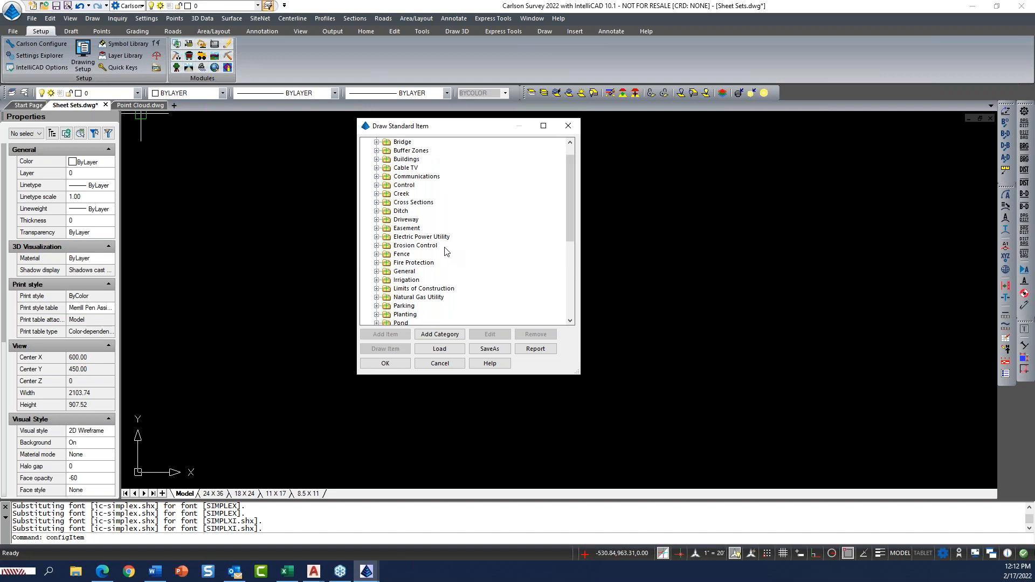
- Expand the Buildings category, select Exis Building (L80 Left), and review the other standard item categories
{"action": "left_click", "coordinate": [377, 160]}
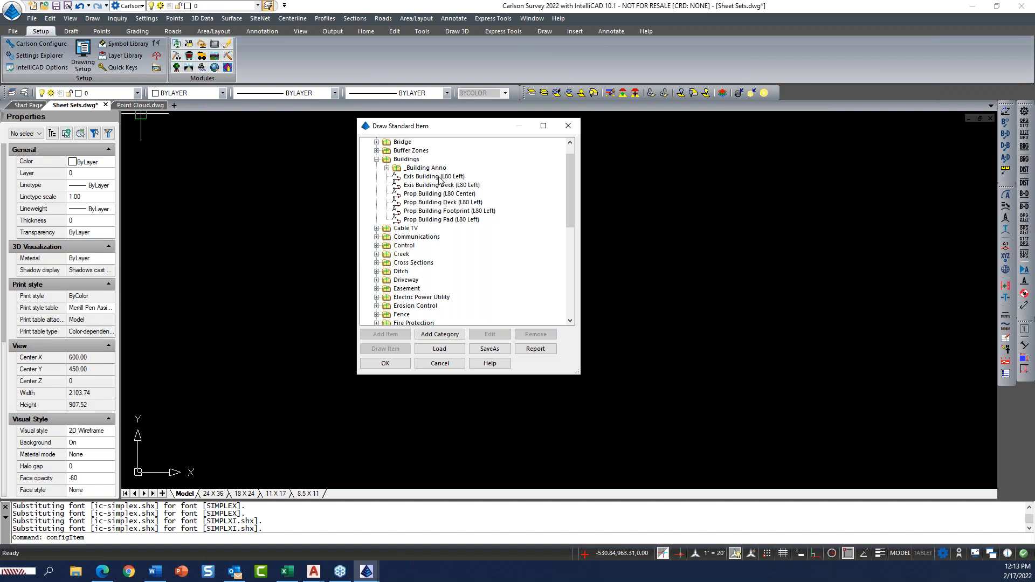
{"action": "left_click", "coordinate": [440, 177]}
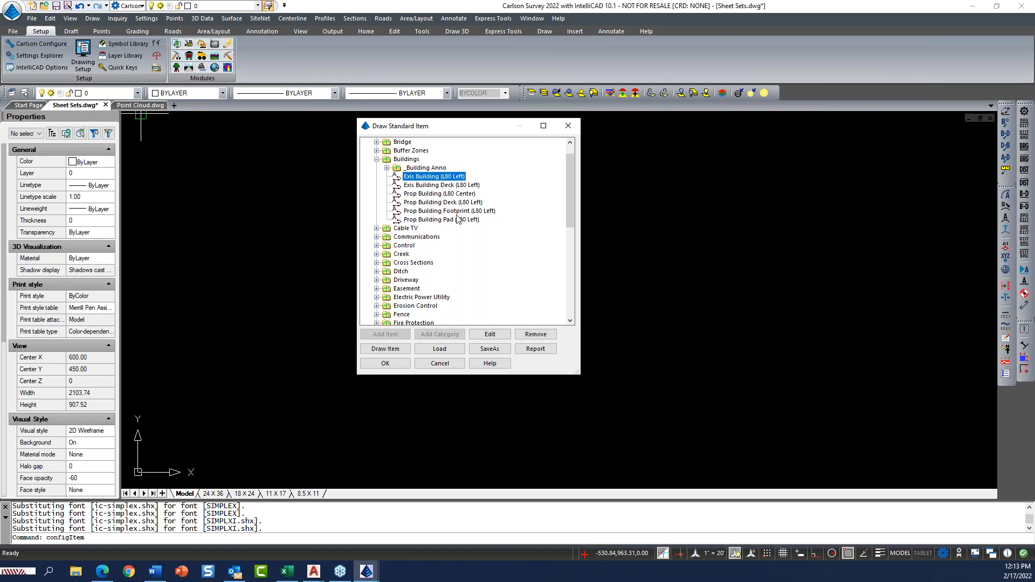
{"action": "scroll", "coordinate": [450, 221], "scroll_direction": "down", "scroll_amount": 10}
{"action": "scroll", "coordinate": [467, 238], "scroll_direction": "up", "scroll_amount": 8}
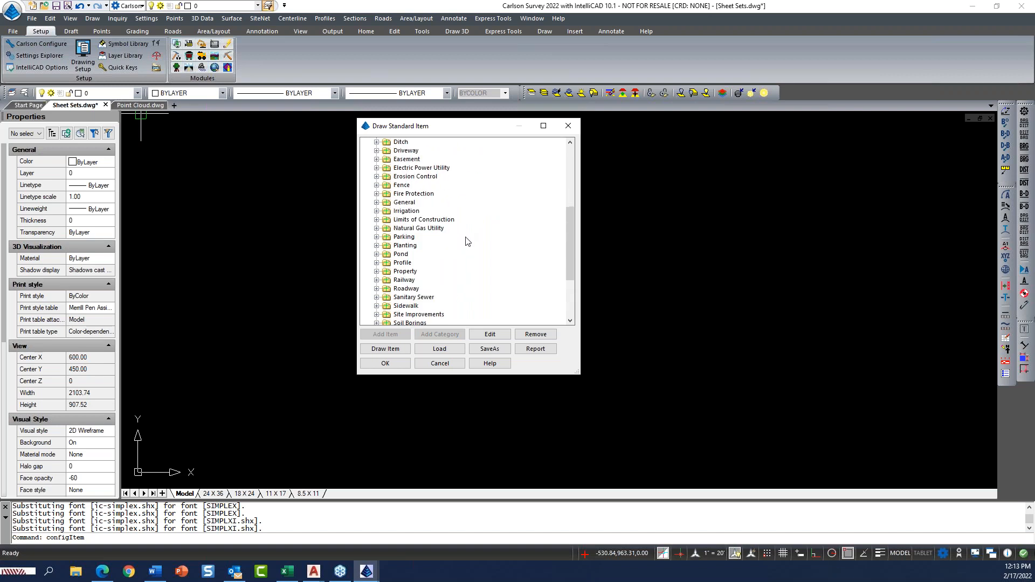
{"action": "scroll", "coordinate": [464, 209], "scroll_direction": "down", "scroll_amount": 3}
{"action": "scroll", "coordinate": [464, 209], "scroll_direction": "down", "scroll_amount": 4}
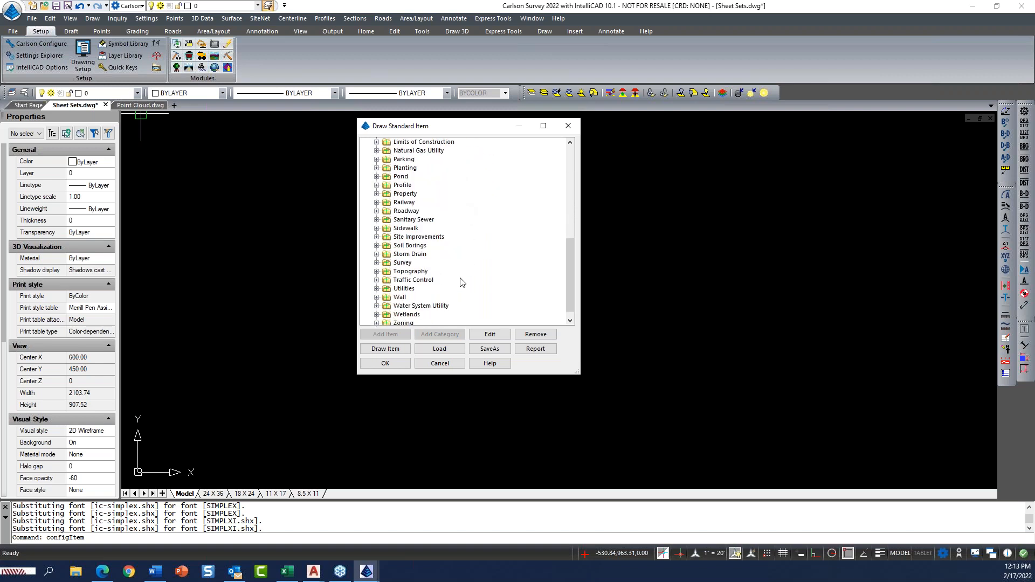
{"action": "scroll", "coordinate": [462, 278], "scroll_direction": "up", "scroll_amount": 7}
{"action": "scroll", "coordinate": [461, 278], "scroll_direction": "up", "scroll_amount": 2}
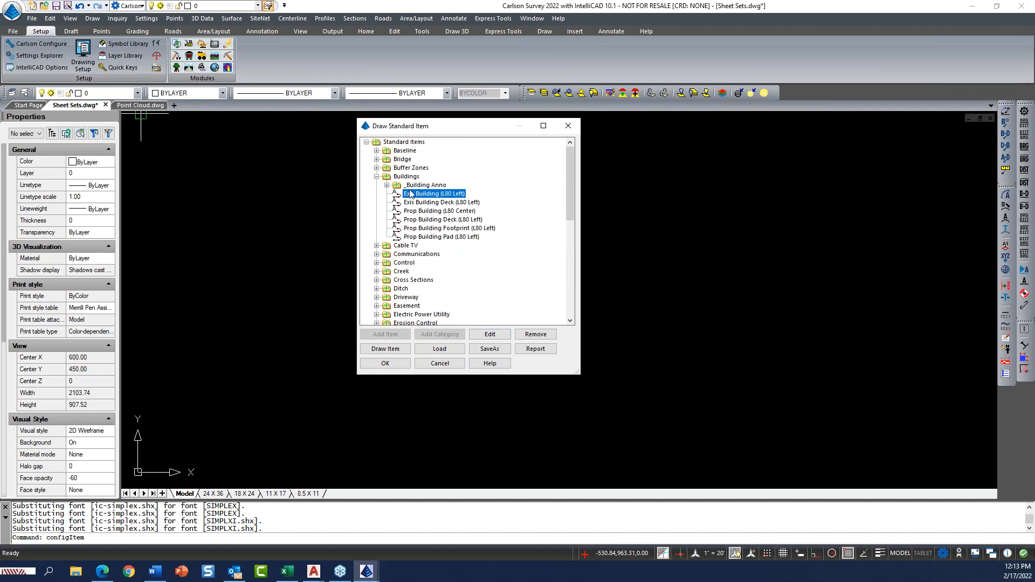
- Open the Exis Building (L80 Left) item for editing and examine its linework settings without changing them
{"action": "left_click", "coordinate": [490, 335]}
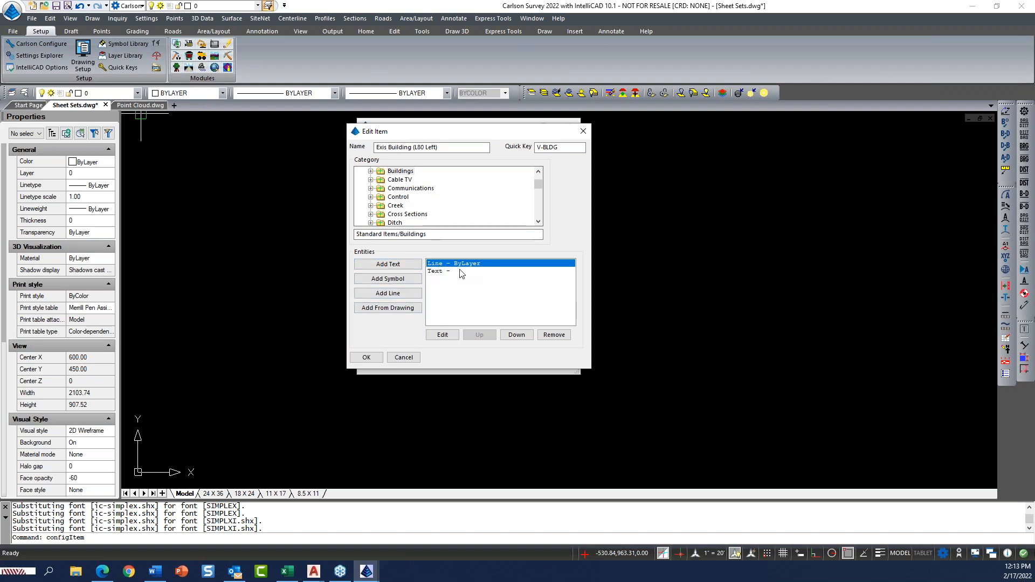
{"action": "left_click", "coordinate": [443, 336]}
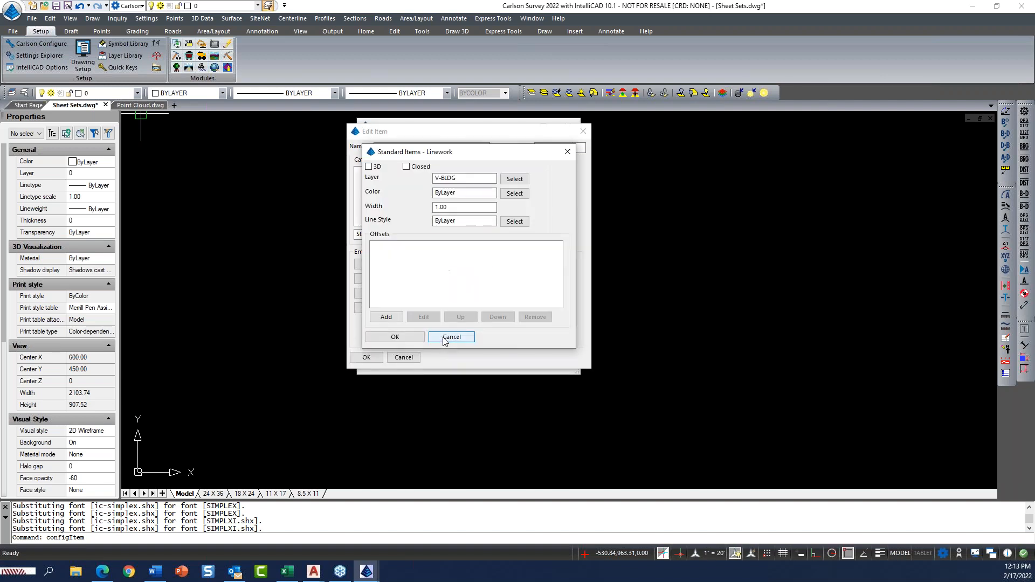
{"action": "left_click", "coordinate": [468, 178]}
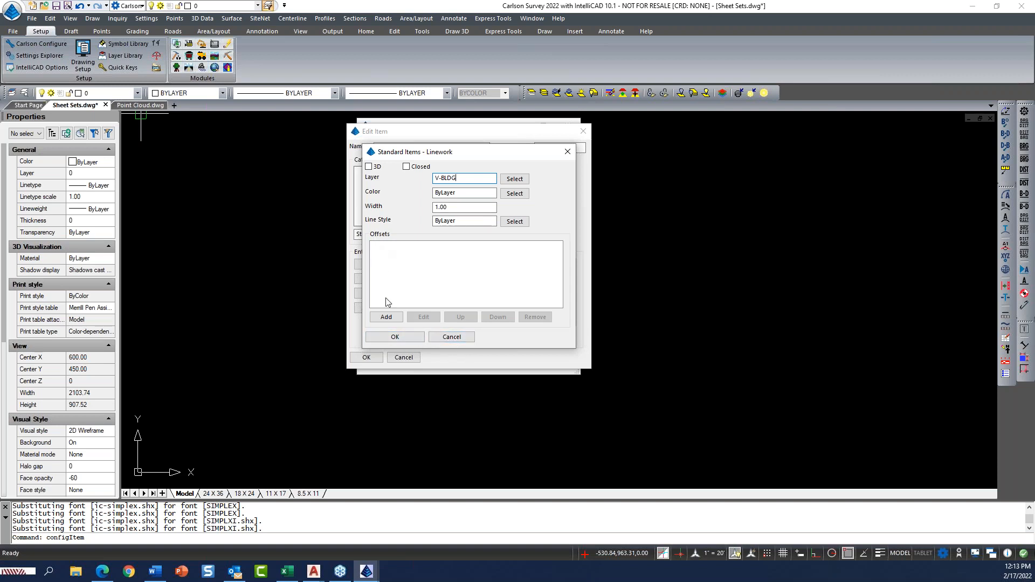
{"action": "left_click", "coordinate": [452, 337]}
- Set the item's text entity to EXISTING BUILDING and save the edited Exis Building (L80 Left) item
{"action": "left_click", "coordinate": [447, 271]}
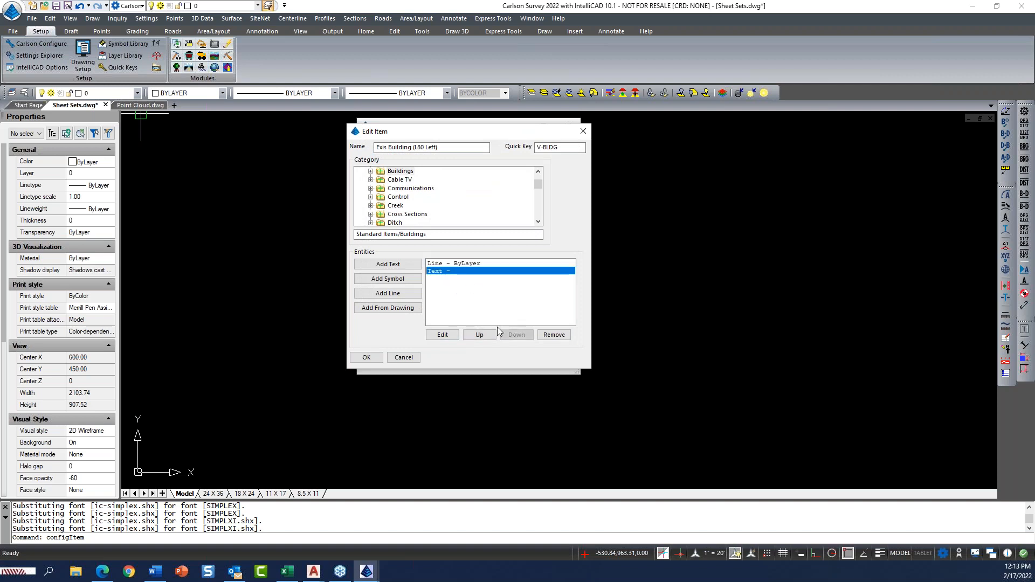
{"action": "left_click", "coordinate": [443, 335]}
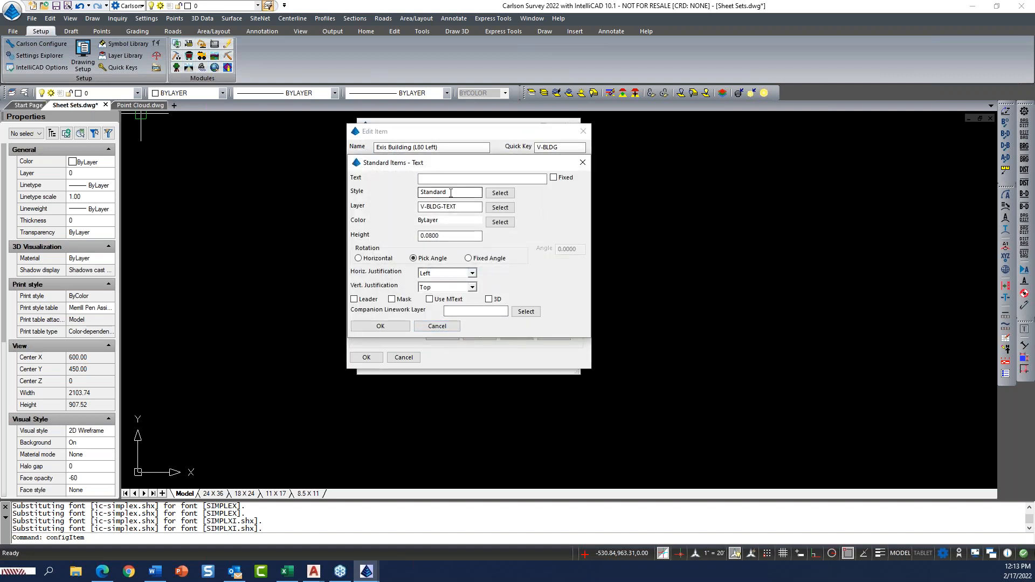
{"action": "left_click", "coordinate": [431, 180]}
{"action": "type", "text": "e"}
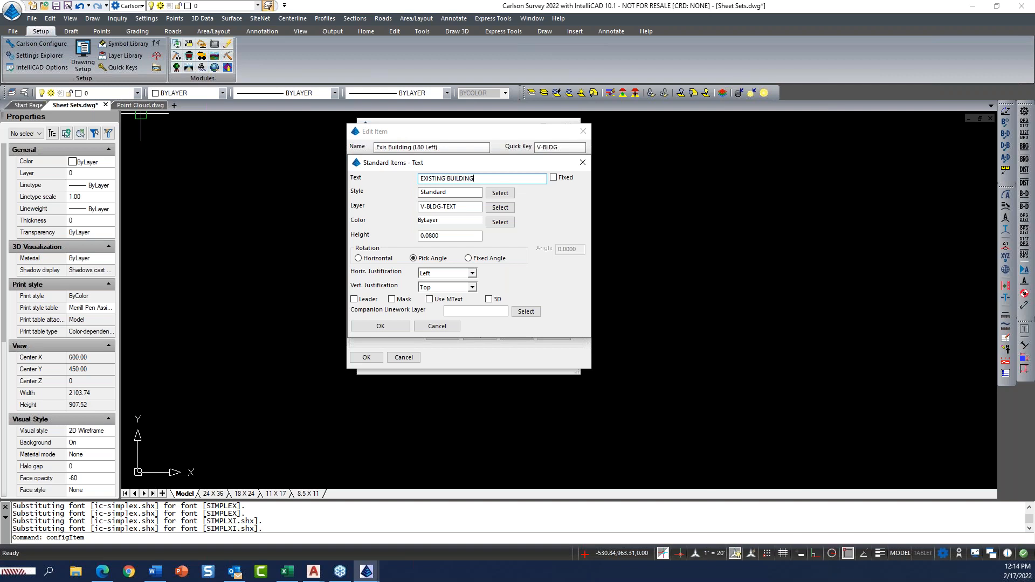
{"action": "left_click", "coordinate": [388, 328]}
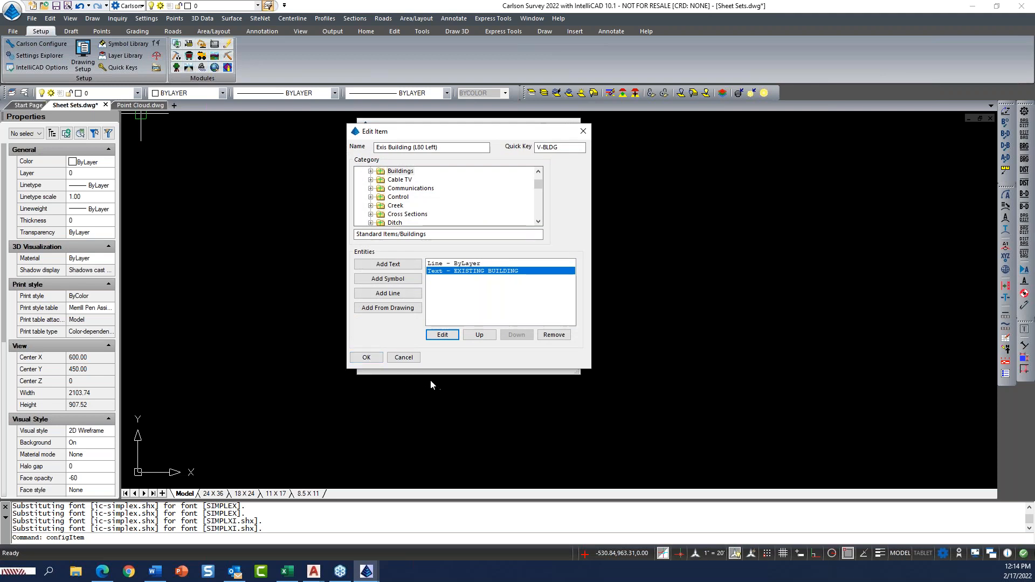
{"action": "left_click", "coordinate": [367, 358]}
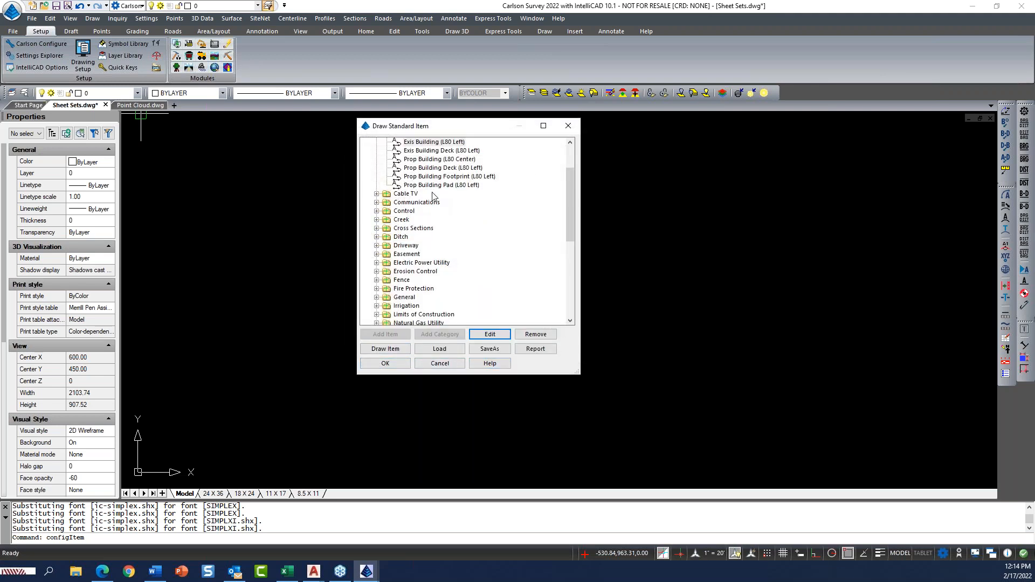
- Start drawing the Exis Building (L80 Left) standard item in the drawing area and turn on orthogonal mode
{"action": "left_click", "coordinate": [435, 143]}
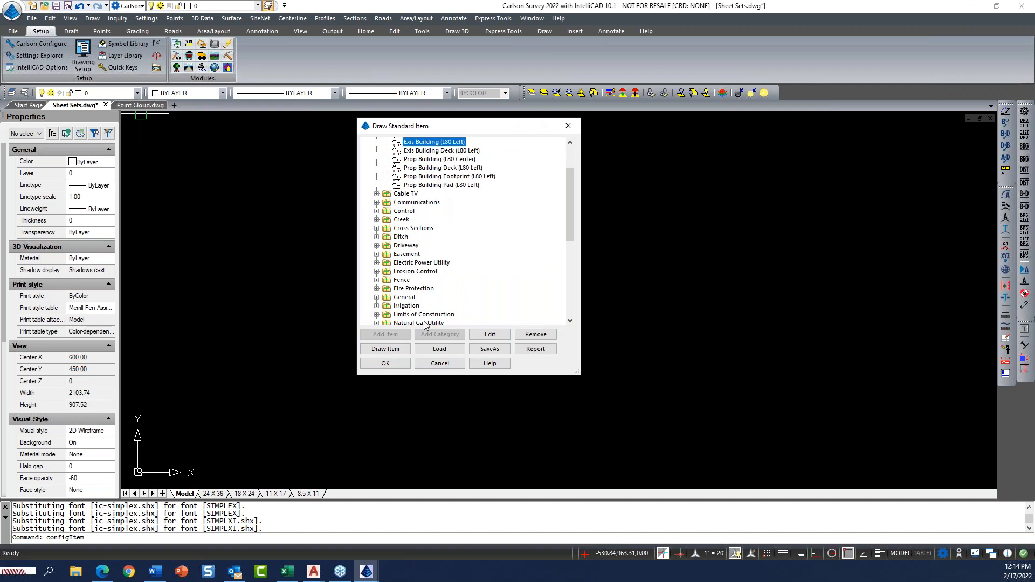
{"action": "left_click", "coordinate": [389, 349]}
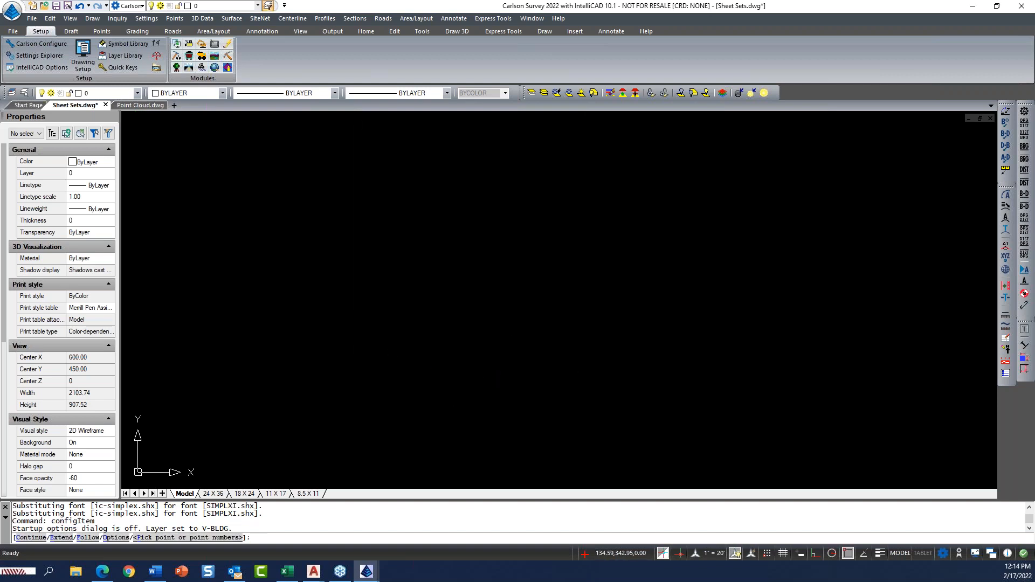
{"action": "left_click", "coordinate": [407, 369]}
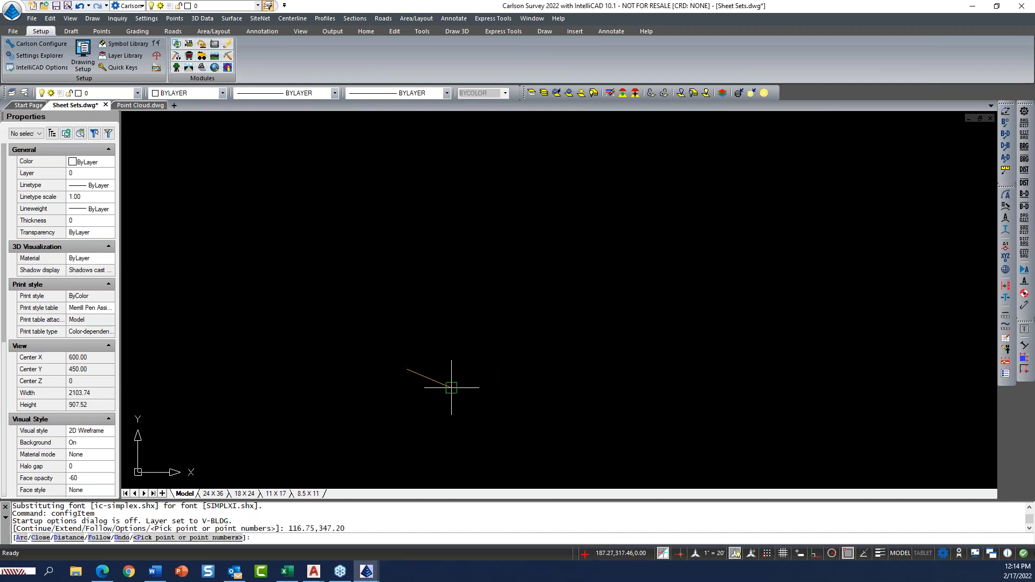
{"action": "key", "text": "F8"}
{"action": "type", "text": "4"}
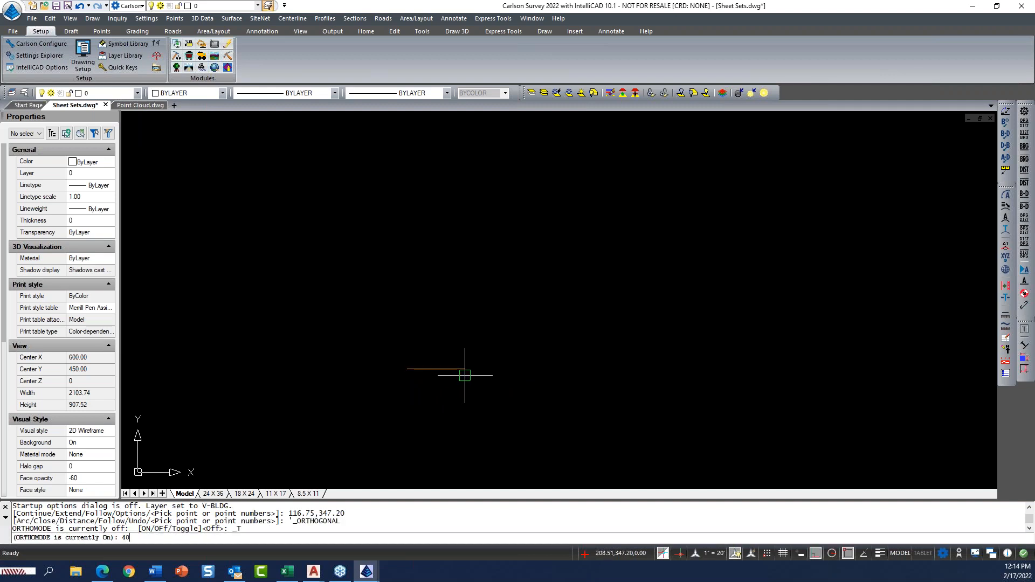
{"action": "type", "text": "0"}
{"action": "key", "text": "Return"}
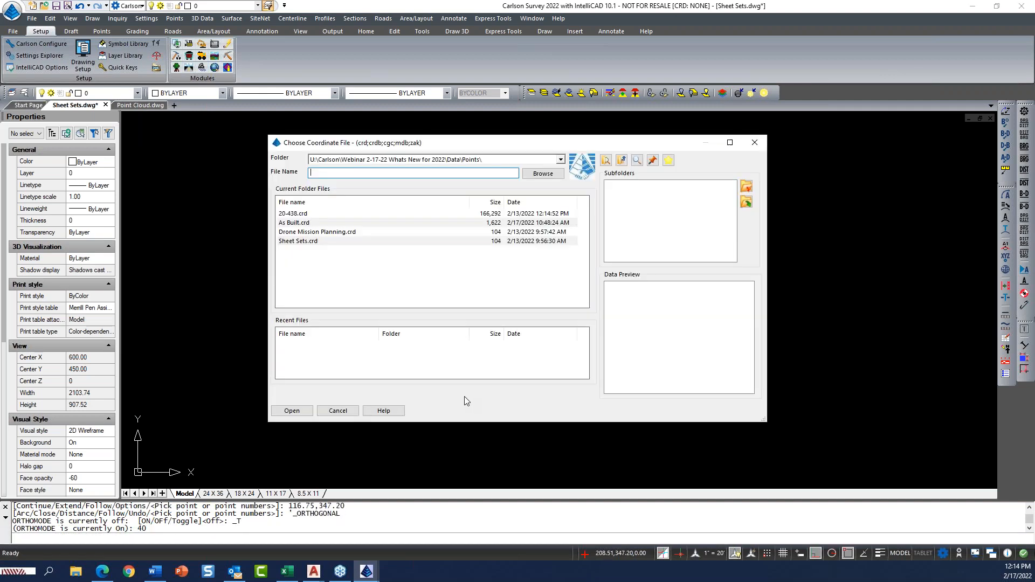
{"action": "left_click", "coordinate": [338, 412]}
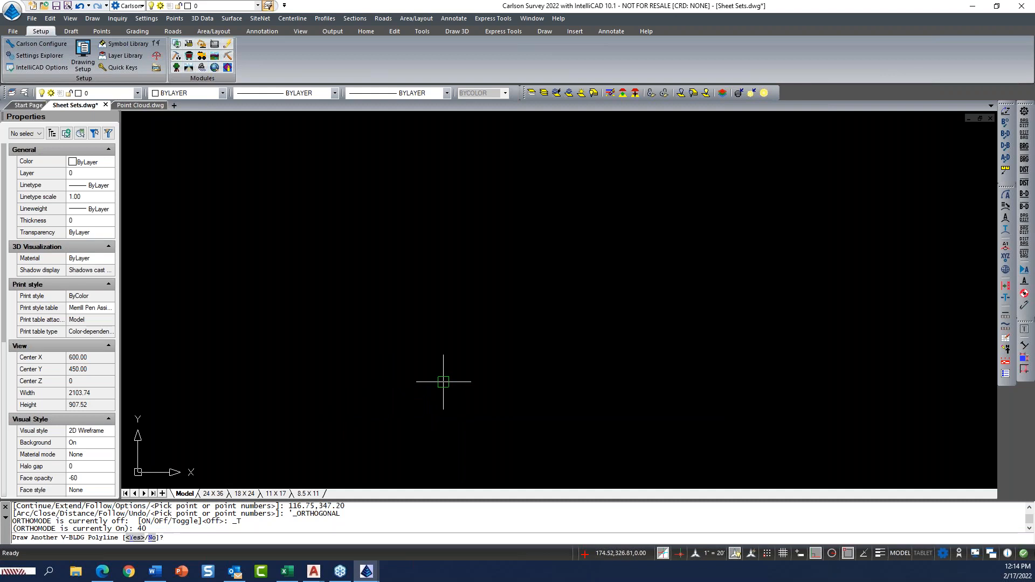
{"action": "key", "text": "Escape"}
{"action": "left_click", "coordinate": [441, 348]}
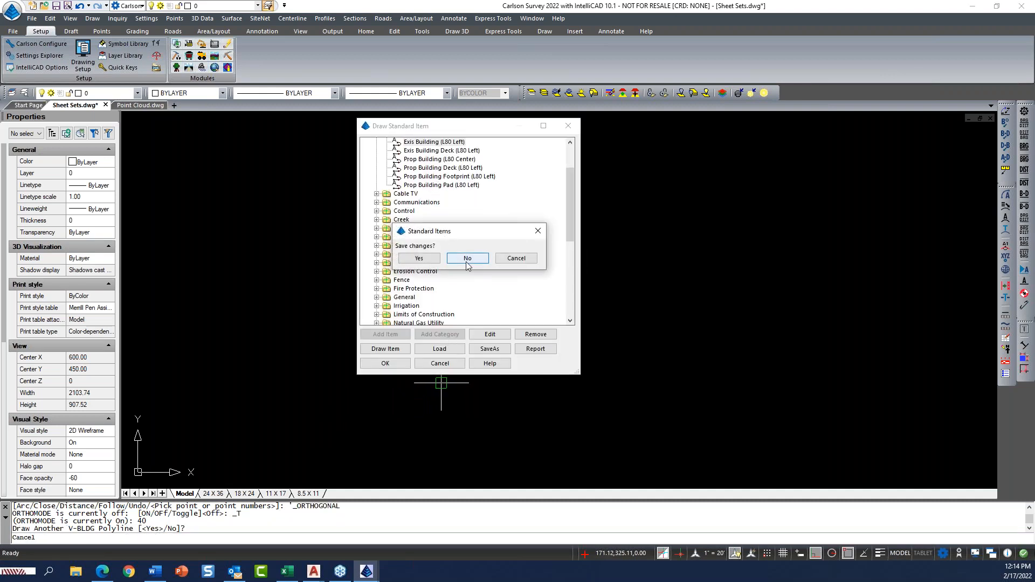
{"action": "left_click", "coordinate": [515, 259]}
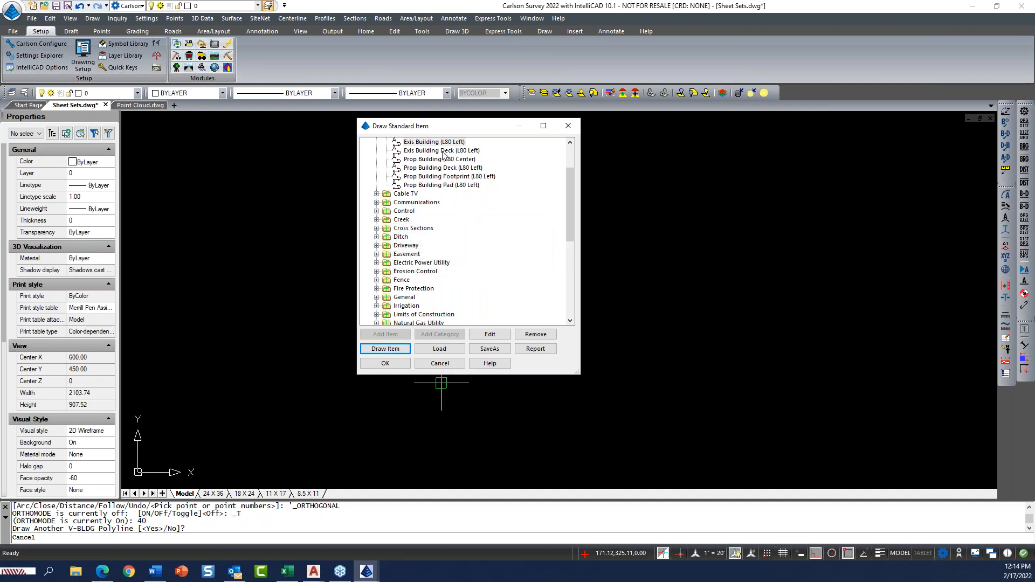
- Draw Exis Building (L80 Left) as one closed L-shaped outline with segments about 116, 37, 94, 71 and 204 long, plus the closing side
{"action": "left_click", "coordinate": [442, 145]}
{"action": "left_click", "coordinate": [385, 349]}
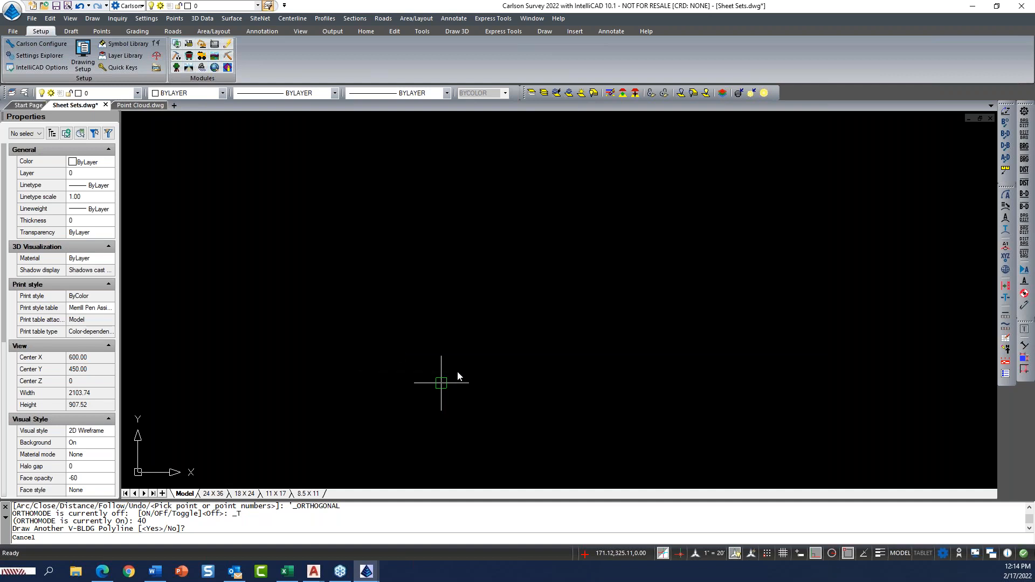
{"action": "left_click", "coordinate": [394, 404]}
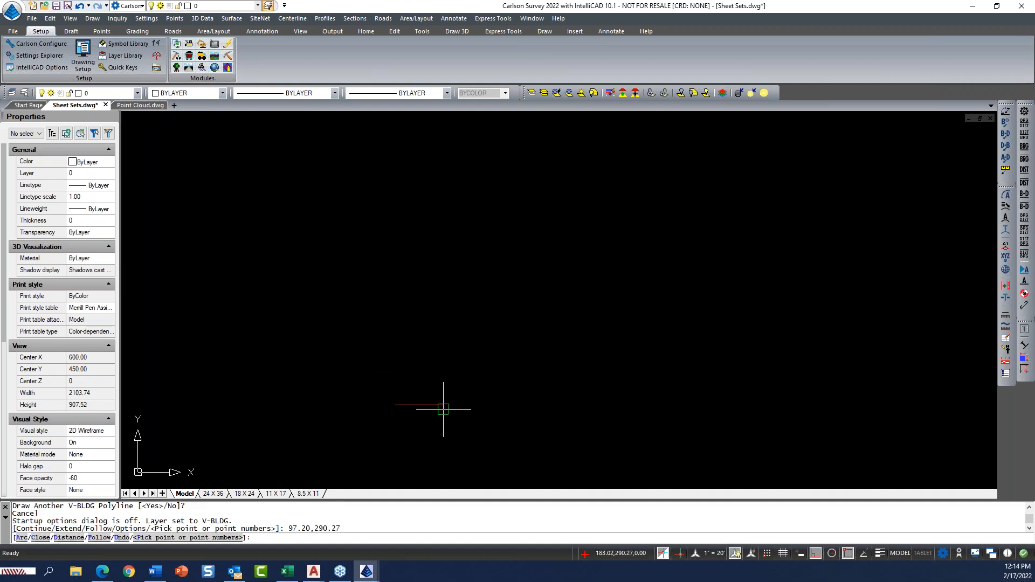
{"action": "left_click", "coordinate": [468, 406]}
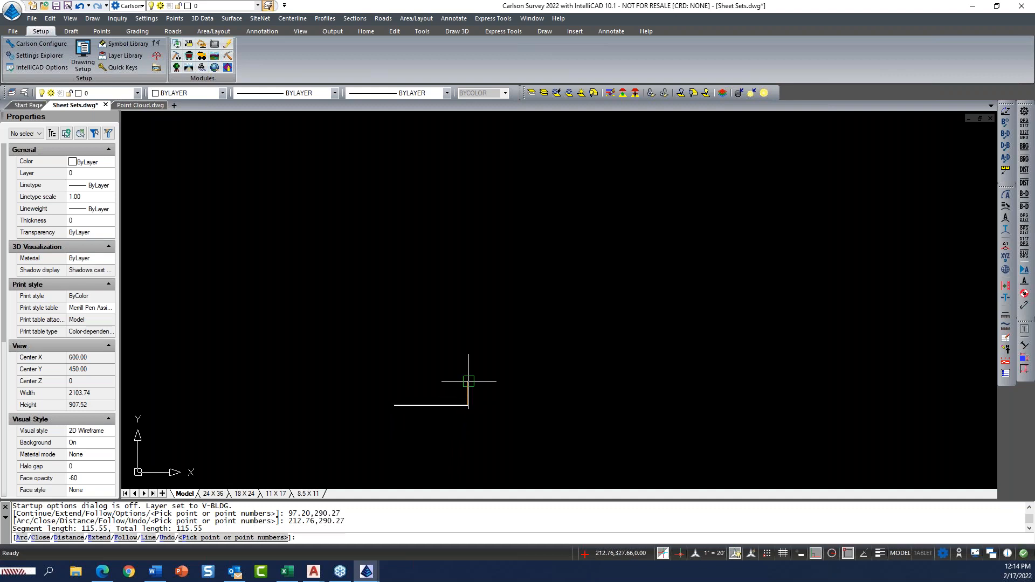
{"action": "left_click", "coordinate": [469, 381]}
{"action": "left_click", "coordinate": [527, 382]}
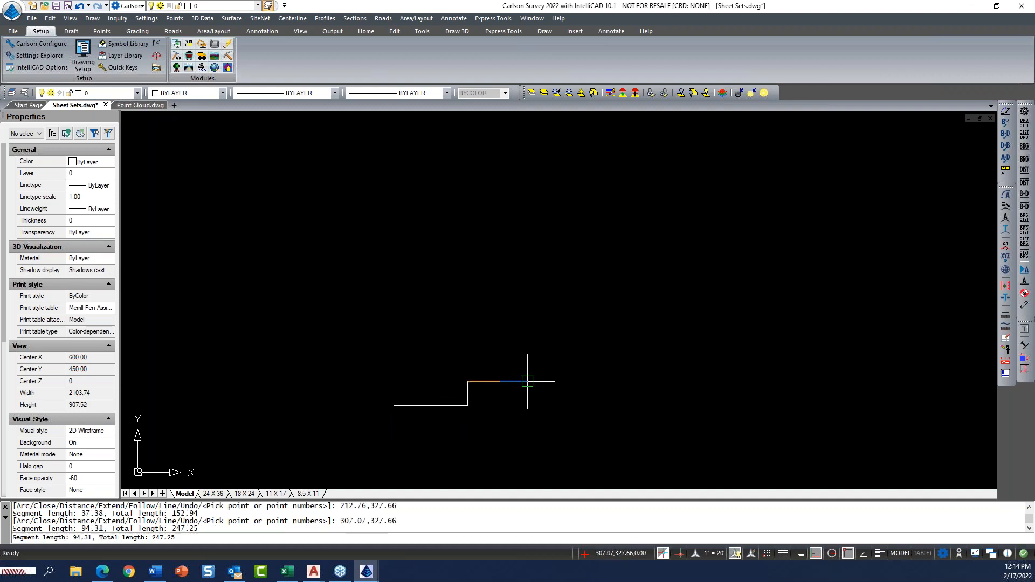
{"action": "left_click", "coordinate": [527, 337]}
{"action": "left_click", "coordinate": [398, 340]}
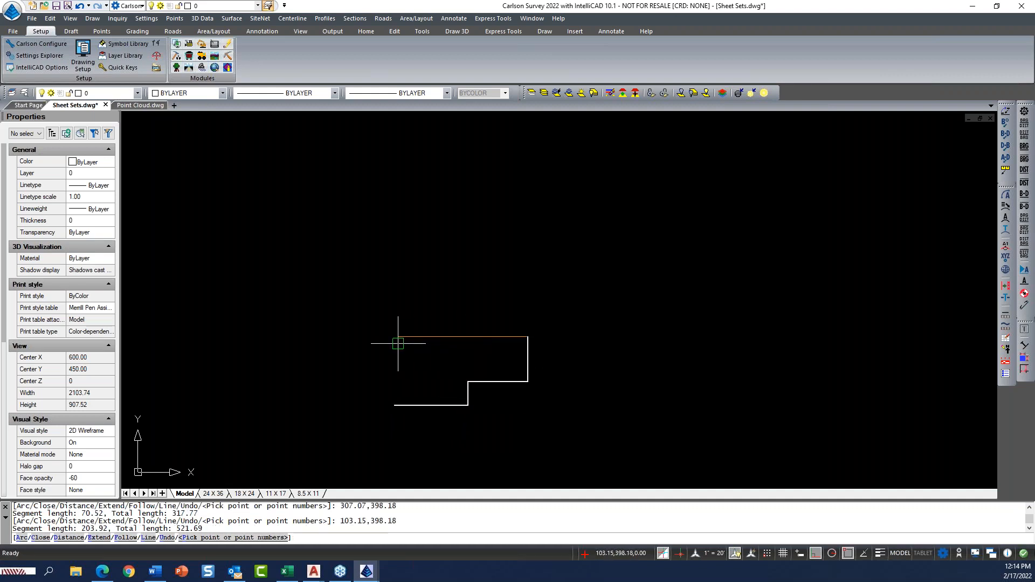
{"action": "type", "text": "C"}
{"action": "key", "text": "Return"}
{"action": "scroll", "coordinate": [398, 410], "scroll_direction": "up", "scroll_amount": 2}
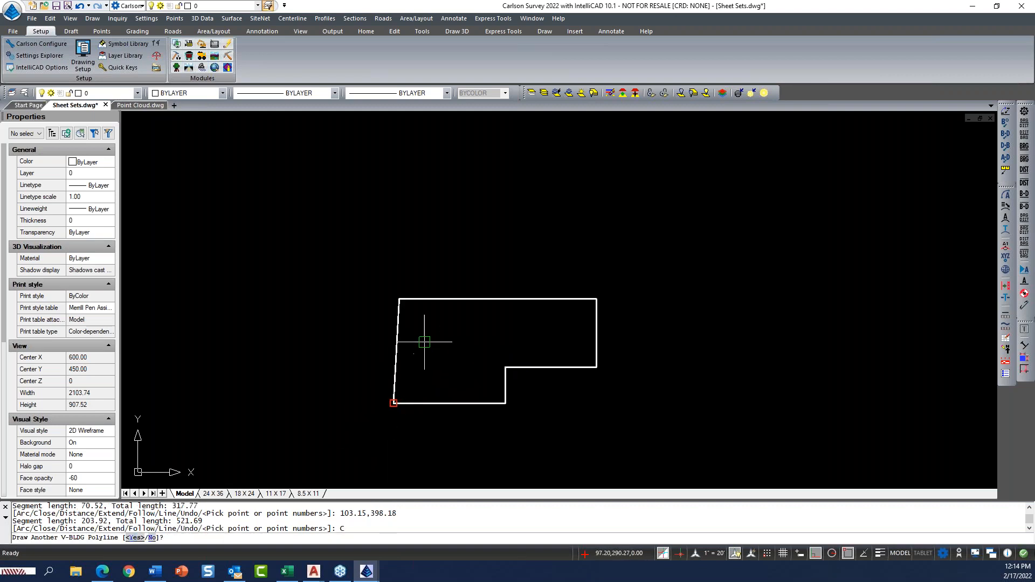
{"action": "scroll", "coordinate": [423, 342], "scroll_direction": "up", "scroll_amount": 1}
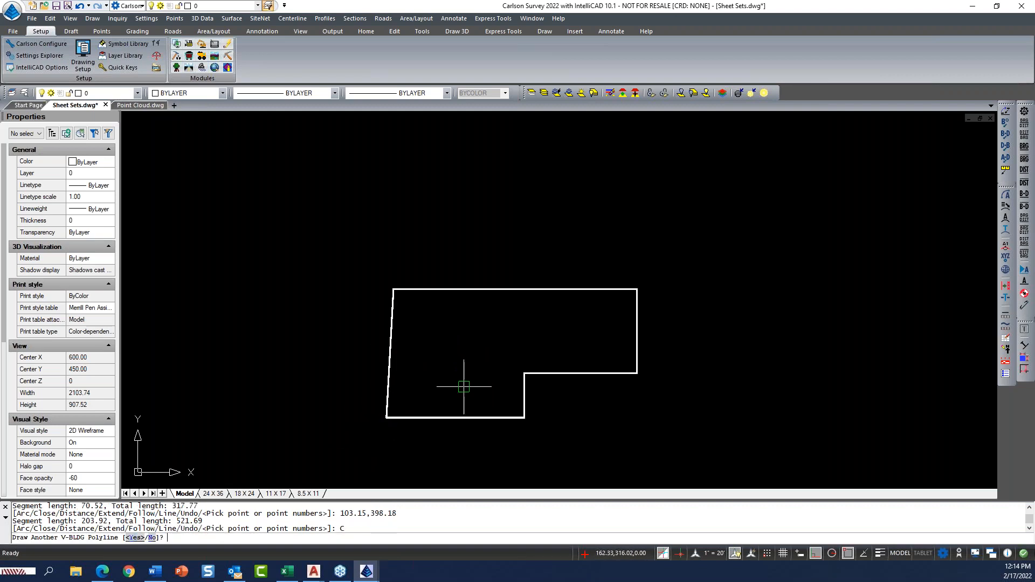
{"action": "type", "text": "N"}
{"action": "key", "text": "Return"}
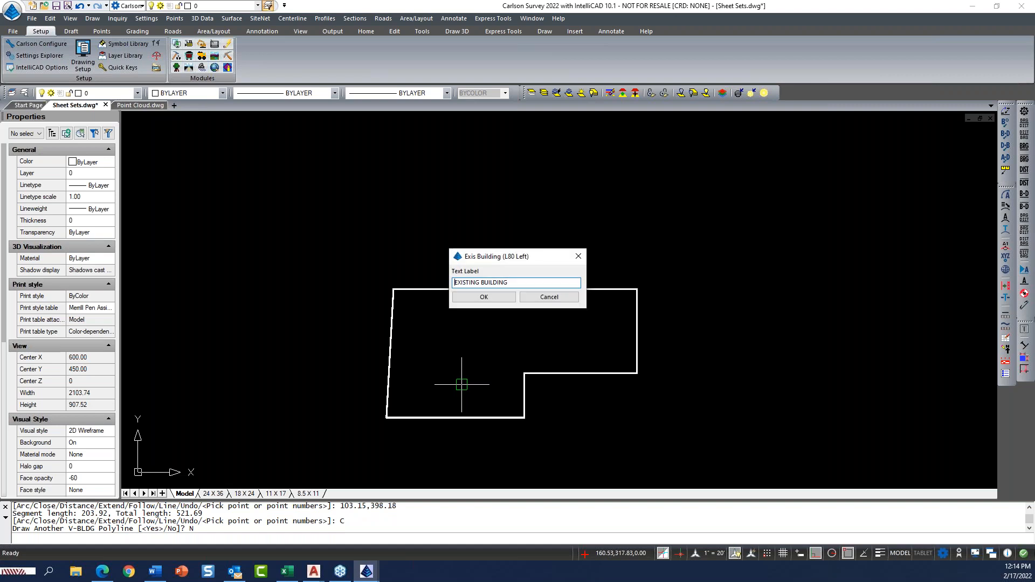
- Place the EXISTING BUILDING label horizontally inside the building outline and leave the standard items dialog without saving changes
{"action": "left_click", "coordinate": [484, 297]}
{"action": "left_click", "coordinate": [485, 338]}
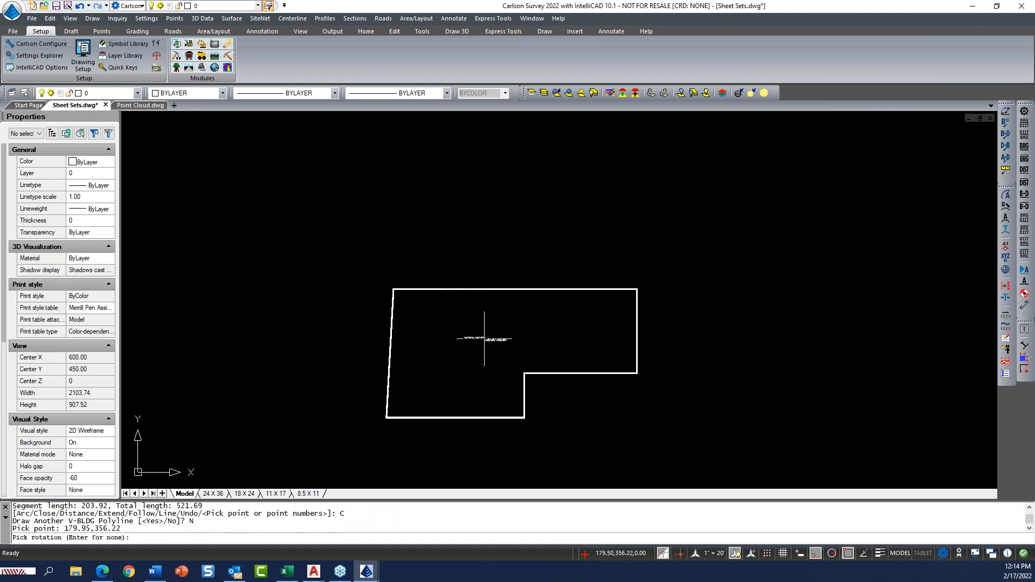
{"action": "left_click", "coordinate": [560, 348]}
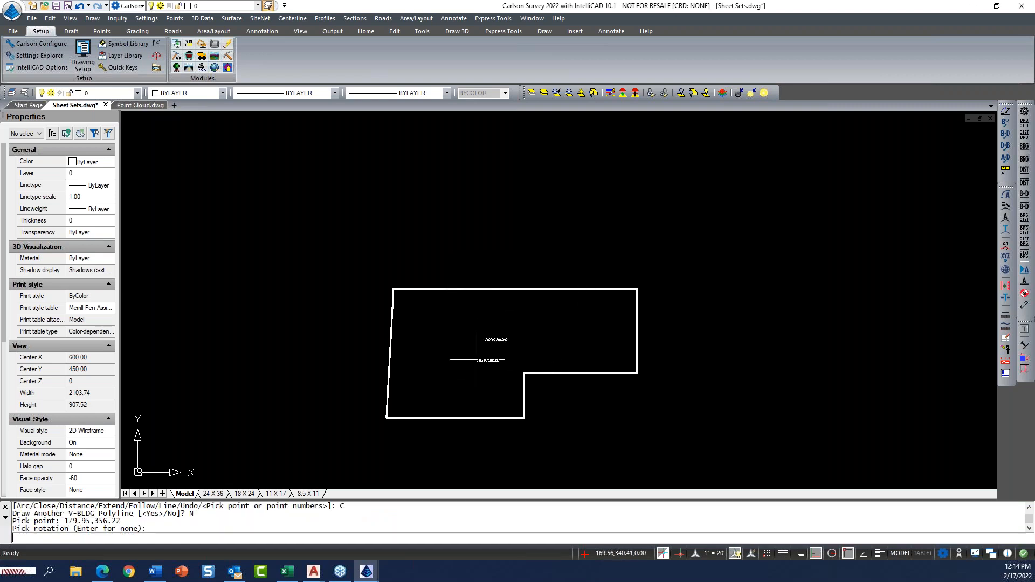
{"action": "scroll", "coordinate": [478, 348], "scroll_direction": "up", "scroll_amount": 3}
{"action": "key", "text": "Return"}
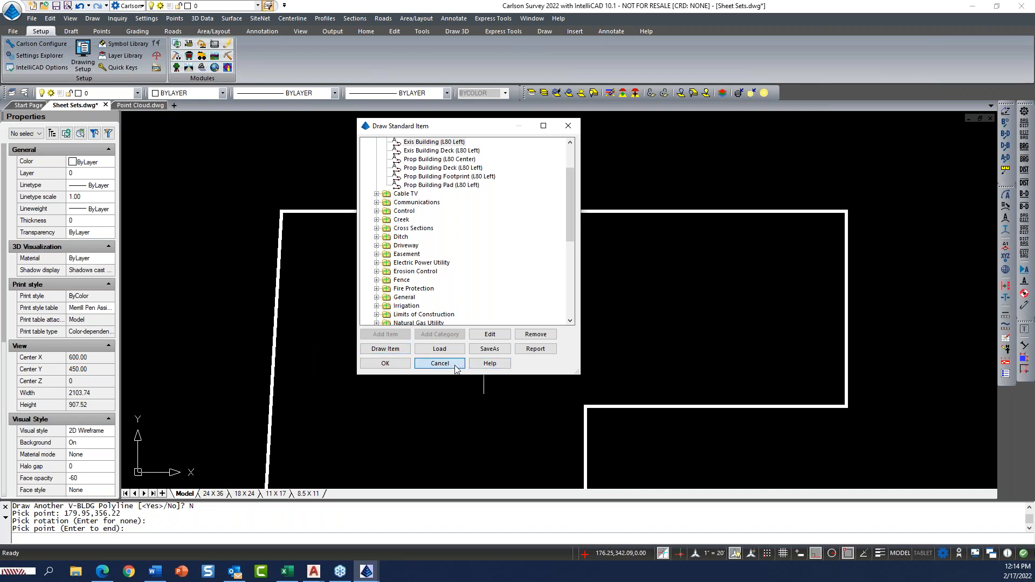
{"action": "left_click", "coordinate": [463, 363]}
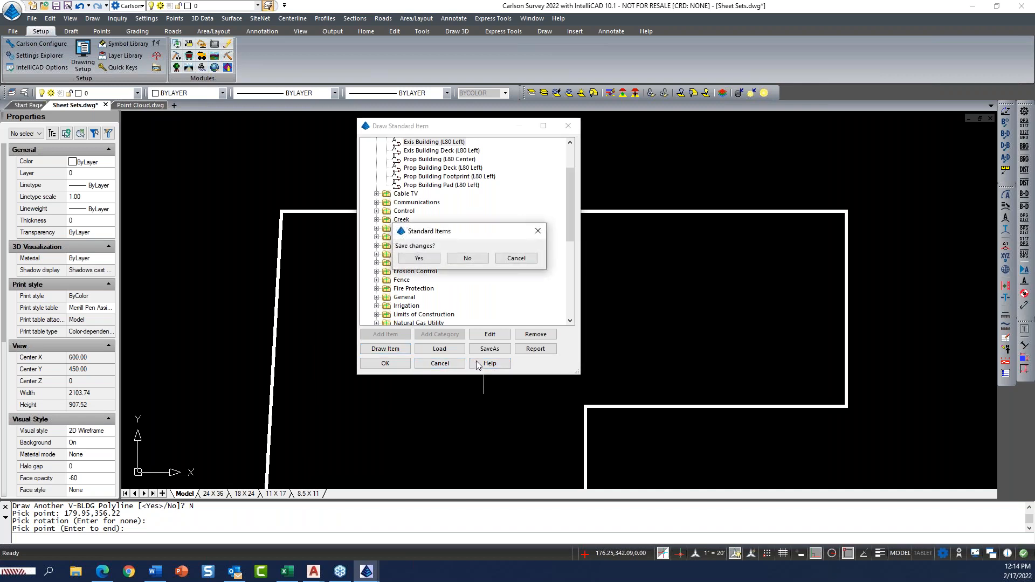
{"action": "left_click", "coordinate": [461, 261]}
- Inspect the labelled building and check the properties of its outline polyline
{"action": "middle_click_drag", "start_coordinate": [473, 373], "coordinate": [438, 319]}
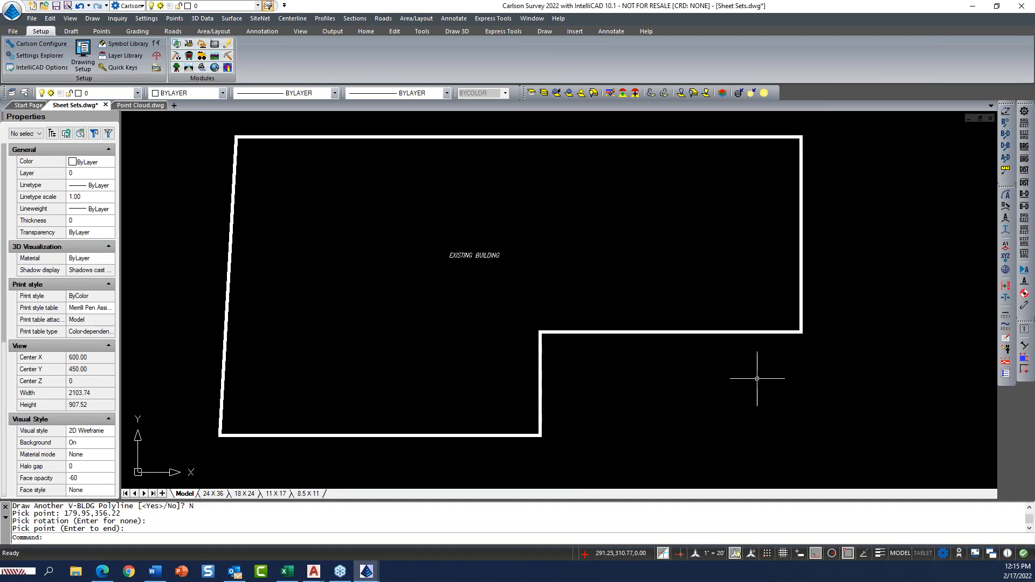
{"action": "scroll", "coordinate": [719, 365], "scroll_direction": "down", "scroll_amount": 1}
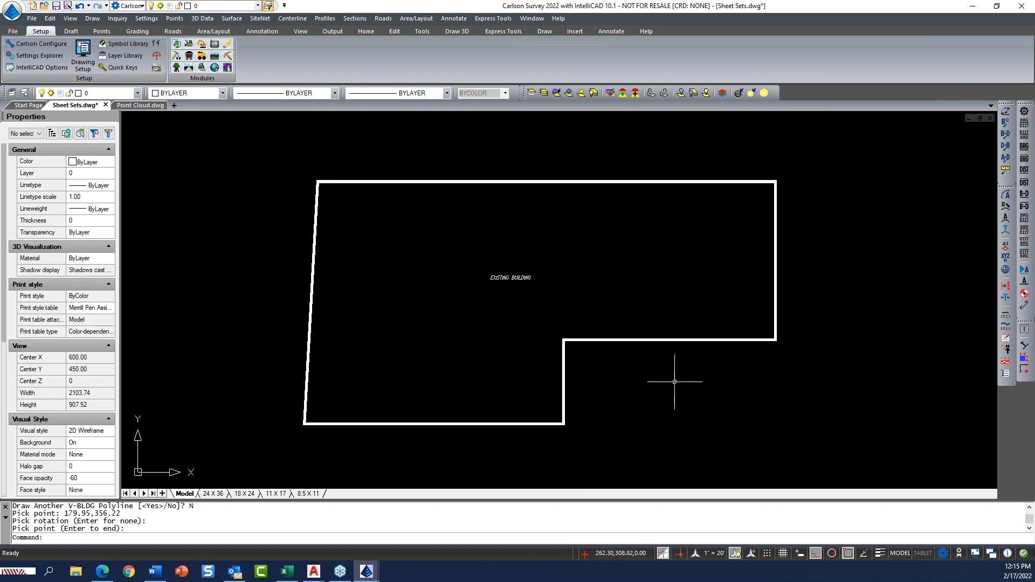
{"action": "left_click", "coordinate": [661, 339]}
{"action": "key", "text": "Escape"}
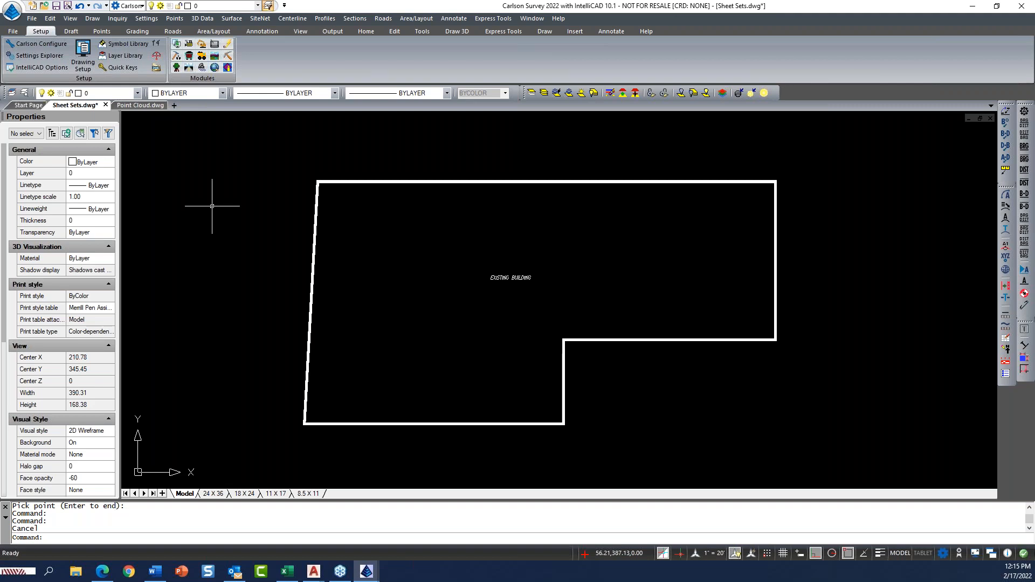
{"action": "left_click", "coordinate": [313, 246]}
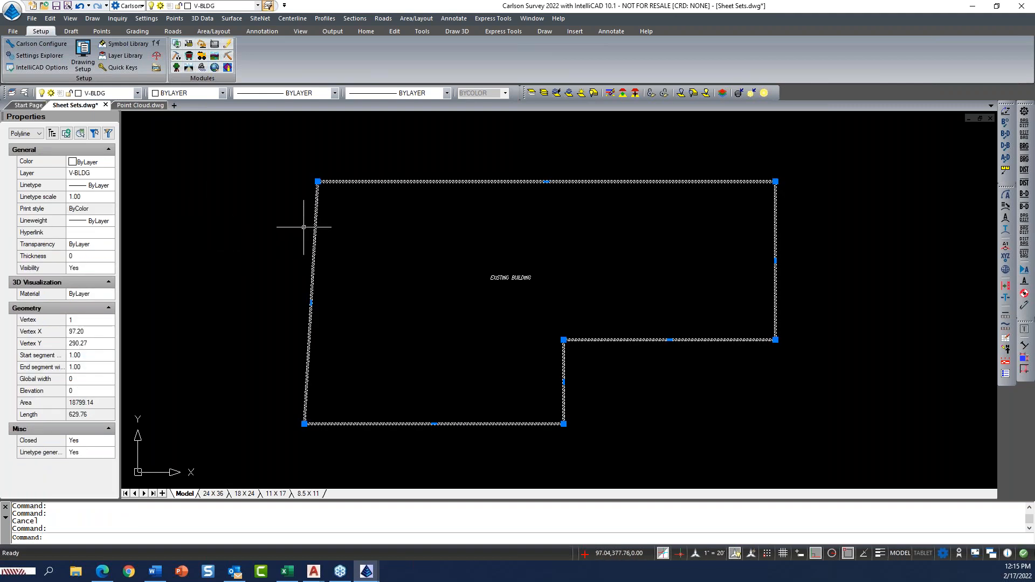
{"action": "key", "text": "Escape"}
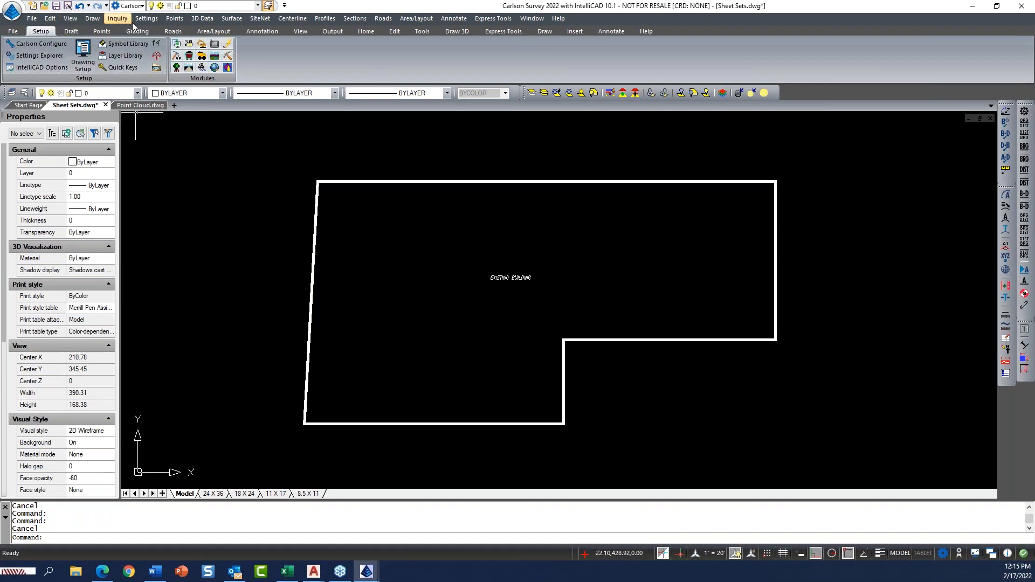
- Open Draw Standard Item, look through the list of standard item categories, and exit without drawing anything
{"action": "left_click", "coordinate": [92, 20]}
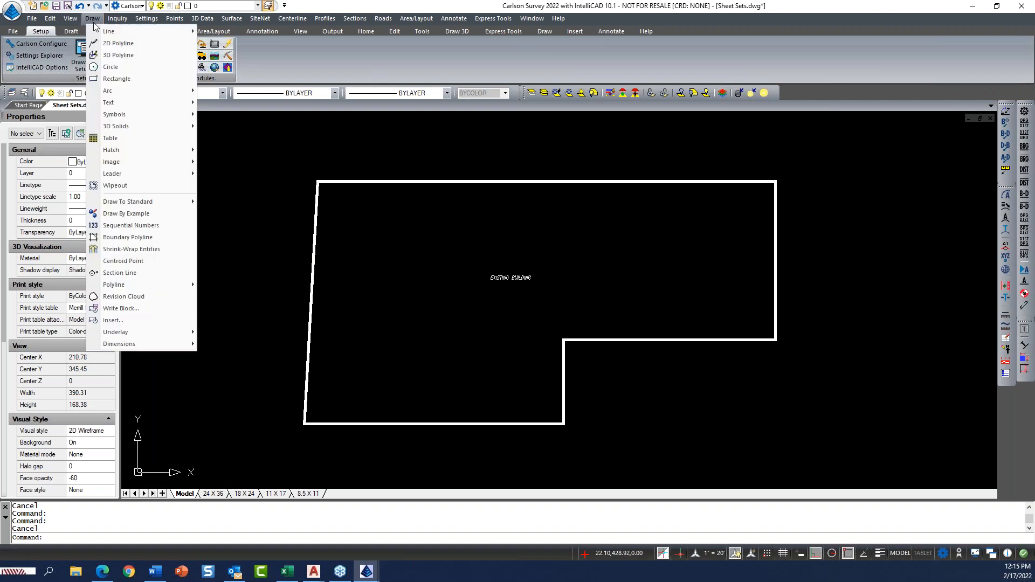
{"action": "mouse_move", "coordinate": [169, 202]}
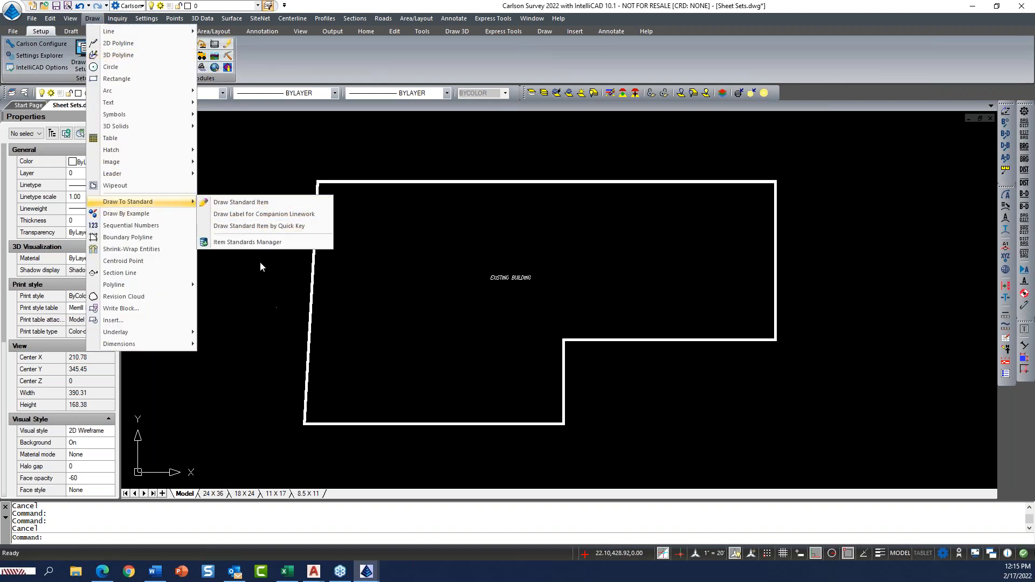
{"action": "left_click", "coordinate": [259, 202]}
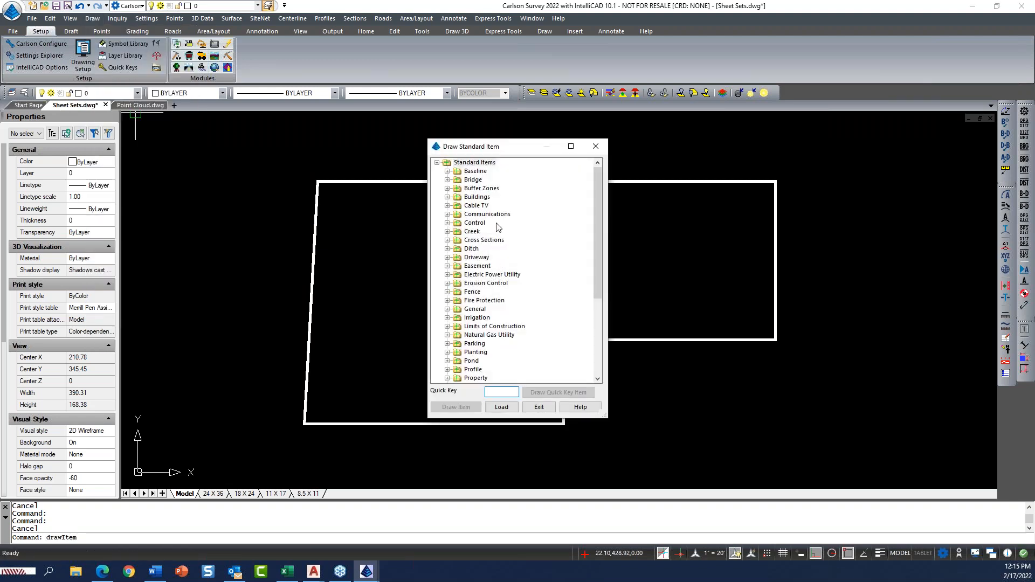
{"action": "left_click", "coordinate": [447, 171]}
{"action": "scroll", "coordinate": [494, 222], "scroll_direction": "down", "scroll_amount": 3}
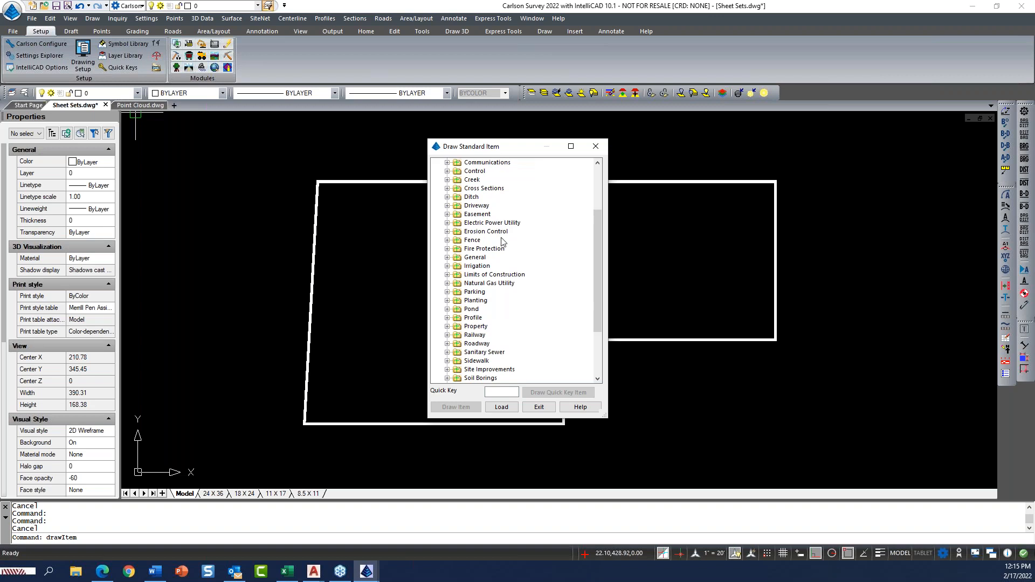
{"action": "scroll", "coordinate": [512, 245], "scroll_direction": "down", "scroll_amount": 3}
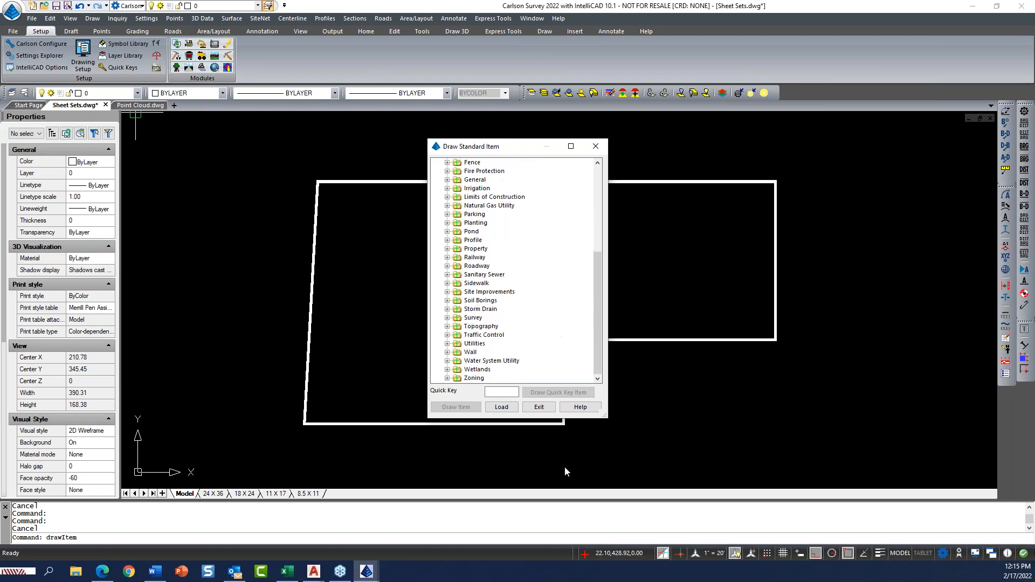
{"action": "left_click", "coordinate": [536, 408]}
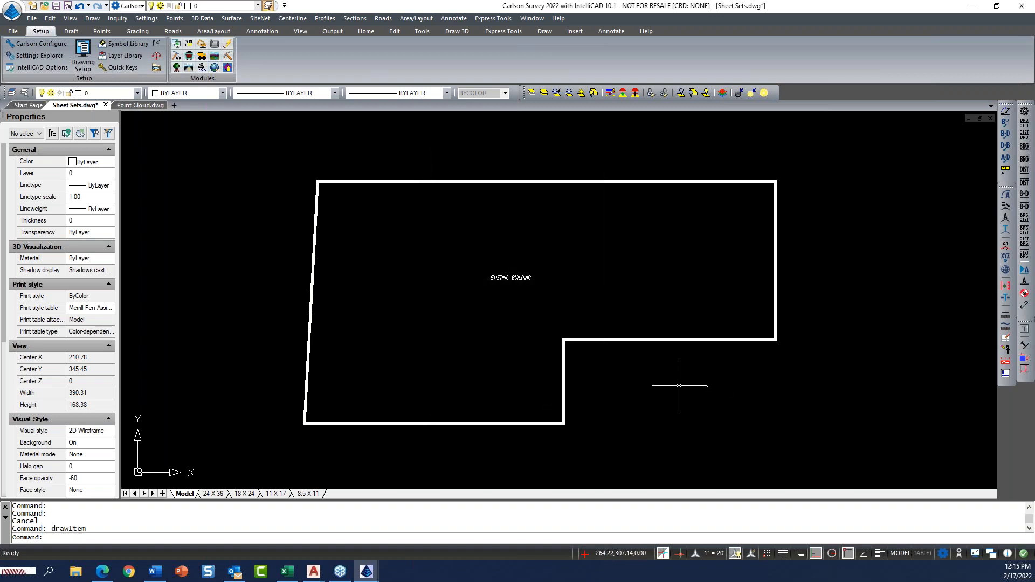
- Reopen Draw Standard Item, view Exis Building (L80 Left) under Buildings and the Quick Key entry, and exit without drawing
{"action": "scroll", "coordinate": [679, 385], "scroll_direction": "down", "scroll_amount": 2}
{"action": "middle_click_drag", "start_coordinate": [728, 397], "coordinate": [571, 414]}
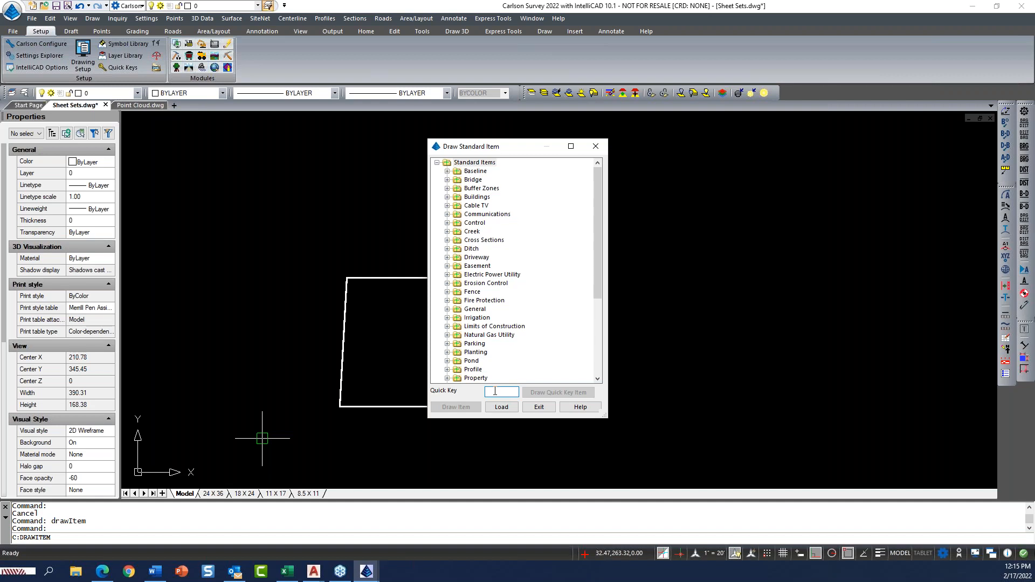
{"action": "left_click", "coordinate": [447, 197]}
{"action": "left_click", "coordinate": [492, 207]}
{"action": "left_click", "coordinate": [493, 214]}
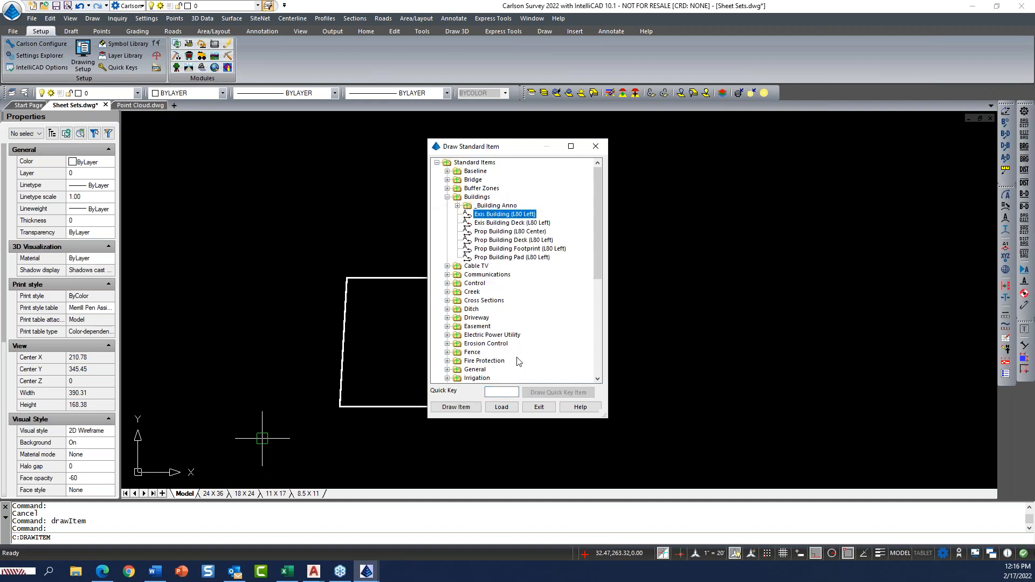
{"action": "left_click", "coordinate": [497, 392]}
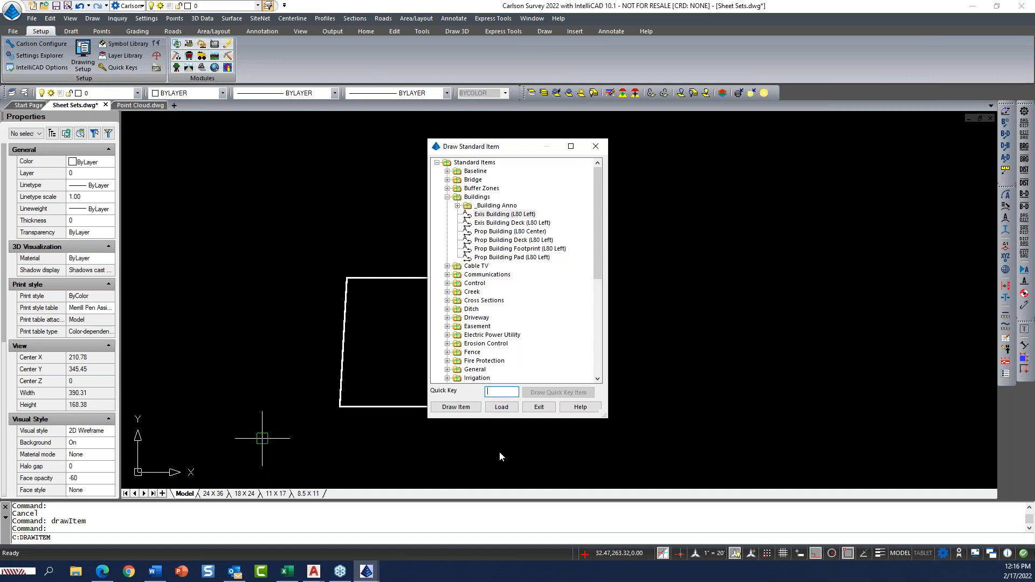
{"action": "left_click", "coordinate": [538, 407]}
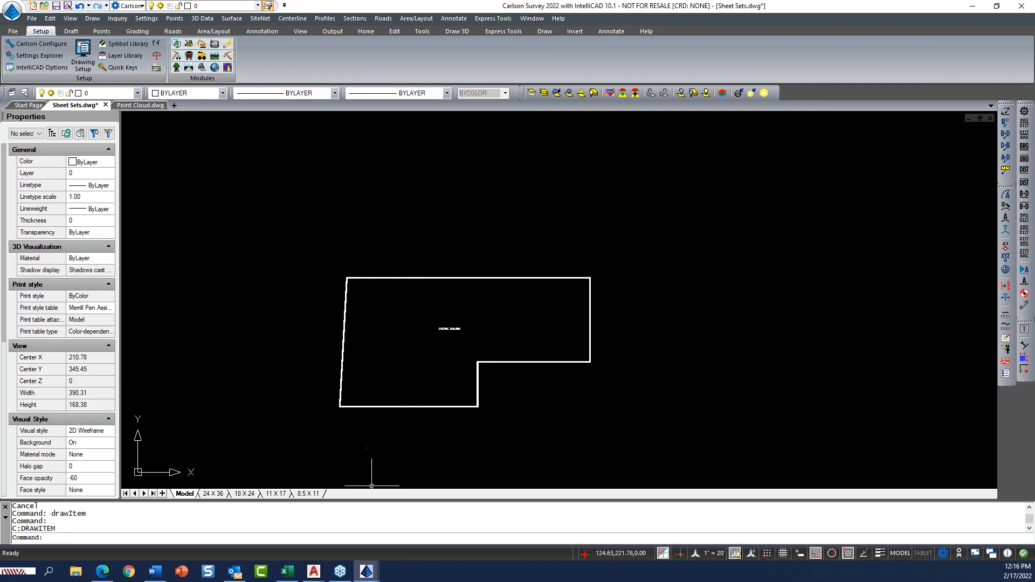
- Switch to Drone Mission Planning.dwg in Carlson Survey with AutoCAD, showing the aerial image of the school site
{"action": "left_click", "coordinate": [317, 576]}
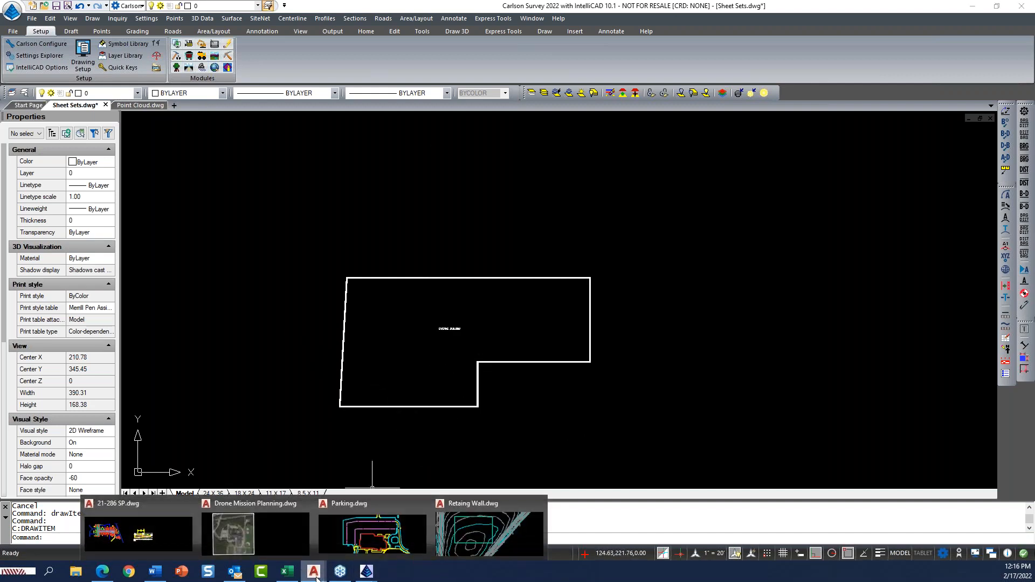
{"action": "left_click", "coordinate": [270, 531]}
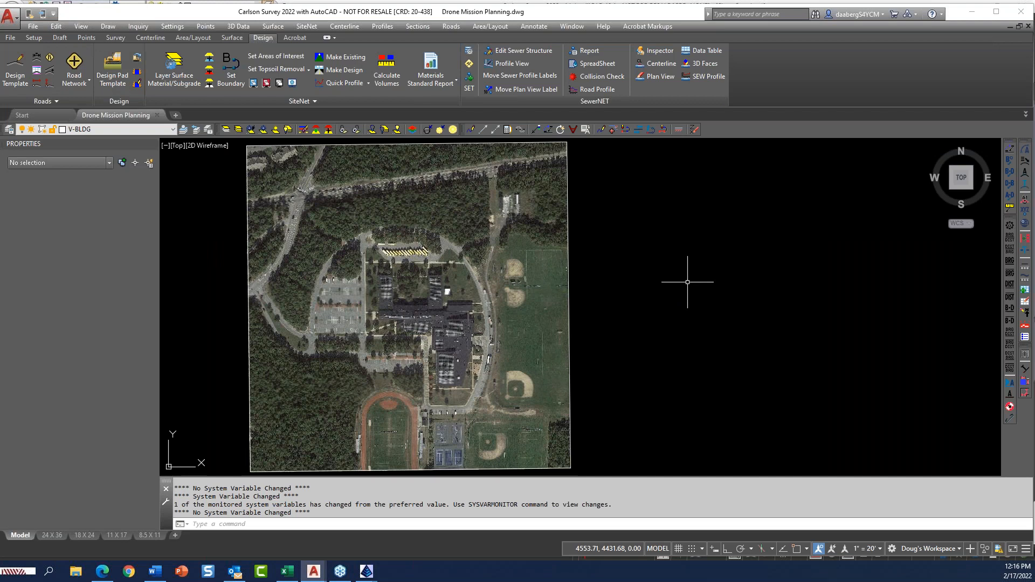
{"action": "mouse_move", "coordinate": [709, 308]}
{"action": "middle_mouse_down"}
{"action": "mouse_move", "coordinate": [859, 312]}
{"action": "mouse_move", "coordinate": [812, 304]}
{"action": "middle_mouse_up"}
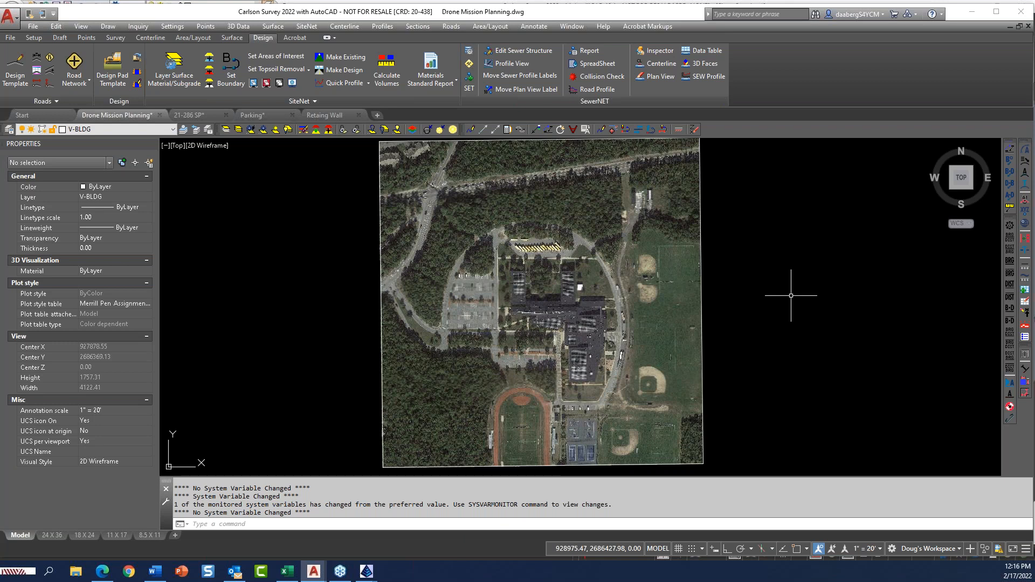
{"action": "left_click", "coordinate": [767, 249]}
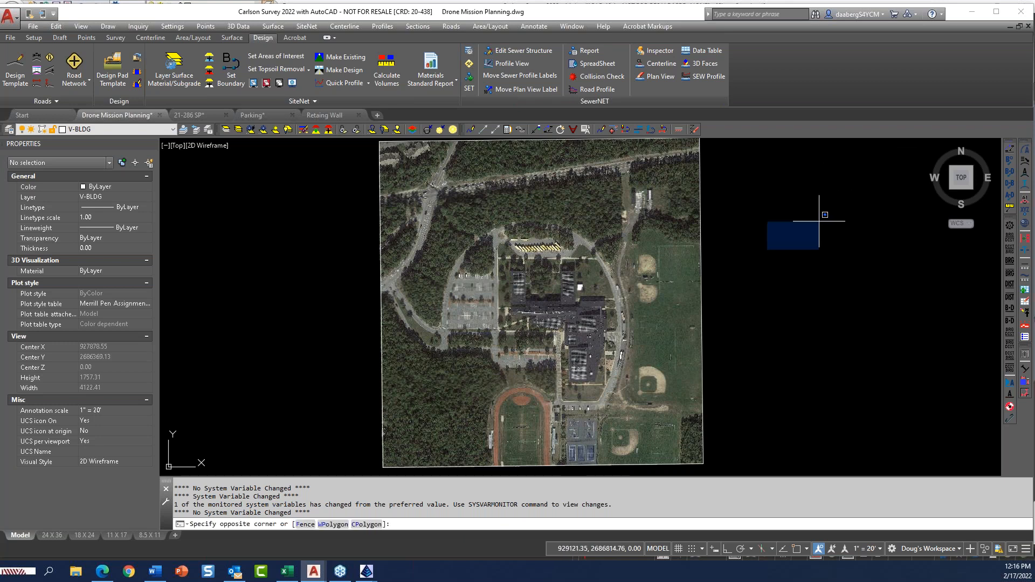
{"action": "left_click", "coordinate": [819, 221]}
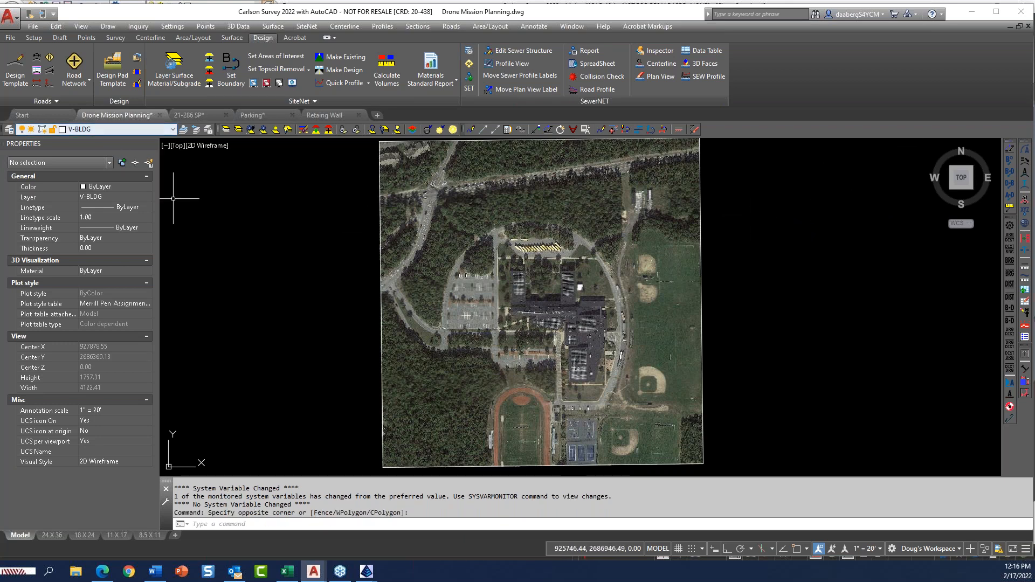
{"action": "left_click", "coordinate": [658, 401]}
{"action": "left_click", "coordinate": [645, 420]}
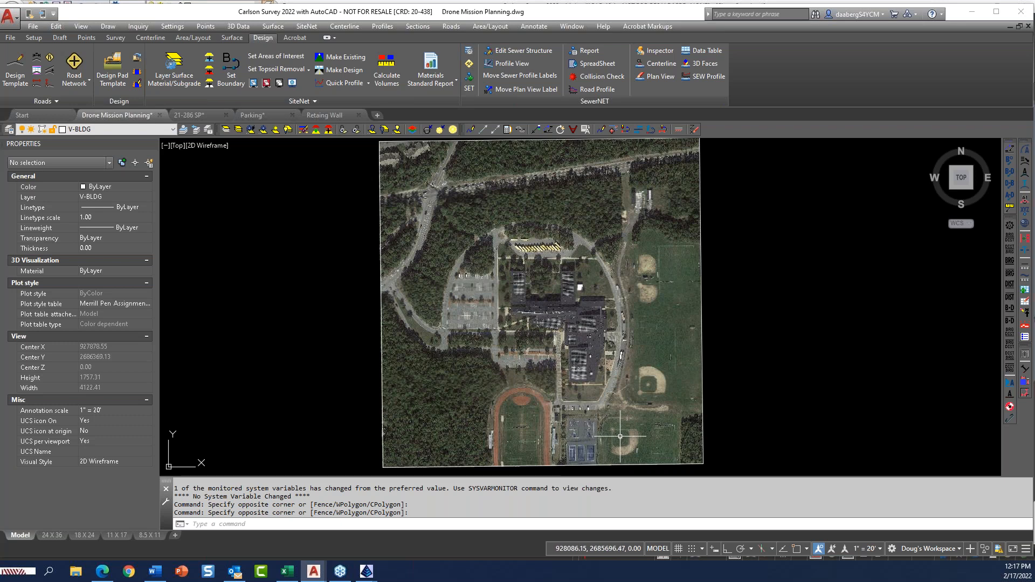
- Draw a closed five-sided polyline on the aerial image around the school building, parking lot and surrounding grounds
{"action": "type", "text": "P"}
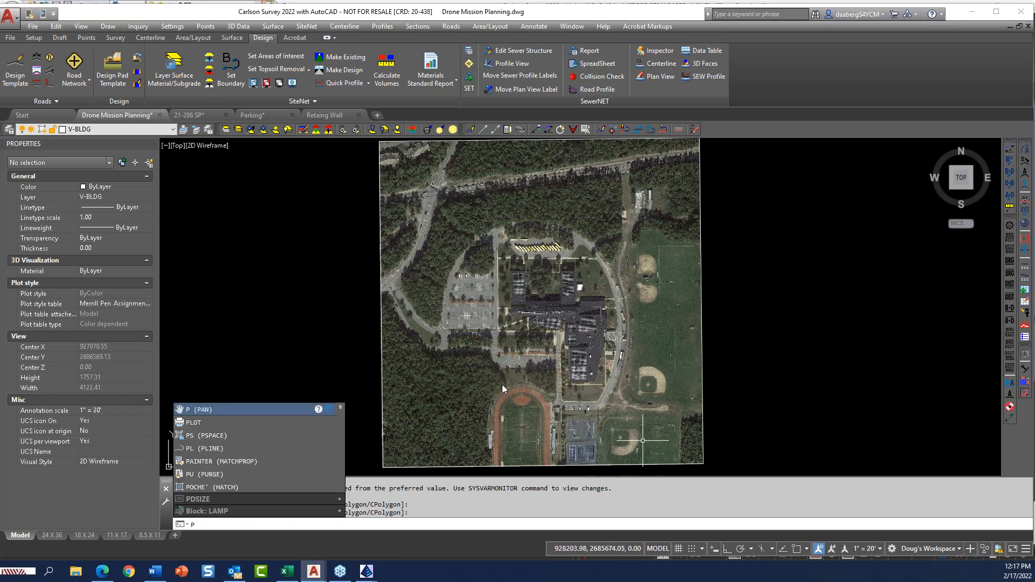
{"action": "type", "text": "L"}
{"action": "key", "text": "Return"}
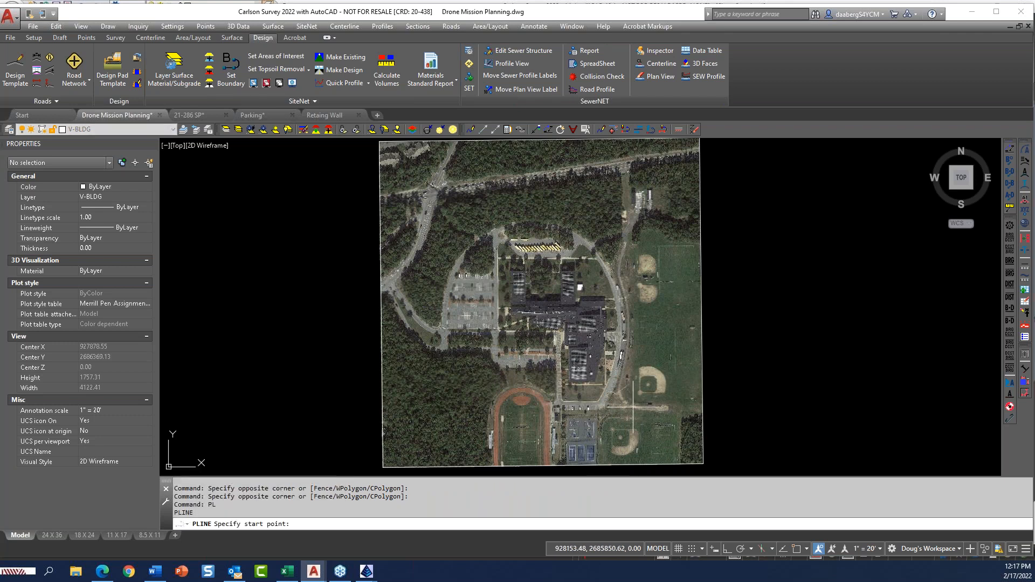
{"action": "left_click", "coordinate": [659, 427]}
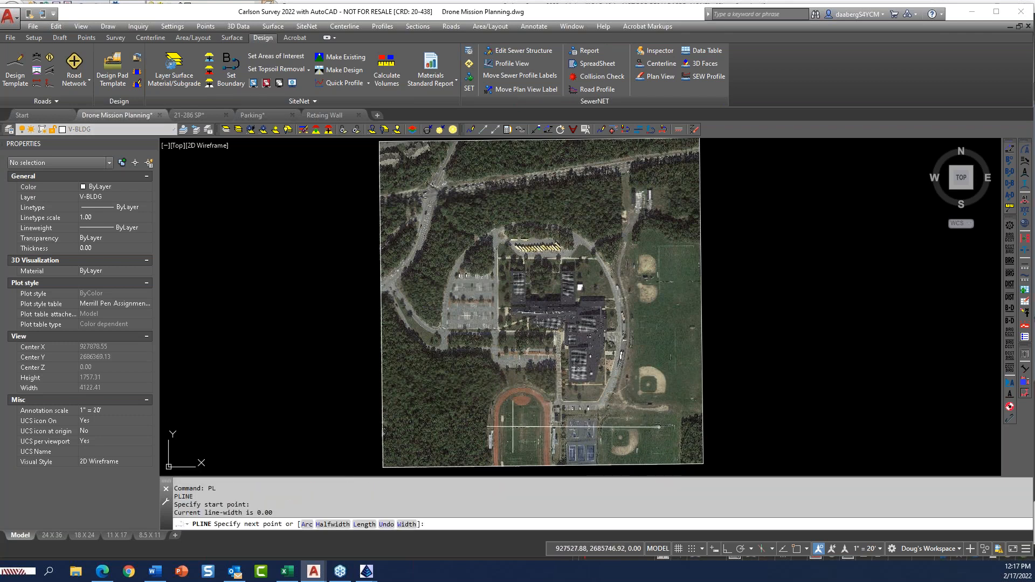
{"action": "left_click", "coordinate": [506, 430]}
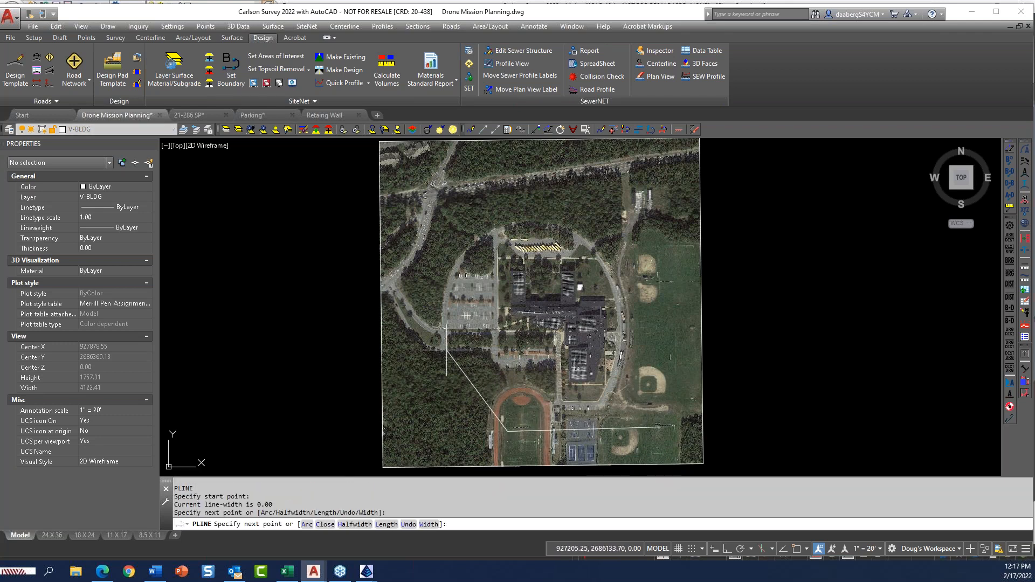
{"action": "left_click", "coordinate": [425, 367]}
{"action": "left_click", "coordinate": [425, 200]}
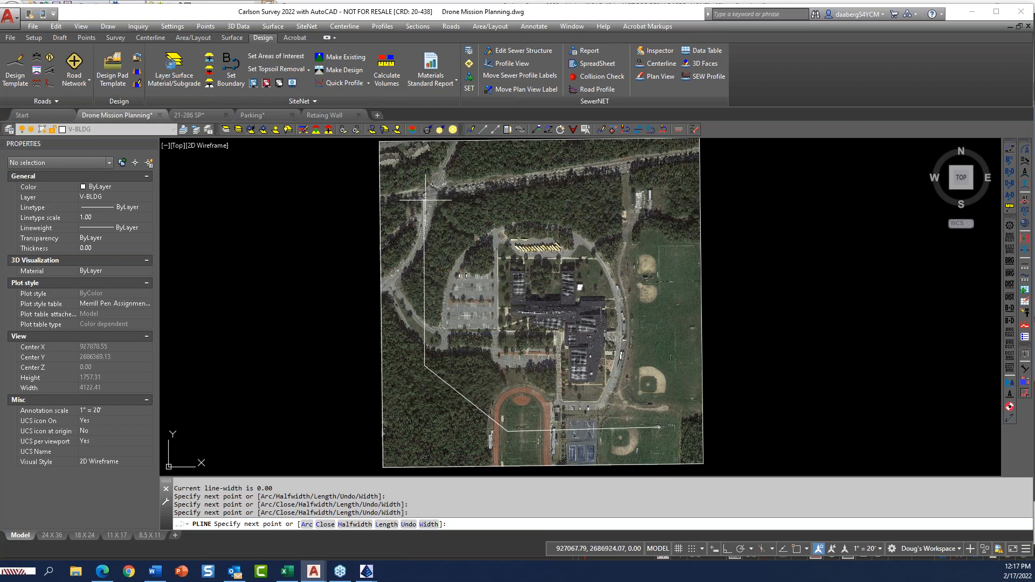
{"action": "left_click", "coordinate": [664, 199]}
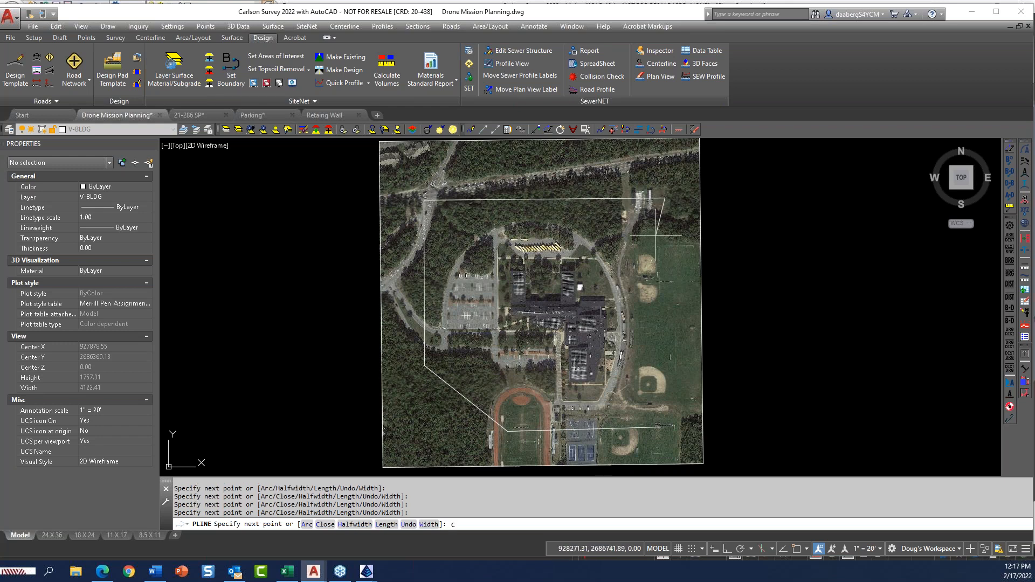
{"action": "type", "text": "C"}
{"action": "key", "text": "Return"}
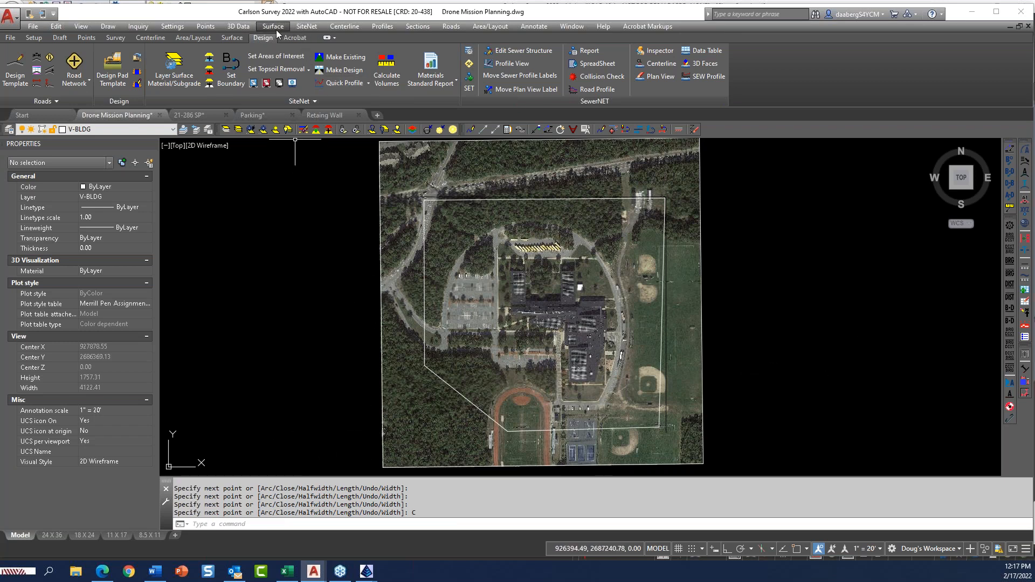
- Load the Survey module in AutoCAD, switch to Sheet Sets.dwg in Carlson Survey with IntelliCAD, and load the Survey module there too
{"action": "left_click", "coordinate": [30, 39]}
{"action": "left_click", "coordinate": [178, 83]}
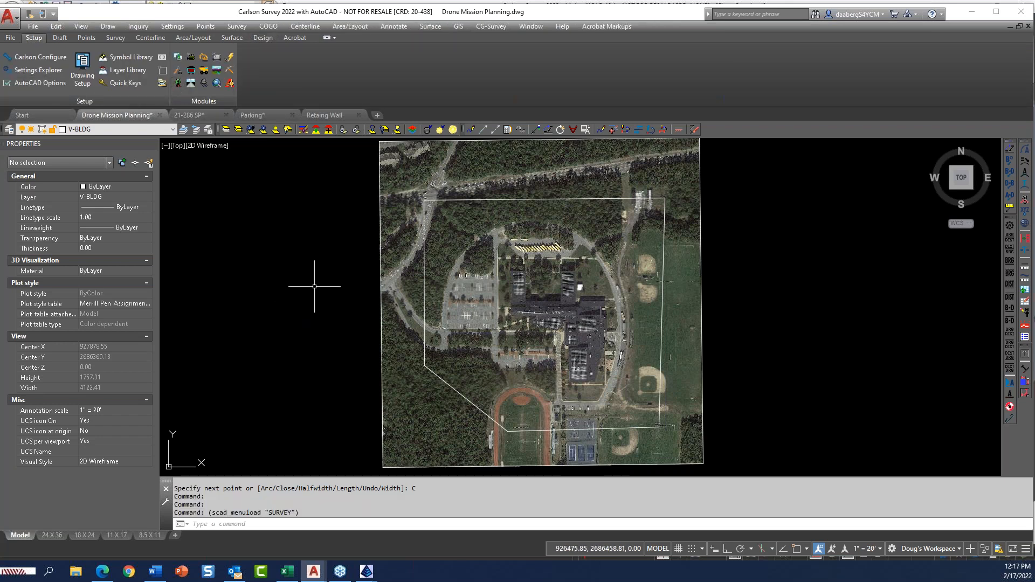
{"action": "mouse_move", "coordinate": [367, 579]}
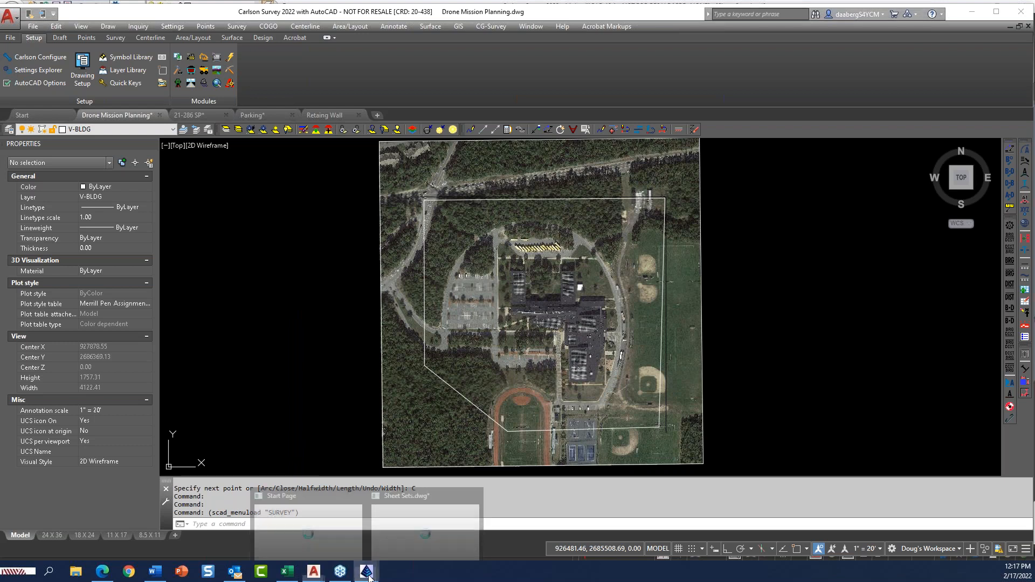
{"action": "left_click", "coordinate": [438, 525]}
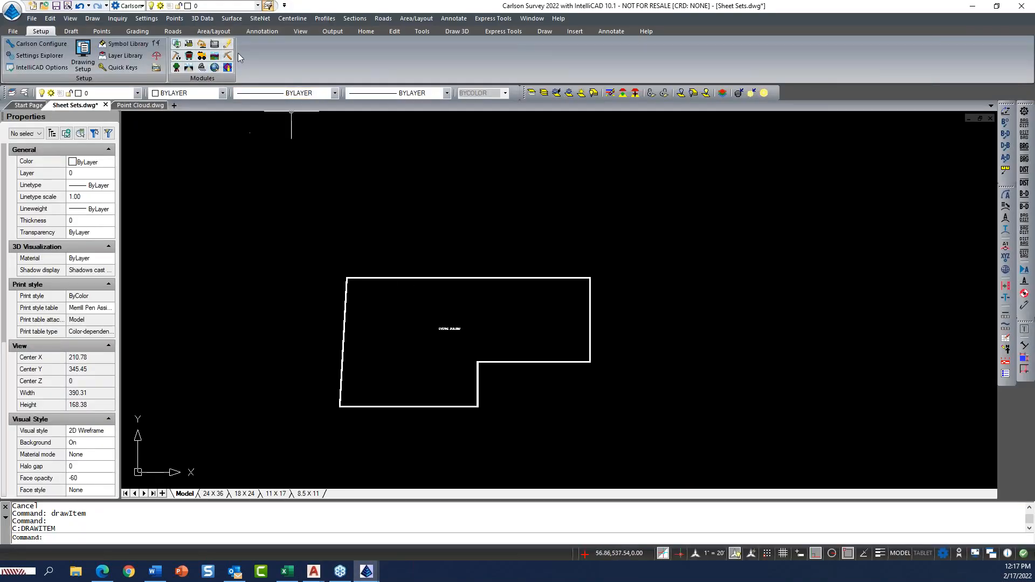
{"action": "left_click", "coordinate": [176, 68]}
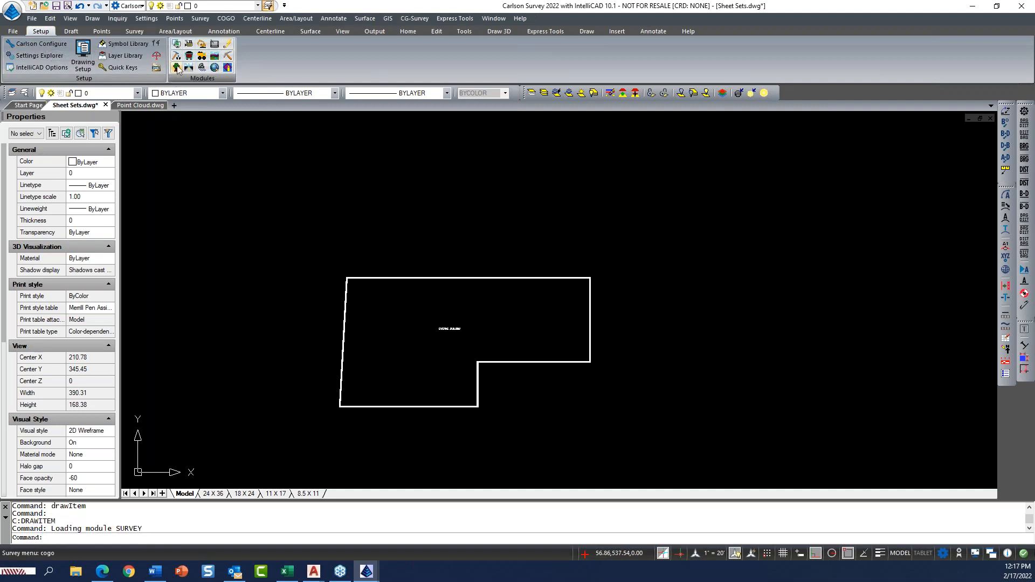
- Open Drone Mission Planning in Sheet Sets.dwg, close the Properties palette, and exit the planner leaving the CAD objects
{"action": "left_click", "coordinate": [196, 20]}
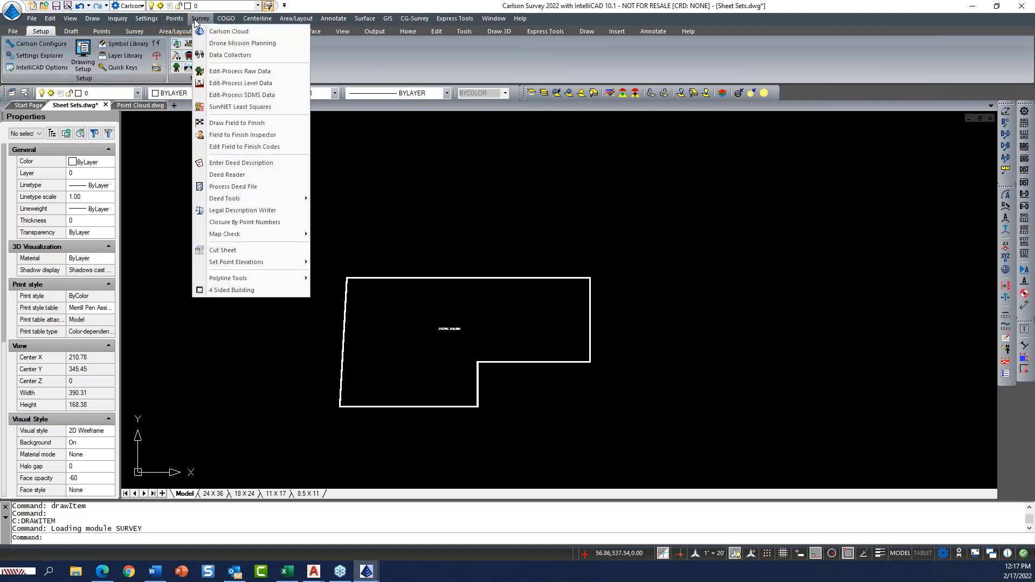
{"action": "left_click", "coordinate": [233, 45]}
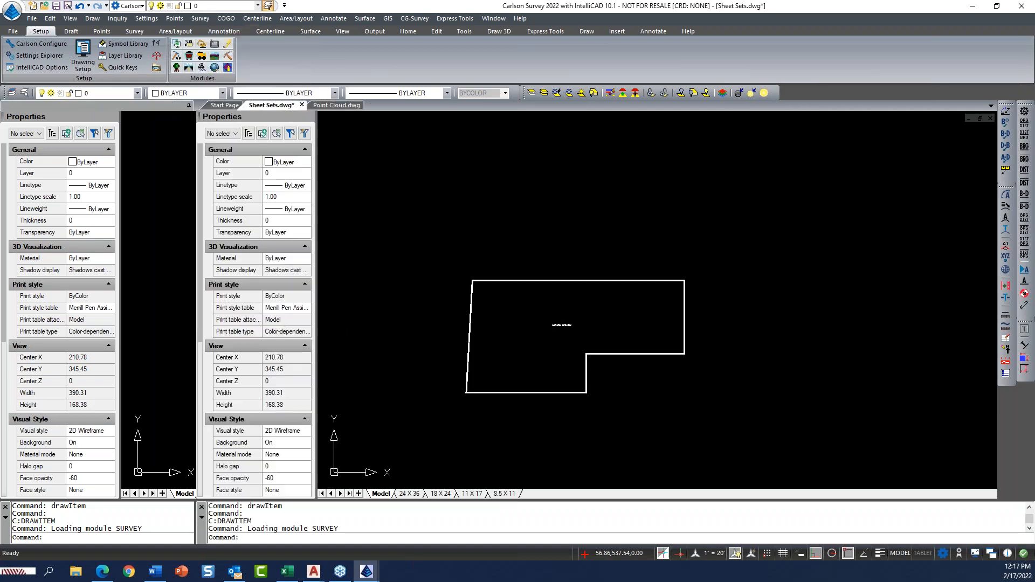
{"action": "key", "text": "Escape"}
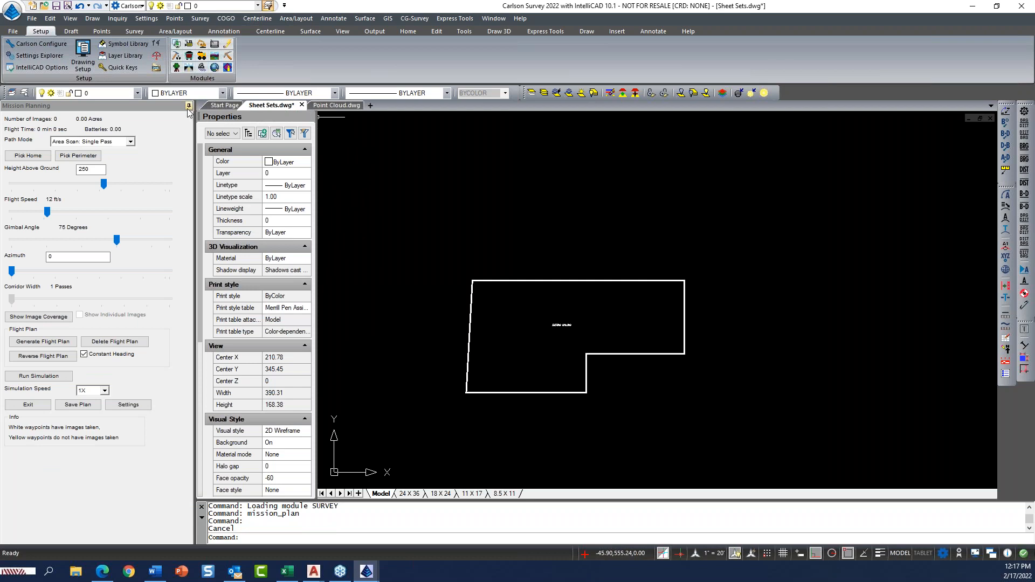
{"action": "left_click", "coordinate": [309, 117]}
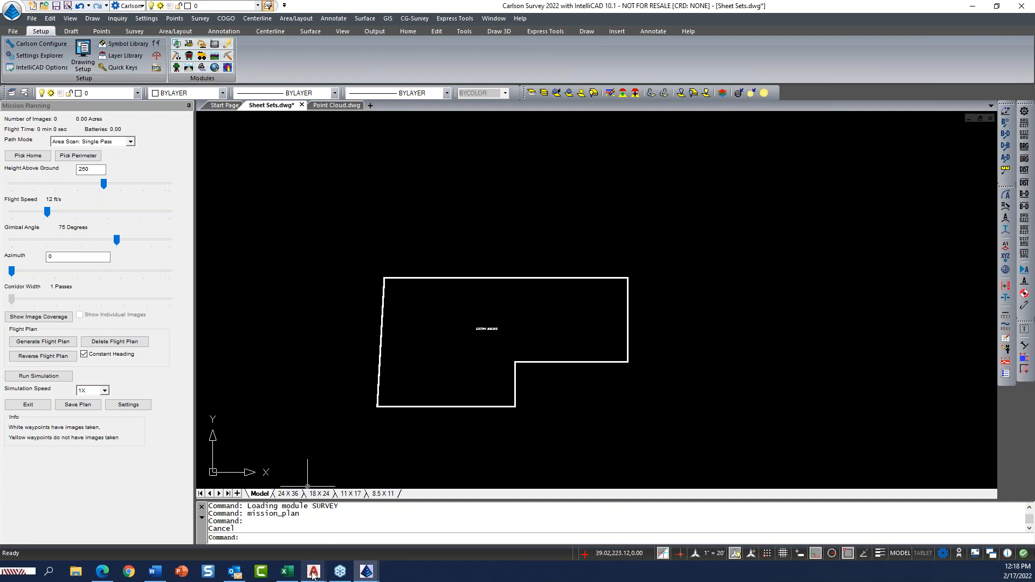
{"action": "left_click", "coordinate": [314, 575]}
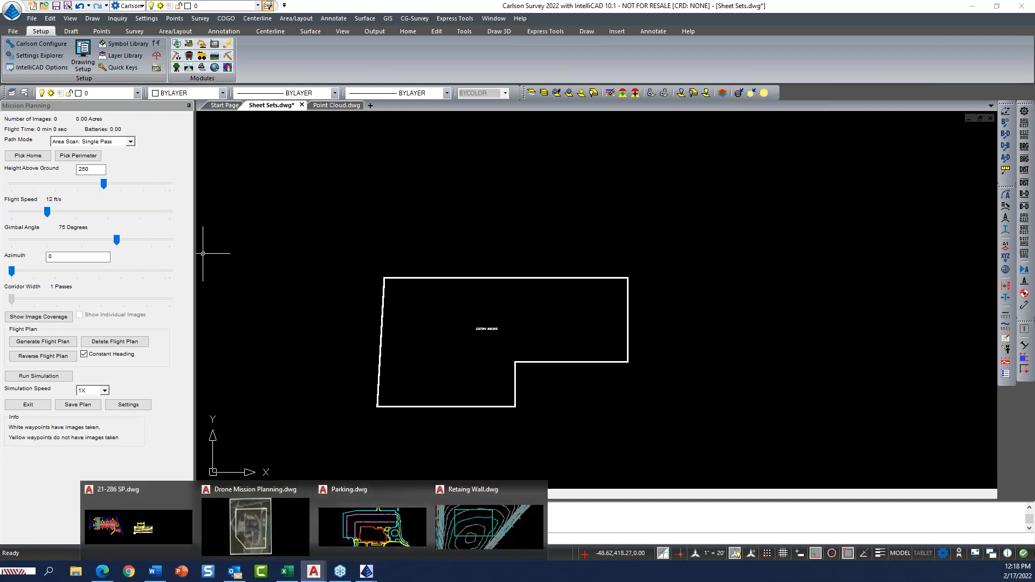
{"action": "left_click", "coordinate": [213, 240]}
{"action": "left_click", "coordinate": [264, 186]}
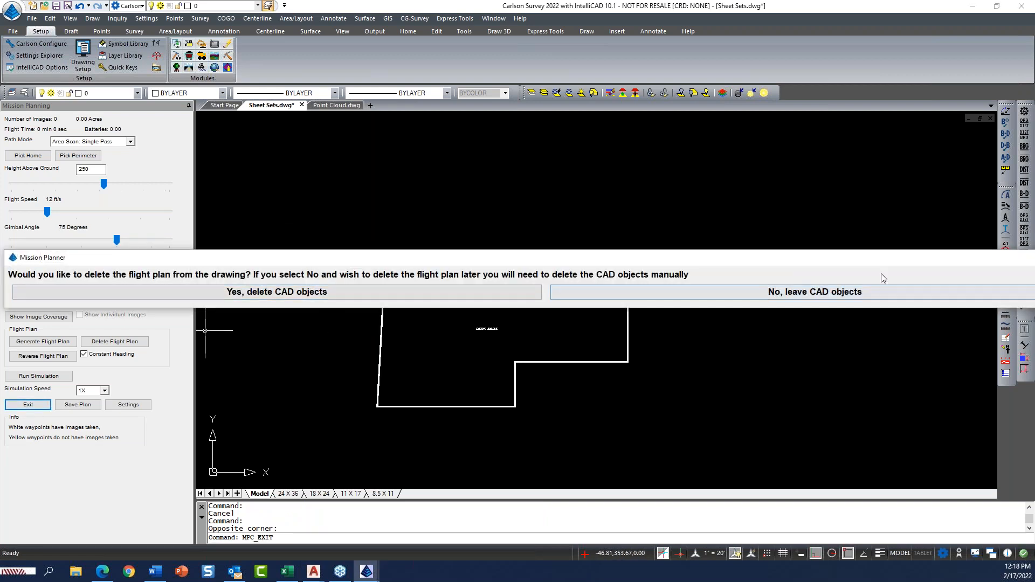
{"action": "left_click", "coordinate": [827, 297]}
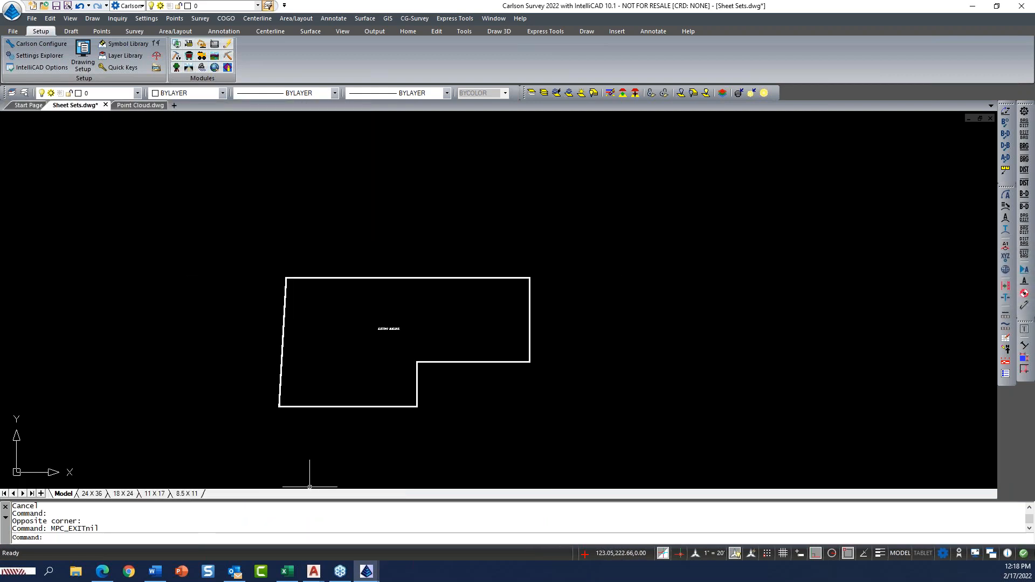
- Return to Drone Mission Planning.dwg in AutoCAD, run MISSION_PLAN, and close the Properties palette beside the planner
{"action": "mouse_move", "coordinate": [315, 570]}
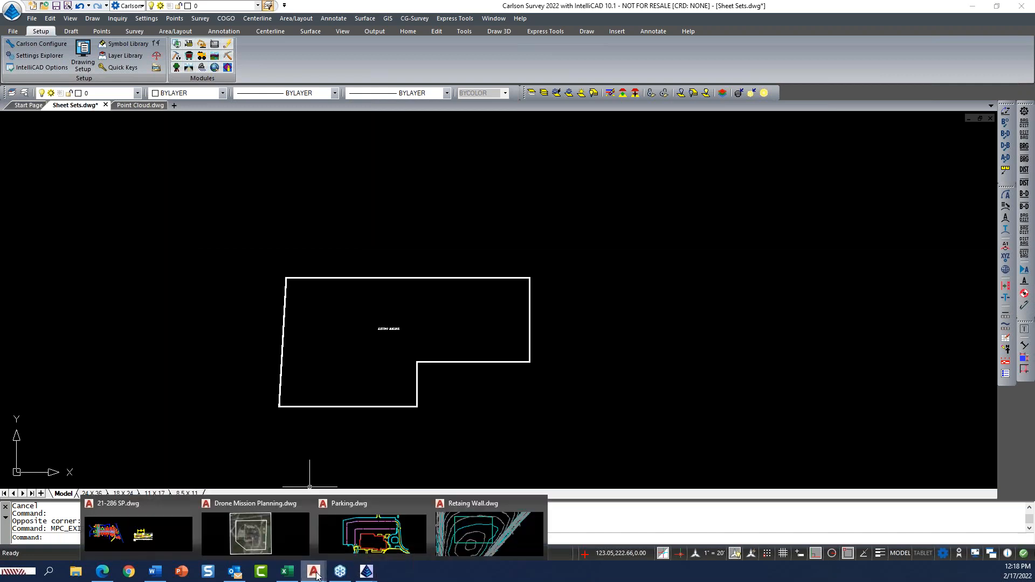
{"action": "left_click", "coordinate": [274, 540]}
{"action": "middle_click_drag", "start_coordinate": [814, 294], "coordinate": [795, 293]}
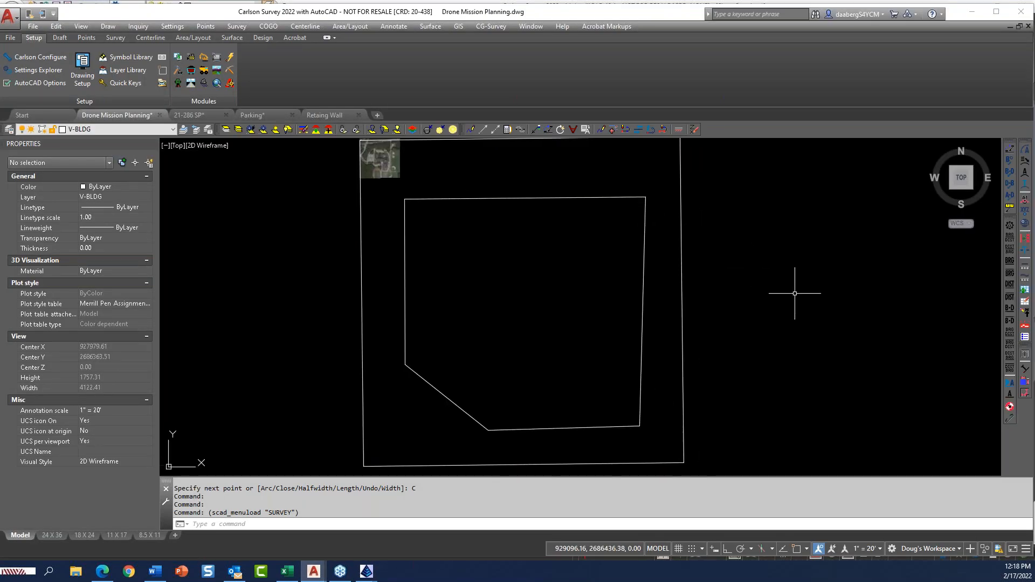
{"action": "type", "text": "MI"}
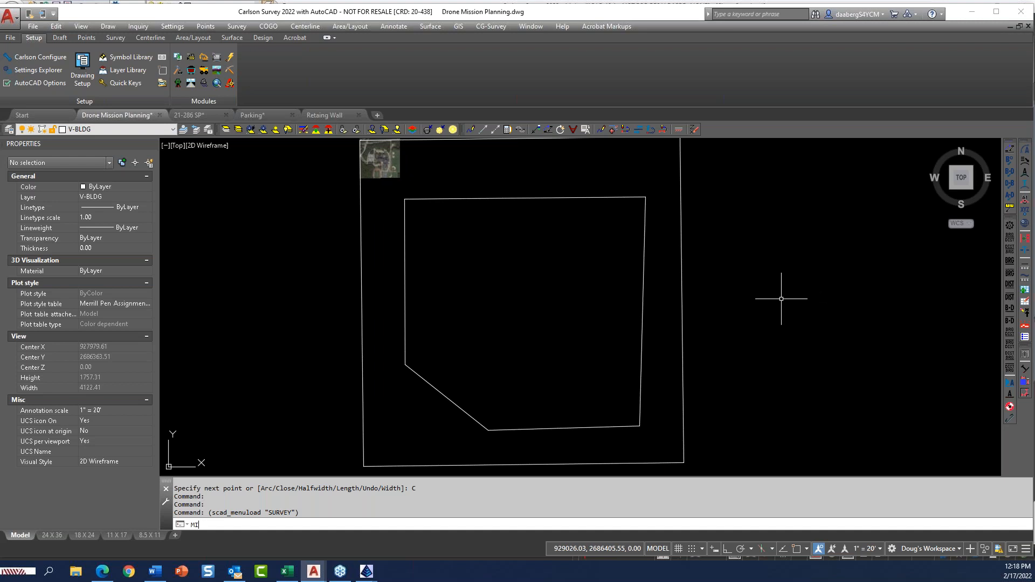
{"action": "type", "text": "SSION_PLAN"}
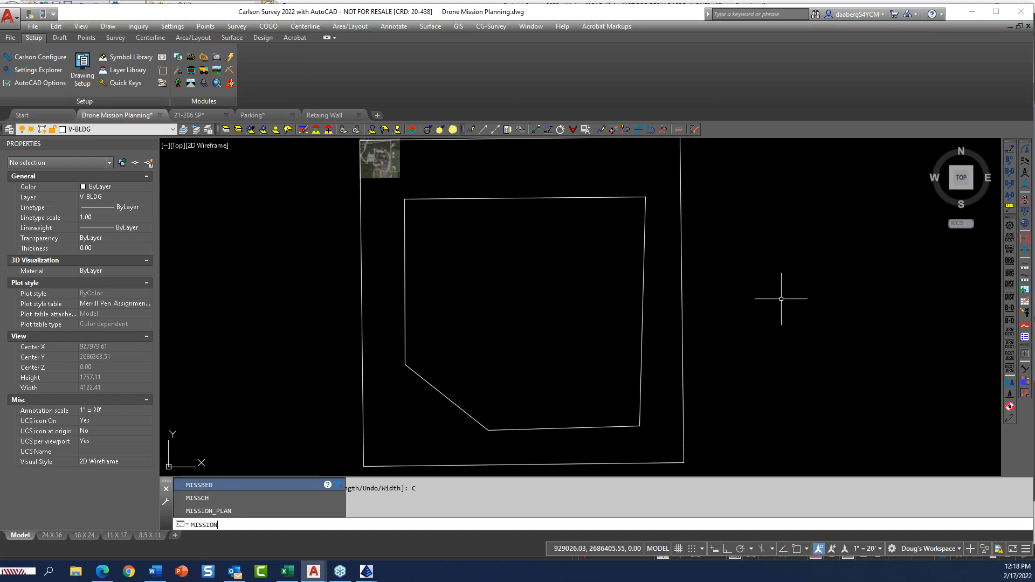
{"action": "left_click", "coordinate": [238, 524]}
{"action": "left_click", "coordinate": [237, 512]}
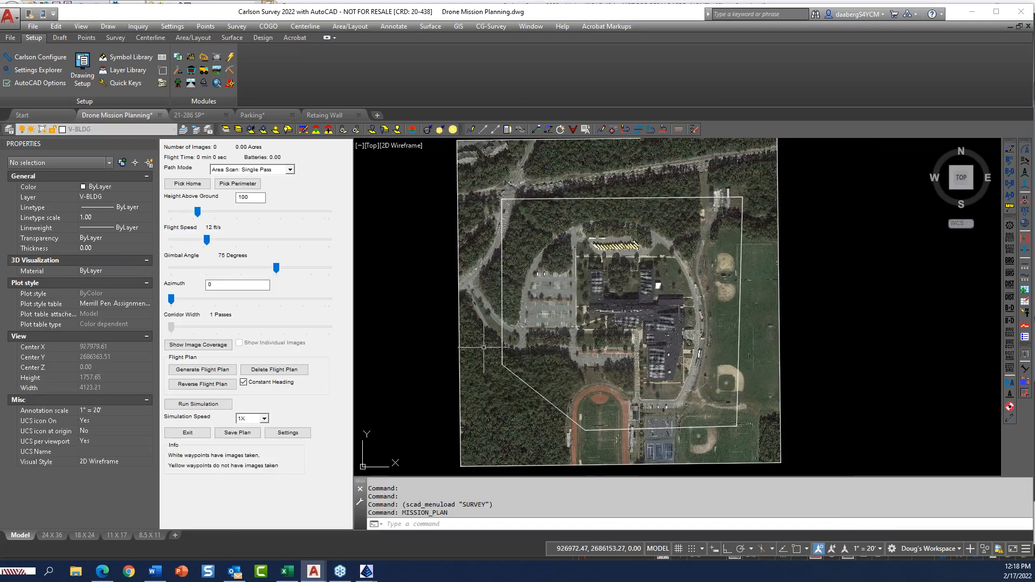
{"action": "left_click", "coordinate": [152, 143]}
{"action": "middle_click_drag", "start_coordinate": [277, 270], "coordinate": [323, 260]}
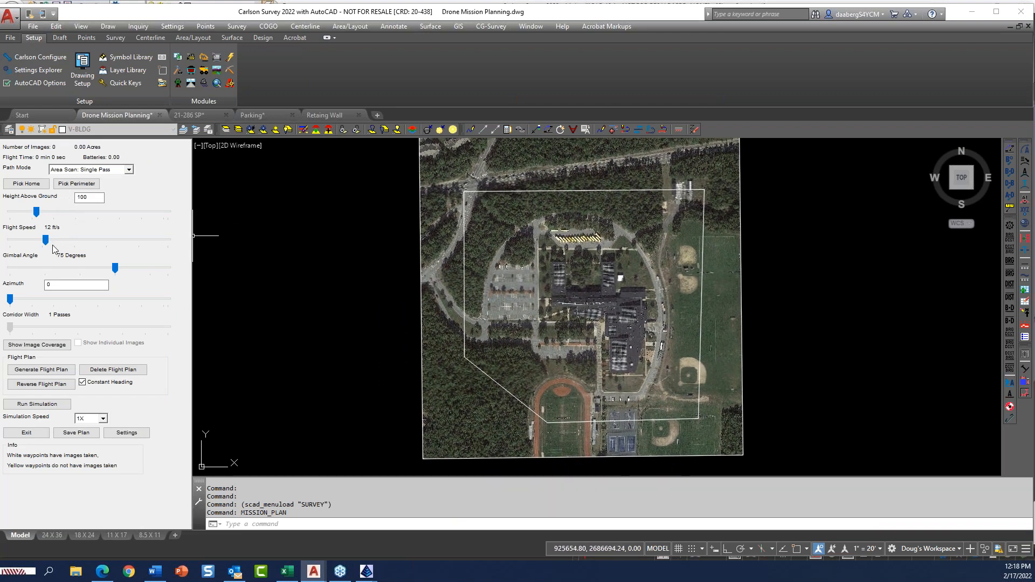
- Generate the flight path by picking a home point in the school parking lot and the closed polyline as scan perimeter
{"action": "left_click", "coordinate": [93, 197]}
{"action": "left_click_drag", "start_coordinate": [93, 198], "coordinate": [70, 194]}
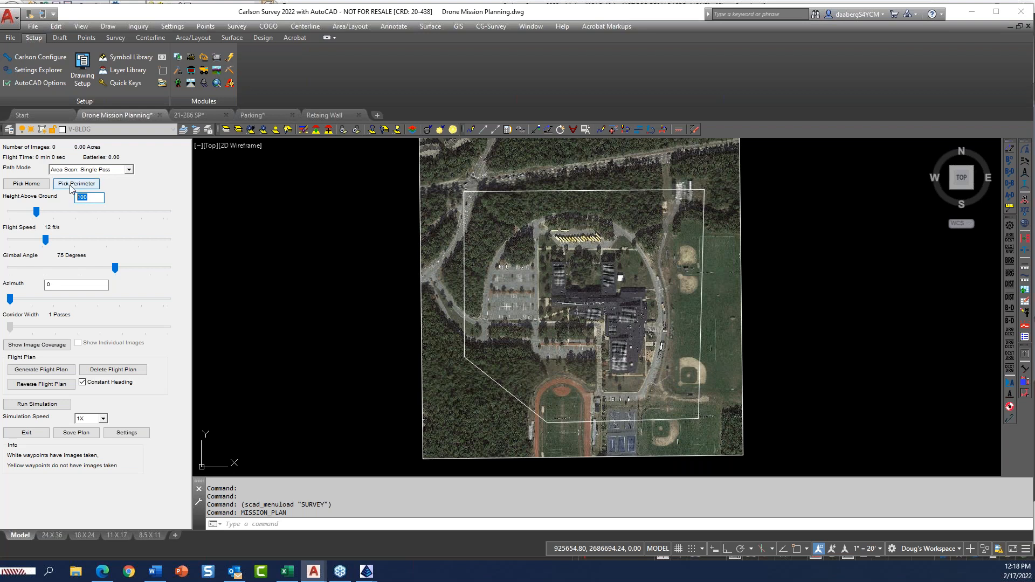
{"action": "left_click", "coordinate": [70, 186]}
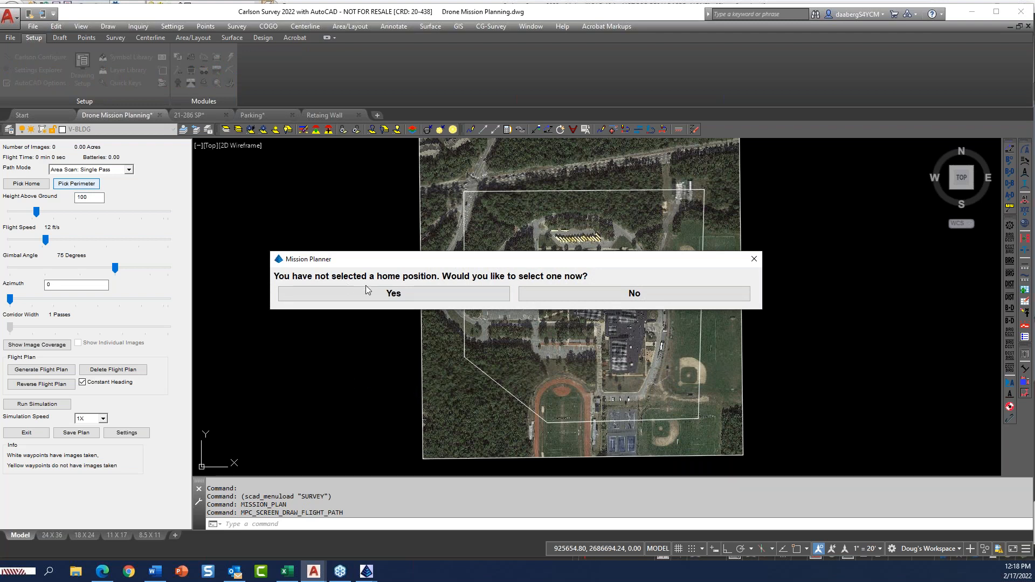
{"action": "left_click", "coordinate": [417, 295]}
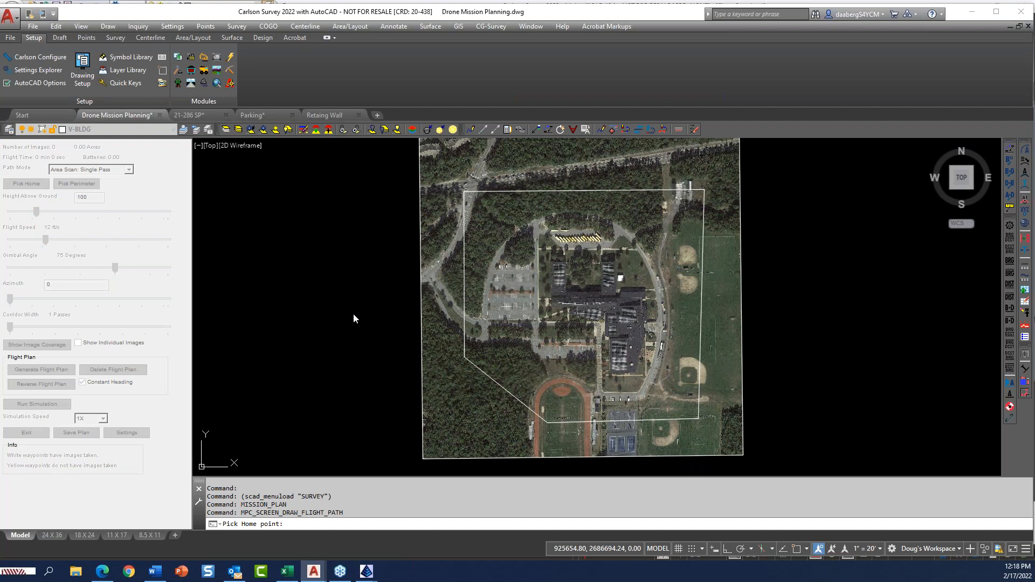
{"action": "left_click", "coordinate": [507, 312]}
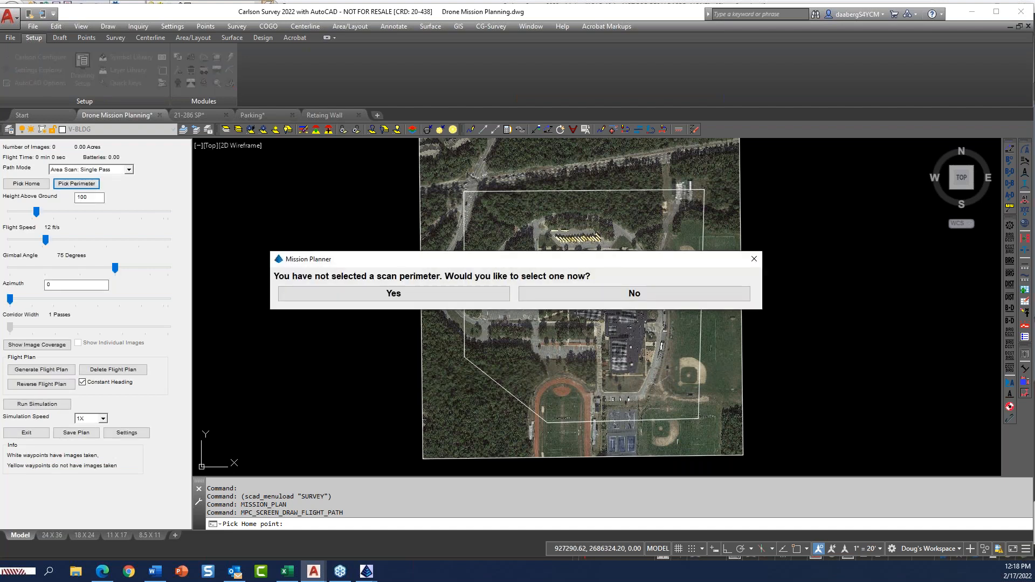
{"action": "left_click", "coordinate": [449, 296]}
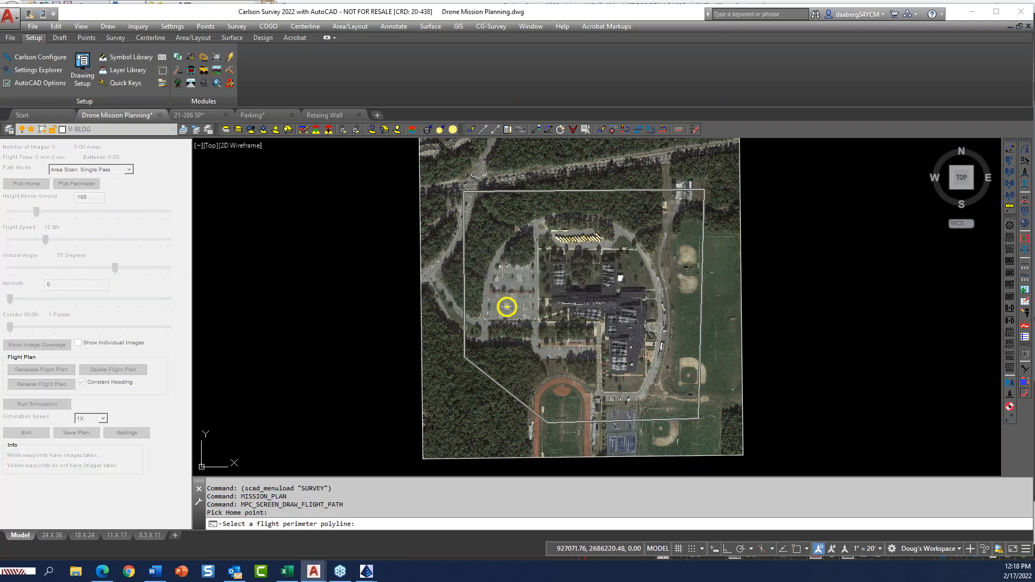
{"action": "left_click", "coordinate": [464, 345]}
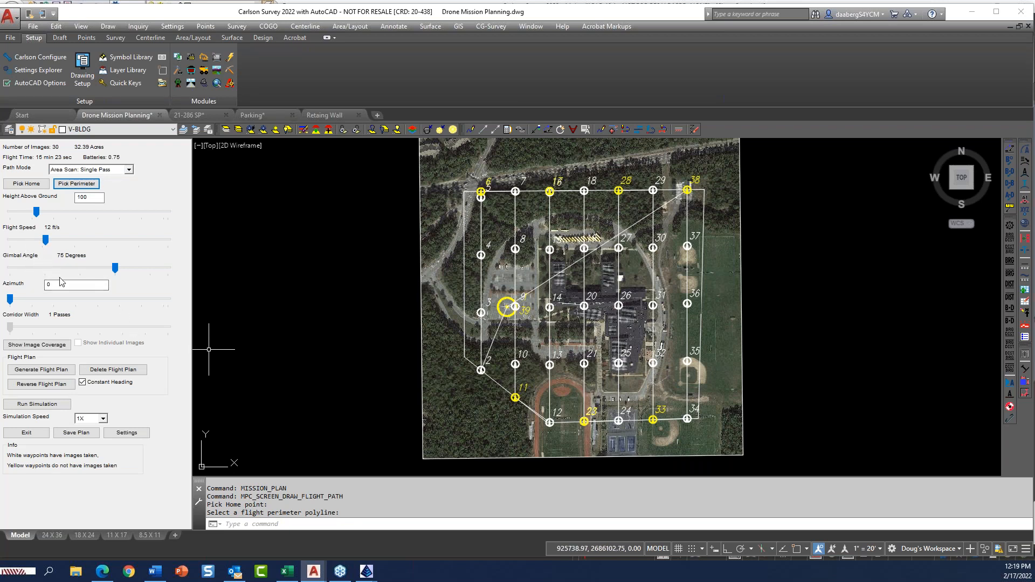
- Check the mission's image overlap and camera settings, and set the height above ground to 150
{"action": "left_click", "coordinate": [136, 432]}
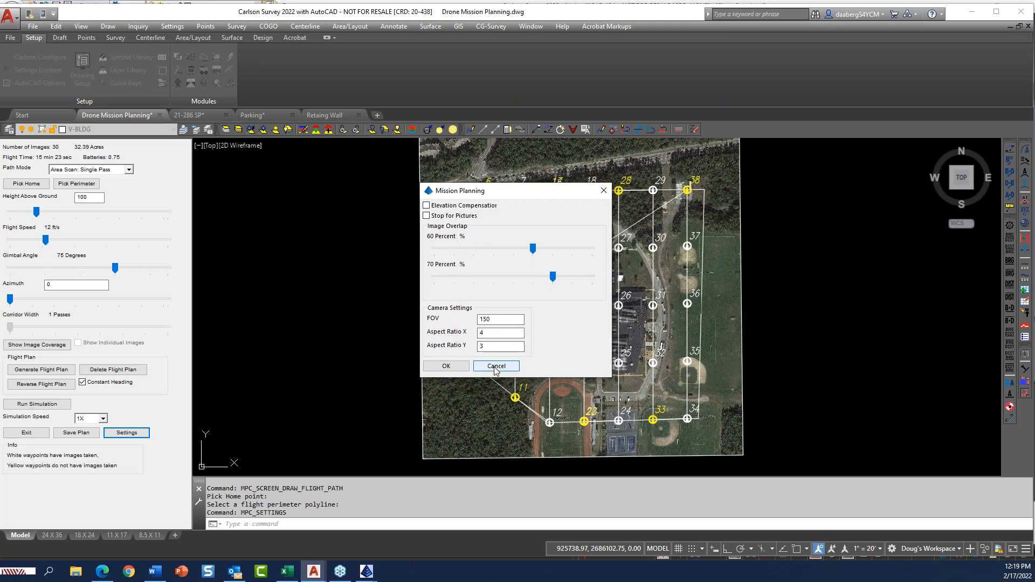
{"action": "left_click", "coordinate": [496, 367]}
{"action": "left_click", "coordinate": [82, 198]}
{"action": "left_click_drag", "start_coordinate": [82, 198], "coordinate": [73, 202]}
{"action": "type", "text": "15"}
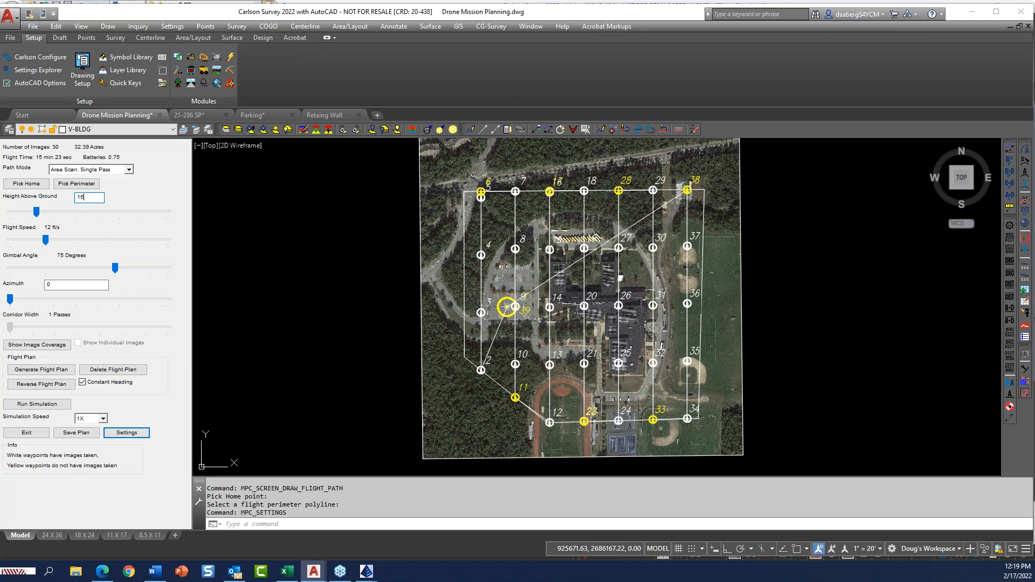
{"action": "key", "text": "Return"}
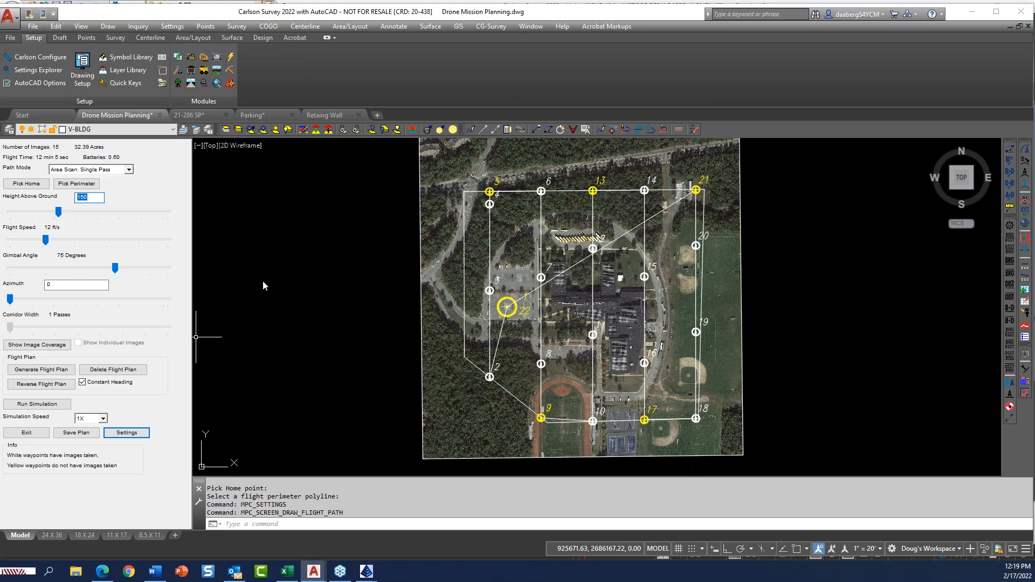
- Open the save location selection for the plan, cancel it, and set the height above ground to 100
{"action": "left_click", "coordinate": [81, 436]}
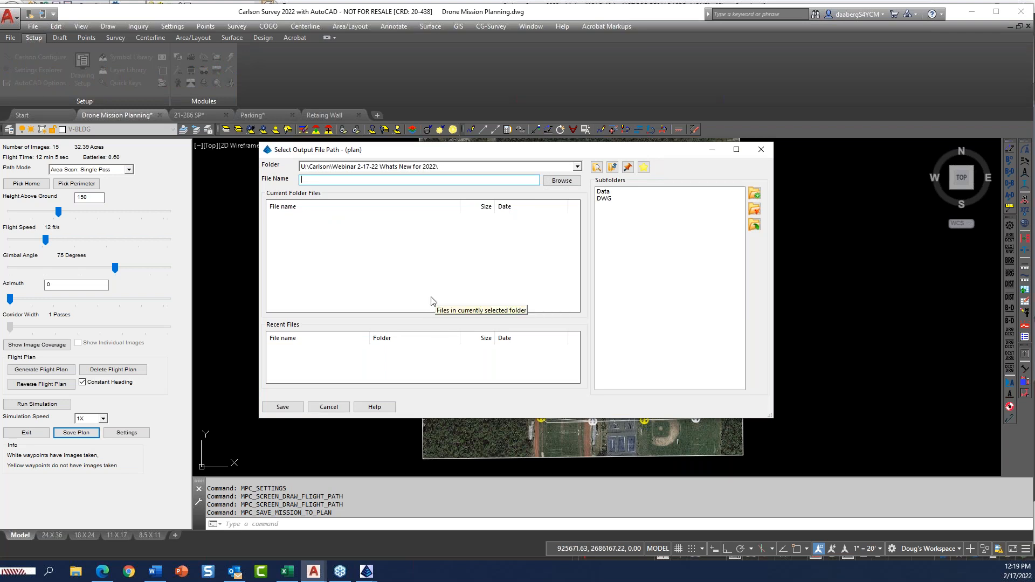
{"action": "left_click", "coordinate": [328, 408]}
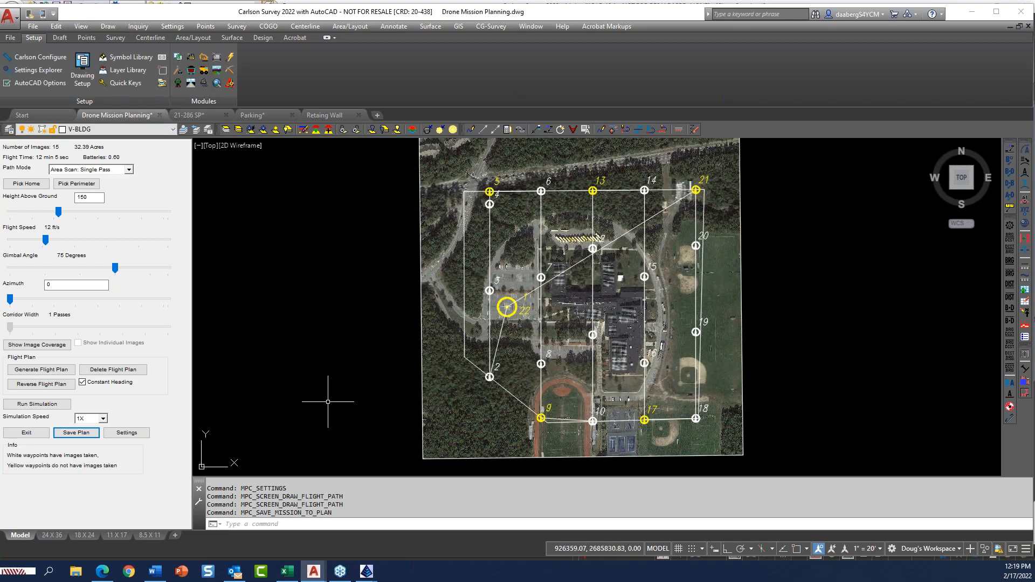
{"action": "left_click_drag", "start_coordinate": [87, 198], "coordinate": [69, 194]}
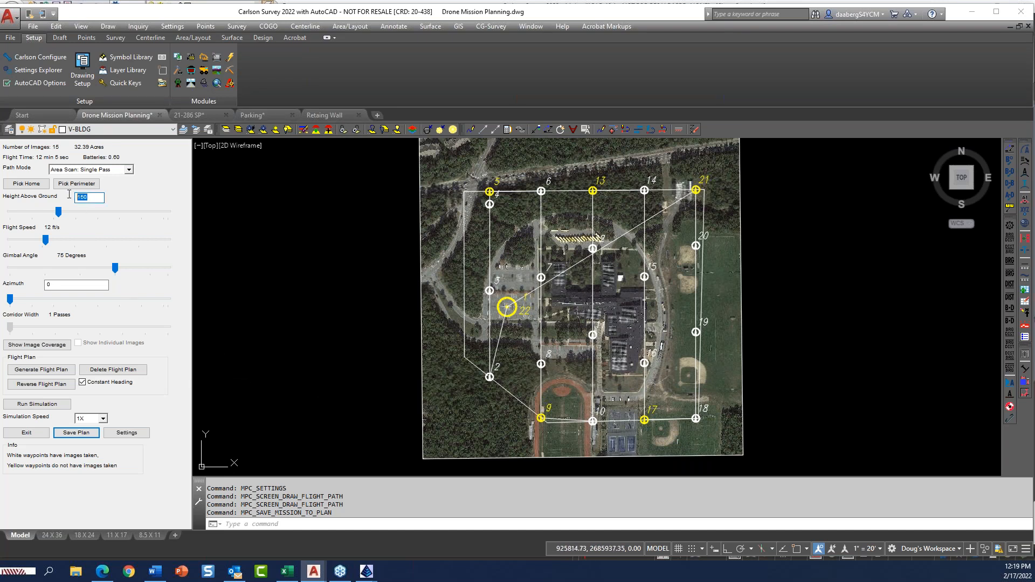
{"action": "type", "text": "1"}
{"action": "key", "text": "Return"}
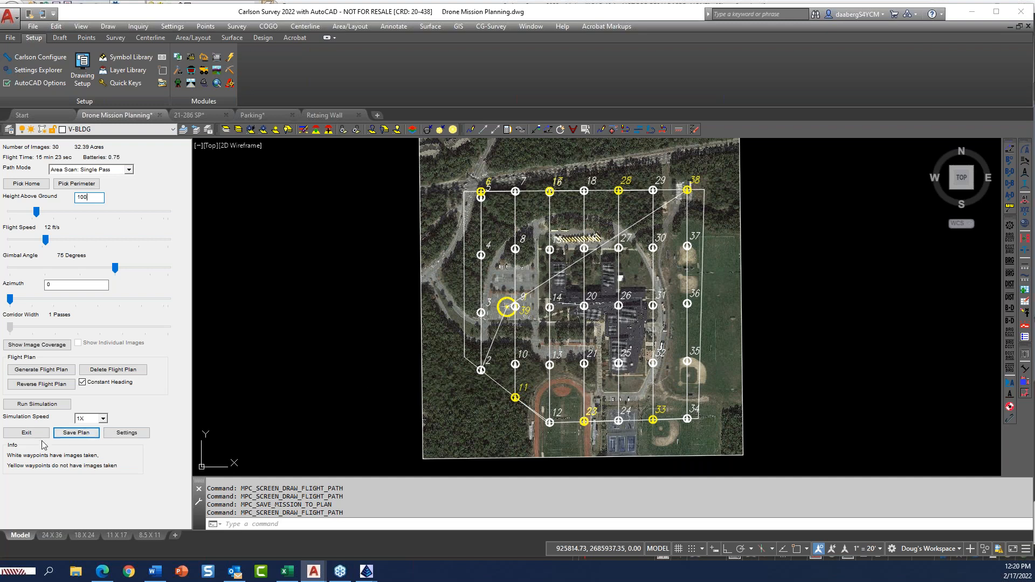
- Exit the mission planner and delete the flight plan's CAD objects from the drawing
{"action": "left_click", "coordinate": [27, 432]}
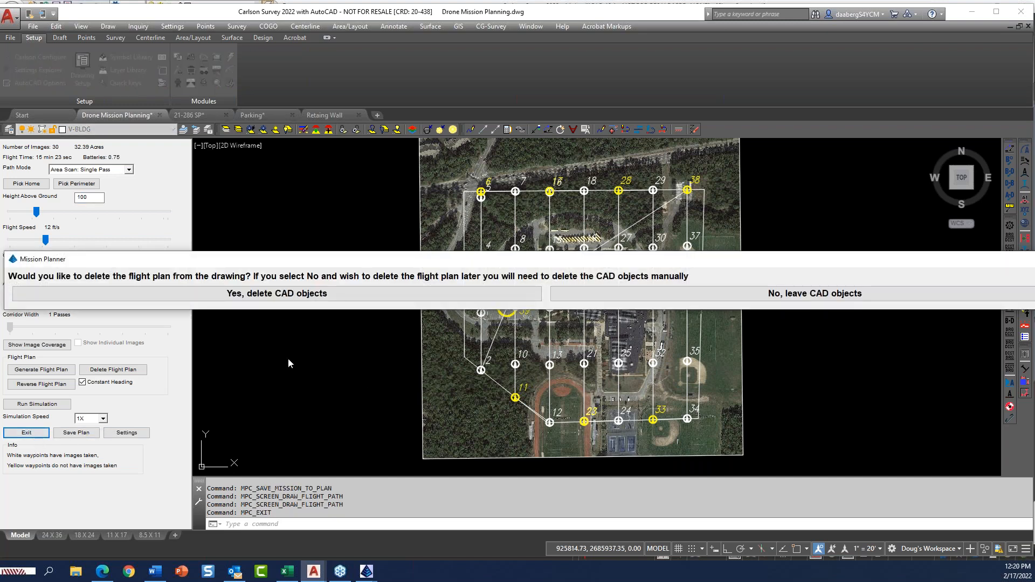
{"action": "left_click", "coordinate": [291, 296]}
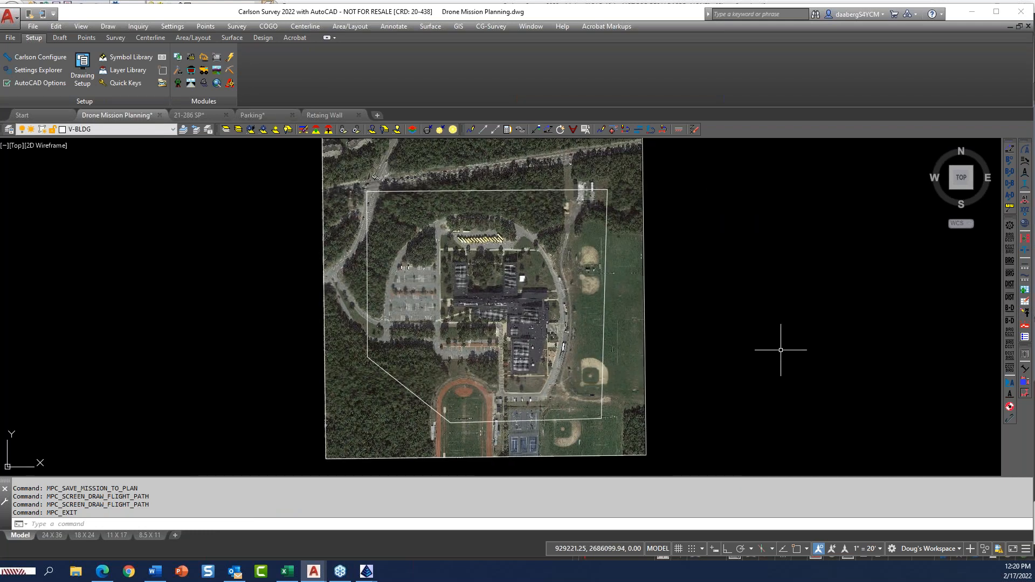
{"action": "middle_click_drag", "start_coordinate": [728, 349], "coordinate": [616, 353]}
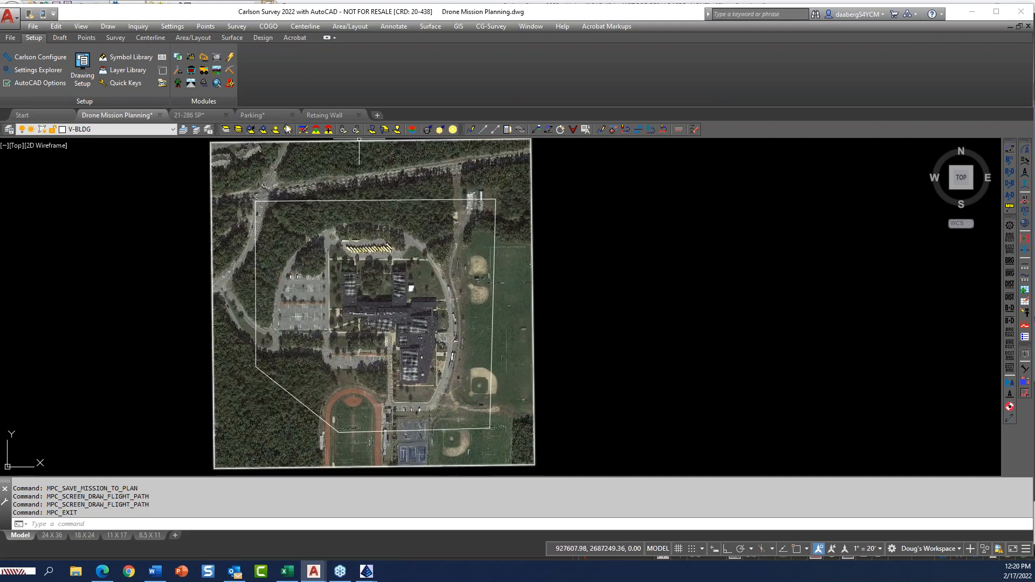
- Open Drawing Setup and examine the Output/Report Distance Scale choices and the Distance Scale Factor options
{"action": "left_click", "coordinate": [174, 27]}
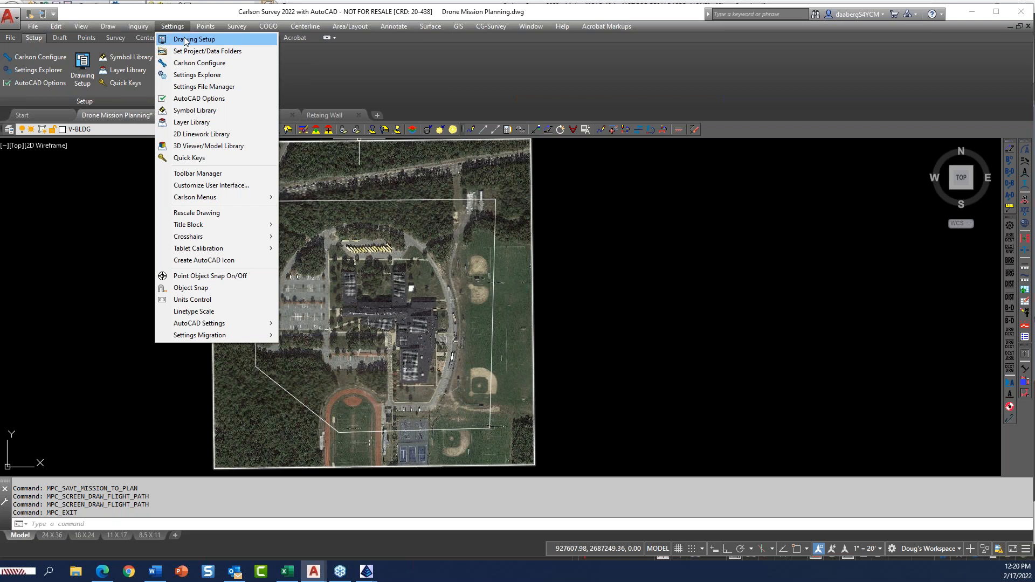
{"action": "left_click", "coordinate": [186, 41]}
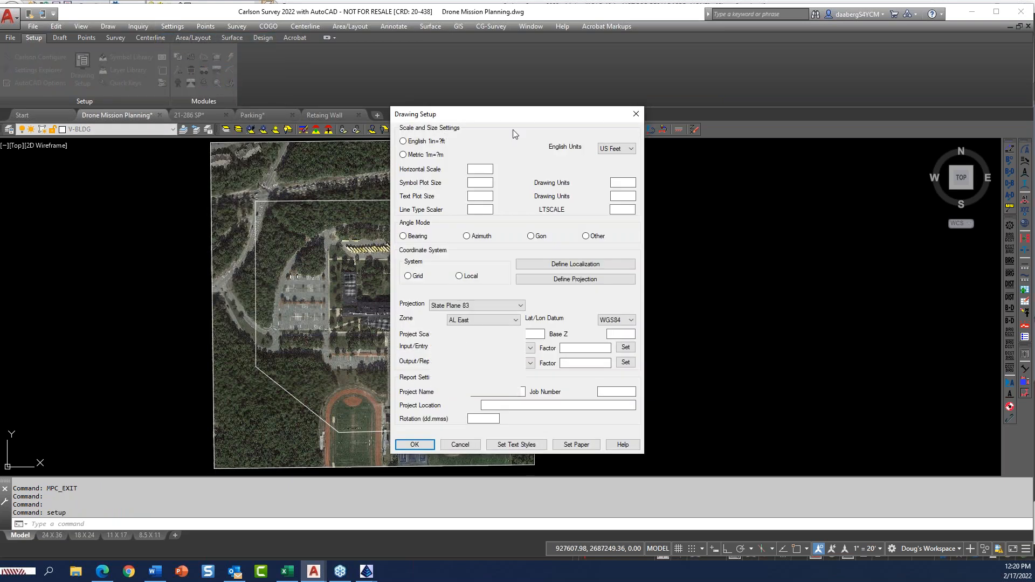
{"action": "mouse_move", "coordinate": [536, 122]}
{"action": "left_mouse_down"}
{"action": "mouse_move", "coordinate": [527, 71]}
{"action": "mouse_move", "coordinate": [496, 32]}
{"action": "left_mouse_up"}
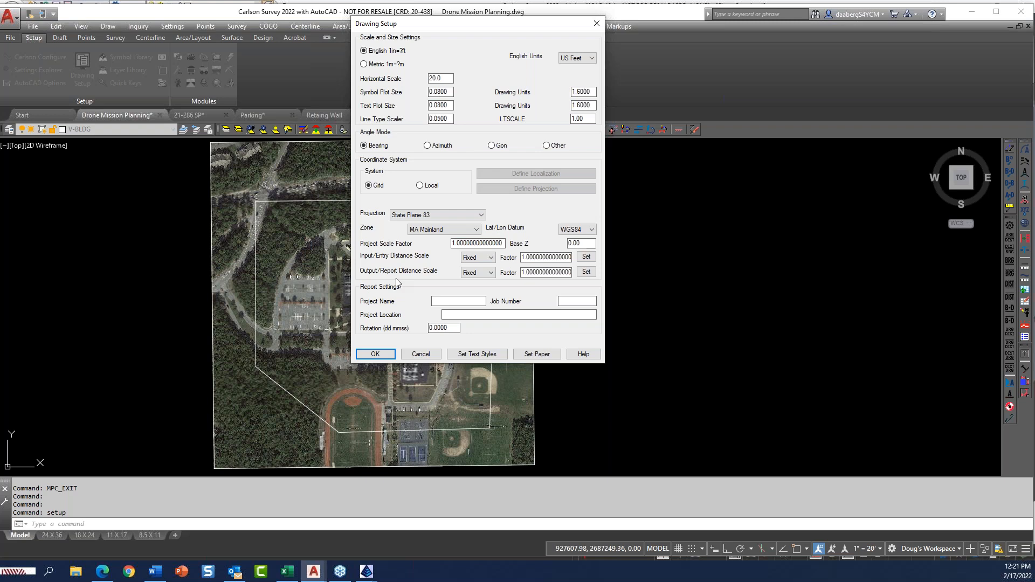
{"action": "left_click", "coordinate": [486, 275]}
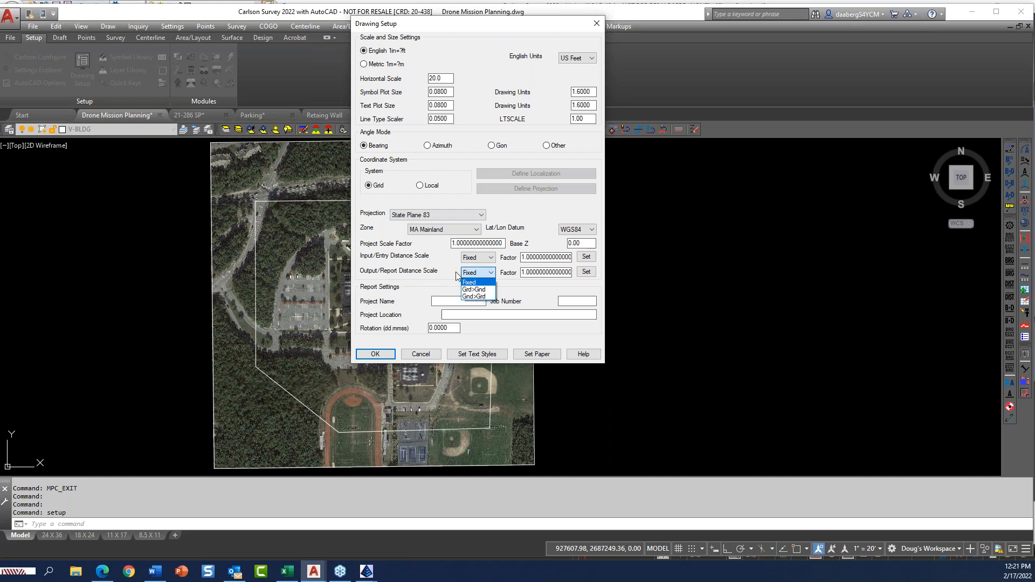
{"action": "left_click", "coordinate": [468, 282]}
{"action": "left_click", "coordinate": [586, 271]}
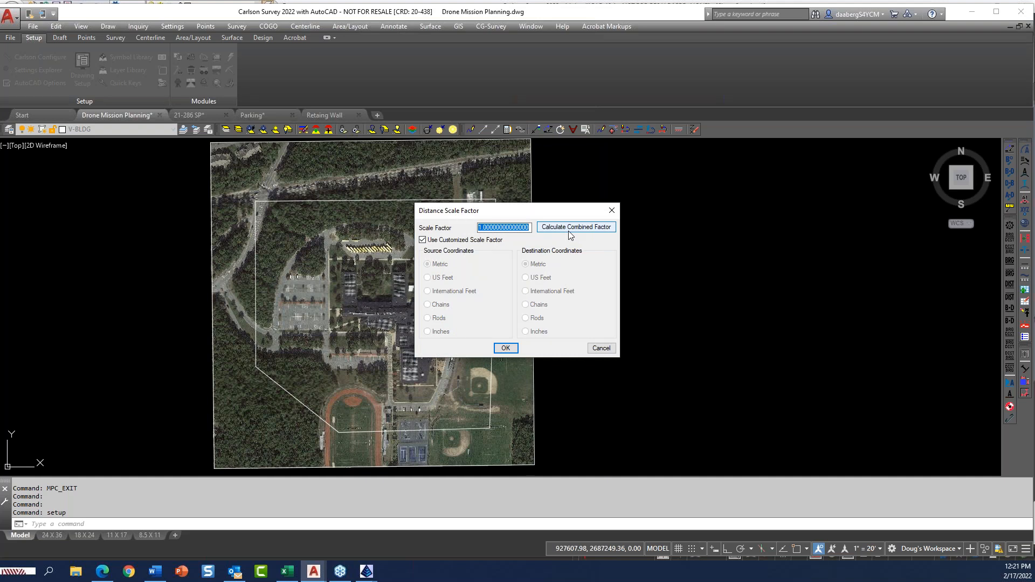
{"action": "left_click", "coordinate": [593, 349]}
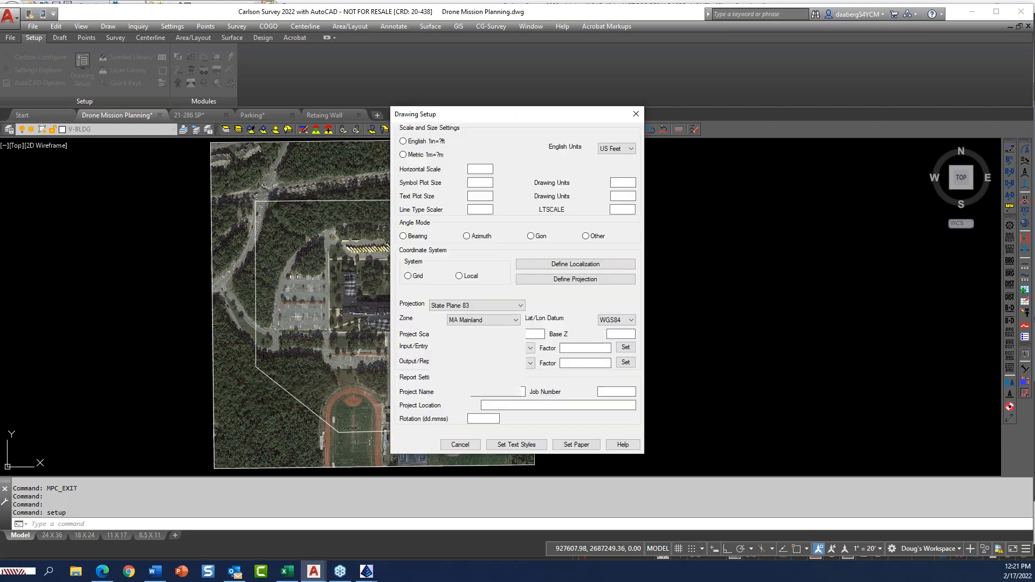
- Examine the Fixed, Grd>Gnd and Gnd>Grd choices for the Output/Report and Input/Entry distance scales
{"action": "left_click", "coordinate": [516, 365]}
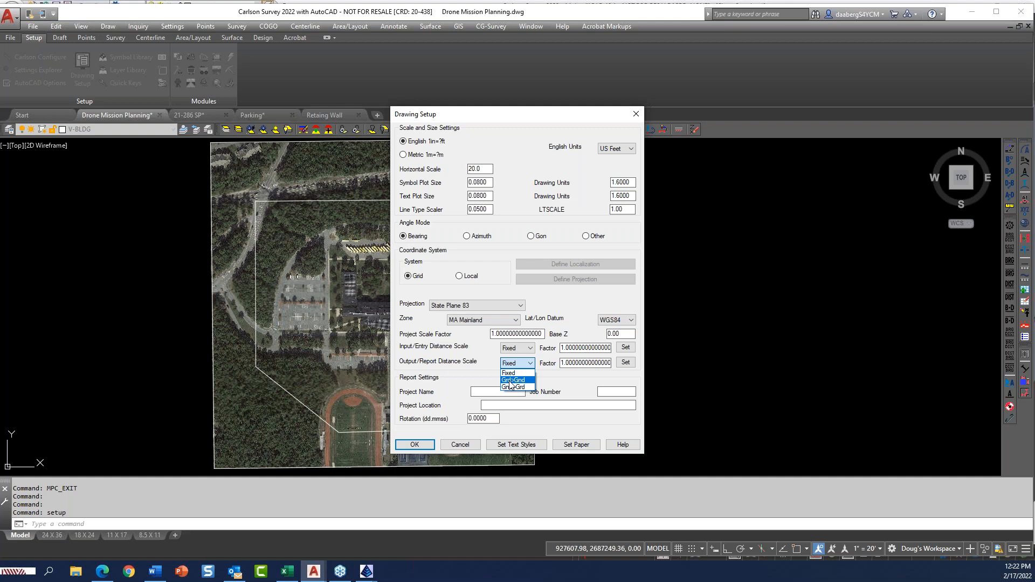
{"action": "left_click", "coordinate": [567, 389]}
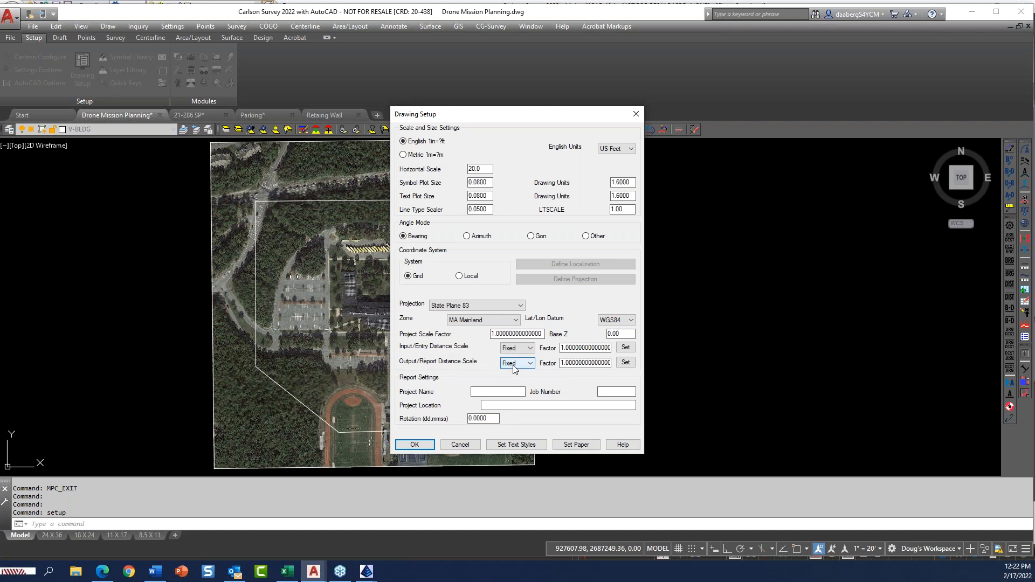
{"action": "left_click", "coordinate": [531, 348]}
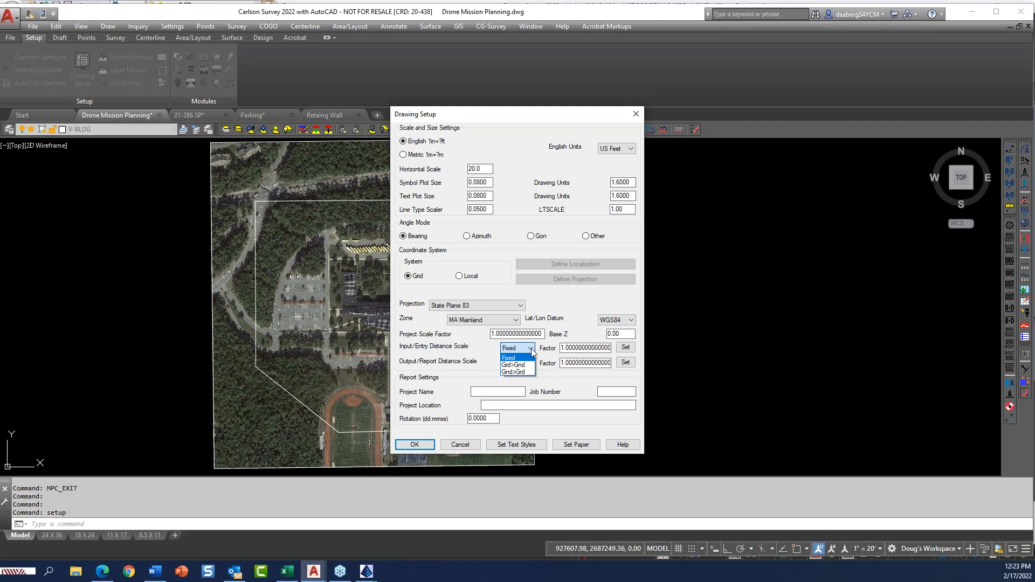
{"action": "left_click", "coordinate": [581, 360]}
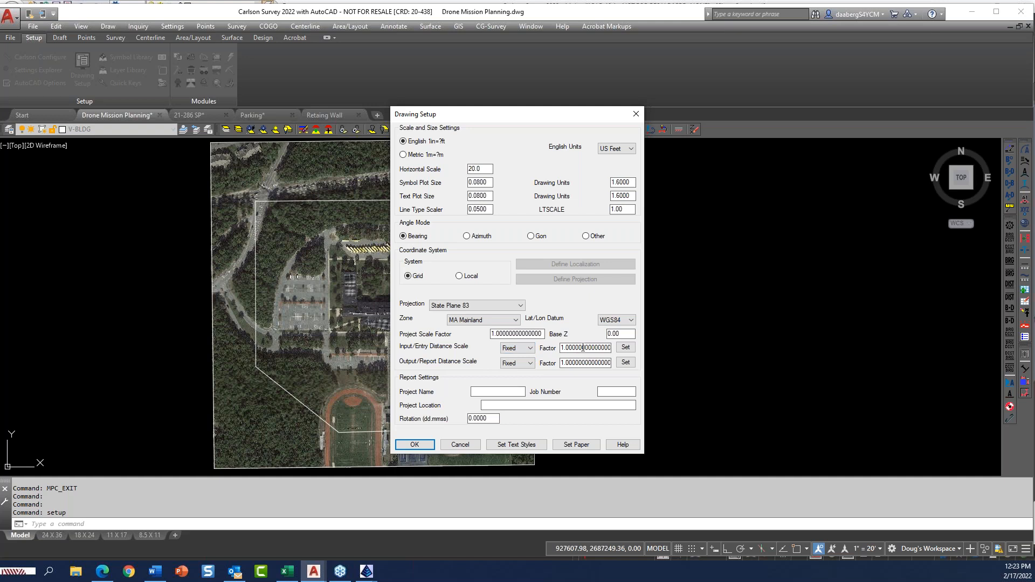
- Set the Input/Entry Distance Scale to a Fixed factor of .5 and accept the drawing setup
{"action": "left_click_drag", "start_coordinate": [561, 348], "coordinate": [613, 348]}
{"action": "type", "text": ".5"}
{"action": "left_click", "coordinate": [582, 362]}
{"action": "left_click", "coordinate": [581, 349]}
{"action": "left_click", "coordinate": [531, 349]}
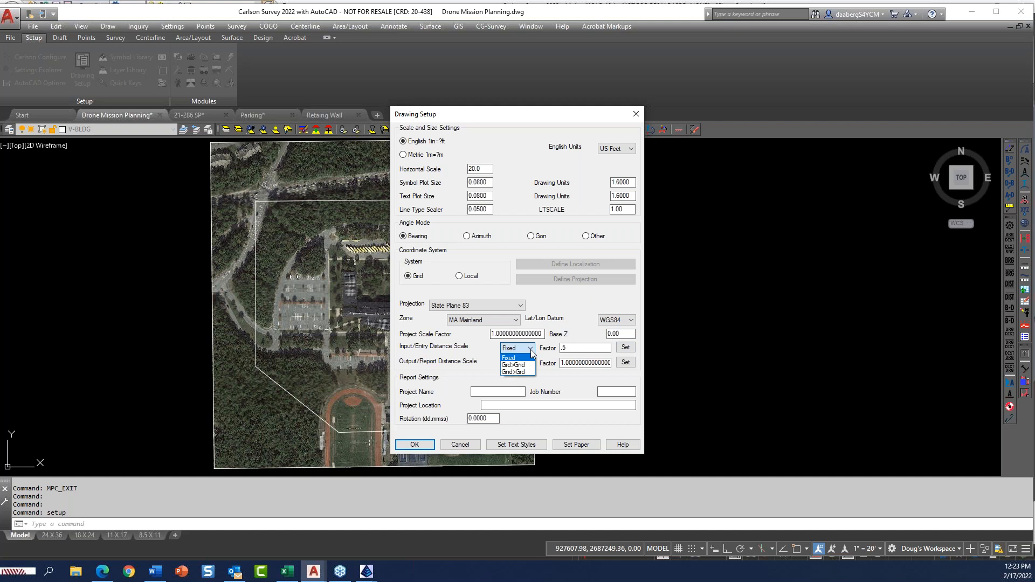
{"action": "left_click", "coordinate": [530, 350]}
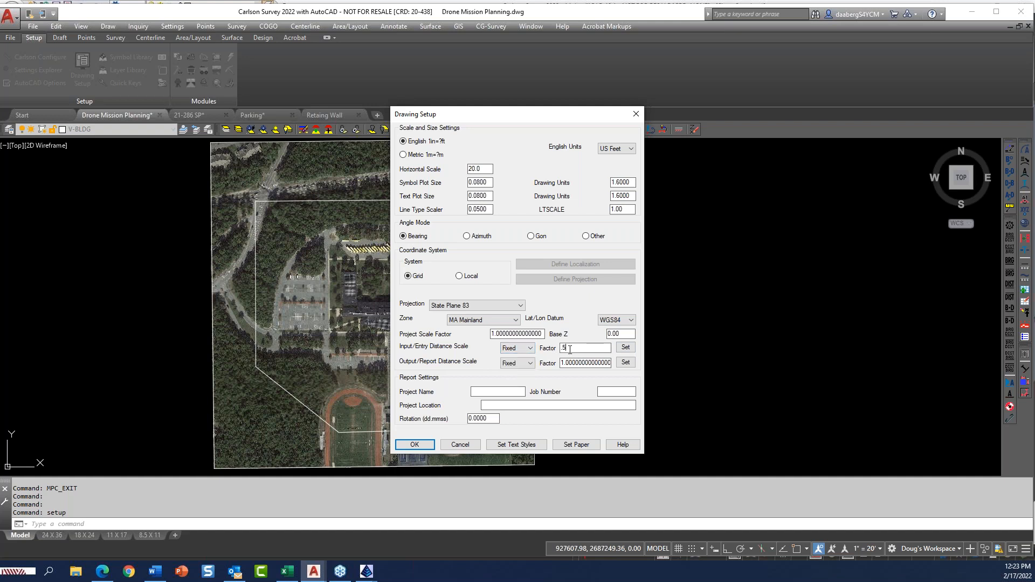
{"action": "left_click", "coordinate": [418, 444]}
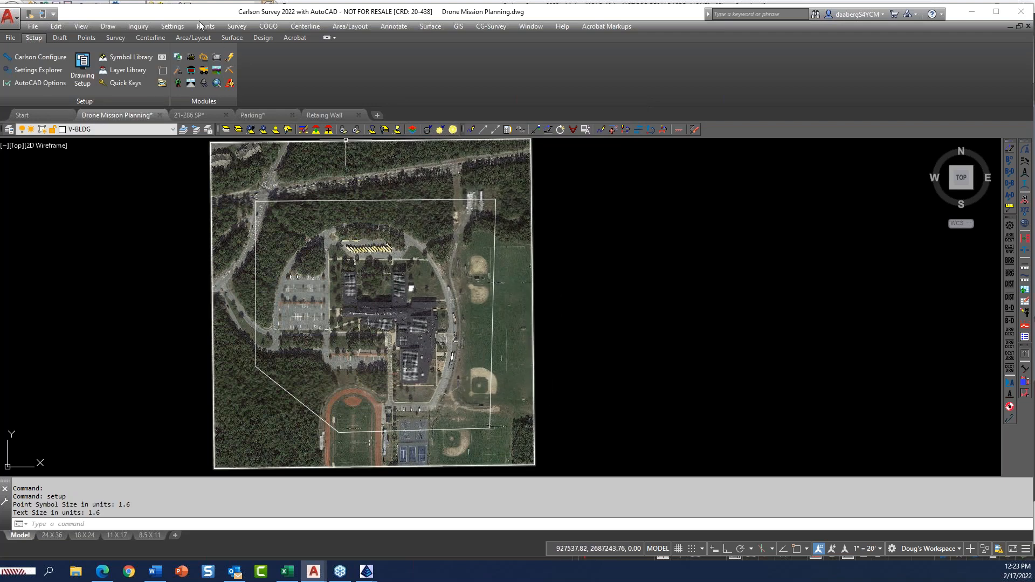
- Draw a line by angle and distance east of the aerial image, using angle code 1, bearing 45 and distance 200
{"action": "left_click", "coordinate": [267, 26]}
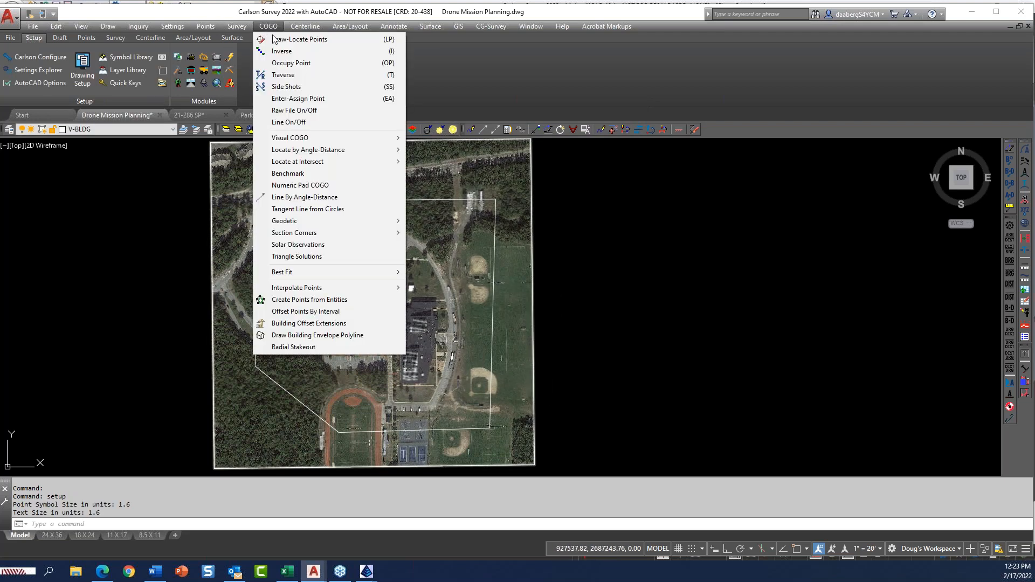
{"action": "left_click", "coordinate": [310, 198]}
{"action": "left_click", "coordinate": [591, 352]}
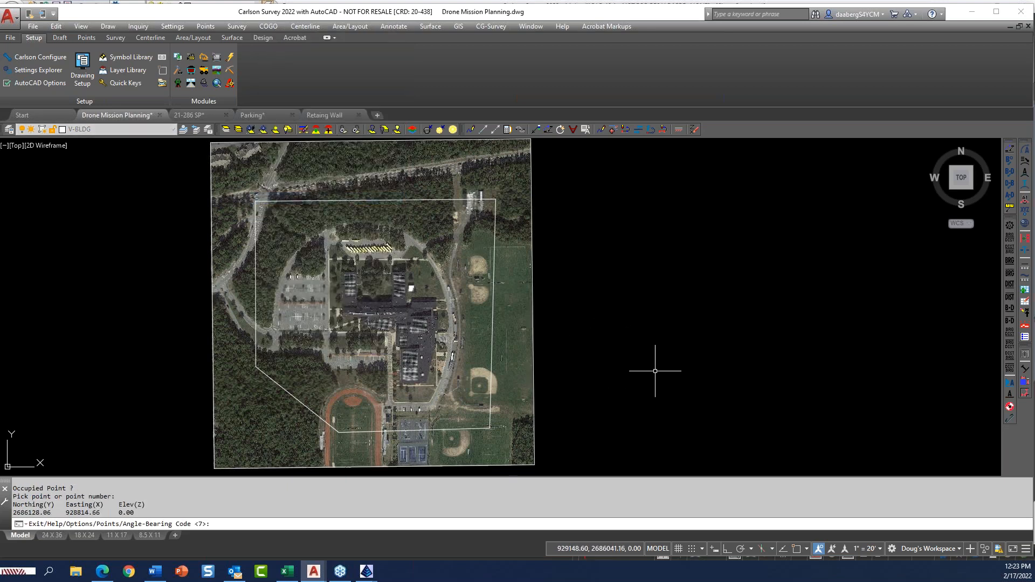
{"action": "type", "text": "1"}
{"action": "key", "text": "Return"}
{"action": "type", "text": "45"}
{"action": "key", "text": "Return"}
{"action": "type", "text": "200"}
{"action": "key", "text": "Return"}
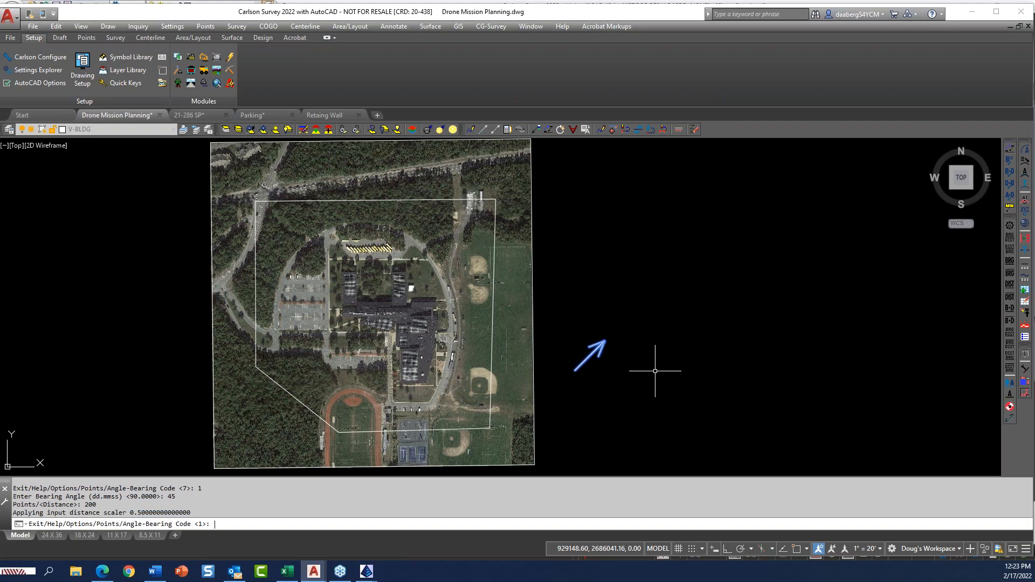
{"action": "type", "text": "E"}
{"action": "key", "text": "Return"}
- Inverse between the two endpoints of the new line to check its bearing and distance
{"action": "scroll", "coordinate": [606, 361], "scroll_direction": "up", "scroll_amount": 5}
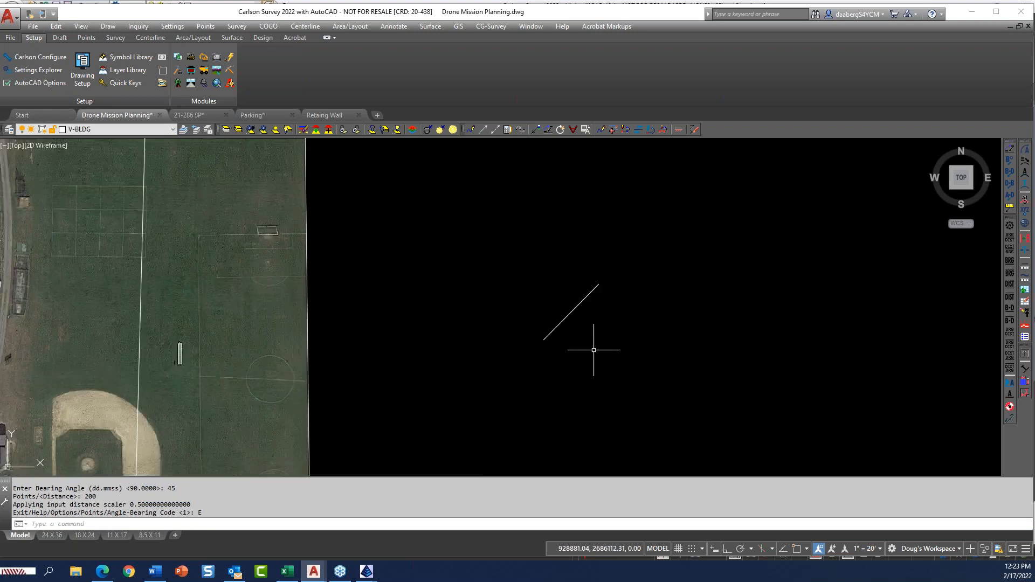
{"action": "type", "text": "I"}
{"action": "key", "text": "Return"}
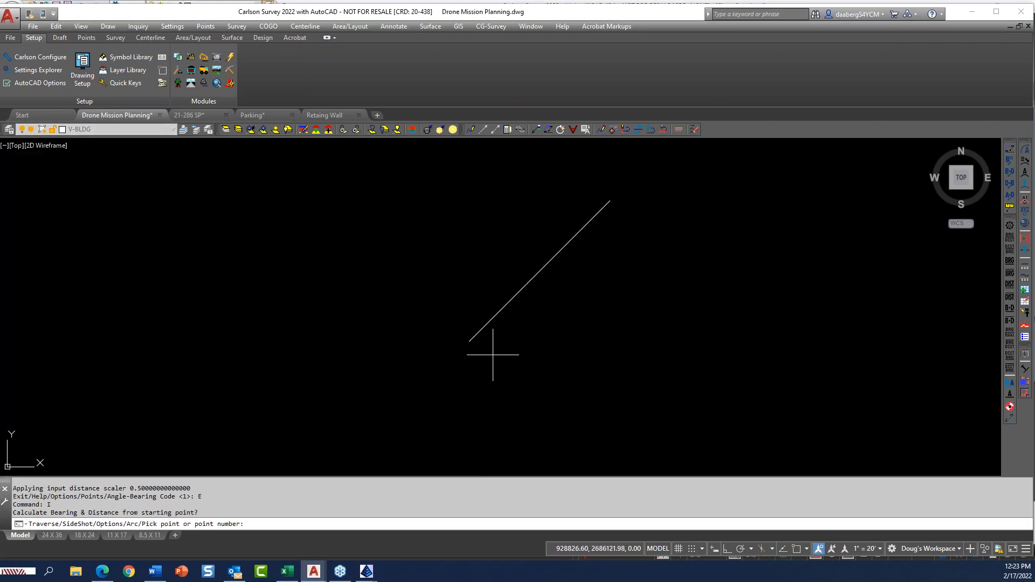
{"action": "left_click", "coordinate": [474, 342]}
{"action": "left_click", "coordinate": [610, 254]}
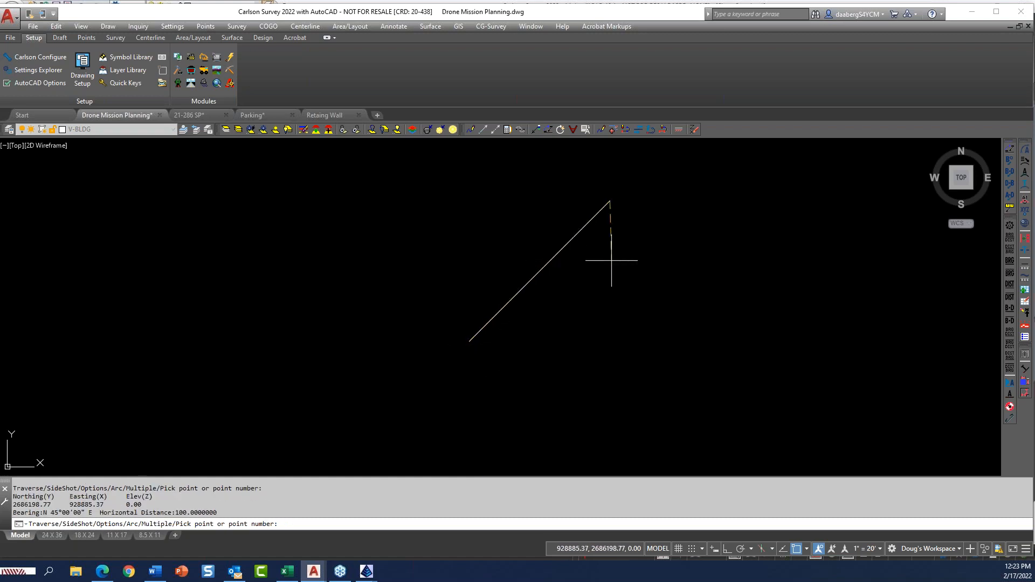
- Check the diagonal test line's length and angle in its object properties
{"action": "key", "text": "Escape"}
{"action": "left_click", "coordinate": [523, 287]}
{"action": "right_click", "coordinate": [525, 288]}
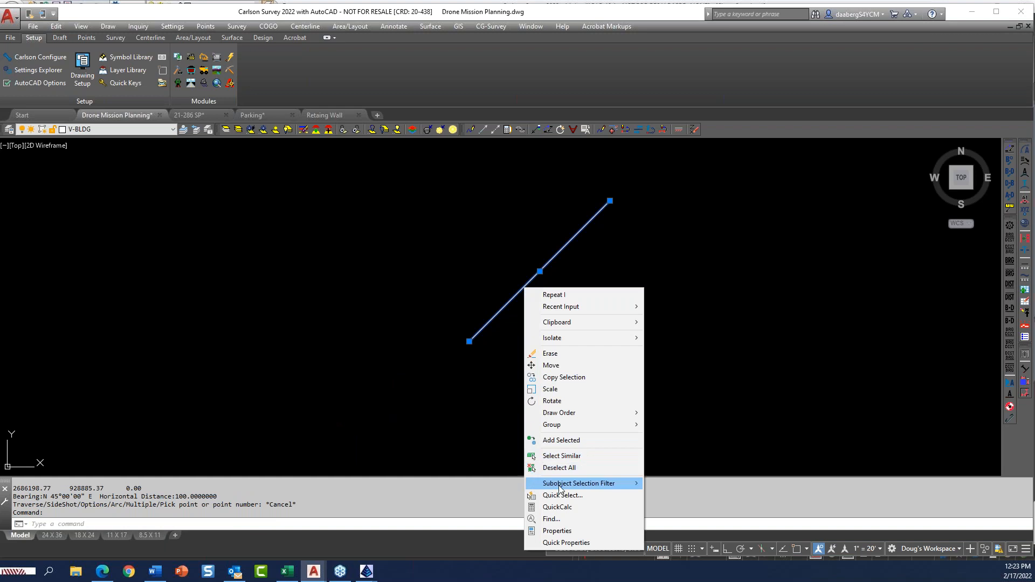
{"action": "left_click", "coordinate": [559, 531]}
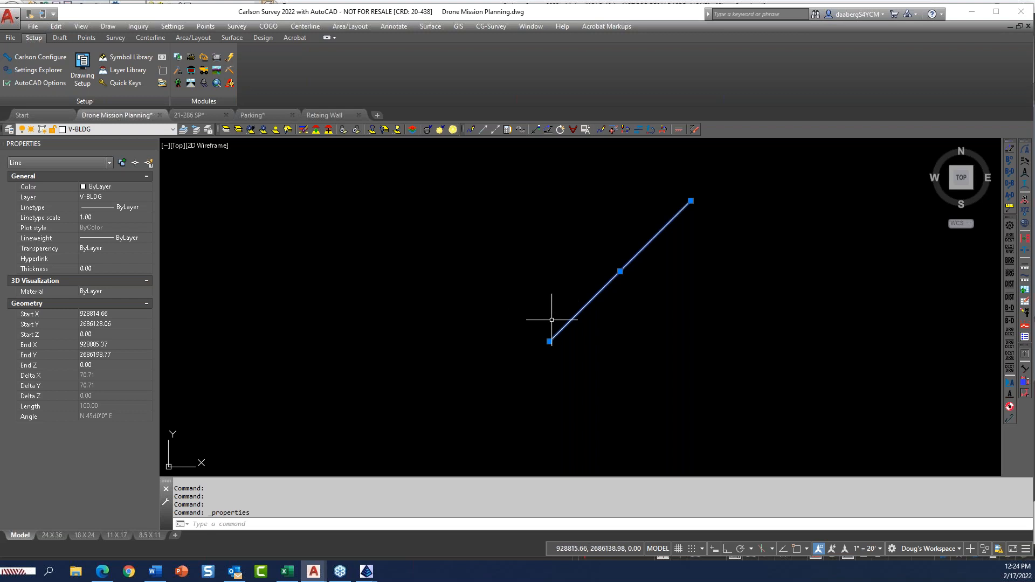
{"action": "key", "text": "Escape"}
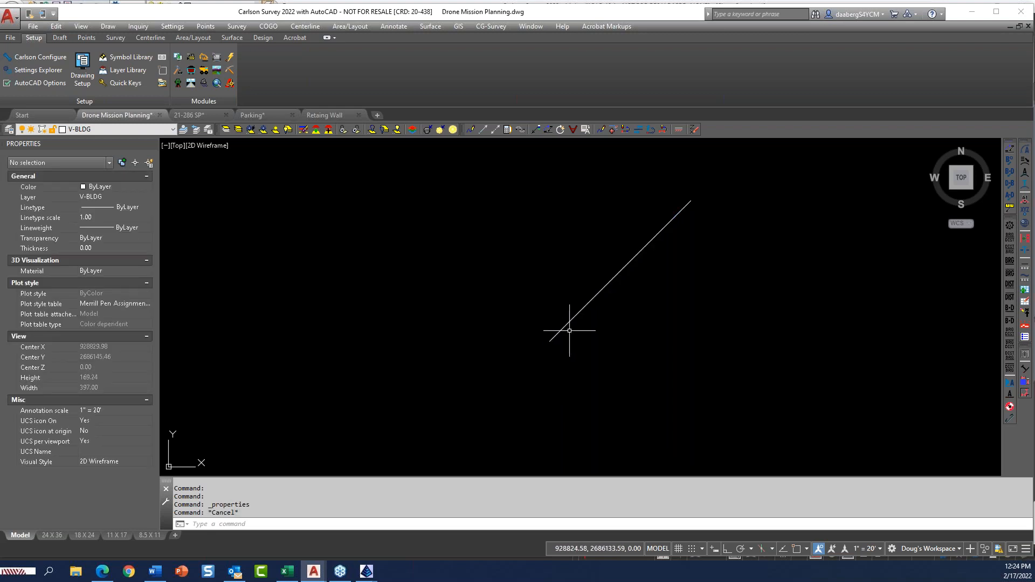
- Erase the diagonal test line and return to the aerial image
{"action": "left_click", "coordinate": [567, 324]}
{"action": "type", "text": "e"}
{"action": "key", "text": "Return"}
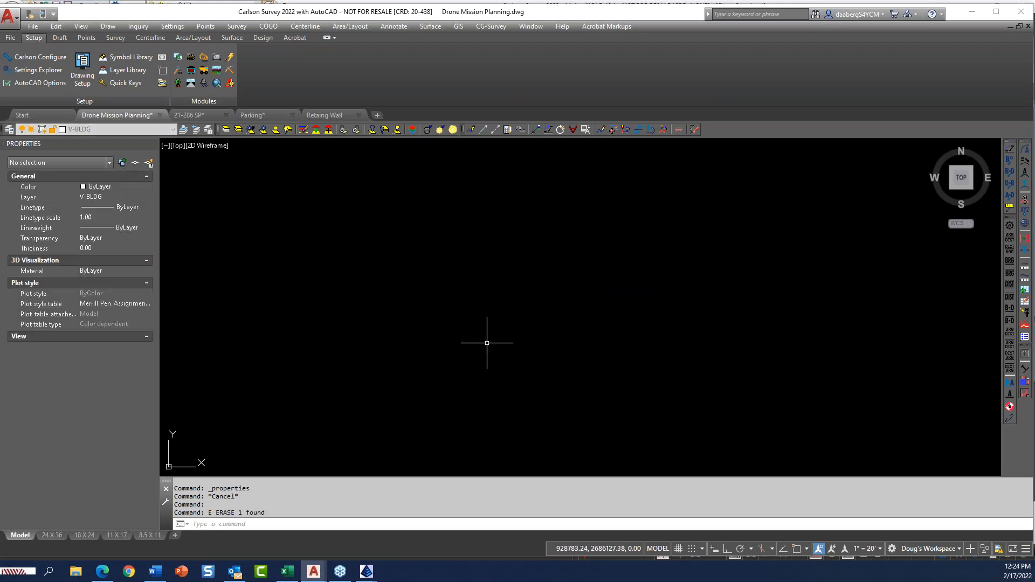
{"action": "middle_click_drag", "start_coordinate": [434, 303], "coordinate": [479, 302]}
{"action": "scroll", "coordinate": [468, 328], "scroll_direction": "up", "scroll_amount": 4}
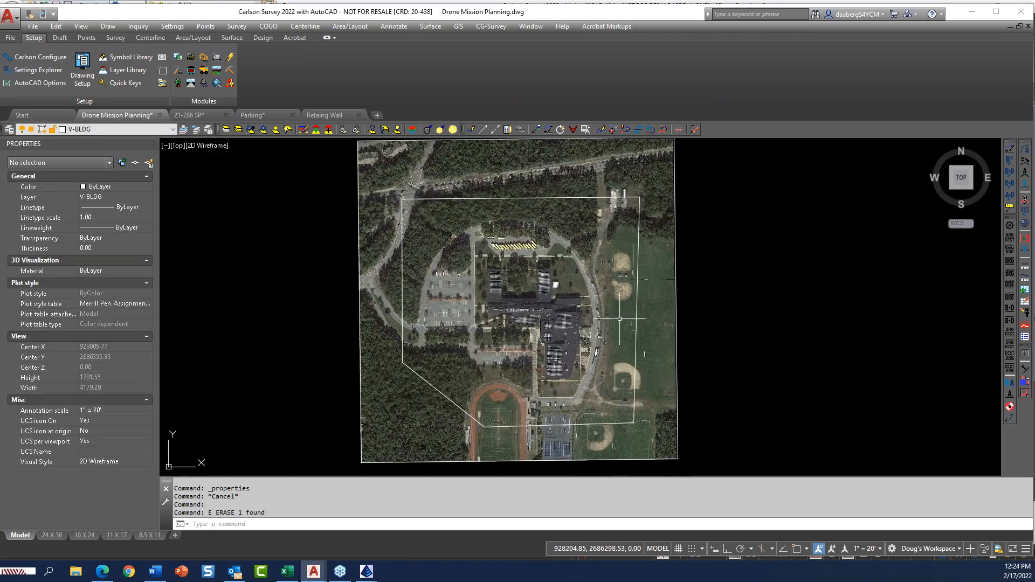
{"action": "scroll", "coordinate": [692, 303], "scroll_direction": "up", "scroll_amount": 2}
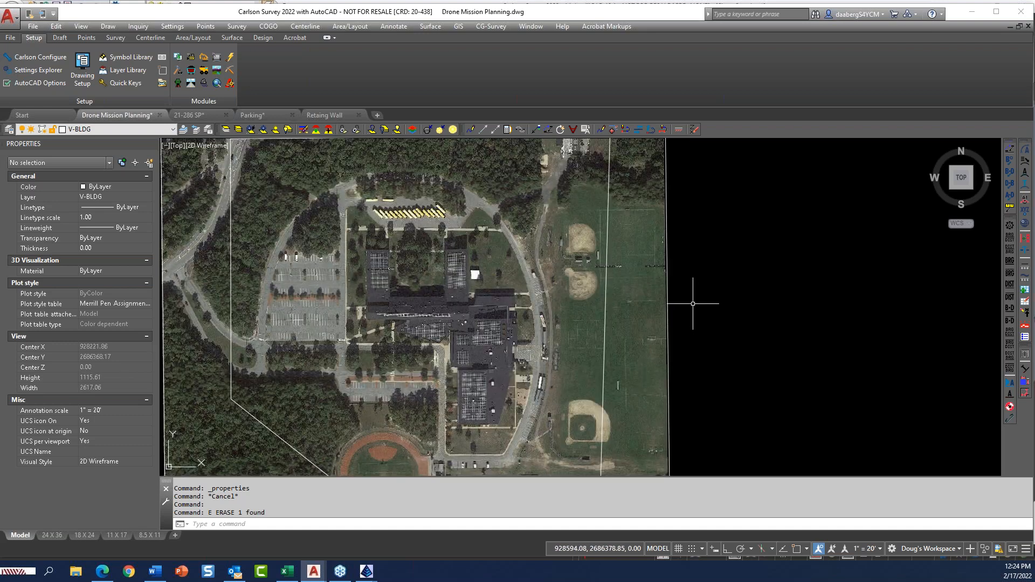
{"action": "scroll", "coordinate": [693, 303], "scroll_direction": "down", "scroll_amount": 2}
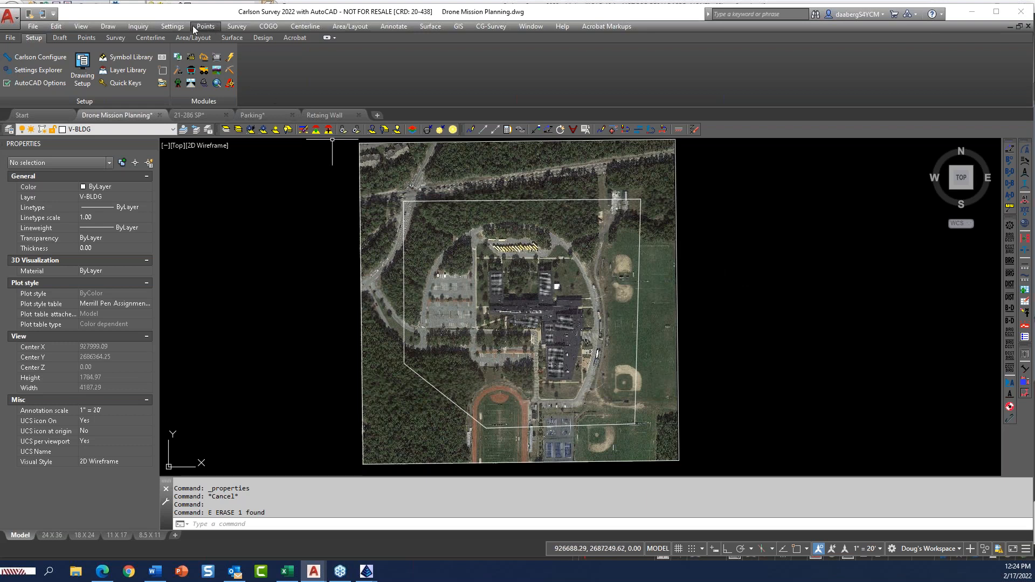
- Set the fixed Input/Entry Distance Scale factor to 1, check the drawing's Rotation (dd.mmss) setting and accept the drawing setup
{"action": "left_click", "coordinate": [173, 27]}
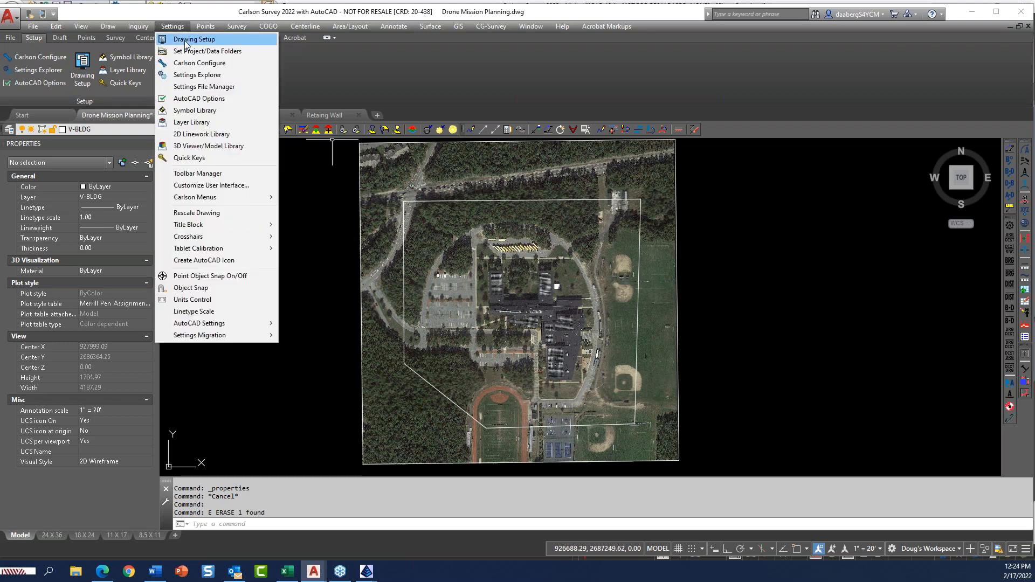
{"action": "left_click", "coordinate": [186, 44]}
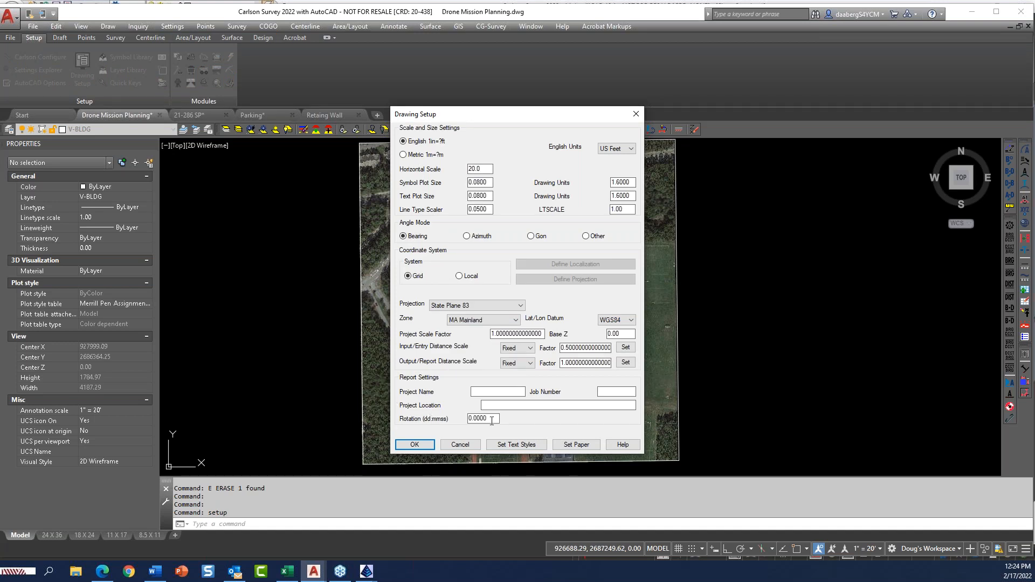
{"action": "left_click_drag", "start_coordinate": [561, 348], "coordinate": [618, 359]}
{"action": "type", "text": "1"}
{"action": "left_click_drag", "start_coordinate": [489, 422], "coordinate": [390, 442]}
{"action": "left_click", "coordinate": [492, 419]}
{"action": "left_click_drag", "start_coordinate": [492, 421], "coordinate": [467, 422]}
{"action": "left_click", "coordinate": [494, 421]}
{"action": "left_click", "coordinate": [415, 445]}
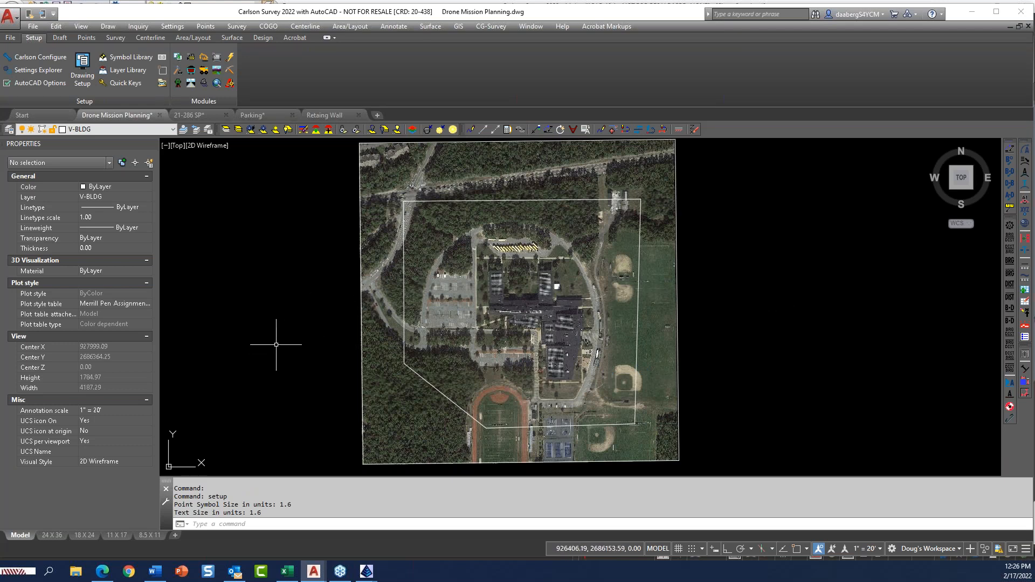
- Erase the white boundary polyline drawn around the school site on the aerial image
{"action": "mouse_move", "coordinate": [190, 117]}
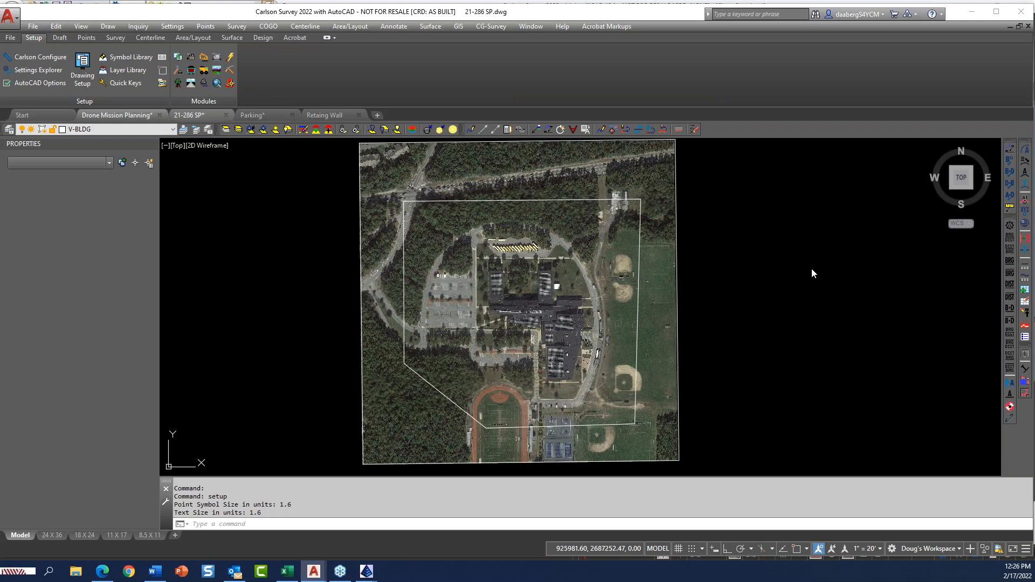
{"action": "left_click", "coordinate": [785, 296]}
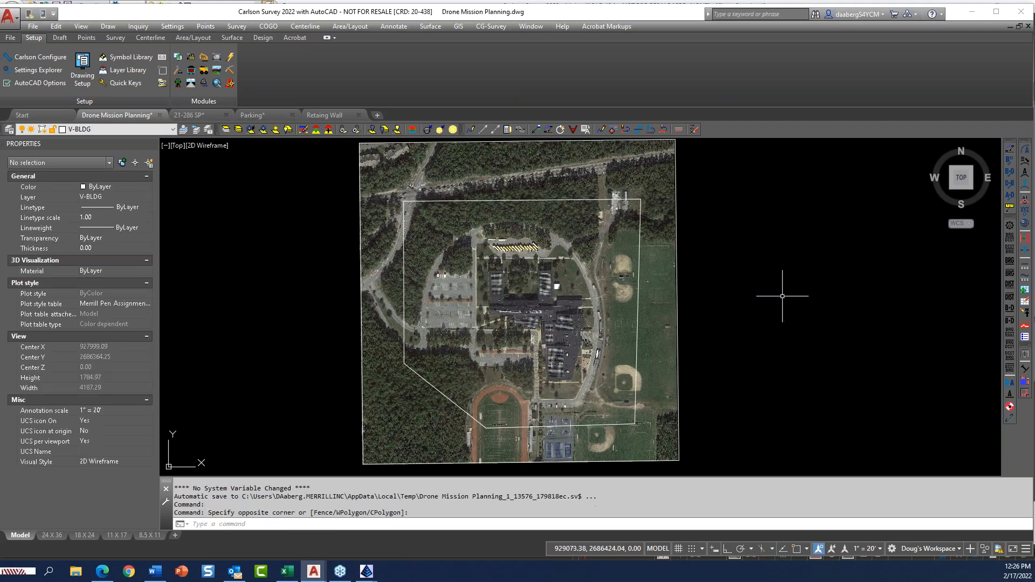
{"action": "left_click", "coordinate": [686, 325]}
{"action": "type", "text": "e"}
{"action": "key", "text": "Return"}
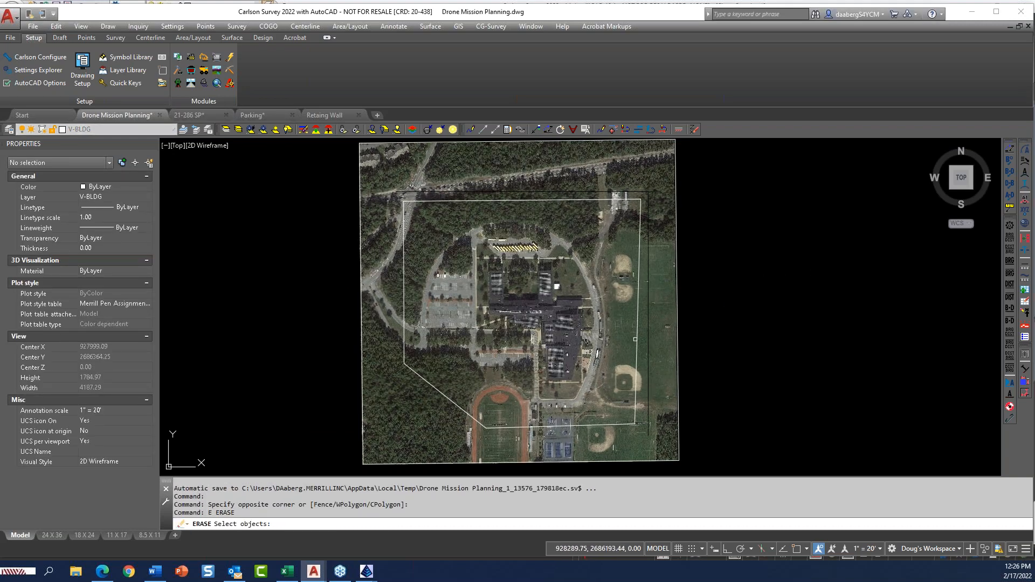
{"action": "left_click", "coordinate": [635, 339]}
{"action": "key", "text": "Return"}
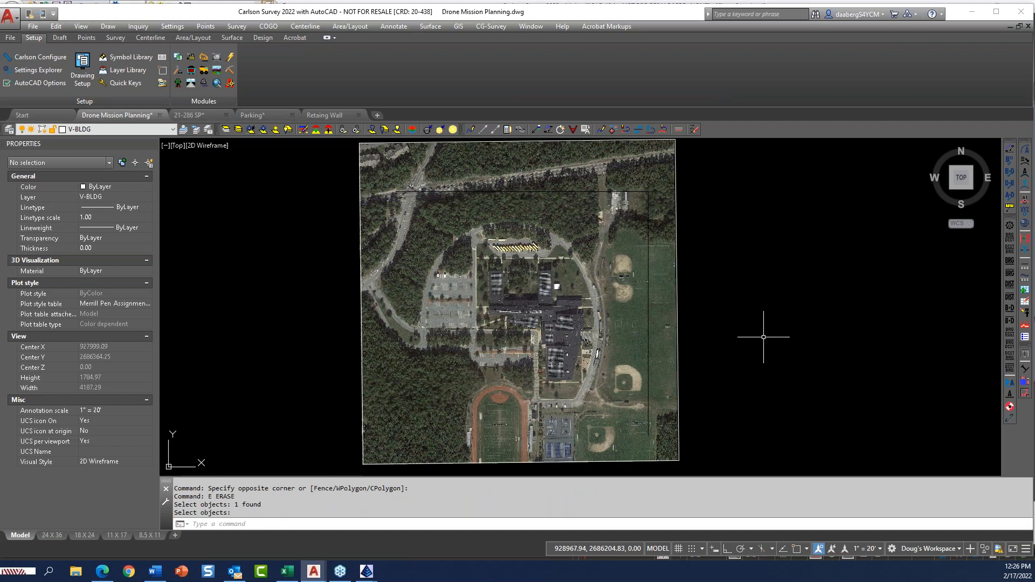
- Open the substitution codes in the Field to Finish code table settings for MER.fld and clear all existing entries
{"action": "left_click", "coordinate": [60, 39]}
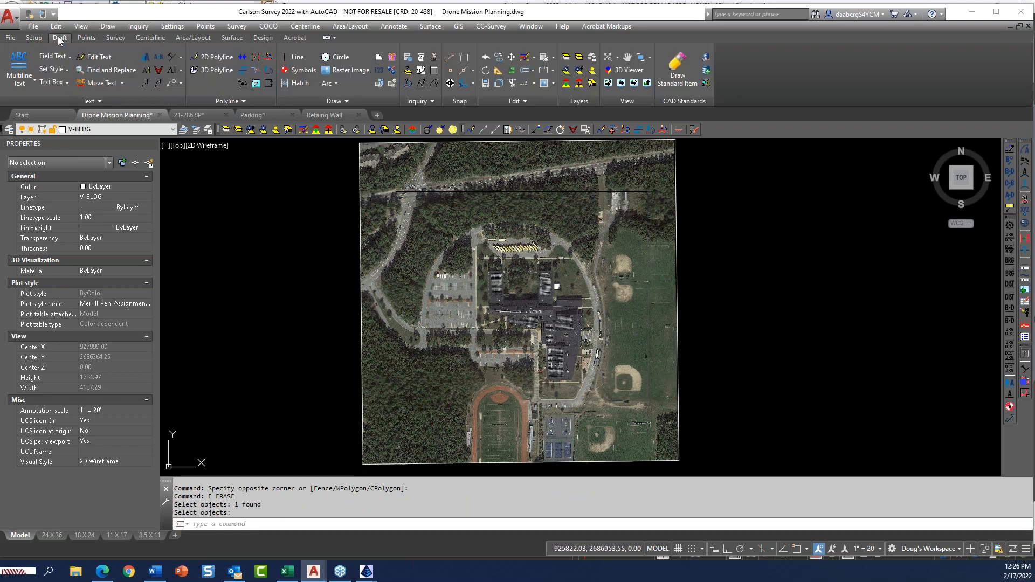
{"action": "left_click", "coordinate": [104, 38]}
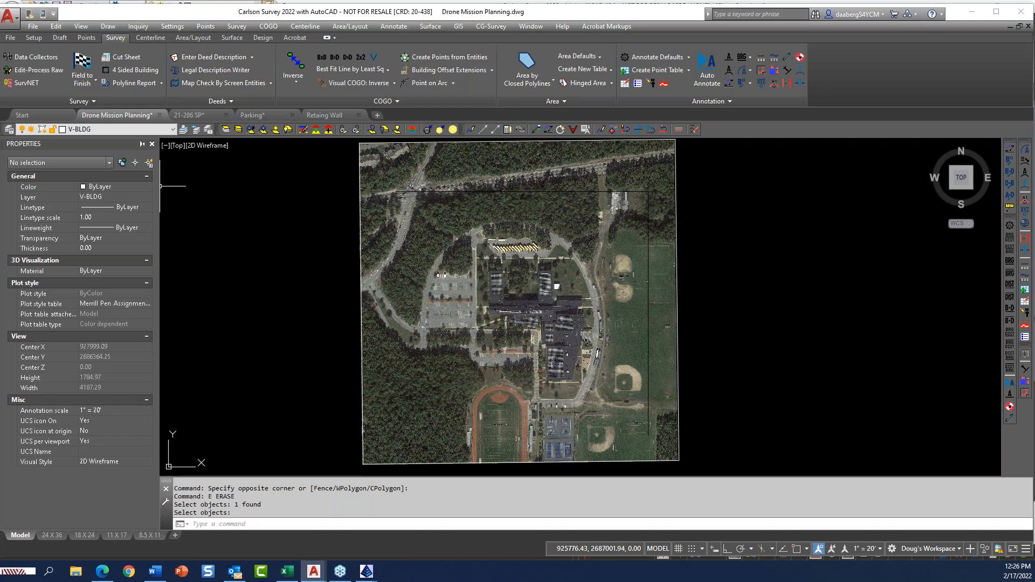
{"action": "left_click", "coordinate": [77, 67]}
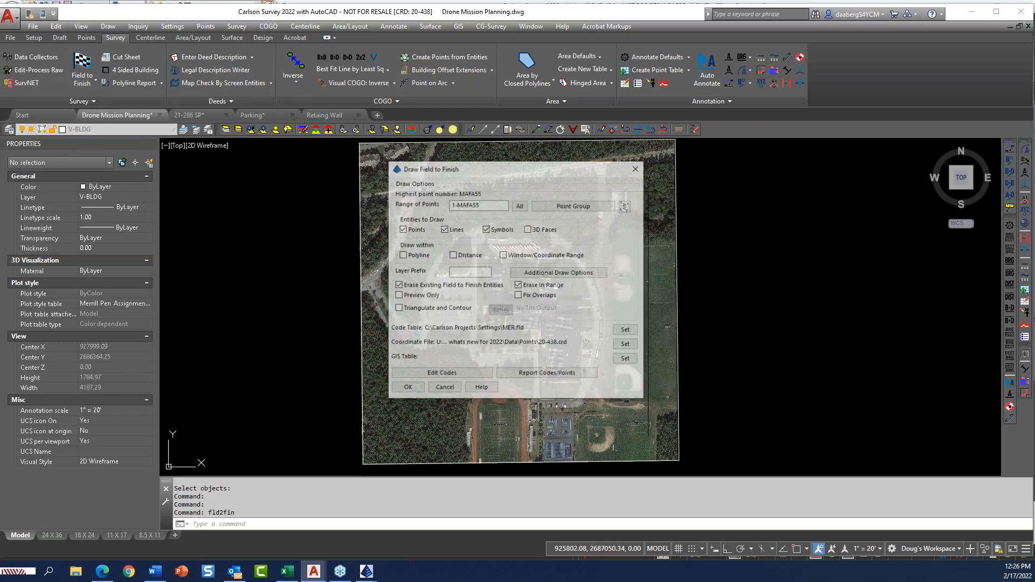
{"action": "mouse_move", "coordinate": [527, 172]}
{"action": "left_mouse_down"}
{"action": "mouse_move", "coordinate": [679, 146]}
{"action": "mouse_move", "coordinate": [729, 122]}
{"action": "left_mouse_up"}
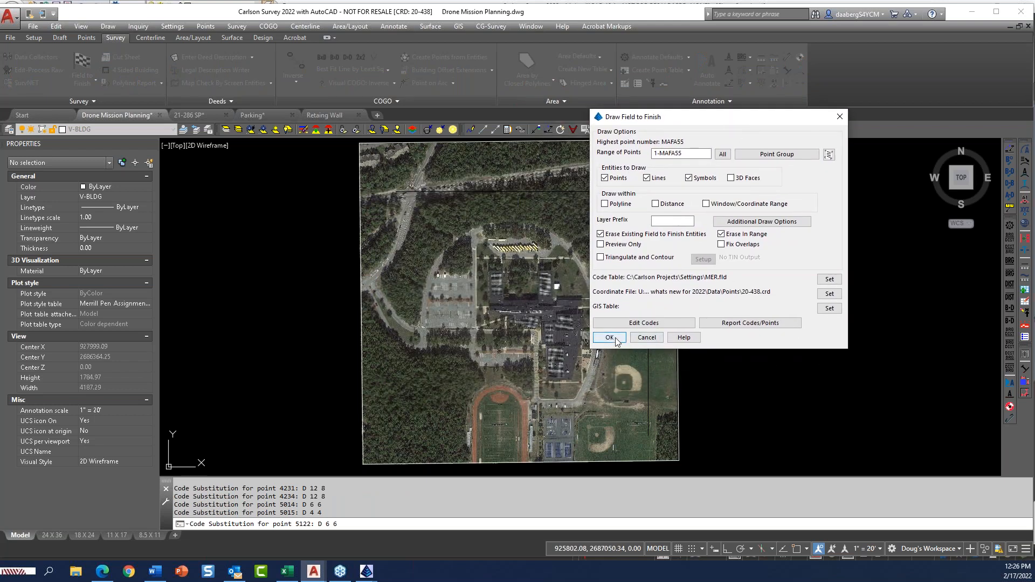
{"action": "left_click", "coordinate": [628, 324]}
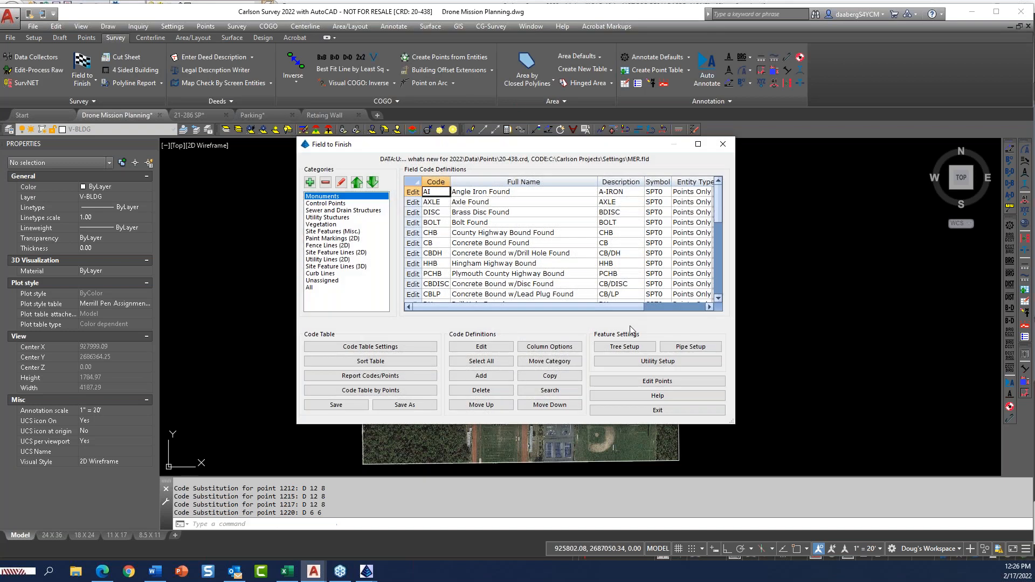
{"action": "left_click", "coordinate": [375, 347]}
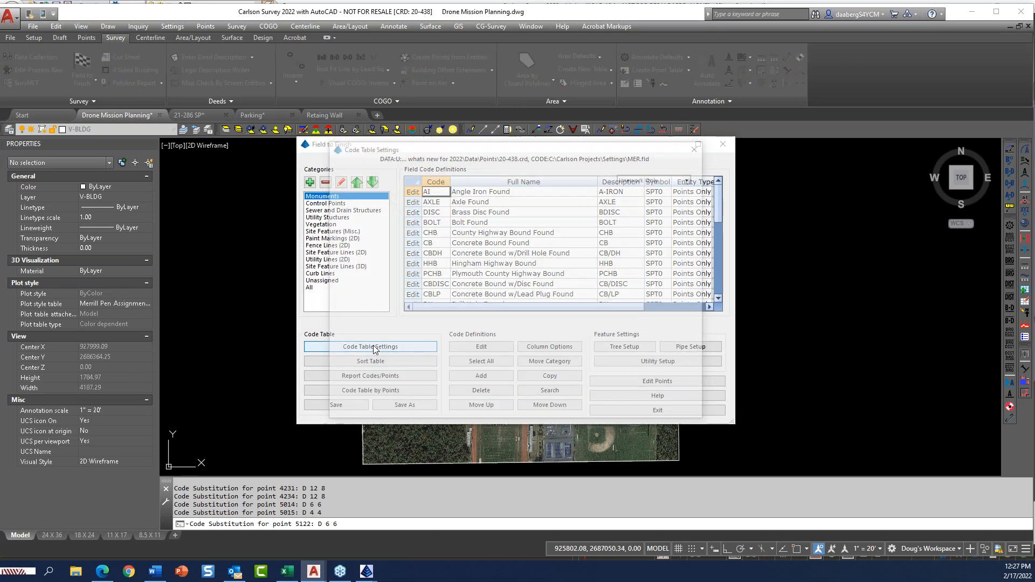
{"action": "left_click", "coordinate": [548, 396]}
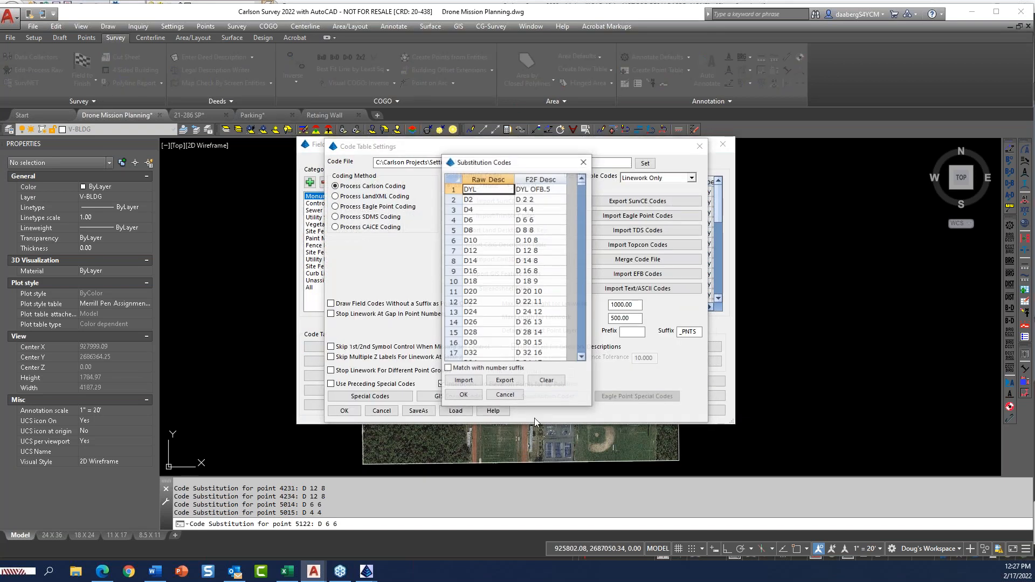
{"action": "left_click_drag", "start_coordinate": [549, 162], "coordinate": [577, 156]}
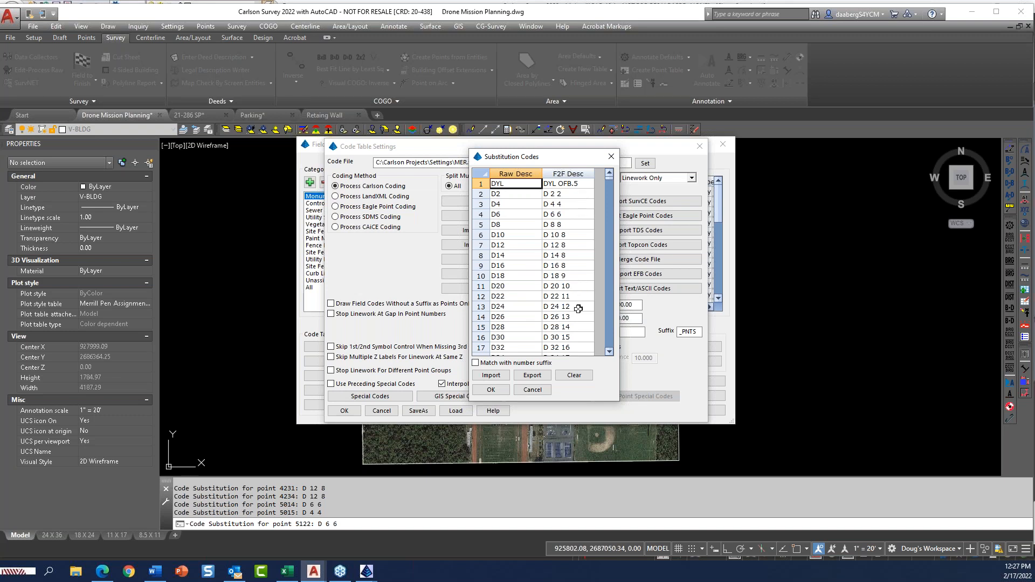
{"action": "left_click", "coordinate": [576, 377]}
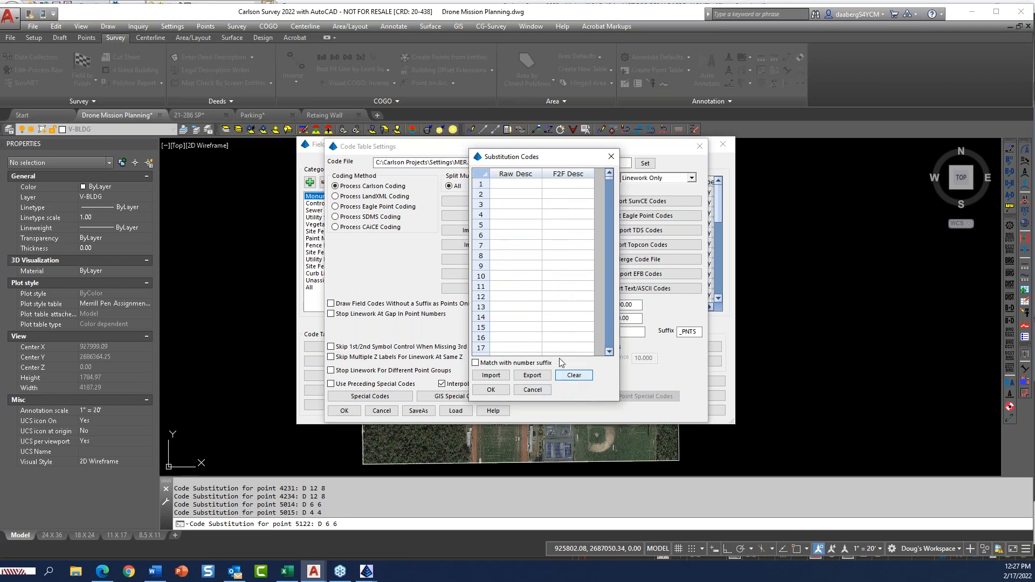
- Add a substitution from raw description EP to F2F description EOP, accept the code table settings and leave Field to Finish
{"action": "left_click", "coordinate": [522, 184]}
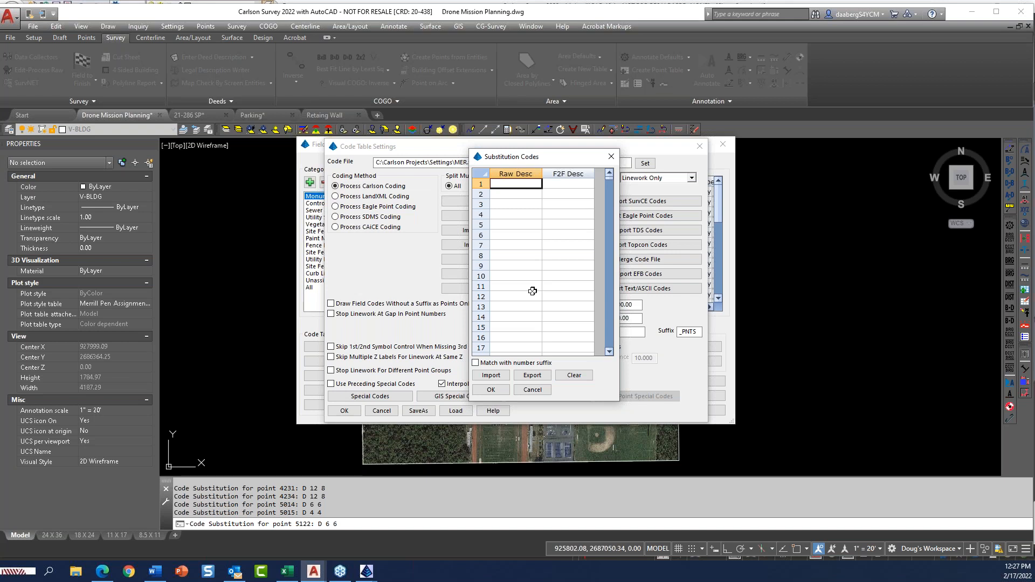
{"action": "type", "text": "EP"}
{"action": "left_click", "coordinate": [553, 186]}
{"action": "type", "text": "EOP"}
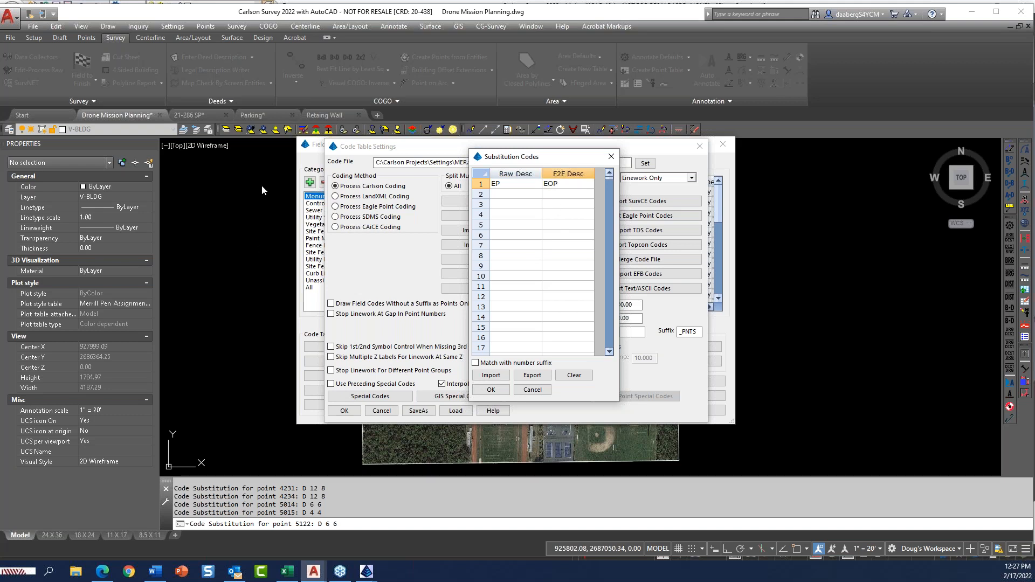
{"action": "left_click", "coordinate": [490, 389]}
{"action": "left_click", "coordinate": [349, 413]}
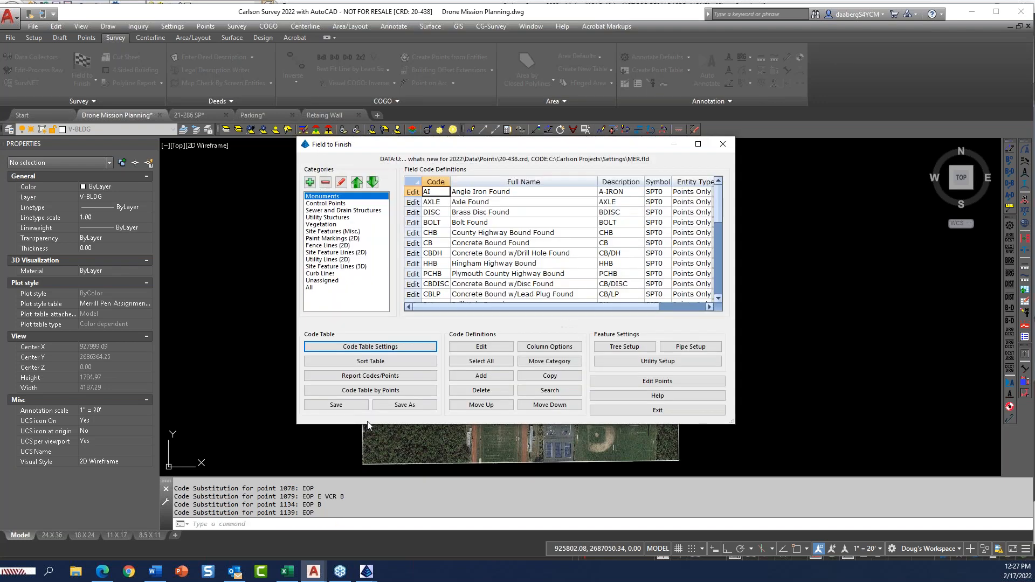
{"action": "left_click", "coordinate": [626, 411]}
{"action": "left_click", "coordinate": [448, 399]}
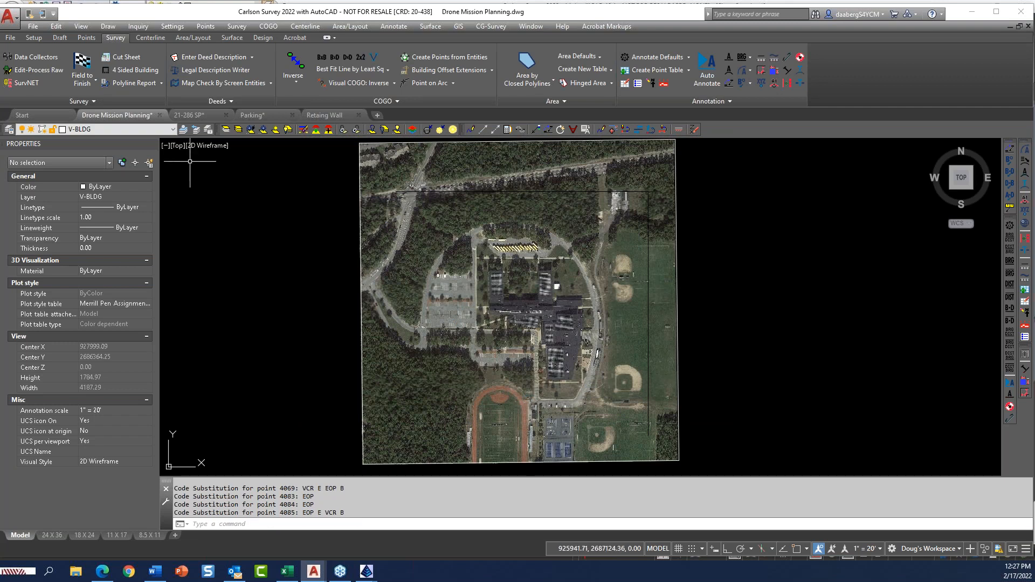
- Open the existing raw file 20-438 in Edit-Process Raw File
{"action": "left_click", "coordinate": [28, 70]}
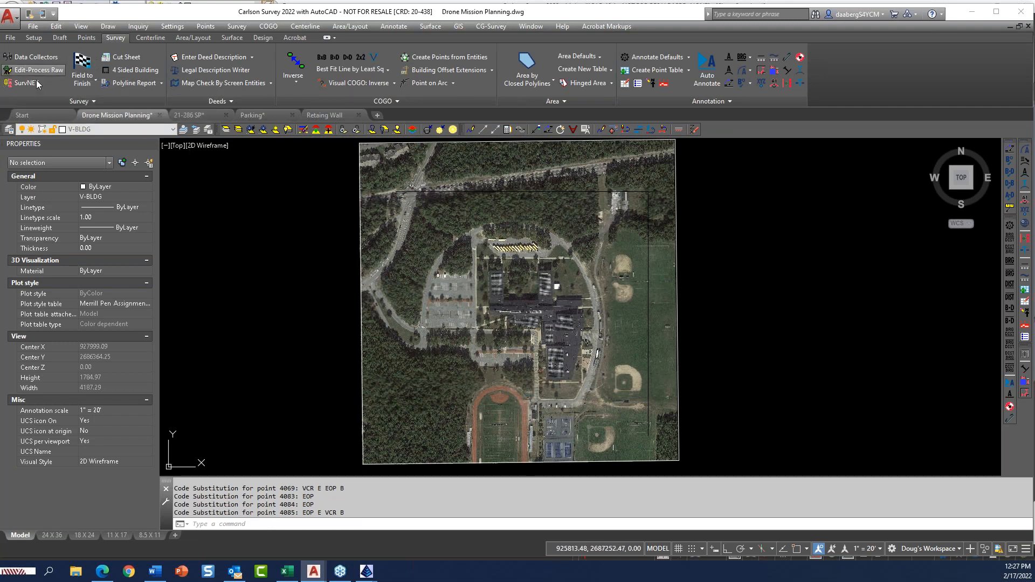
{"action": "left_click", "coordinate": [90, 81]}
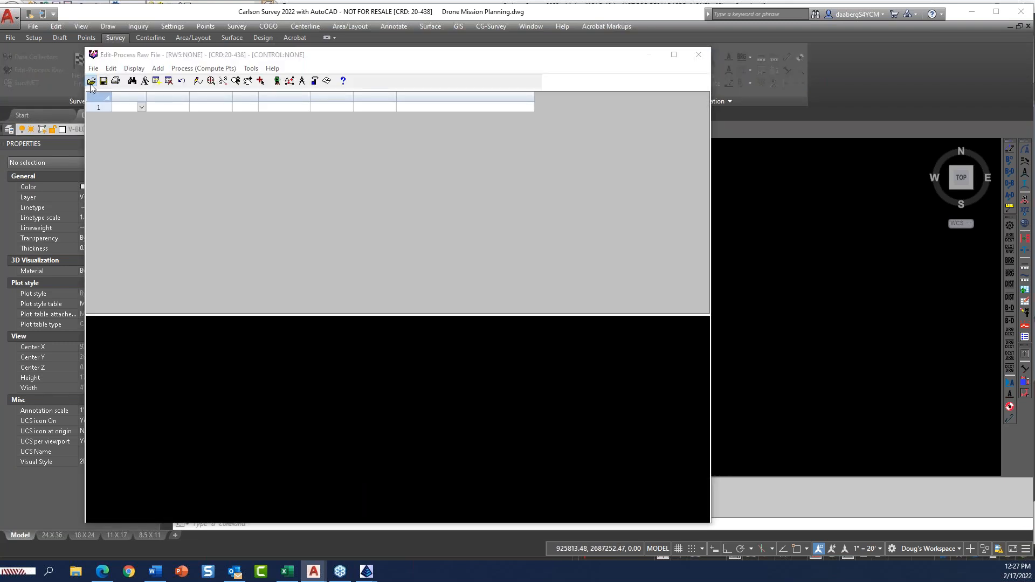
{"action": "left_click", "coordinate": [183, 221]}
{"action": "left_click", "coordinate": [171, 417]}
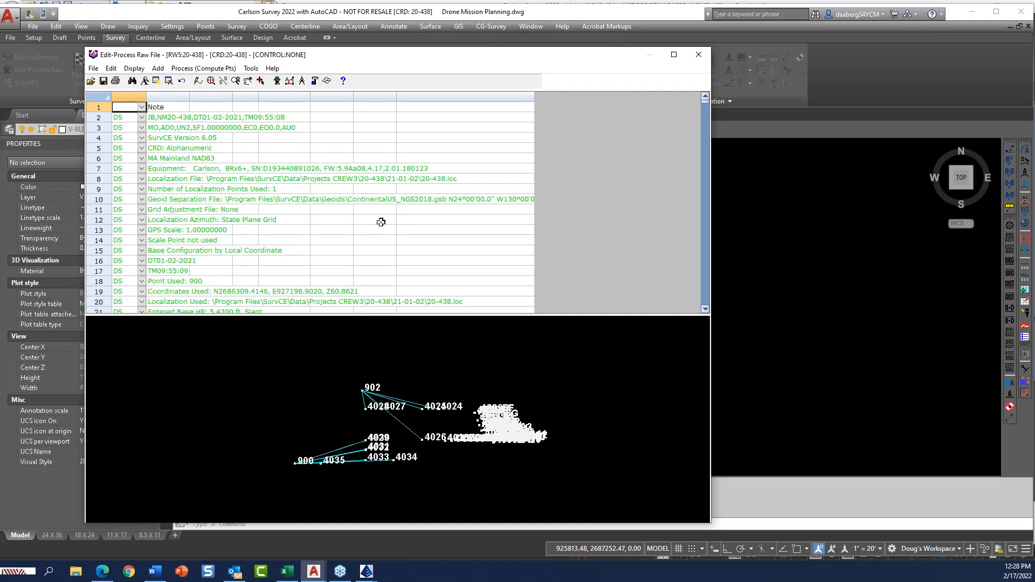
- Find the EP descriptions in the raw file and apply the Field-to-Finish substitution codes to its records
{"action": "left_click", "coordinate": [251, 68]}
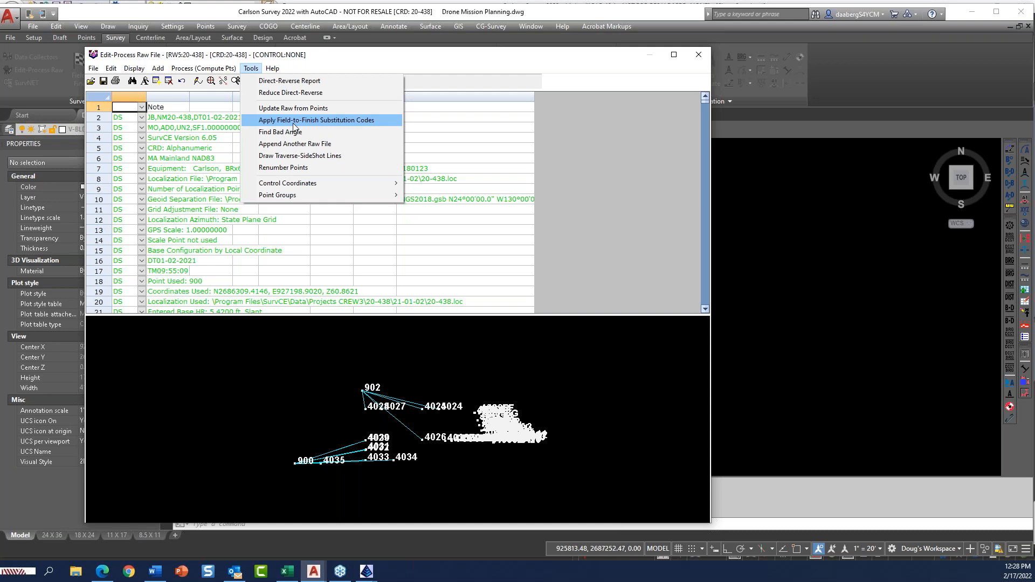
{"action": "left_click", "coordinate": [460, 240]}
{"action": "scroll", "coordinate": [464, 233], "scroll_direction": "down", "scroll_amount": 9}
{"action": "scroll", "coordinate": [465, 232], "scroll_direction": "down", "scroll_amount": 11}
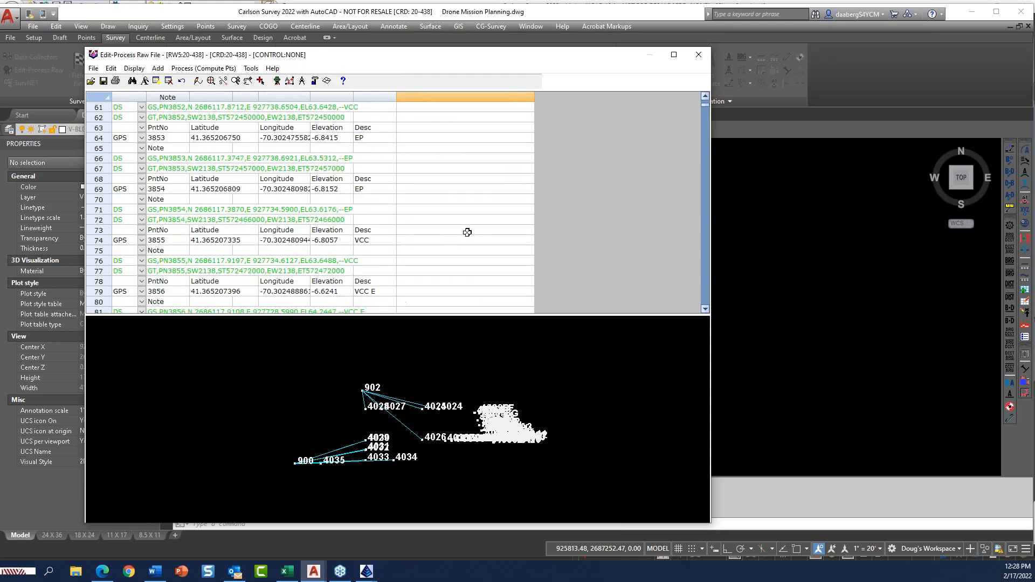
{"action": "left_click", "coordinate": [251, 69]}
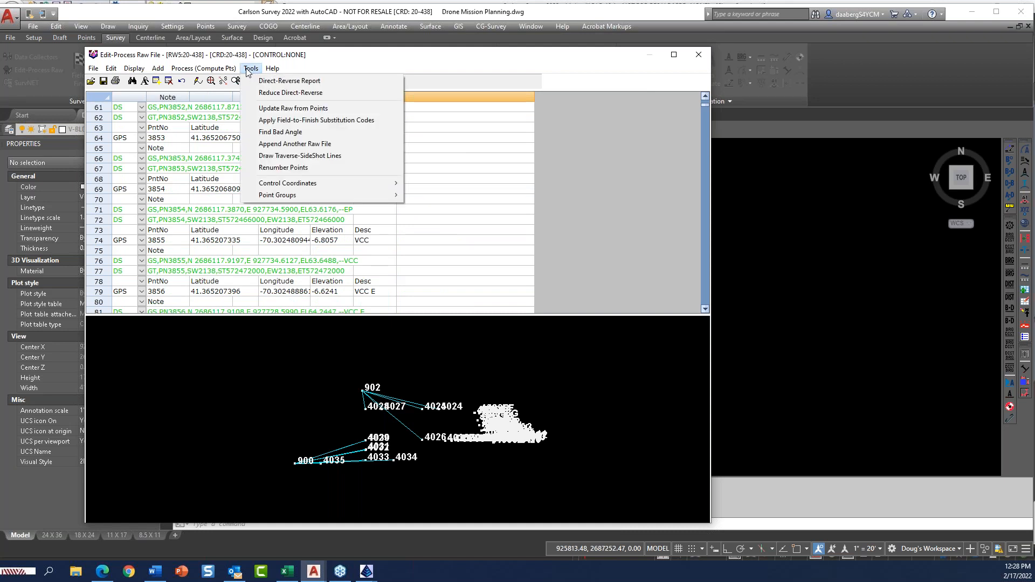
{"action": "left_click", "coordinate": [298, 121]}
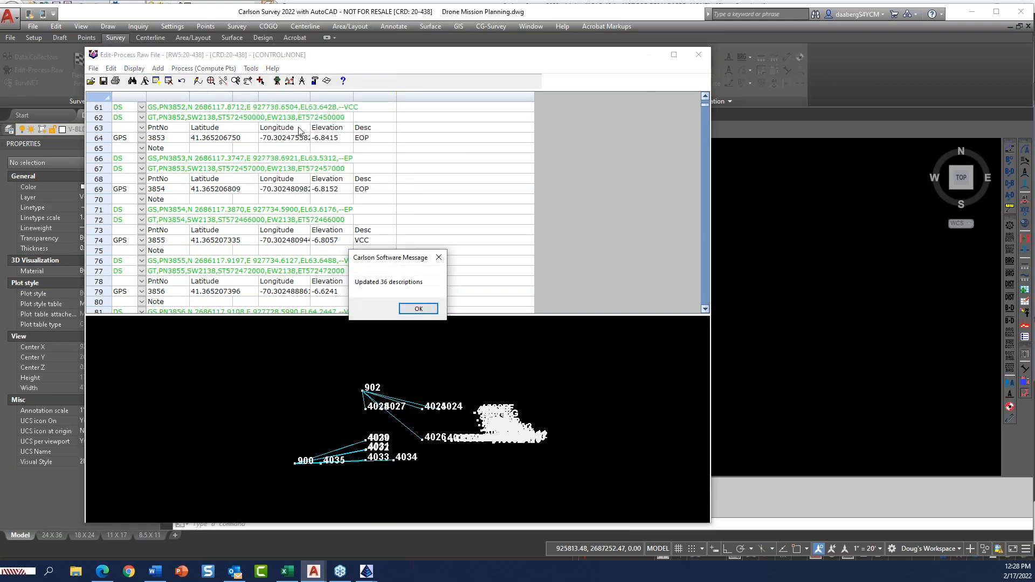
{"action": "left_click", "coordinate": [419, 309]}
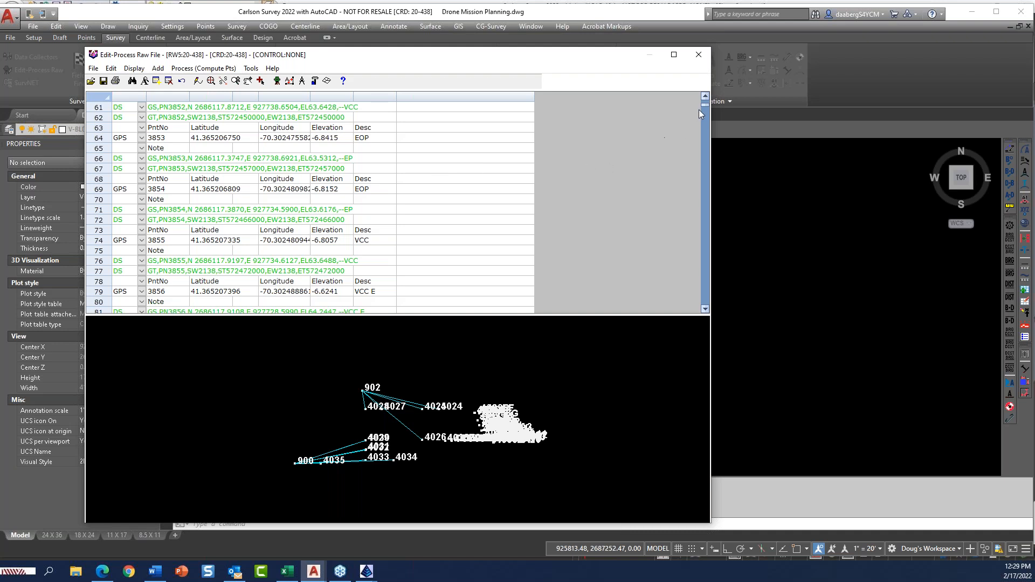
- Review the substituted descriptions in the raw file's records and close the raw file without saving the changes
{"action": "left_click_drag", "start_coordinate": [703, 105], "coordinate": [702, 98]}
{"action": "scroll", "coordinate": [413, 181], "scroll_direction": "down", "scroll_amount": 9}
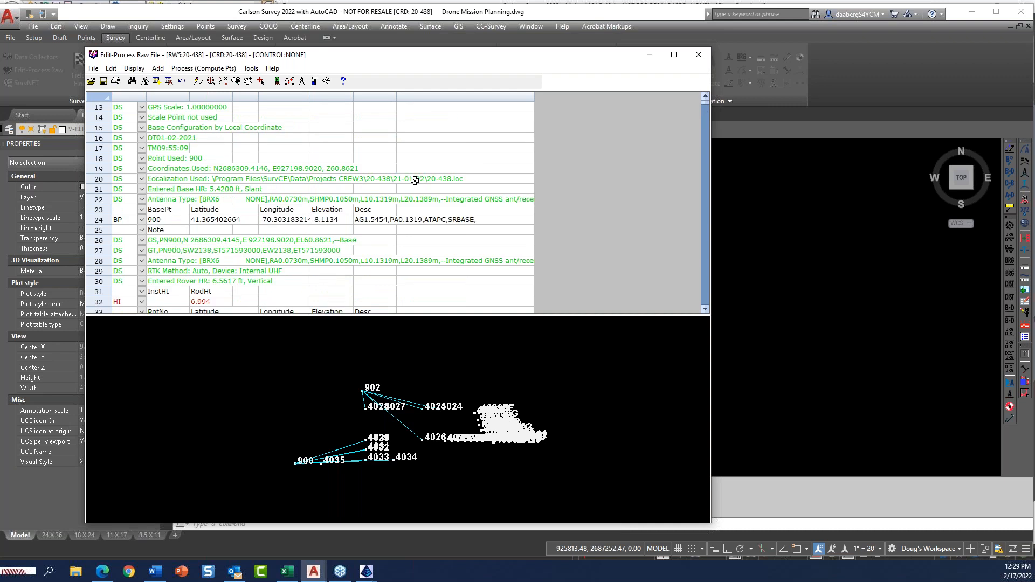
{"action": "scroll", "coordinate": [377, 168], "scroll_direction": "down", "scroll_amount": 8}
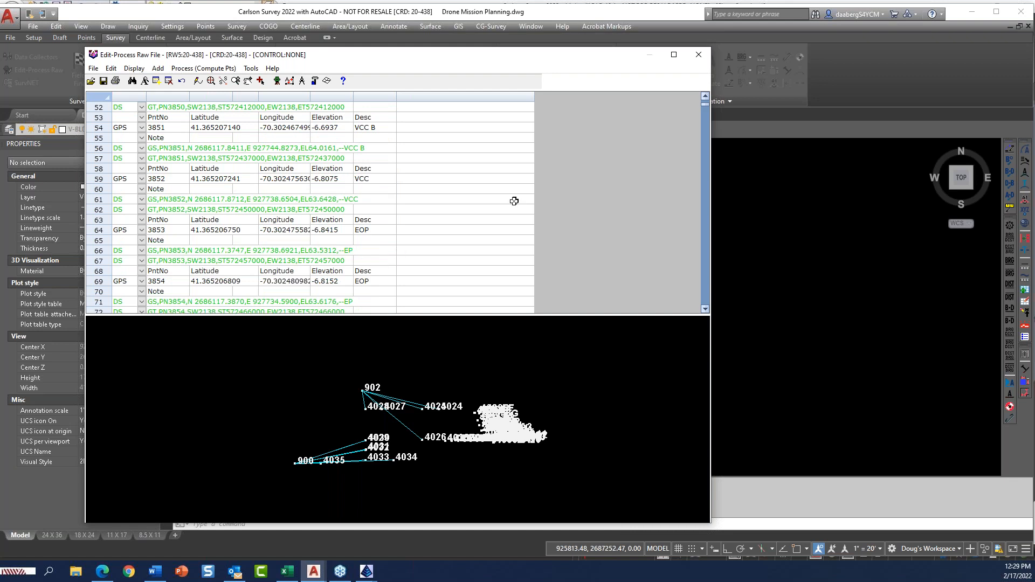
{"action": "left_click", "coordinate": [699, 55]}
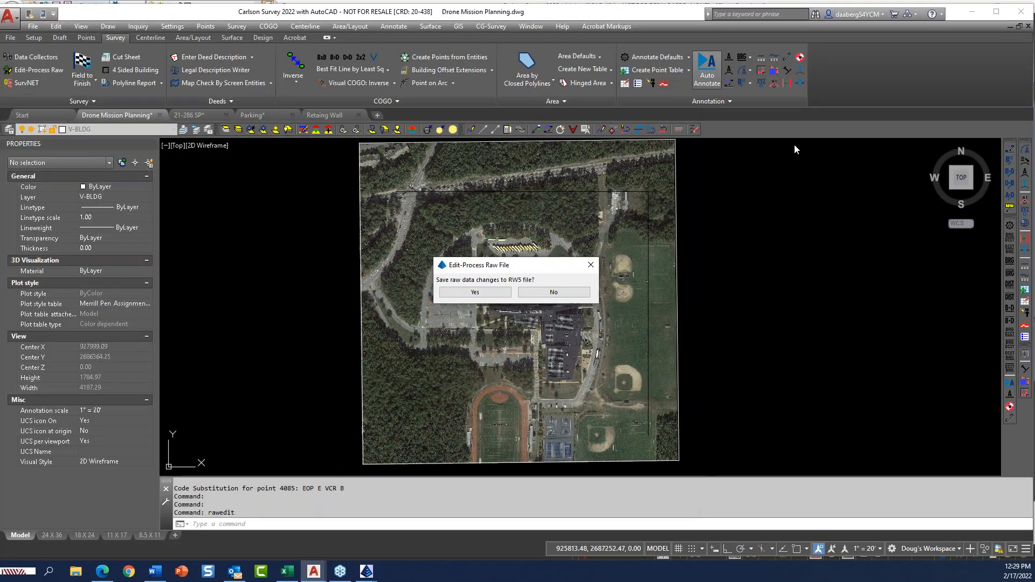
{"action": "left_click", "coordinate": [549, 299]}
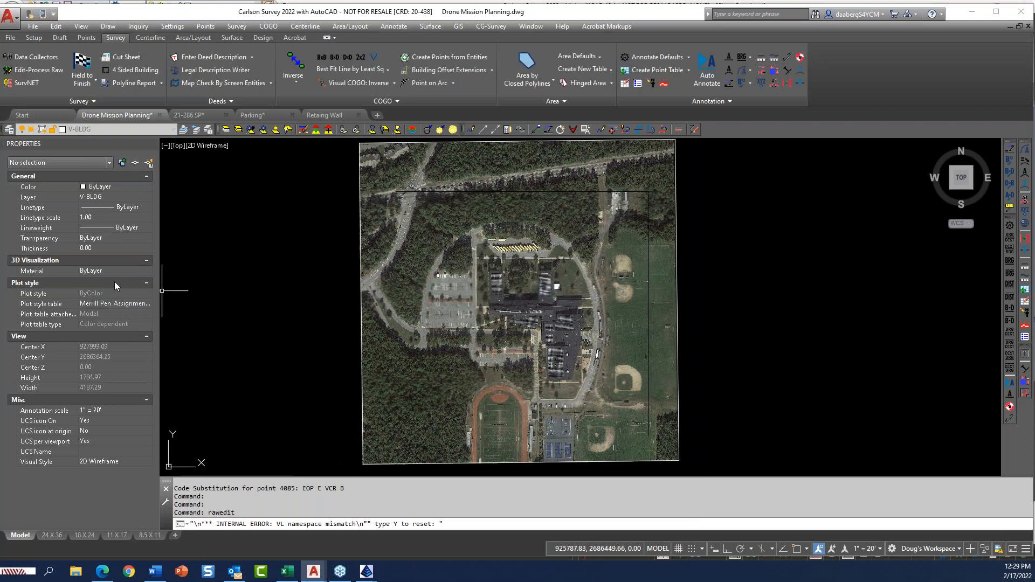
- Open the substitution codes in the Field to Finish code table settings
{"action": "left_click", "coordinate": [81, 69]}
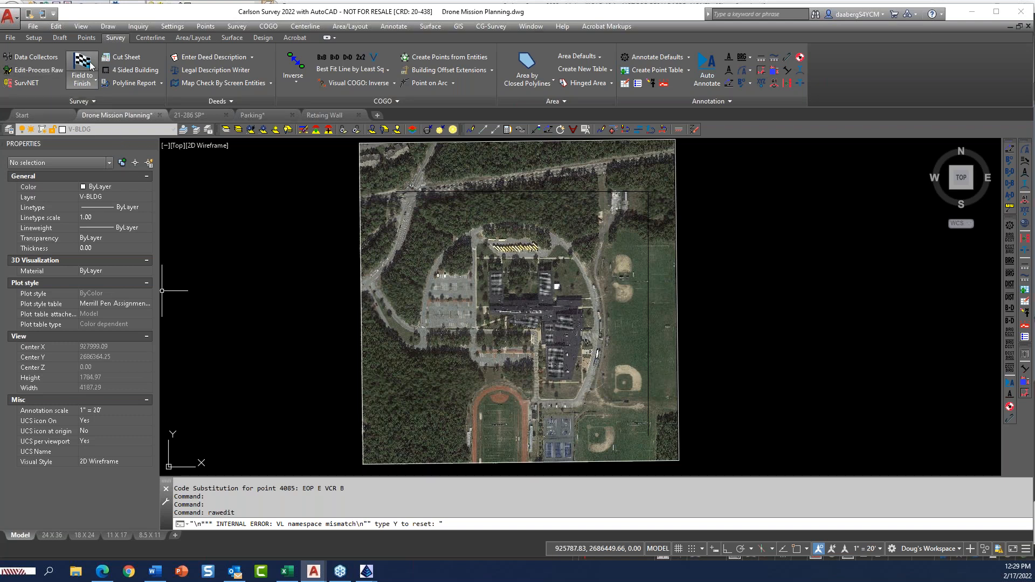
{"action": "left_click", "coordinate": [468, 376]}
{"action": "left_click", "coordinate": [393, 347]}
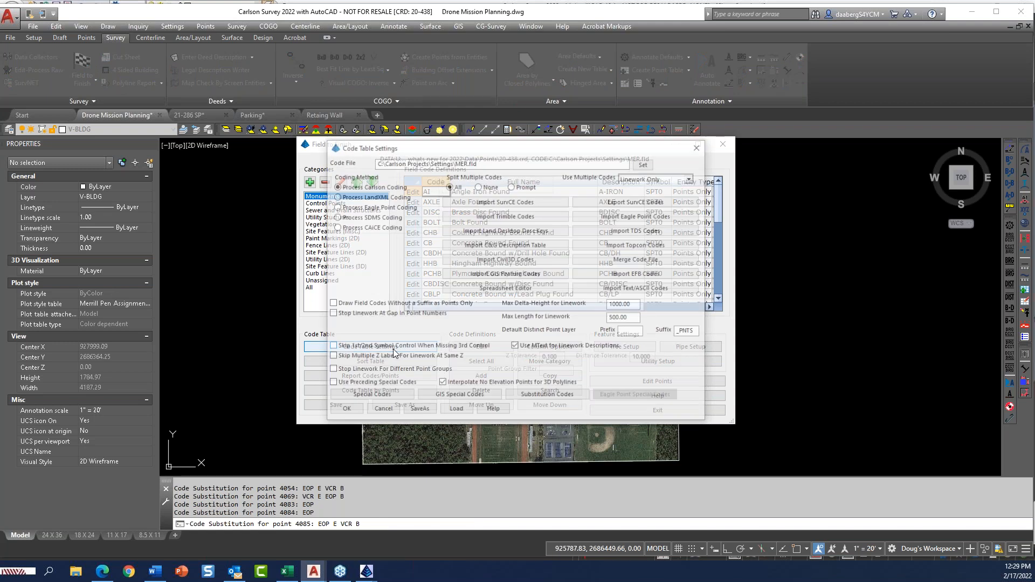
{"action": "left_click", "coordinate": [541, 397]}
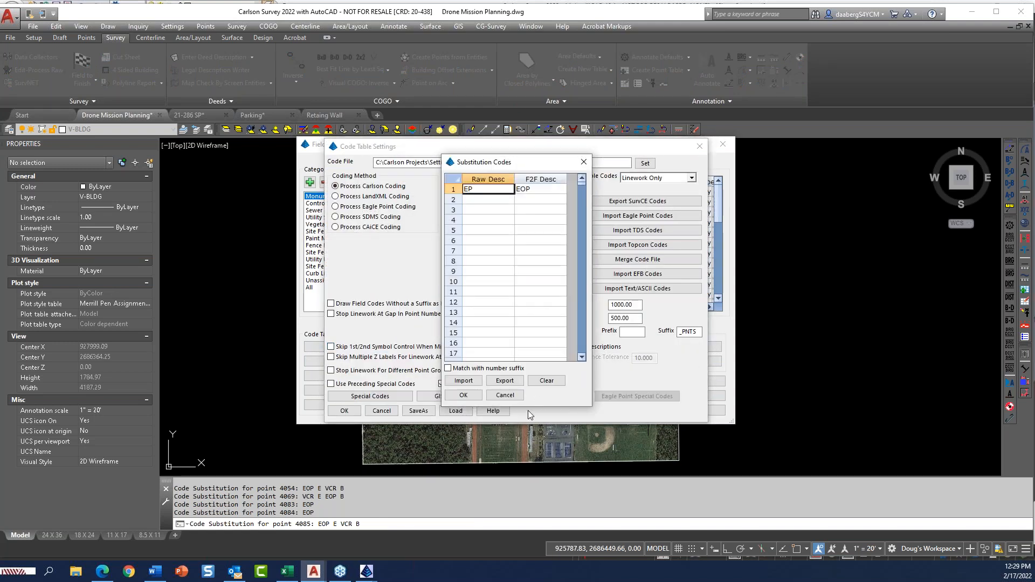
- Import MER Substitution Codes.txt as the substitution codes and accept the code table settings
{"action": "left_click", "coordinate": [464, 380]}
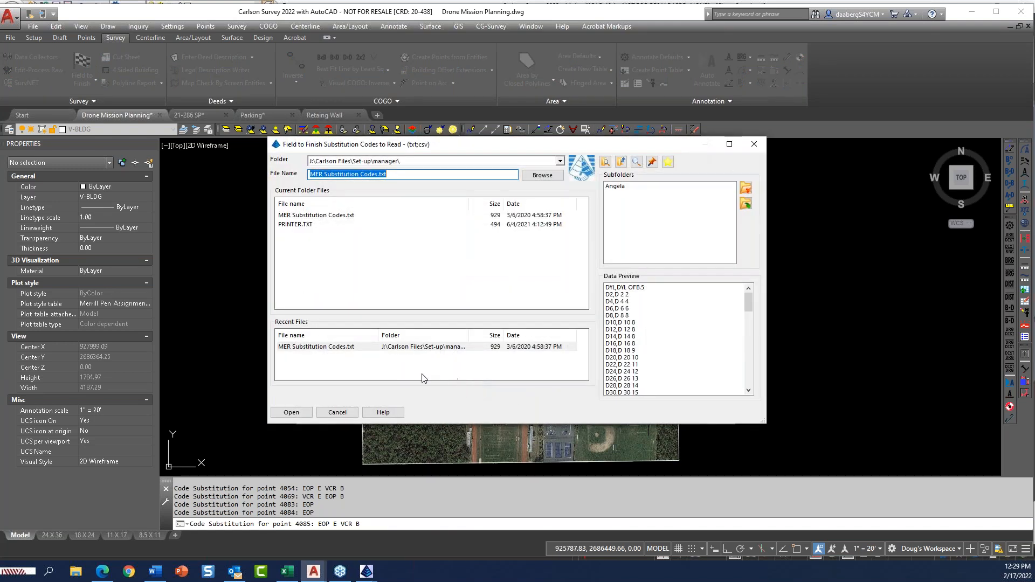
{"action": "left_click", "coordinate": [338, 413]}
{"action": "left_click", "coordinate": [467, 384]}
{"action": "left_click", "coordinate": [347, 217]}
{"action": "left_click", "coordinate": [289, 413]}
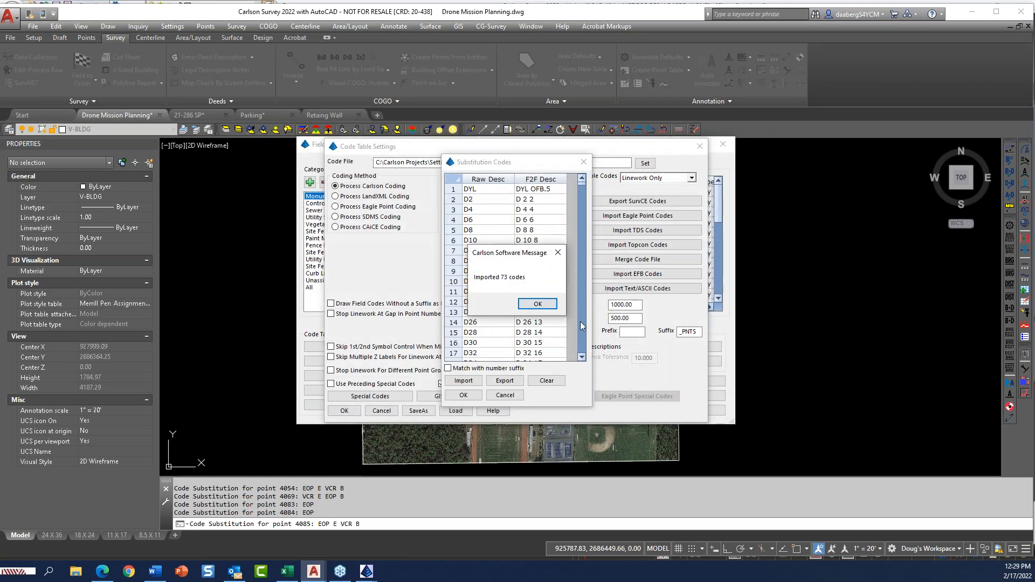
{"action": "left_click", "coordinate": [538, 305]}
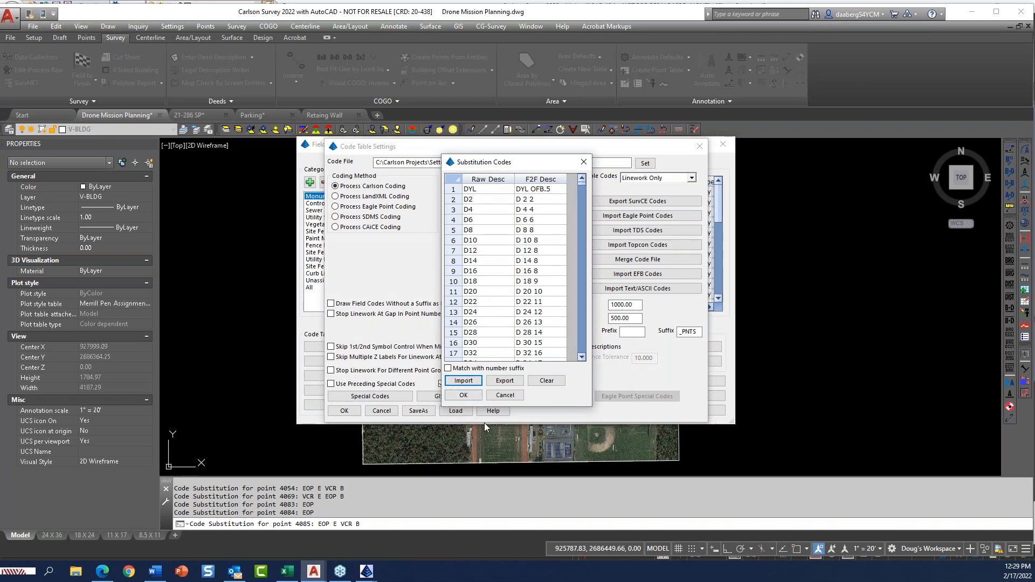
{"action": "left_click", "coordinate": [464, 396]}
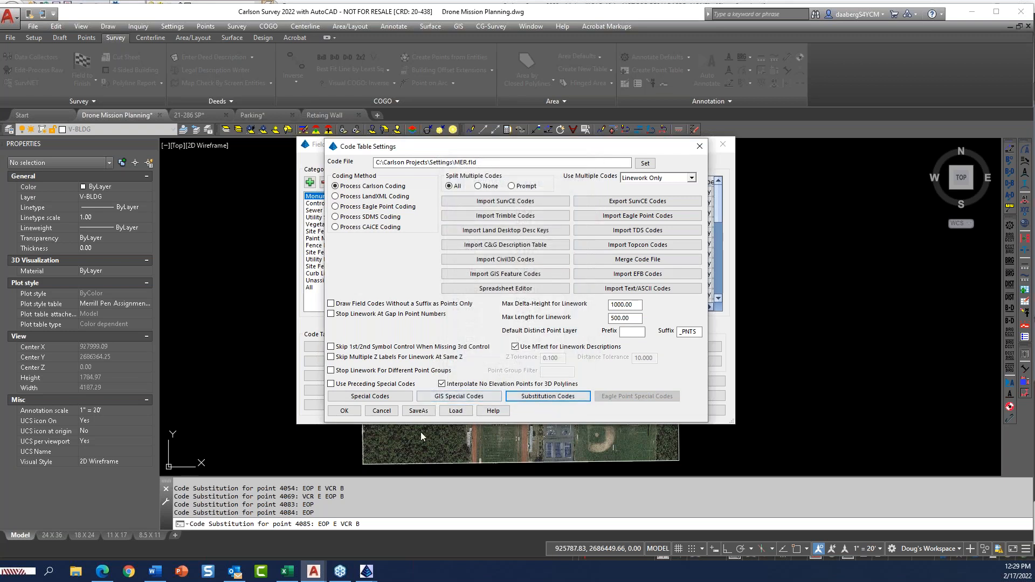
{"action": "left_click", "coordinate": [354, 413]}
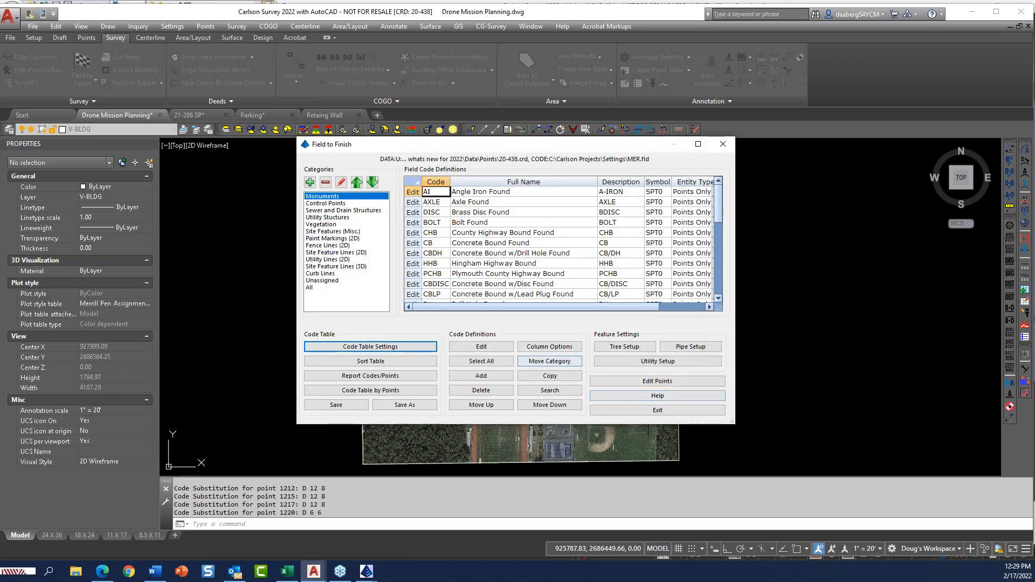
- Exit the Field to Finish code editor and return to the Draw Field to Finish options
{"action": "left_click_drag", "start_coordinate": [555, 148], "coordinate": [756, 52]}
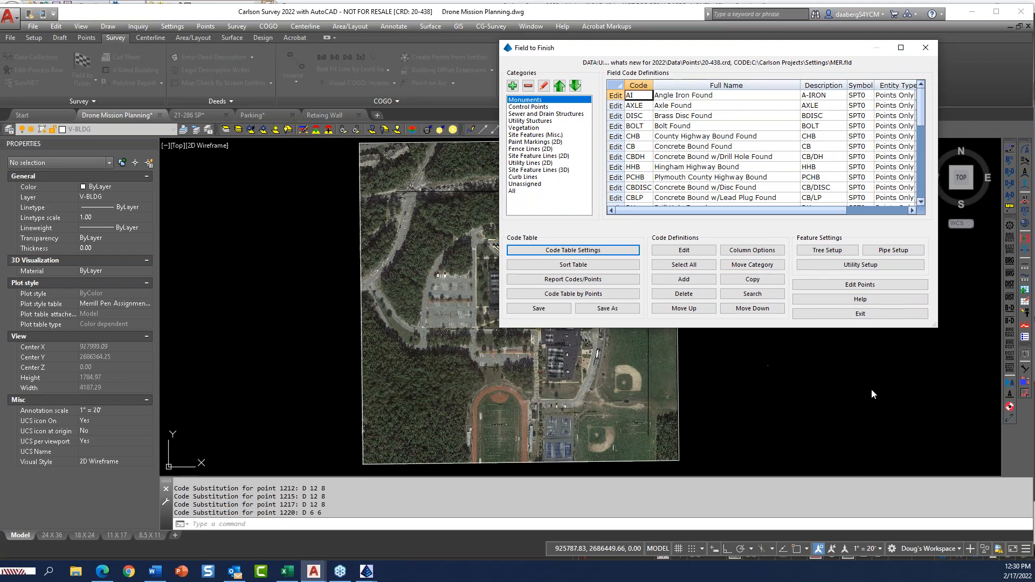
{"action": "key", "text": "alt+Tab"}
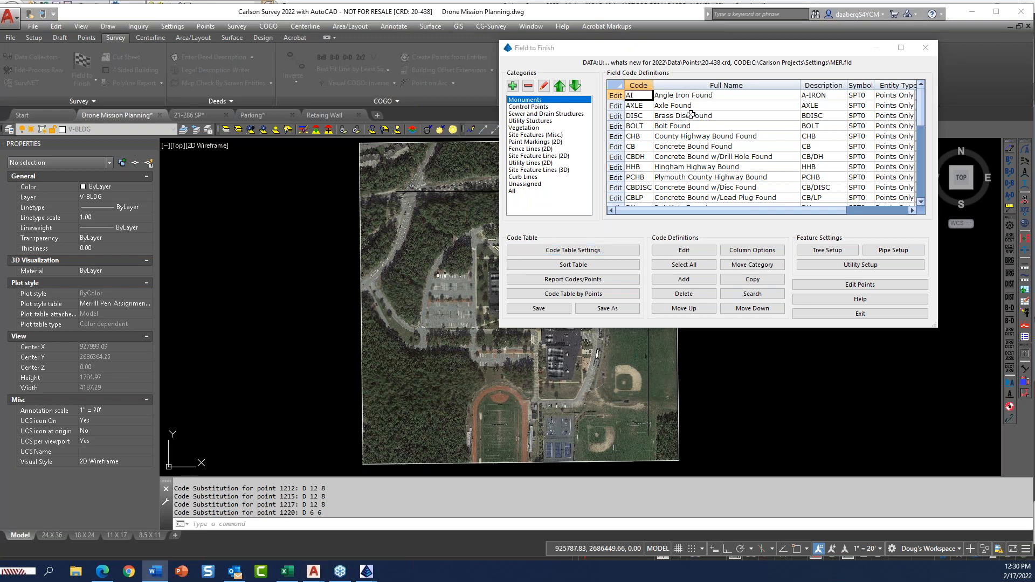
{"action": "key", "text": "alt+Tab"}
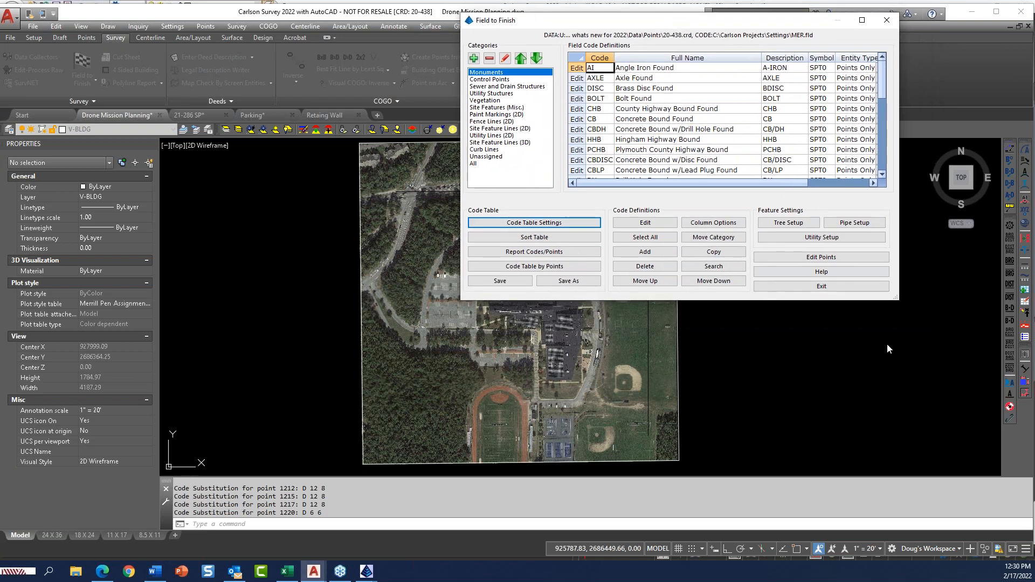
{"action": "left_click", "coordinate": [822, 287]}
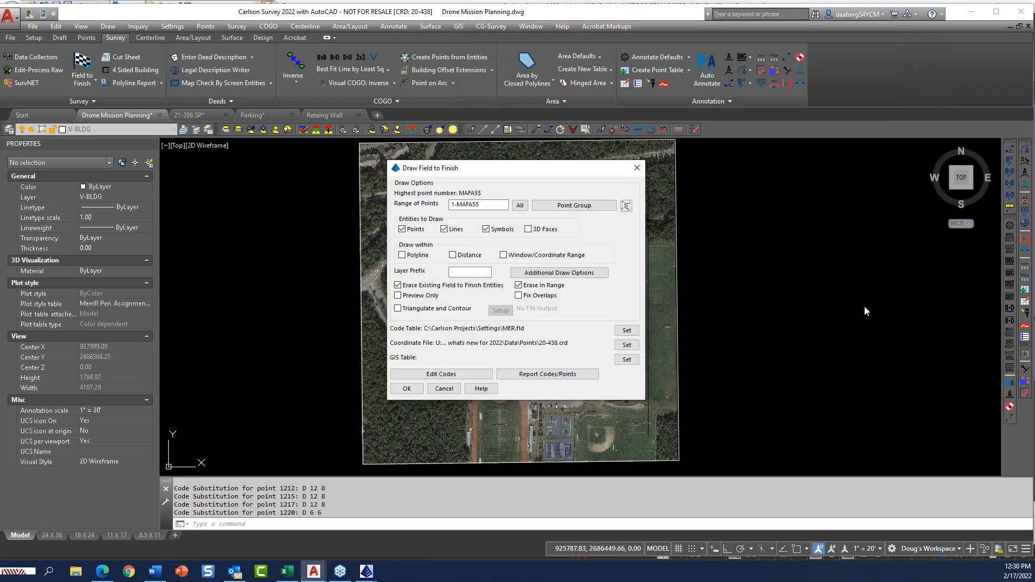
- Enable Triangulate and Contour for the Field to Finish drawing and set its triangulation file to EXISTING in the Surface folder
{"action": "mouse_move", "coordinate": [556, 174]}
{"action": "left_mouse_down"}
{"action": "mouse_move", "coordinate": [746, 138]}
{"action": "mouse_move", "coordinate": [790, 109]}
{"action": "left_mouse_up"}
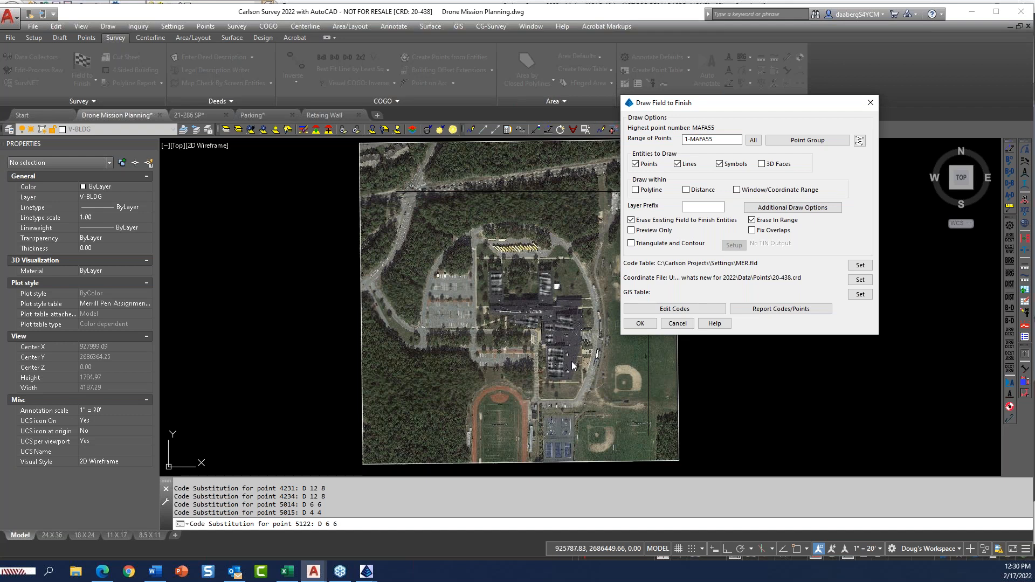
{"action": "left_click_drag", "start_coordinate": [806, 104], "coordinate": [815, 96]}
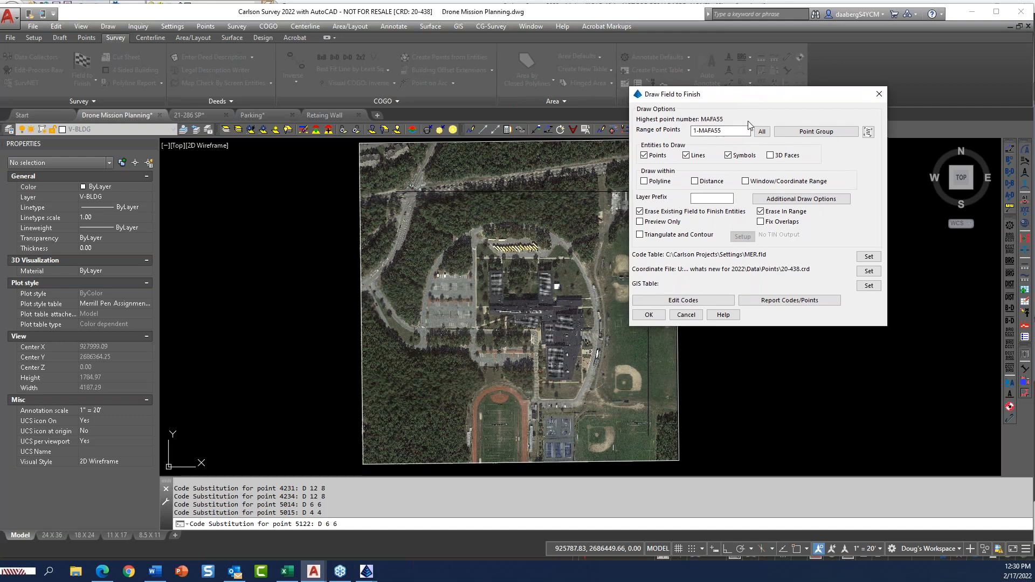
{"action": "left_click", "coordinate": [639, 235]}
{"action": "left_click", "coordinate": [743, 237]}
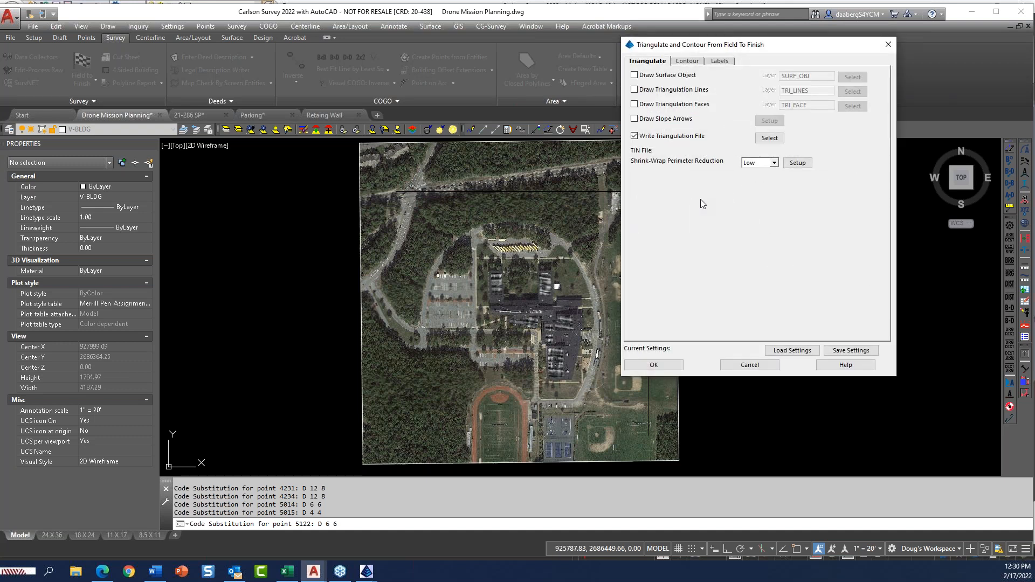
{"action": "left_click", "coordinate": [770, 138]}
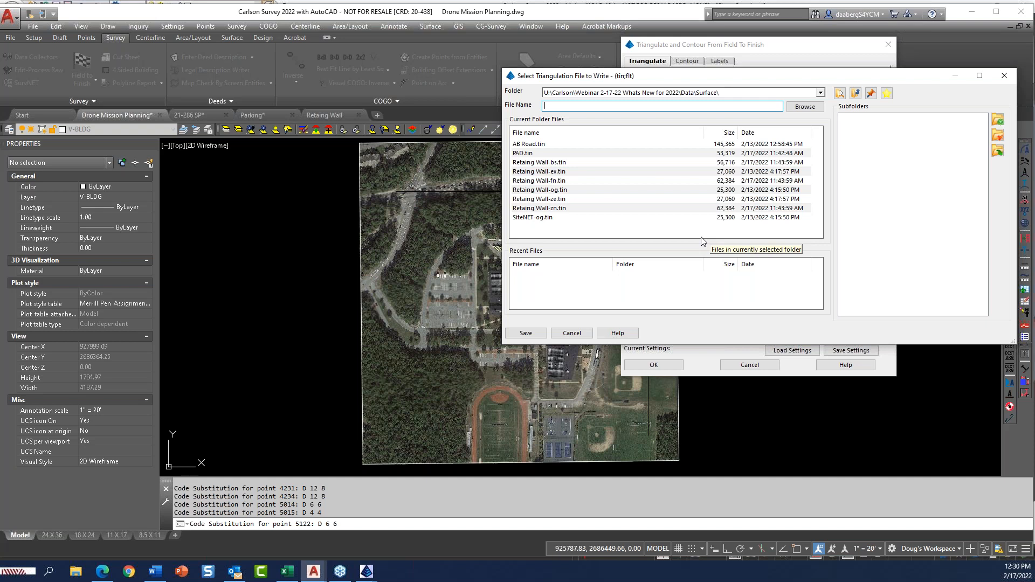
{"action": "type", "text": "EXISTING"}
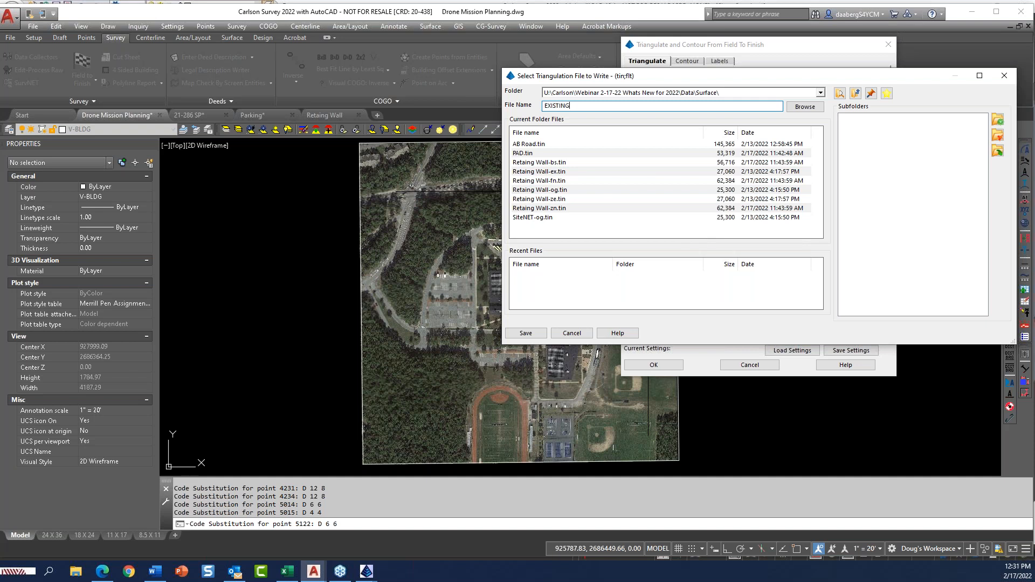
{"action": "left_click", "coordinate": [526, 332]}
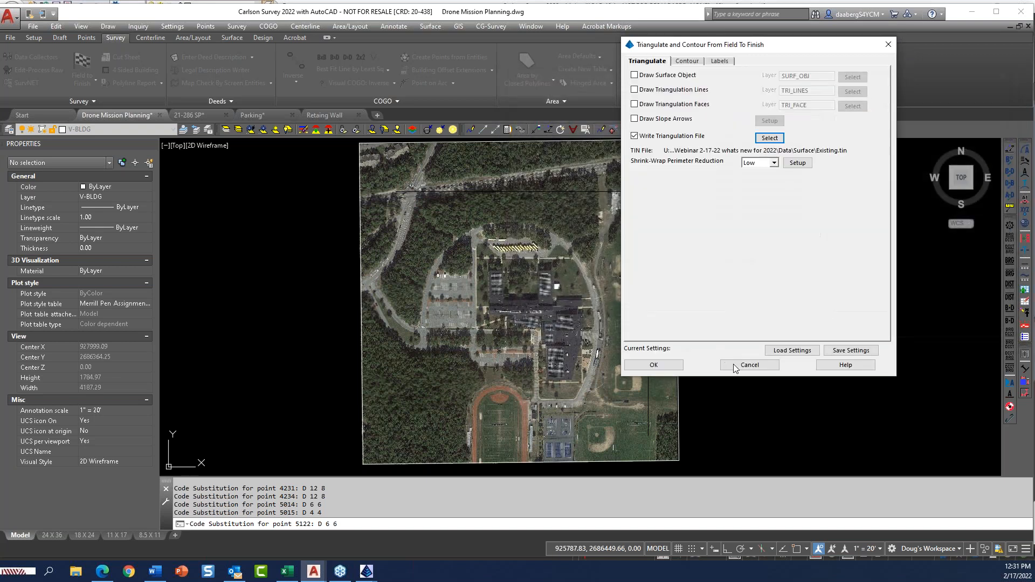
- Accept the contour settings and draw points 1-MAFA55 with Field to Finish, acknowledging the skipped linework
{"action": "left_click", "coordinate": [689, 61]}
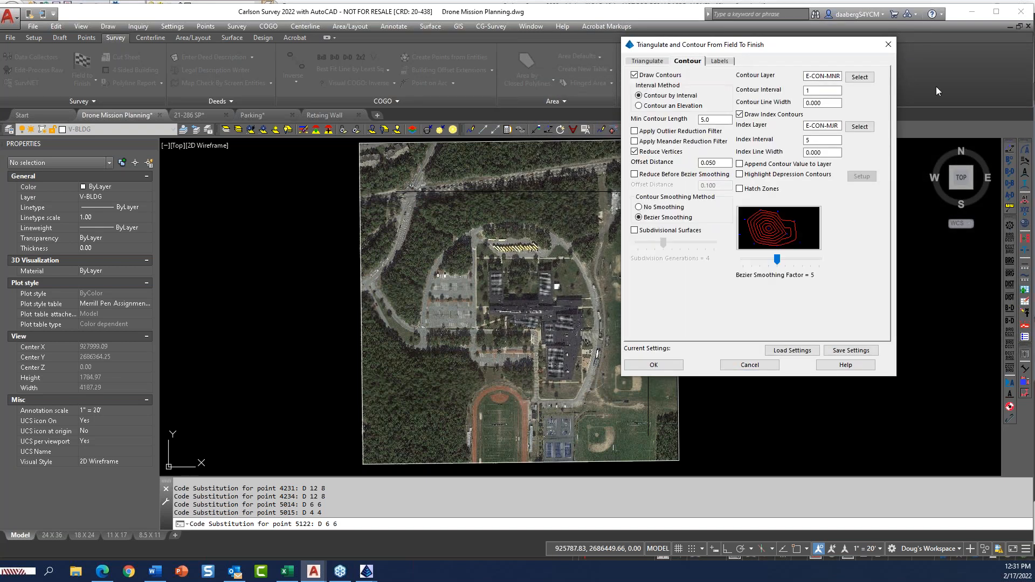
{"action": "left_click", "coordinate": [678, 366]}
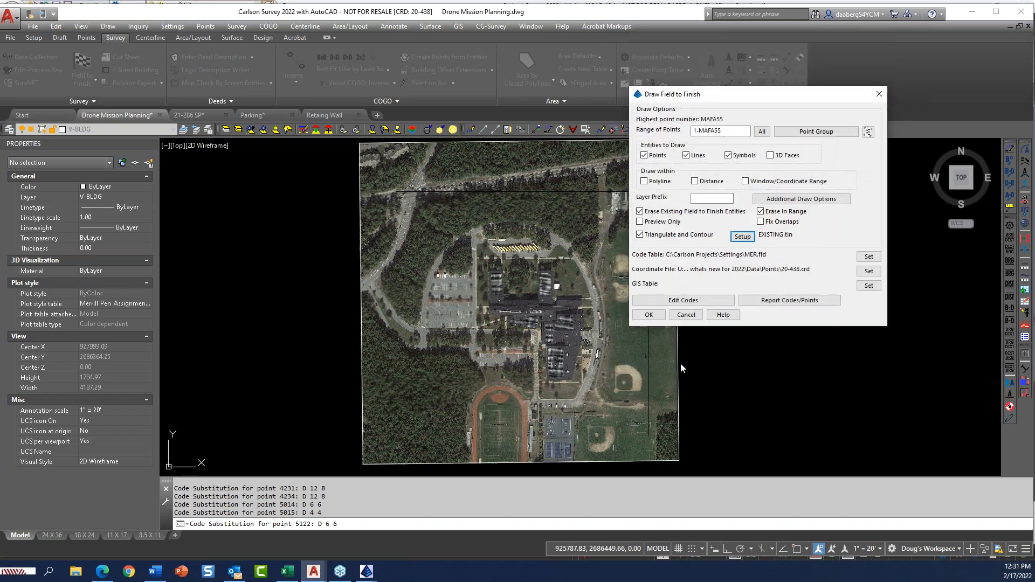
{"action": "left_click", "coordinate": [648, 316]}
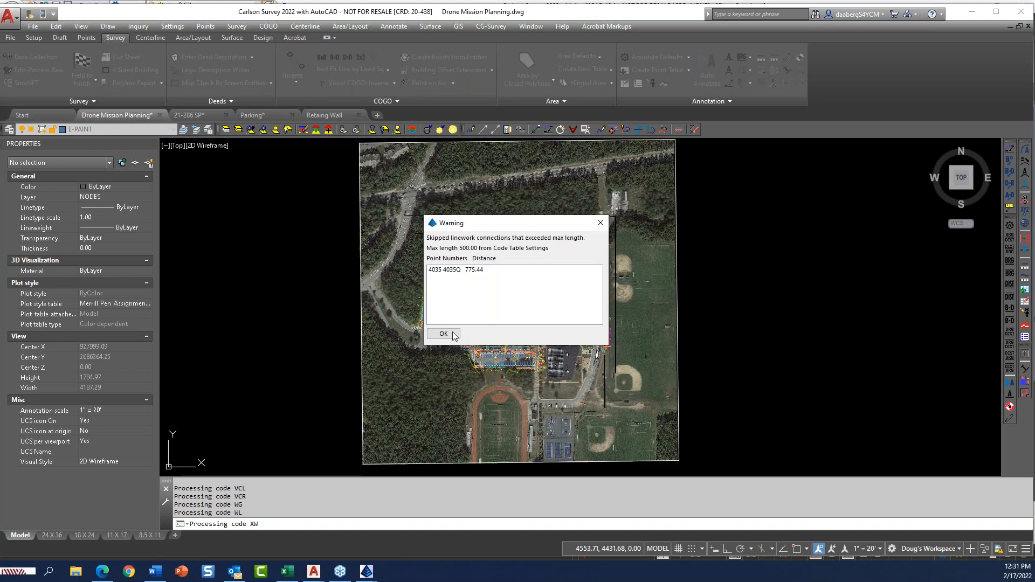
{"action": "left_click", "coordinate": [452, 333]}
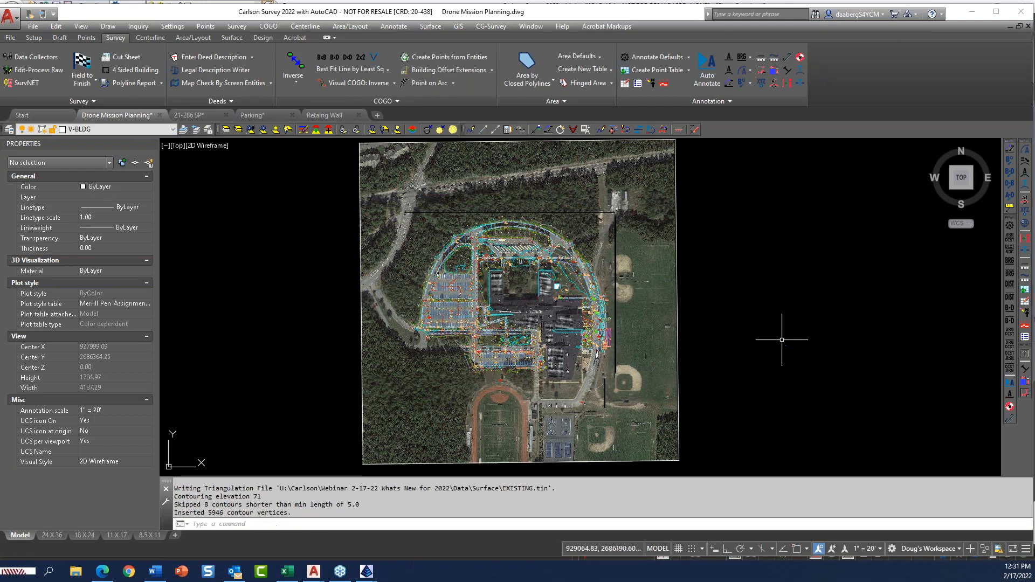
- Freeze the aerial image's layer GN-IMAGE by picking the image
{"action": "left_click", "coordinate": [263, 129]}
{"action": "left_click", "coordinate": [359, 197]}
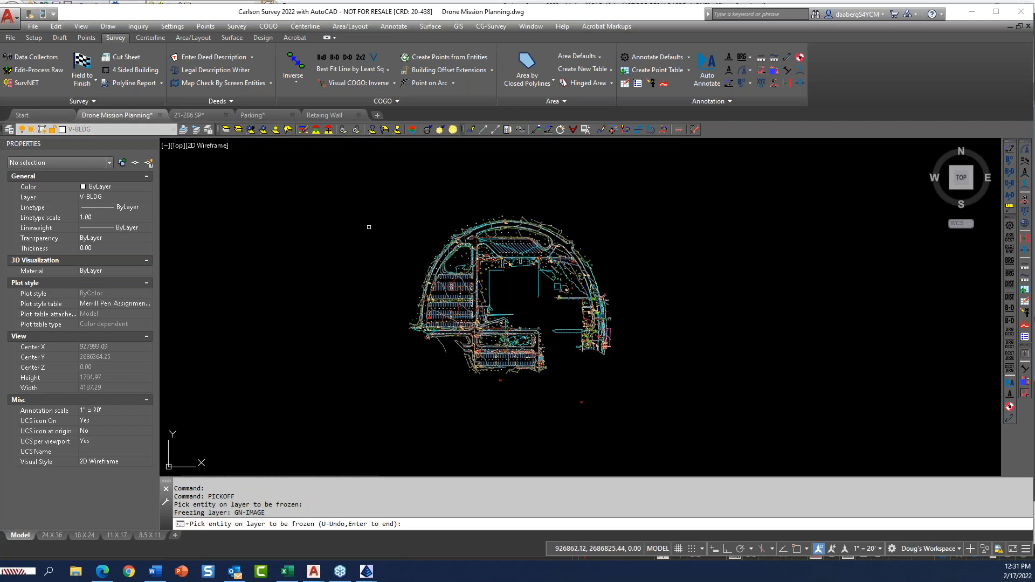
{"action": "scroll", "coordinate": [498, 237], "scroll_direction": "up", "scroll_amount": 8}
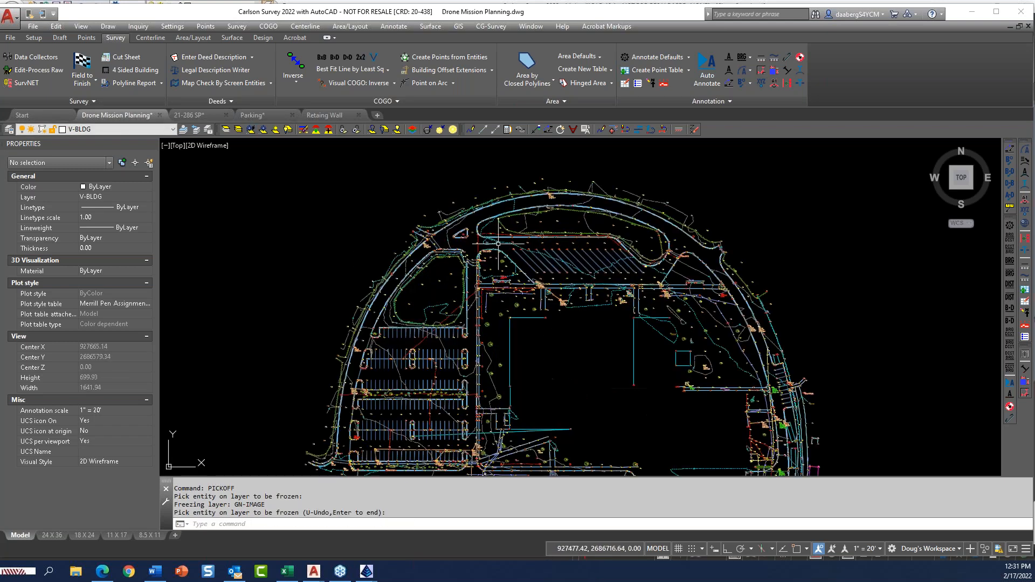
- Examine the drawn linework, symbols and contours across the driveway, parking lots and building, including the contour near the concrete pad
{"action": "middle_click_drag", "start_coordinate": [558, 255], "coordinate": [516, 269]}
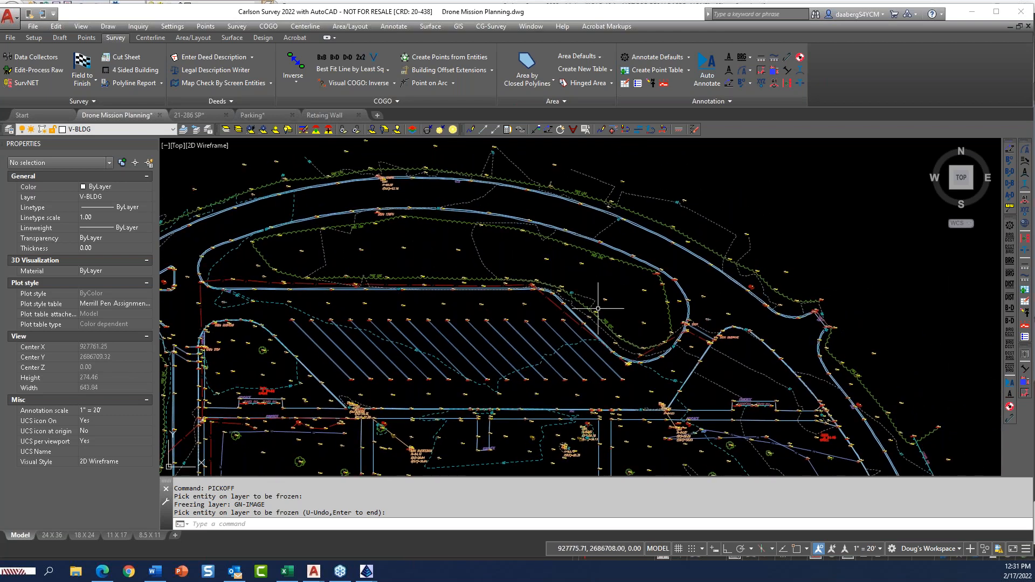
{"action": "mouse_move", "coordinate": [603, 303]}
{"action": "middle_mouse_down"}
{"action": "mouse_move", "coordinate": [597, 264]}
{"action": "mouse_move", "coordinate": [475, 256]}
{"action": "middle_mouse_up"}
{"action": "middle_click_drag", "start_coordinate": [627, 323], "coordinate": [469, 256]}
{"action": "middle_click_drag", "start_coordinate": [541, 351], "coordinate": [488, 295]}
{"action": "scroll", "coordinate": [488, 295], "scroll_direction": "down", "scroll_amount": 2}
{"action": "middle_click_drag", "start_coordinate": [490, 354], "coordinate": [474, 254]}
{"action": "middle_click_drag", "start_coordinate": [487, 345], "coordinate": [497, 264]}
{"action": "mouse_move", "coordinate": [422, 424]}
{"action": "middle_mouse_down"}
{"action": "mouse_move", "coordinate": [590, 289]}
{"action": "mouse_move", "coordinate": [660, 289]}
{"action": "mouse_move", "coordinate": [762, 313]}
{"action": "middle_mouse_up"}
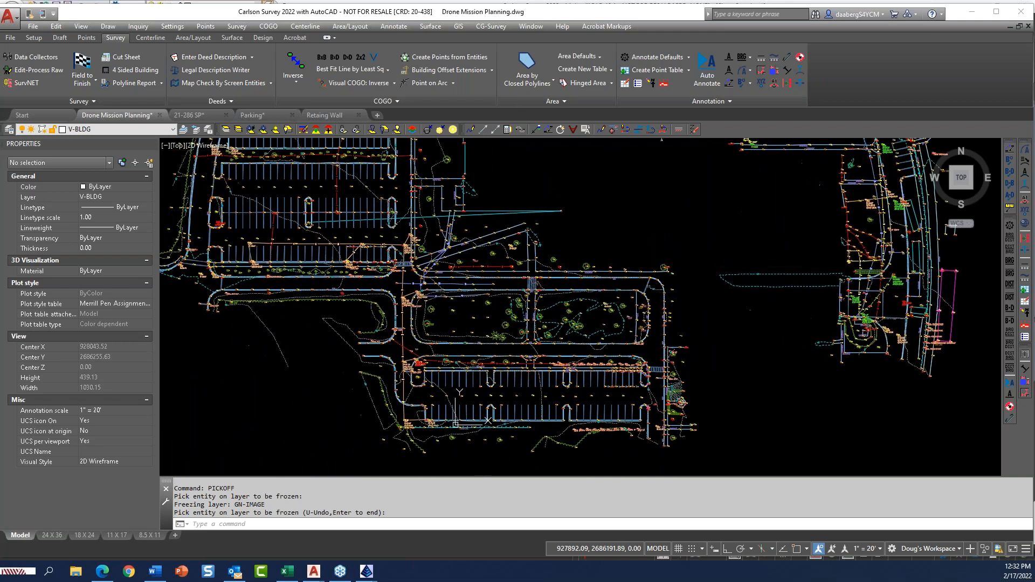
{"action": "middle_click_drag", "start_coordinate": [476, 259], "coordinate": [638, 360]}
{"action": "middle_click_drag", "start_coordinate": [521, 237], "coordinate": [506, 374]}
{"action": "middle_click_drag", "start_coordinate": [503, 268], "coordinate": [489, 315]}
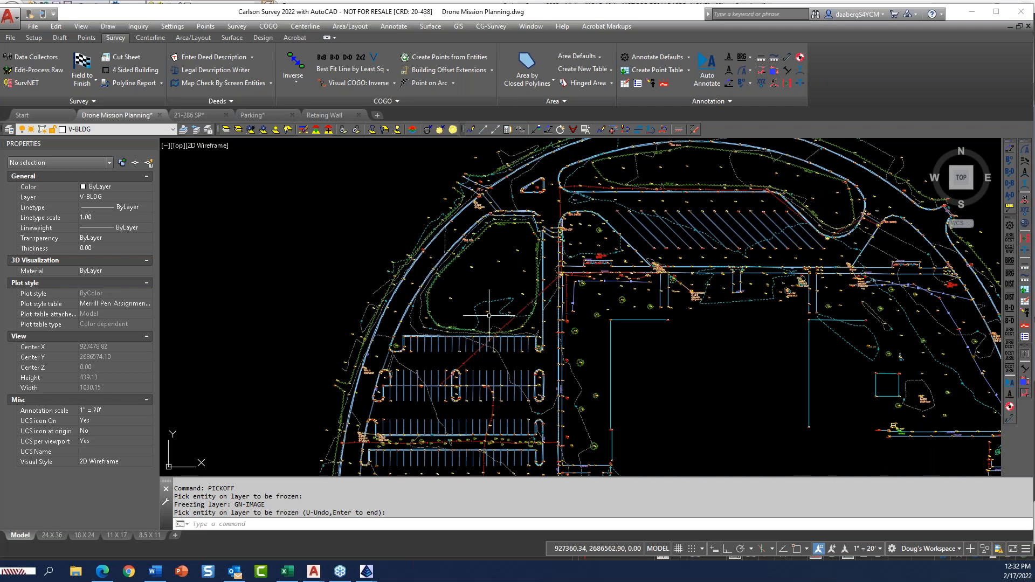
{"action": "scroll", "coordinate": [485, 316], "scroll_direction": "down", "scroll_amount": 3}
{"action": "mouse_move", "coordinate": [575, 378]}
{"action": "middle_mouse_down"}
{"action": "mouse_move", "coordinate": [398, 271]}
{"action": "mouse_move", "coordinate": [414, 285]}
{"action": "middle_mouse_up"}
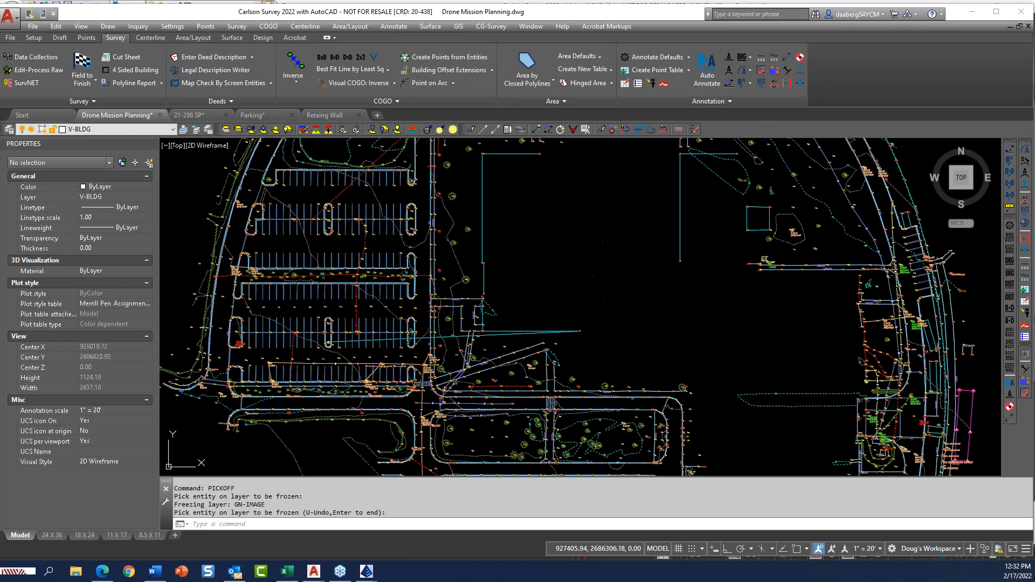
{"action": "scroll", "coordinate": [383, 340], "scroll_direction": "up", "scroll_amount": 8}
{"action": "middle_click_drag", "start_coordinate": [506, 317], "coordinate": [502, 385]}
{"action": "scroll", "coordinate": [634, 383], "scroll_direction": "up", "scroll_amount": 6}
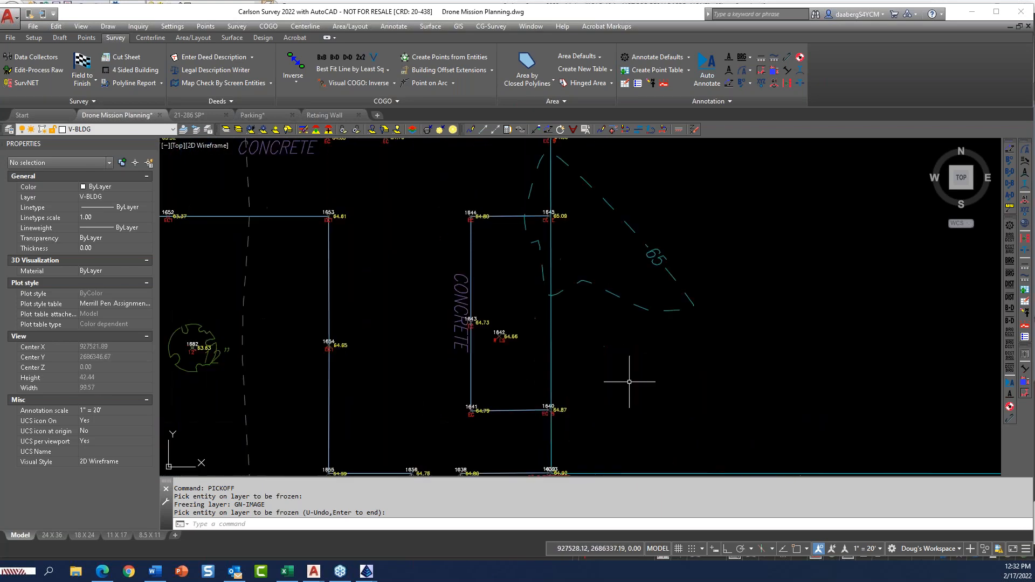
{"action": "scroll", "coordinate": [614, 365], "scroll_direction": "up", "scroll_amount": 2}
{"action": "scroll", "coordinate": [606, 363], "scroll_direction": "down", "scroll_amount": 2}
{"action": "middle_click_drag", "start_coordinate": [604, 365], "coordinate": [608, 374]}
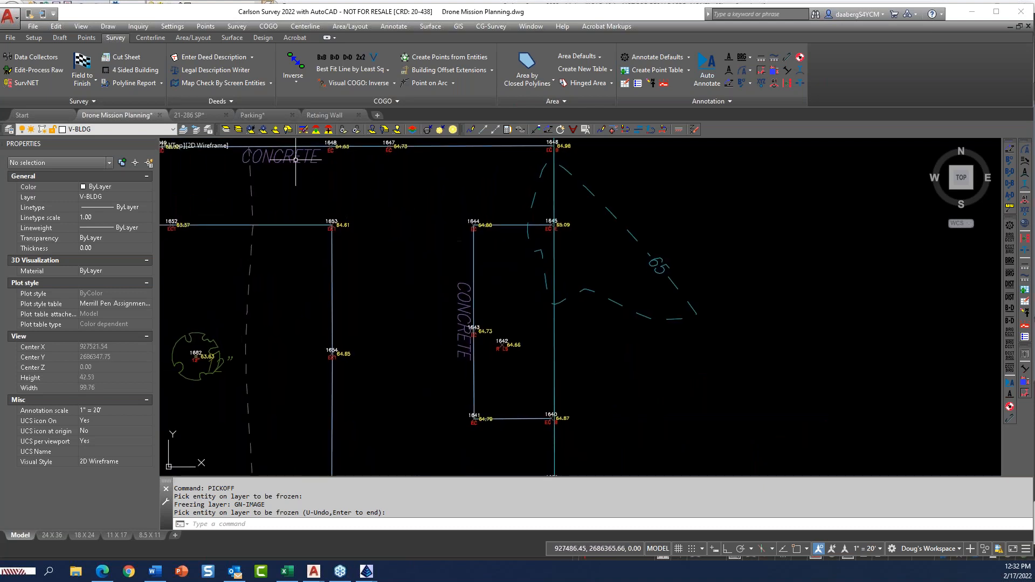
- Freeze the contour layers E-CON-MJR, E-CON-TXT and E-CON-MNR by picking the contours and the contour label
{"action": "left_click", "coordinate": [251, 132]}
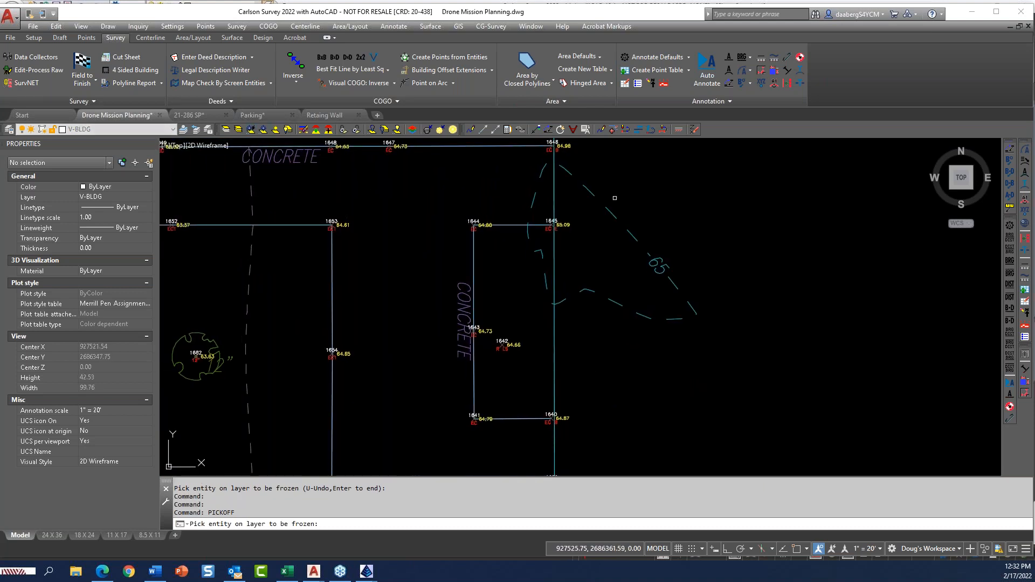
{"action": "left_click", "coordinate": [657, 263]}
{"action": "left_click", "coordinate": [656, 263]}
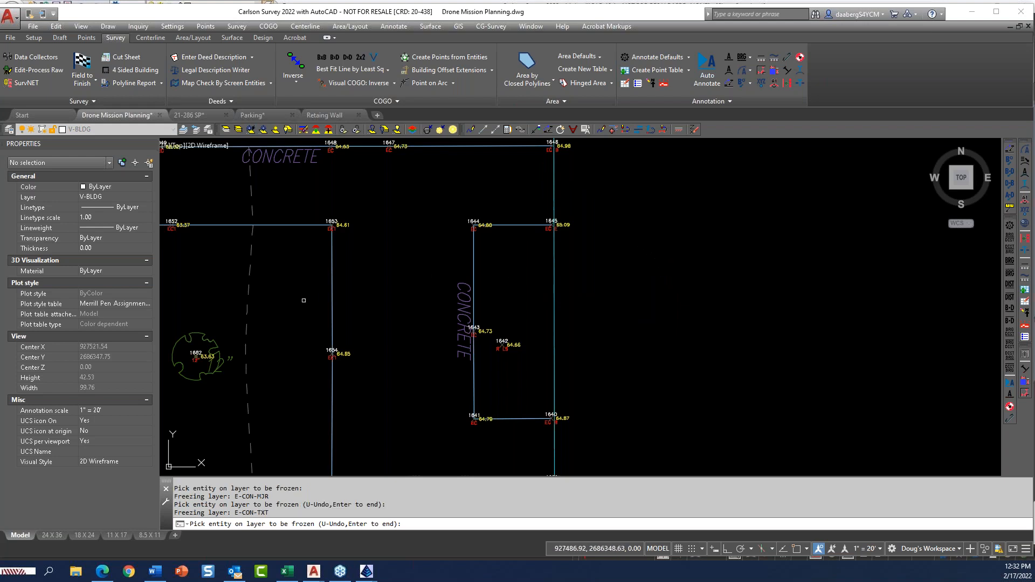
{"action": "left_click", "coordinate": [249, 289]}
{"action": "key", "text": "Return"}
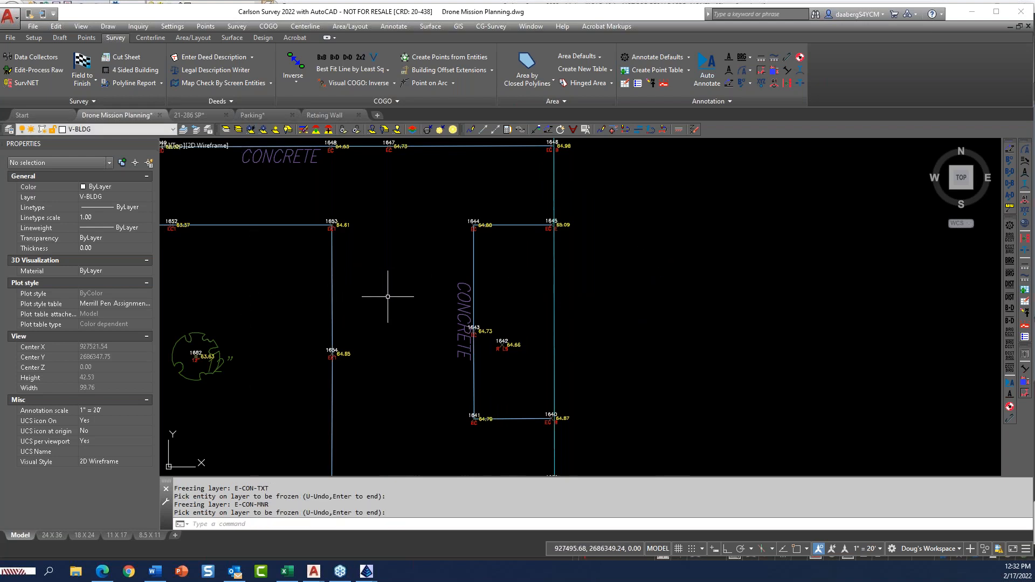
- Examine the OH (Offset Horiz) linework code in the Field to Finish special codes, leaving the settings unchanged
{"action": "scroll", "coordinate": [439, 295], "scroll_direction": "up", "scroll_amount": 2}
{"action": "middle_click_drag", "start_coordinate": [439, 296], "coordinate": [405, 242]}
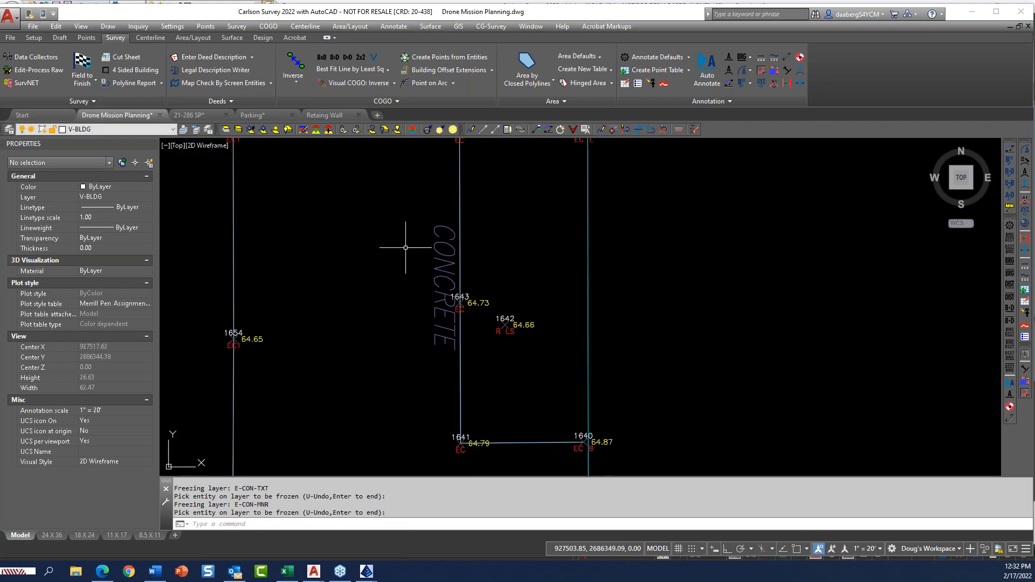
{"action": "scroll", "coordinate": [415, 254], "scroll_direction": "down", "scroll_amount": 2}
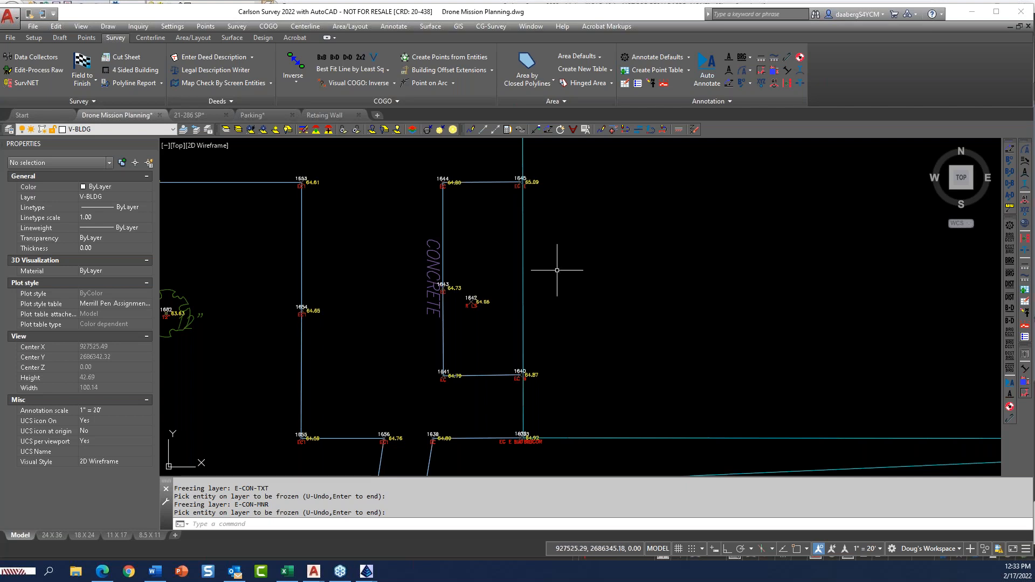
{"action": "left_click", "coordinate": [82, 73]}
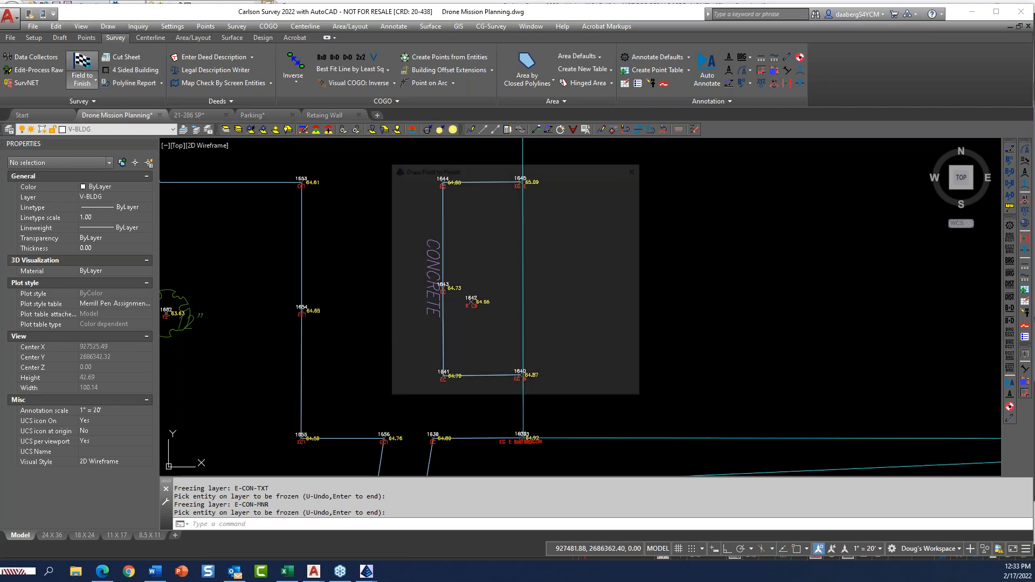
{"action": "left_click", "coordinate": [467, 373]}
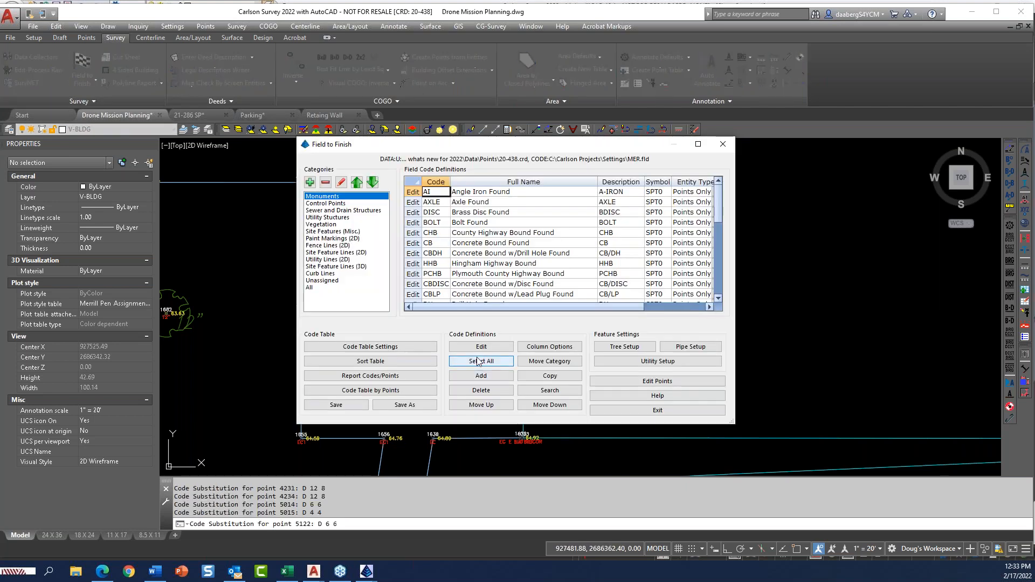
{"action": "left_click", "coordinate": [387, 349]}
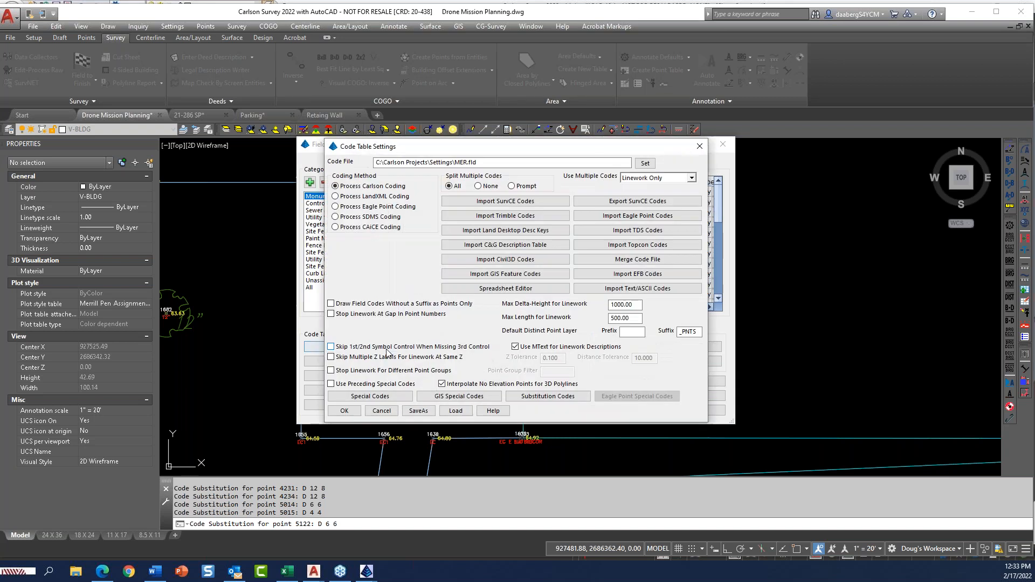
{"action": "left_click", "coordinate": [383, 396]}
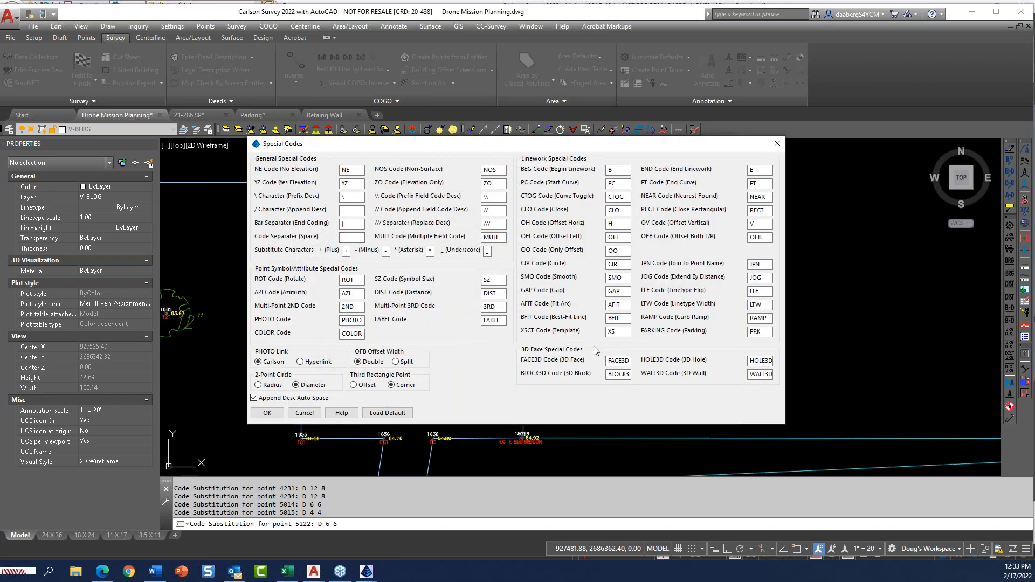
{"action": "left_click_drag", "start_coordinate": [580, 146], "coordinate": [570, 116]}
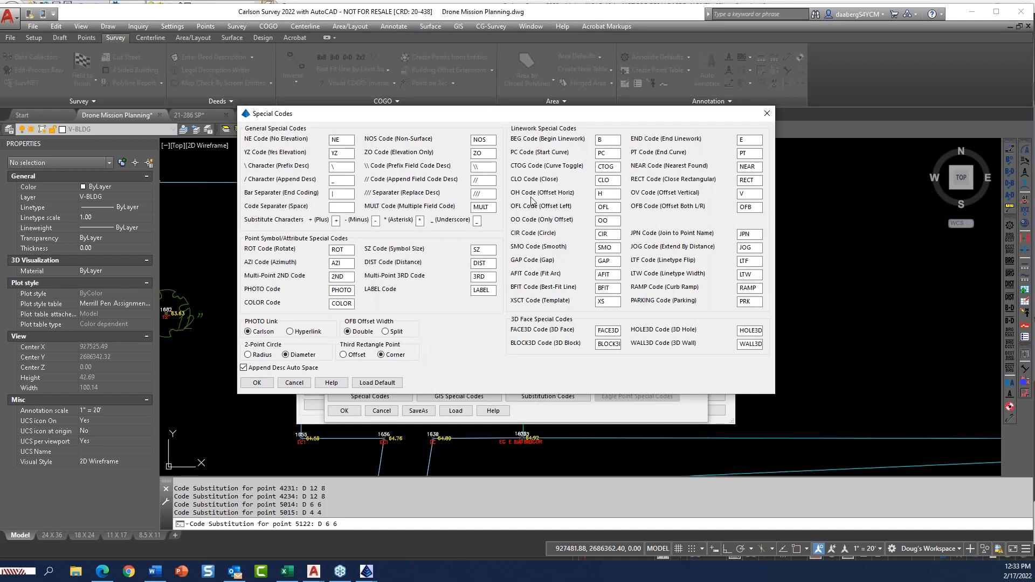
{"action": "left_click", "coordinate": [611, 195]}
{"action": "left_click", "coordinate": [294, 382]}
{"action": "left_click", "coordinate": [353, 413]}
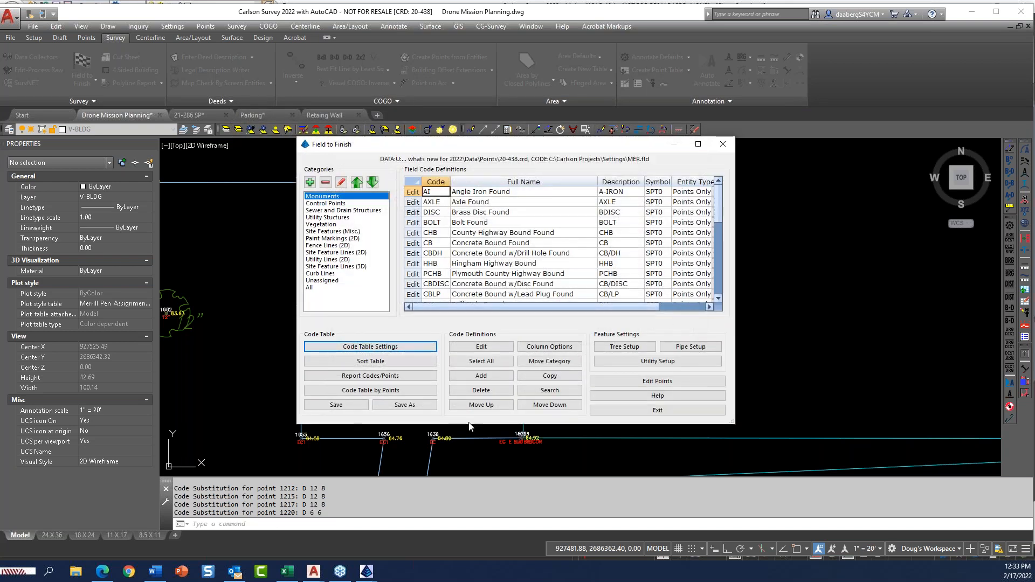
{"action": "left_click", "coordinate": [657, 410]}
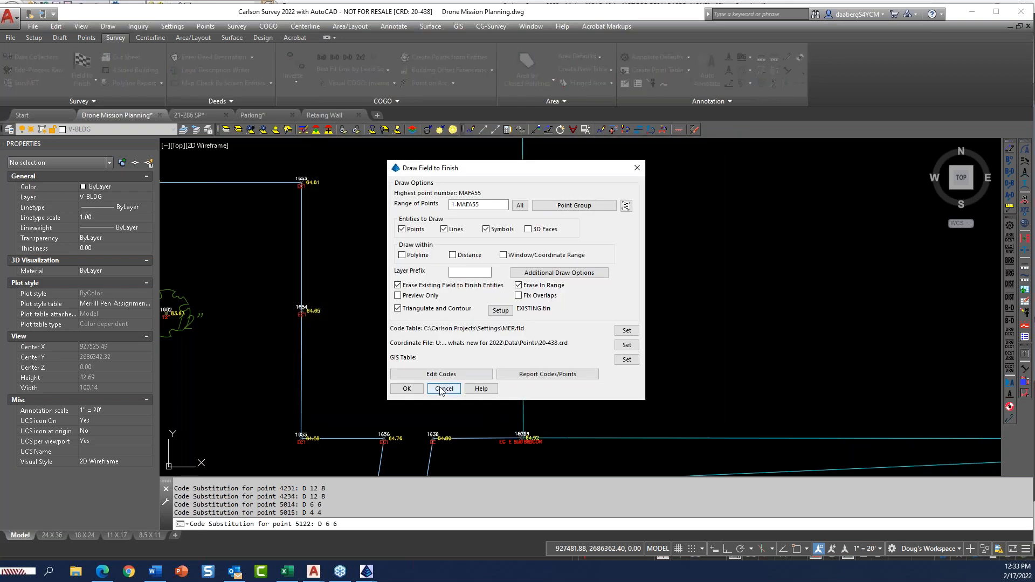
{"action": "left_click", "coordinate": [443, 389]}
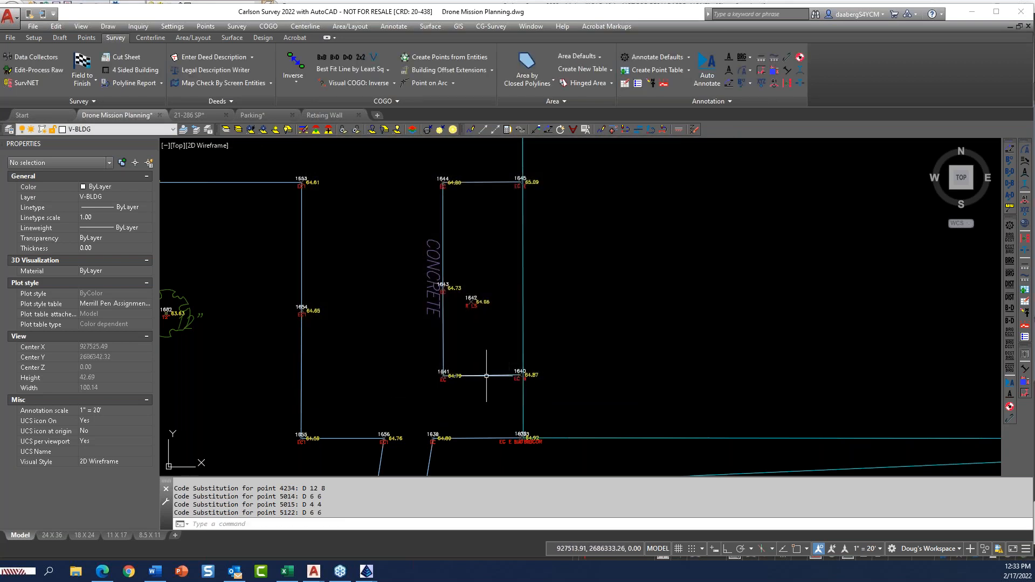
- Set the CRD file description of point 1640 at the concrete pad's corner to EC B H1 5
{"action": "scroll", "coordinate": [483, 370], "scroll_direction": "up", "scroll_amount": 2}
{"action": "scroll", "coordinate": [483, 370], "scroll_direction": "down", "scroll_amount": 3}
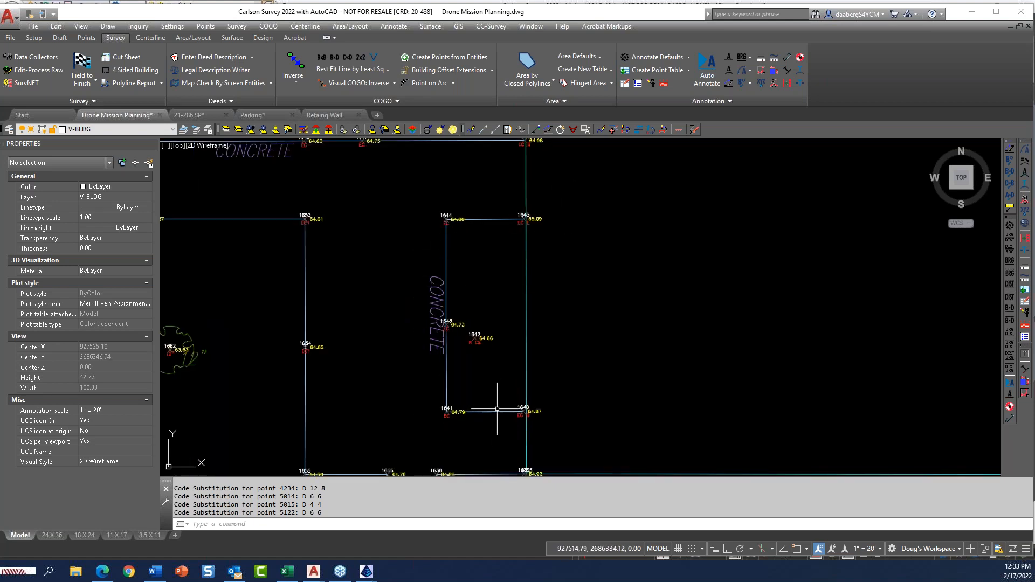
{"action": "left_click", "coordinate": [534, 412]}
{"action": "double_click", "coordinate": [534, 413]}
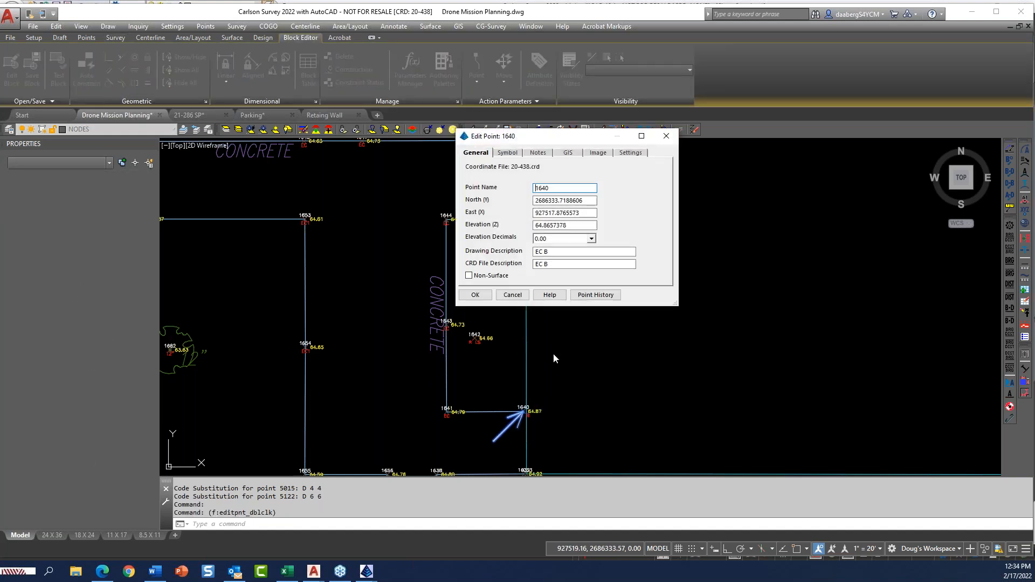
{"action": "left_click", "coordinate": [543, 265]}
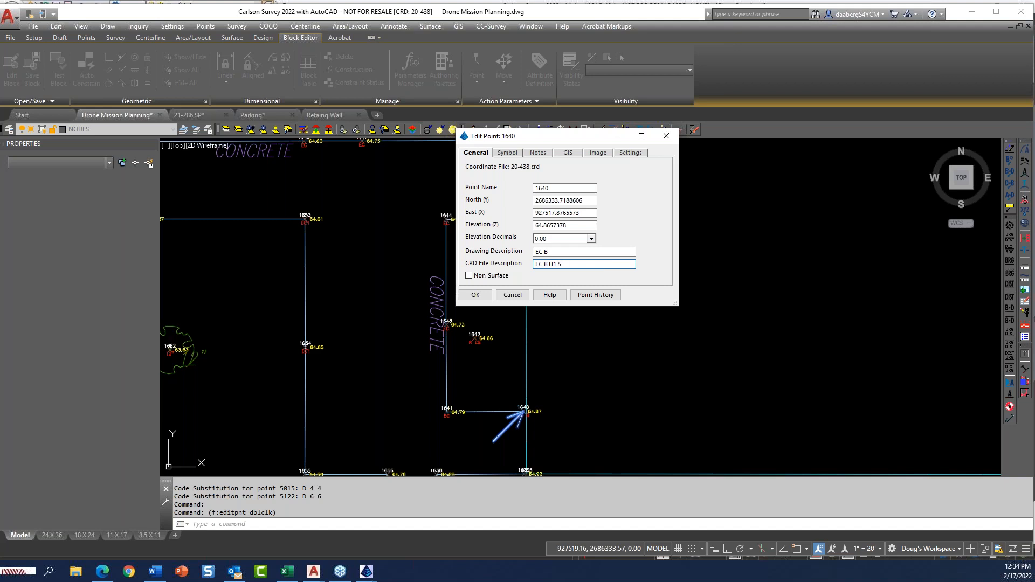
{"action": "left_click", "coordinate": [475, 294]}
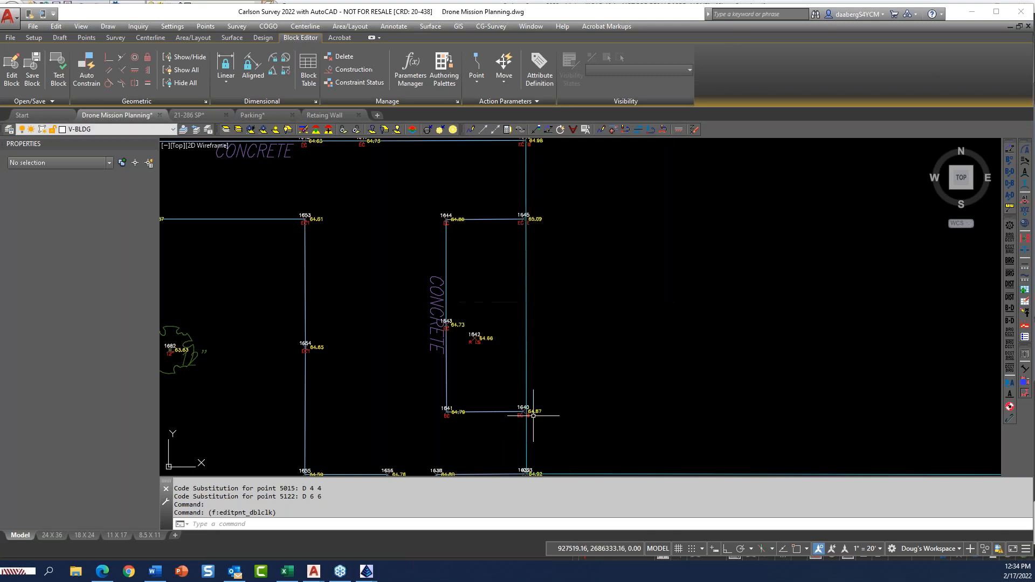
- Draw points 1640-1645 with Field to Finish and inspect the offset lines inside the concrete pad
{"action": "left_click", "coordinate": [82, 64]}
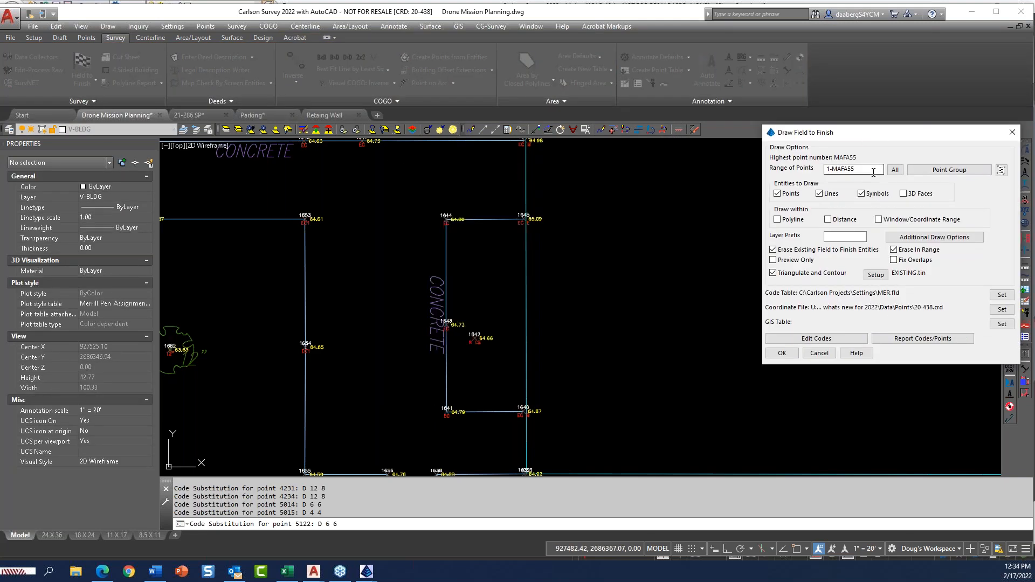
{"action": "type", "text": "1640-1645"}
{"action": "left_click", "coordinate": [781, 353]}
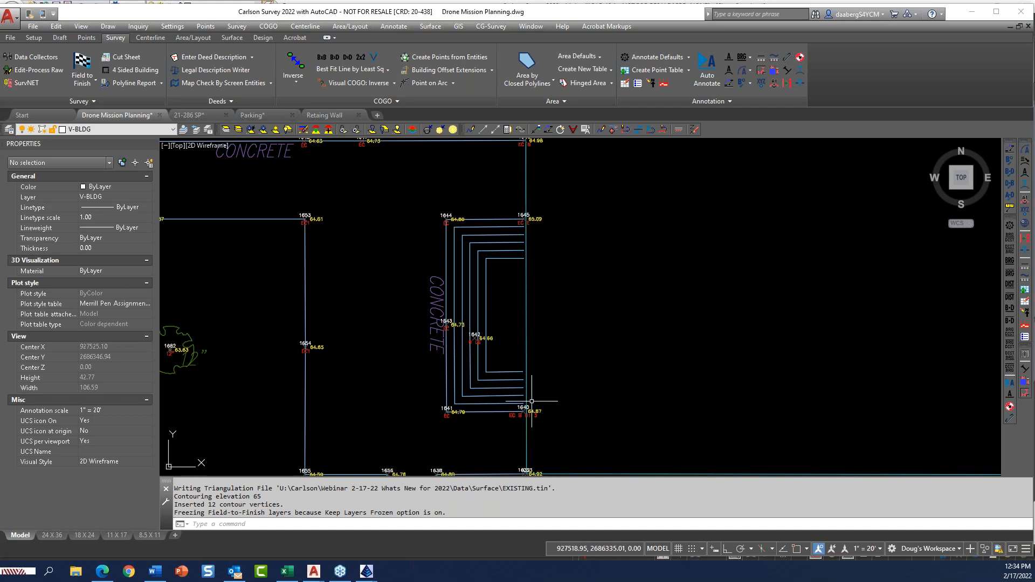
{"action": "scroll", "coordinate": [574, 378], "scroll_direction": "down", "scroll_amount": 2}
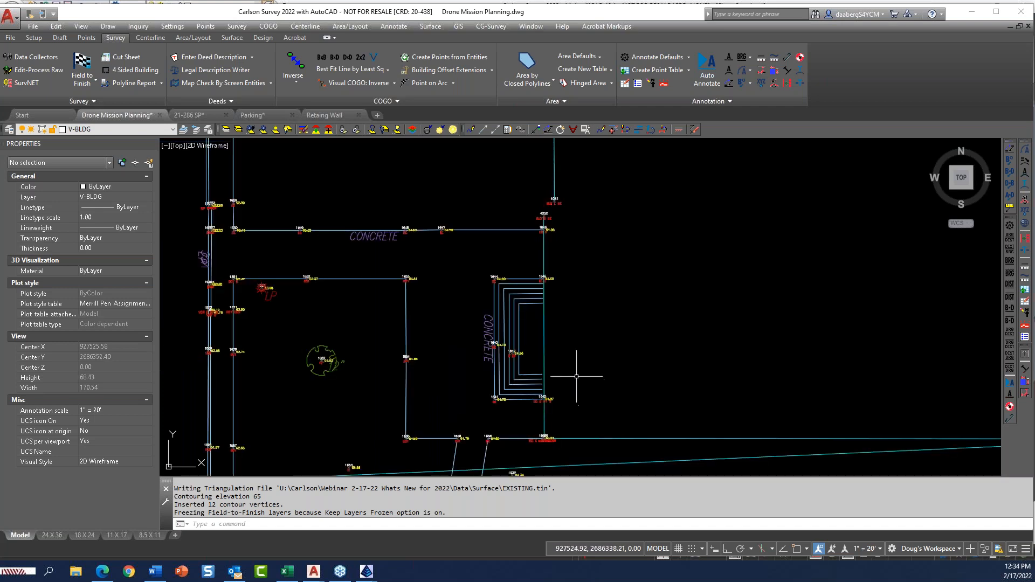
{"action": "scroll", "coordinate": [568, 372], "scroll_direction": "up", "scroll_amount": 2}
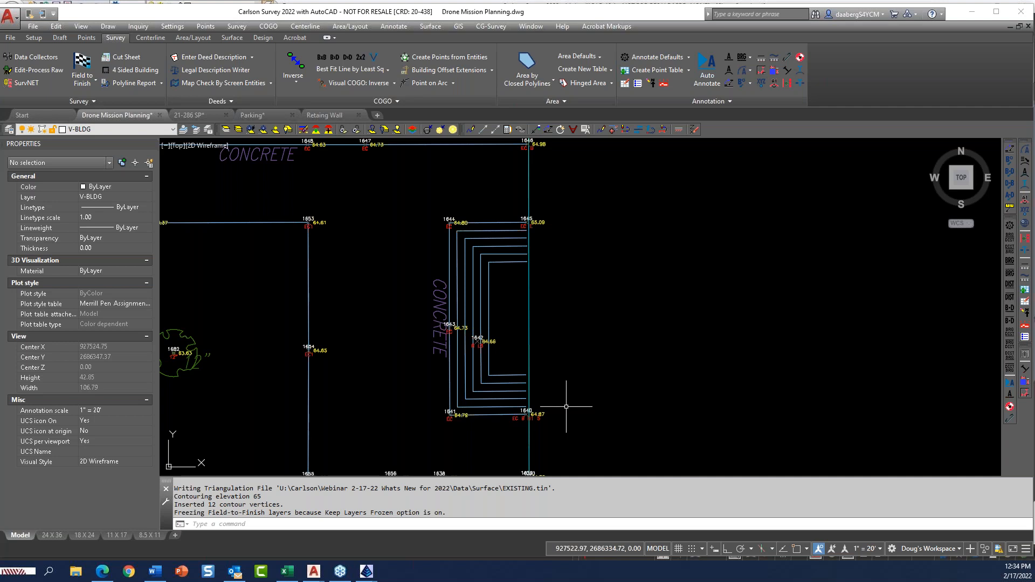
{"action": "middle_click_drag", "start_coordinate": [565, 408], "coordinate": [527, 405]}
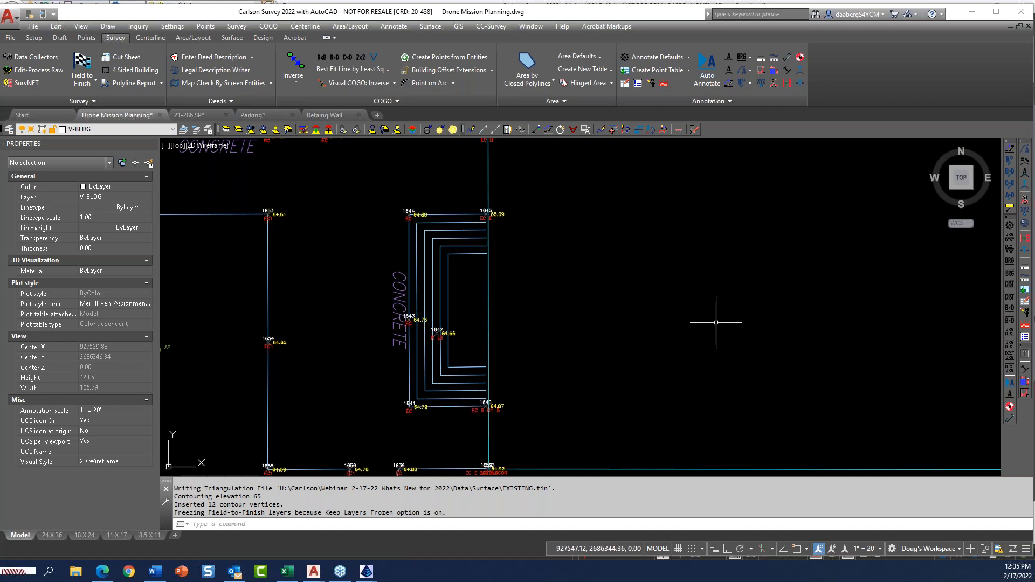
{"action": "left_click", "coordinate": [570, 297]}
{"action": "left_click", "coordinate": [612, 286]}
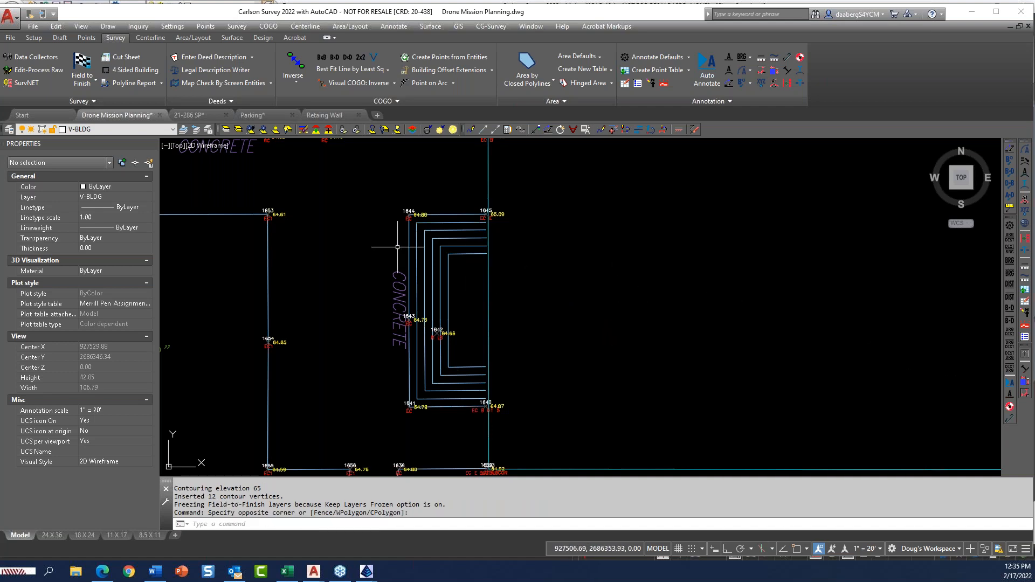
- Switch to the 21-286 SP drawing's model space and bring Road B and its cul-de-sac into view
{"action": "left_click", "coordinate": [197, 119]}
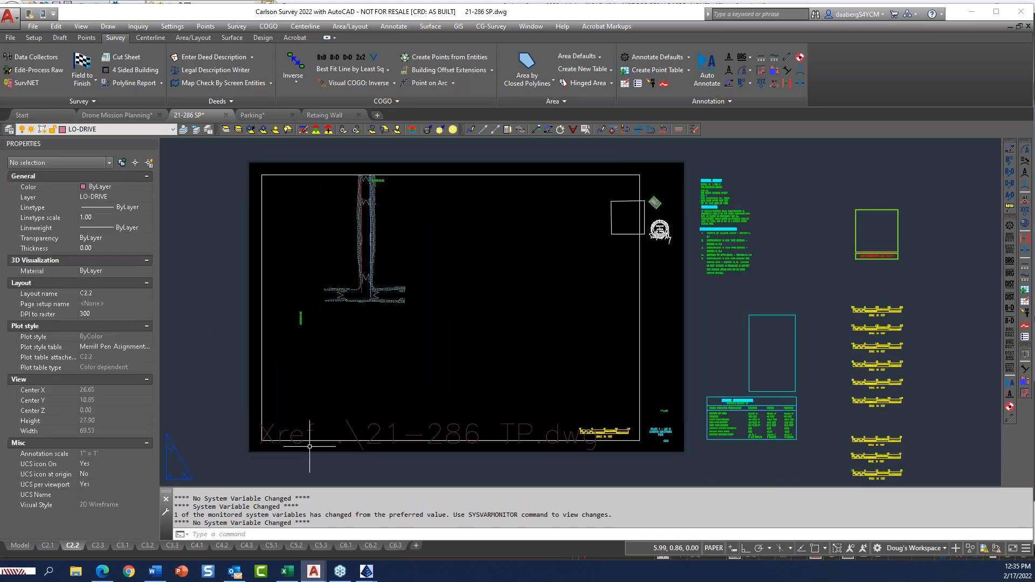
{"action": "left_click", "coordinate": [19, 549]}
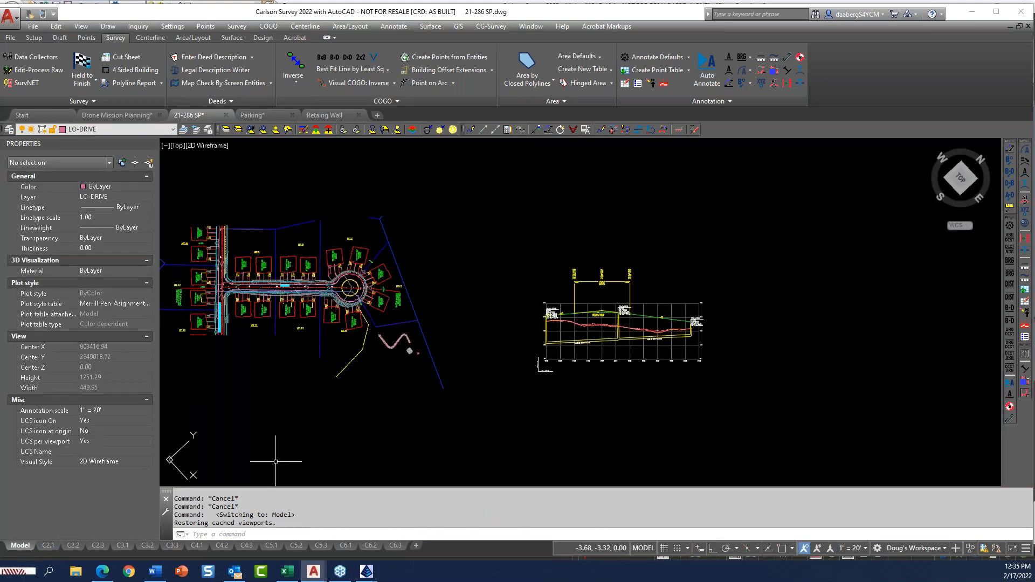
{"action": "middle_click_drag", "start_coordinate": [392, 427], "coordinate": [718, 456]}
{"action": "scroll", "coordinate": [622, 320], "scroll_direction": "up", "scroll_amount": 8}
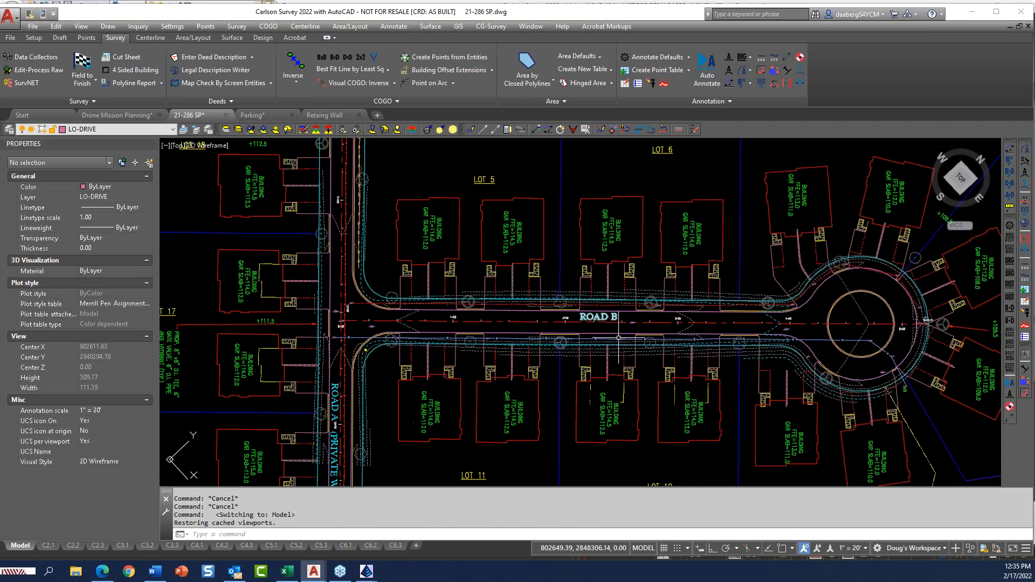
{"action": "scroll", "coordinate": [604, 359], "scroll_direction": "down", "scroll_amount": 1}
{"action": "middle_click_drag", "start_coordinate": [632, 364], "coordinate": [608, 351]}
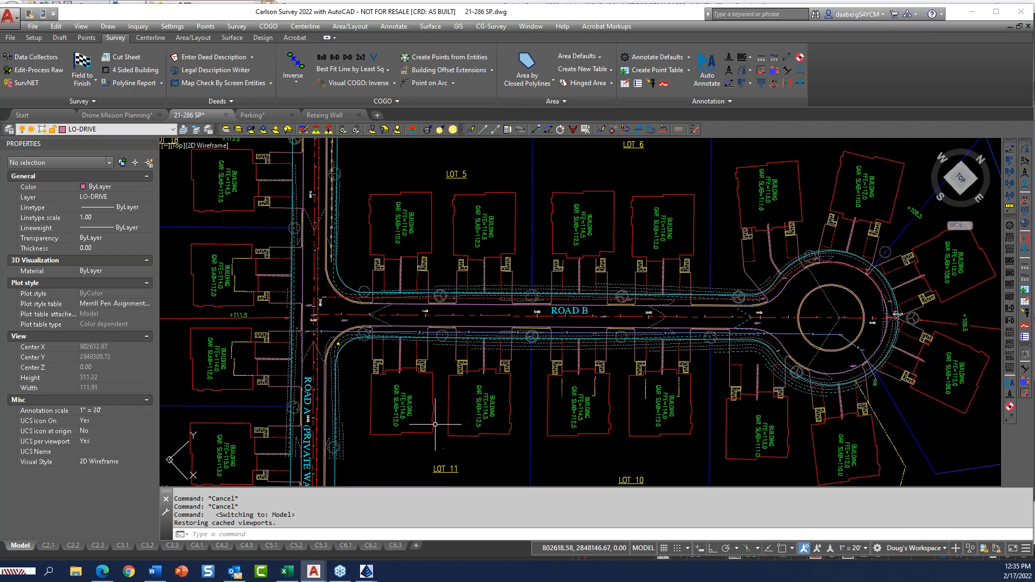
- Open the Field to Finish code table CSW-2022.fld for editing and list the Sewer and Drain Structures codes
{"action": "left_click", "coordinate": [86, 81]}
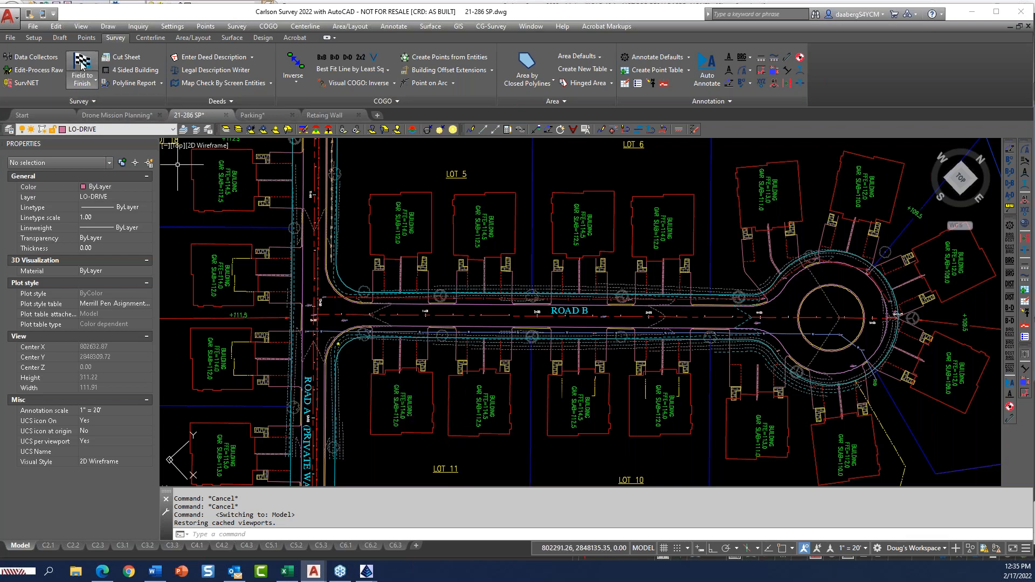
{"action": "mouse_move", "coordinate": [514, 173]}
{"action": "left_mouse_down"}
{"action": "mouse_move", "coordinate": [723, 71]}
{"action": "mouse_move", "coordinate": [742, 41]}
{"action": "left_mouse_up"}
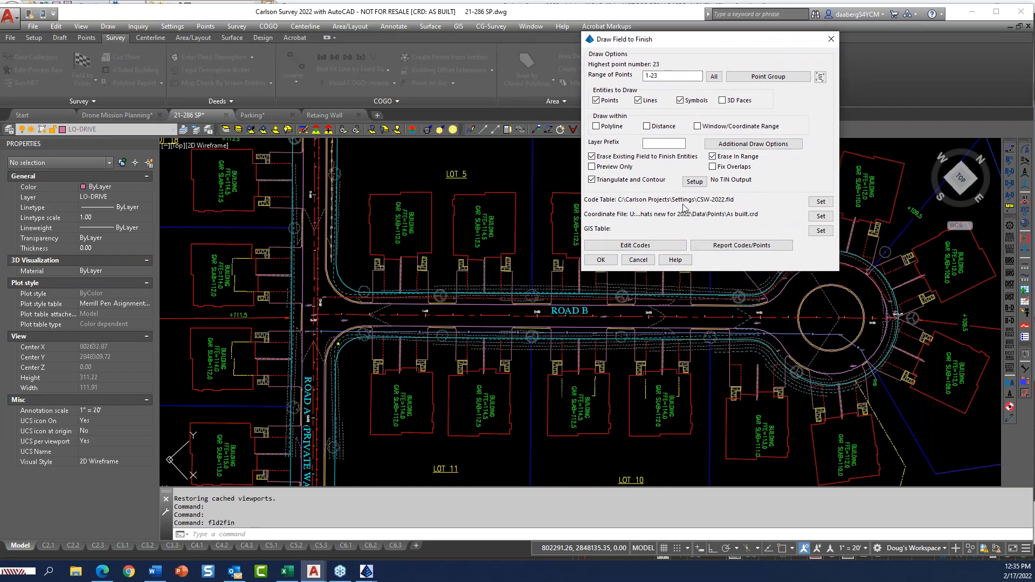
{"action": "left_click", "coordinate": [636, 246]}
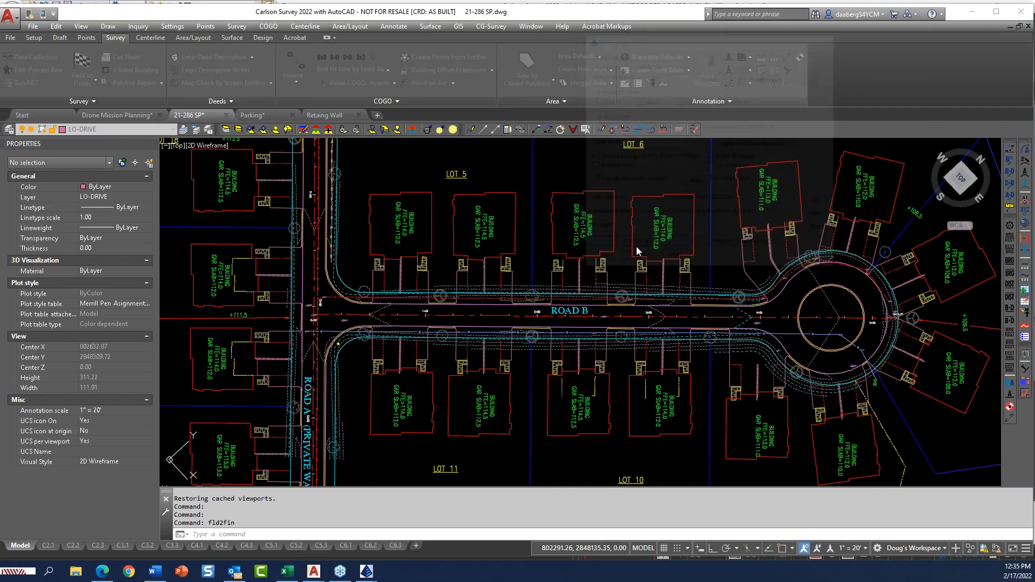
{"action": "left_click_drag", "start_coordinate": [641, 139], "coordinate": [797, 11]}
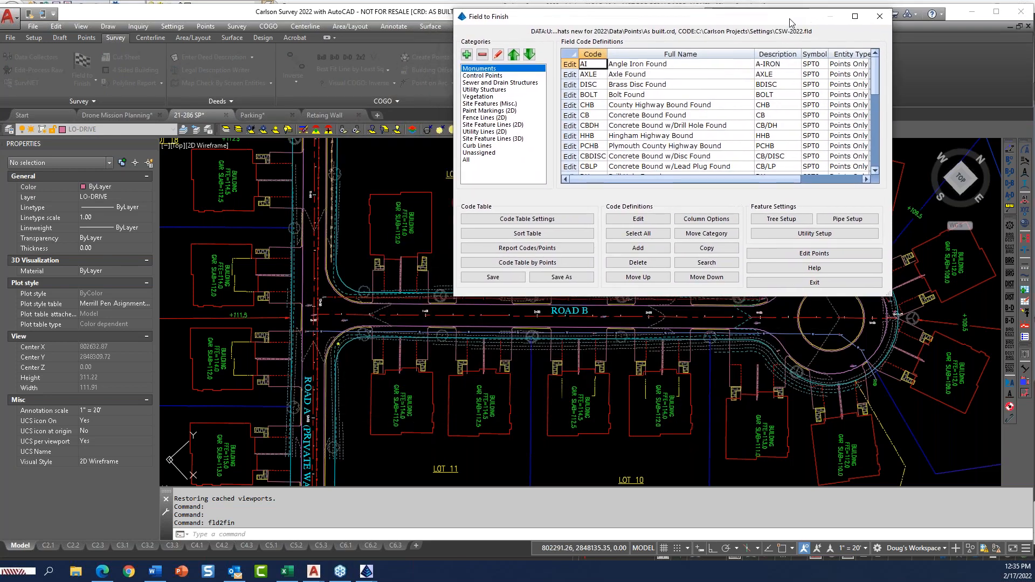
{"action": "left_click", "coordinate": [491, 83]}
{"action": "scroll", "coordinate": [667, 146], "scroll_direction": "down", "scroll_amount": 4}
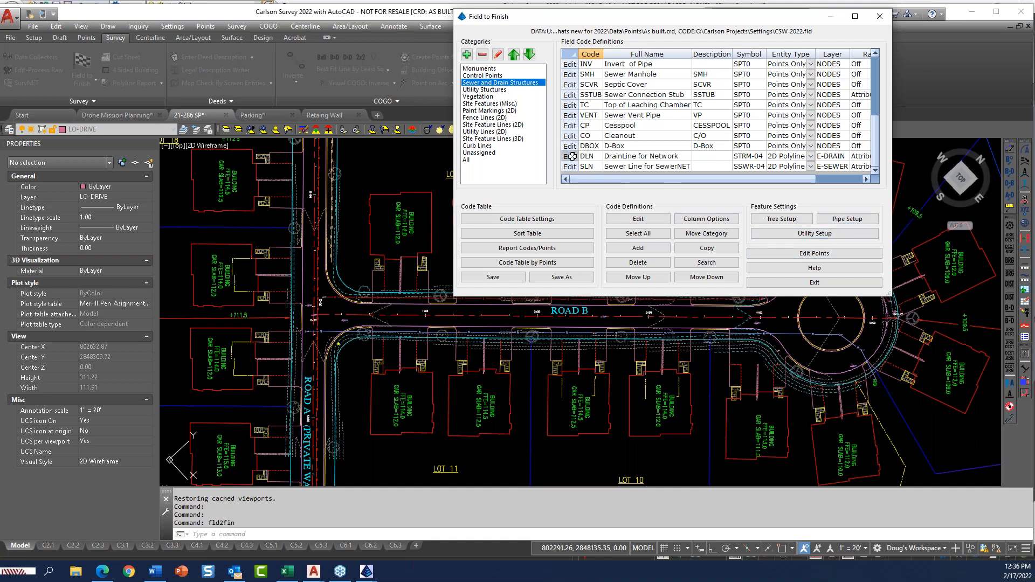
- Check the Feature Type options of the DLN drain line code, keep Pipe, and accept the definition
{"action": "left_click", "coordinate": [573, 156]}
{"action": "left_click", "coordinate": [572, 157]}
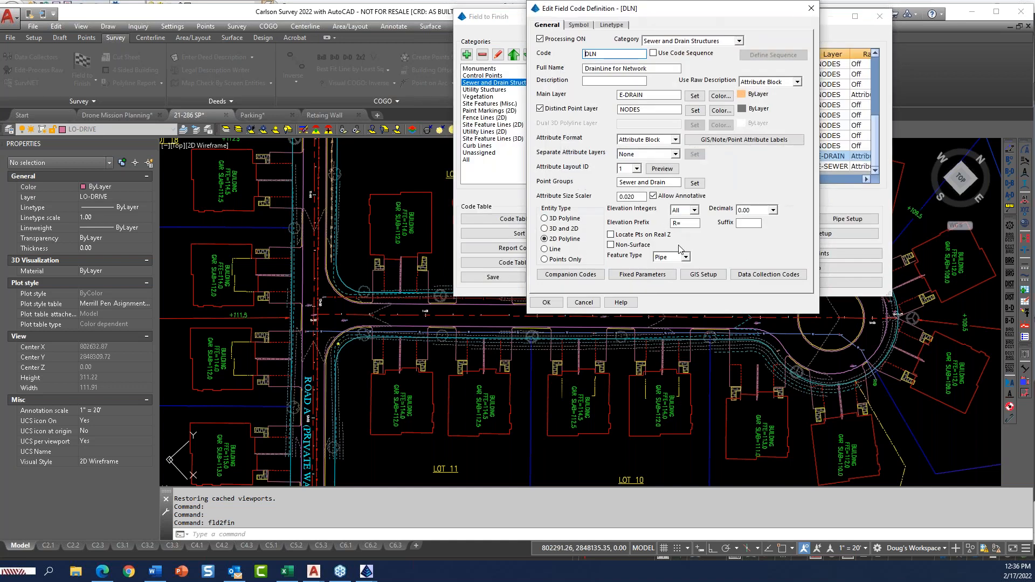
{"action": "left_click", "coordinate": [685, 257]}
{"action": "left_click", "coordinate": [689, 258]}
{"action": "left_click", "coordinate": [690, 258]}
{"action": "left_click", "coordinate": [548, 302]}
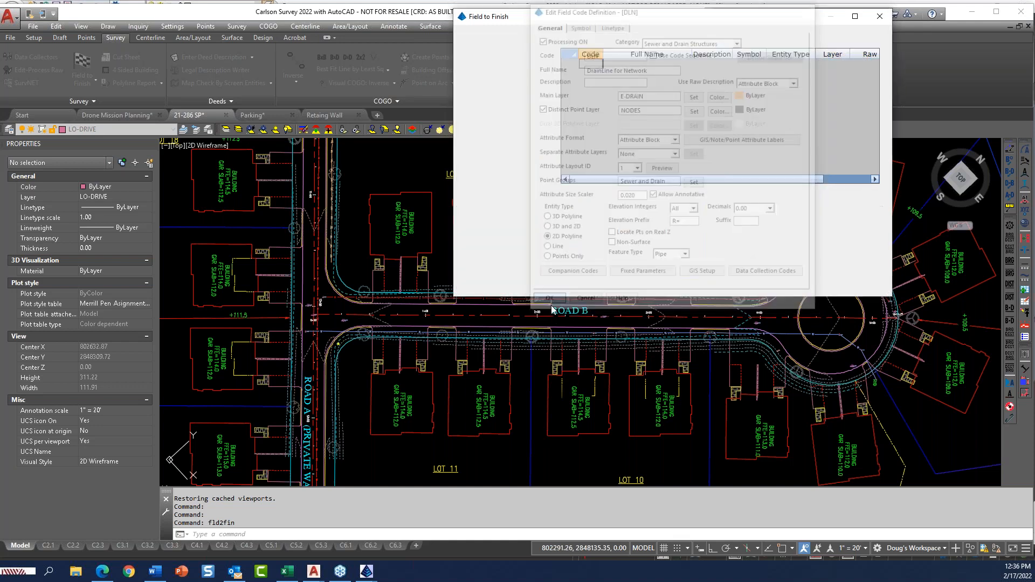
- Open the Field to Finish pipe setup and review the General process, pipe label and structure label settings
{"action": "left_click", "coordinate": [839, 222]}
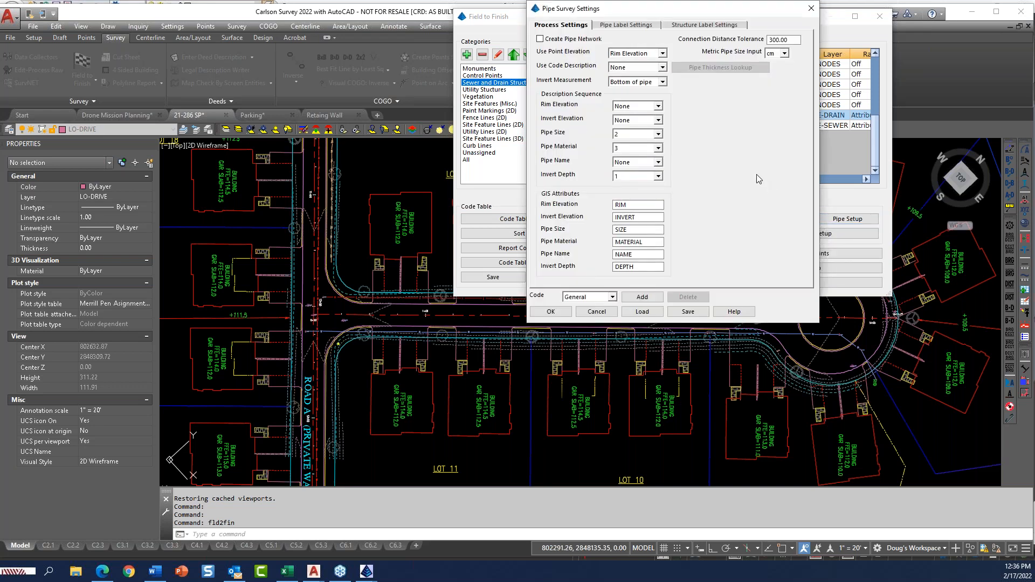
{"action": "left_click_drag", "start_coordinate": [710, 11], "coordinate": [716, 39]}
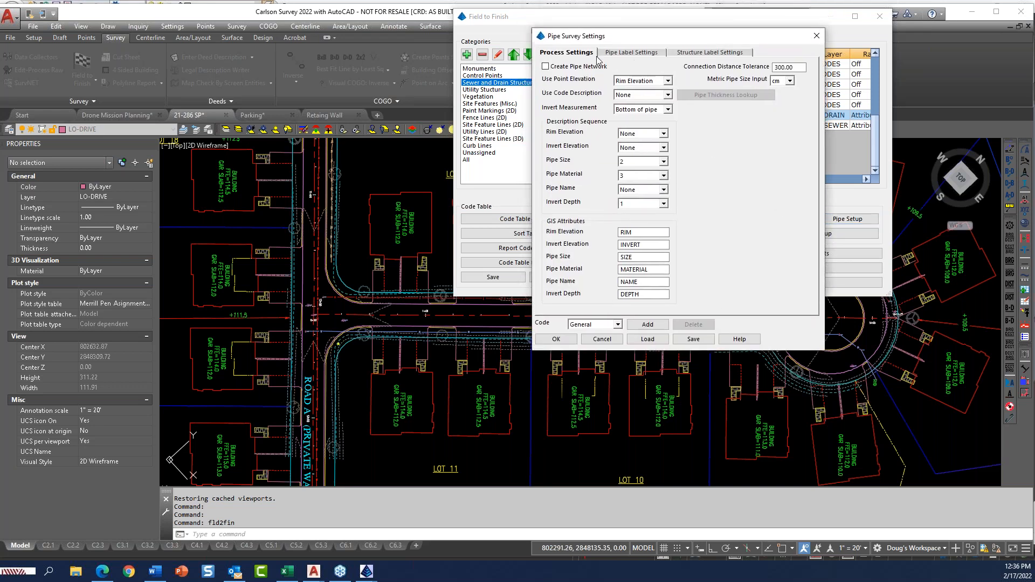
{"action": "left_click", "coordinate": [633, 53]}
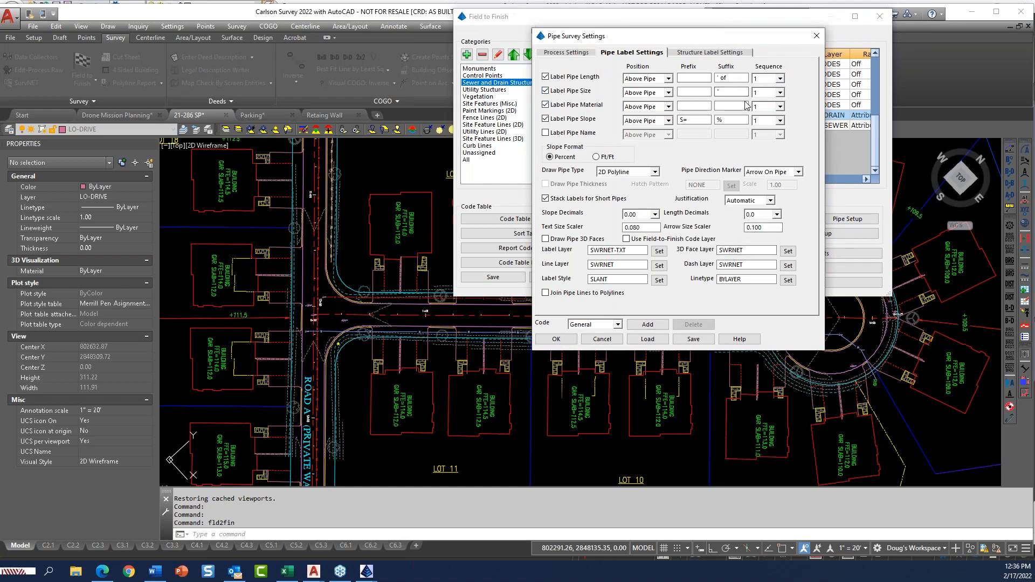
{"action": "left_click", "coordinate": [700, 53]}
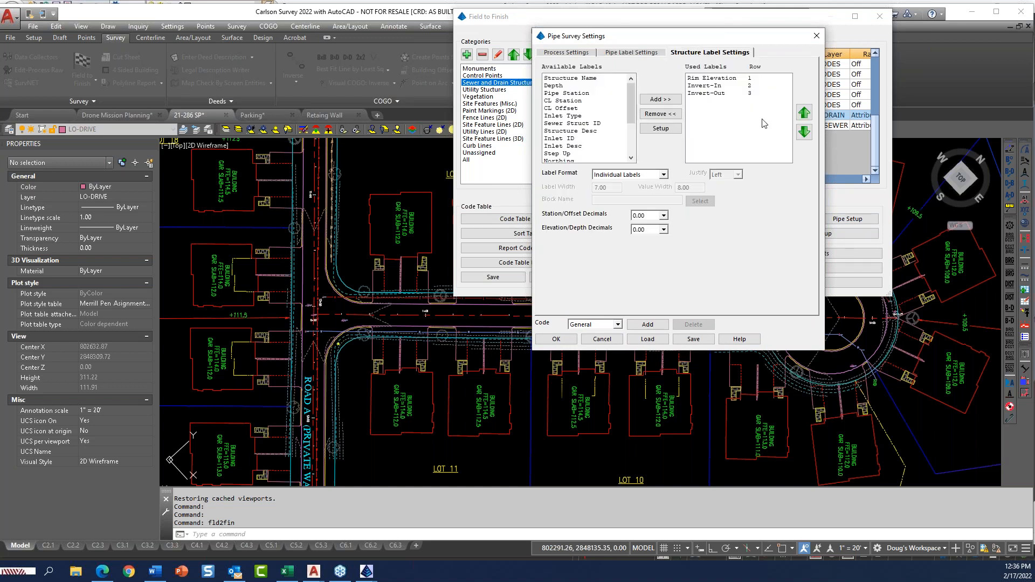
{"action": "left_click", "coordinate": [578, 53]}
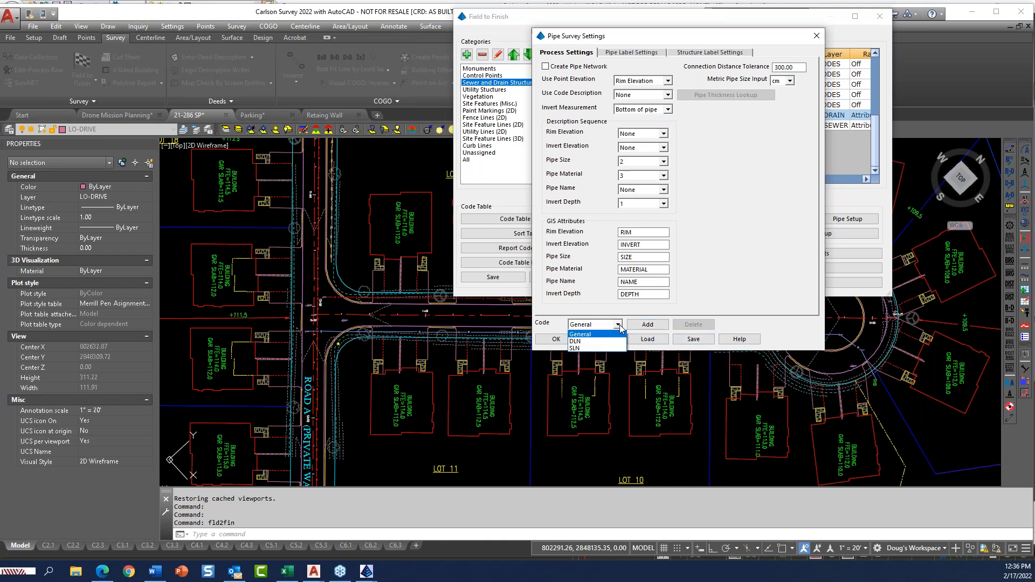
- Check which codes have their own pipe survey settings, and view and cancel the entry for adding another code
{"action": "left_click", "coordinate": [623, 325]}
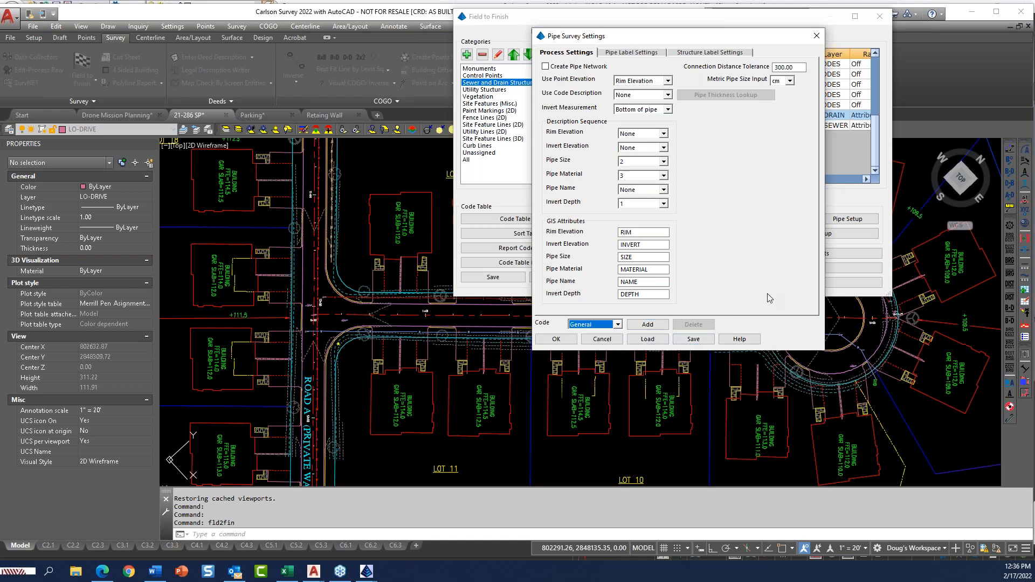
{"action": "left_click", "coordinate": [647, 325]}
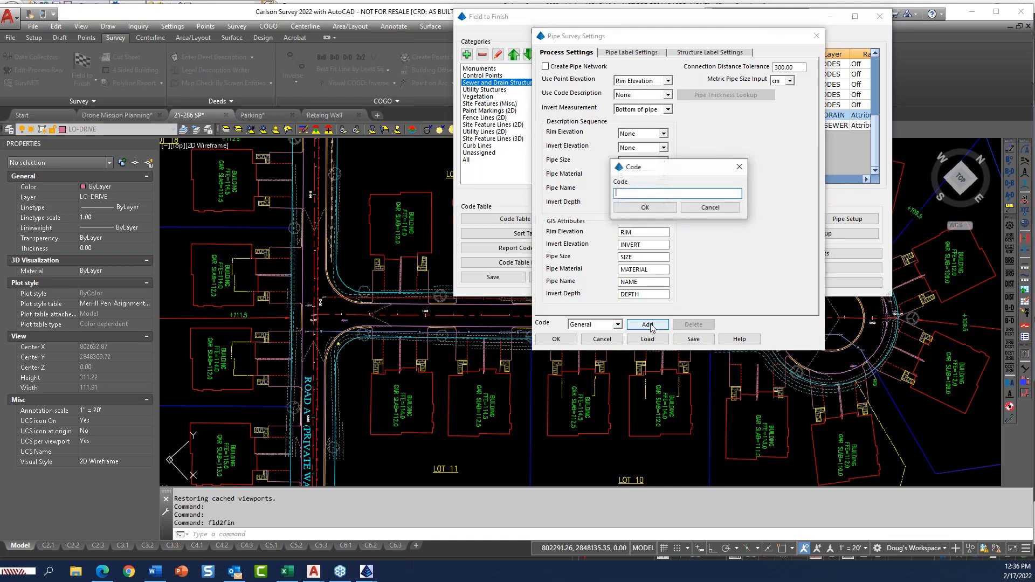
{"action": "left_click", "coordinate": [725, 208]}
- Review the pipe label settings, draw types and layers of the DLN drain code and the SLN sewer code
{"action": "left_click", "coordinate": [618, 325]}
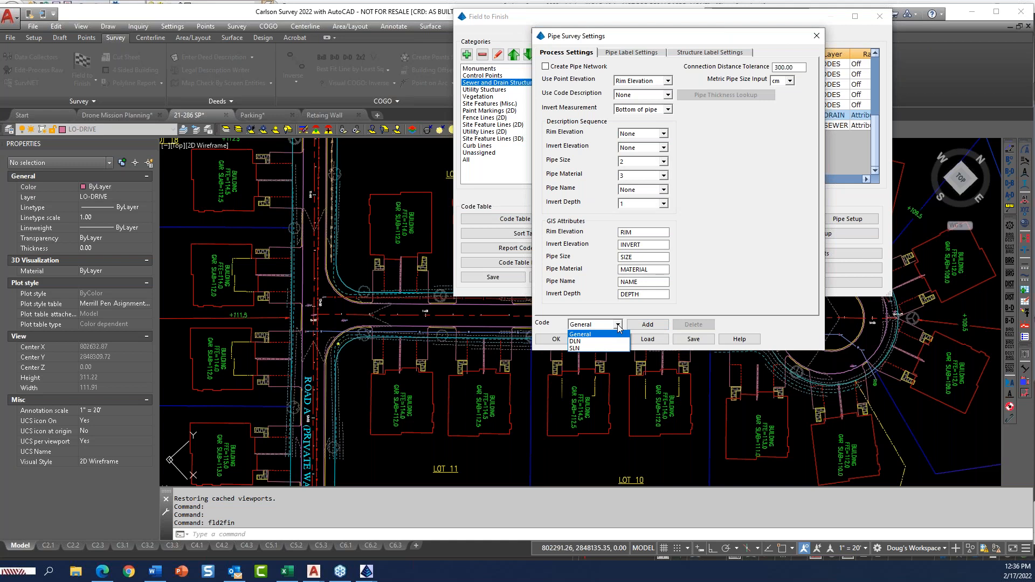
{"action": "left_click", "coordinate": [593, 342]}
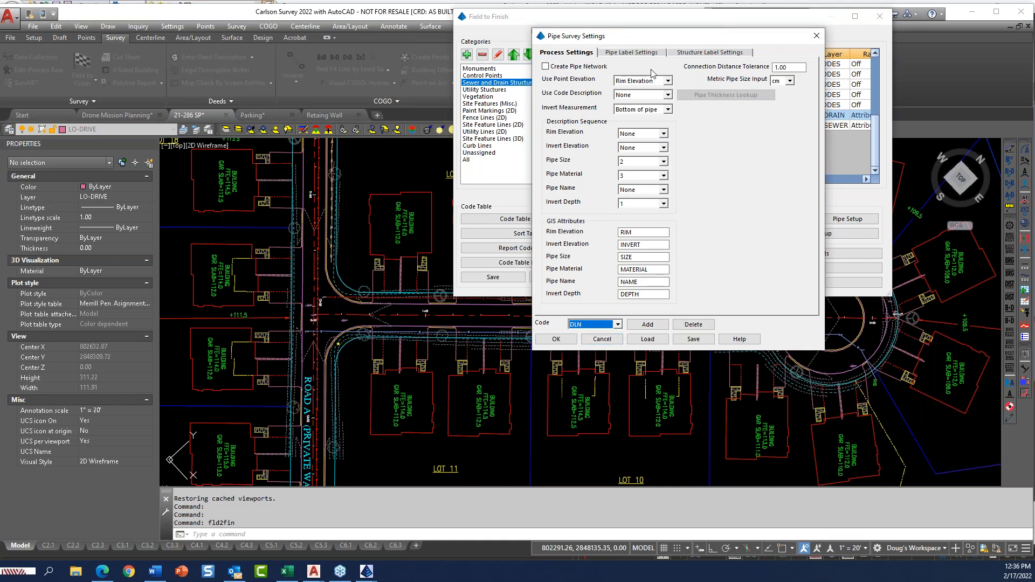
{"action": "left_click", "coordinate": [641, 53]}
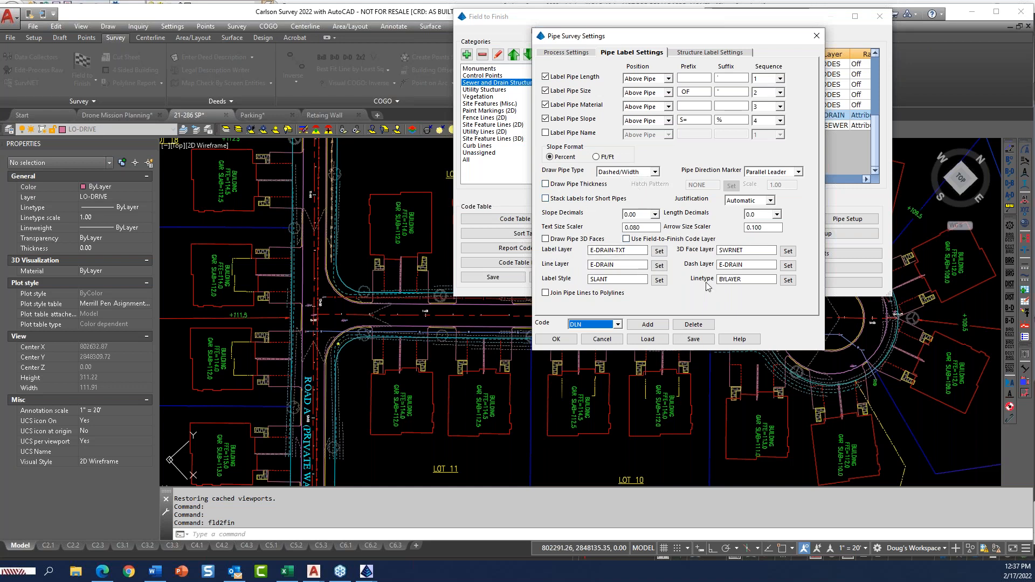
{"action": "left_click", "coordinate": [618, 324]}
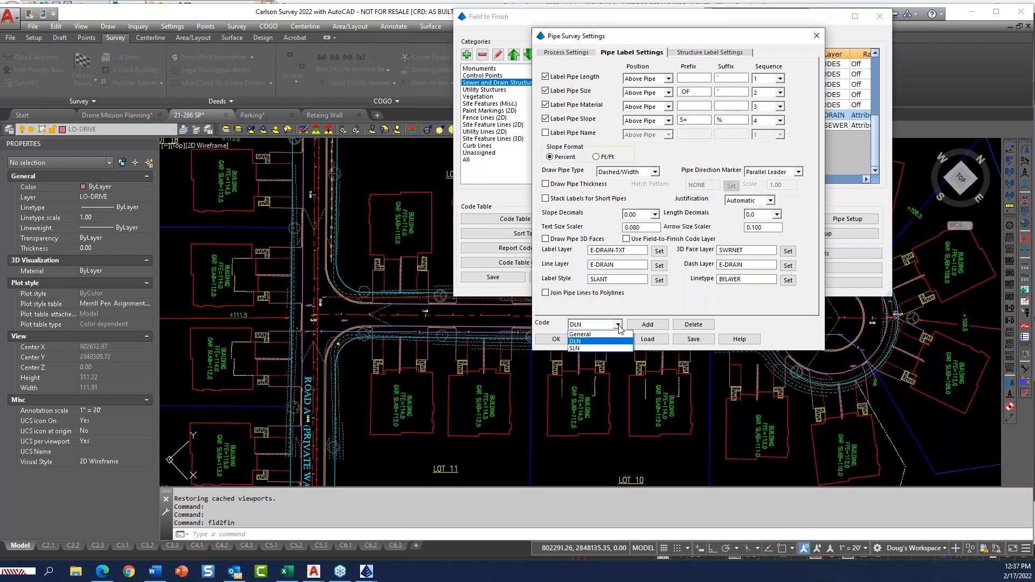
{"action": "left_click", "coordinate": [574, 348]}
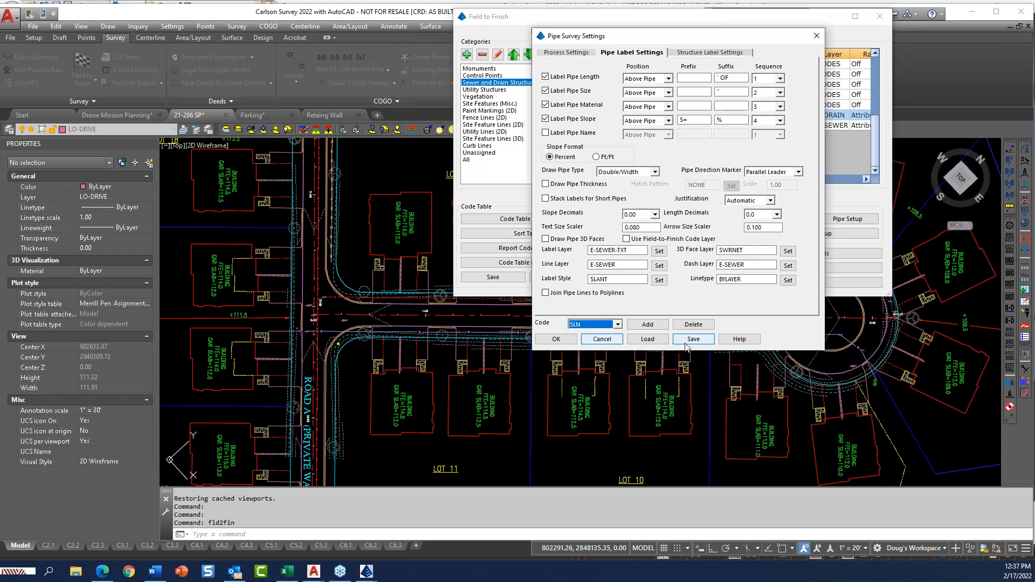
{"action": "left_click", "coordinate": [618, 324]}
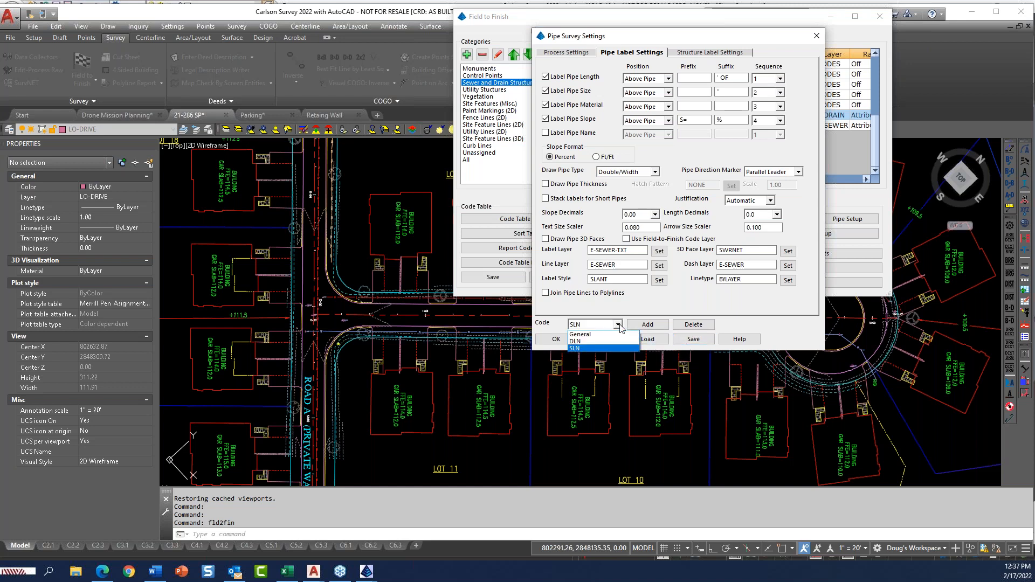
{"action": "left_click", "coordinate": [619, 324]}
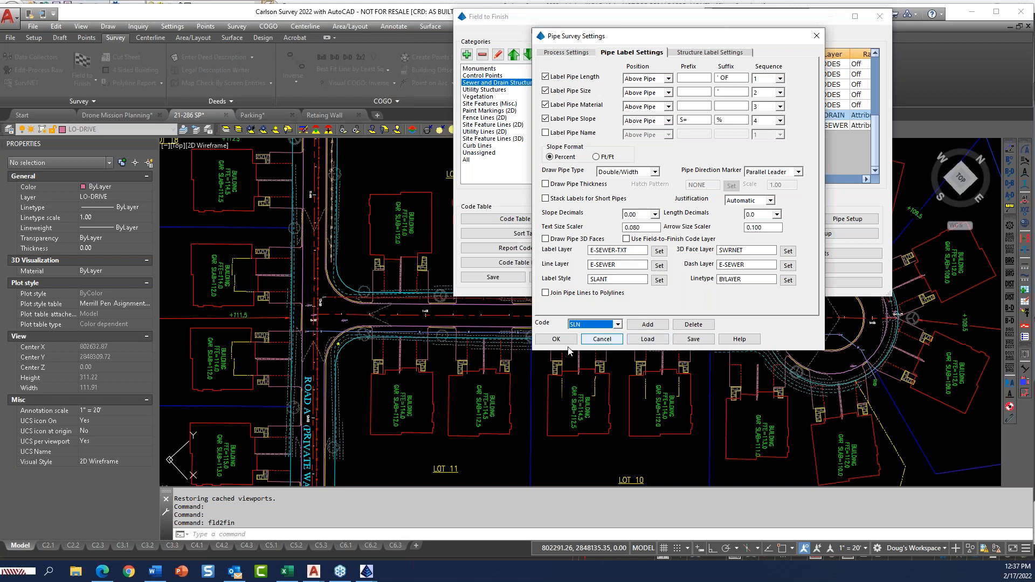
- Accept the pipe settings, exit the code table without saving, and draw points 1-23 with Field to Finish
{"action": "left_click", "coordinate": [556, 339]}
{"action": "left_click", "coordinate": [821, 285]}
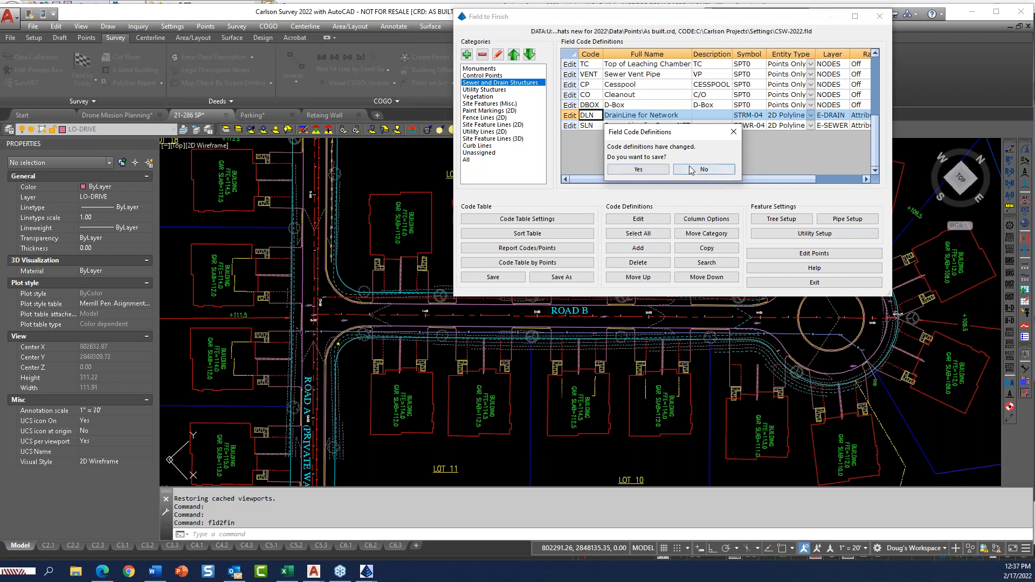
{"action": "left_click", "coordinate": [691, 170]}
{"action": "left_click_drag", "start_coordinate": [550, 175], "coordinate": [834, 46]}
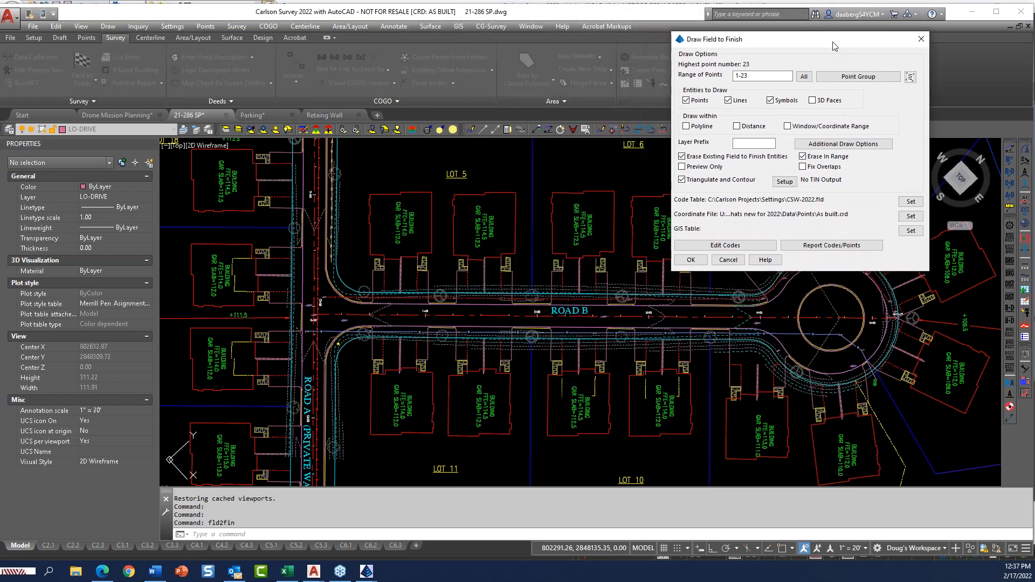
{"action": "left_click", "coordinate": [691, 260]}
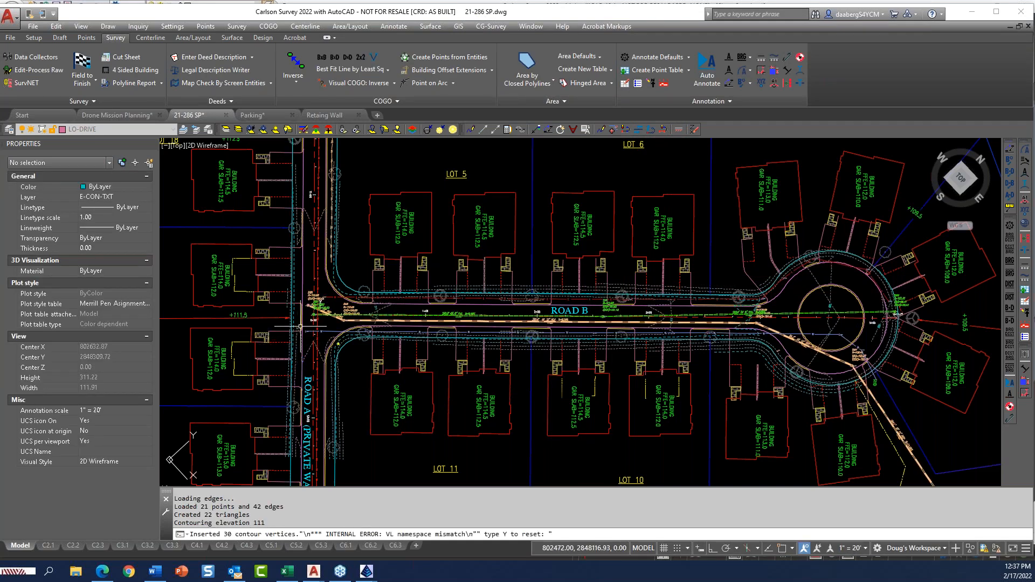
- Examine the drawn drain and sewer pipes and their manhole and pipe labels along Road B to the cul-de-sac
{"action": "scroll", "coordinate": [300, 326], "scroll_direction": "up", "scroll_amount": 8}
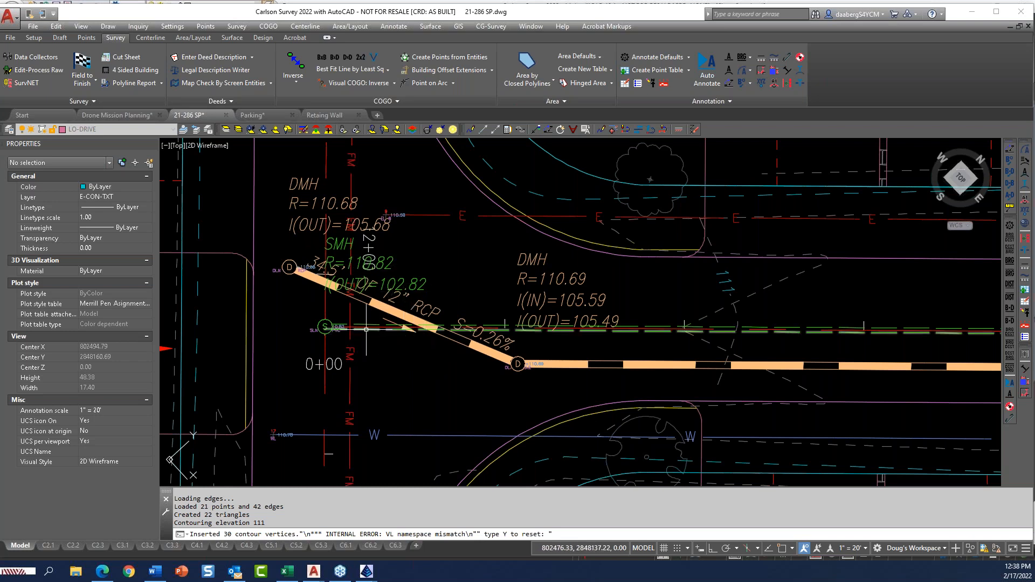
{"action": "middle_click_drag", "start_coordinate": [594, 390], "coordinate": [352, 366]}
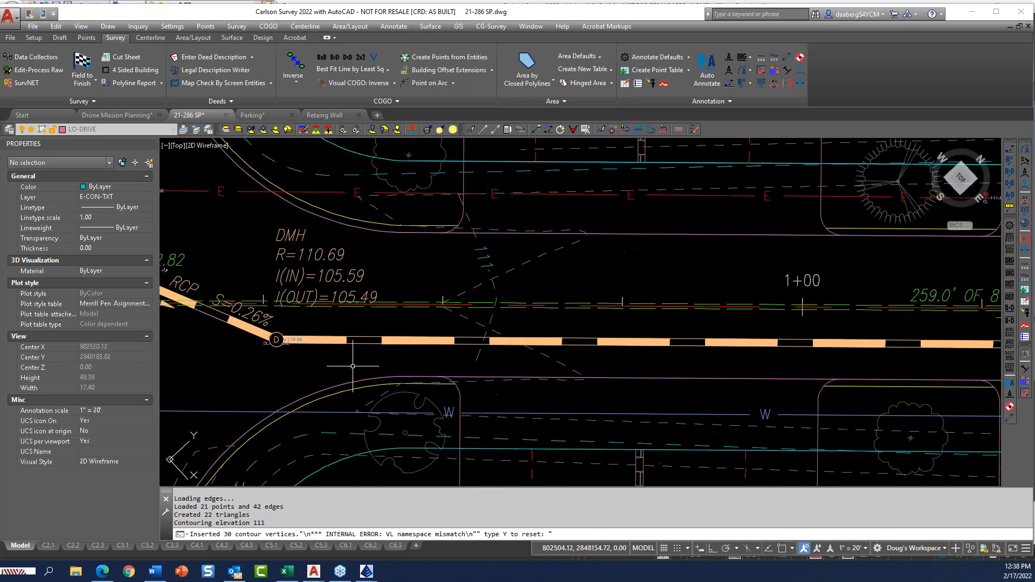
{"action": "scroll", "coordinate": [440, 359], "scroll_direction": "down", "scroll_amount": 2}
{"action": "middle_click_drag", "start_coordinate": [726, 395], "coordinate": [364, 382]}
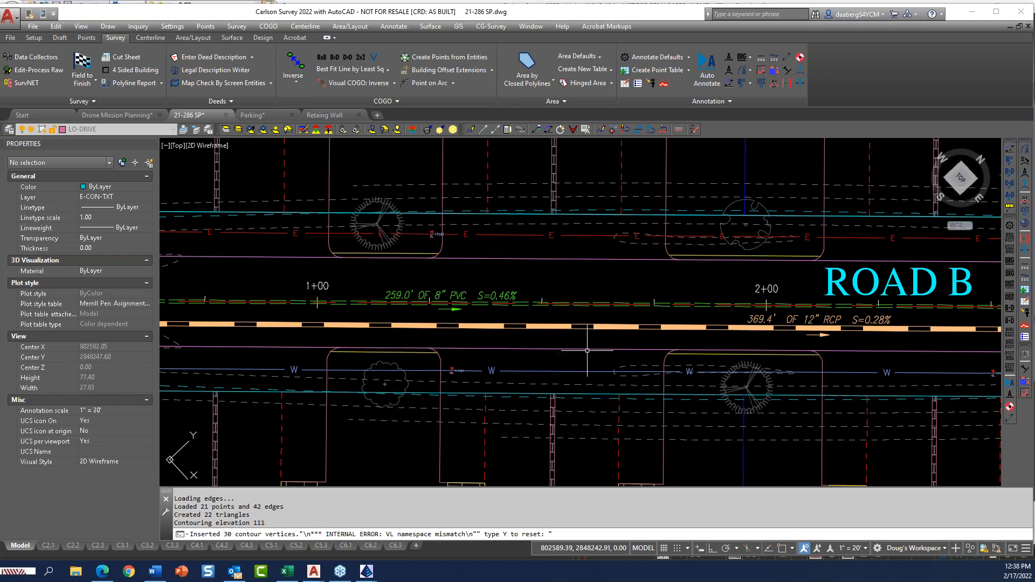
{"action": "scroll", "coordinate": [585, 350], "scroll_direction": "down", "scroll_amount": 6}
{"action": "scroll", "coordinate": [863, 337], "scroll_direction": "up", "scroll_amount": 6}
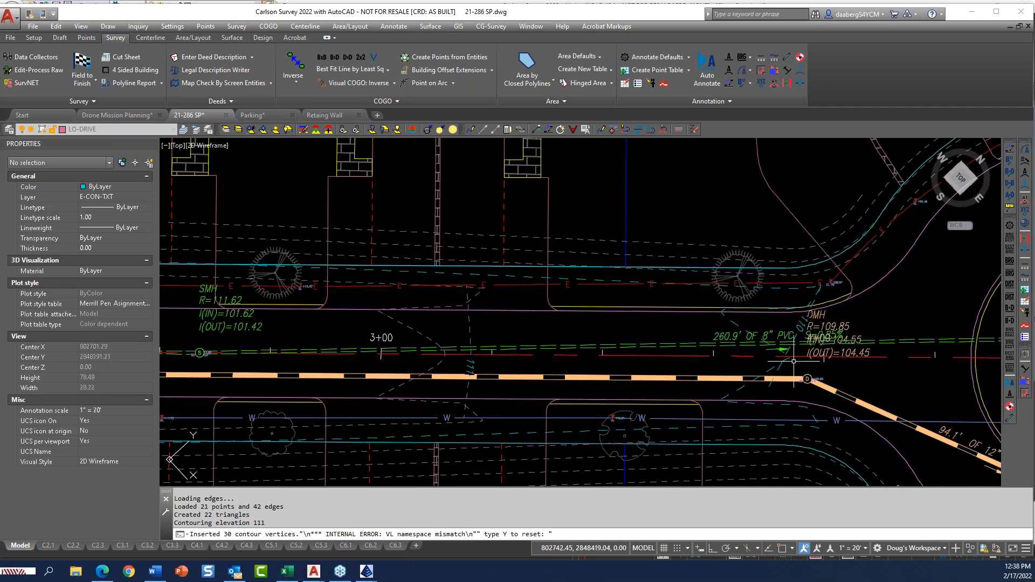
{"action": "mouse_move", "coordinate": [759, 387]}
{"action": "middle_mouse_down"}
{"action": "mouse_move", "coordinate": [644, 286]}
{"action": "mouse_move", "coordinate": [561, 282]}
{"action": "middle_mouse_up"}
{"action": "scroll", "coordinate": [561, 283], "scroll_direction": "down", "scroll_amount": 6}
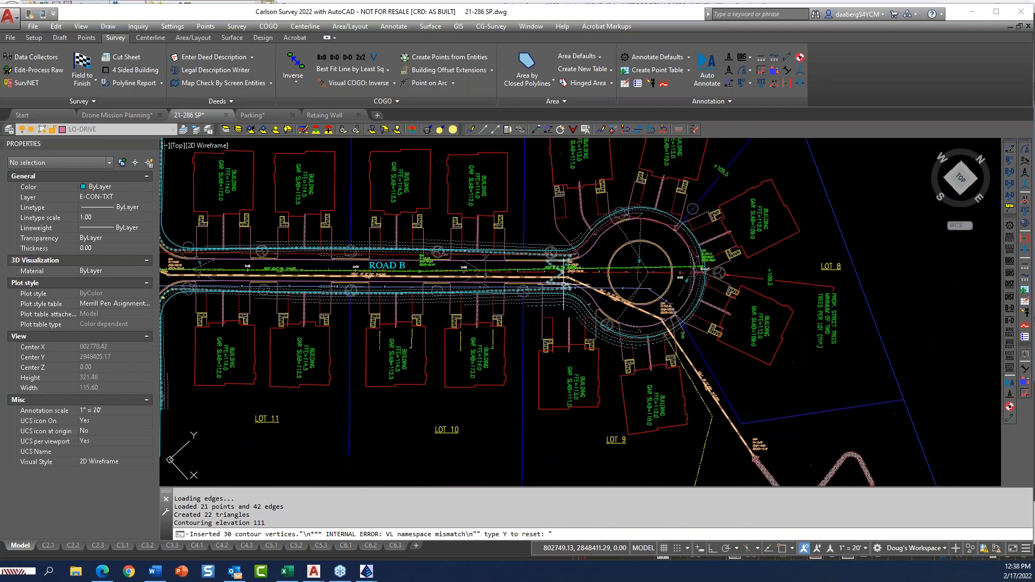
- Look at the road and sewer profile beside the plan, and re-examine the pipe labels at the cul-de-sac and mid-Road B
{"action": "scroll", "coordinate": [565, 286], "scroll_direction": "down", "scroll_amount": 4}
{"action": "middle_click_drag", "start_coordinate": [796, 353], "coordinate": [601, 335]}
{"action": "scroll", "coordinate": [677, 318], "scroll_direction": "up", "scroll_amount": 2}
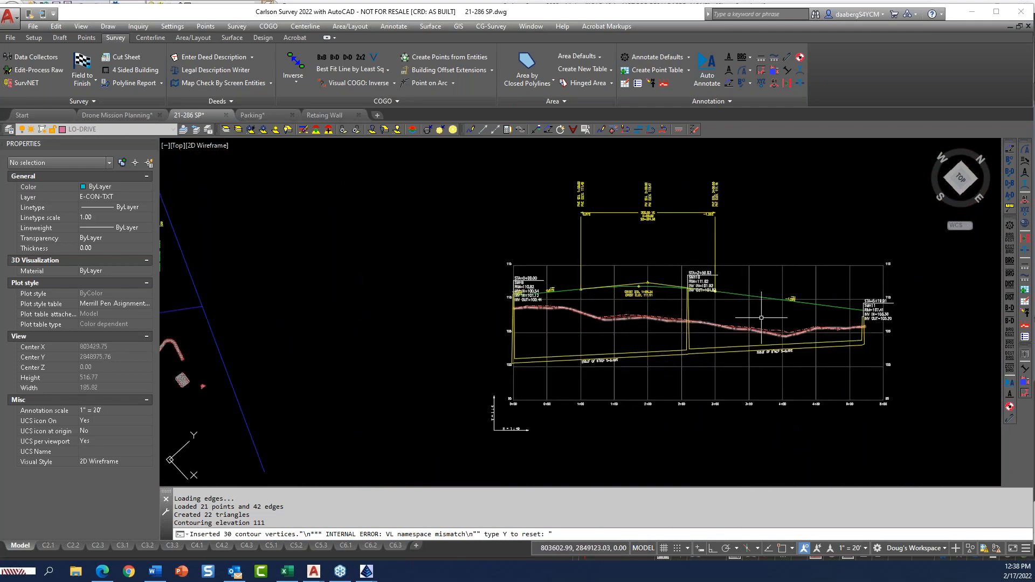
{"action": "middle_click_drag", "start_coordinate": [415, 355], "coordinate": [804, 395]}
{"action": "middle_click_drag", "start_coordinate": [321, 316], "coordinate": [593, 408]}
{"action": "scroll", "coordinate": [752, 344], "scroll_direction": "up", "scroll_amount": 8}
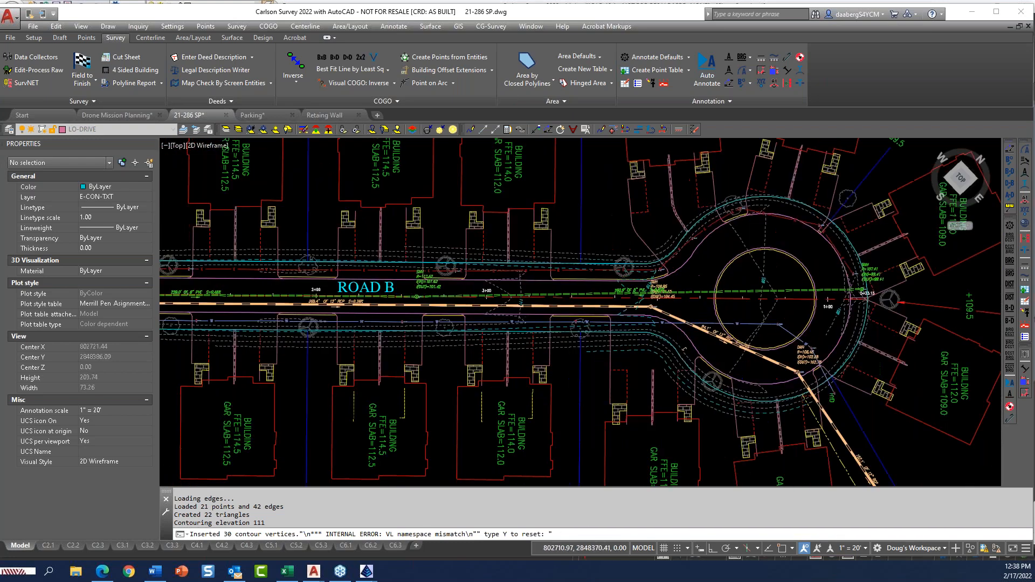
{"action": "middle_click_drag", "start_coordinate": [752, 343], "coordinate": [588, 386]}
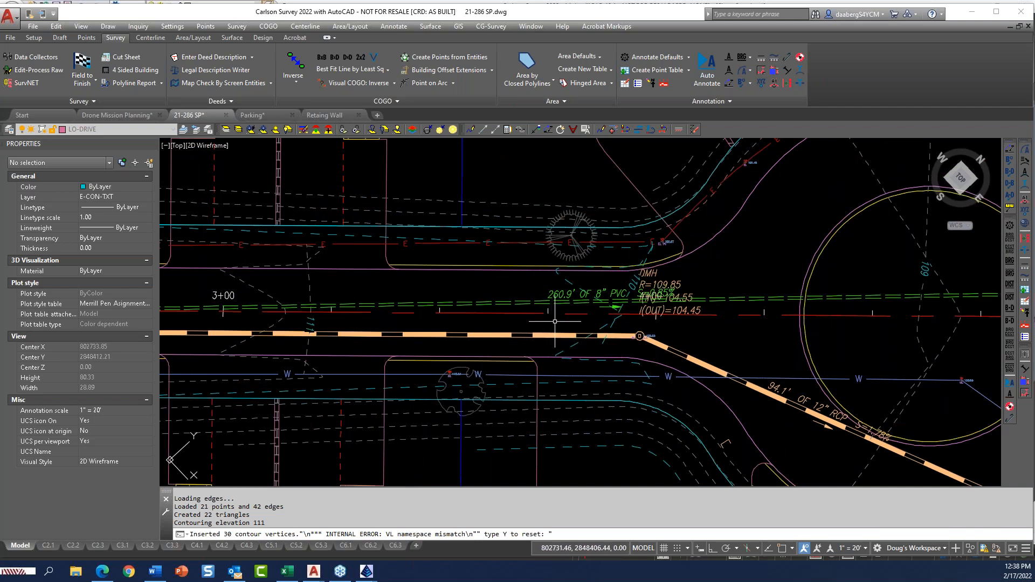
{"action": "scroll", "coordinate": [555, 321], "scroll_direction": "down", "scroll_amount": 6}
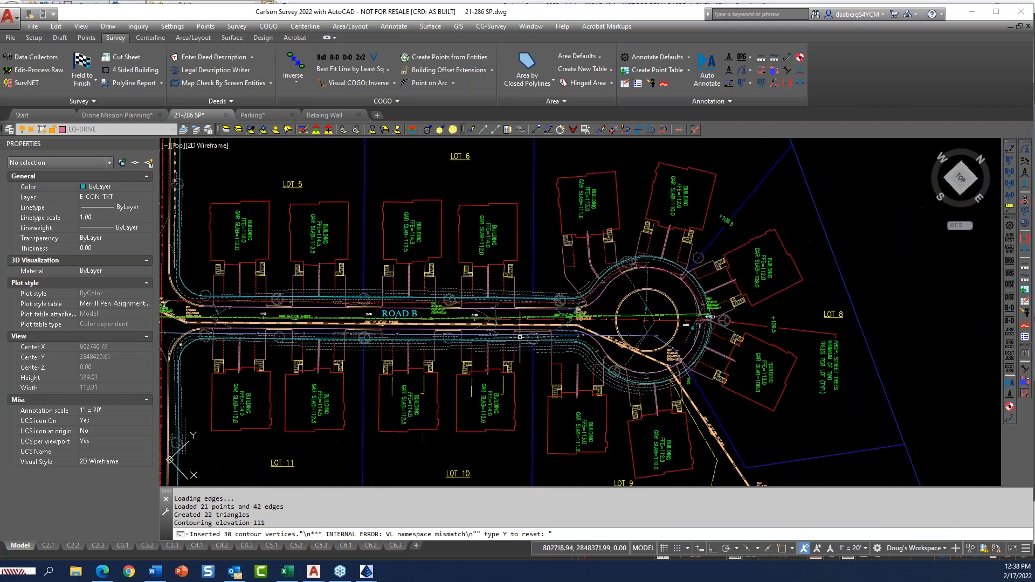
{"action": "scroll", "coordinate": [447, 322], "scroll_direction": "up", "scroll_amount": 2}
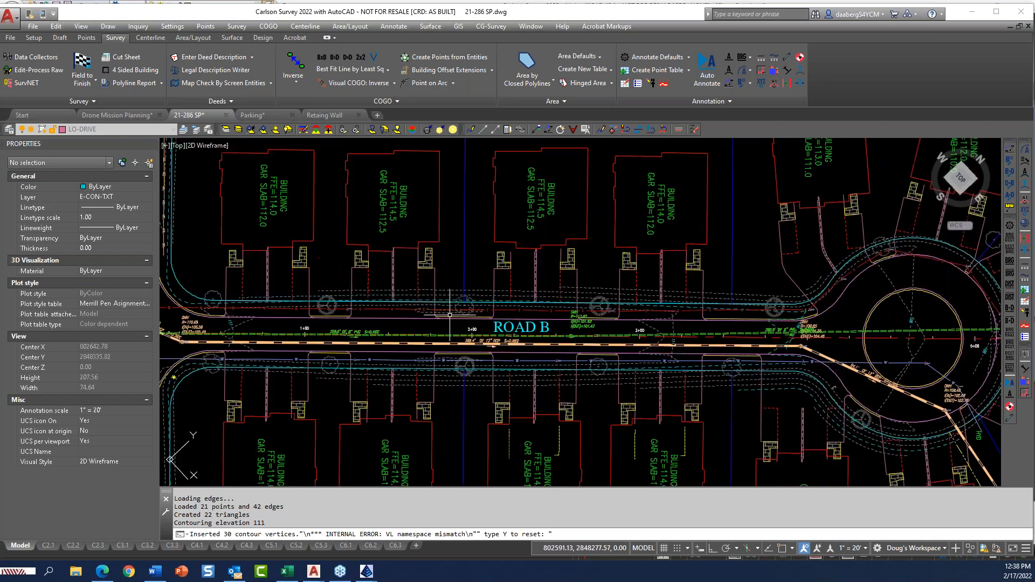
{"action": "scroll", "coordinate": [388, 310], "scroll_direction": "up", "scroll_amount": 4}
{"action": "middle_click_drag", "start_coordinate": [397, 351], "coordinate": [402, 300]}
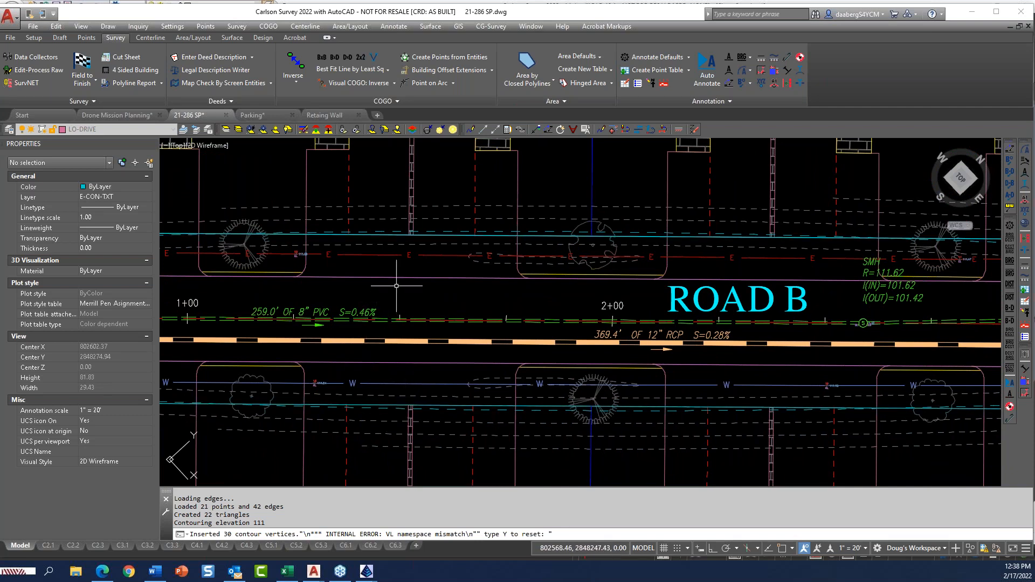
- Load the Civil module to check its commands, and switch to the Hydrology module
{"action": "left_click", "coordinate": [36, 39]}
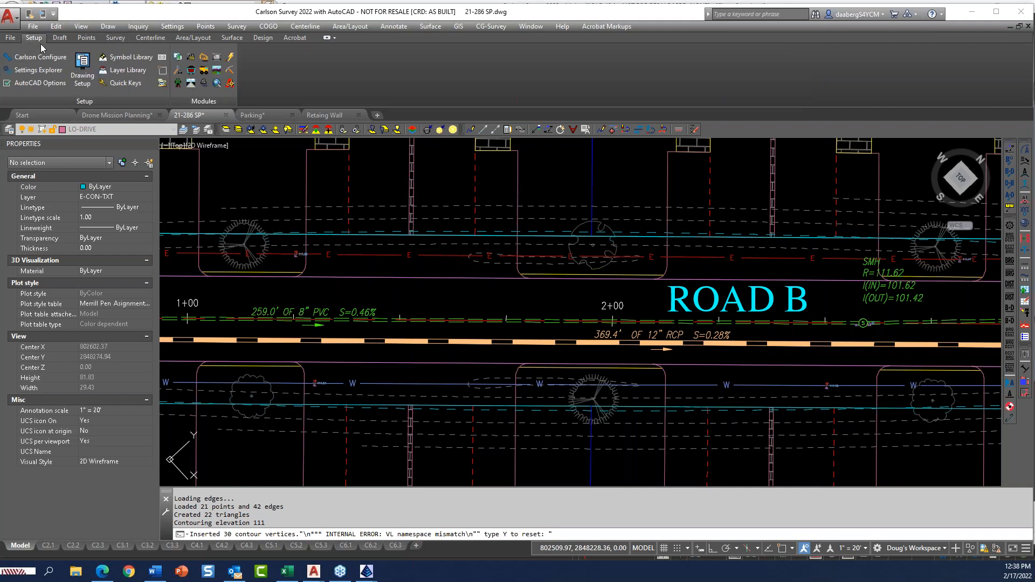
{"action": "left_click", "coordinate": [191, 84]}
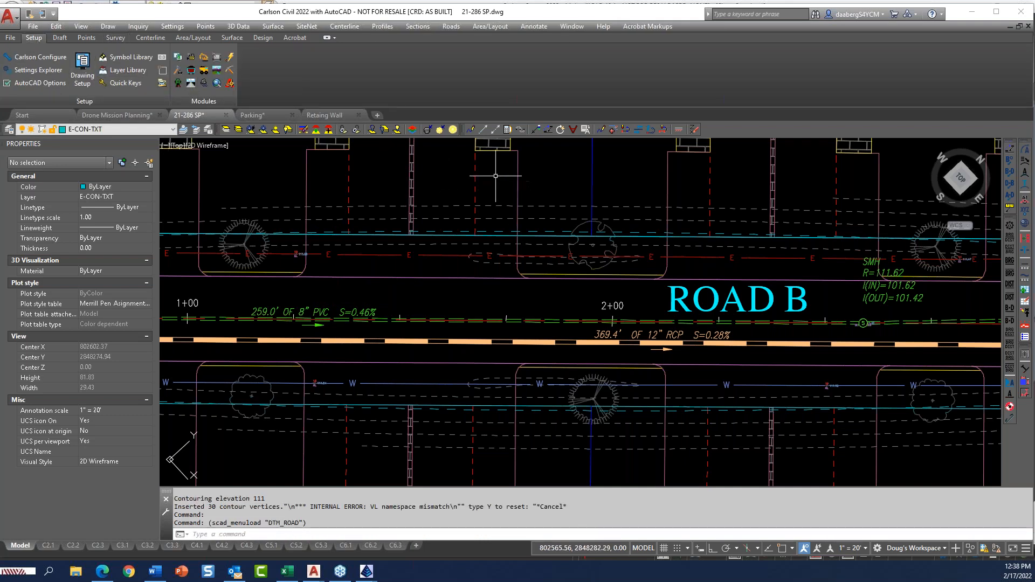
{"action": "left_click", "coordinate": [451, 27]}
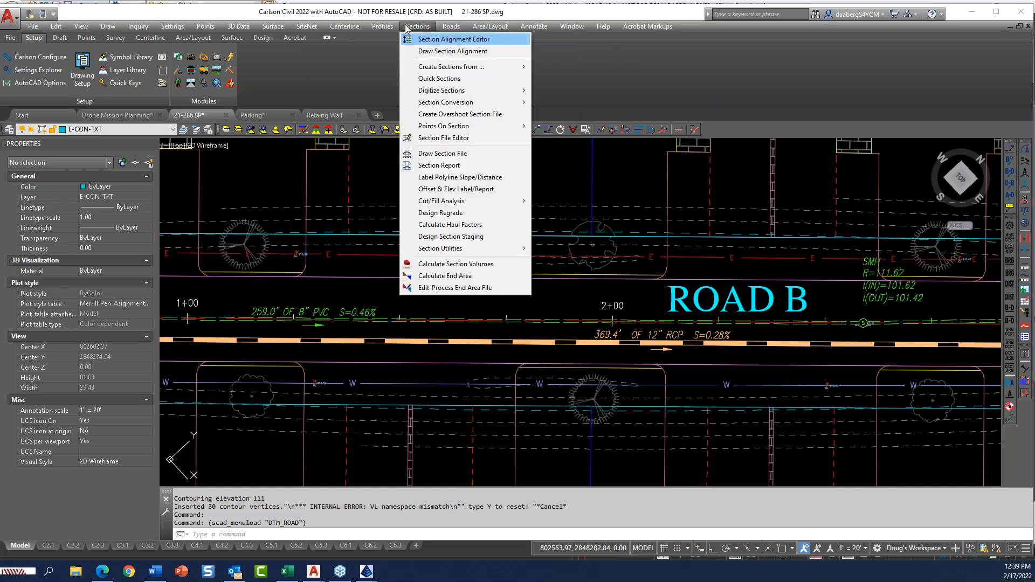
{"action": "mouse_move", "coordinate": [306, 31]}
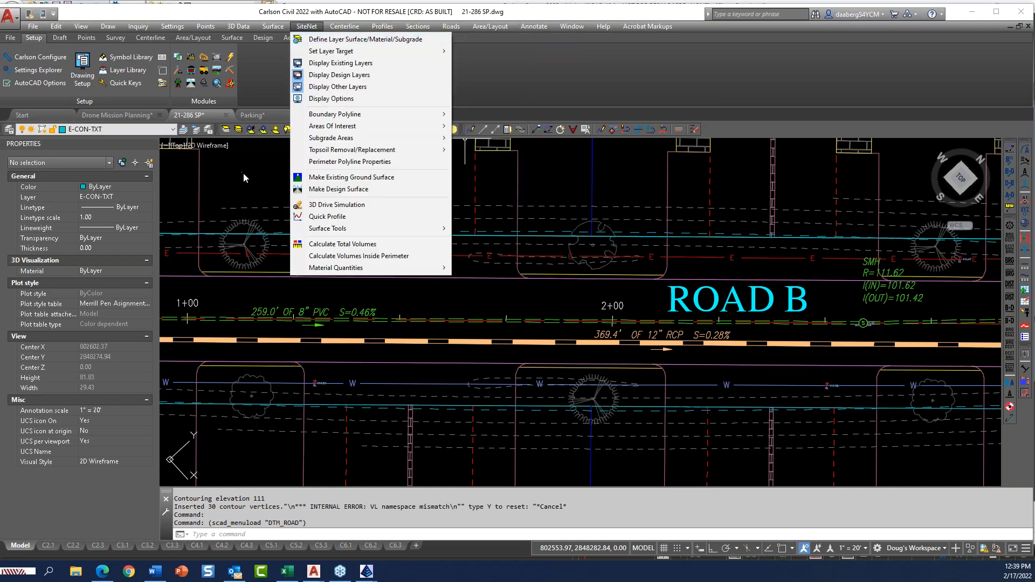
{"action": "left_click", "coordinate": [243, 172]}
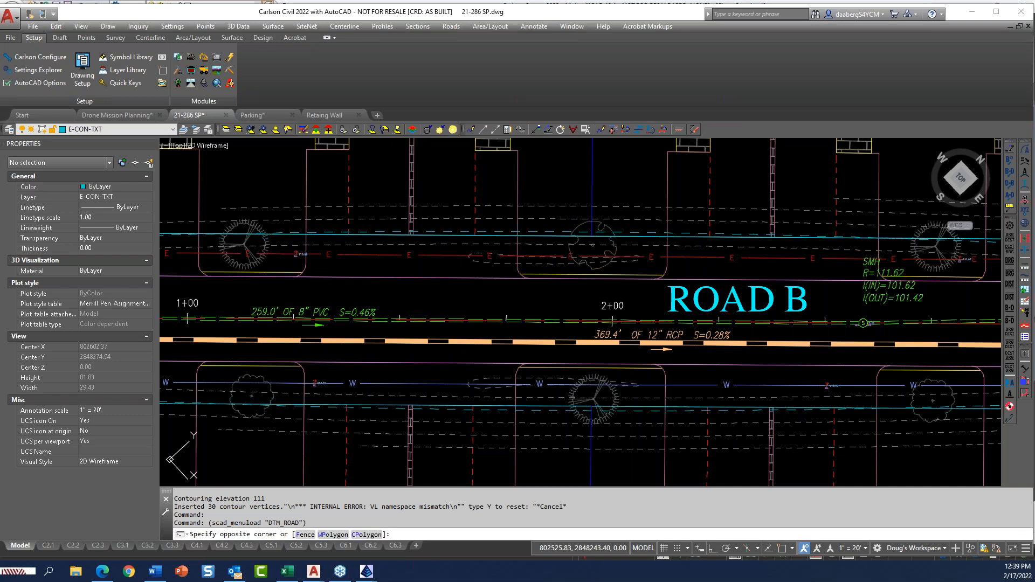
{"action": "left_click", "coordinate": [228, 177]}
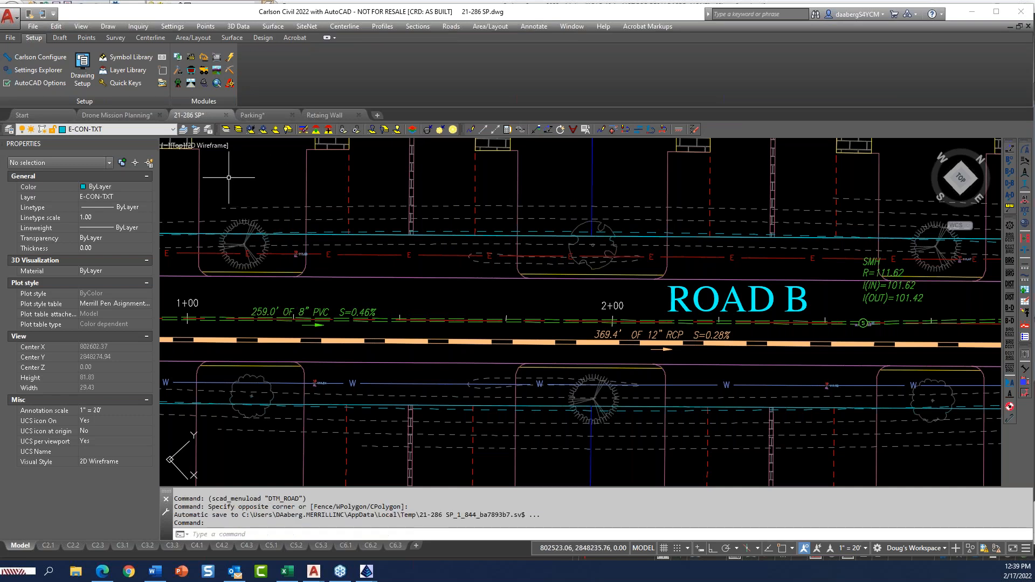
{"action": "left_click", "coordinate": [203, 84]}
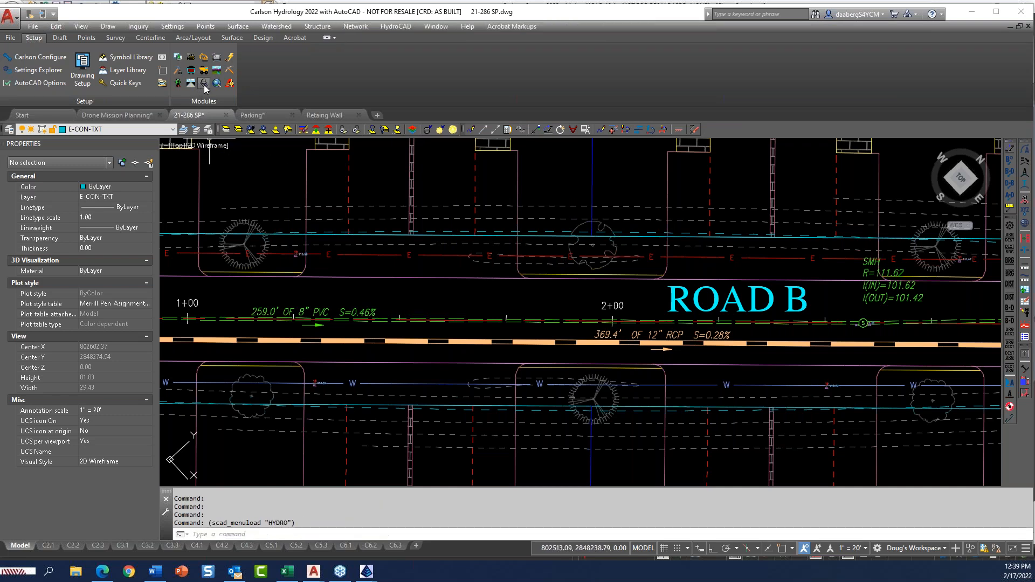
- Check the sewer network commands available in the Hydrology module, and switch back to the Survey module
{"action": "left_click", "coordinate": [356, 26]}
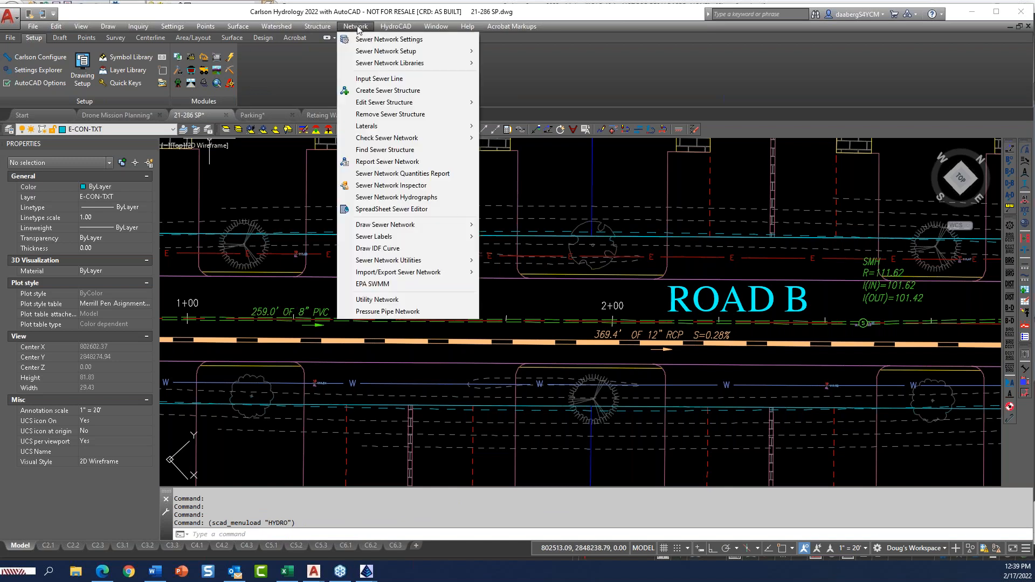
{"action": "left_click", "coordinate": [272, 169]}
{"action": "left_click", "coordinate": [294, 159]}
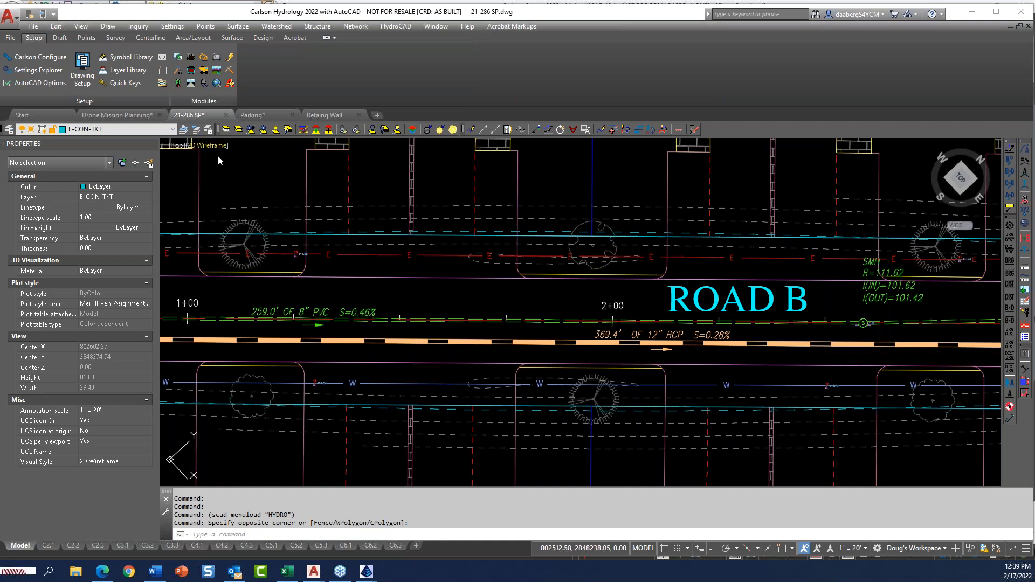
{"action": "left_click", "coordinate": [178, 83]}
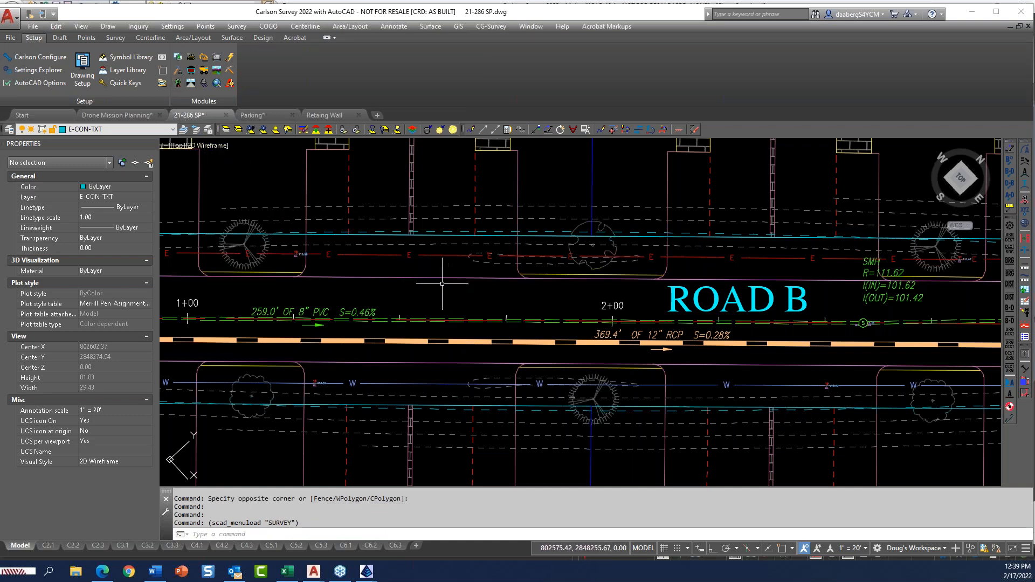
- Switch to the Parking drawing and load the Survey module there
{"action": "scroll", "coordinate": [412, 268], "scroll_direction": "down", "scroll_amount": 6}
{"action": "scroll", "coordinate": [398, 286], "scroll_direction": "down", "scroll_amount": 6}
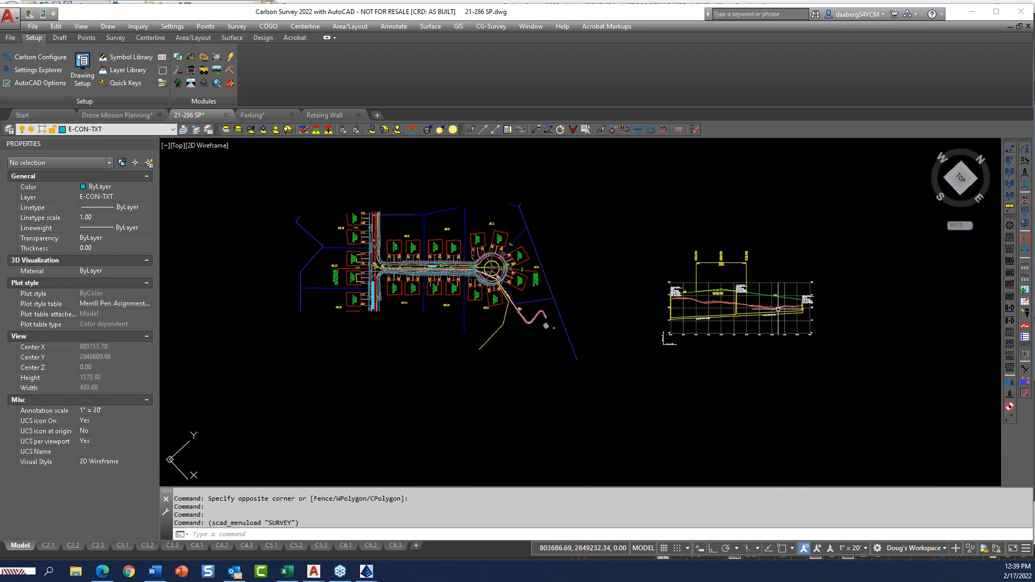
{"action": "scroll", "coordinate": [435, 284], "scroll_direction": "up", "scroll_amount": 6}
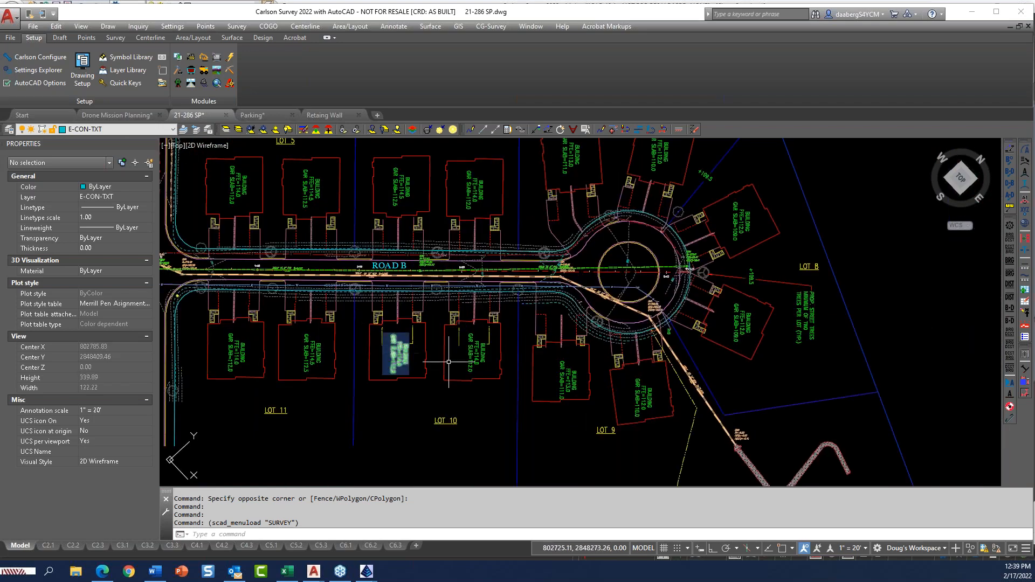
{"action": "middle_click_drag", "start_coordinate": [448, 362], "coordinate": [513, 369]}
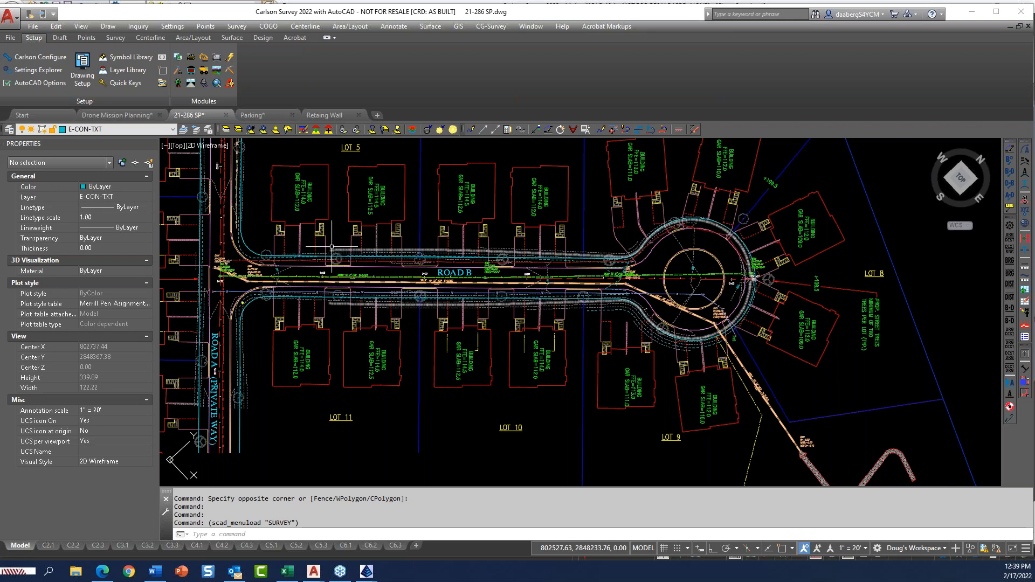
{"action": "left_click", "coordinate": [257, 117]}
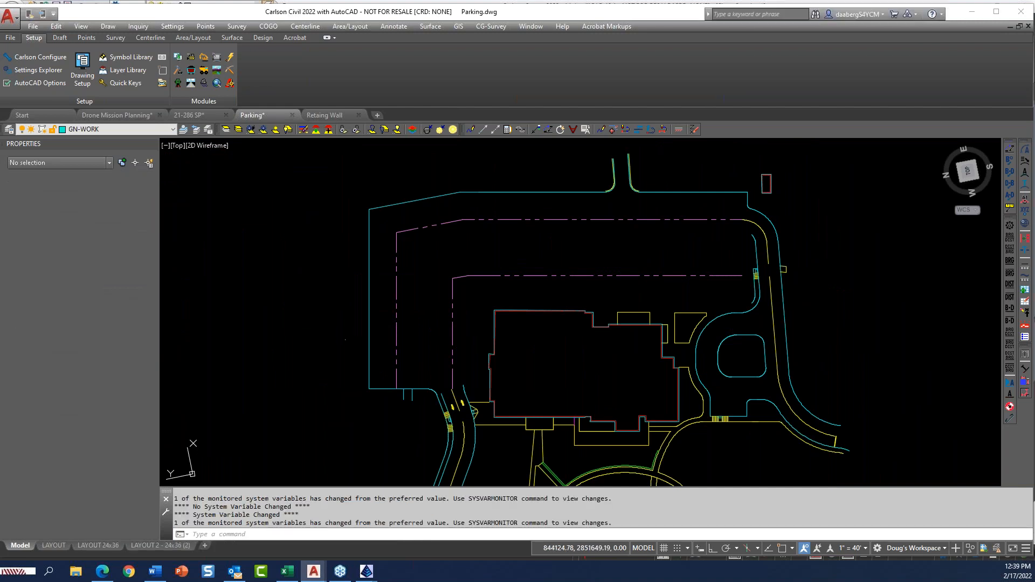
{"action": "middle_click_drag", "start_coordinate": [343, 341], "coordinate": [249, 351]}
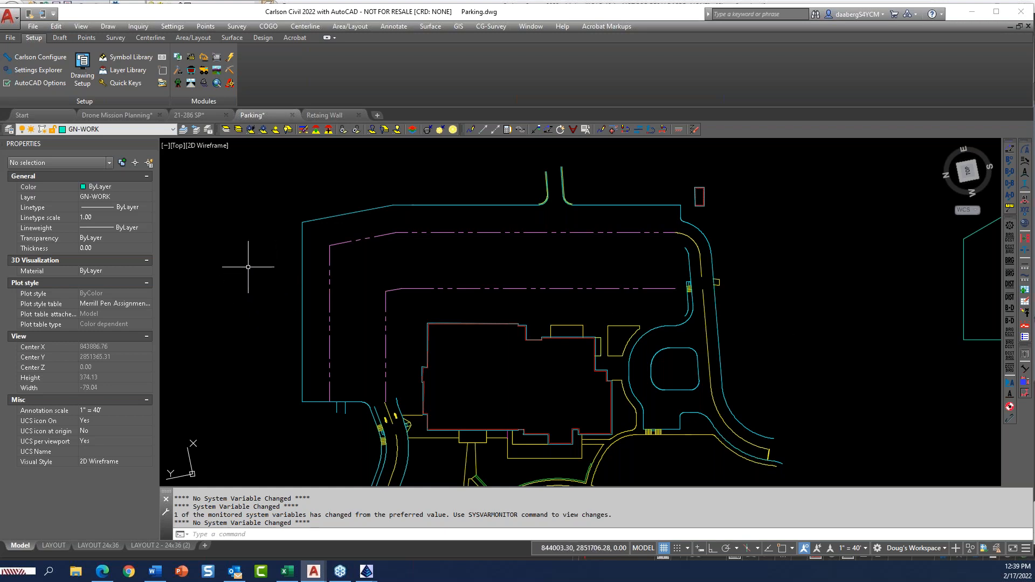
{"action": "left_click", "coordinate": [190, 83]}
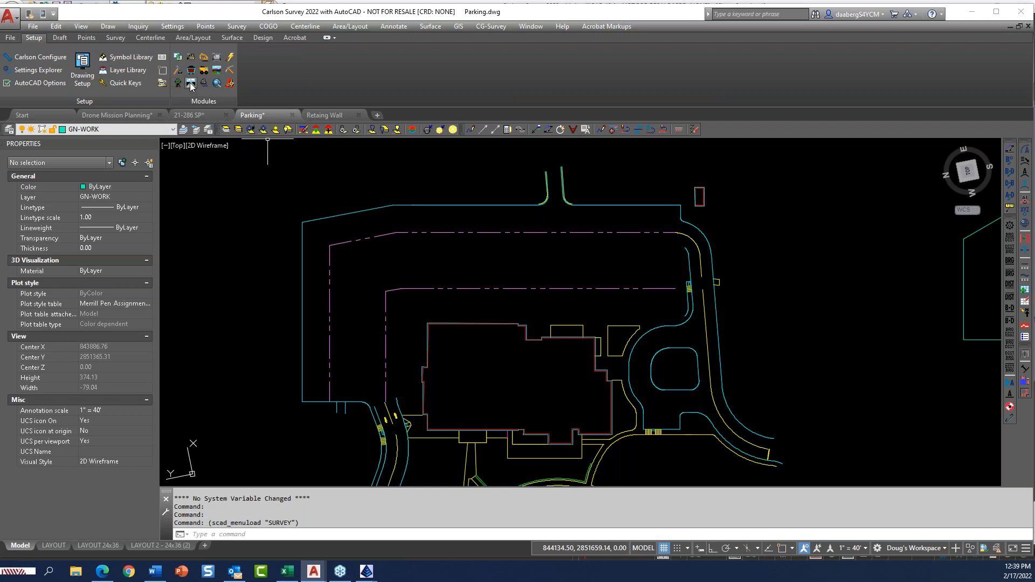
- Start Design Parking Along Alignment using the outer dash-dot polyline above the building as the alignment
{"action": "left_click", "coordinate": [361, 27]}
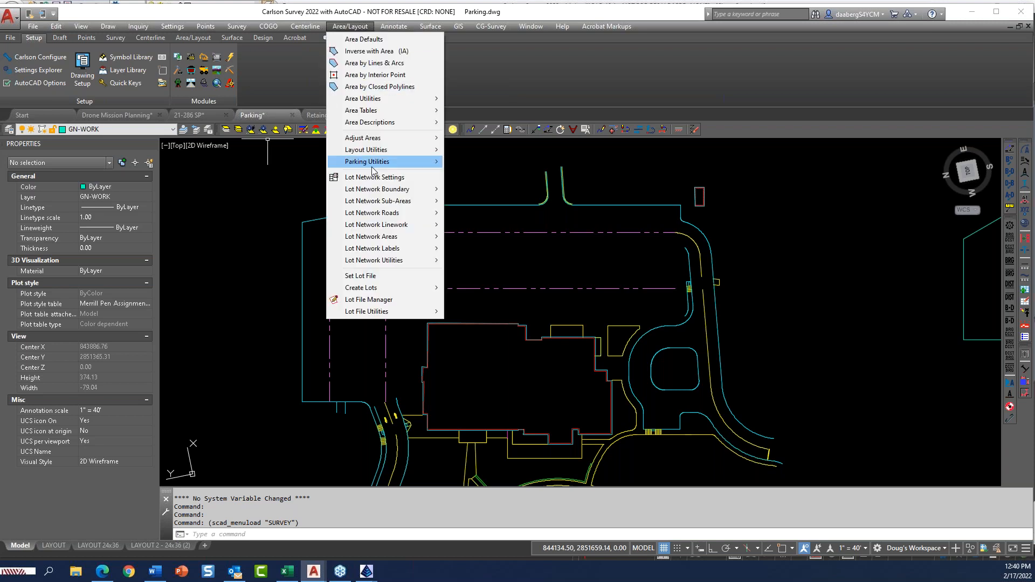
{"action": "mouse_move", "coordinate": [376, 166]}
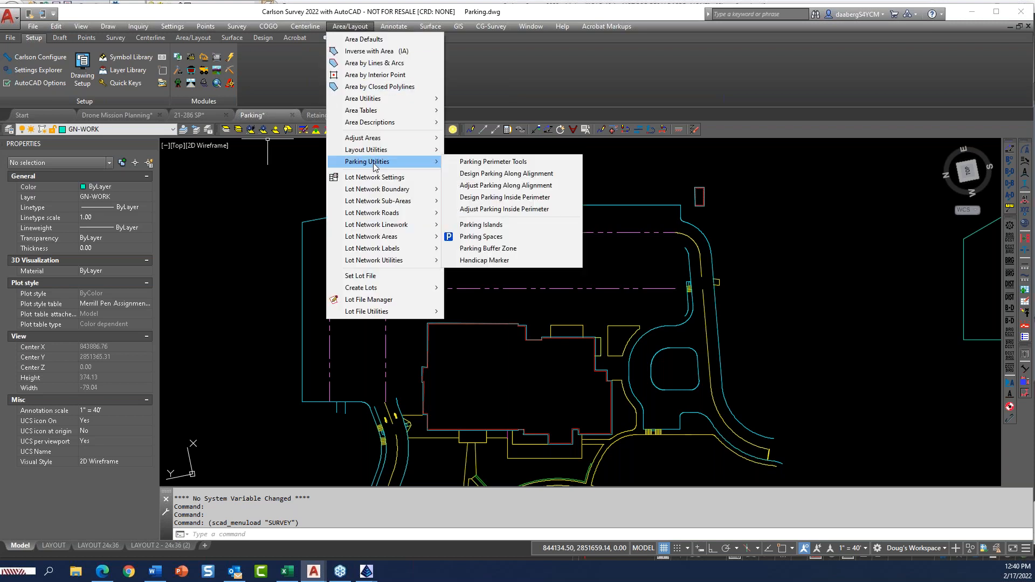
{"action": "left_click", "coordinate": [508, 174]}
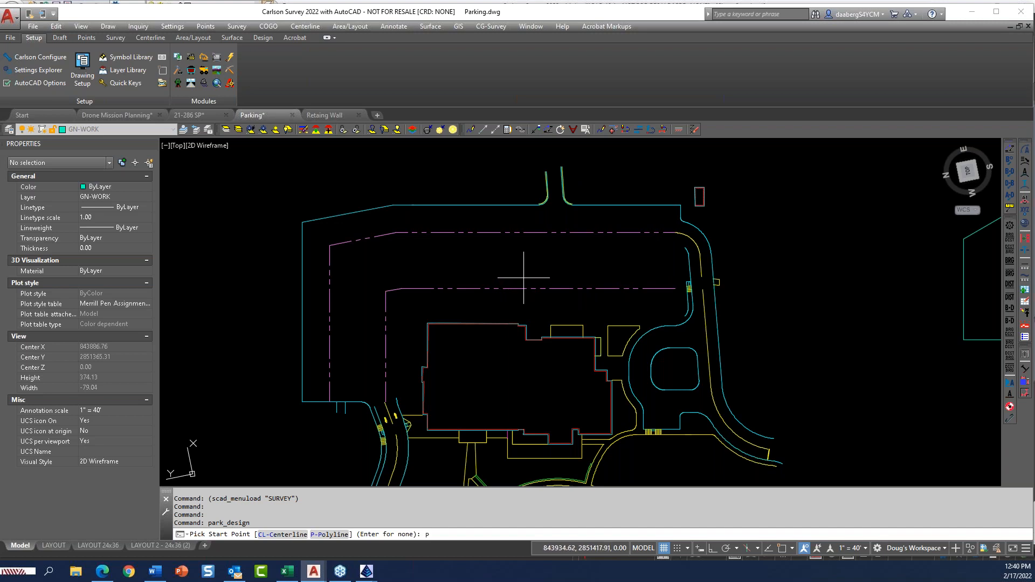
{"action": "type", "text": "P"}
{"action": "key", "text": "Return"}
{"action": "left_click", "coordinate": [628, 232]}
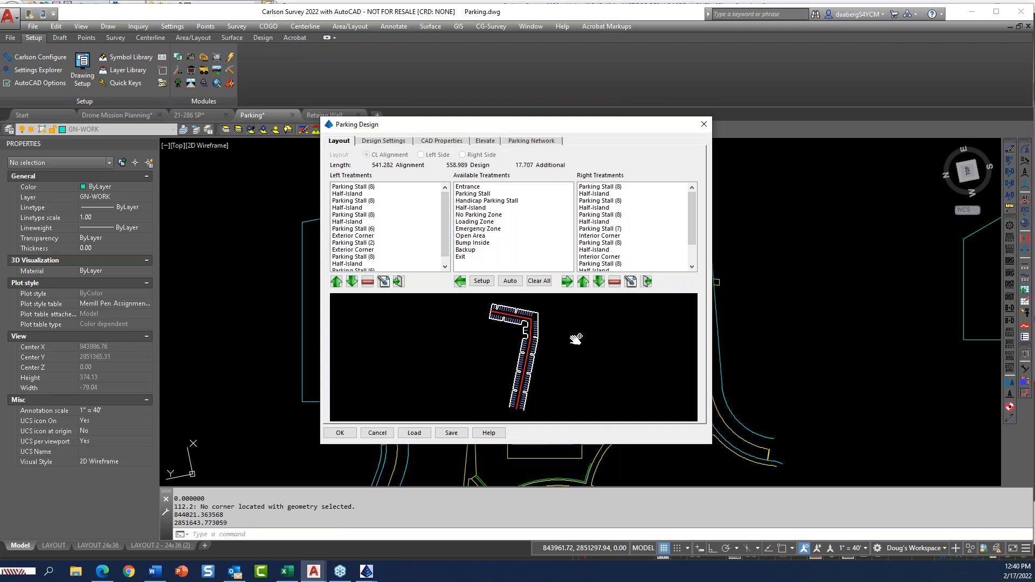
{"action": "scroll", "coordinate": [534, 378], "scroll_direction": "up", "scroll_amount": 3}
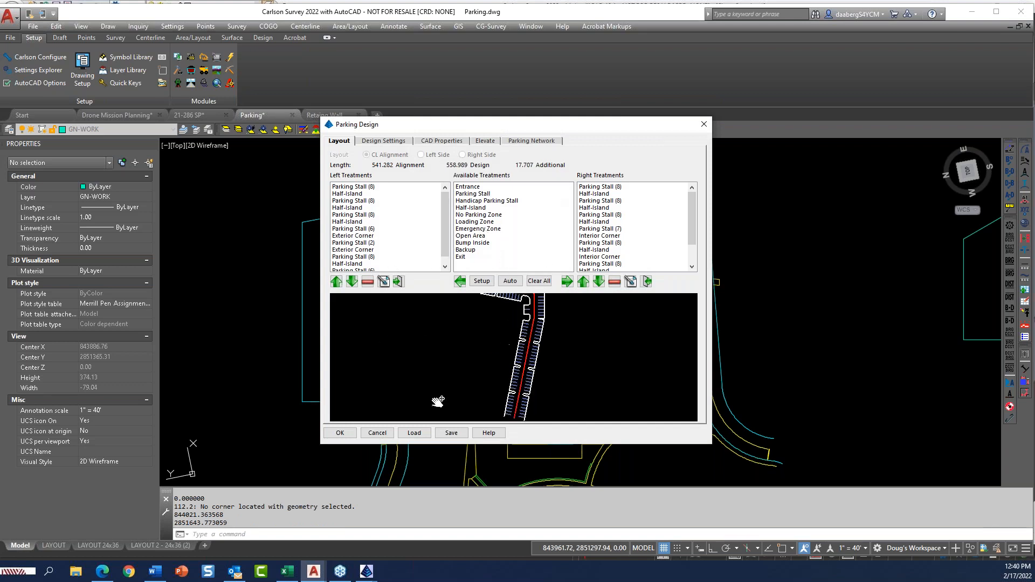
- Examine the Parking Stall treatment's count, angle, depth and width settings, and leave them without changes
{"action": "left_click", "coordinate": [474, 196]}
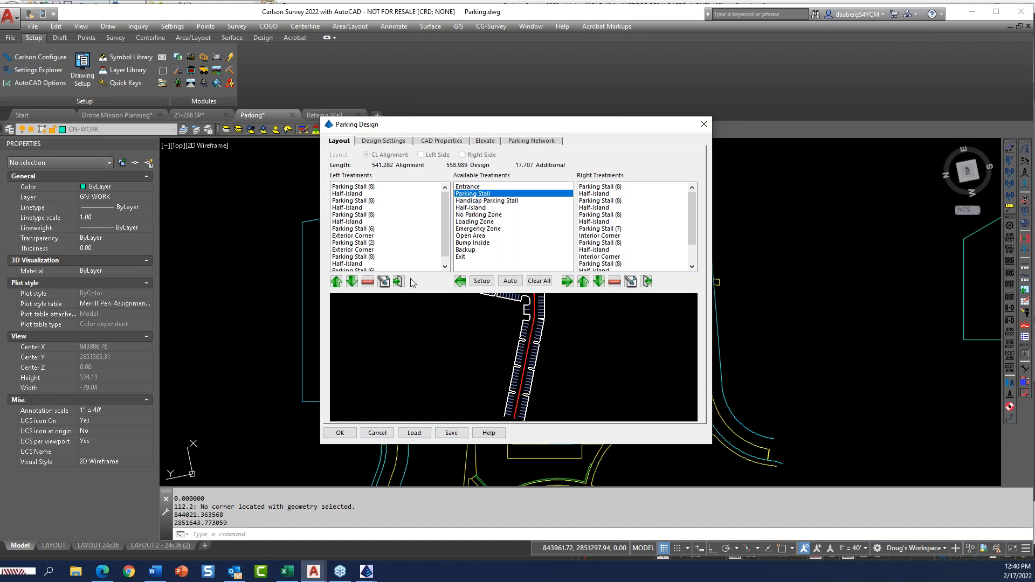
{"action": "left_click", "coordinate": [386, 283]}
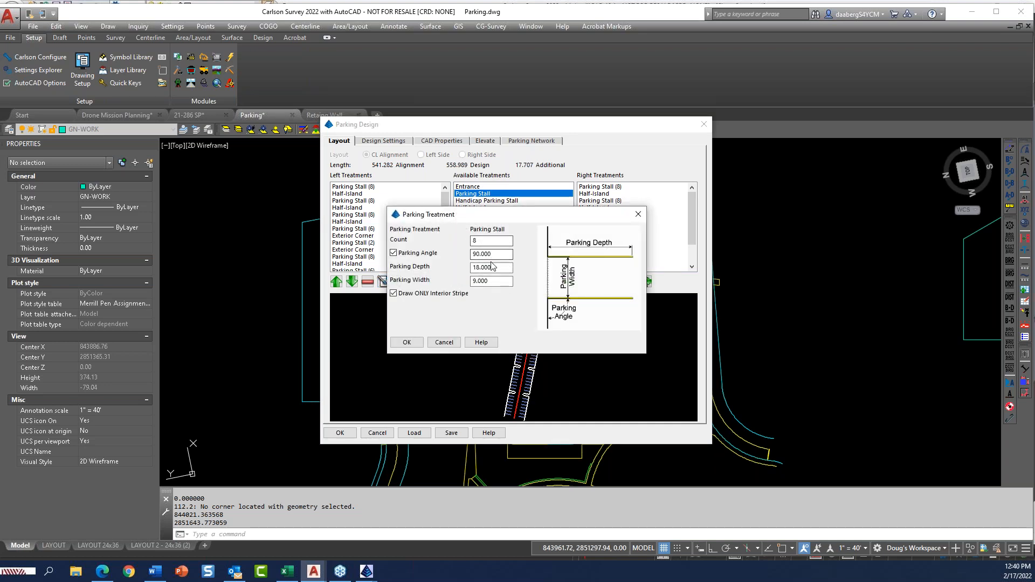
{"action": "left_click", "coordinate": [444, 343]}
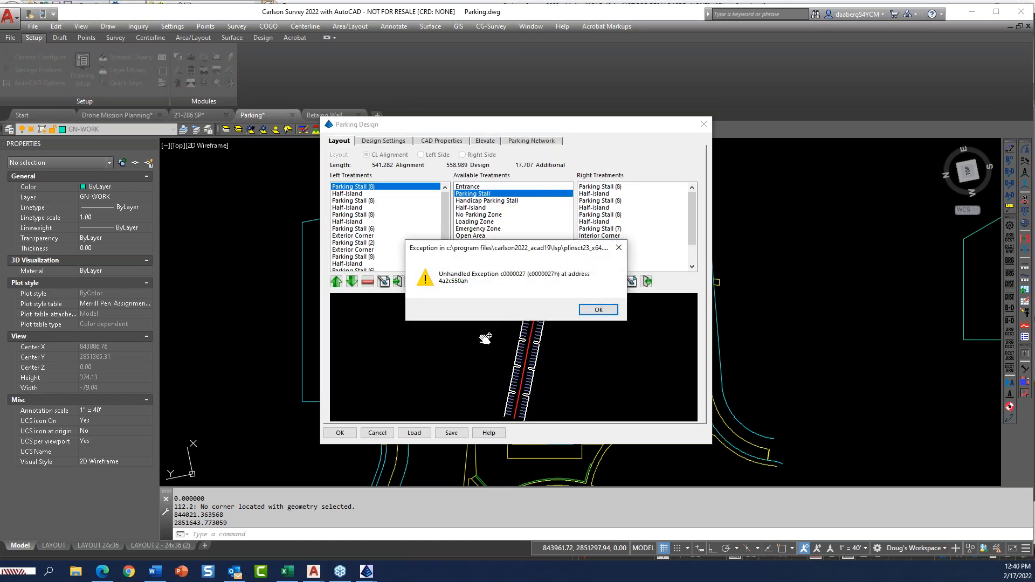
{"action": "left_click", "coordinate": [598, 311]}
- Look over the available stall treatments and the parking layout preview, moving the design dialog clear of the plan
{"action": "left_click_drag", "start_coordinate": [542, 129], "coordinate": [600, 105]}
{"action": "left_click", "coordinate": [543, 176]}
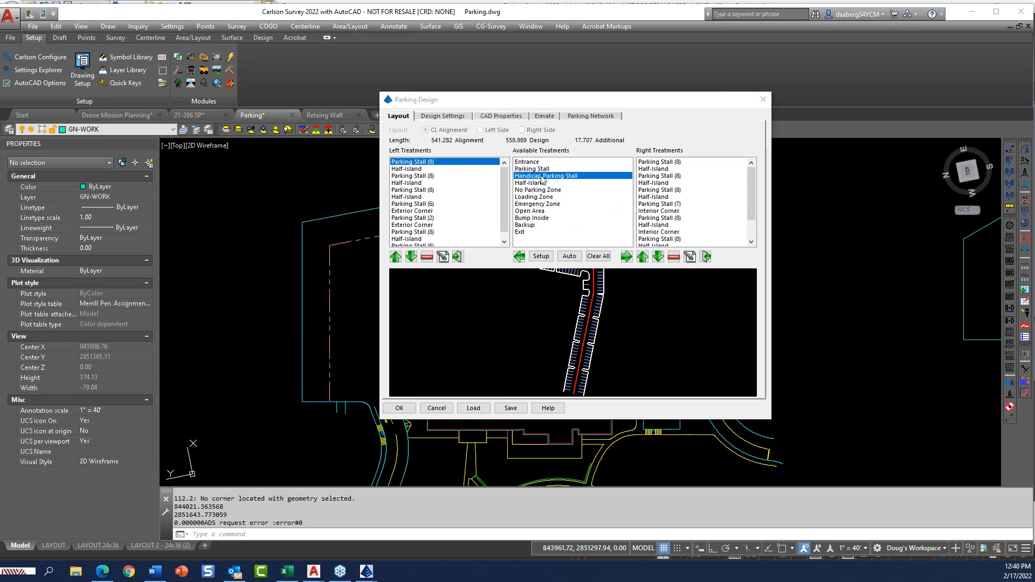
{"action": "left_click", "coordinate": [538, 170]}
{"action": "mouse_move", "coordinate": [559, 302]}
{"action": "left_mouse_down"}
{"action": "mouse_move", "coordinate": [546, 329]}
{"action": "mouse_move", "coordinate": [512, 326]}
{"action": "mouse_move", "coordinate": [555, 312]}
{"action": "left_mouse_up"}
{"action": "scroll", "coordinate": [568, 306], "scroll_direction": "up", "scroll_amount": 3}
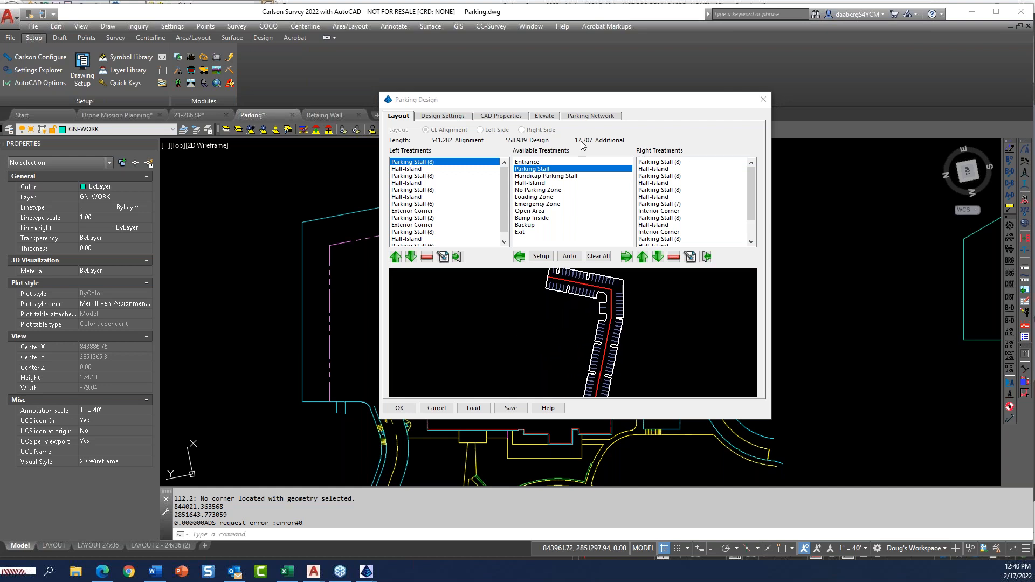
{"action": "left_click_drag", "start_coordinate": [575, 105], "coordinate": [661, 81]}
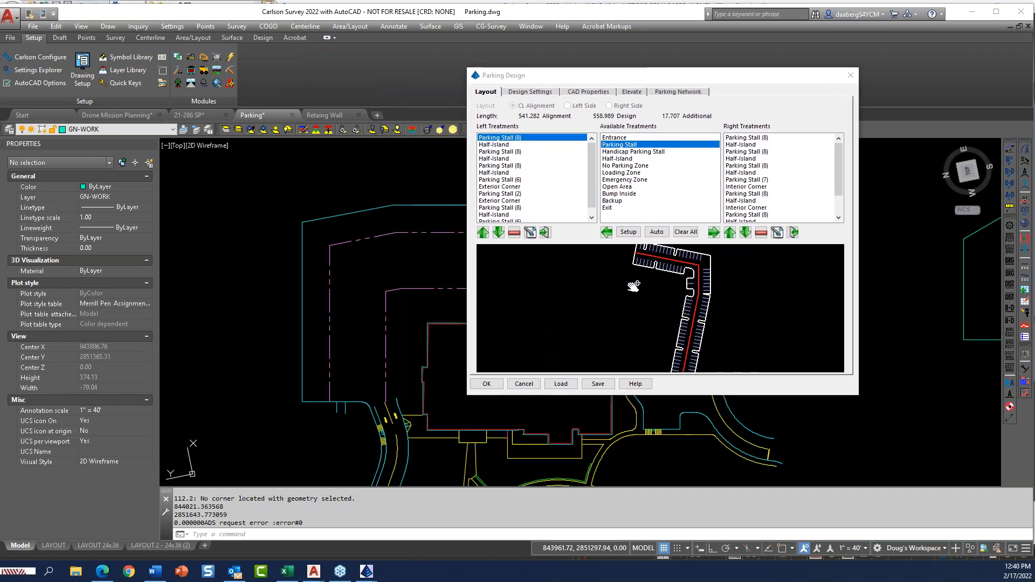
{"action": "left_click_drag", "start_coordinate": [671, 302], "coordinate": [647, 324]}
- Compare the last six-stall group and the first eight-stall groups among the left treatments with the preview, and close the parking design
{"action": "left_click_drag", "start_coordinate": [592, 202], "coordinate": [593, 214]}
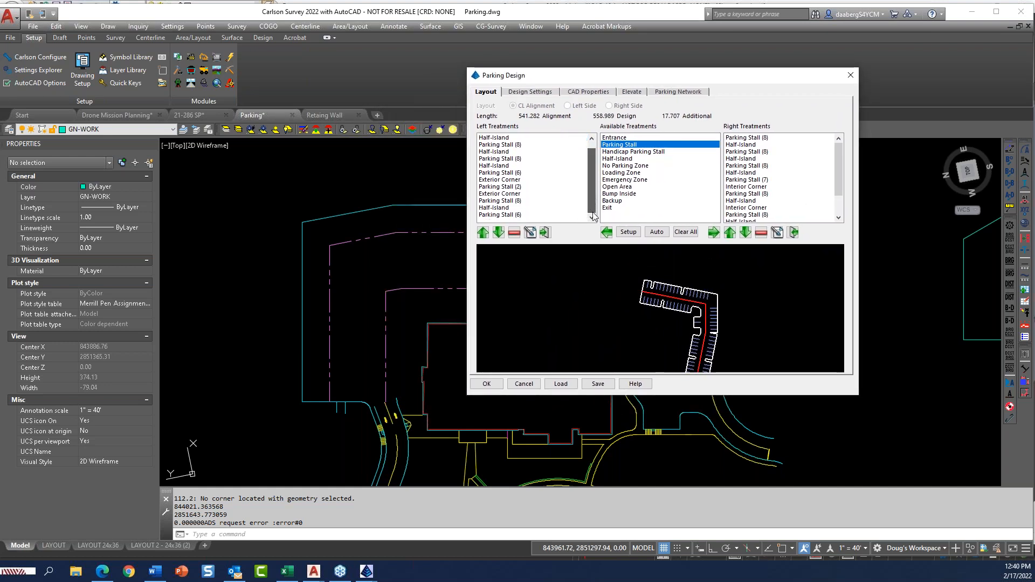
{"action": "left_click", "coordinate": [514, 215]}
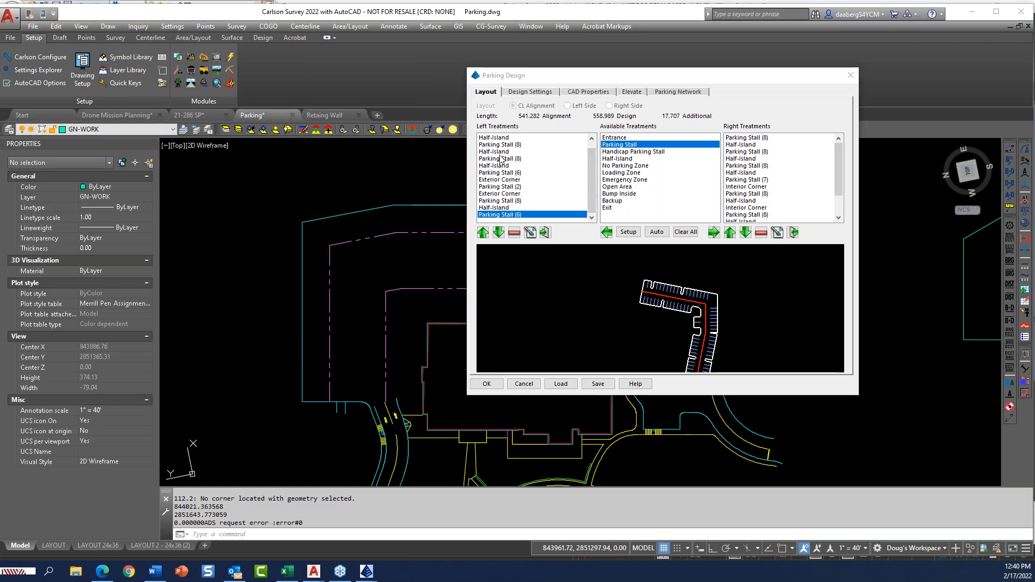
{"action": "scroll", "coordinate": [518, 162], "scroll_direction": "down", "scroll_amount": 1}
{"action": "left_click", "coordinate": [507, 139]}
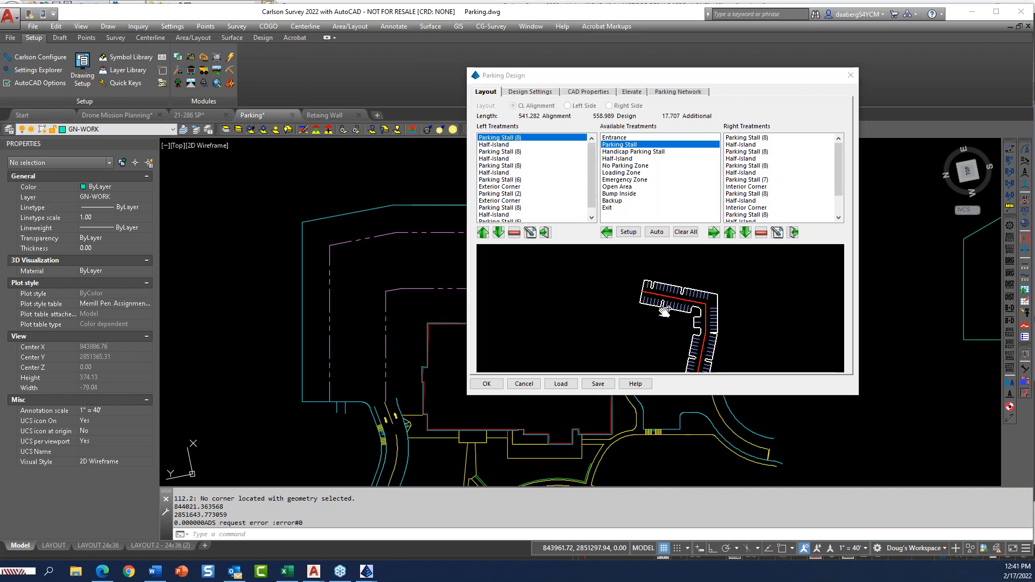
{"action": "scroll", "coordinate": [666, 312], "scroll_direction": "down", "scroll_amount": 2}
{"action": "left_click_drag", "start_coordinate": [714, 326], "coordinate": [686, 276]}
{"action": "scroll", "coordinate": [677, 325], "scroll_direction": "up", "scroll_amount": 1}
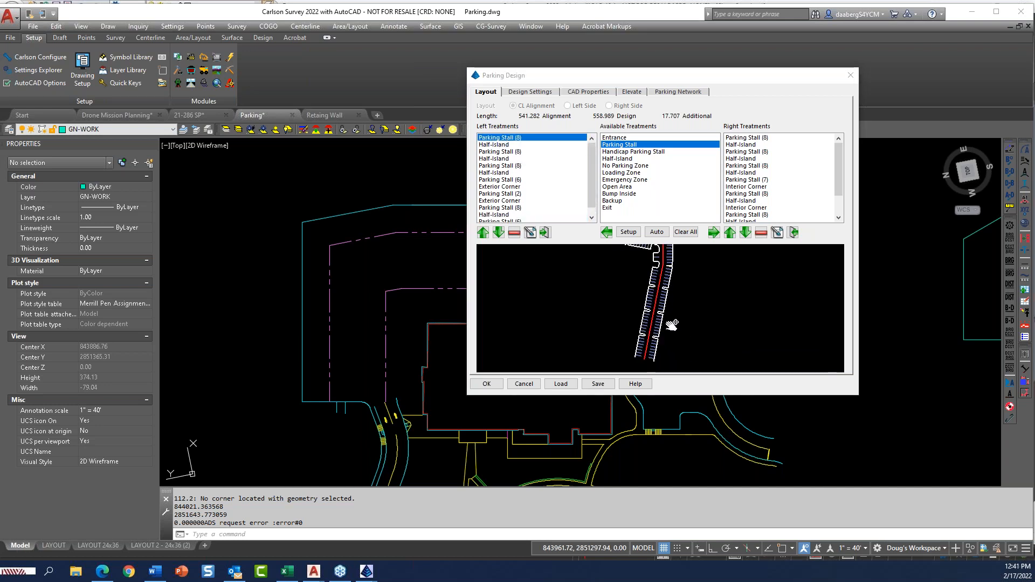
{"action": "left_click", "coordinate": [515, 152]}
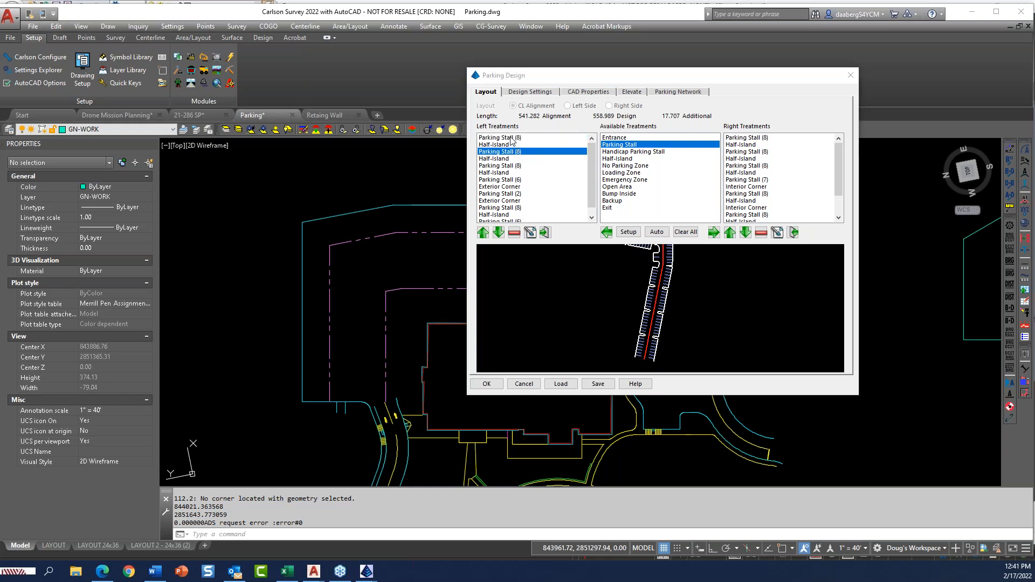
{"action": "left_click", "coordinate": [512, 139]}
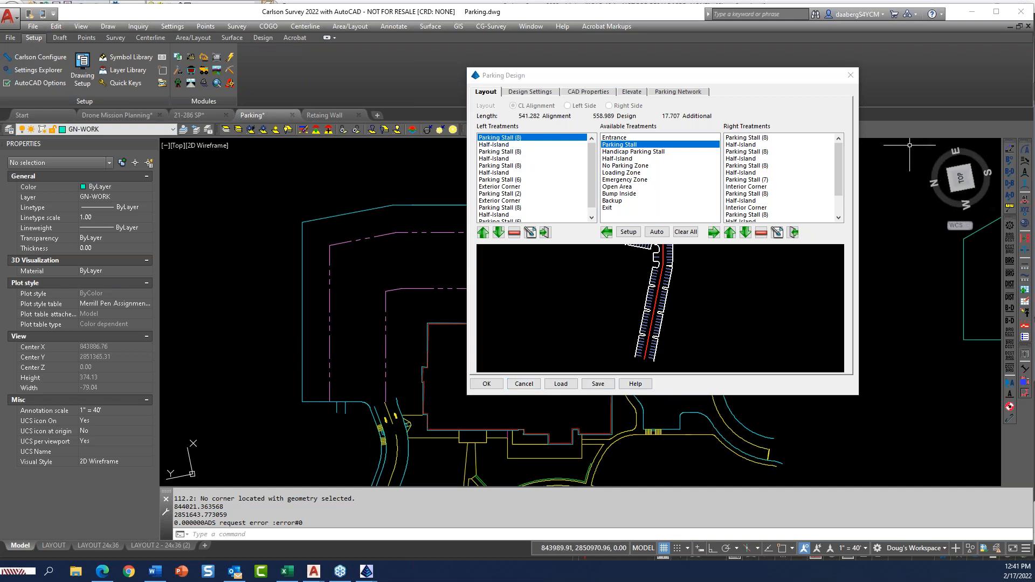
{"action": "left_click", "coordinate": [850, 78]}
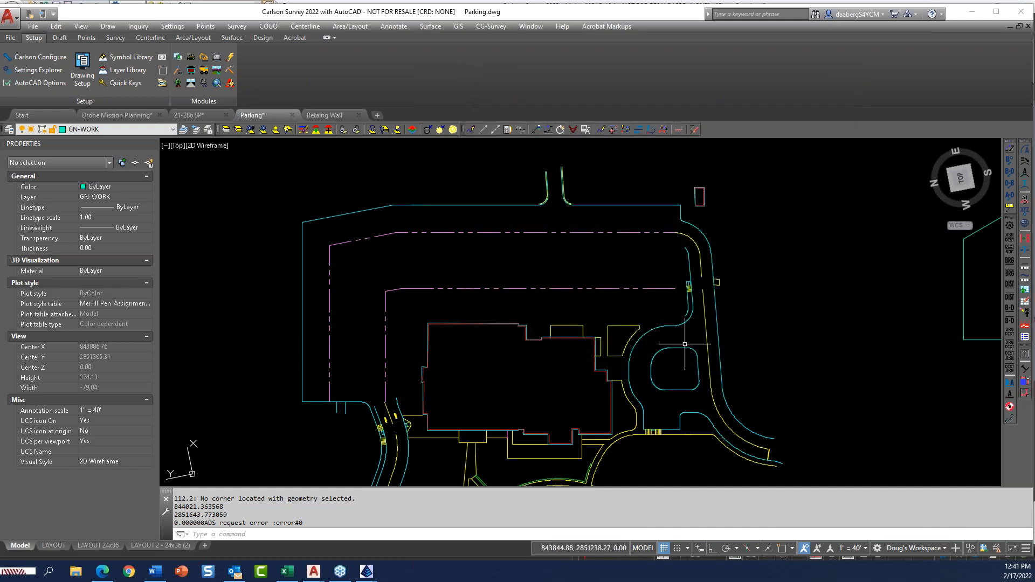
- Restart the parking design along the same outer dash-dot polyline
{"action": "type", "text": "p"}
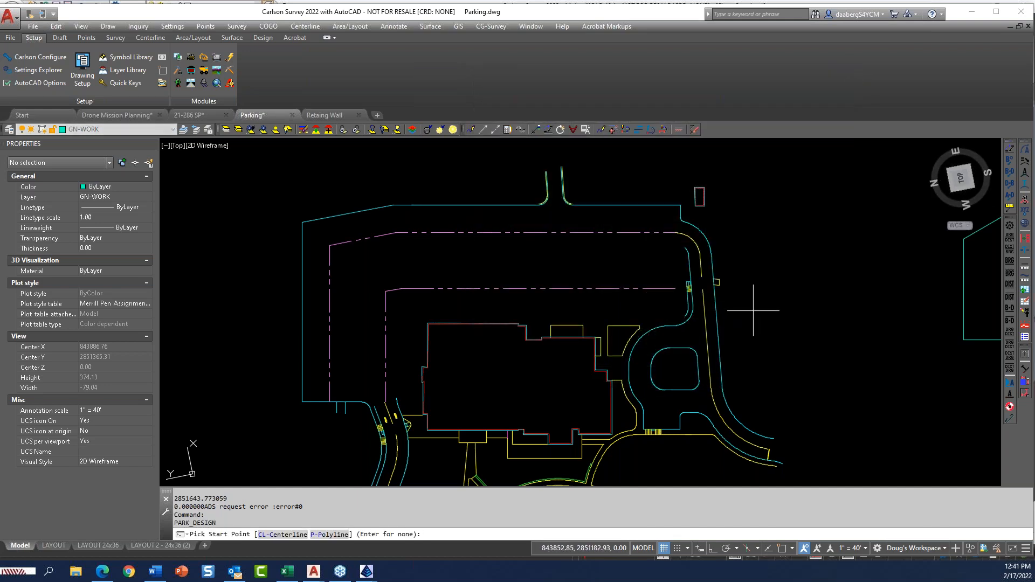
{"action": "key", "text": "Return"}
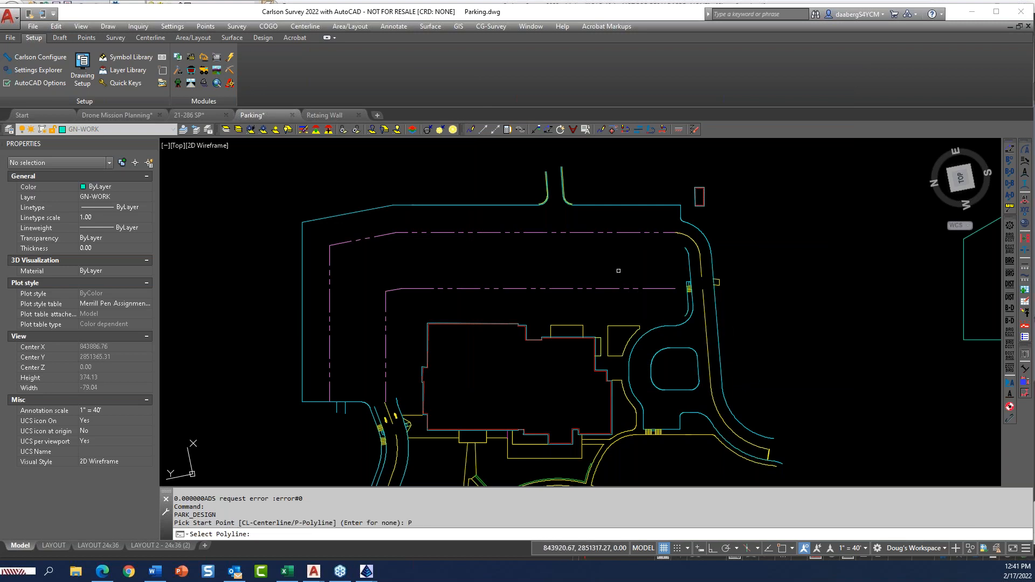
{"action": "left_click", "coordinate": [629, 234]}
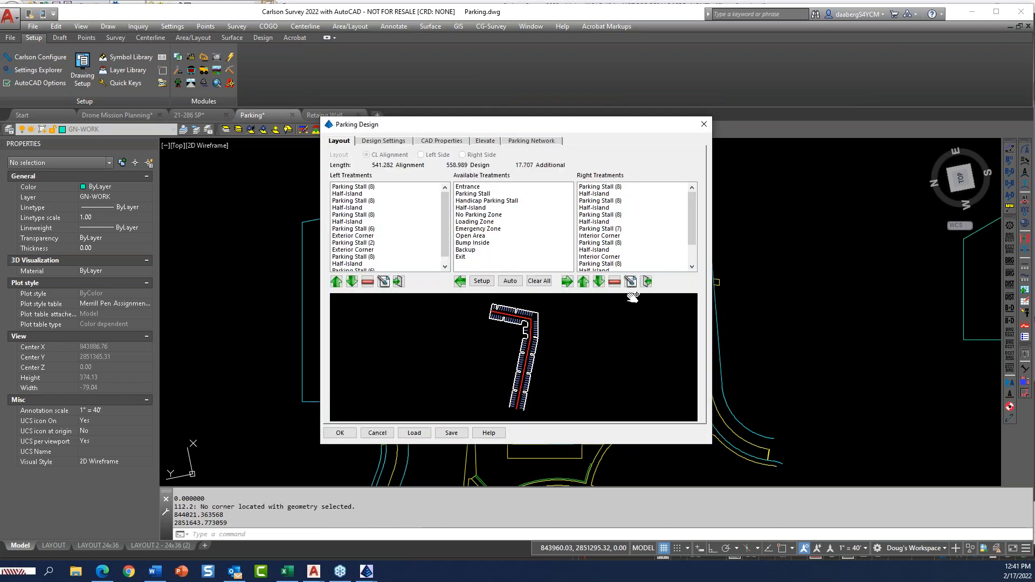
- Locate the first eight-stall group and the last six-stall group of the left treatments in the layout preview
{"action": "left_click", "coordinate": [366, 187]}
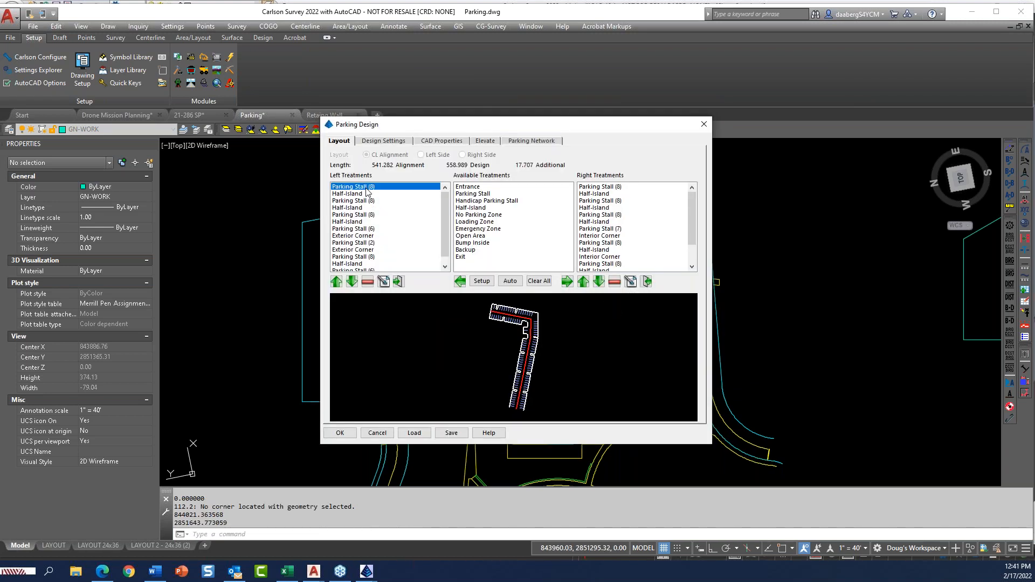
{"action": "scroll", "coordinate": [515, 396], "scroll_direction": "up", "scroll_amount": 5}
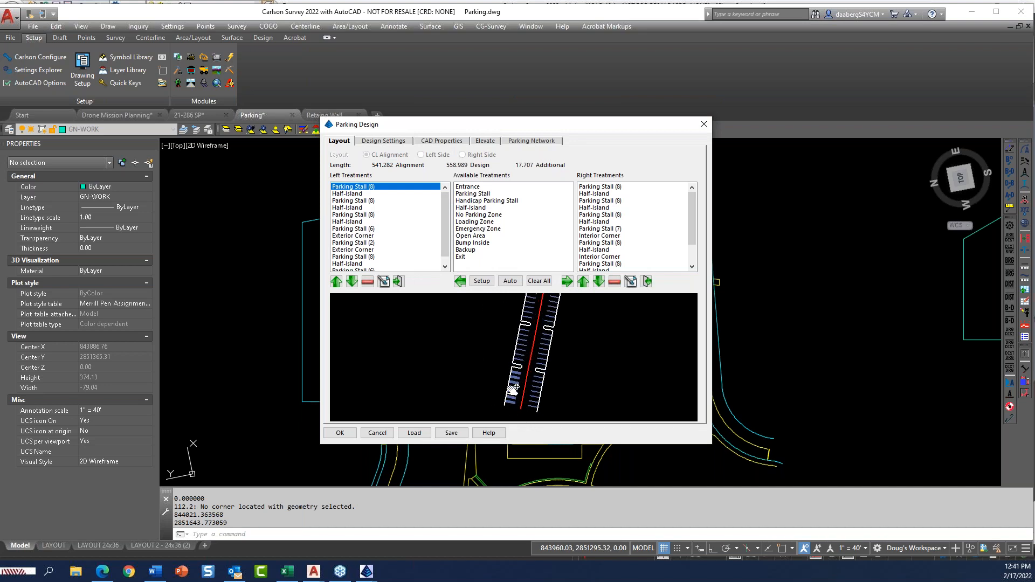
{"action": "middle_click_drag", "start_coordinate": [516, 388], "coordinate": [507, 368]}
{"action": "scroll", "coordinate": [519, 335], "scroll_direction": "down", "scroll_amount": 3}
{"action": "left_click_drag", "start_coordinate": [513, 324], "coordinate": [519, 360]}
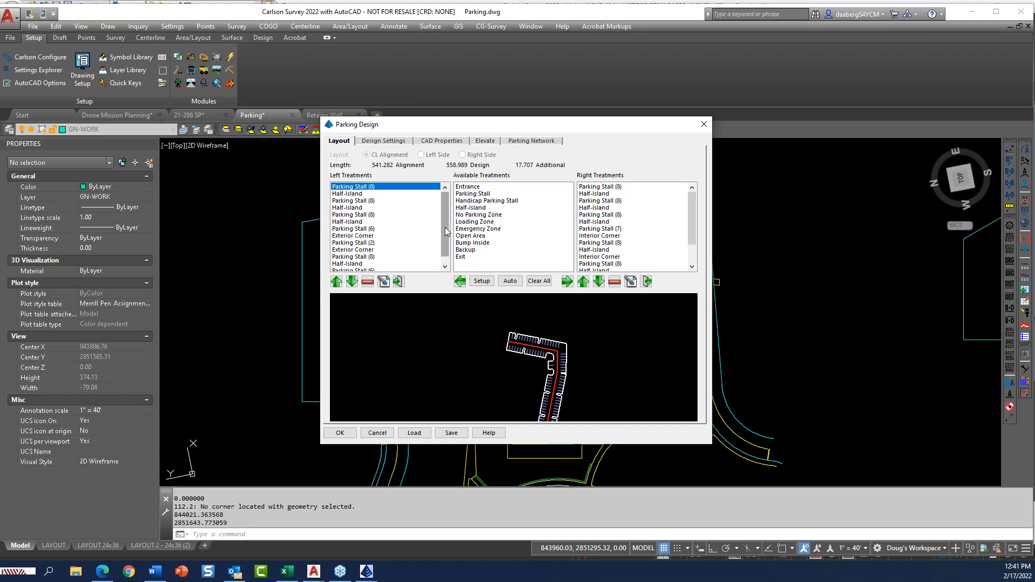
{"action": "scroll", "coordinate": [444, 227], "scroll_direction": "down", "scroll_amount": 1}
{"action": "left_click", "coordinate": [380, 265]}
{"action": "scroll", "coordinate": [497, 353], "scroll_direction": "up", "scroll_amount": 4}
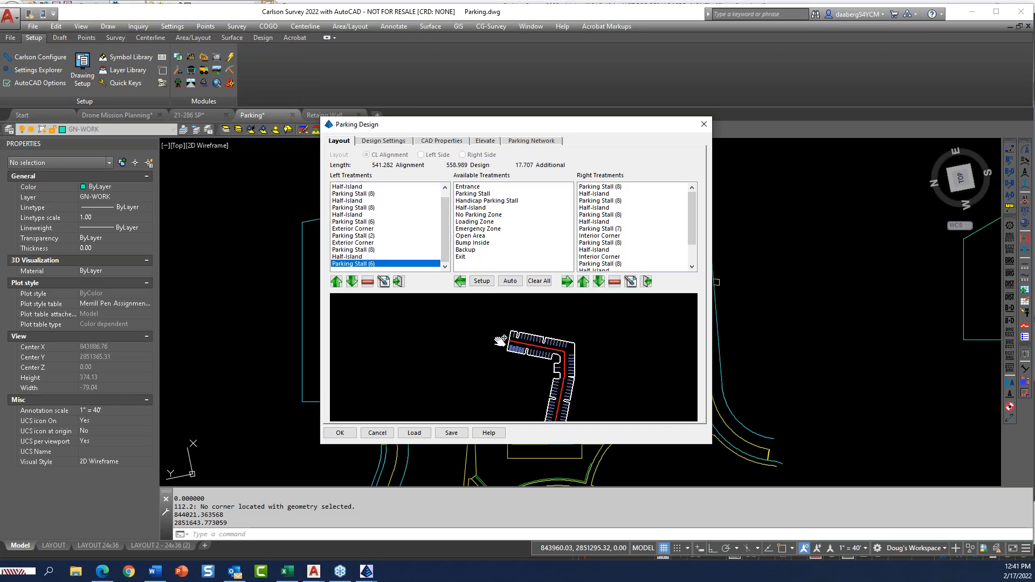
- Add a Backup after the last six-stall group of the left treatments and remove the last half-island from the right treatments
{"action": "left_click", "coordinate": [464, 250]}
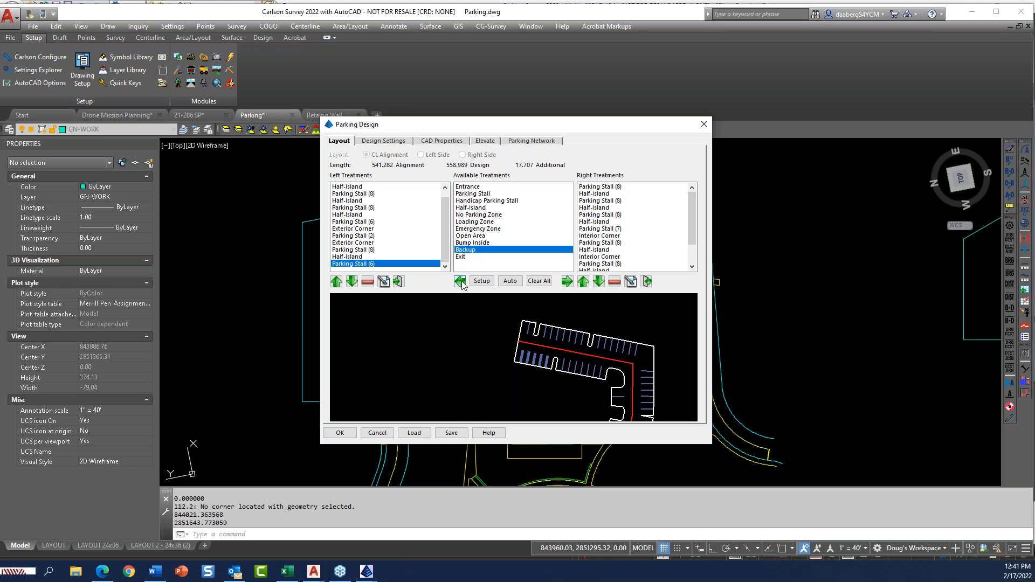
{"action": "left_click", "coordinate": [460, 280]}
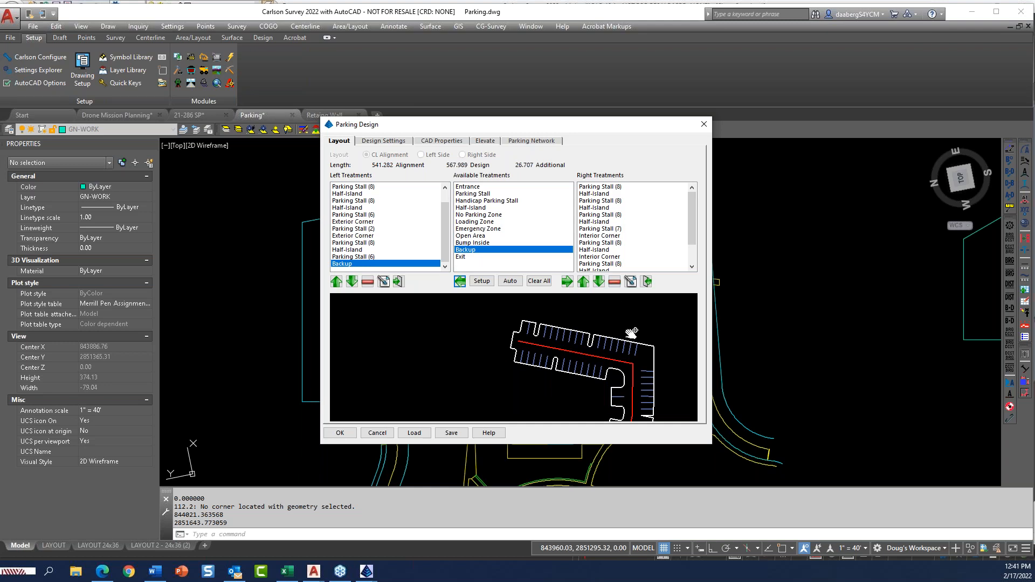
{"action": "left_click", "coordinate": [603, 201]}
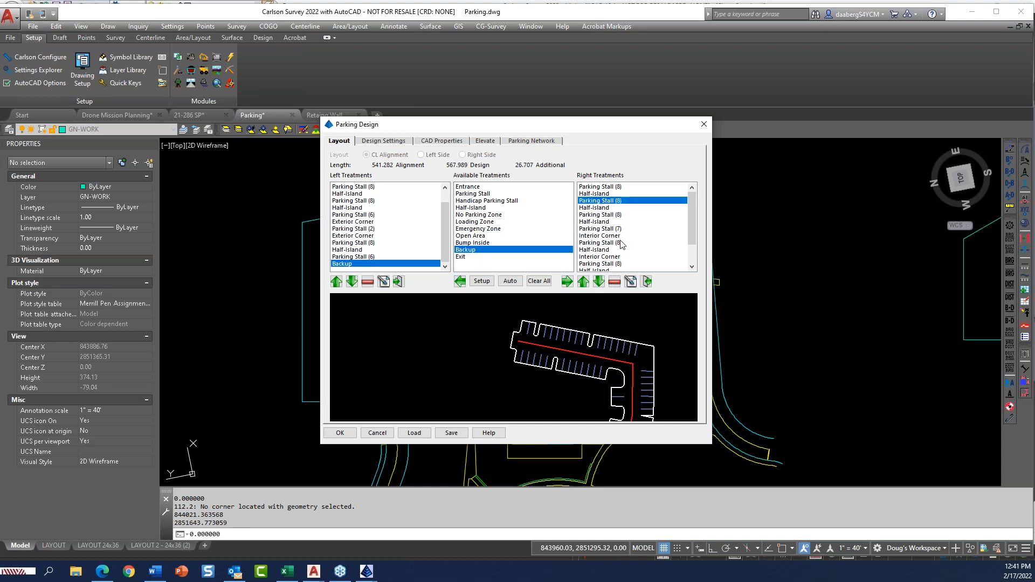
{"action": "scroll", "coordinate": [622, 244], "scroll_direction": "down", "scroll_amount": 2}
{"action": "left_click", "coordinate": [606, 251]}
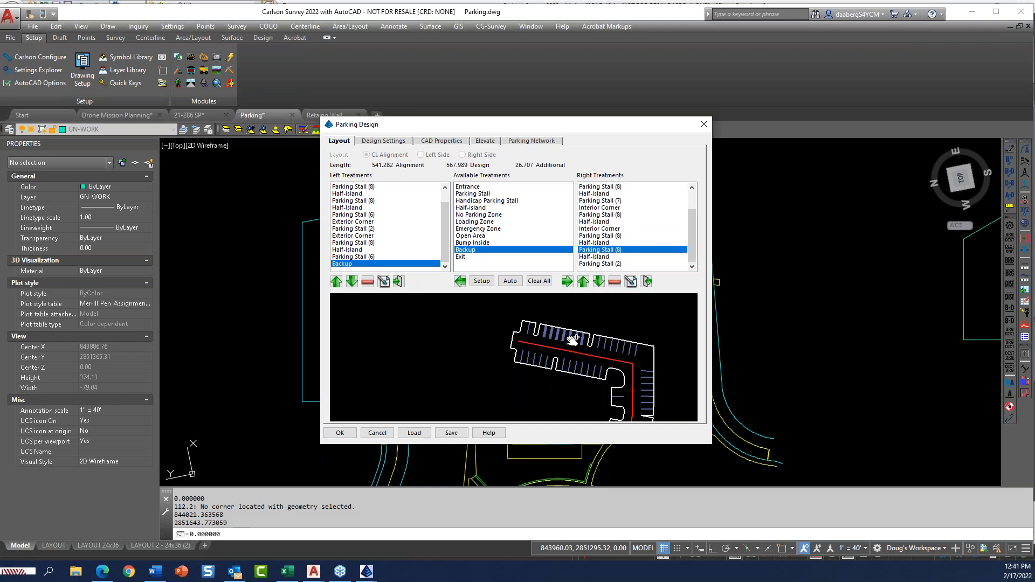
{"action": "left_click", "coordinate": [603, 257]}
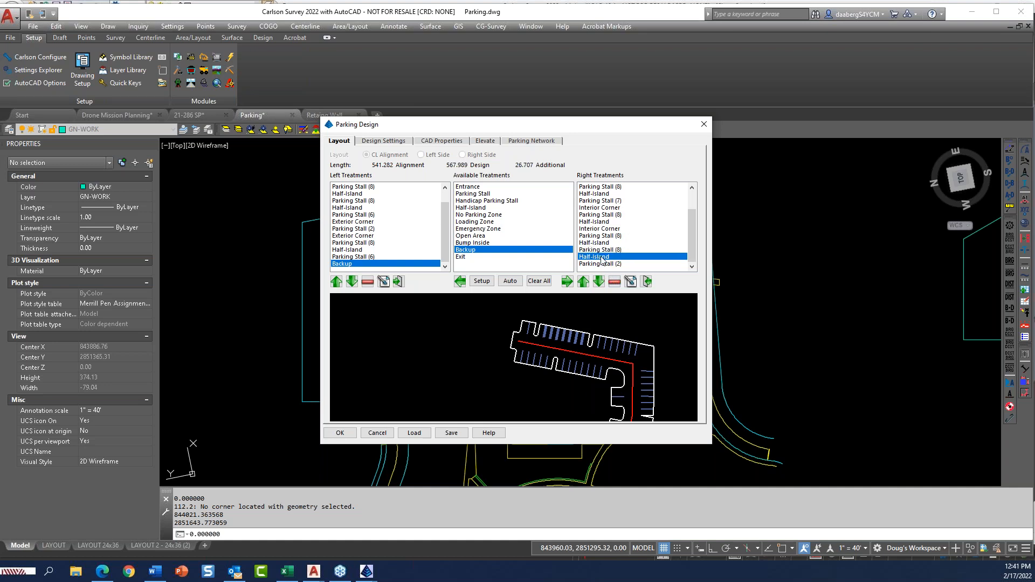
{"action": "left_click", "coordinate": [613, 282]}
- Accept the parking design so the stalls are drawn along the outer polyline, and end the command
{"action": "left_click", "coordinate": [340, 433]}
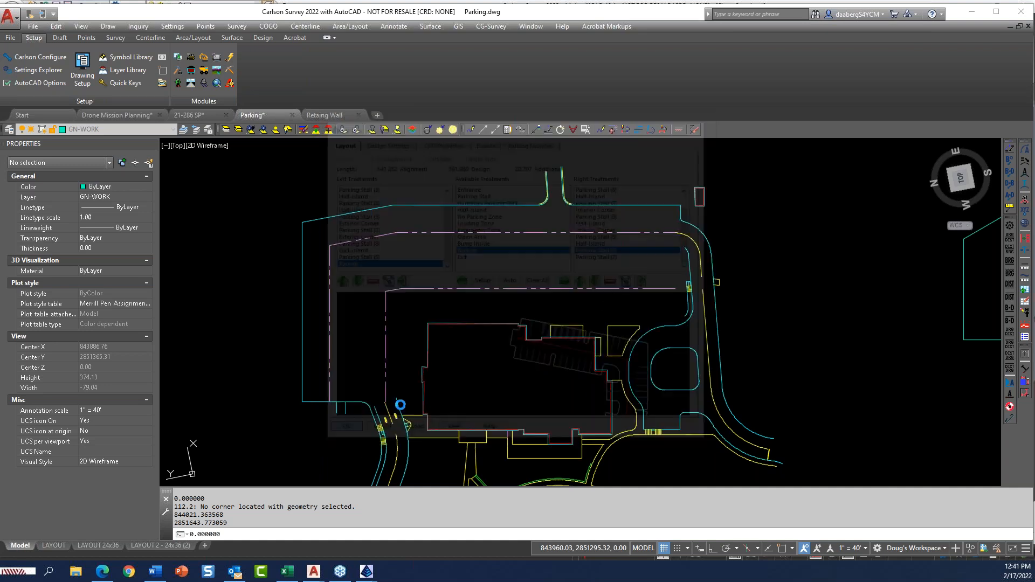
{"action": "key", "text": "Return"}
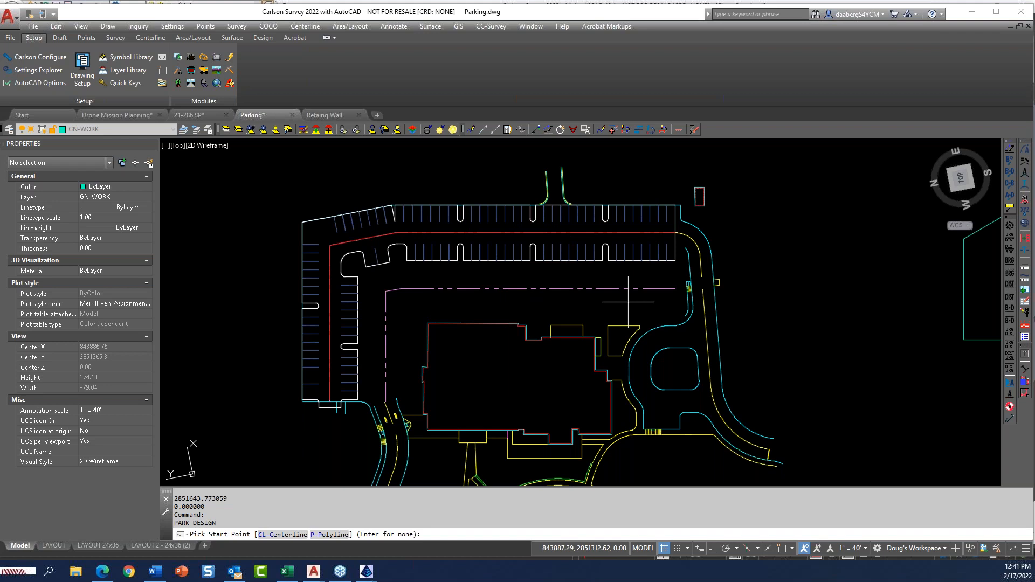
{"action": "key", "text": "Escape"}
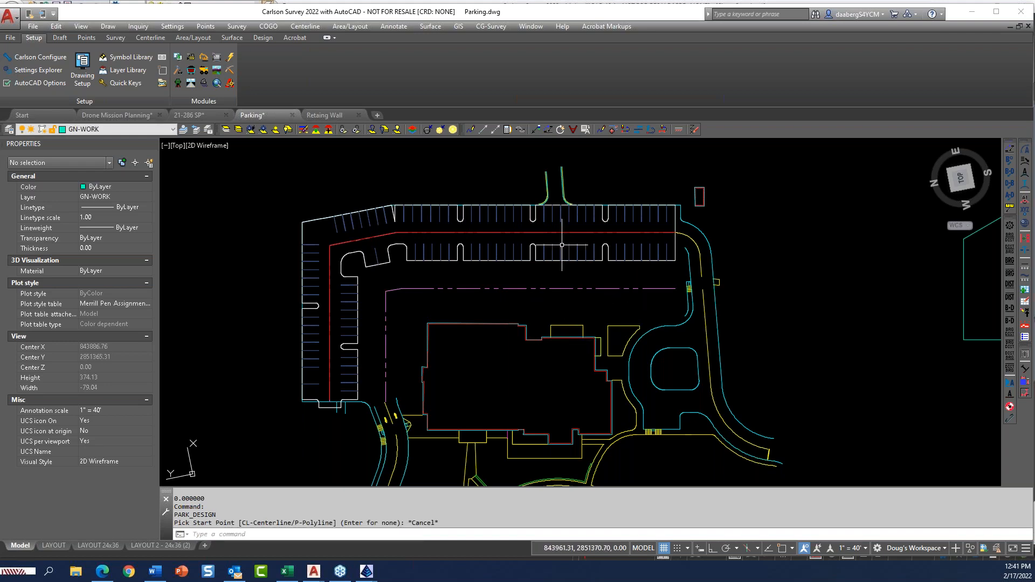
{"action": "left_click", "coordinate": [357, 28]}
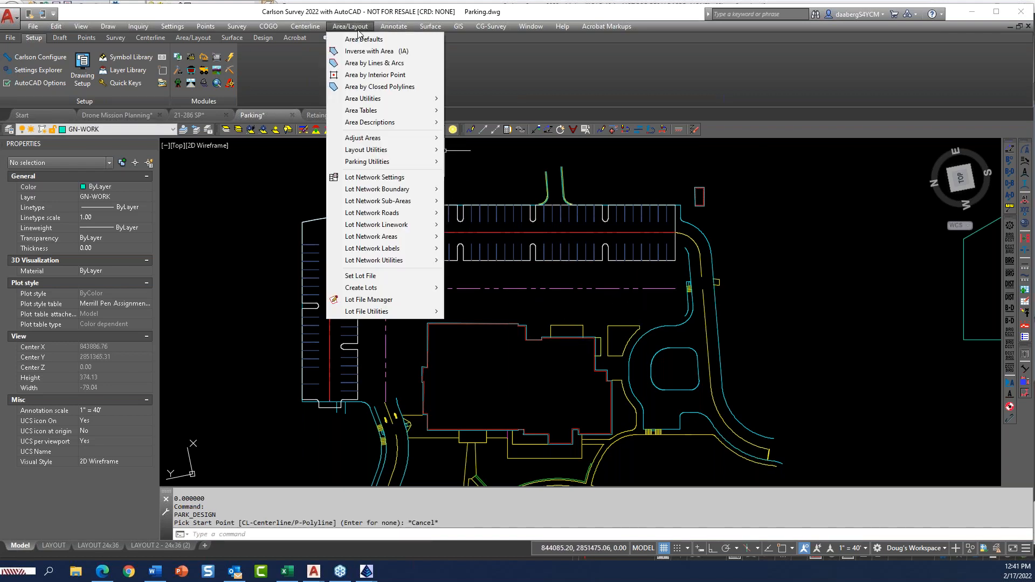
{"action": "mouse_move", "coordinate": [416, 150]}
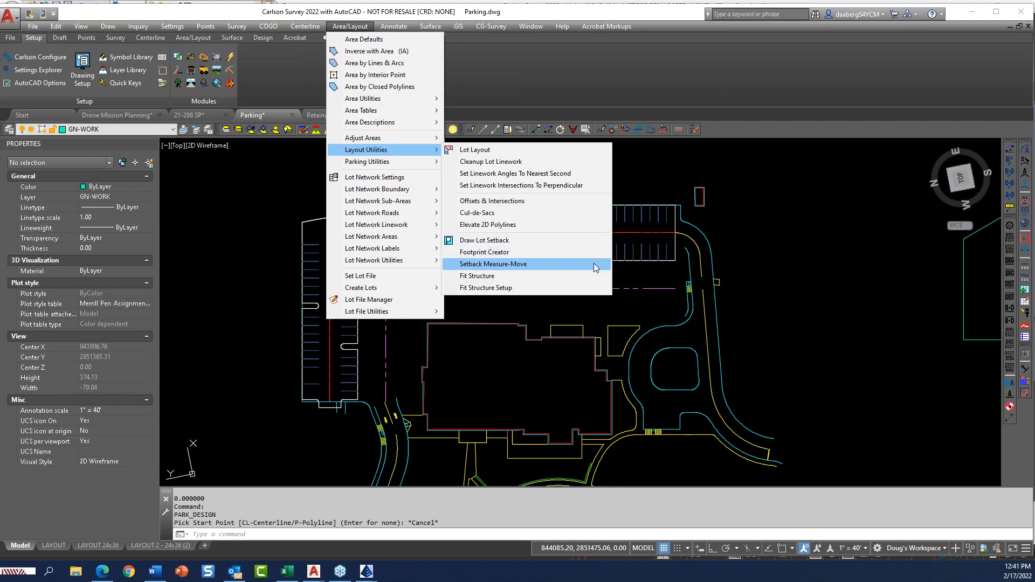
{"action": "left_click", "coordinate": [657, 280]}
{"action": "left_click", "coordinate": [656, 269]}
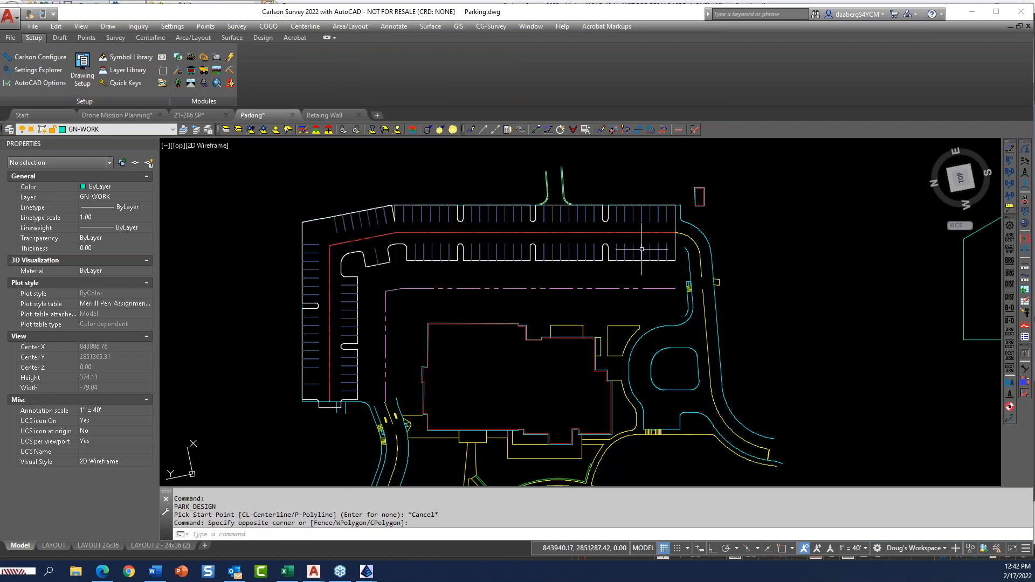
{"action": "left_click", "coordinate": [642, 251]}
{"action": "key", "text": "Escape"}
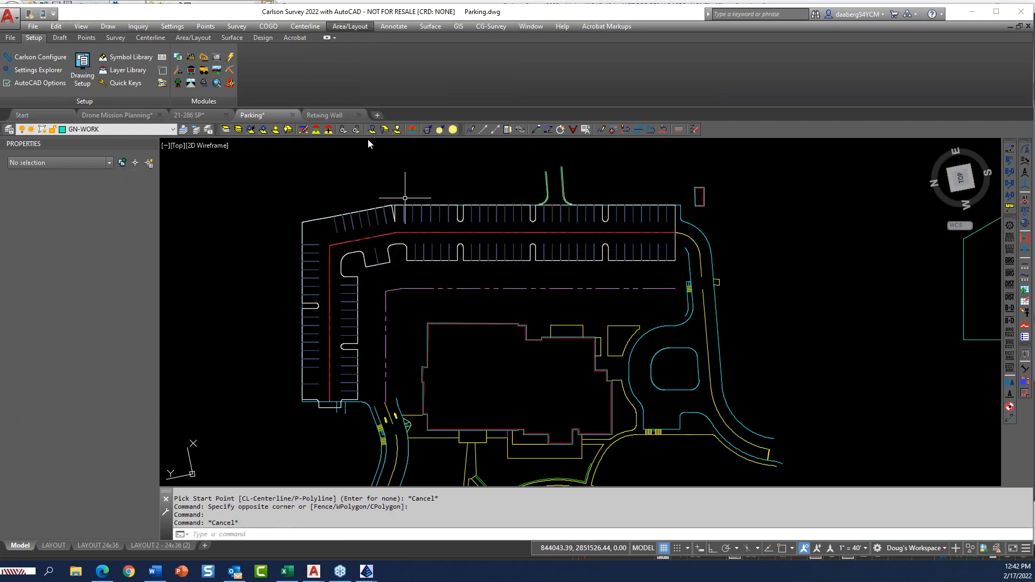
- Start adjusting the parking drawn along the outer alignment
{"action": "left_click", "coordinate": [344, 27]}
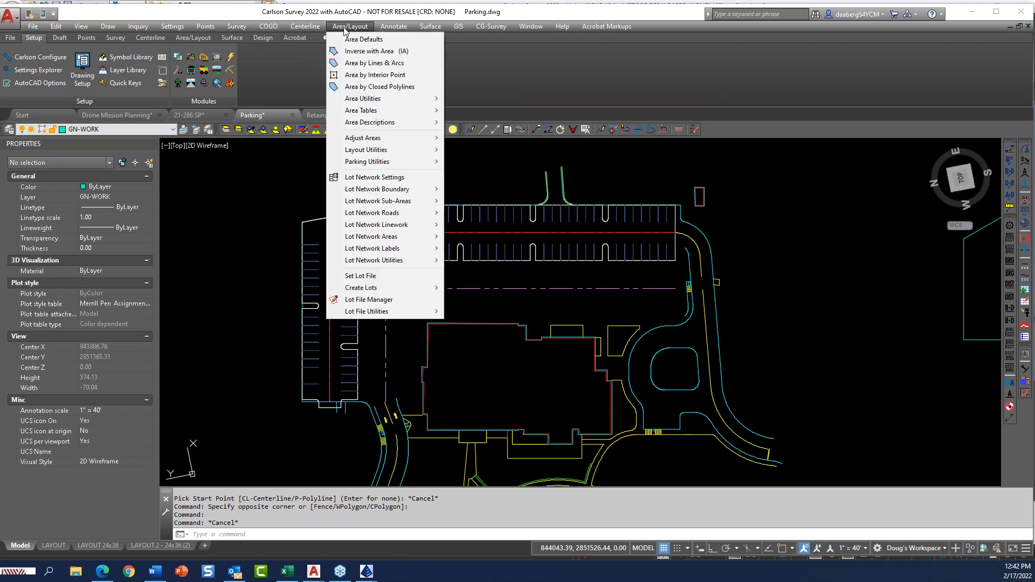
{"action": "mouse_move", "coordinate": [398, 163]}
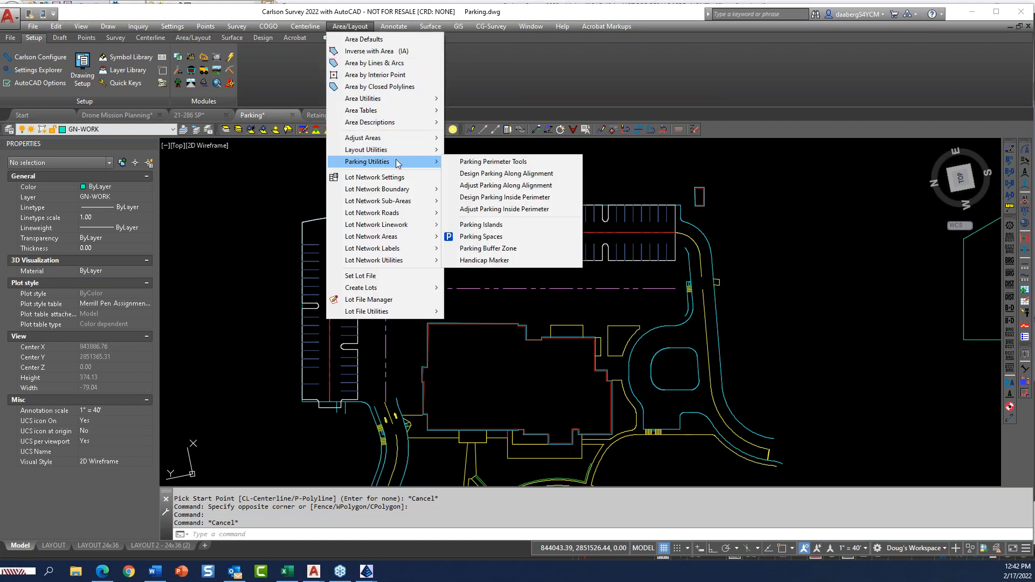
{"action": "left_click", "coordinate": [505, 185]}
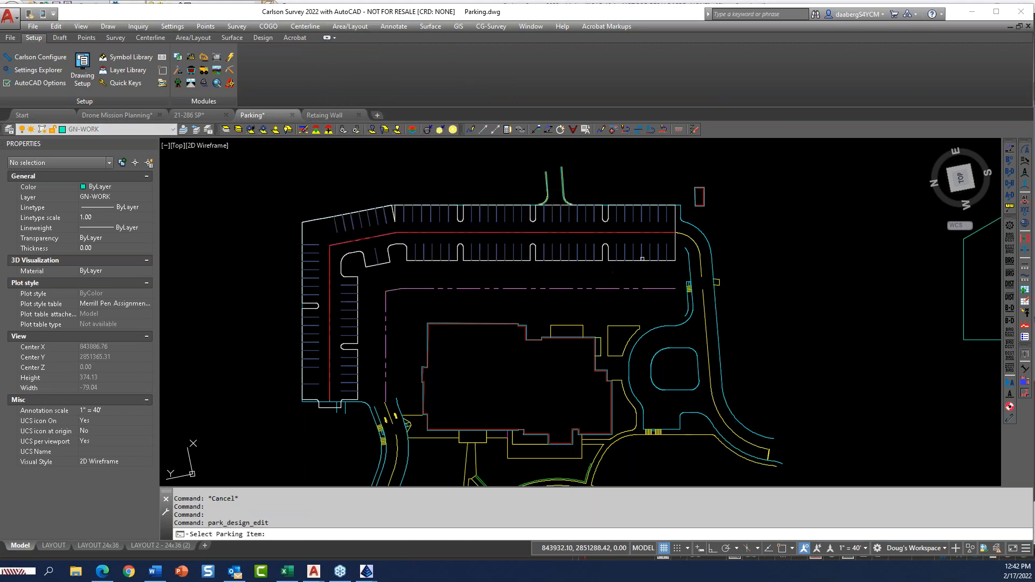
{"action": "left_click", "coordinate": [673, 264]}
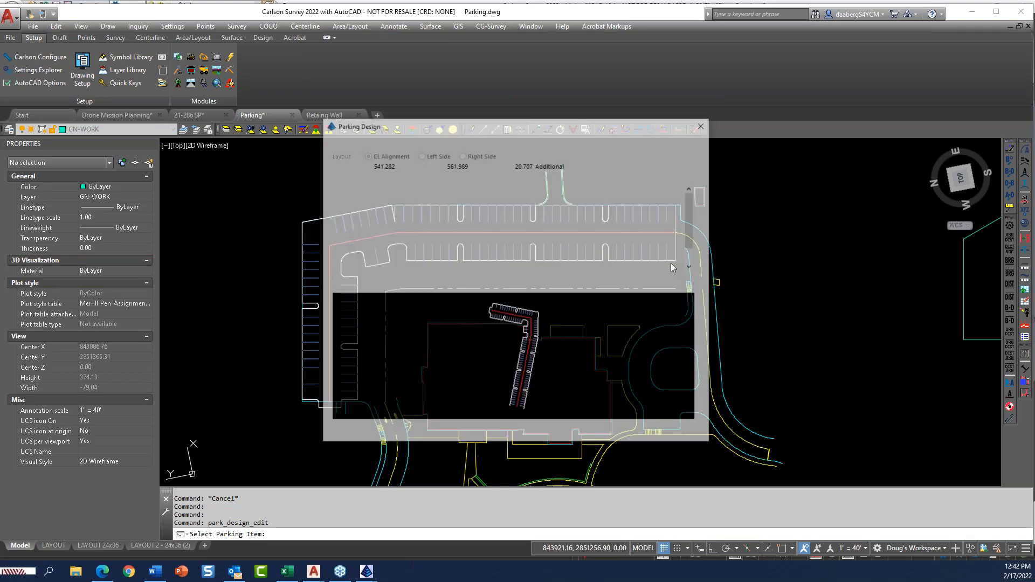
- Add an Open Area as the first of the left treatments, ahead of the stalls, and redraw the adjusted parking
{"action": "scroll", "coordinate": [514, 401], "scroll_direction": "up", "scroll_amount": 3}
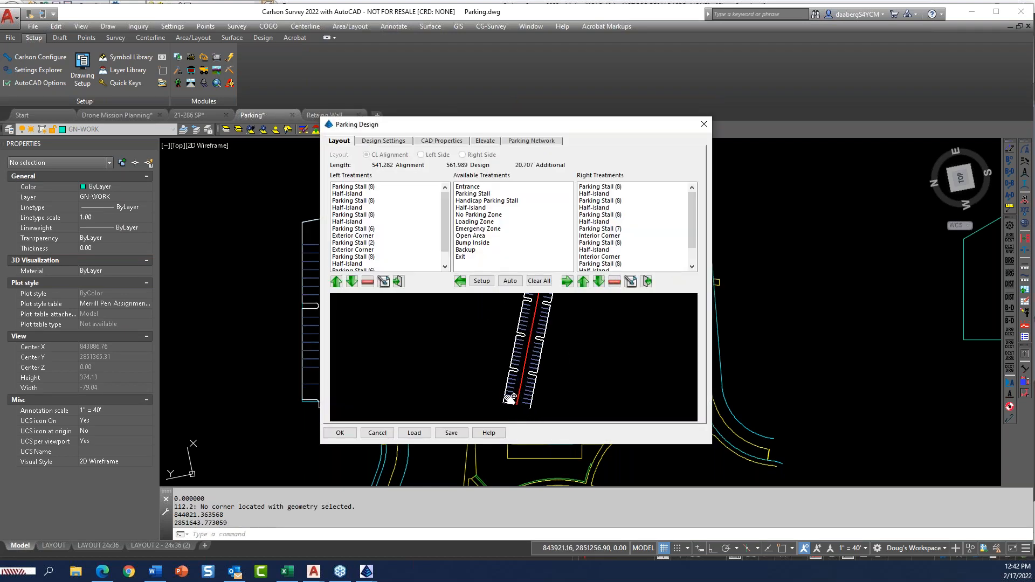
{"action": "scroll", "coordinate": [513, 399], "scroll_direction": "up", "scroll_amount": 2}
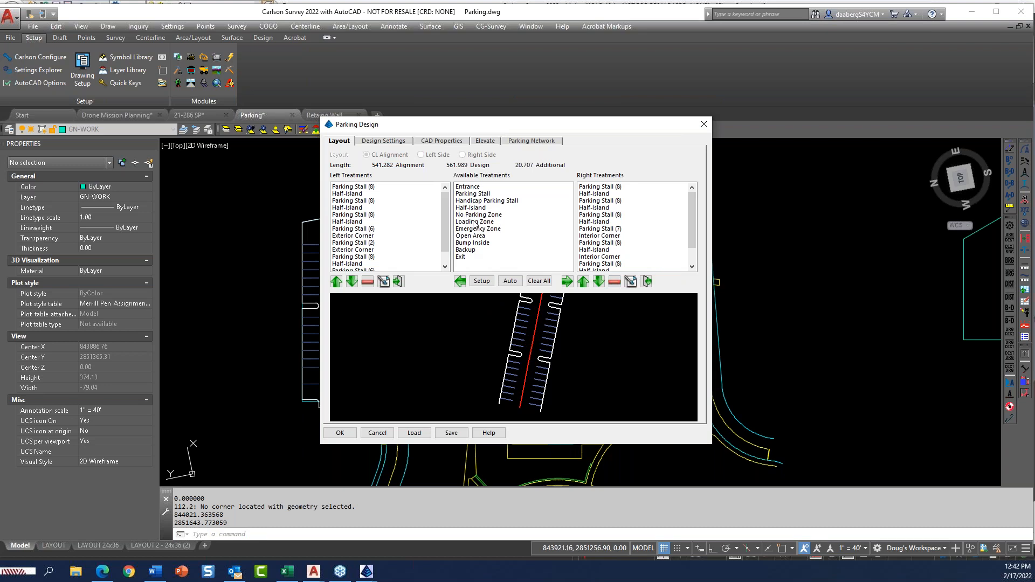
{"action": "left_click", "coordinate": [399, 187]}
{"action": "left_click", "coordinate": [466, 187]}
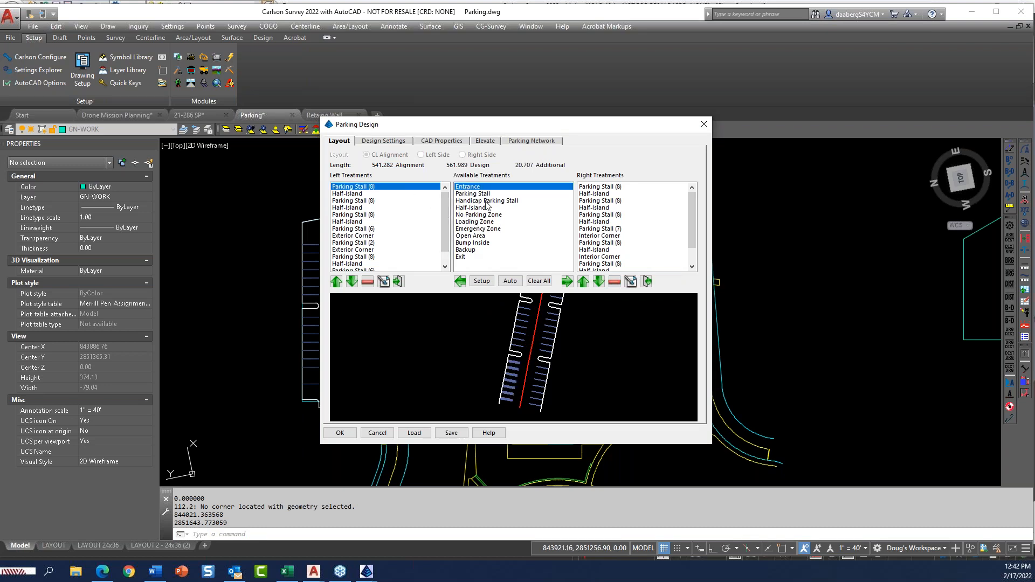
{"action": "left_click", "coordinate": [474, 236]}
{"action": "left_click", "coordinate": [460, 281]}
{"action": "left_click", "coordinate": [337, 283]}
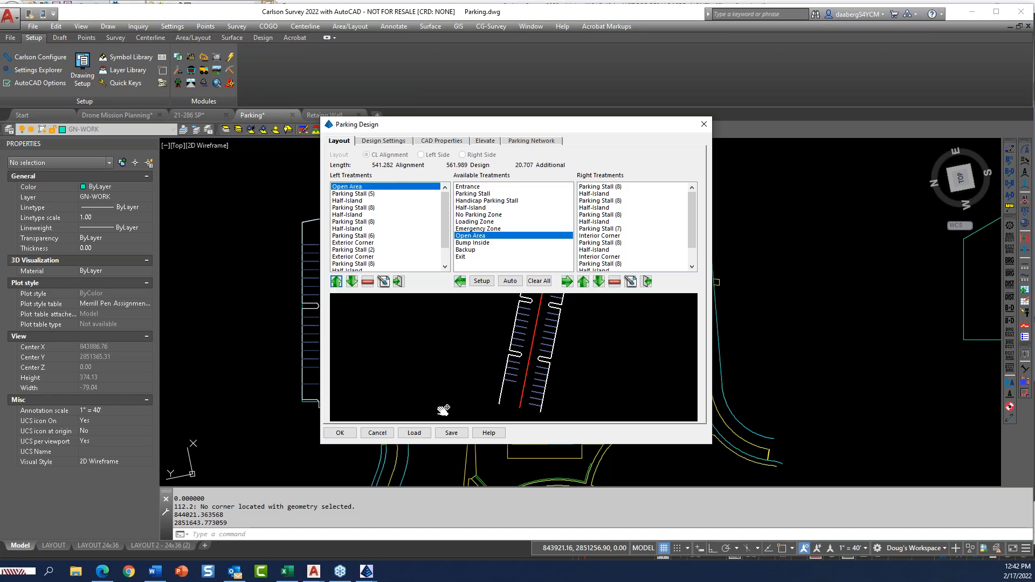
{"action": "left_click", "coordinate": [340, 433]}
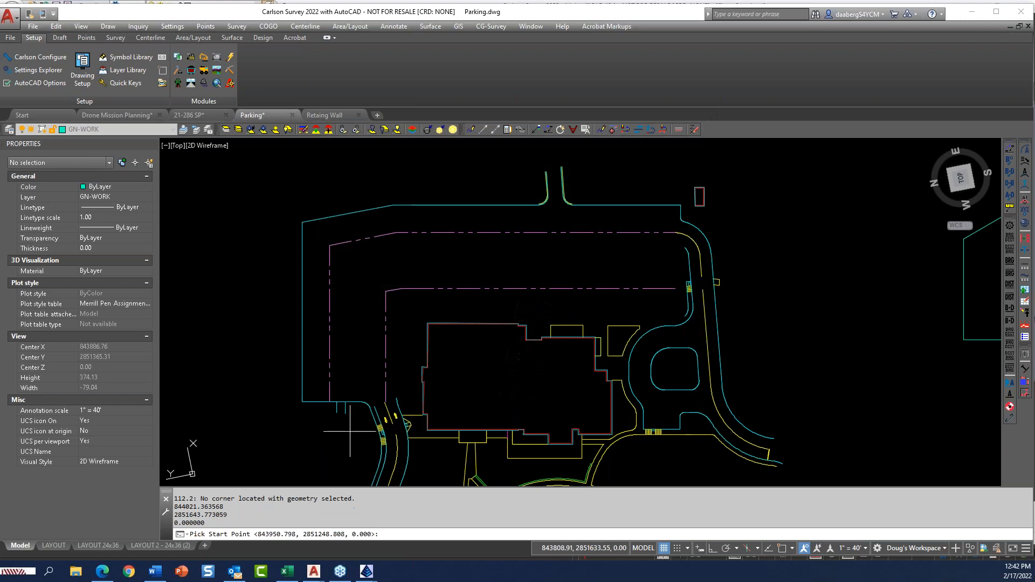
{"action": "left_click", "coordinate": [585, 342]}
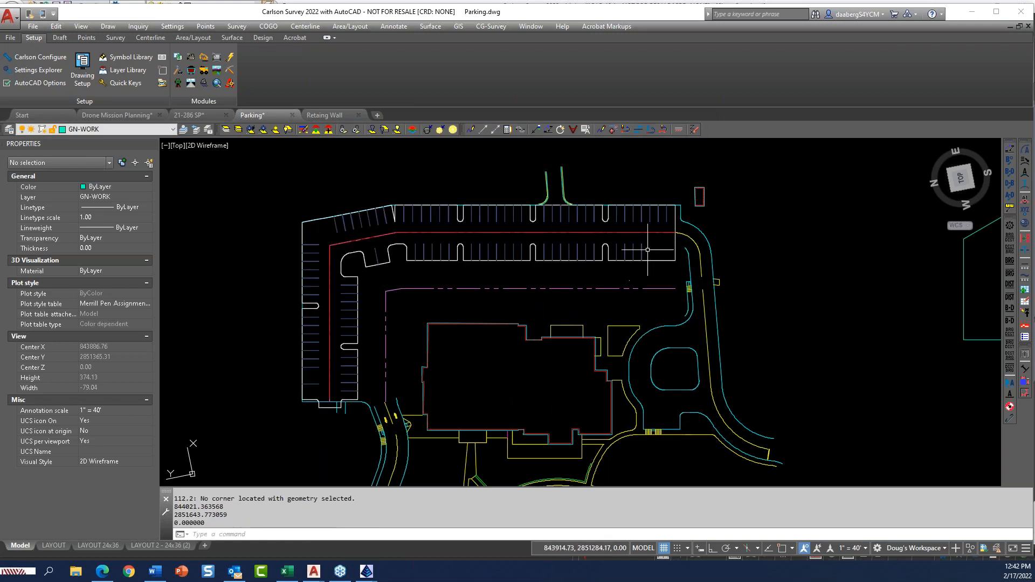
- Design parking along the inner dash-dot polyline using the Polyline option, and draw it with the proposed treatments
{"action": "scroll", "coordinate": [650, 253], "scroll_direction": "up", "scroll_amount": 4}
{"action": "scroll", "coordinate": [668, 238], "scroll_direction": "down", "scroll_amount": 5}
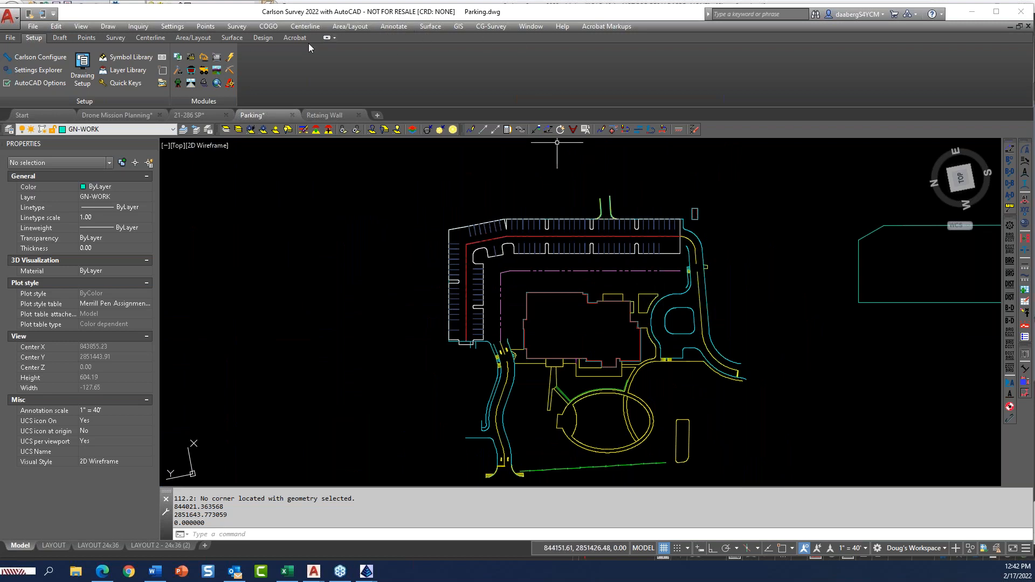
{"action": "left_click", "coordinate": [353, 25]}
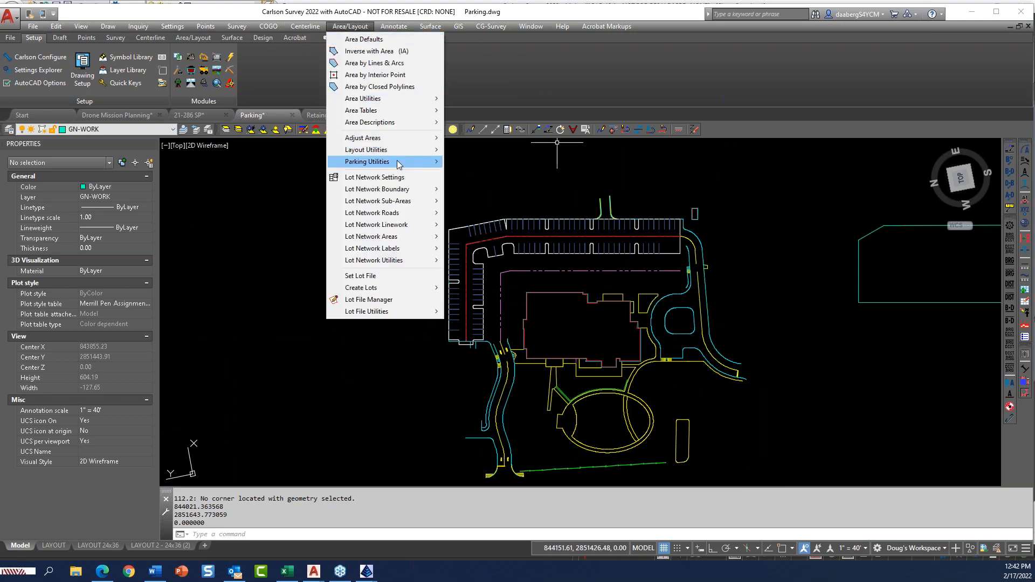
{"action": "mouse_move", "coordinate": [397, 160]}
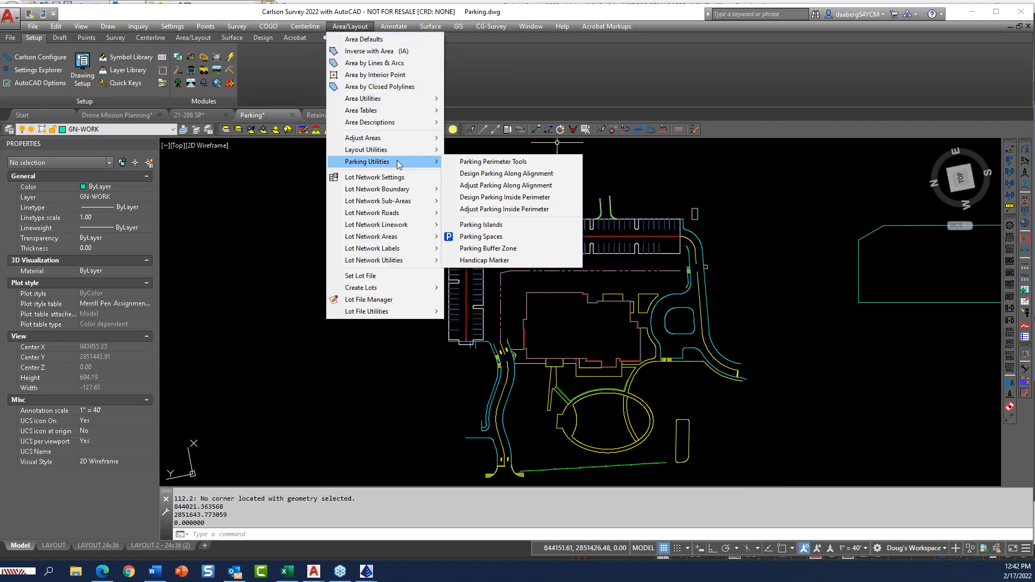
{"action": "left_click", "coordinate": [504, 186]}
{"action": "type", "text": "P"}
{"action": "key", "text": "Return"}
{"action": "left_click", "coordinate": [663, 268]}
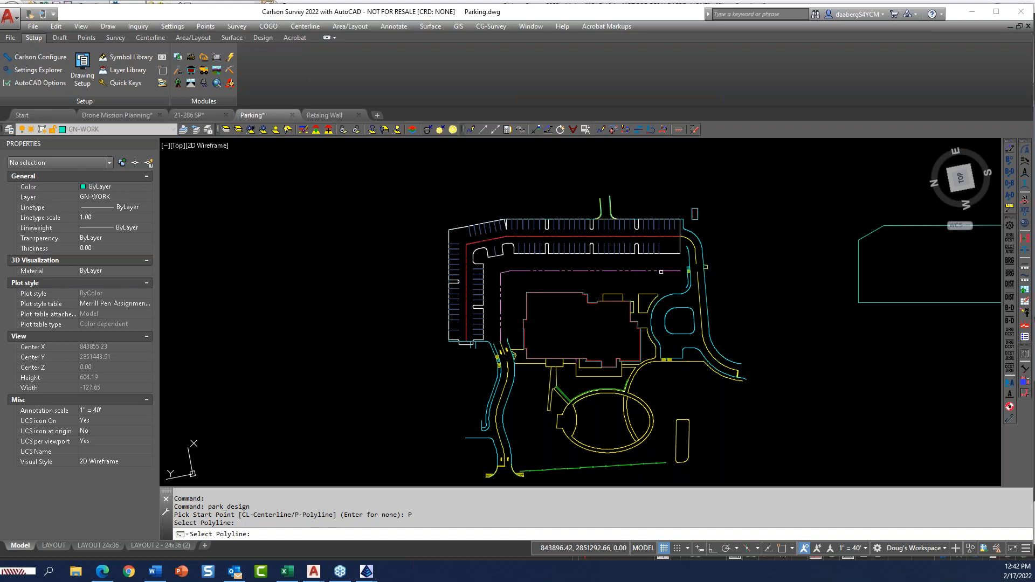
{"action": "left_click", "coordinate": [659, 272]}
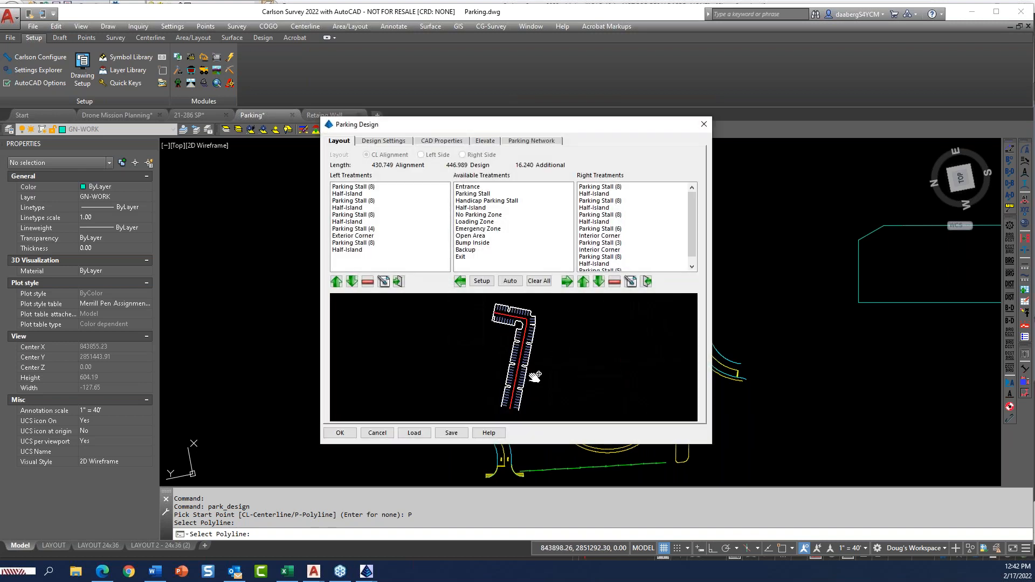
{"action": "left_click", "coordinate": [340, 433]}
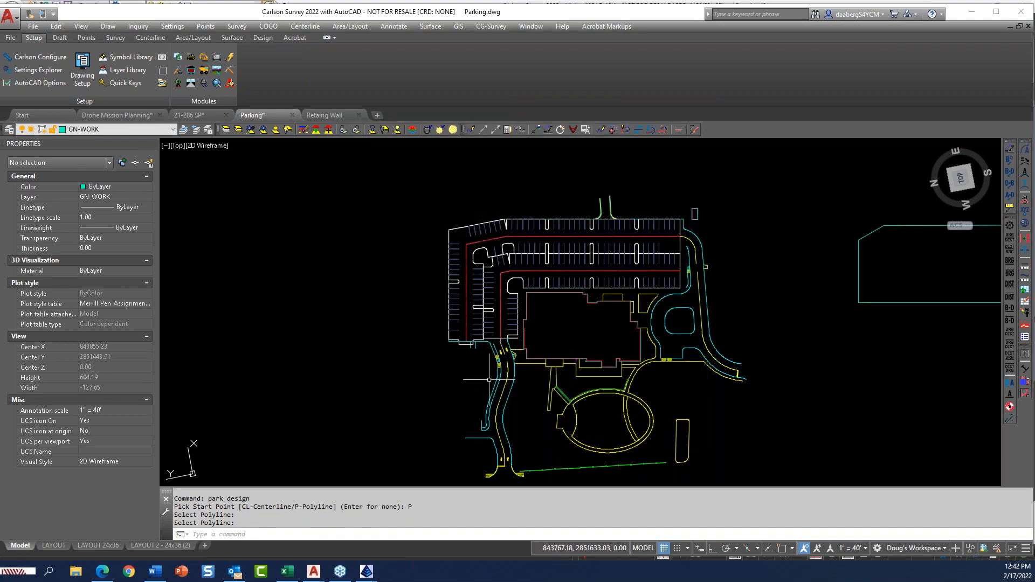
- Design parking inside the separate green five-sided perimeter polyline, with parking spaces along all of its sides
{"action": "scroll", "coordinate": [684, 232], "scroll_direction": "up", "scroll_amount": 4}
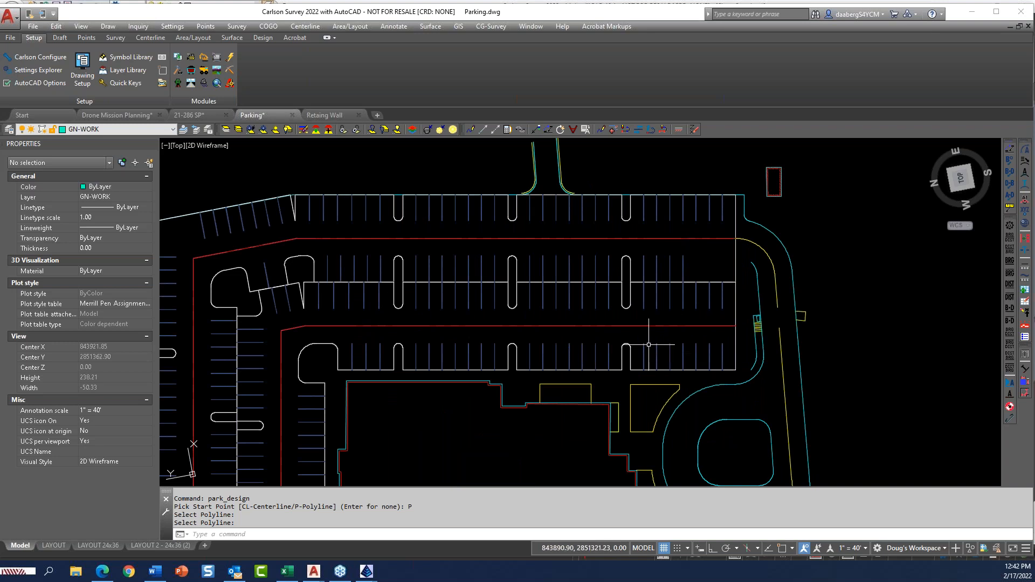
{"action": "scroll", "coordinate": [659, 330], "scroll_direction": "down", "scroll_amount": 4}
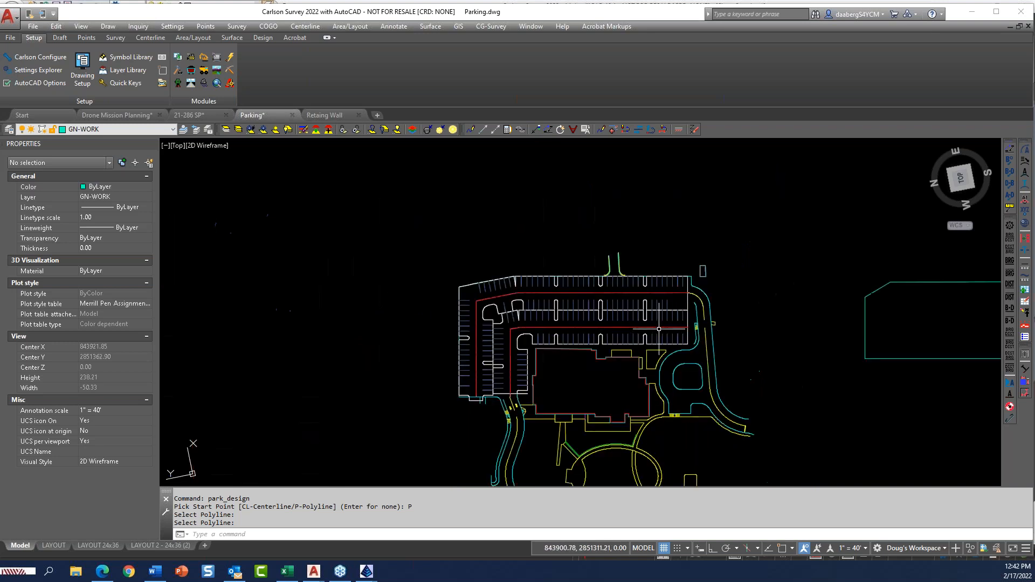
{"action": "scroll", "coordinate": [693, 344], "scroll_direction": "up", "scroll_amount": 6}
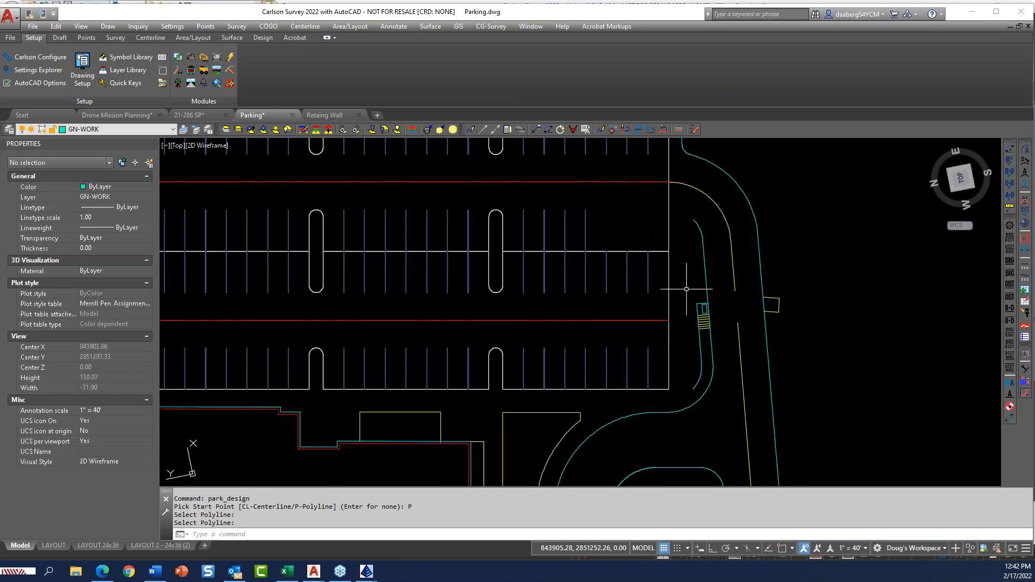
{"action": "scroll", "coordinate": [597, 276], "scroll_direction": "down", "scroll_amount": 6}
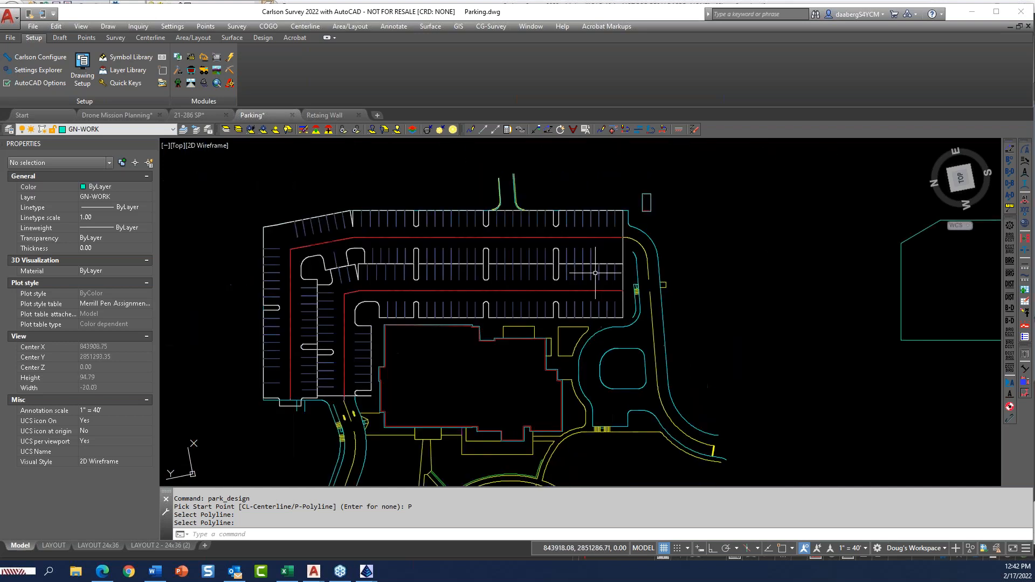
{"action": "middle_click_drag", "start_coordinate": [572, 319], "coordinate": [547, 314]}
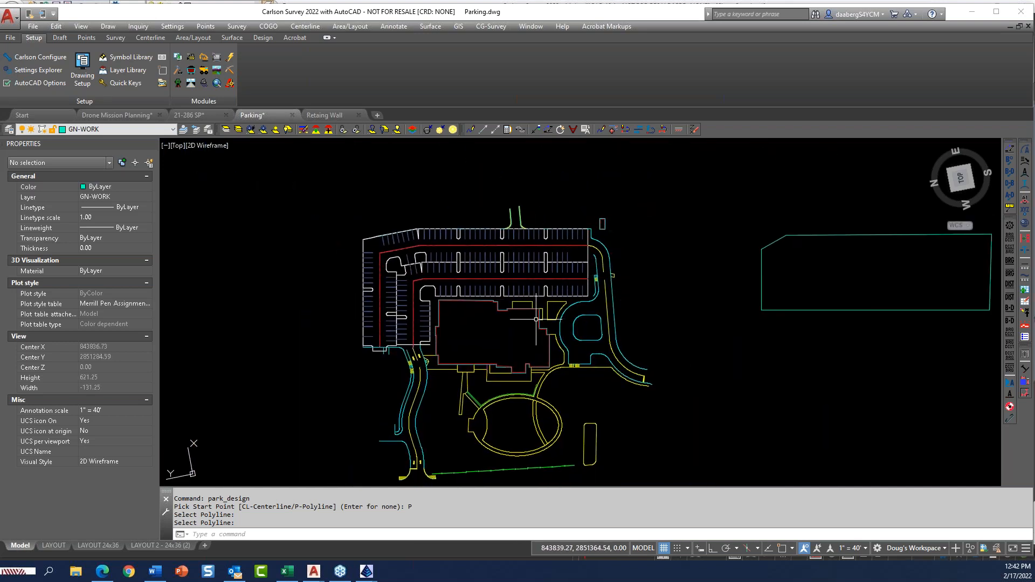
{"action": "mouse_move", "coordinate": [657, 306]}
{"action": "middle_mouse_down"}
{"action": "mouse_move", "coordinate": [446, 317]}
{"action": "mouse_move", "coordinate": [301, 341]}
{"action": "middle_mouse_up"}
{"action": "scroll", "coordinate": [492, 324], "scroll_direction": "up", "scroll_amount": 4}
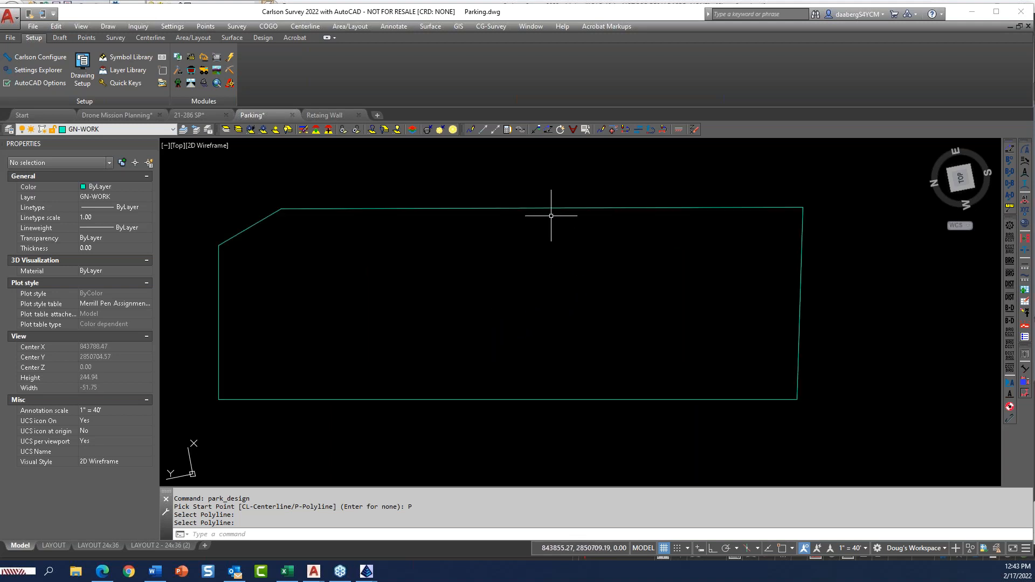
{"action": "left_click", "coordinate": [338, 26]}
{"action": "mouse_move", "coordinate": [385, 165]}
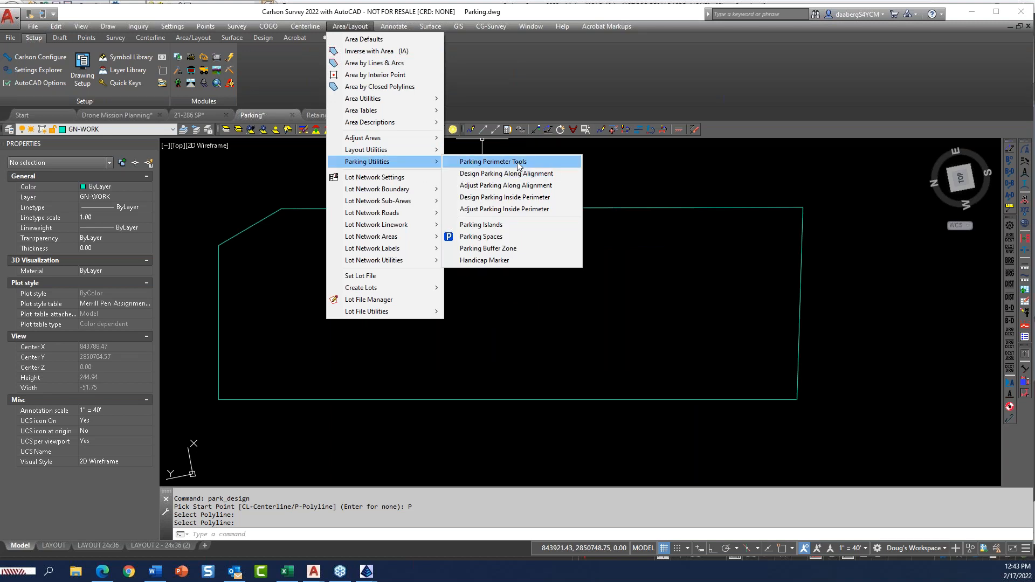
{"action": "left_click", "coordinate": [509, 199]}
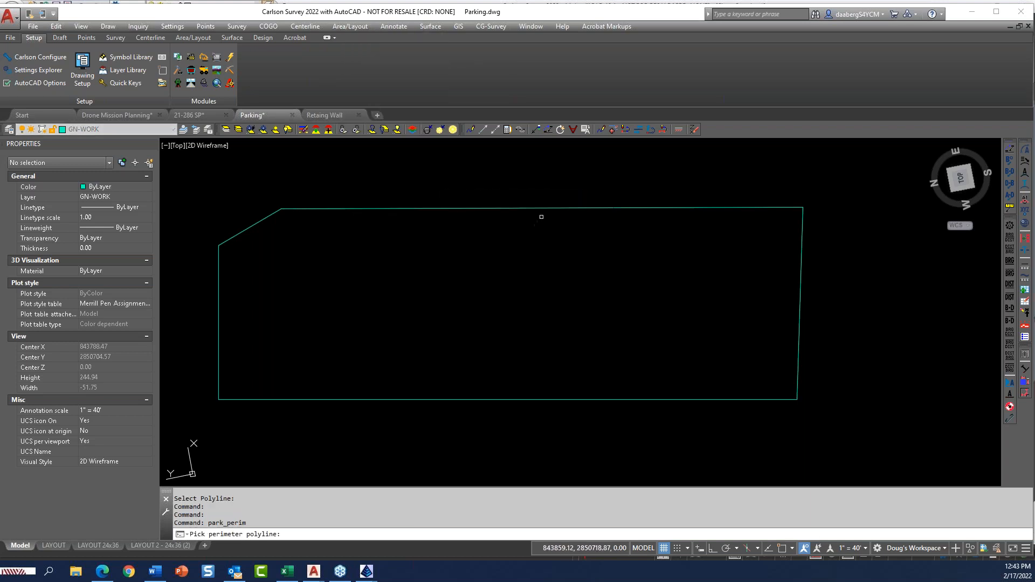
{"action": "left_click", "coordinate": [545, 207]}
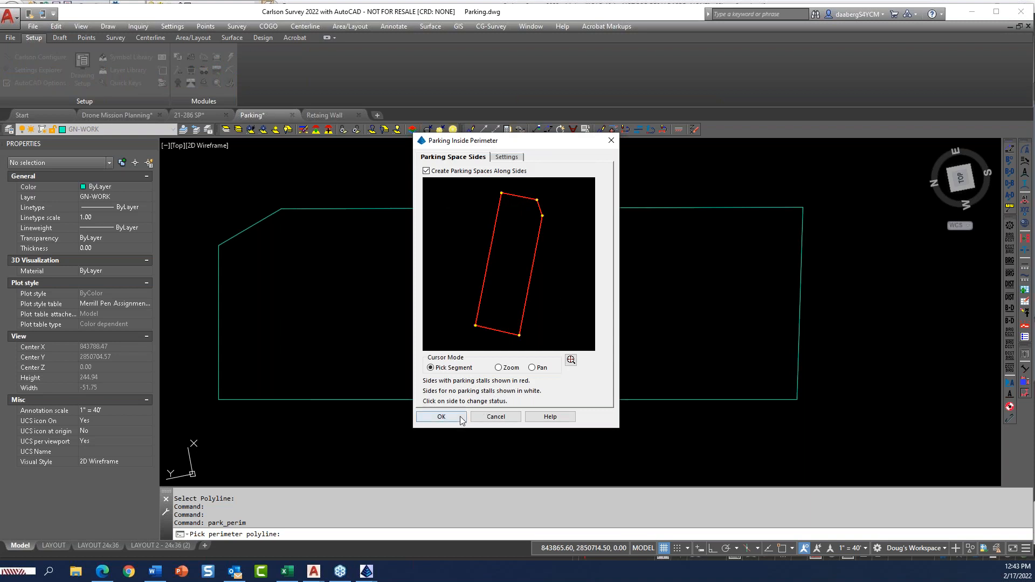
{"action": "left_click", "coordinate": [441, 417]}
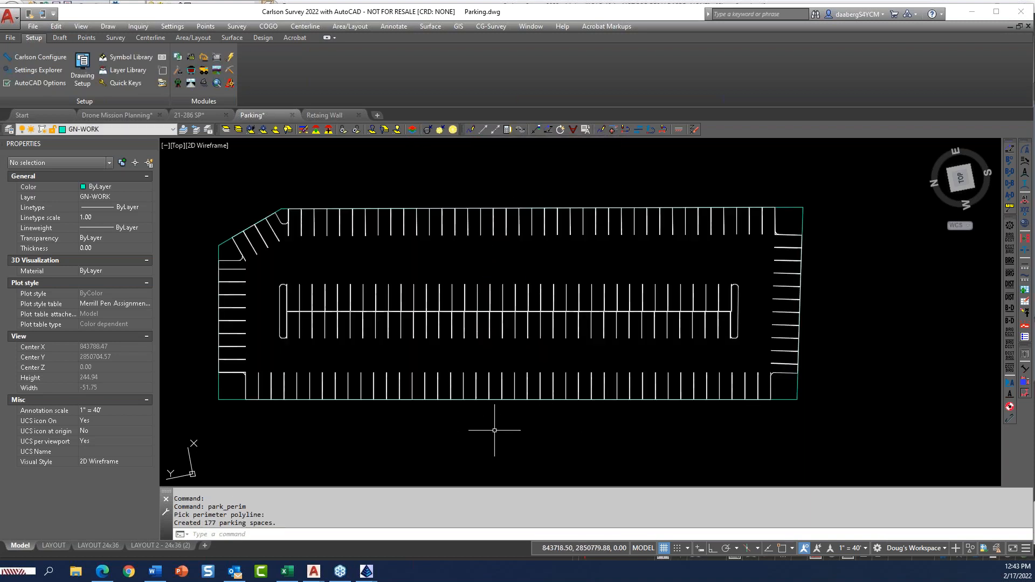
{"action": "scroll", "coordinate": [547, 402], "scroll_direction": "down", "scroll_amount": 2}
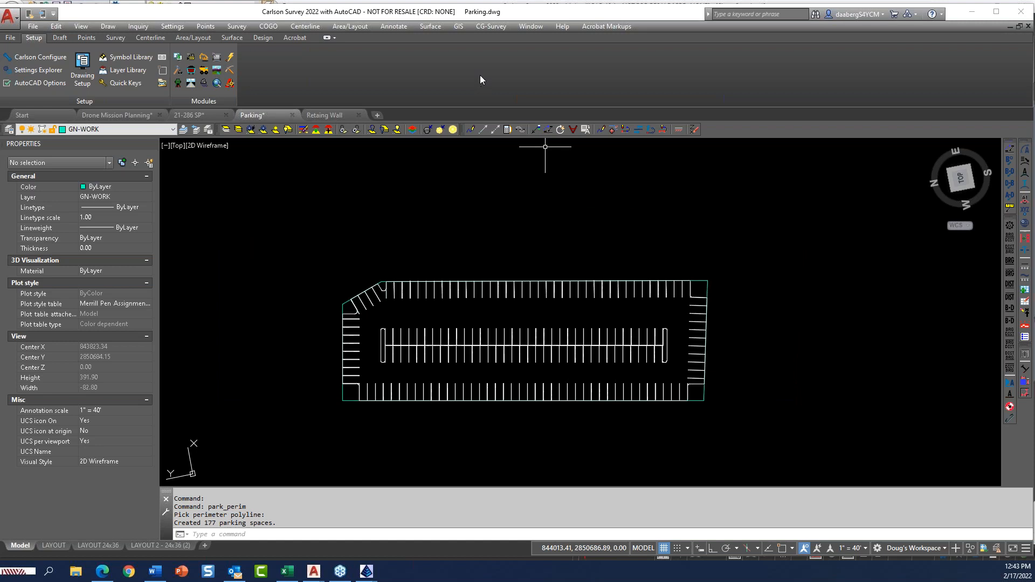
{"action": "left_click", "coordinate": [399, 28]}
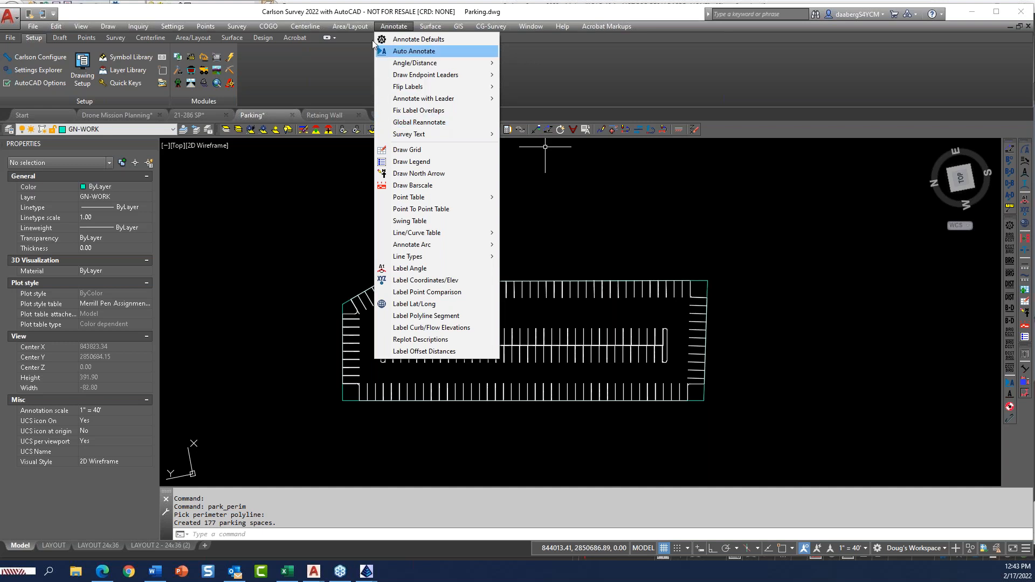
- Adjust the parking inside the perimeter of the separate lot, moving its upper-left and upper-right corners outward to enlarge the layout
{"action": "mouse_move", "coordinate": [397, 160]}
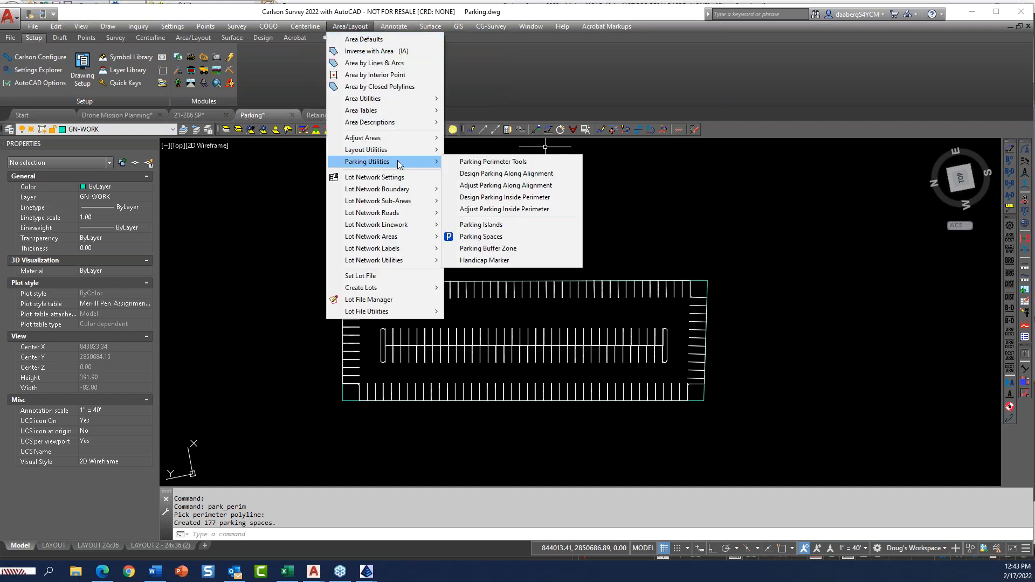
{"action": "left_click", "coordinate": [517, 211]}
{"action": "left_click", "coordinate": [424, 281]}
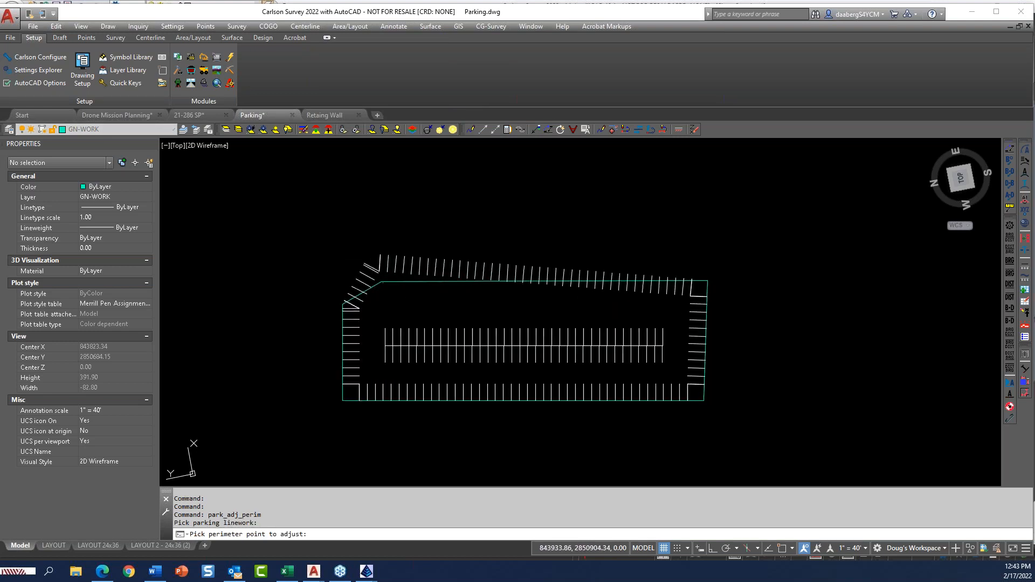
{"action": "left_click", "coordinate": [369, 253]}
{"action": "left_click", "coordinate": [711, 281]}
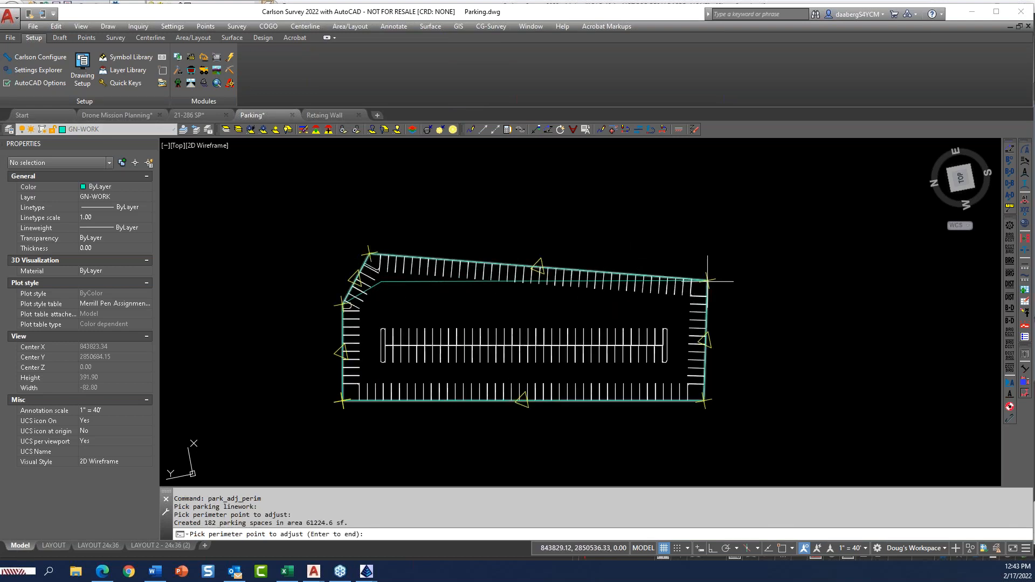
{"action": "left_click", "coordinate": [704, 219]}
{"action": "left_click", "coordinate": [369, 252]}
{"action": "left_click", "coordinate": [349, 220]}
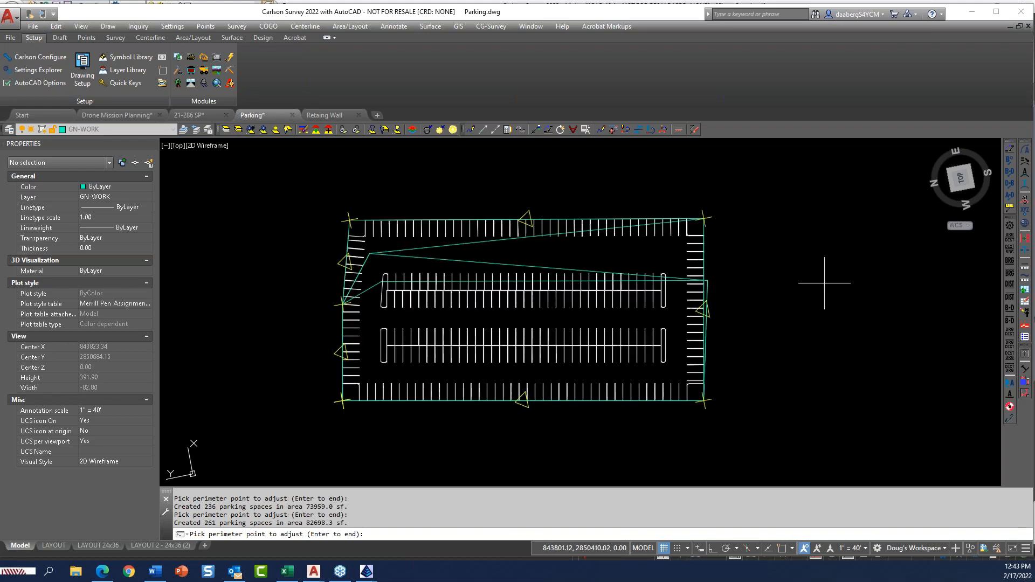
{"action": "key", "text": "Return"}
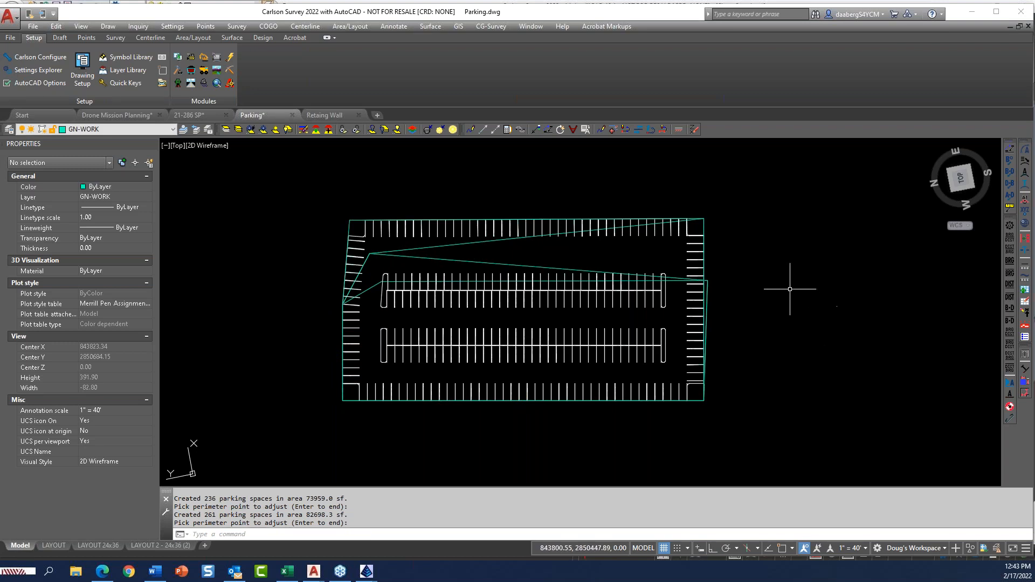
- Regenerate the whole drawing to clear the leftover perimeter preview lines
{"action": "scroll", "coordinate": [790, 286], "scroll_direction": "down", "scroll_amount": 1}
{"action": "scroll", "coordinate": [783, 286], "scroll_direction": "up", "scroll_amount": 2}
{"action": "scroll", "coordinate": [777, 289], "scroll_direction": "down", "scroll_amount": 4}
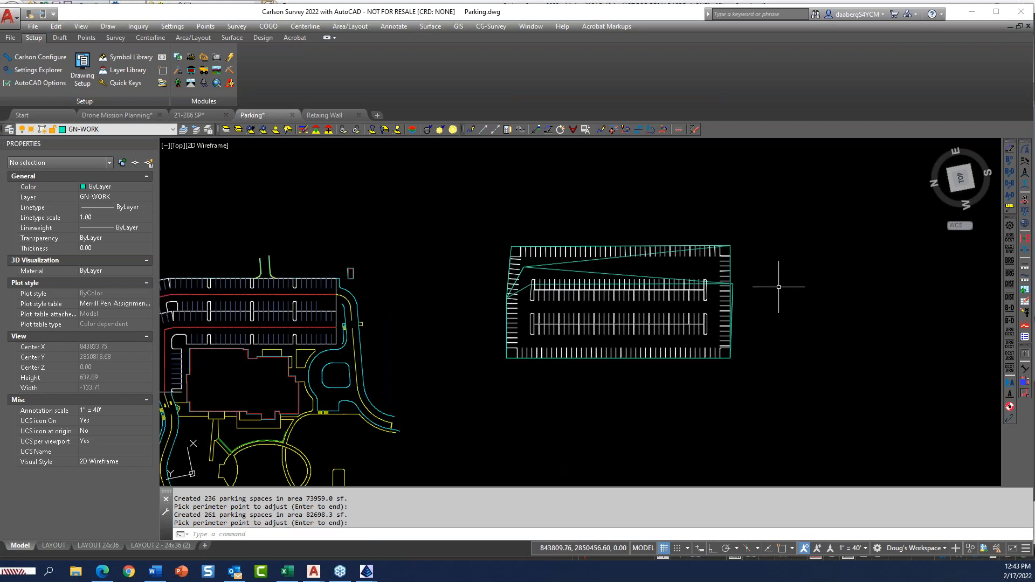
{"action": "type", "text": "rea"}
{"action": "key", "text": "Return"}
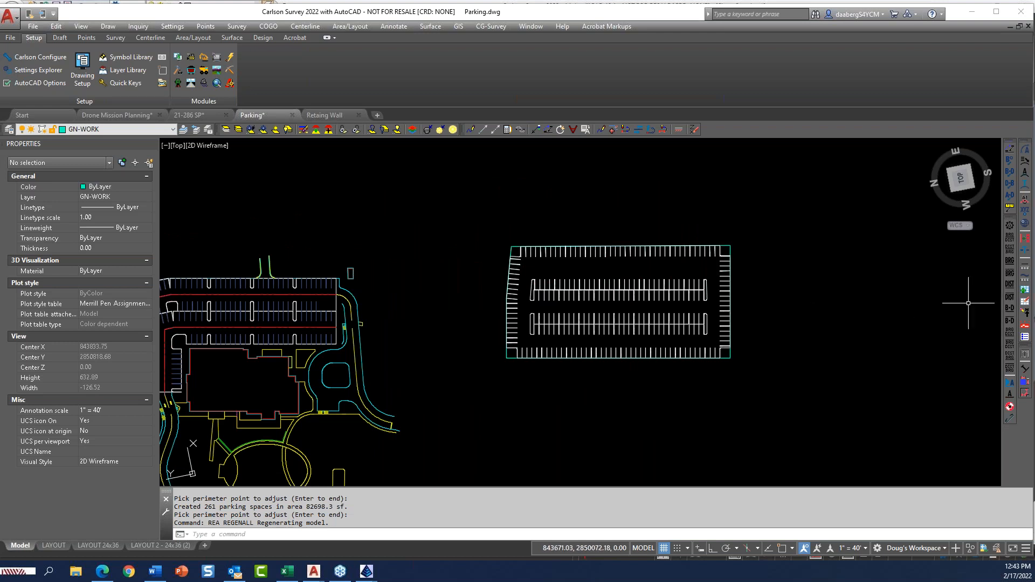
- Open the parking design along an alignment, using the polyline option on the existing lot's upper red aisle line
{"action": "left_click", "coordinate": [349, 26]}
{"action": "mouse_move", "coordinate": [375, 166]}
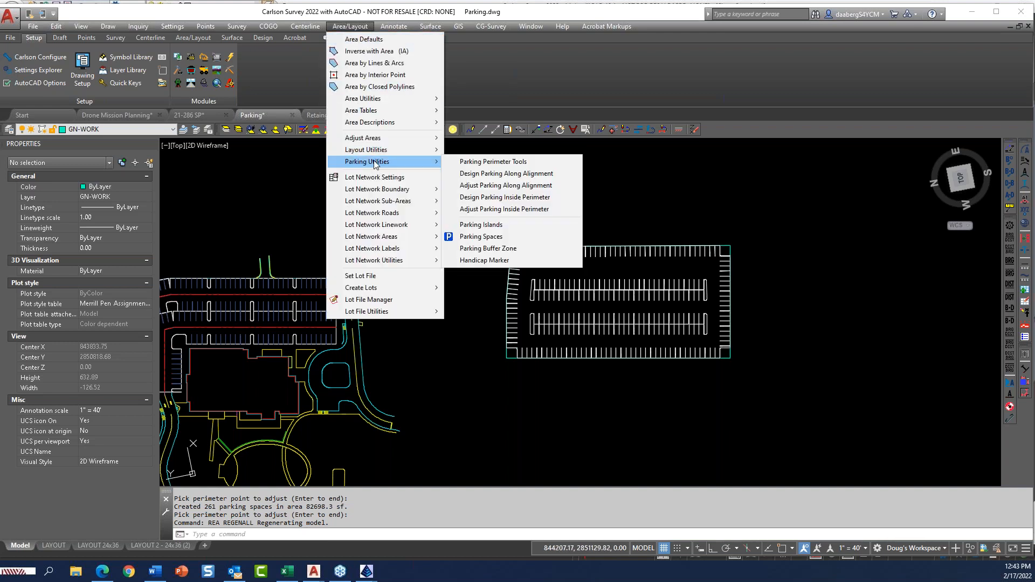
{"action": "left_click", "coordinate": [488, 173]}
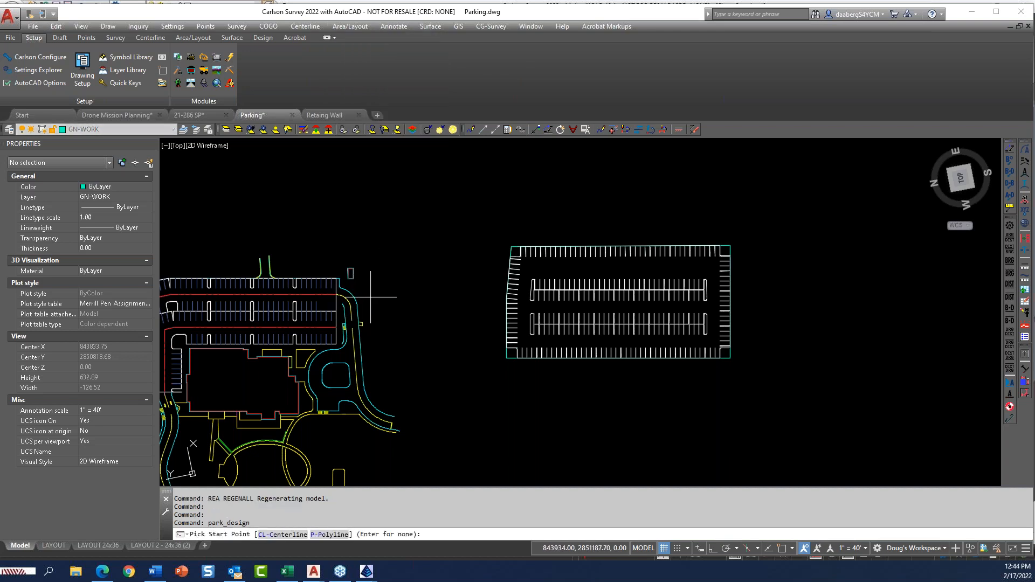
{"action": "type", "text": "P"}
{"action": "key", "text": "Return"}
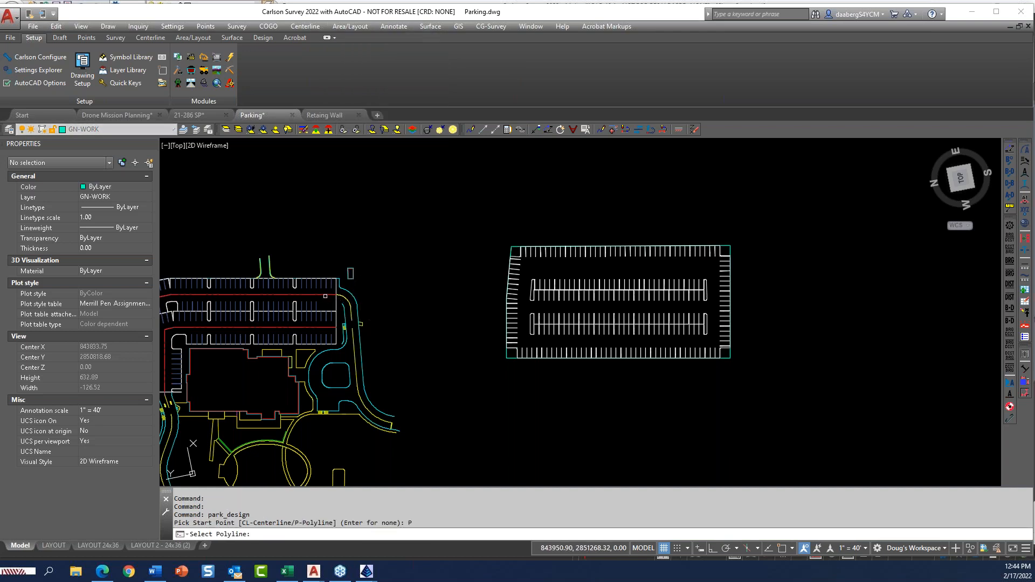
{"action": "left_click", "coordinate": [331, 297]}
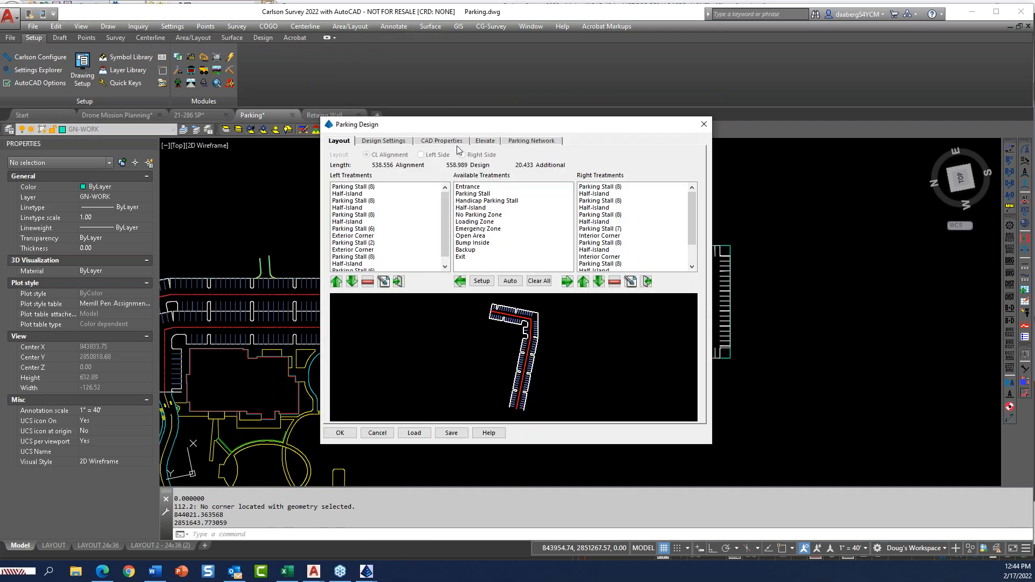
- Review the parking design's Elevate and Parking Network options, briefly enabling Output Parking Network, and accept the design with that output off
{"action": "left_click", "coordinate": [485, 141]}
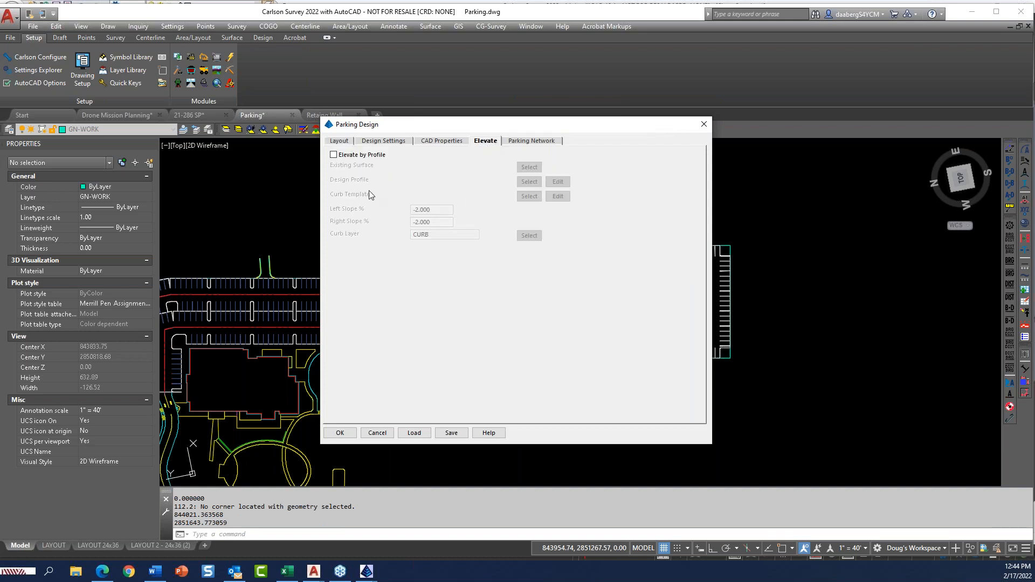
{"action": "left_click_drag", "start_coordinate": [552, 127], "coordinate": [663, 69]}
{"action": "left_click", "coordinate": [641, 83]}
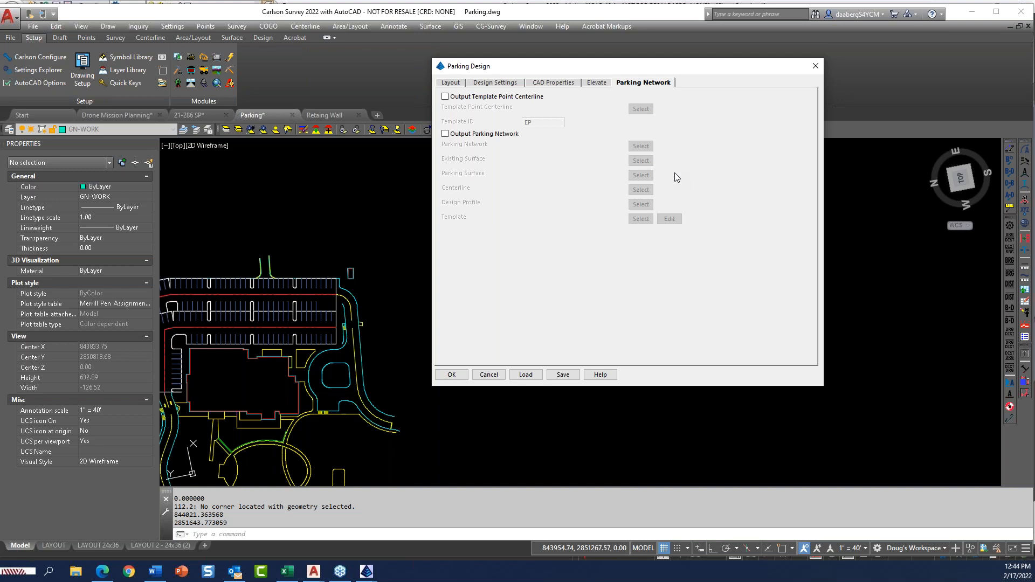
{"action": "left_click", "coordinate": [446, 134]}
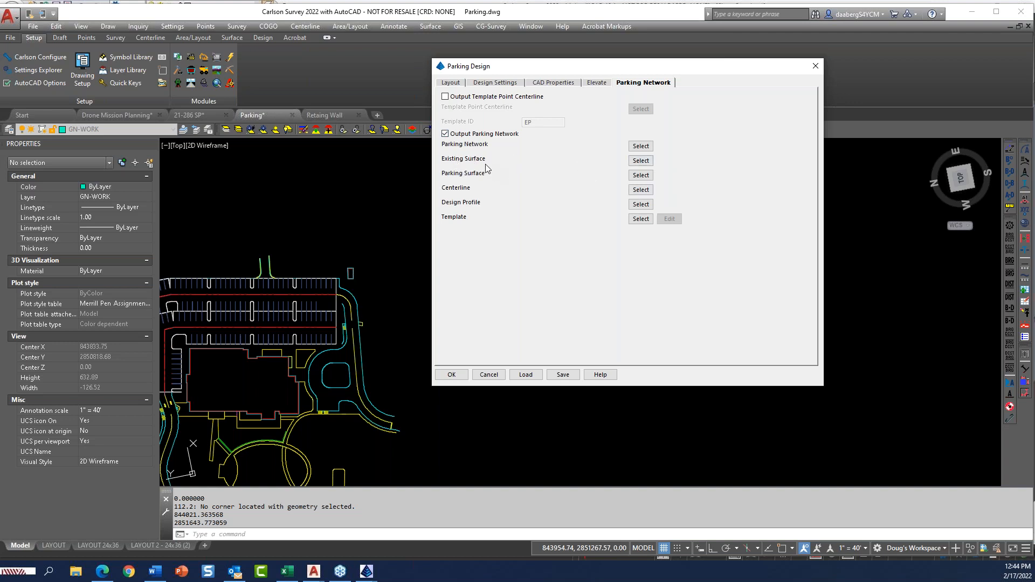
{"action": "left_click", "coordinate": [445, 133]}
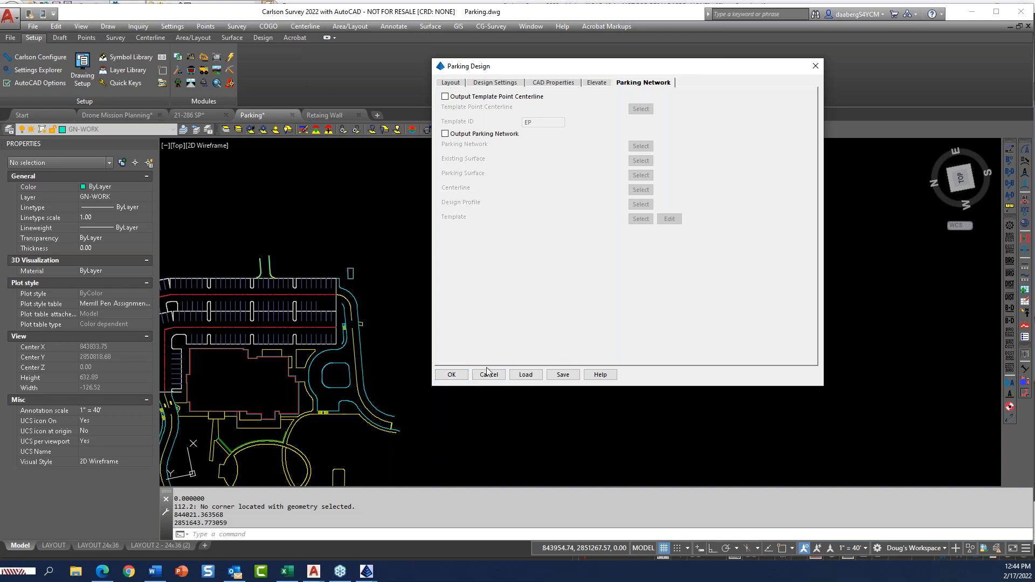
{"action": "left_click", "coordinate": [453, 374]}
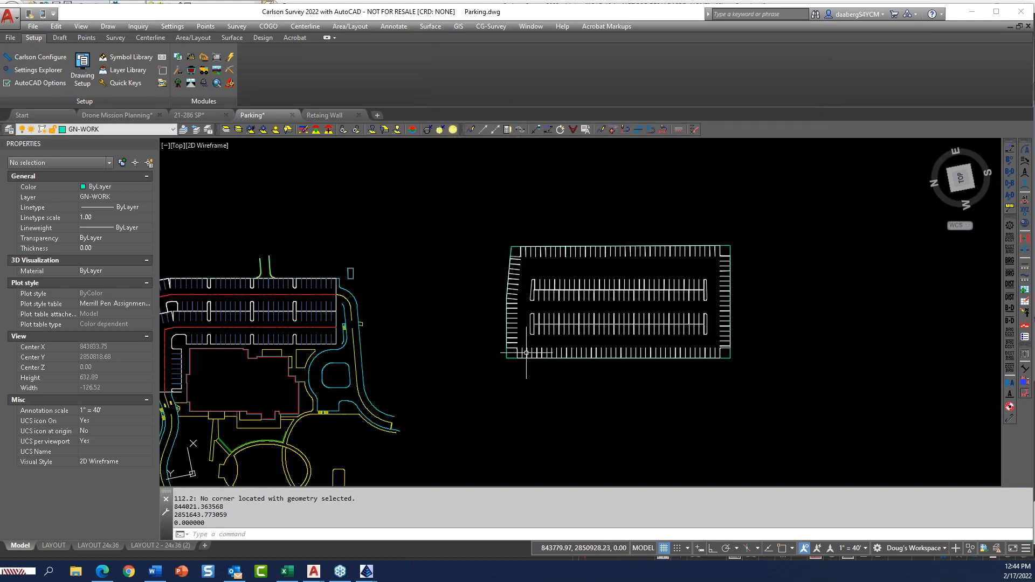
- Switch to the Retaing Wall drawing and frame the rectangular pad outline together with the surrounding contours
{"action": "scroll", "coordinate": [535, 365], "scroll_direction": "down", "scroll_amount": 5}
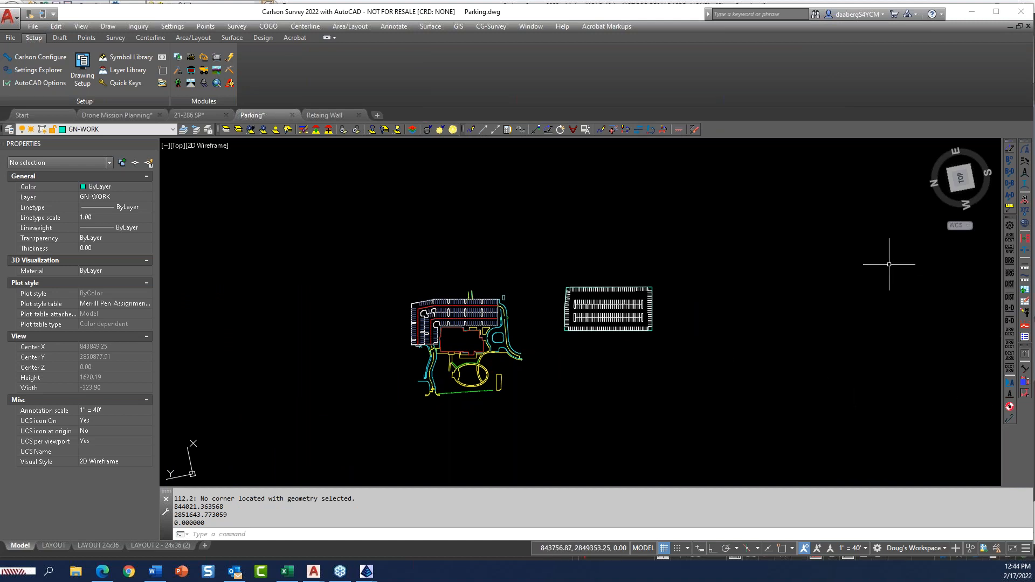
{"action": "middle_click_drag", "start_coordinate": [606, 223], "coordinate": [615, 236]}
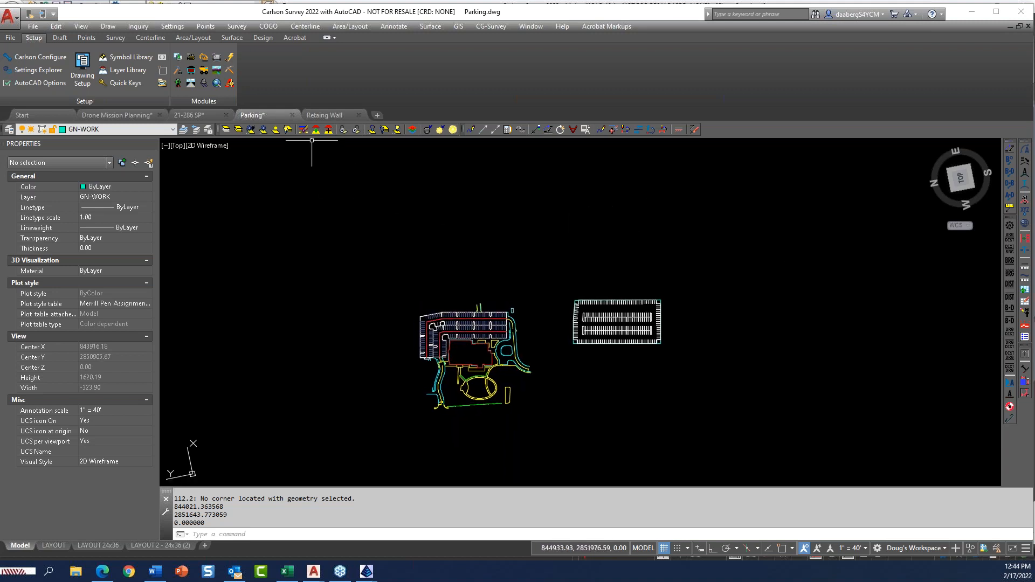
{"action": "left_click", "coordinate": [338, 115]}
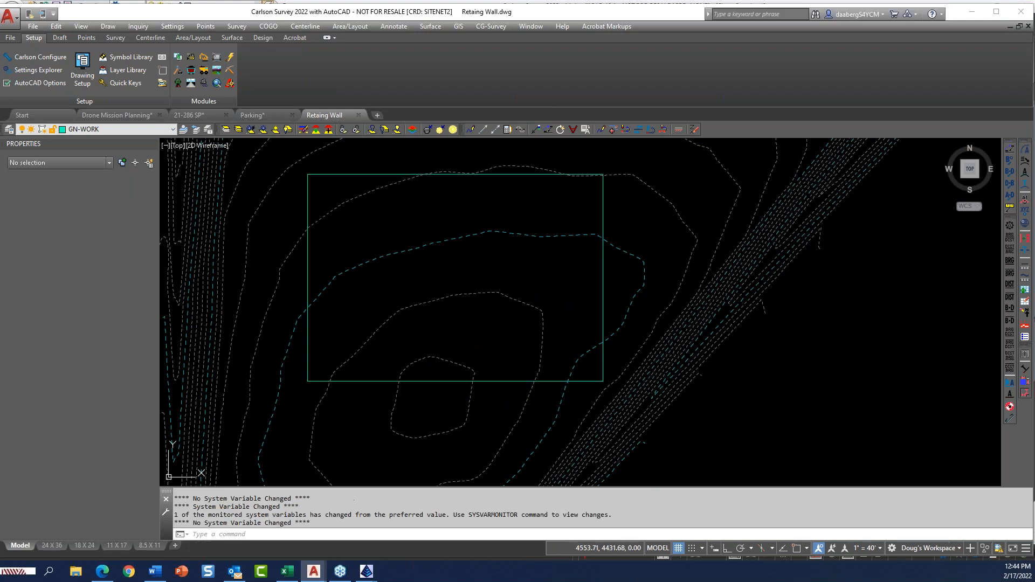
{"action": "middle_click_drag", "start_coordinate": [568, 296], "coordinate": [538, 298]}
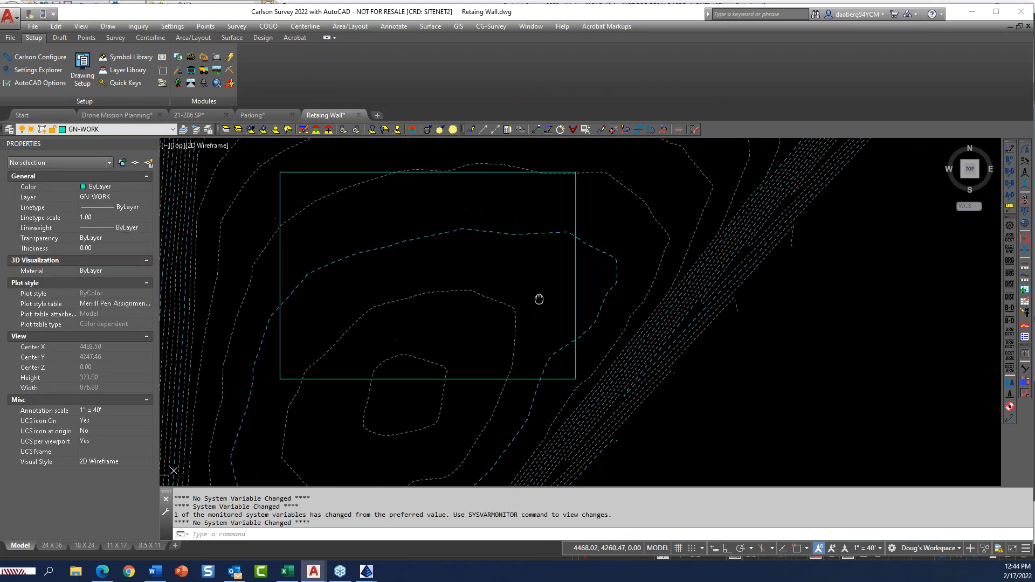
{"action": "scroll", "coordinate": [538, 297], "scroll_direction": "down", "scroll_amount": 4}
{"action": "scroll", "coordinate": [527, 298], "scroll_direction": "up", "scroll_amount": 2}
{"action": "scroll", "coordinate": [527, 299], "scroll_direction": "up", "scroll_amount": 4}
{"action": "scroll", "coordinate": [534, 293], "scroll_direction": "down", "scroll_amount": 2}
{"action": "middle_click_drag", "start_coordinate": [533, 293], "coordinate": [549, 300]}
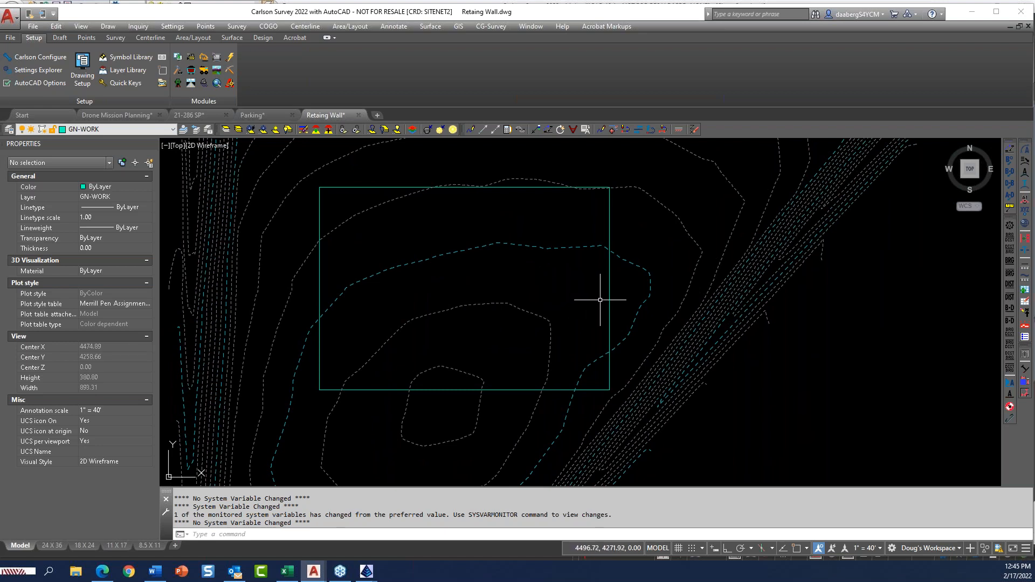
{"action": "scroll", "coordinate": [475, 266], "scroll_direction": "down", "scroll_amount": 2}
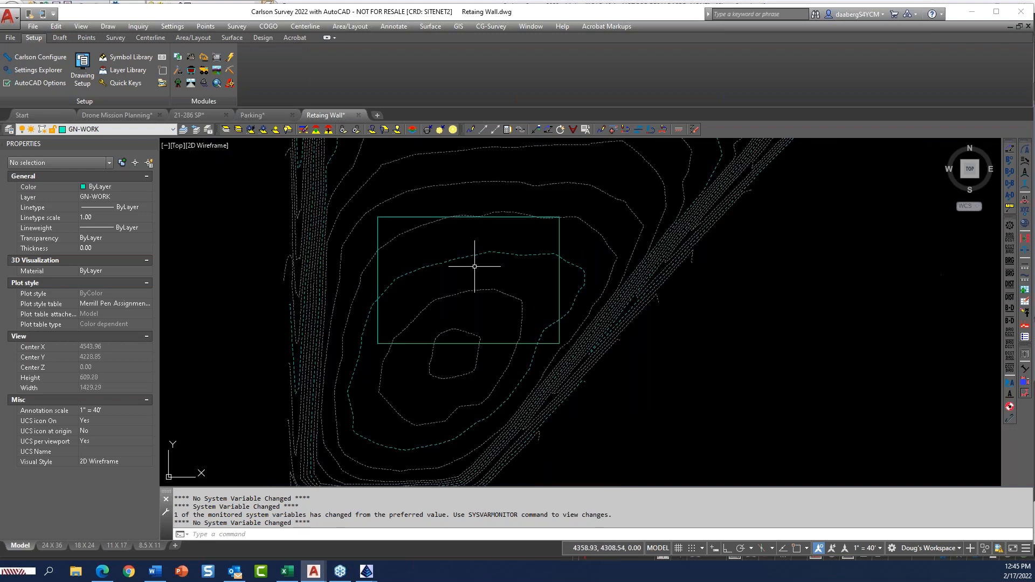
- Set up a Design Pad Template with Grade Limits set to None and accept the remaining settings
{"action": "left_click", "coordinate": [263, 38]}
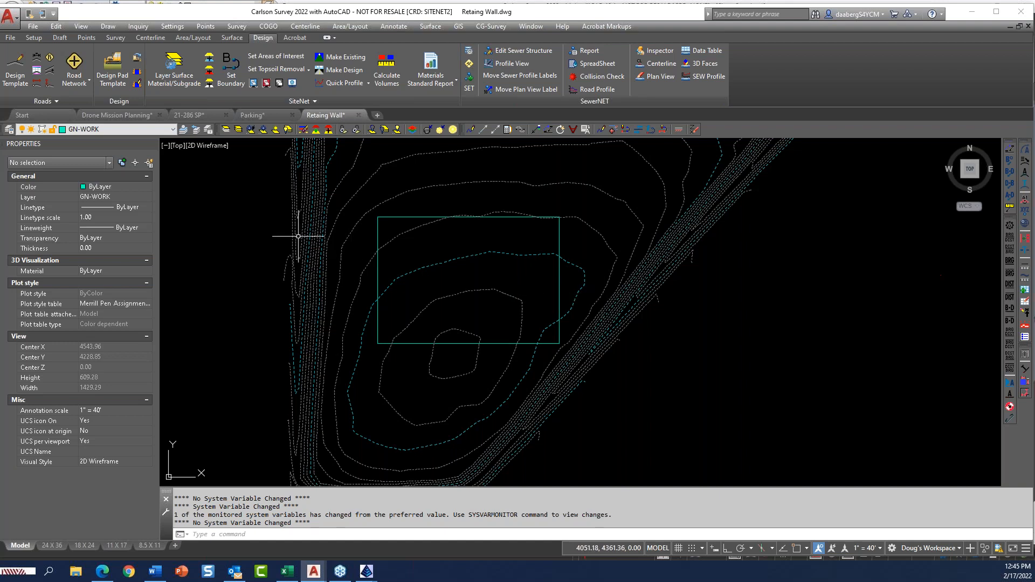
{"action": "left_click", "coordinate": [110, 67]}
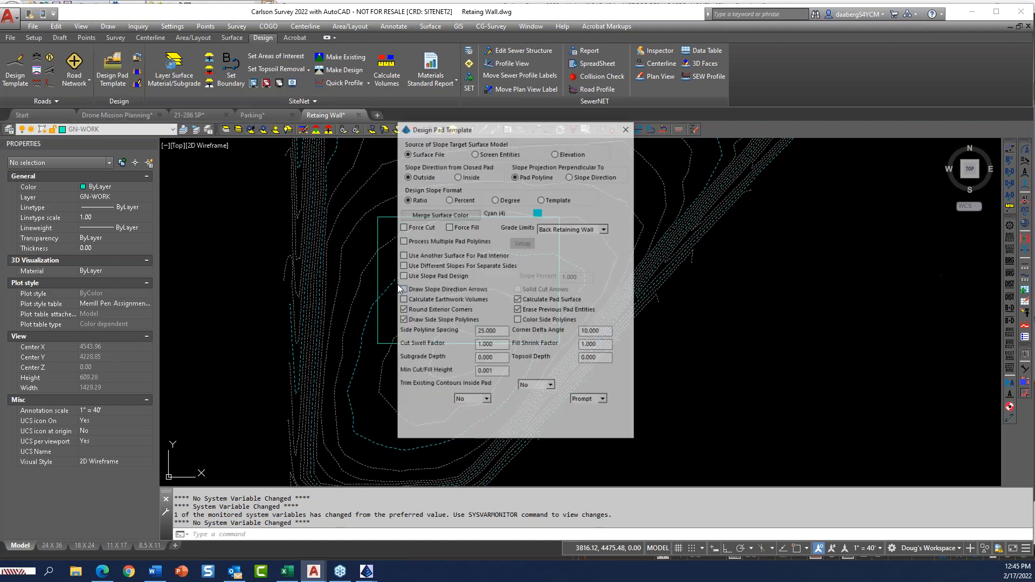
{"action": "left_click_drag", "start_coordinate": [512, 135], "coordinate": [890, 94]}
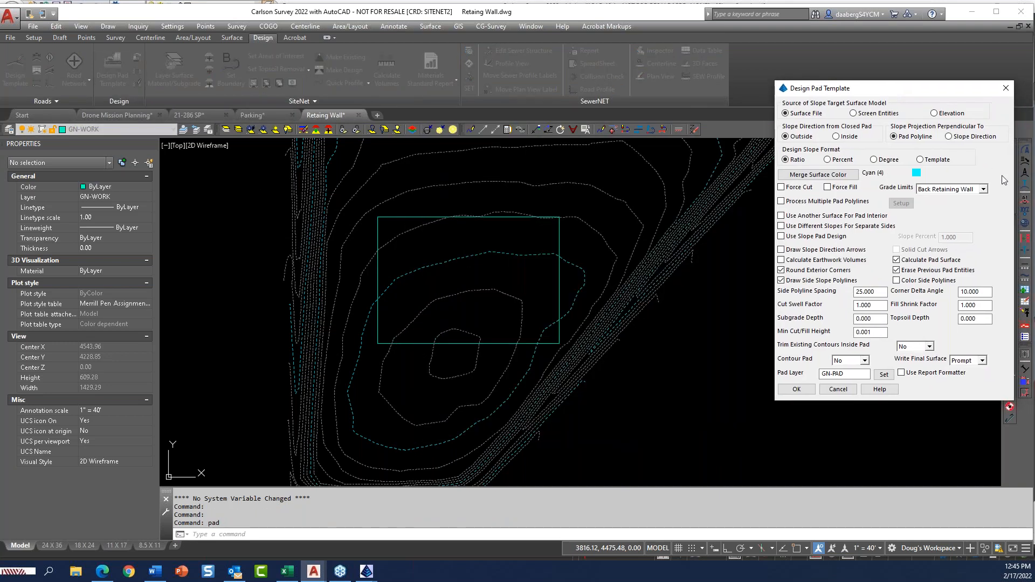
{"action": "left_click", "coordinate": [983, 189]}
{"action": "left_click", "coordinate": [925, 199]}
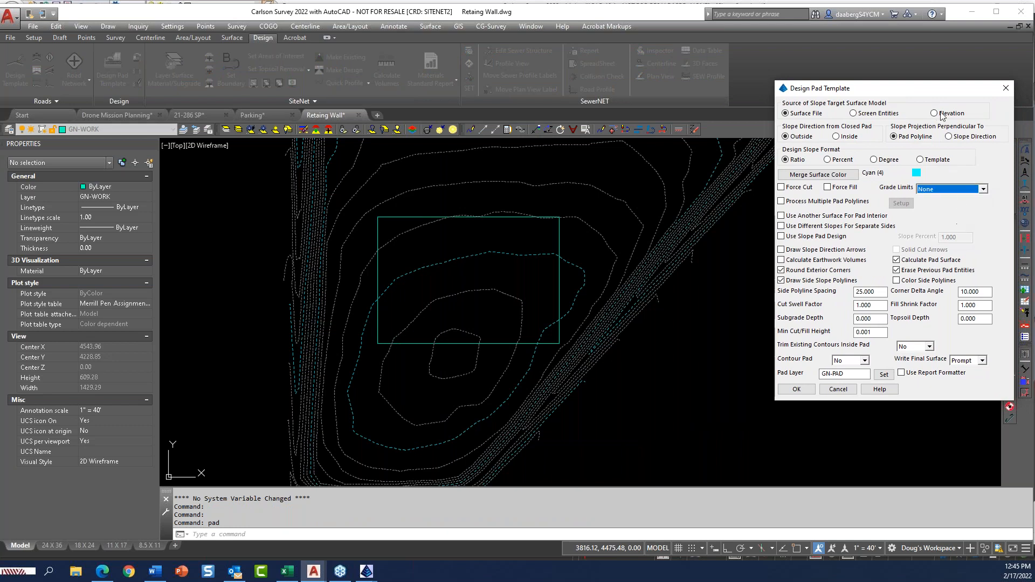
{"action": "left_click_drag", "start_coordinate": [919, 88], "coordinate": [832, 54]}
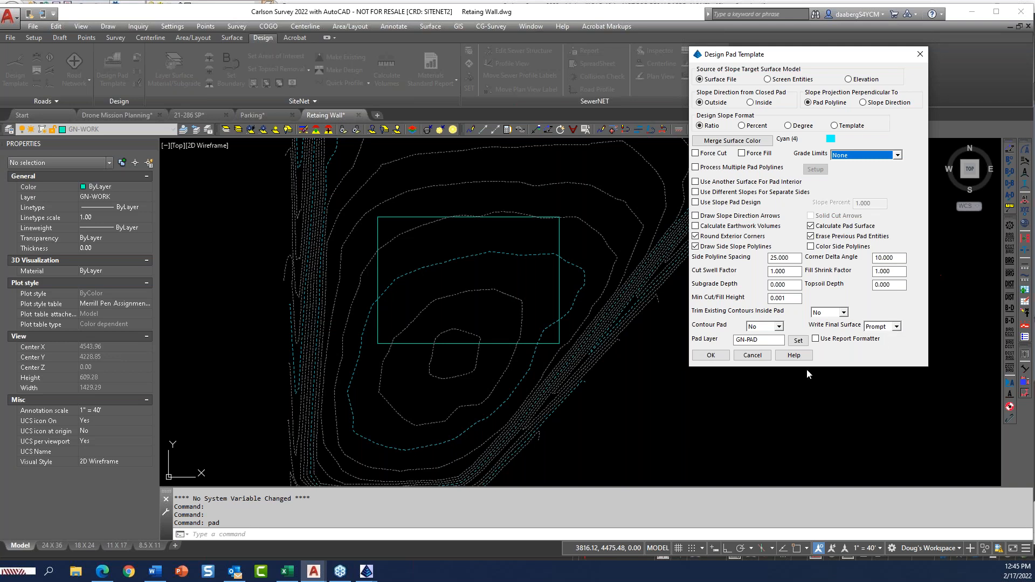
{"action": "left_click", "coordinate": [700, 356]}
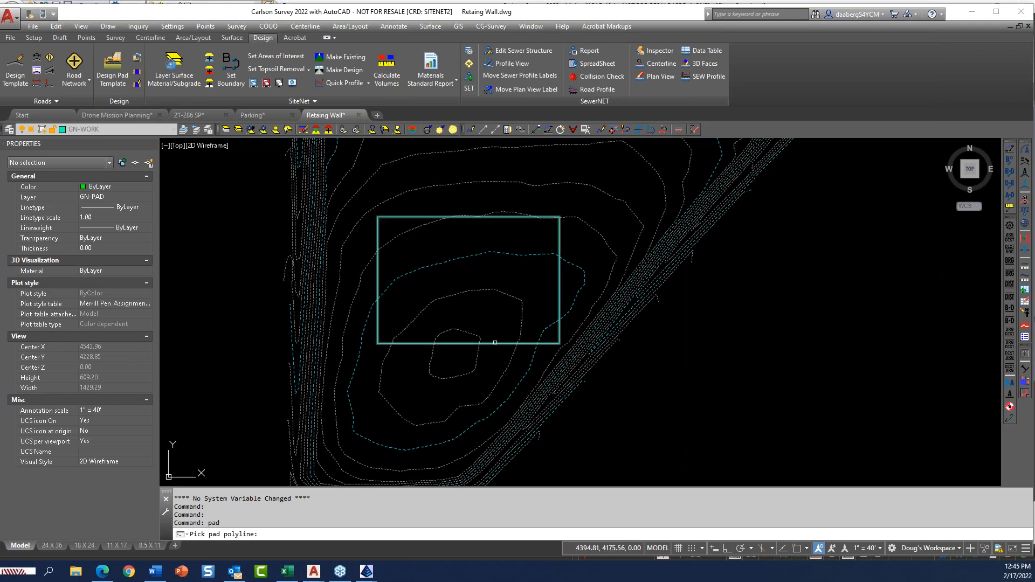
- Pick the rectangle as the pad polyline and use SiteNET-og.tin as the slope target surface
{"action": "left_click", "coordinate": [495, 344]}
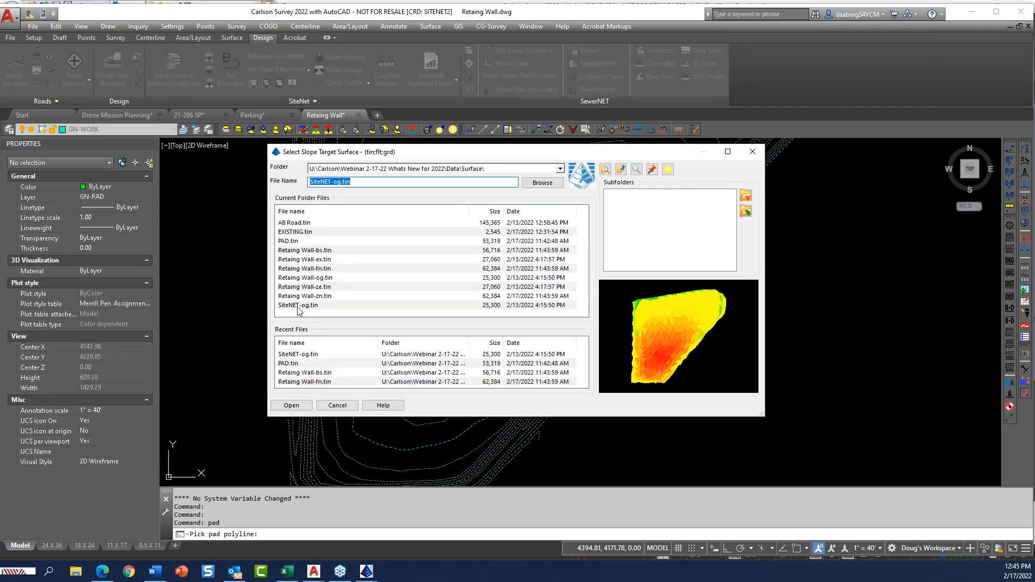
{"action": "left_click_drag", "start_coordinate": [520, 160], "coordinate": [873, 144]}
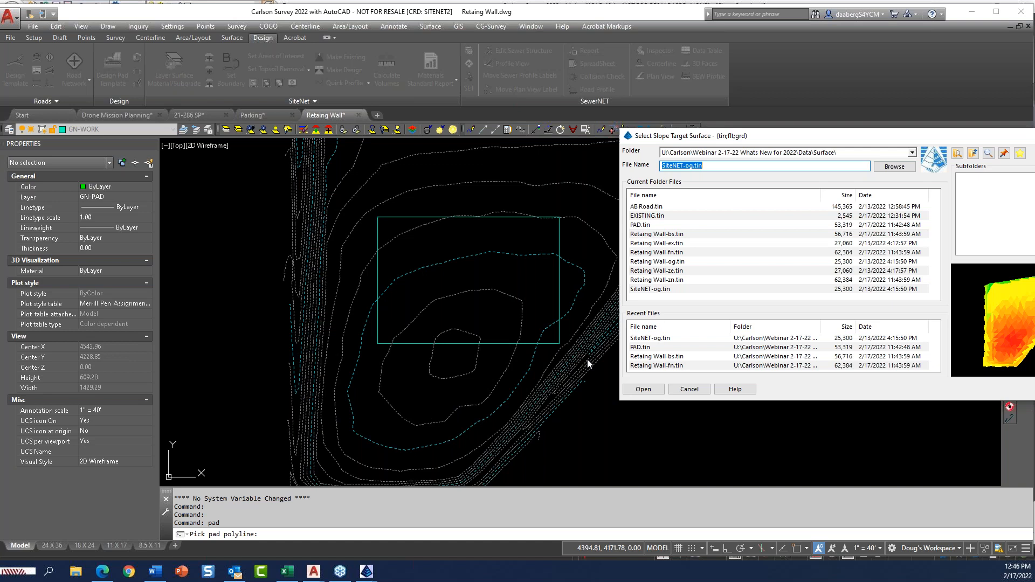
{"action": "left_click_drag", "start_coordinate": [842, 135], "coordinate": [807, 86]}
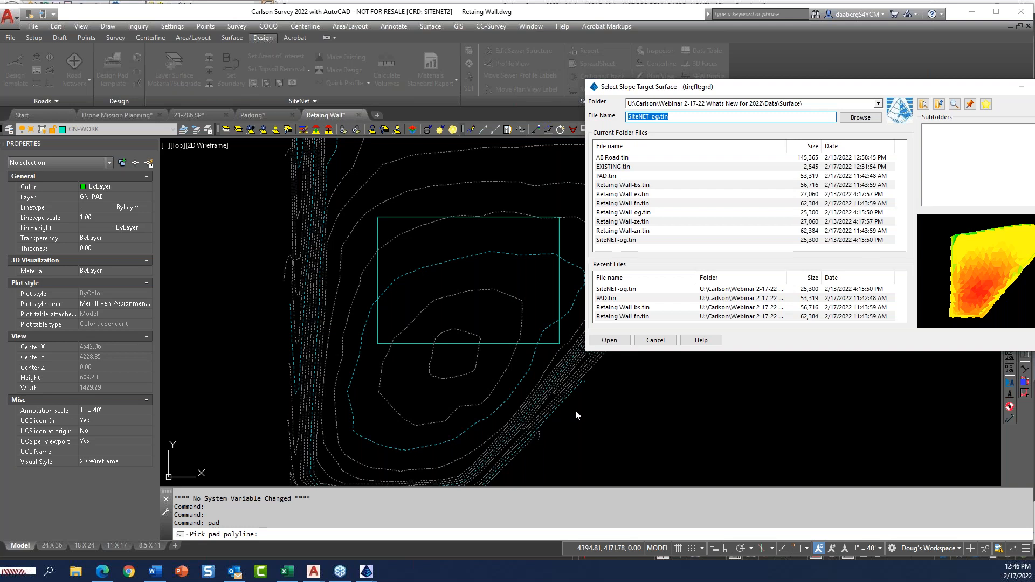
{"action": "left_click", "coordinate": [611, 340]}
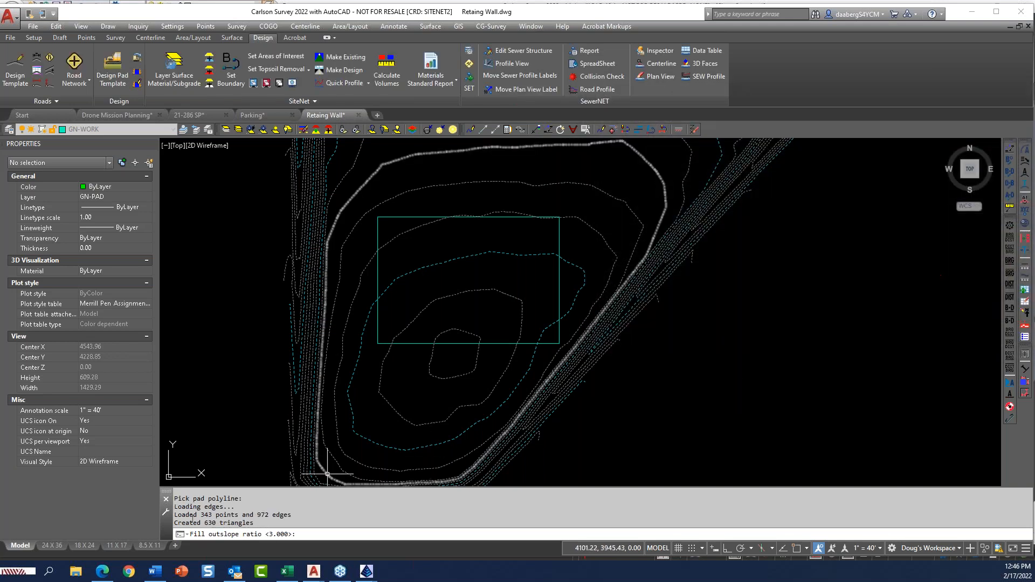
- Create the pad with 3.000 fill and cut outslope ratios at elevation 30, declining to adjust parameters and redesign it
{"action": "key", "text": "Return"}
{"action": "key", "text": "Return"}
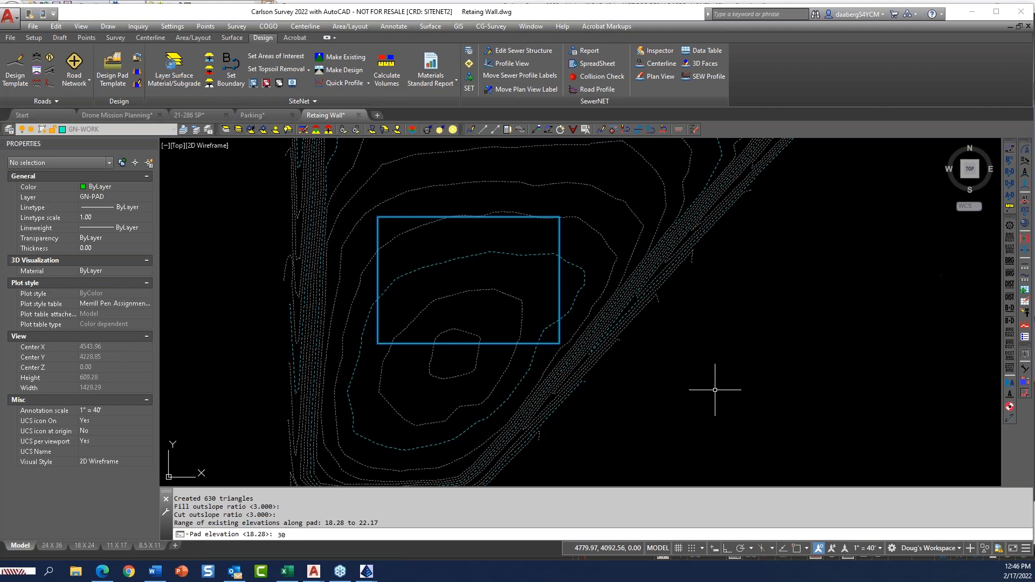
{"action": "key", "text": "Return"}
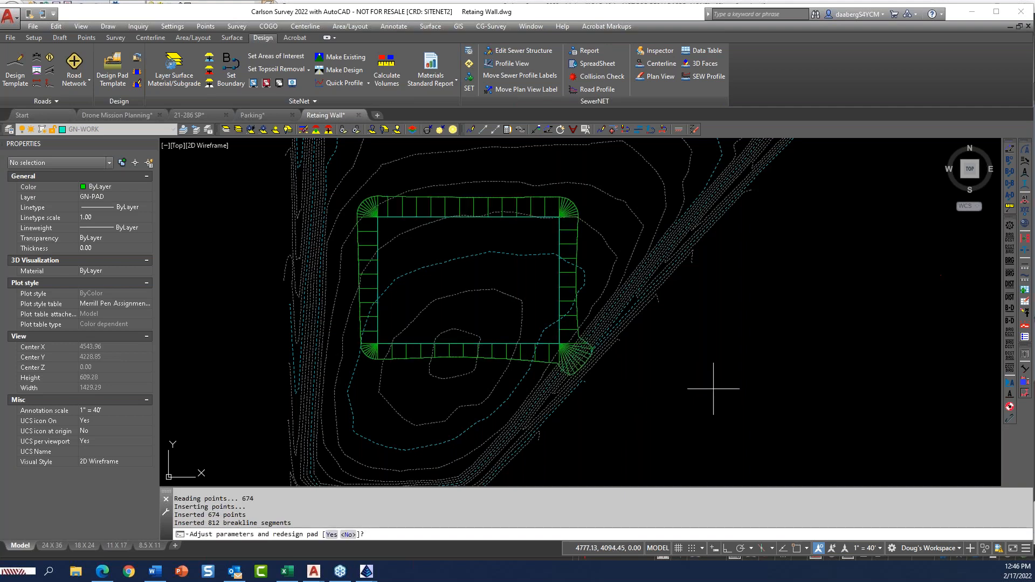
{"action": "key", "text": "Return"}
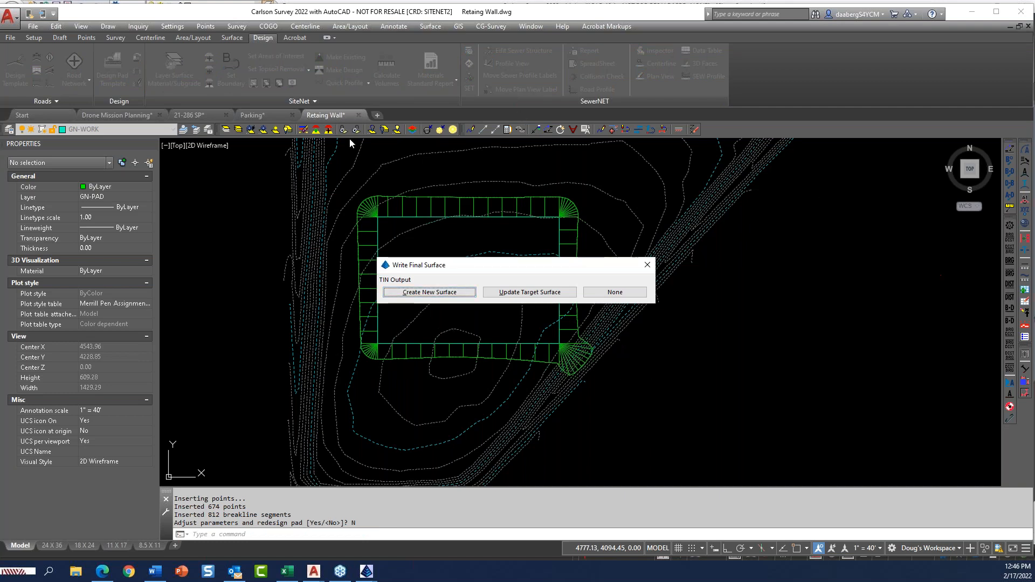
- Write the pad as a new surface without merging it with the target, replacing the existing PAD.tin
{"action": "left_click", "coordinate": [439, 293]}
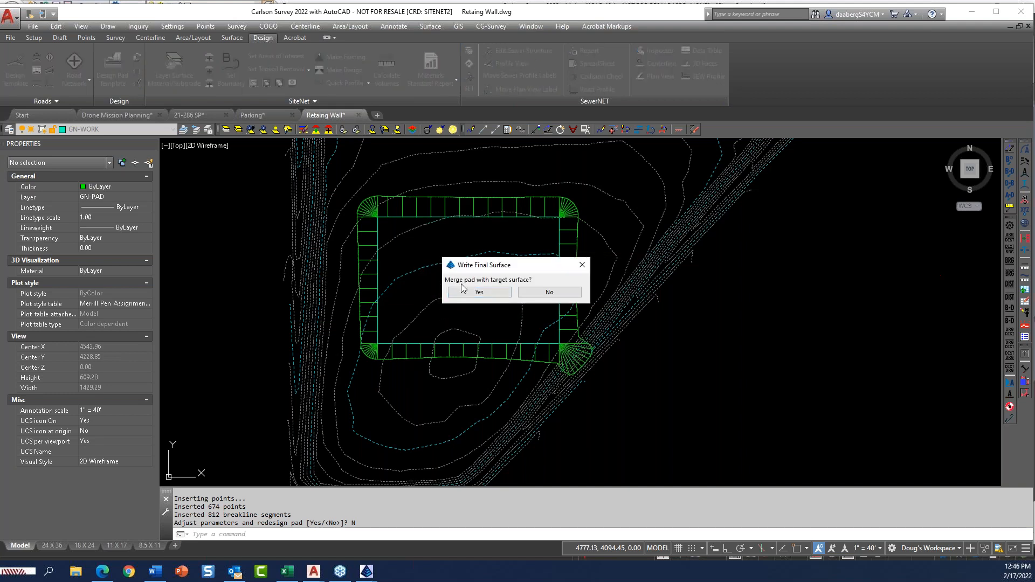
{"action": "left_click", "coordinate": [549, 292]}
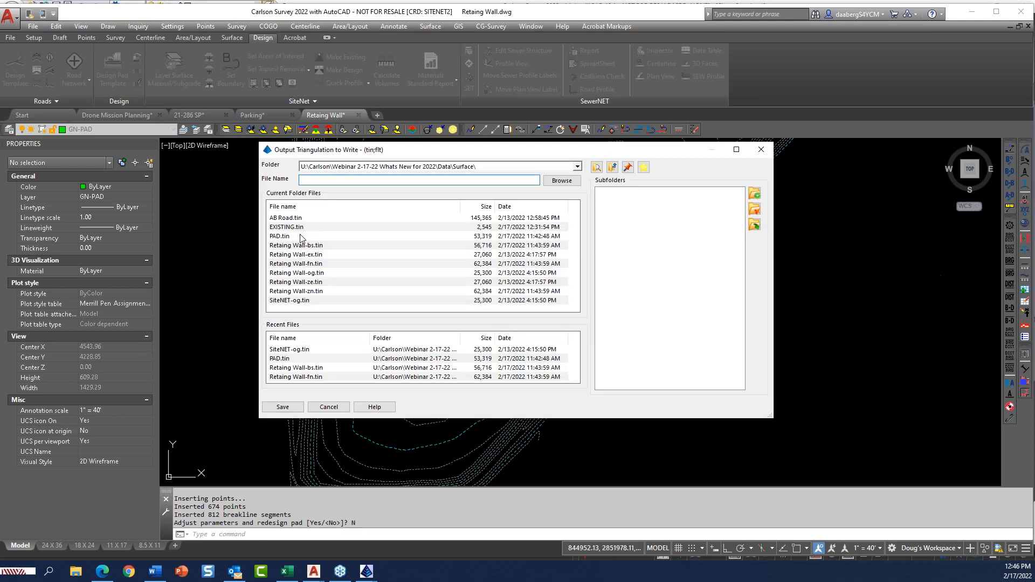
{"action": "left_click", "coordinate": [300, 237]}
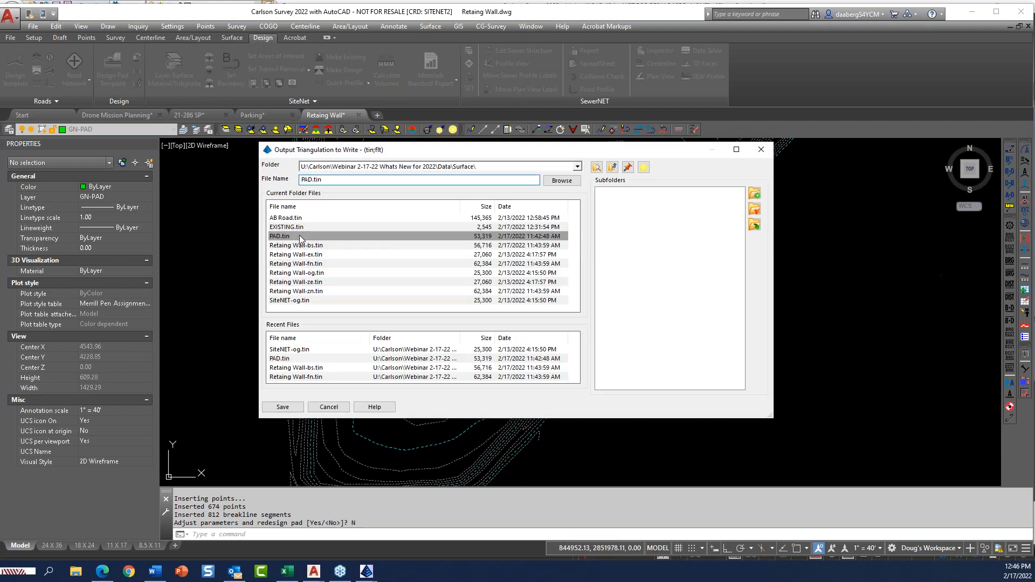
{"action": "left_click", "coordinate": [289, 408]}
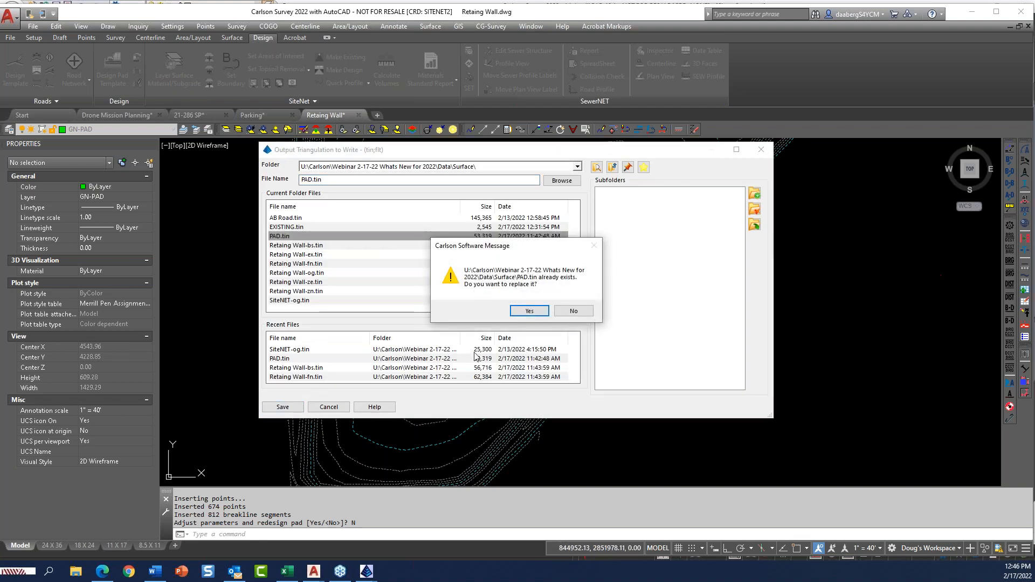
{"action": "left_click", "coordinate": [529, 311]}
{"action": "scroll", "coordinate": [620, 353], "scroll_direction": "up", "scroll_amount": 2}
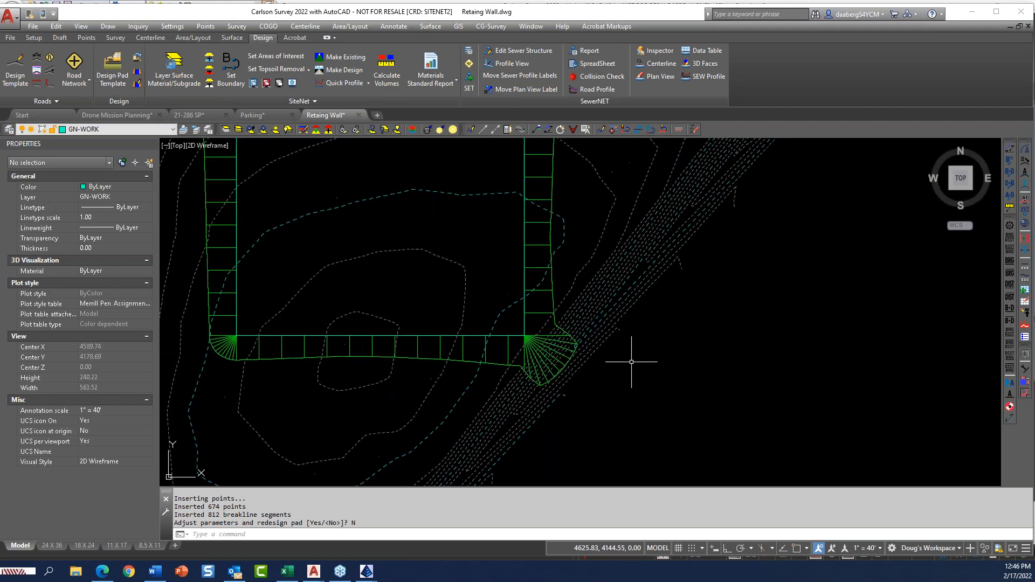
{"action": "scroll", "coordinate": [628, 362], "scroll_direction": "down", "scroll_amount": 2}
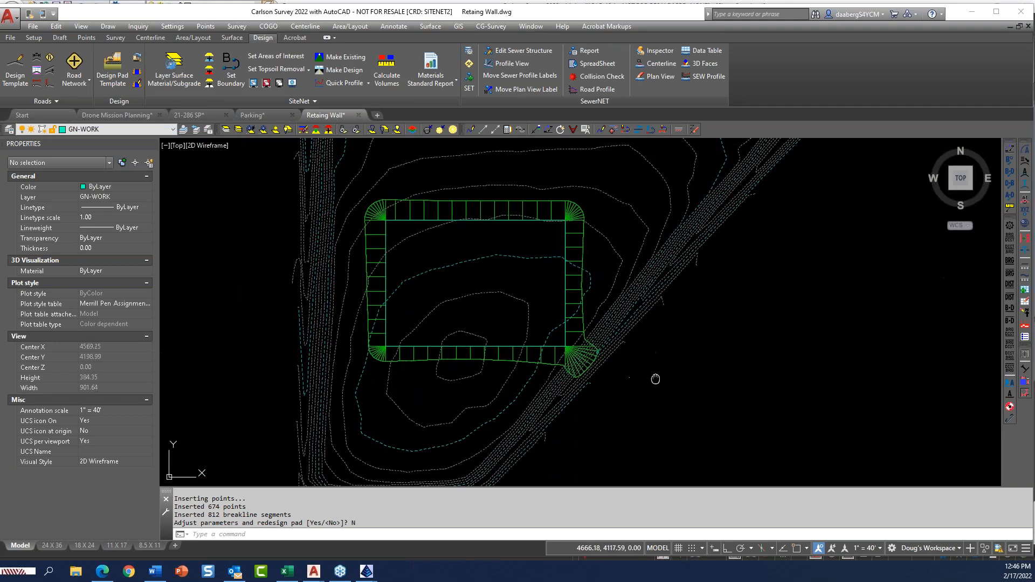
- Inspect PAD.tin in the 3D surface viewer, tilting the model to examine the slope at the pad's southeast corner
{"action": "left_click", "coordinate": [79, 27]}
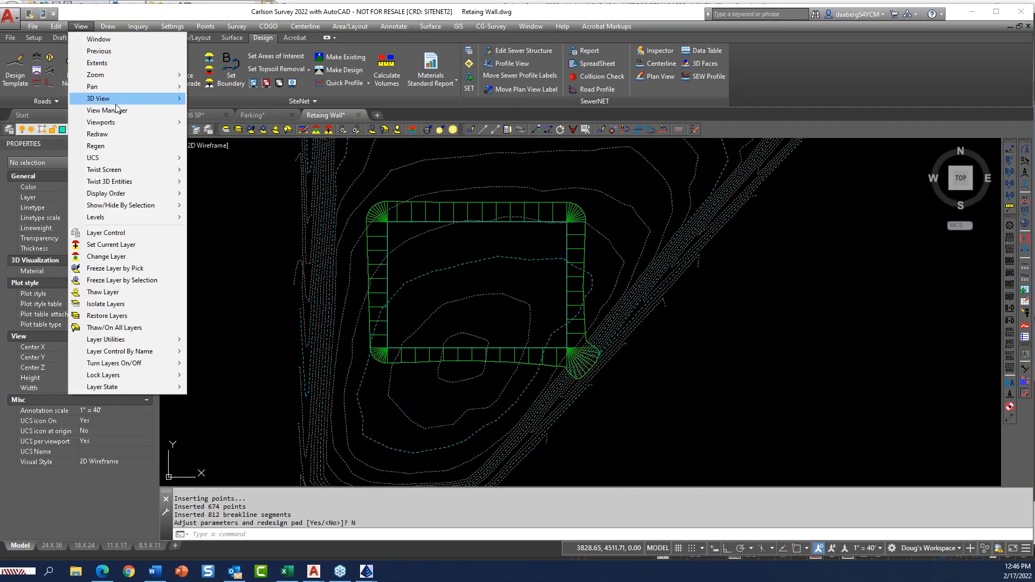
{"action": "mouse_move", "coordinate": [115, 100]}
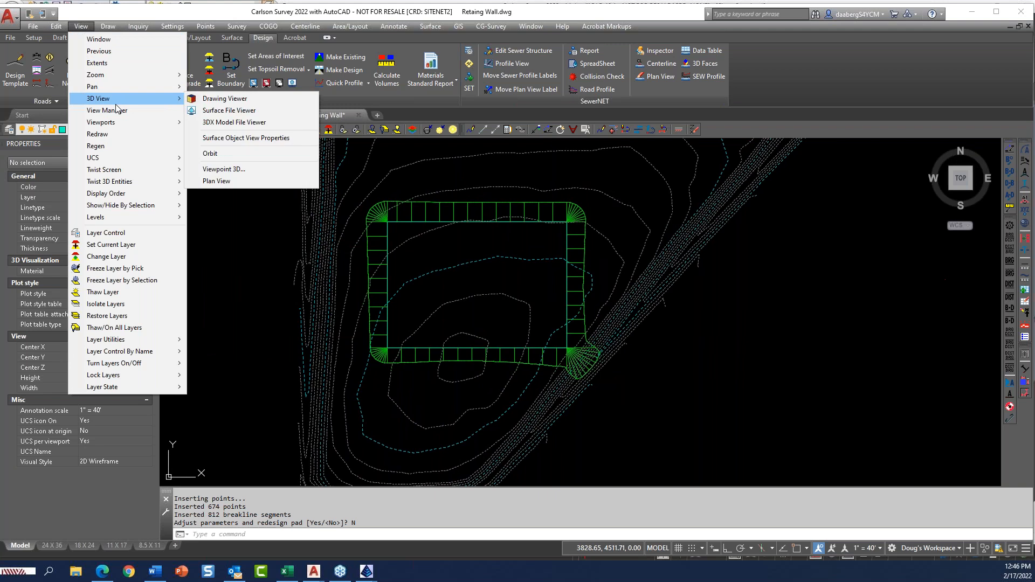
{"action": "left_click", "coordinate": [229, 111]}
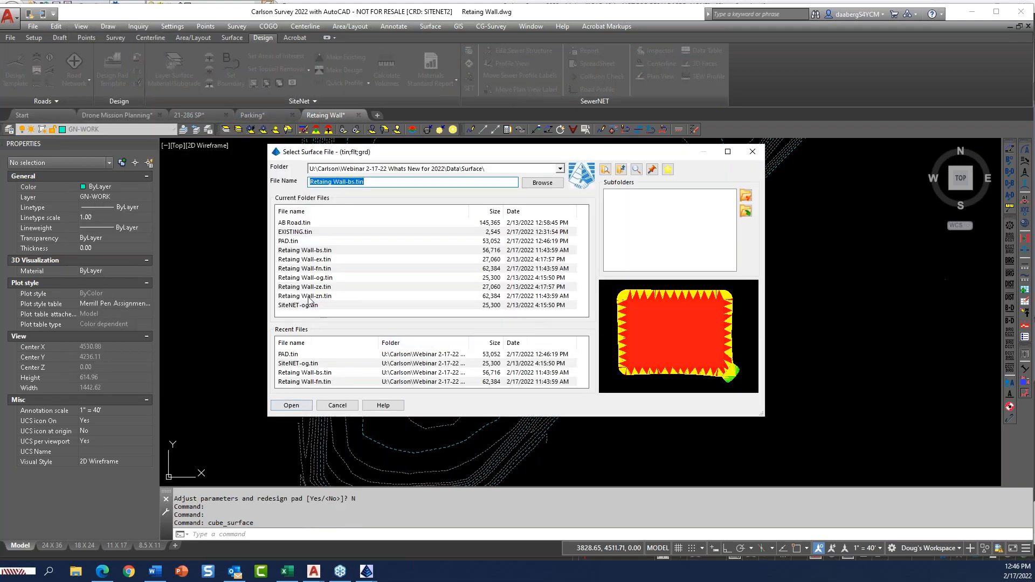
{"action": "left_click", "coordinate": [302, 242]}
{"action": "left_click", "coordinate": [290, 404]}
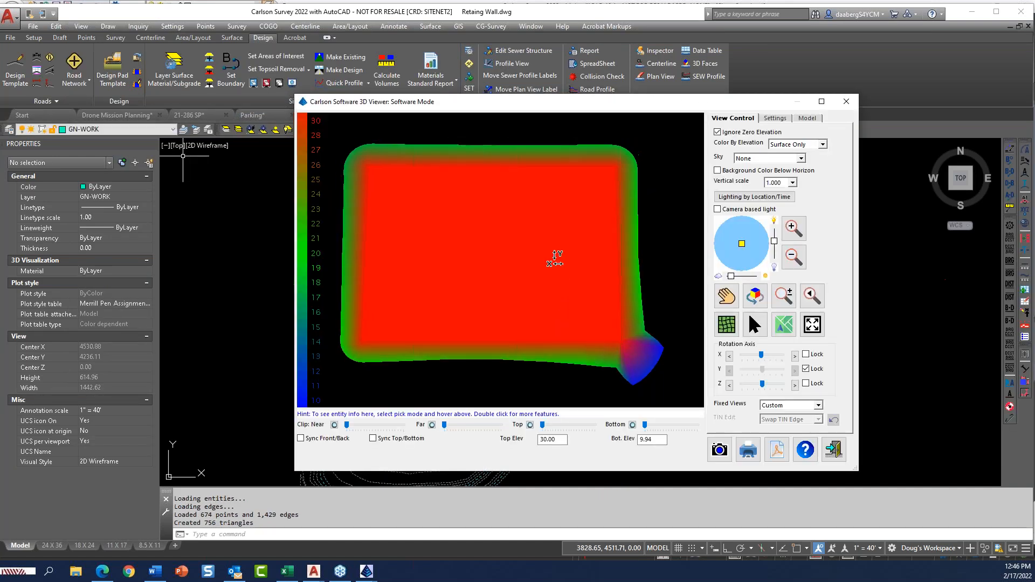
{"action": "left_click_drag", "start_coordinate": [555, 259], "coordinate": [670, 270]}
{"action": "left_click_drag", "start_coordinate": [620, 320], "coordinate": [615, 317]}
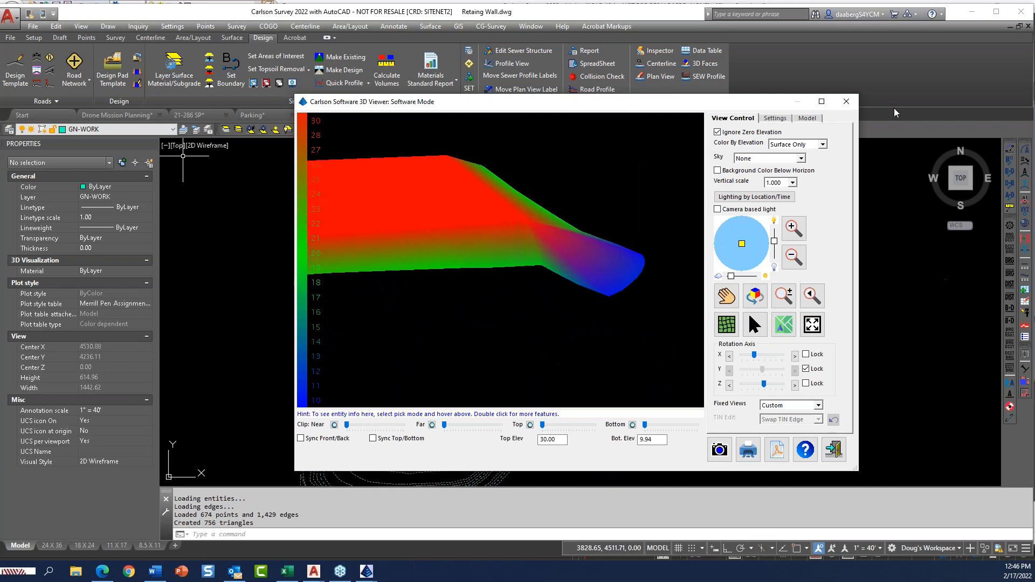
{"action": "left_click", "coordinate": [846, 101]}
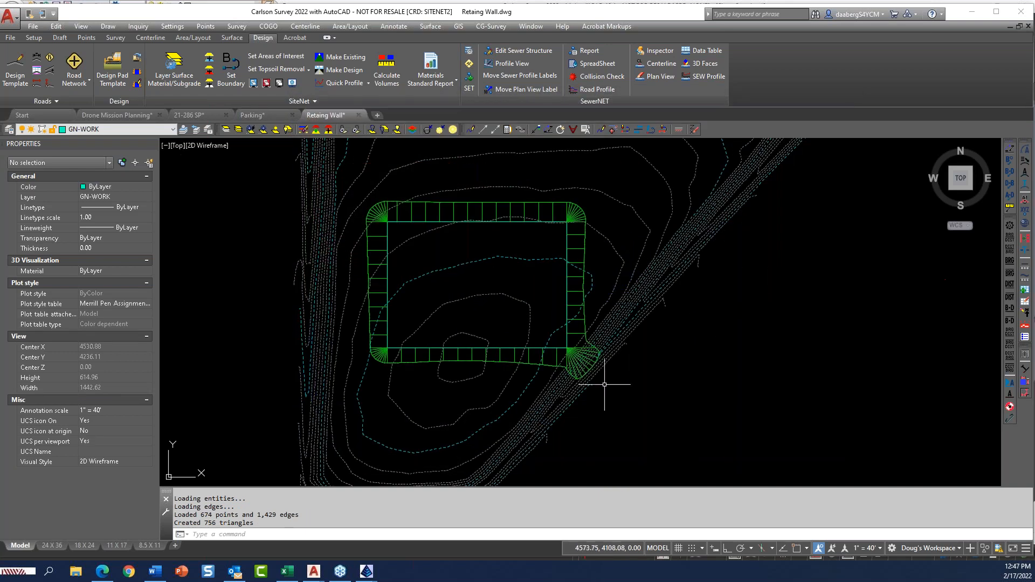
- Draw a four-point wall polyline across the fan-shaped slope at the pad's southeast corner, ending inside the east outslope
{"action": "scroll", "coordinate": [603, 384], "scroll_direction": "up", "scroll_amount": 5}
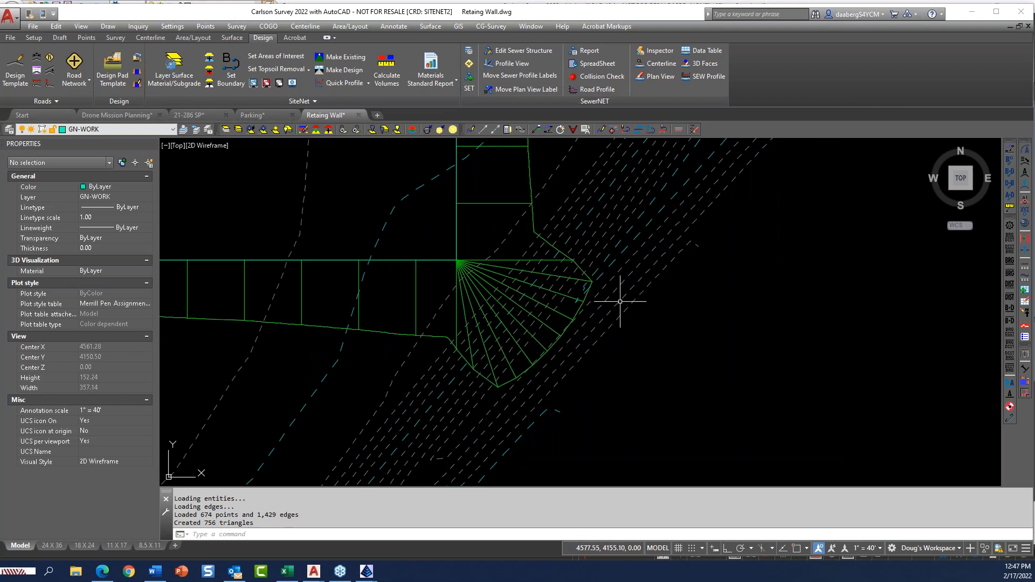
{"action": "scroll", "coordinate": [618, 300], "scroll_direction": "down", "scroll_amount": 4}
{"action": "scroll", "coordinate": [677, 334], "scroll_direction": "up", "scroll_amount": 1}
{"action": "scroll", "coordinate": [492, 347], "scroll_direction": "up", "scroll_amount": 3}
{"action": "scroll", "coordinate": [593, 272], "scroll_direction": "down", "scroll_amount": 2}
{"action": "middle_click_drag", "start_coordinate": [605, 224], "coordinate": [529, 313]}
{"action": "type", "text": "P"}
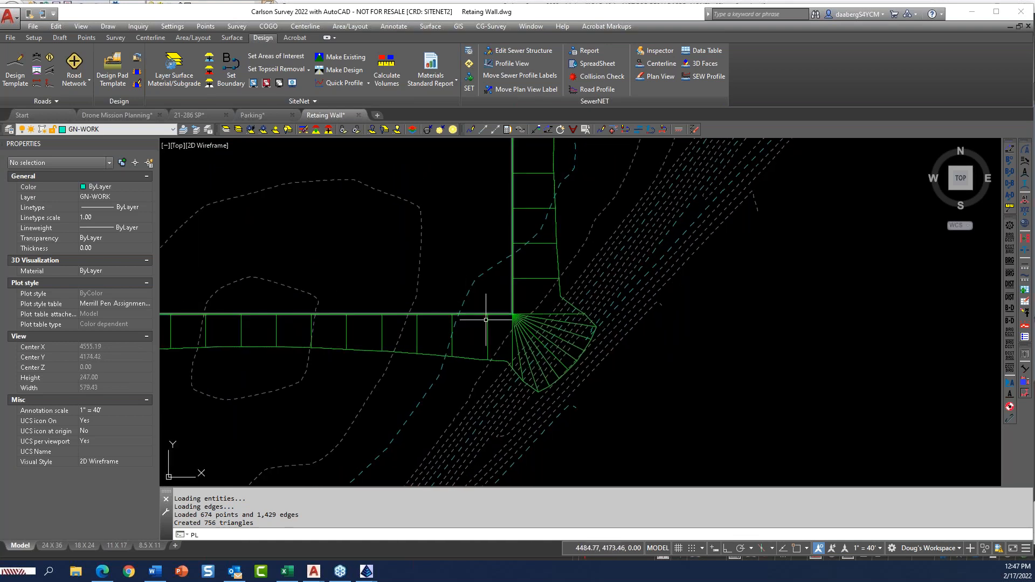
{"action": "type", "text": "L"}
{"action": "key", "text": "Return"}
{"action": "scroll", "coordinate": [486, 346], "scroll_direction": "up", "scroll_amount": 2}
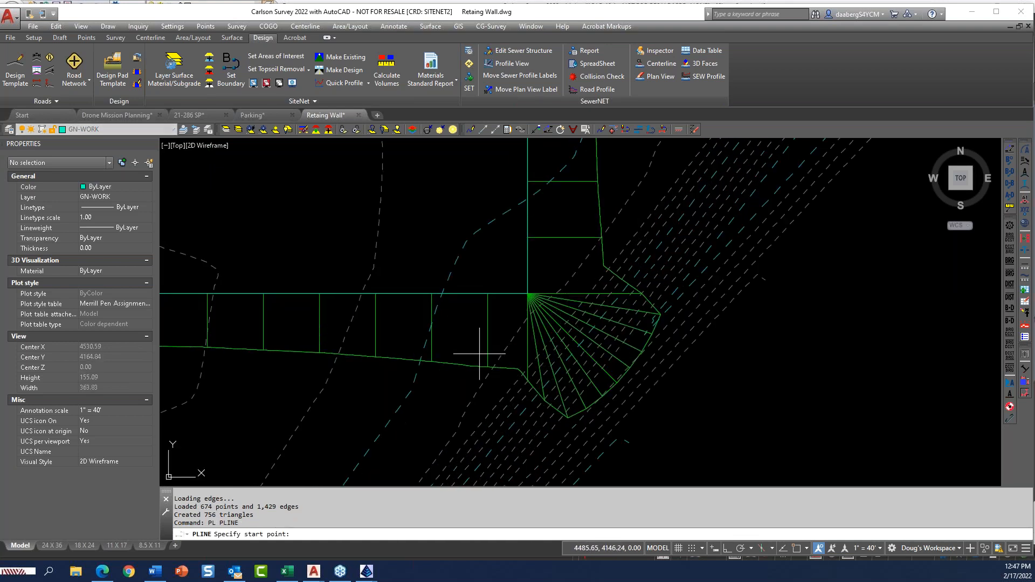
{"action": "left_click", "coordinate": [510, 365]}
{"action": "left_click", "coordinate": [530, 364]}
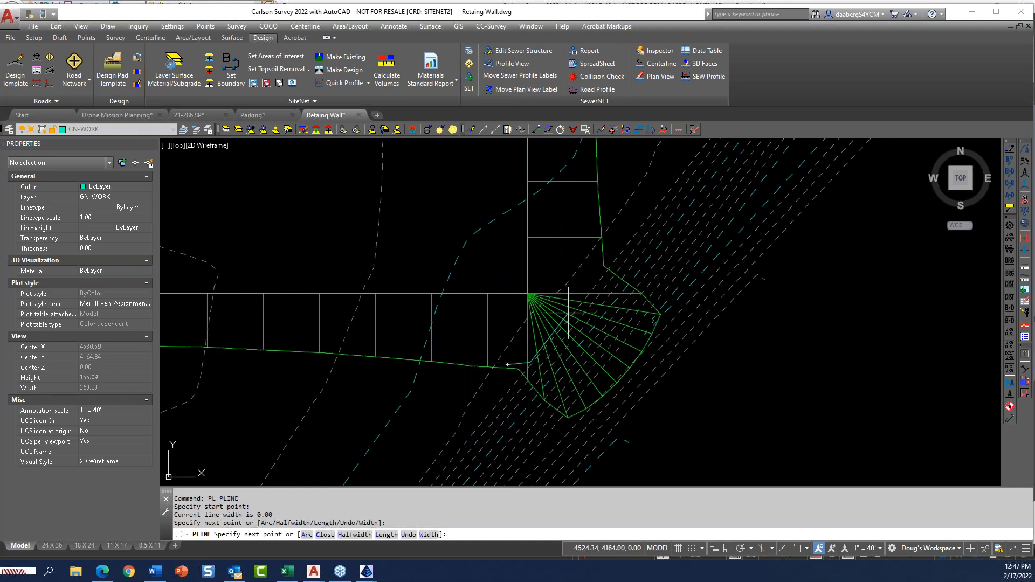
{"action": "left_click", "coordinate": [591, 284]}
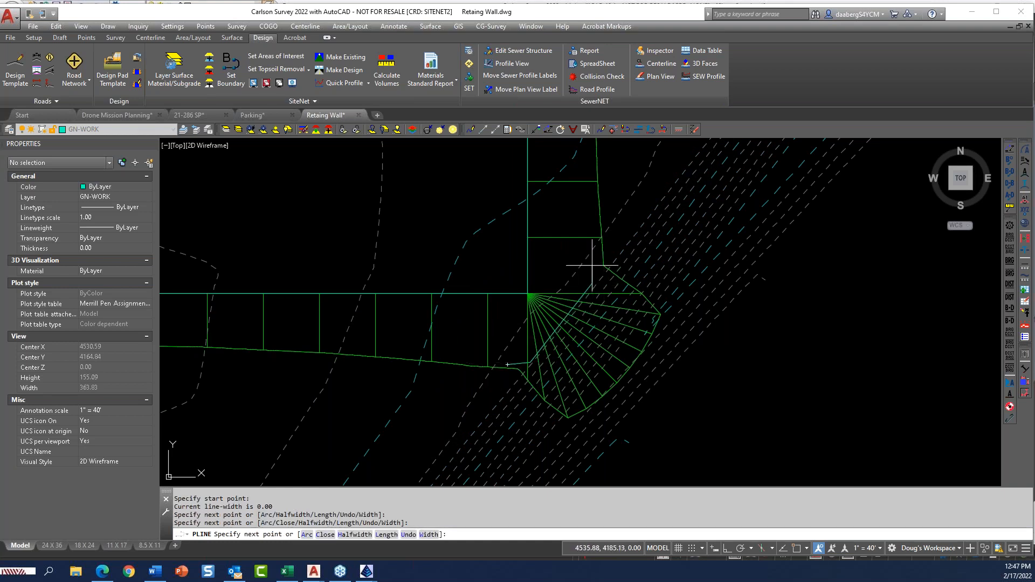
{"action": "left_click", "coordinate": [592, 252]}
{"action": "key", "text": "Return"}
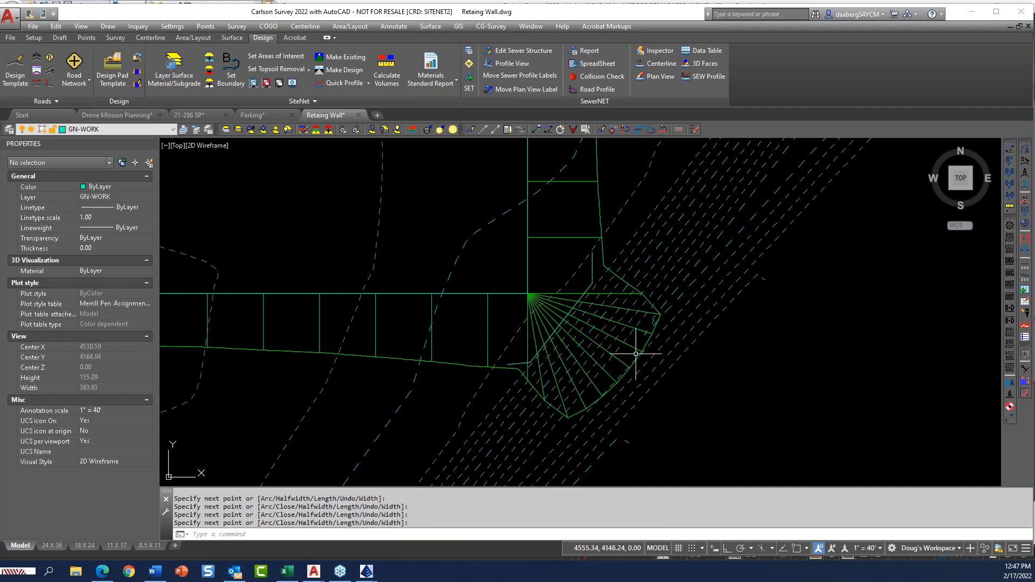
- Reverse the direction of the new wall polyline with REVPLINE
{"action": "type", "text": "RE"}
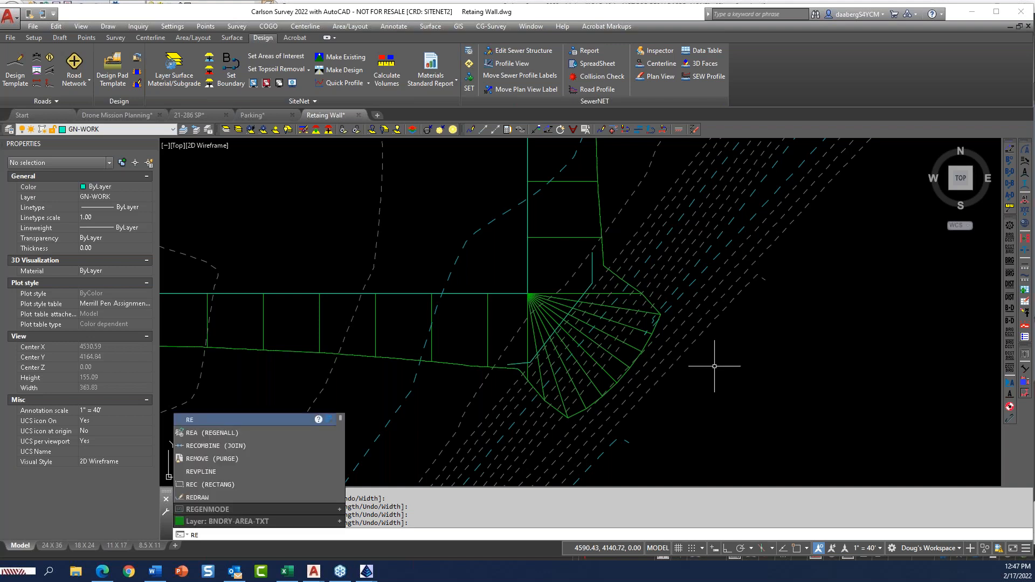
{"action": "key", "text": "Escape"}
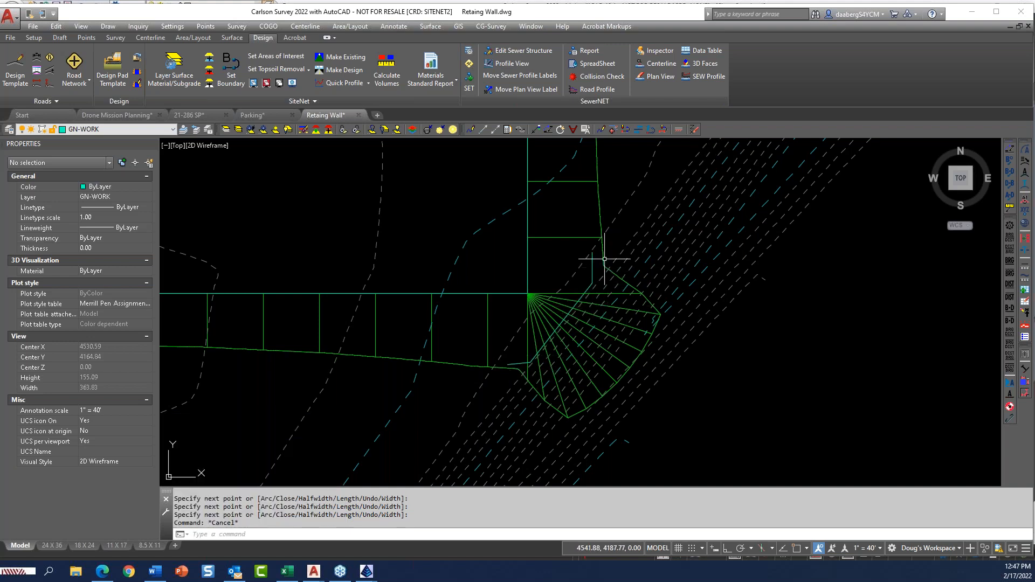
{"action": "type", "text": "R"}
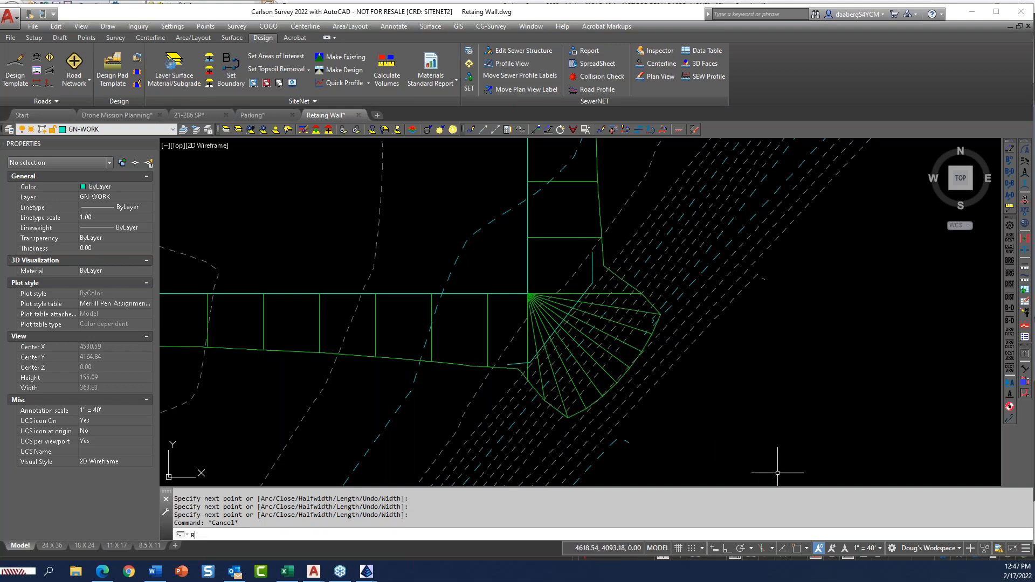
{"action": "type", "text": "EVPLINE"}
{"action": "key", "text": "Return"}
{"action": "left_click", "coordinate": [592, 274]}
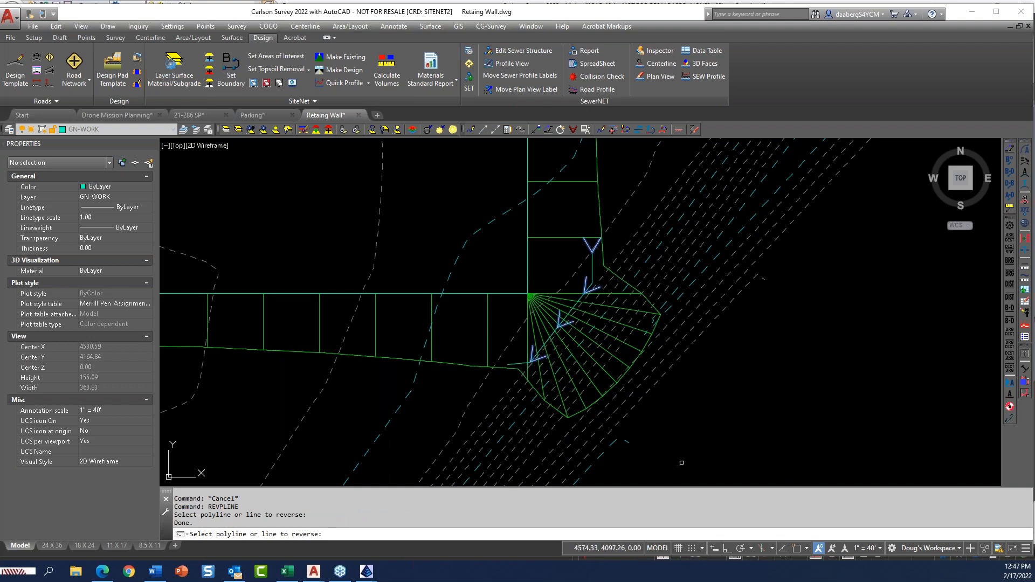
{"action": "key", "text": "Return"}
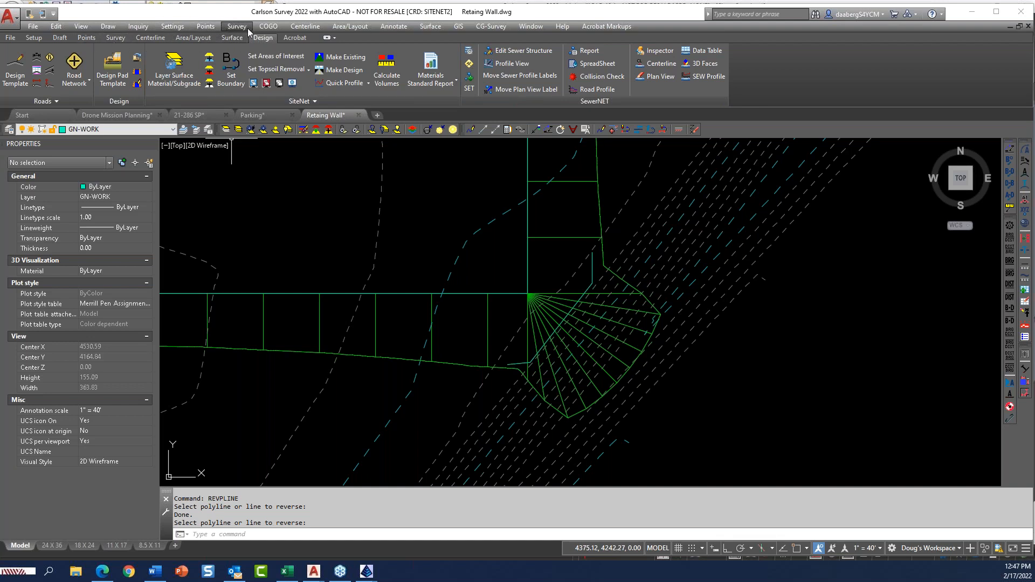
- Switch to the Civil module and open the Wall Polyline Profile Editor on the wall polyline with PAD.tin as reference surface
{"action": "left_click", "coordinate": [33, 39]}
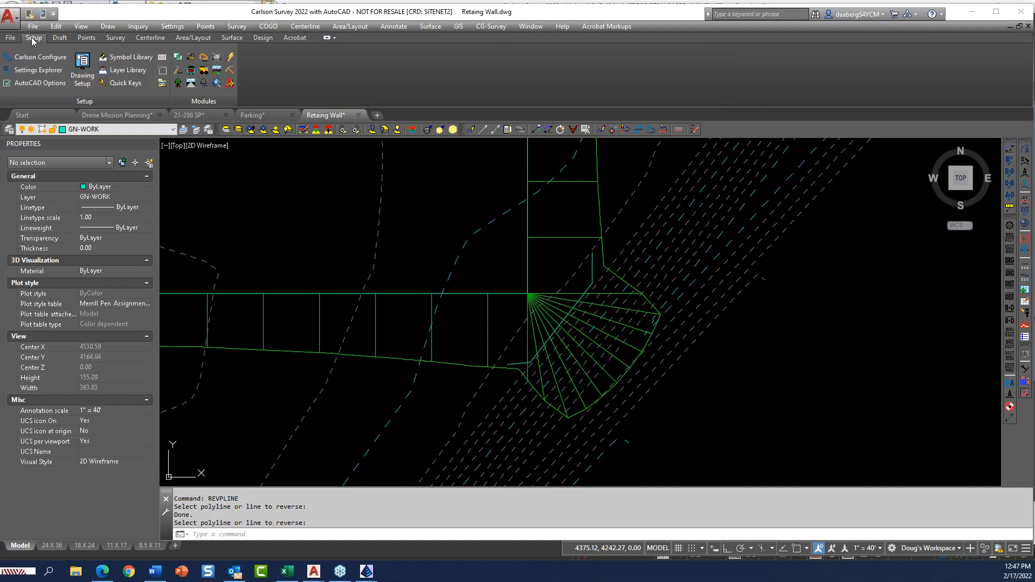
{"action": "left_click", "coordinate": [191, 85]}
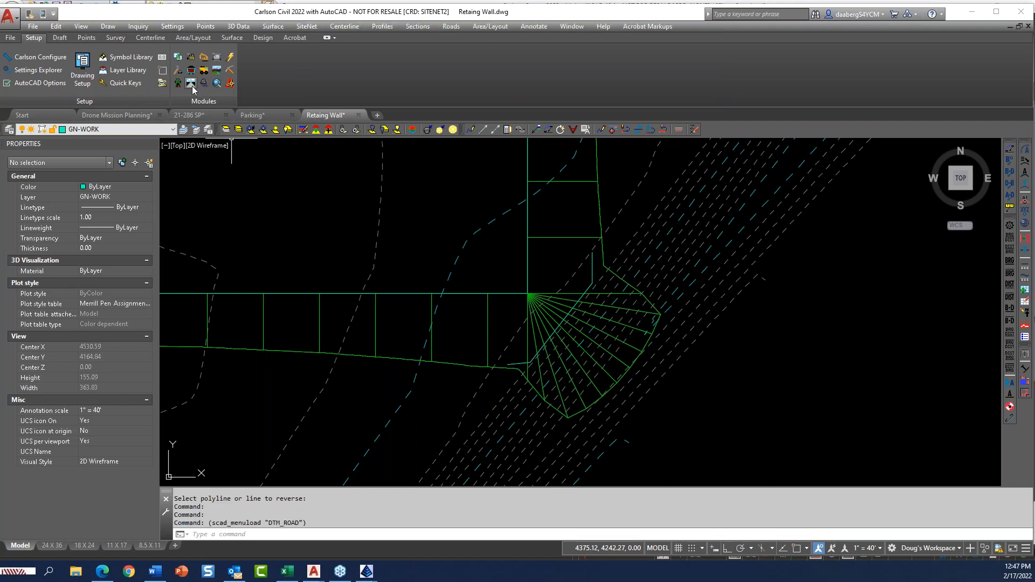
{"action": "left_click", "coordinate": [238, 27]}
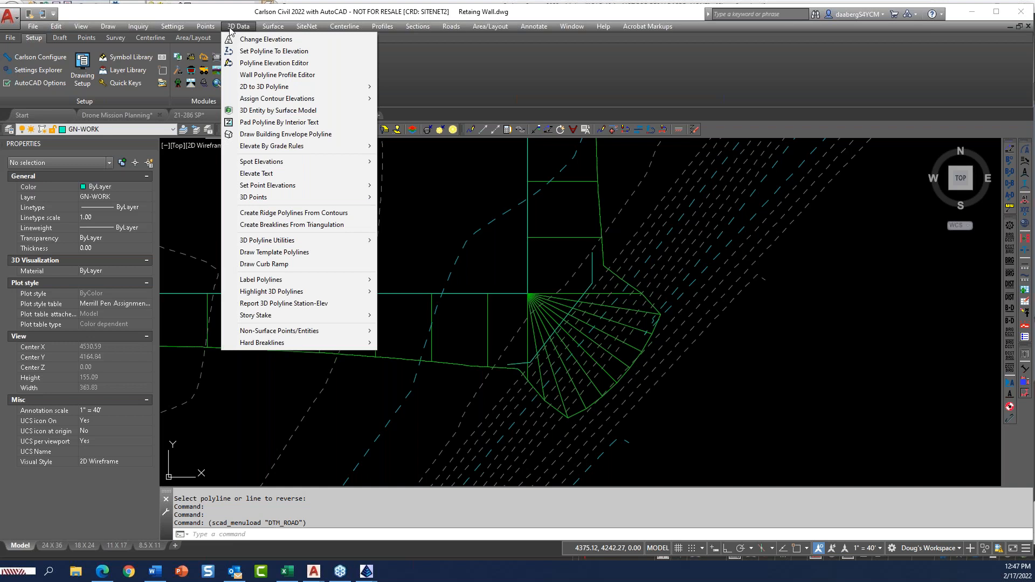
{"action": "left_click", "coordinate": [286, 76]}
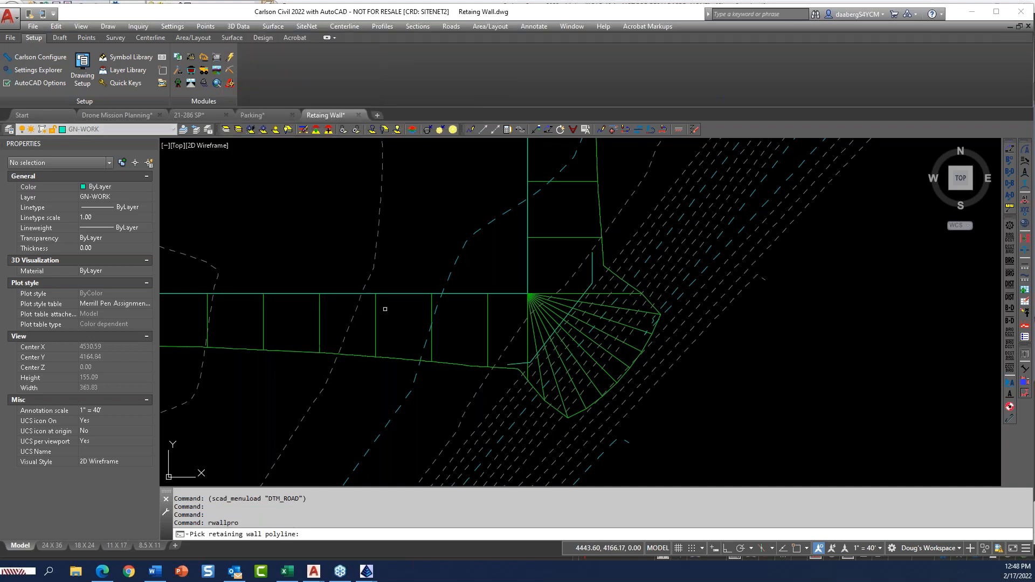
{"action": "left_click", "coordinate": [516, 362]}
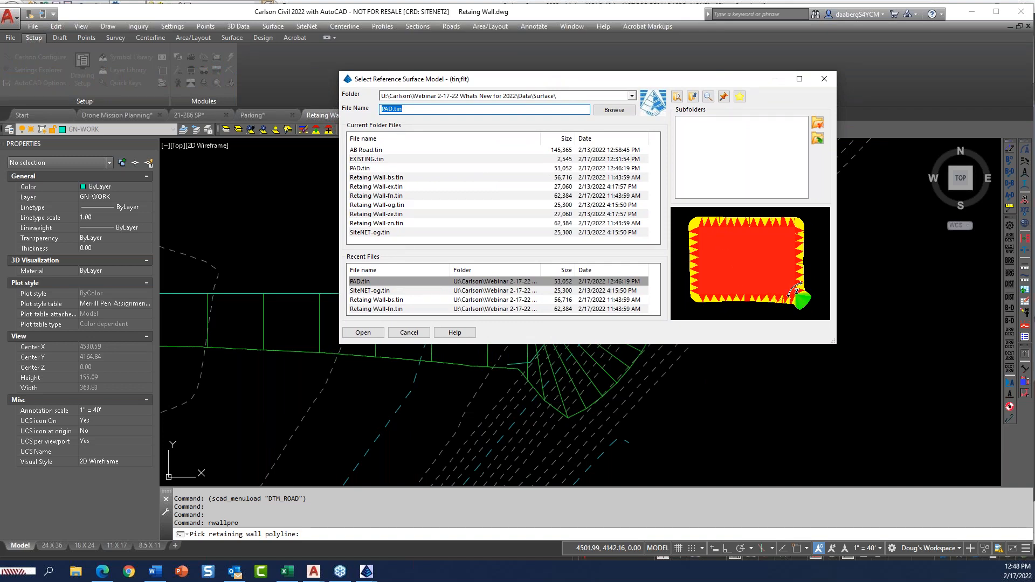
{"action": "left_click", "coordinate": [380, 335]}
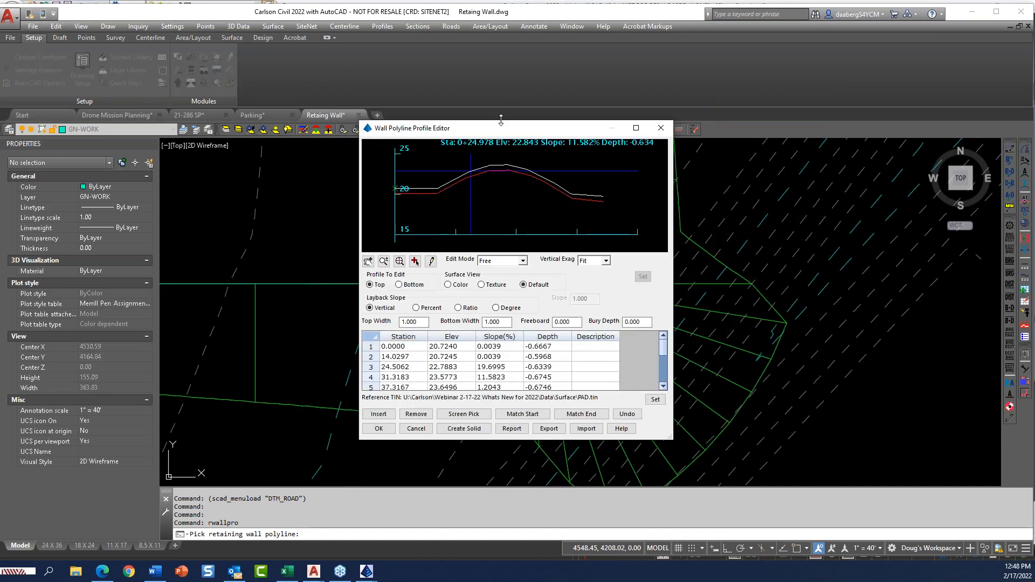
{"action": "left_click_drag", "start_coordinate": [515, 132], "coordinate": [733, 76]}
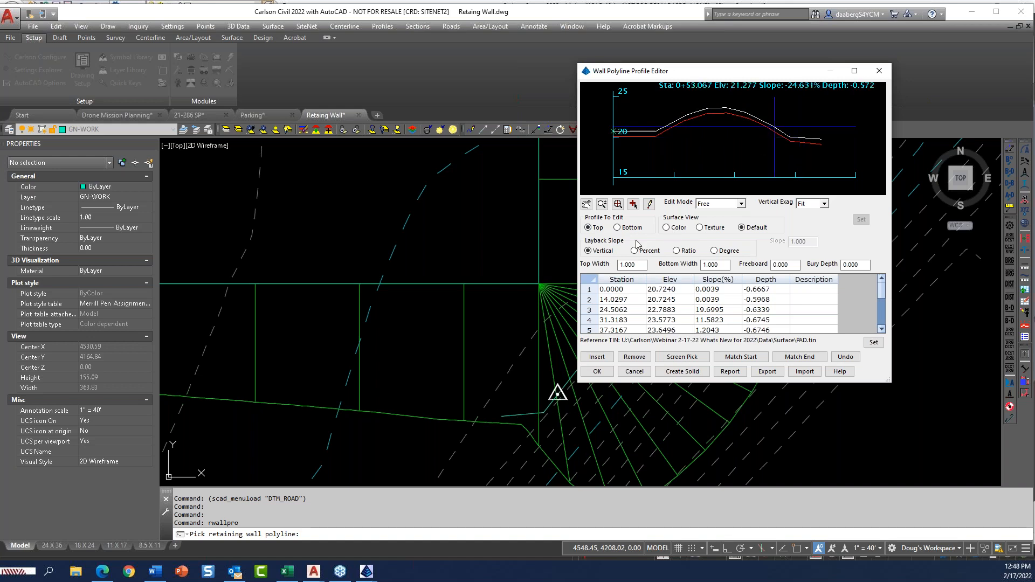
- Choose the Bottom profile for editing and remove its point at station 23.3947
{"action": "left_click", "coordinate": [617, 228]}
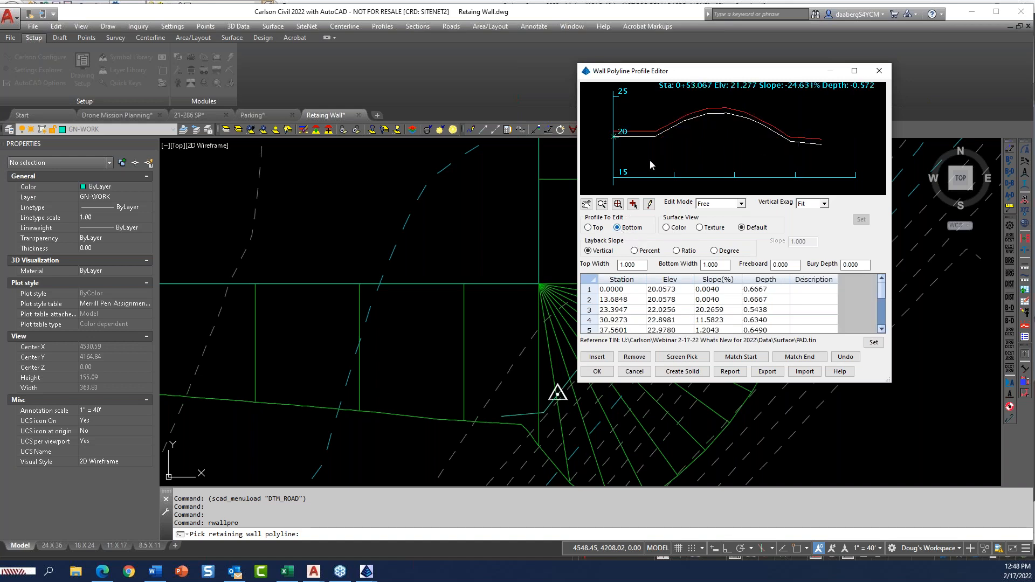
{"action": "left_click", "coordinate": [592, 229]}
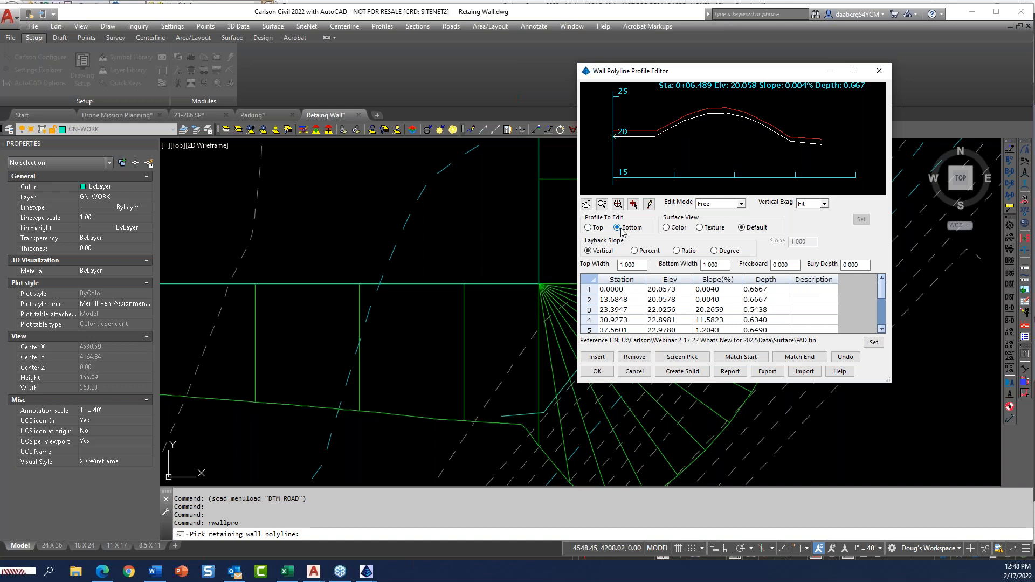
{"action": "left_click", "coordinate": [666, 301]}
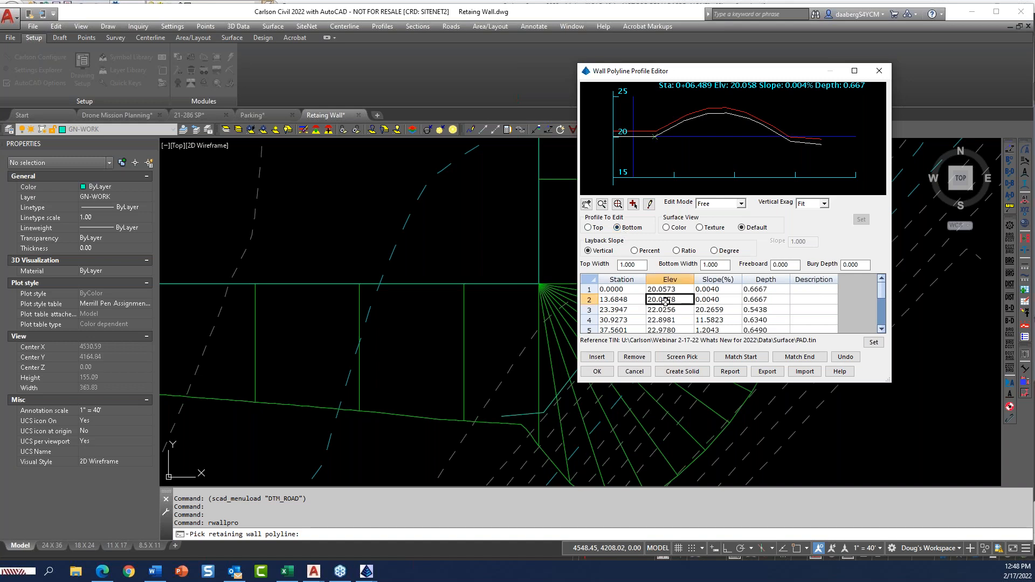
{"action": "left_click", "coordinate": [668, 310]}
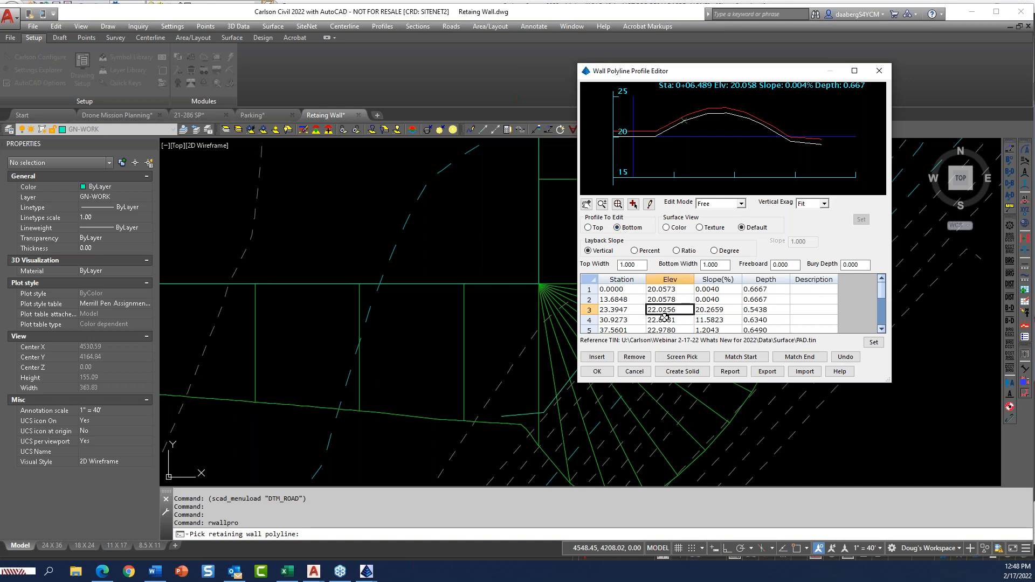
{"action": "left_click", "coordinate": [641, 359]}
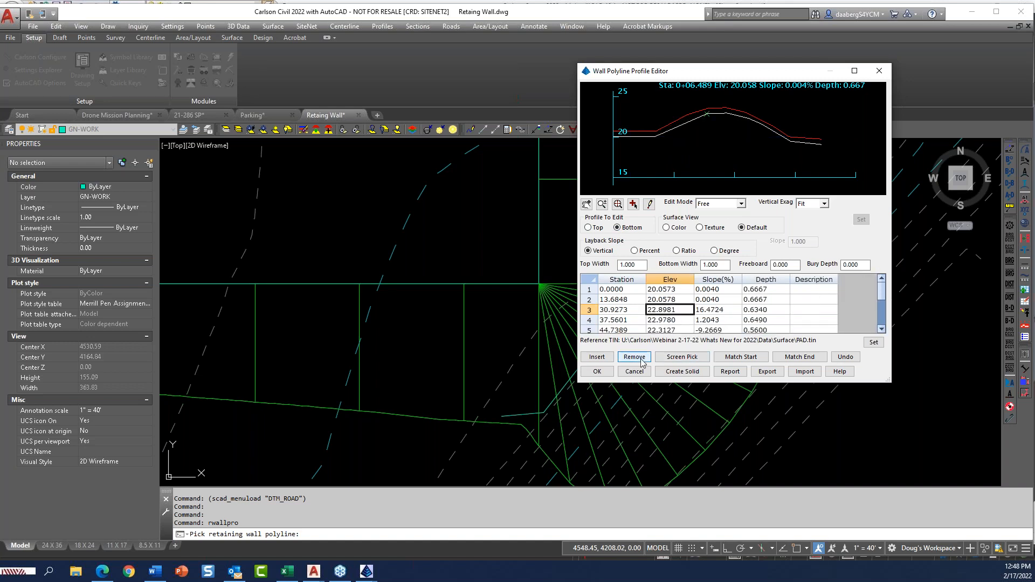
- Remove the remaining Bottom profile points between stations 13.6848 and 58.5091 to flatten the wall's bottom line
{"action": "left_click", "coordinate": [641, 359]}
{"action": "left_click", "coordinate": [640, 359]}
{"action": "left_click", "coordinate": [641, 359]}
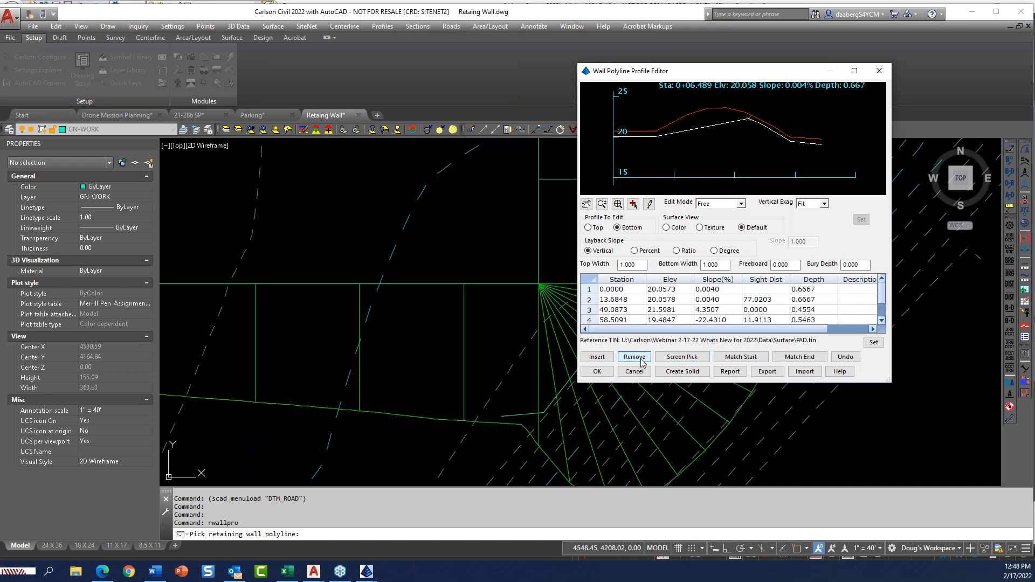
{"action": "left_click", "coordinate": [641, 359]}
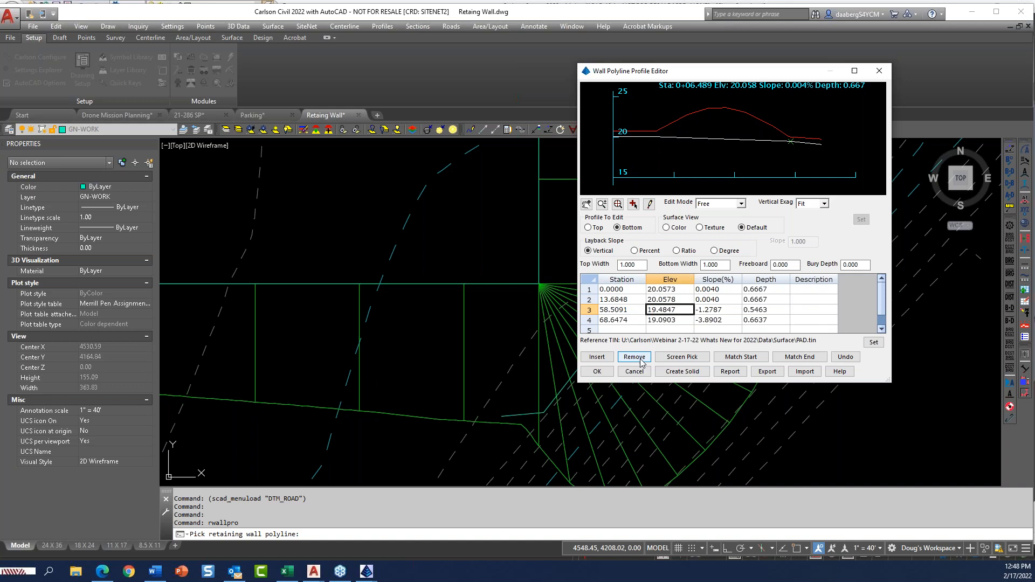
{"action": "left_click", "coordinate": [678, 319]}
{"action": "left_click", "coordinate": [679, 311]}
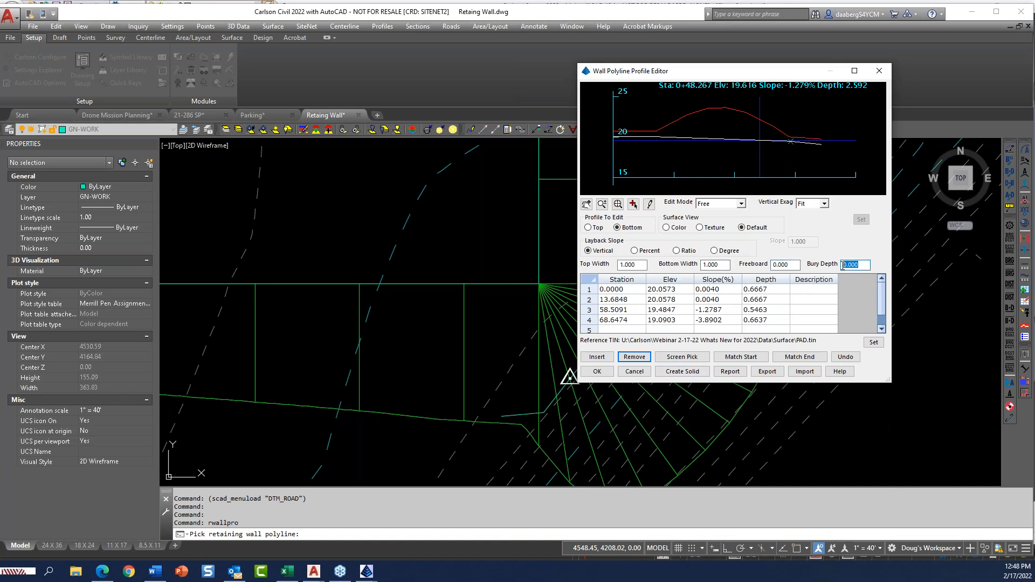
- Set the wall's surface view to the Concrete_1 texture and accept the wall profile edits
{"action": "left_click", "coordinate": [636, 264]}
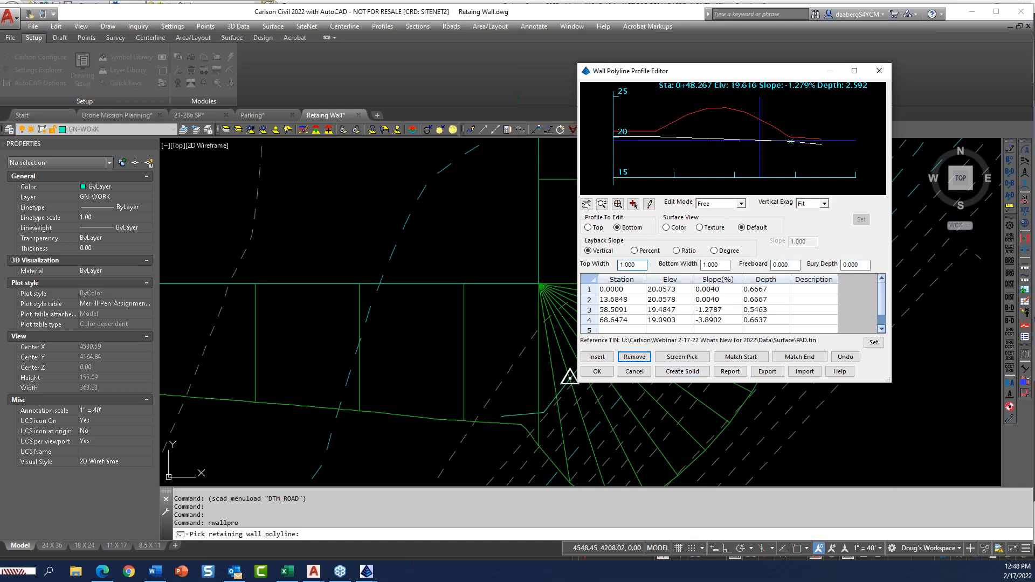
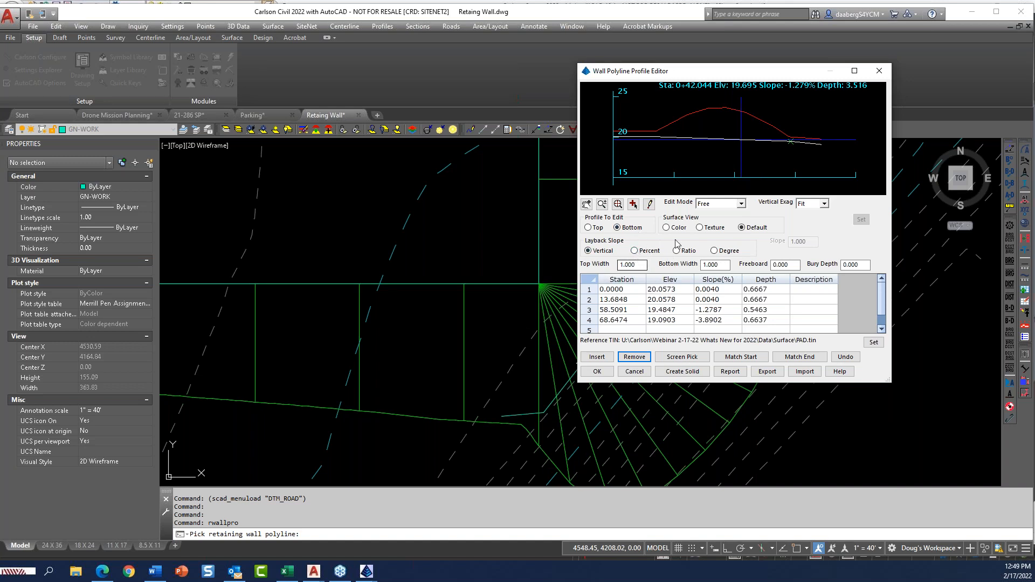
{"action": "left_click", "coordinate": [699, 228]}
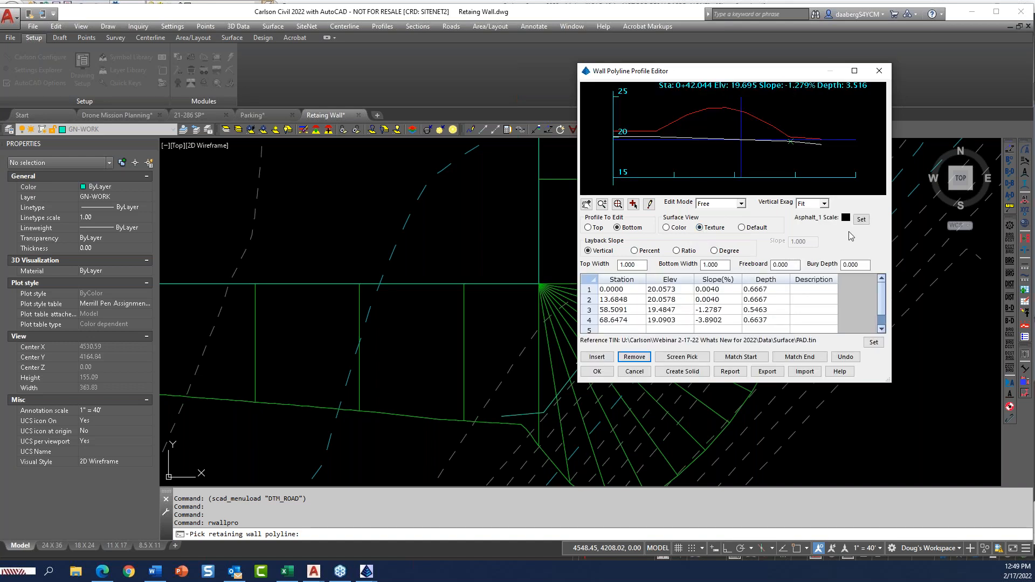
{"action": "left_click", "coordinate": [861, 221]}
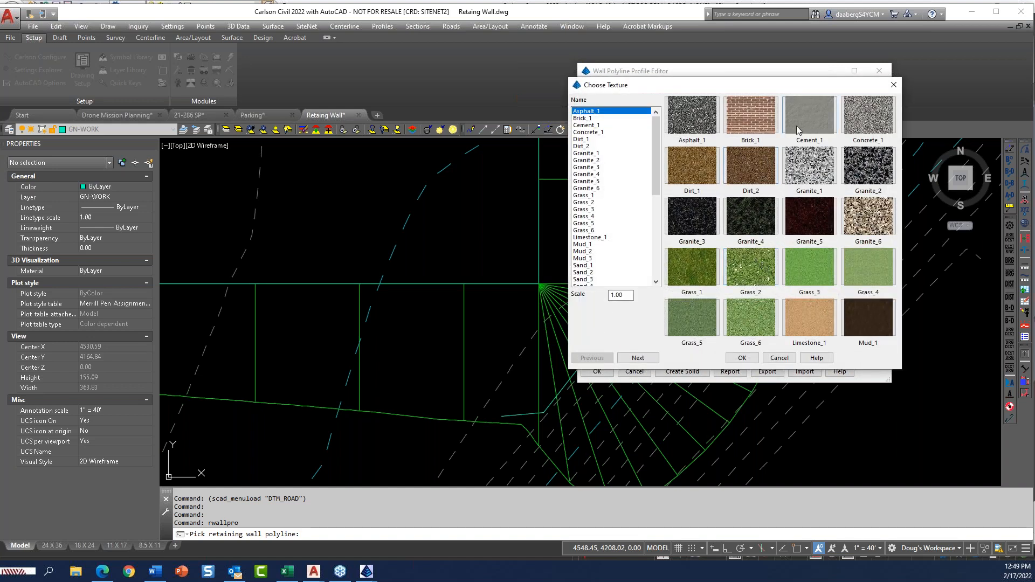
{"action": "double_click", "coordinate": [867, 114]}
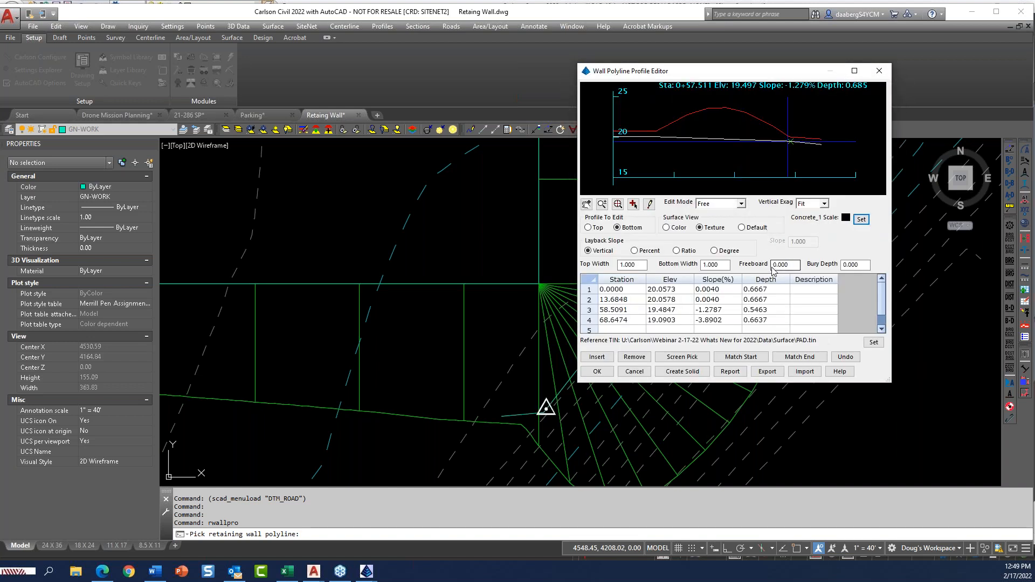
{"action": "left_click", "coordinate": [596, 372]}
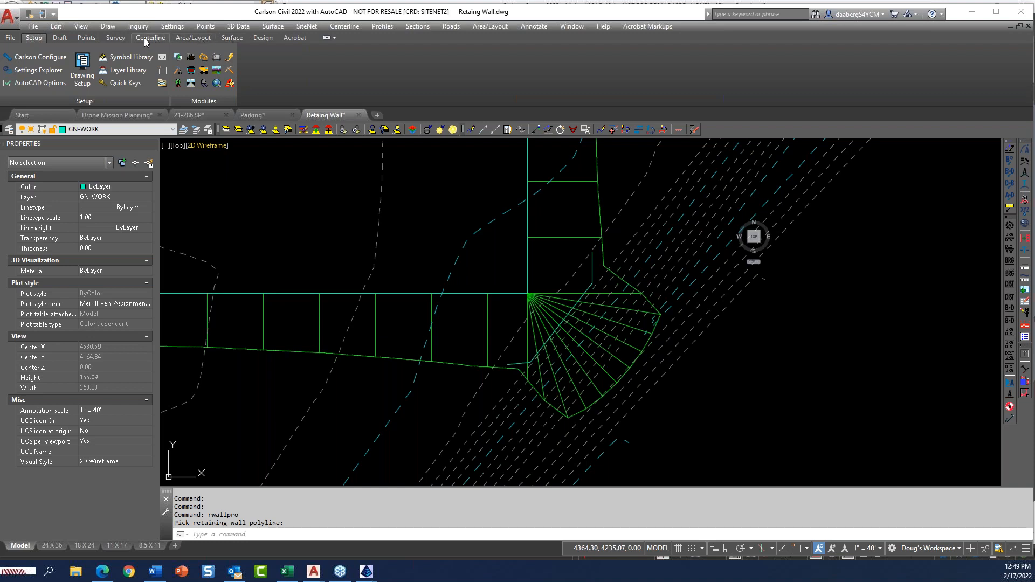
- Start Design Pad Template with the grade limits set to Front Retaining Wall
{"action": "left_click", "coordinate": [263, 37]}
{"action": "left_click", "coordinate": [113, 71]}
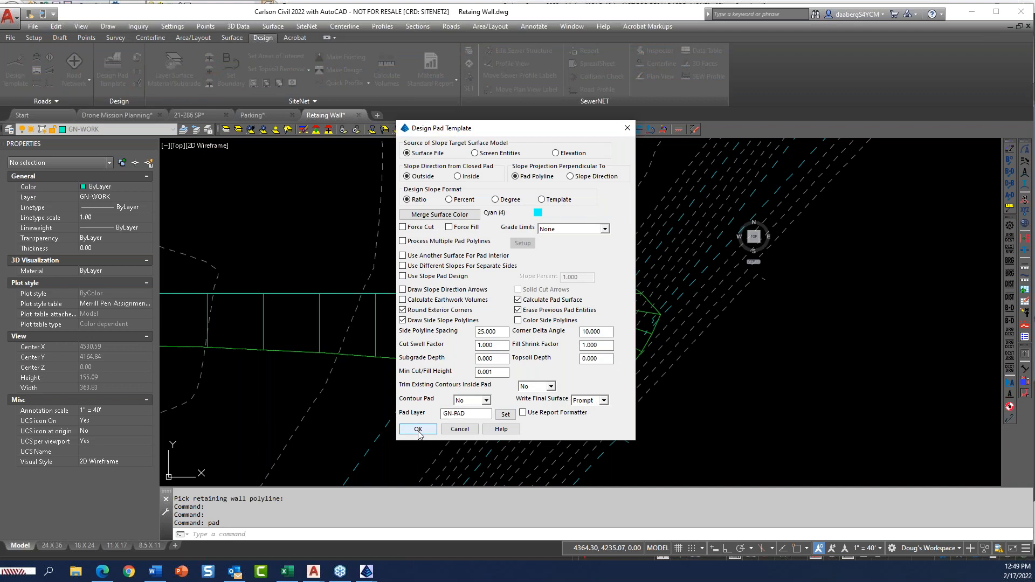
{"action": "left_click_drag", "start_coordinate": [511, 135], "coordinate": [709, 84]}
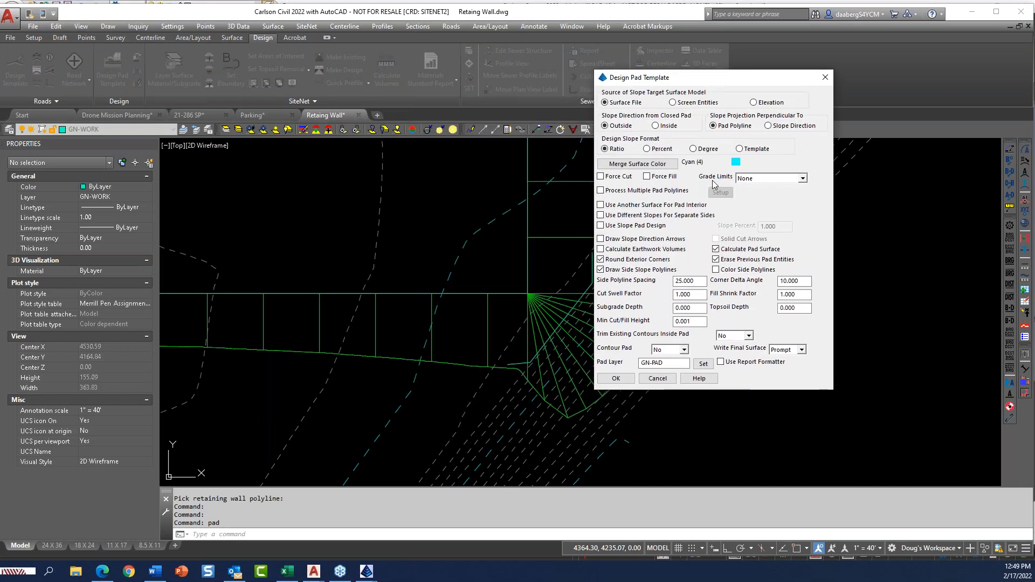
{"action": "left_click", "coordinate": [803, 180]}
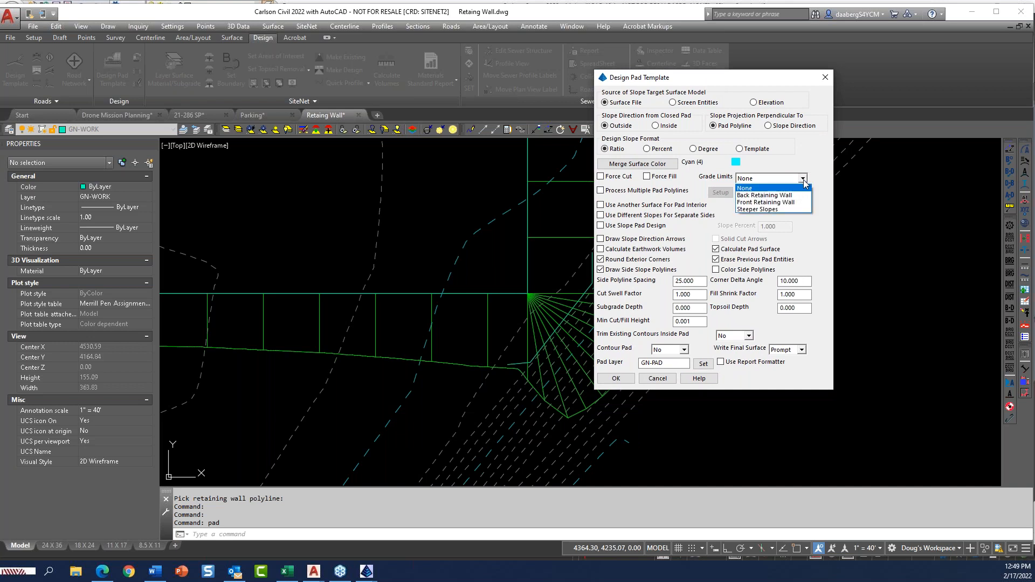
{"action": "left_click", "coordinate": [785, 202]}
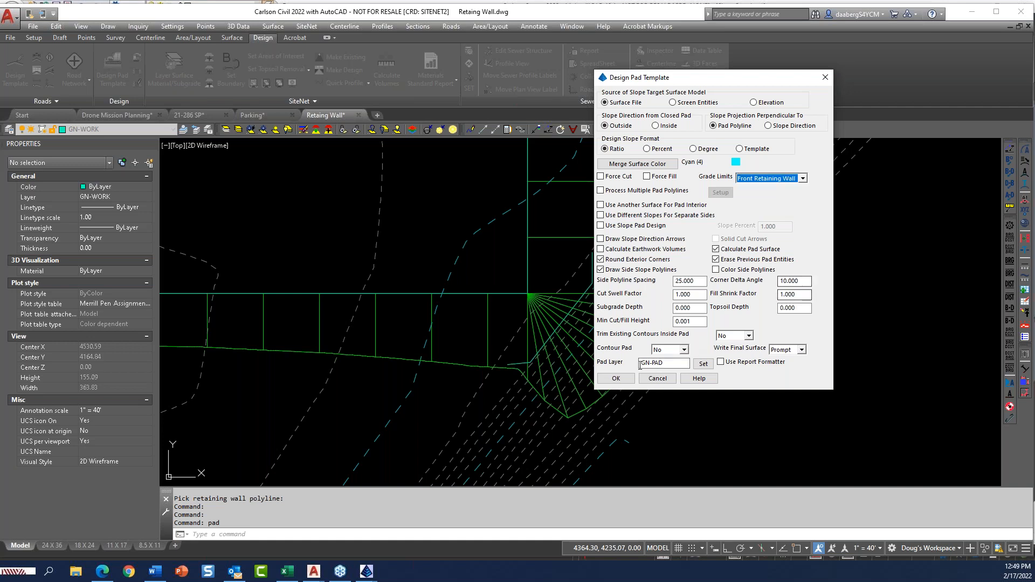
{"action": "left_click", "coordinate": [617, 379]}
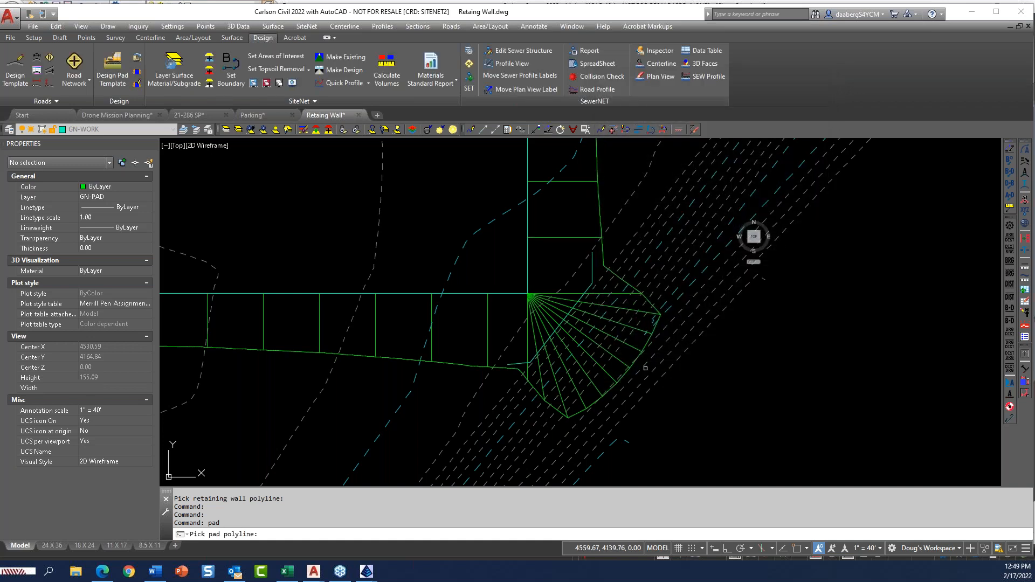
- Design the pad against SiteNET-og.tin with the wall polyline as grade limit and 3.000 fill and cut outslope ratios
{"action": "left_click", "coordinate": [496, 293]}
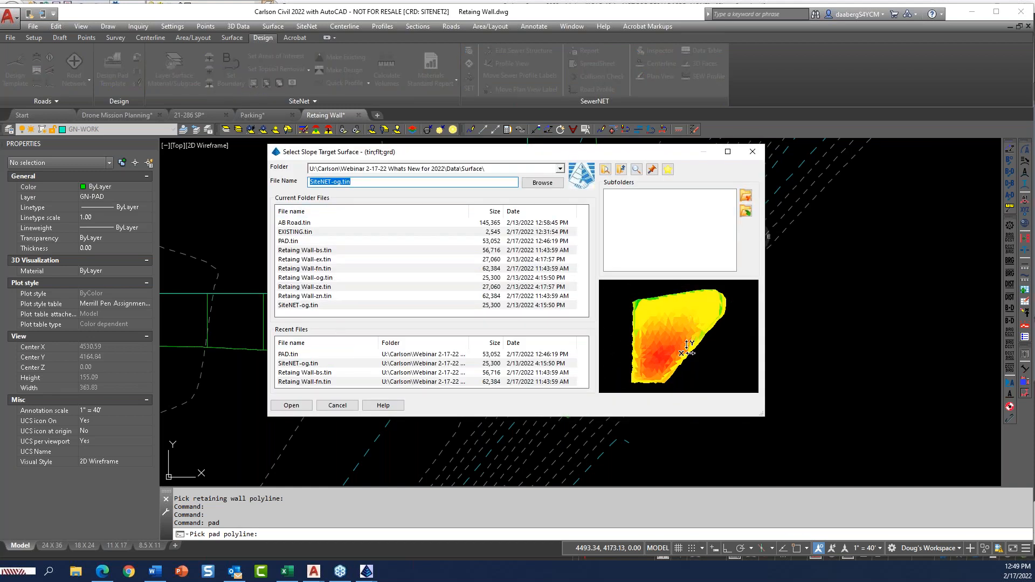
{"action": "left_click", "coordinate": [290, 406]}
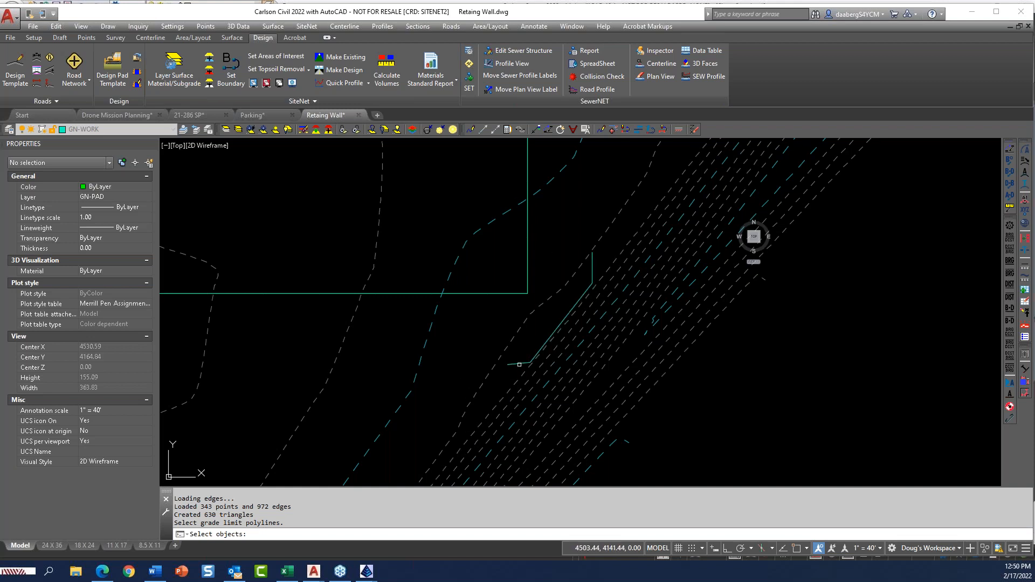
{"action": "left_click", "coordinate": [522, 363]}
{"action": "key", "text": "Return"}
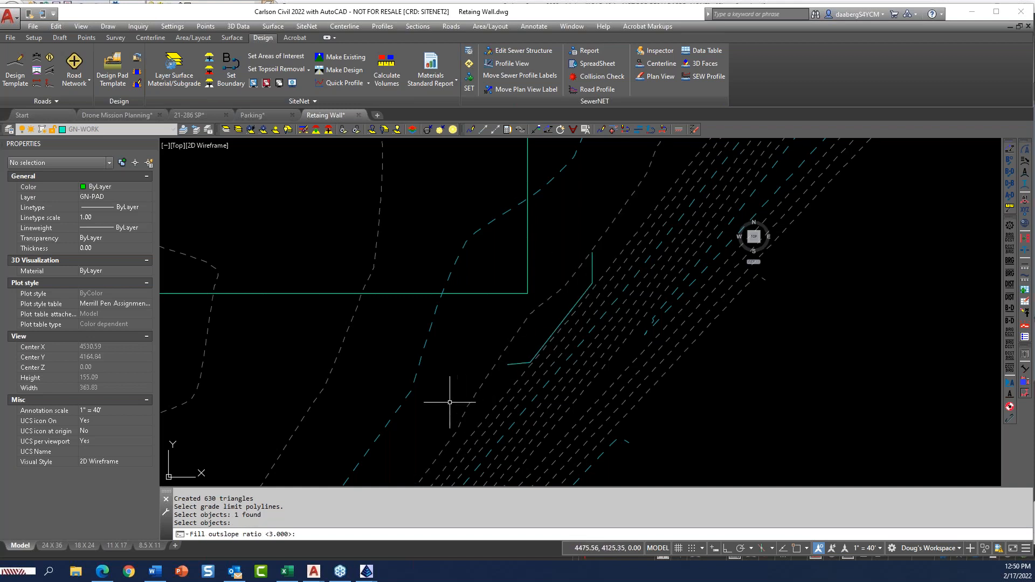
{"action": "key", "text": "Return"}
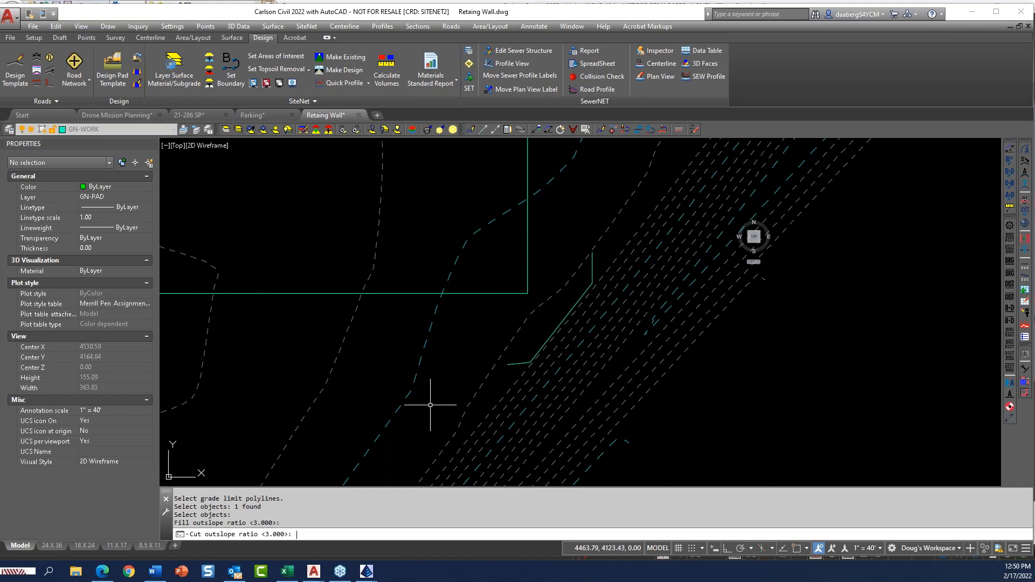
{"action": "key", "text": "Return"}
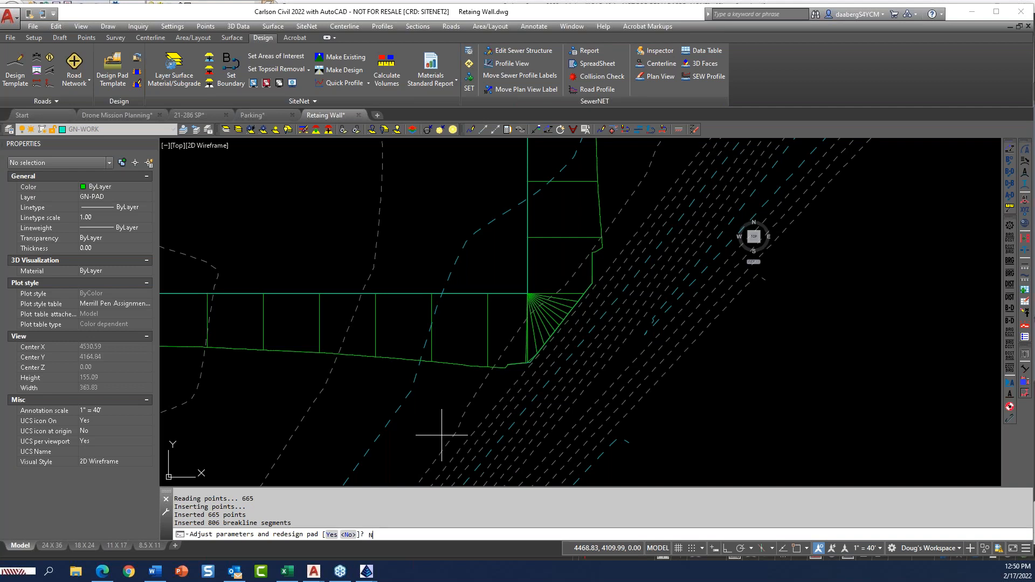
- Decline redesigning the pad and write its final surface over PAD.tin without merging it with the target surface
{"action": "key", "text": "Return"}
{"action": "left_click", "coordinate": [473, 295]}
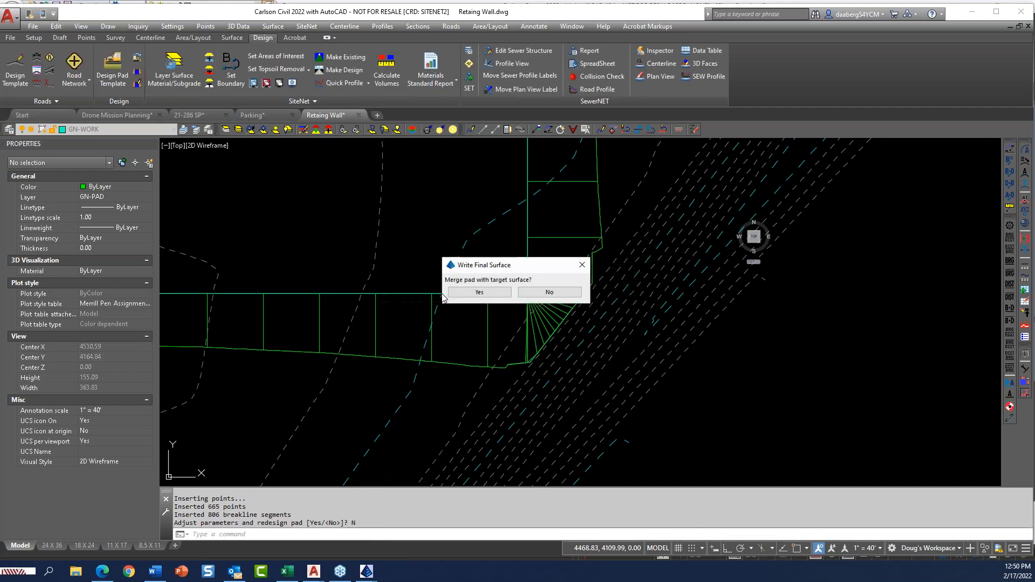
{"action": "left_click", "coordinate": [478, 294]}
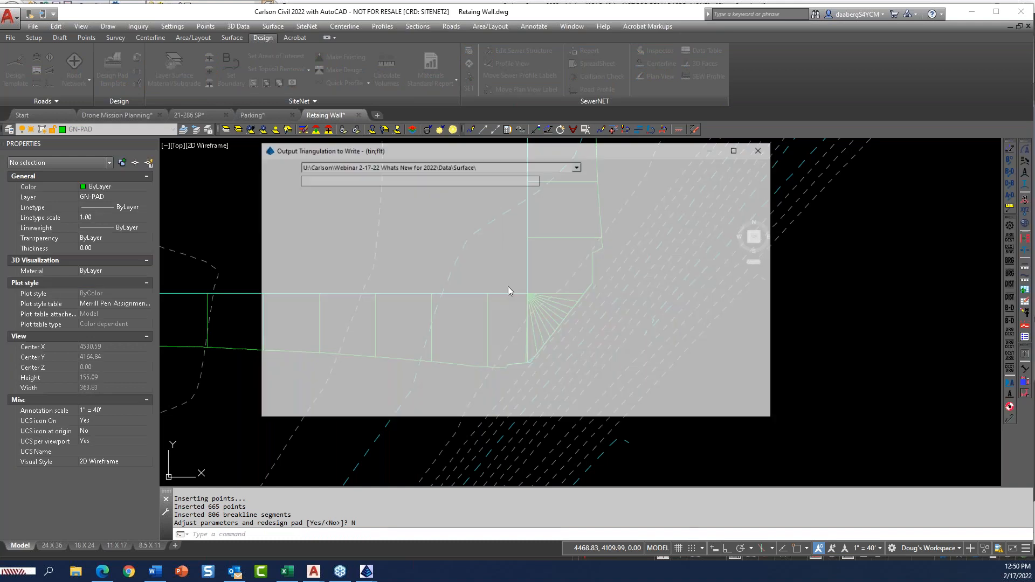
{"action": "left_click", "coordinate": [302, 237]}
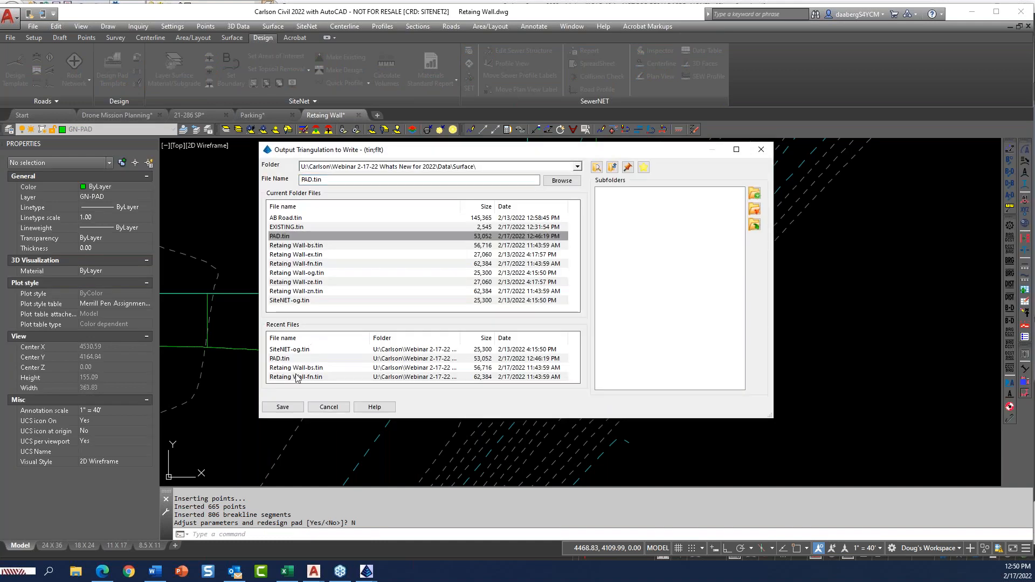
{"action": "left_click", "coordinate": [282, 407]}
{"action": "left_click", "coordinate": [538, 312]}
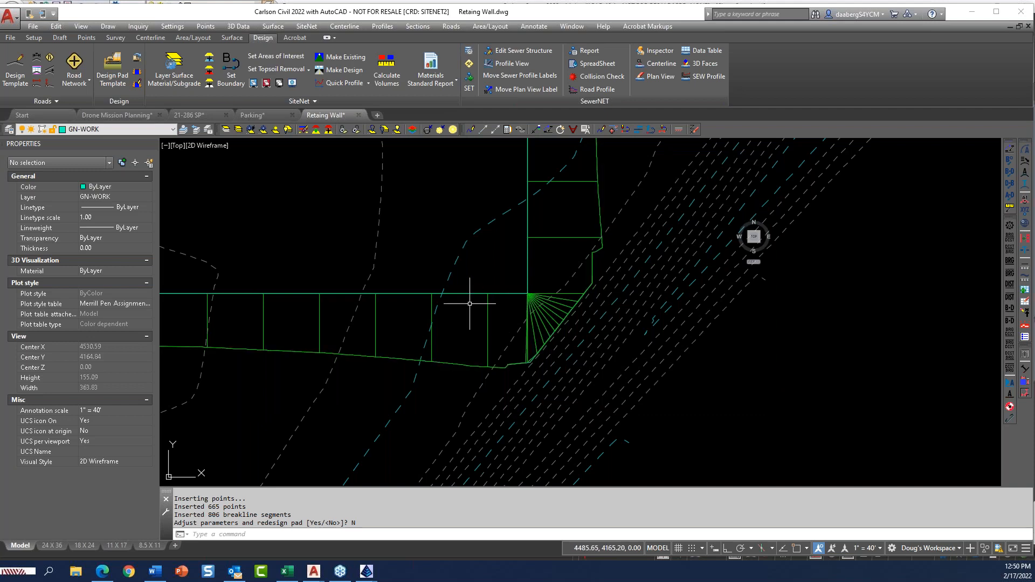
- Open PAD.tin in the surface 3D viewer, examine the pad's walled corner from a tilted angle, and close the viewer
{"action": "left_click", "coordinate": [79, 26]}
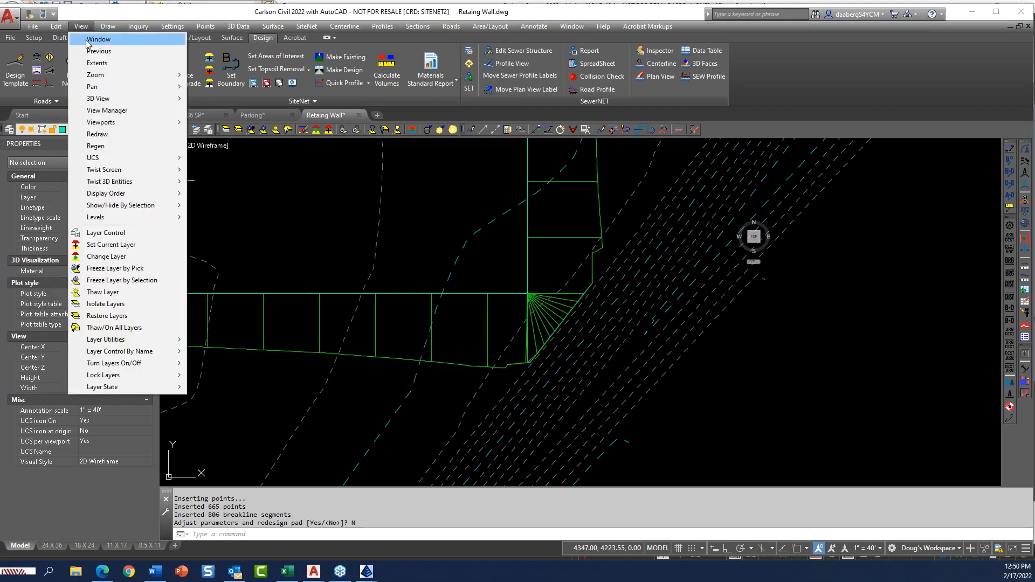
{"action": "mouse_move", "coordinate": [117, 98]}
{"action": "left_click", "coordinate": [227, 110]}
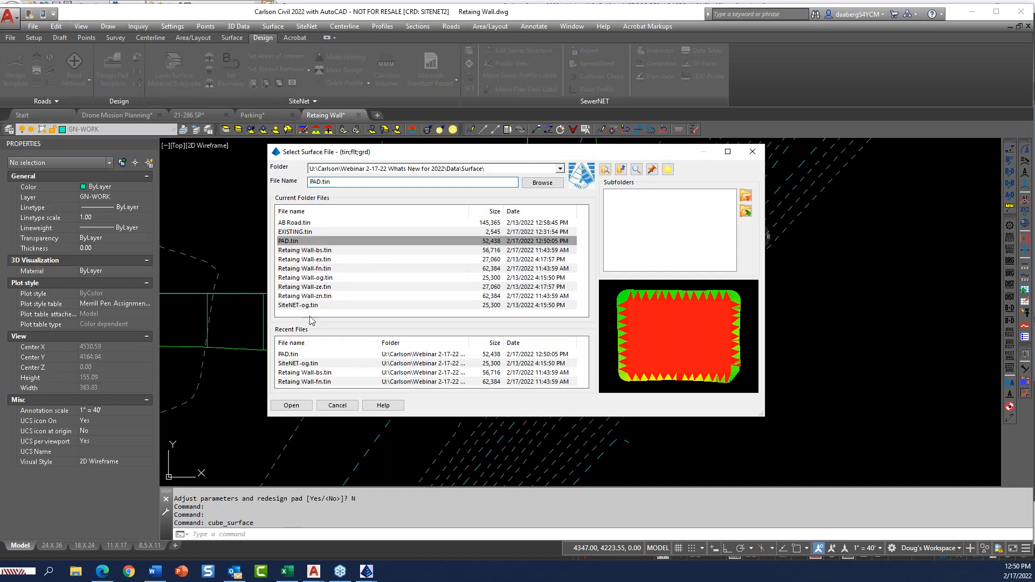
{"action": "left_click", "coordinate": [291, 406]}
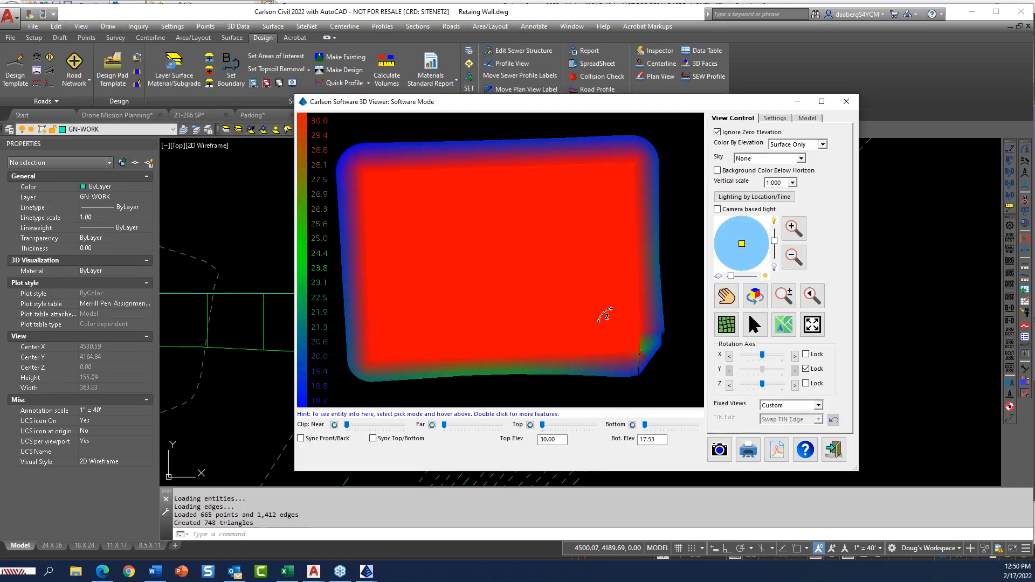
{"action": "left_click_drag", "start_coordinate": [606, 315], "coordinate": [512, 356]}
{"action": "left_click", "coordinate": [754, 296]}
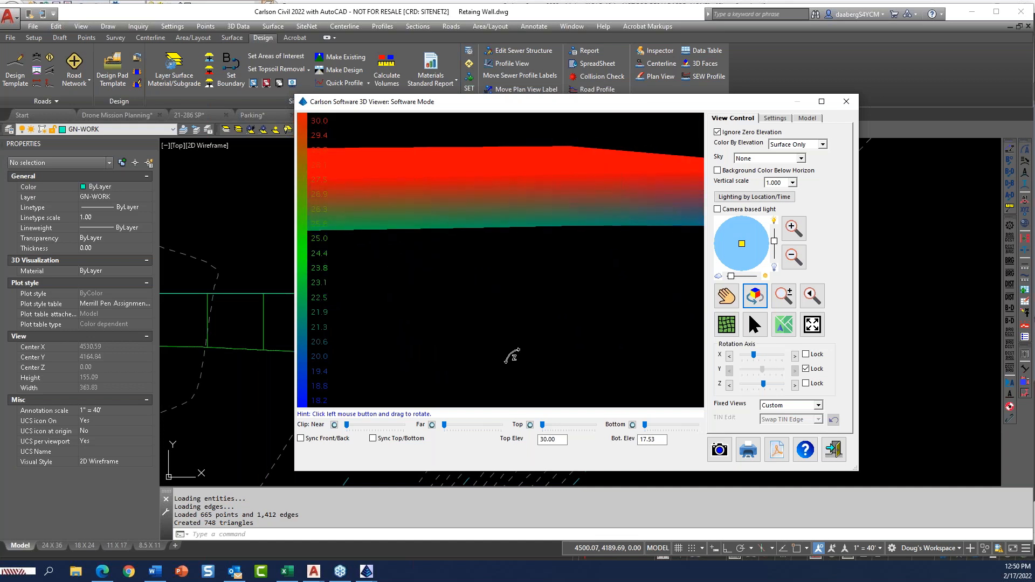
{"action": "left_click", "coordinate": [824, 451]}
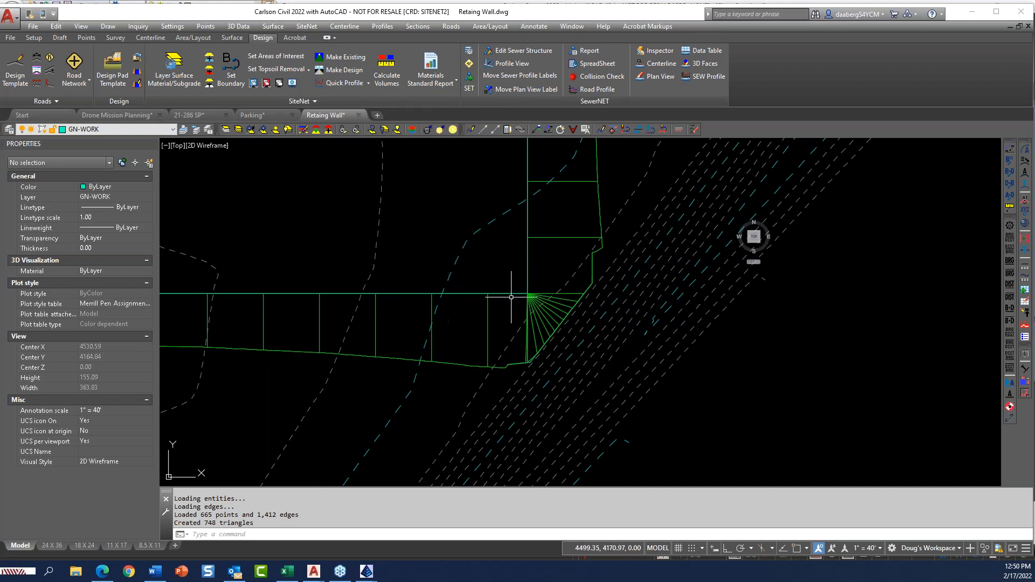
- Restart Design Pad Template with the grade limits set to Back Retaining Wall
{"action": "left_click", "coordinate": [113, 66]}
{"action": "left_click", "coordinate": [604, 229]}
{"action": "left_click", "coordinate": [595, 247]}
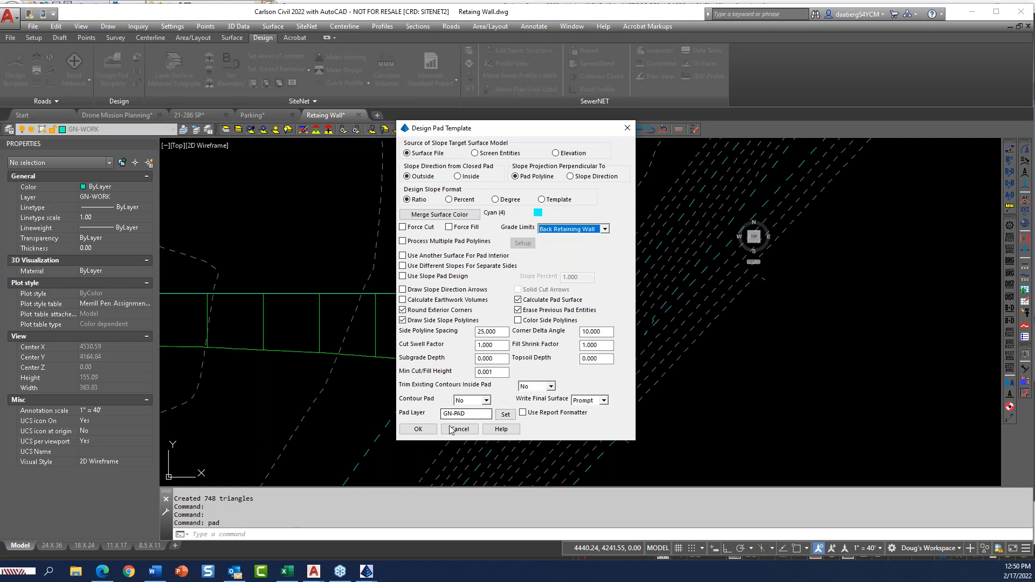
{"action": "left_click", "coordinate": [424, 430]}
- Redesign the pad against SiteNET-og.tin, limiting it at the wall polyline and keeping 3.000 fill and cut outslope ratios
{"action": "left_click", "coordinate": [464, 292]}
{"action": "key", "text": "Return"}
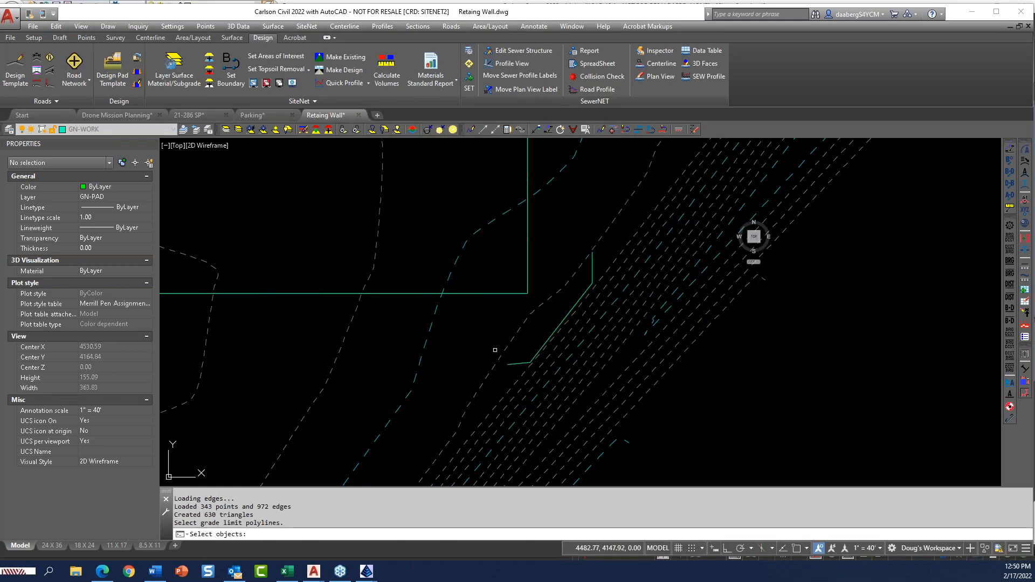
{"action": "left_click", "coordinate": [526, 364]}
{"action": "key", "text": "Return"}
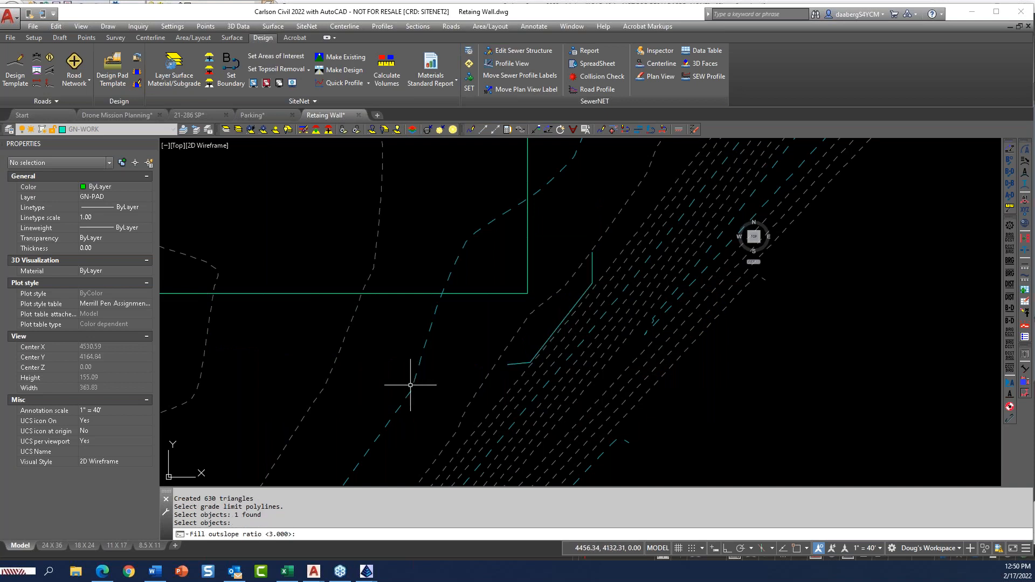
{"action": "key", "text": "Return"}
{"action": "key", "text": "Return"}
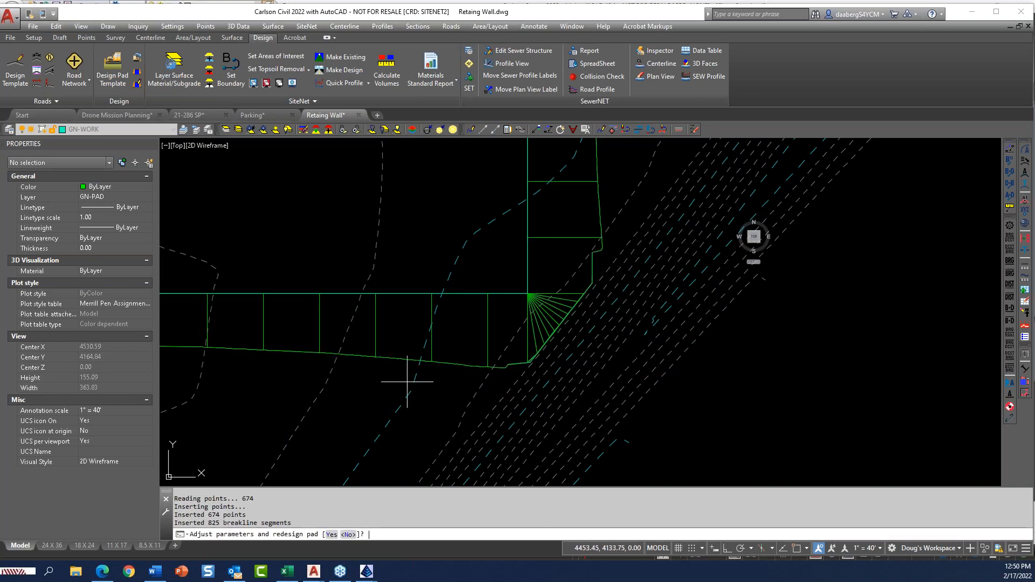
- Keep the current pad design and overwrite PAD.tin with its final surface, leaving it unmerged with the target surface
{"action": "key", "text": "Return"}
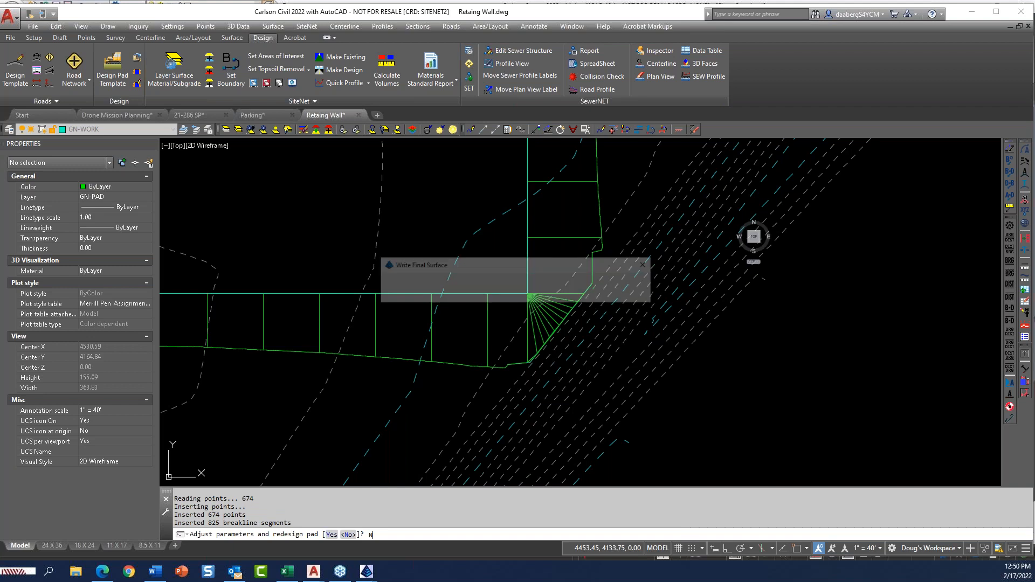
{"action": "left_click", "coordinate": [460, 293]}
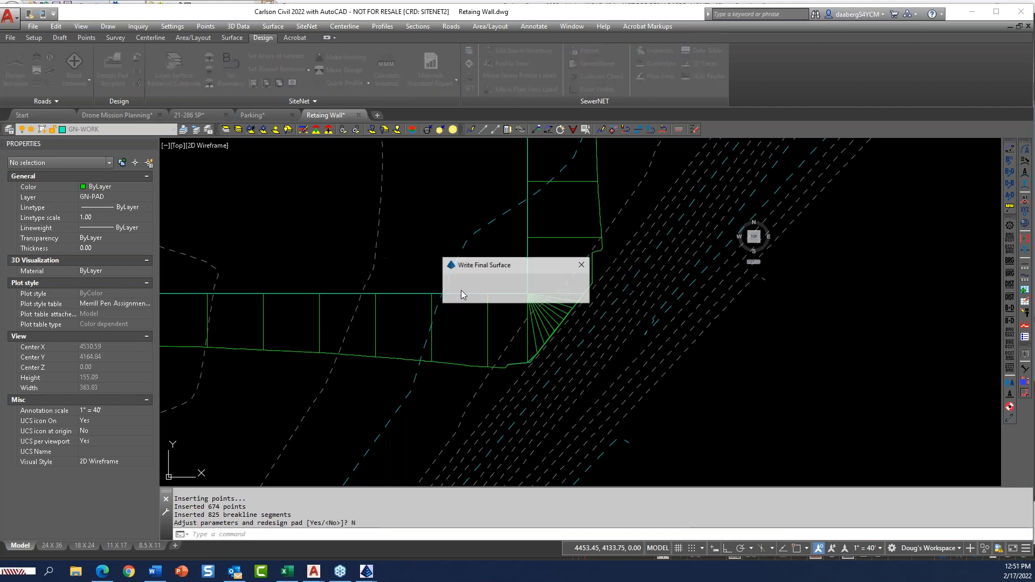
{"action": "left_click", "coordinate": [491, 294]}
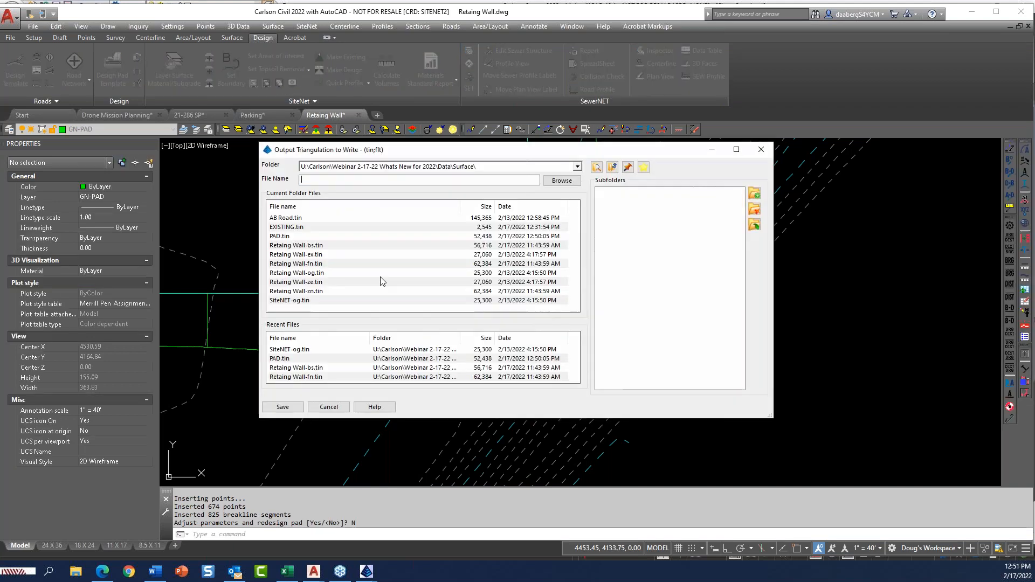
{"action": "left_click", "coordinate": [282, 407]}
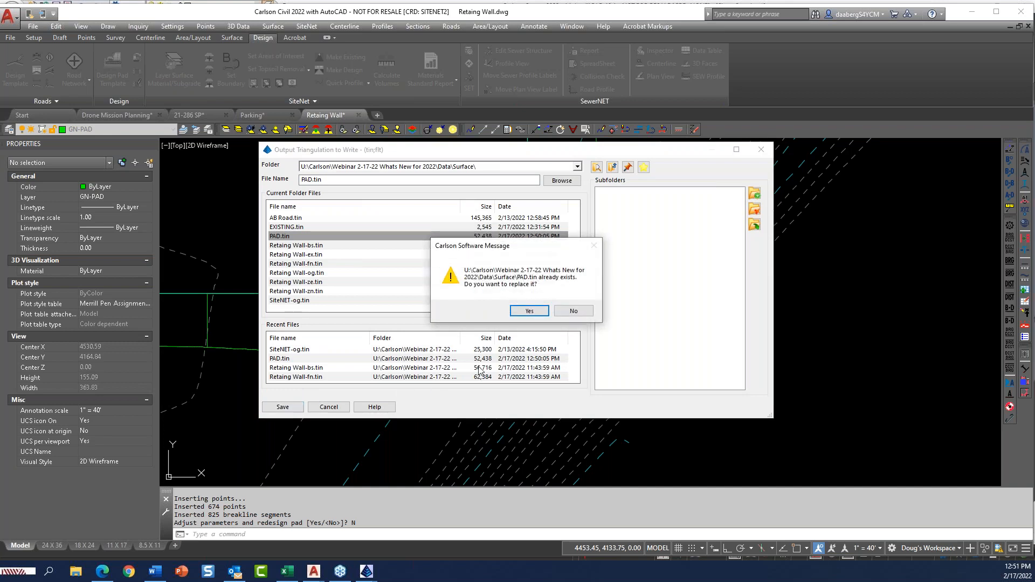
{"action": "left_click", "coordinate": [522, 313]}
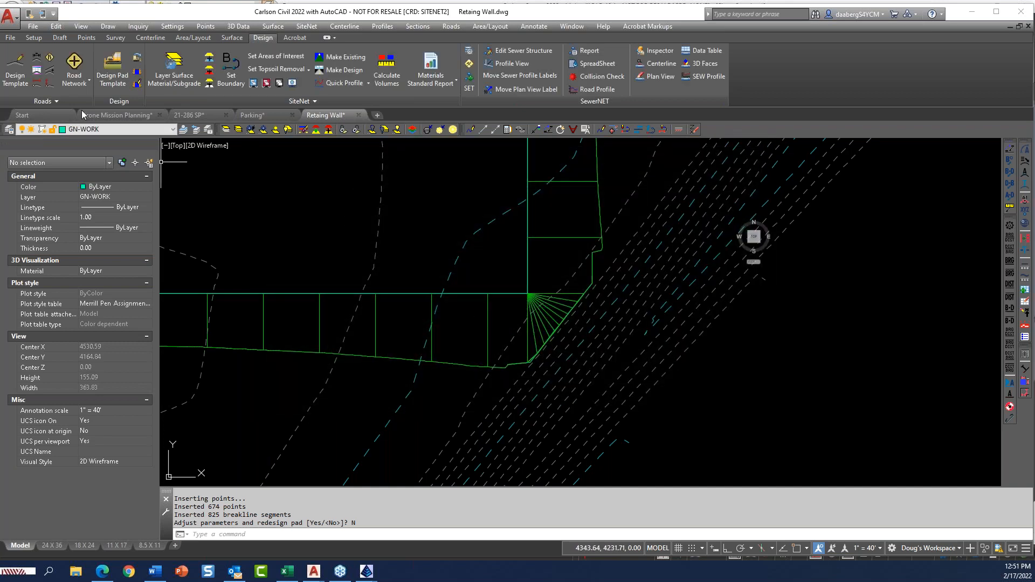
- Open PAD.tin in the surface 3D viewer, examine the pad's walled corner from several angles, and close the viewer
{"action": "left_click", "coordinate": [79, 28]}
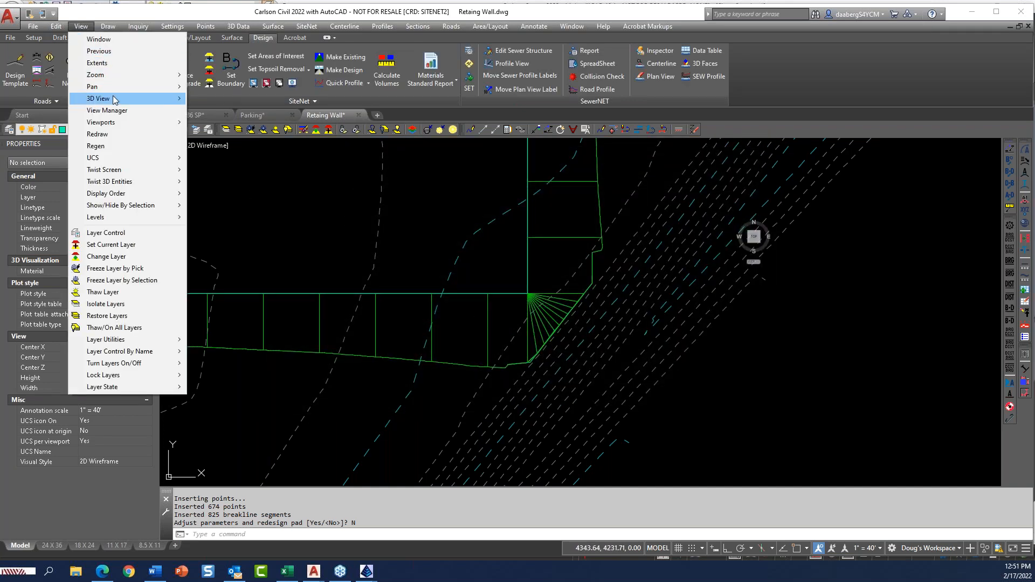
{"action": "mouse_move", "coordinate": [113, 99]}
{"action": "left_click", "coordinate": [229, 110]}
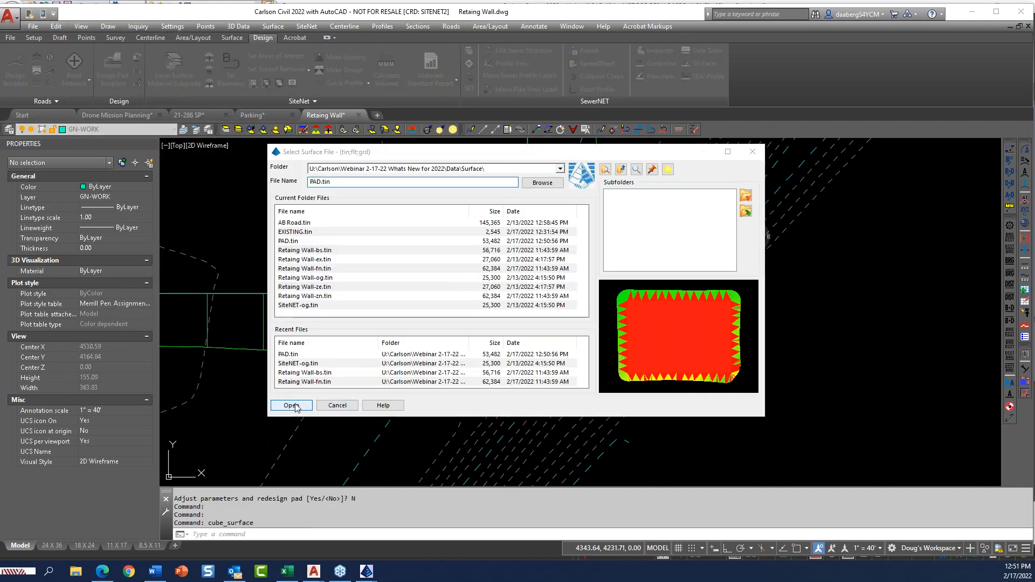
{"action": "left_click", "coordinate": [291, 405]}
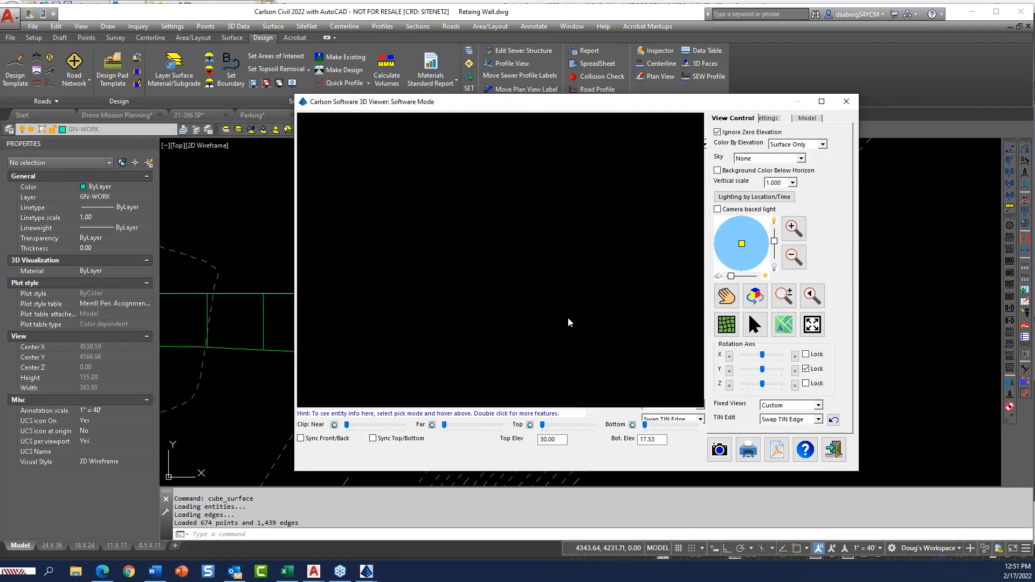
{"action": "left_click_drag", "start_coordinate": [619, 307], "coordinate": [543, 145]}
{"action": "scroll", "coordinate": [680, 321], "scroll_direction": "up", "scroll_amount": 5}
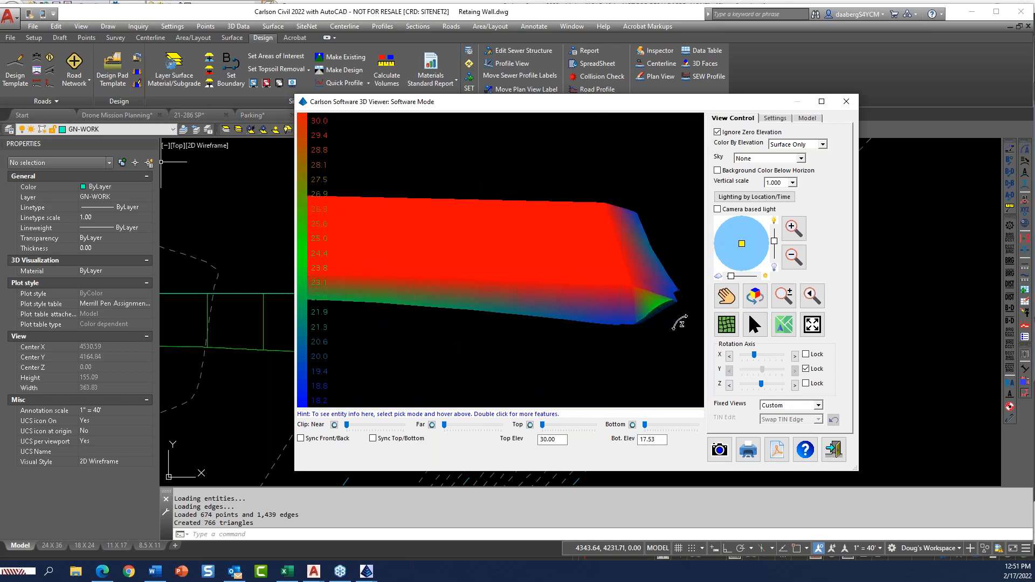
{"action": "left_click_drag", "start_coordinate": [634, 343], "coordinate": [474, 356]}
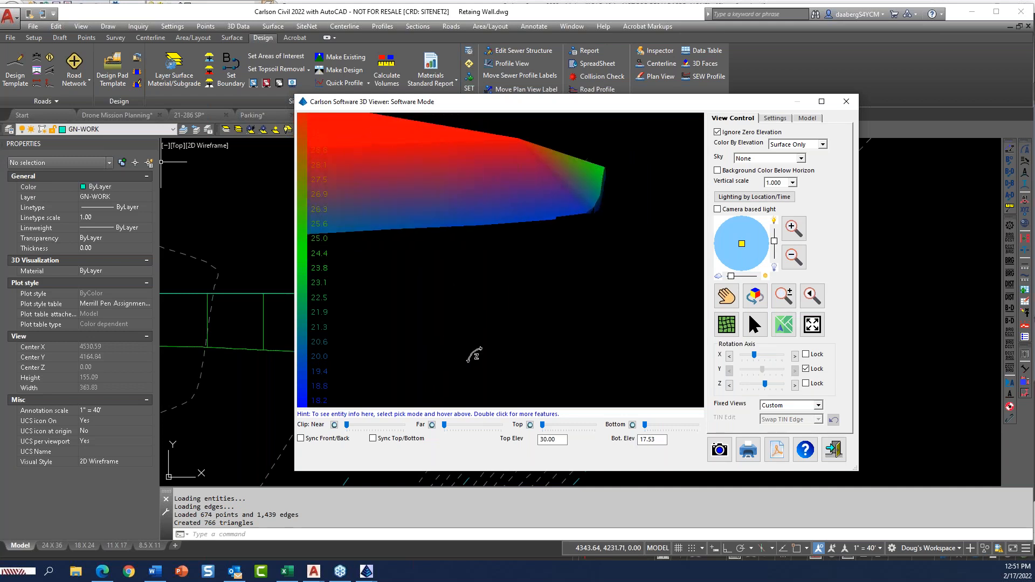
{"action": "left_click_drag", "start_coordinate": [534, 296], "coordinate": [589, 213]}
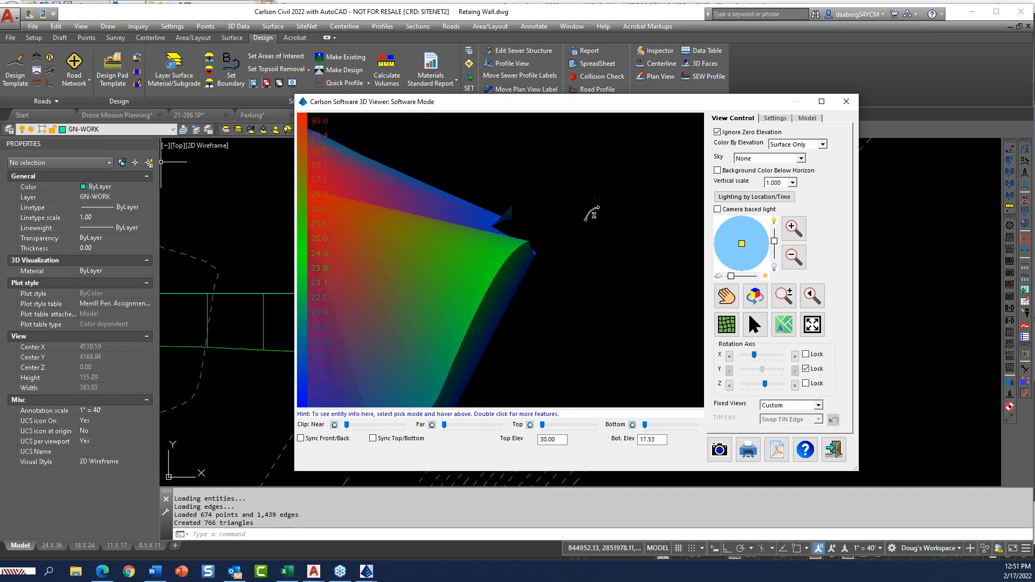
{"action": "left_click_drag", "start_coordinate": [519, 286], "coordinate": [595, 375]}
{"action": "left_click", "coordinate": [830, 447]}
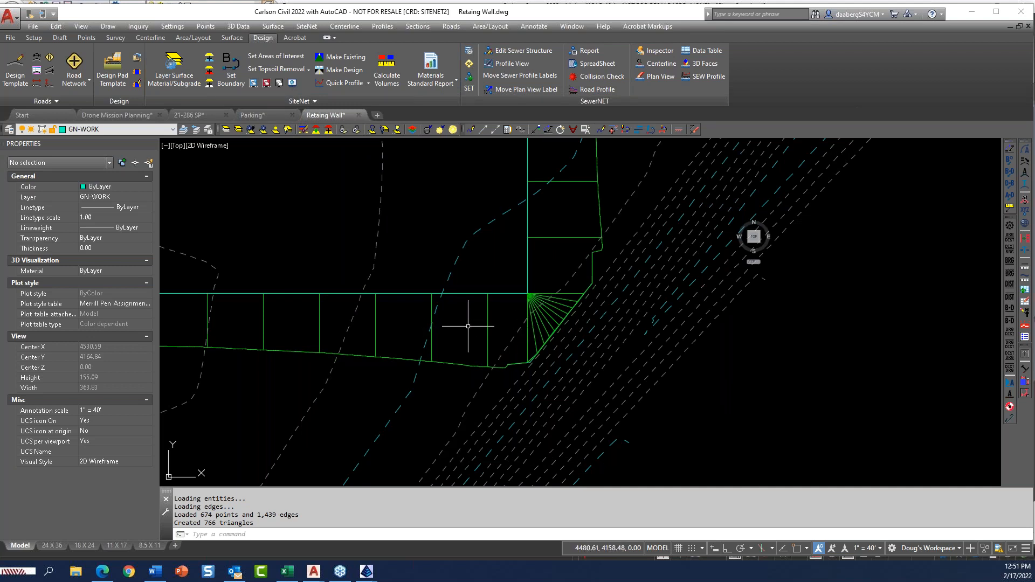
- Try to erase the radiating slope lines at the pad's walled corner with a fence selection
{"action": "type", "text": "e"}
{"action": "key", "text": "Return"}
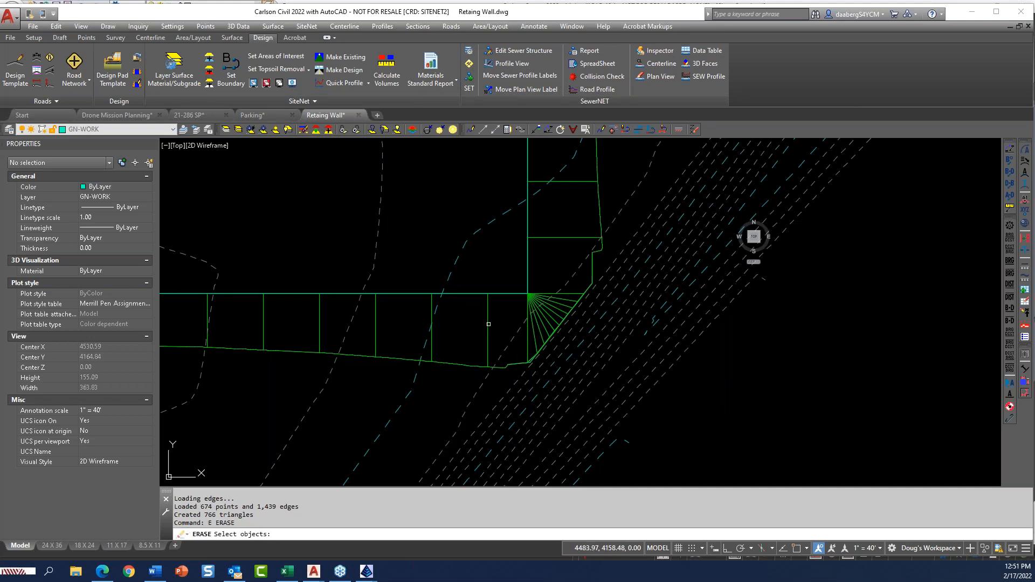
{"action": "scroll", "coordinate": [525, 309], "scroll_direction": "up", "scroll_amount": 2}
{"action": "type", "text": "f"}
{"action": "key", "text": "Return"}
{"action": "left_click", "coordinate": [519, 307]}
{"action": "left_click", "coordinate": [553, 277]}
{"action": "key", "text": "Return"}
{"action": "key", "text": "Return"}
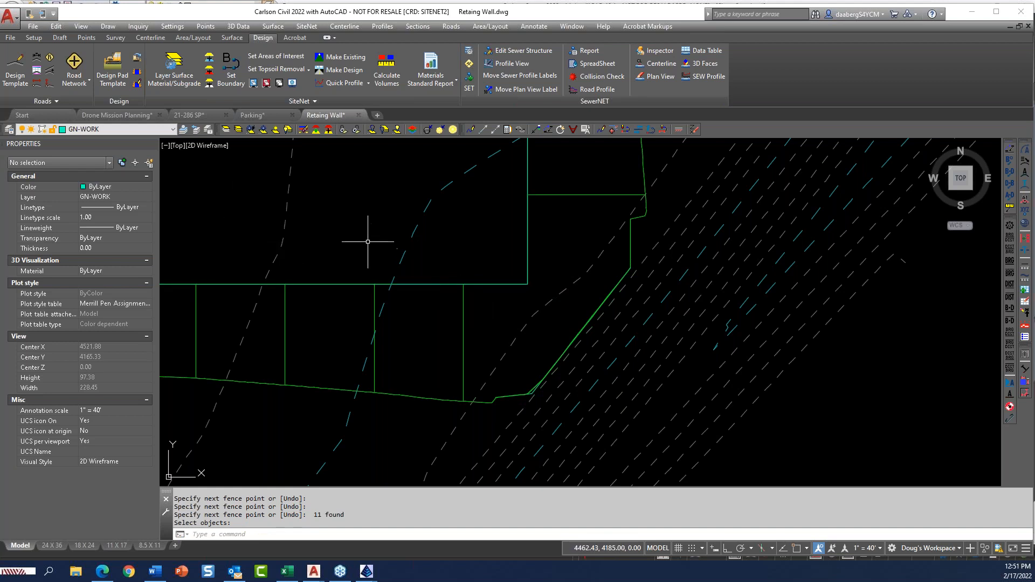
- Undo back to the pad slopes without the retaining wall limit and erase the corner's radiating slope lines with a fence selection
{"action": "type", "text": "u"}
{"action": "key", "text": "Return"}
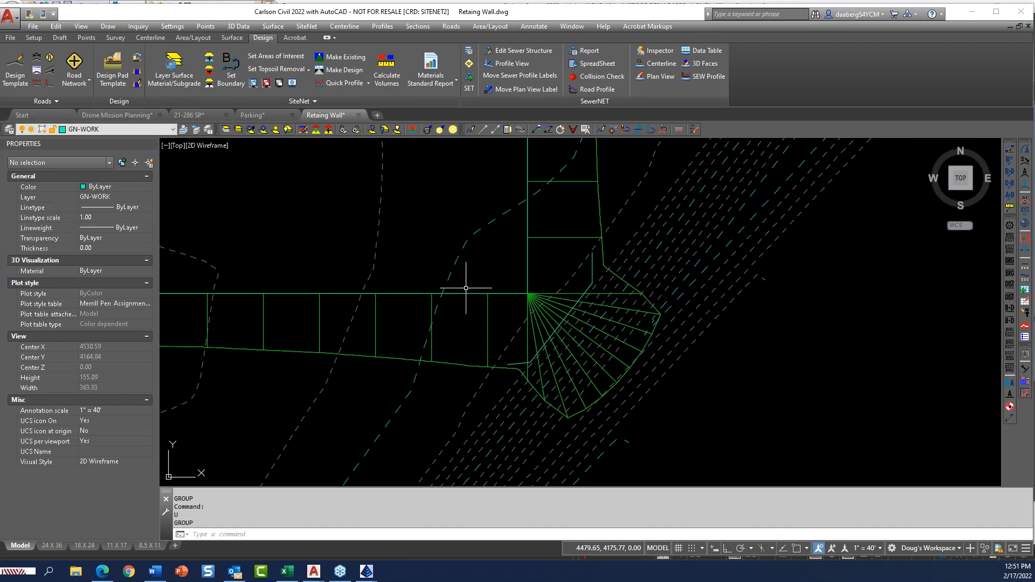
{"action": "type", "text": "e"}
{"action": "key", "text": "Return"}
{"action": "scroll", "coordinate": [523, 306], "scroll_direction": "up", "scroll_amount": 4}
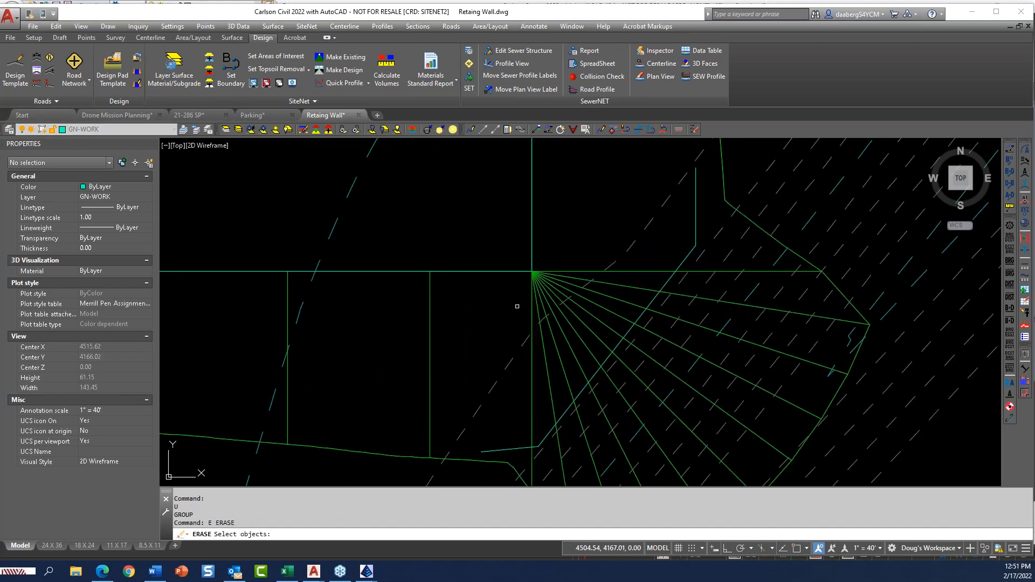
{"action": "type", "text": "F"}
{"action": "key", "text": "Return"}
{"action": "left_click", "coordinate": [519, 310]}
{"action": "left_click", "coordinate": [557, 278]}
{"action": "left_click", "coordinate": [547, 265]}
{"action": "key", "text": "Return"}
{"action": "key", "text": "Return"}
{"action": "scroll", "coordinate": [502, 305], "scroll_direction": "down", "scroll_amount": 5}
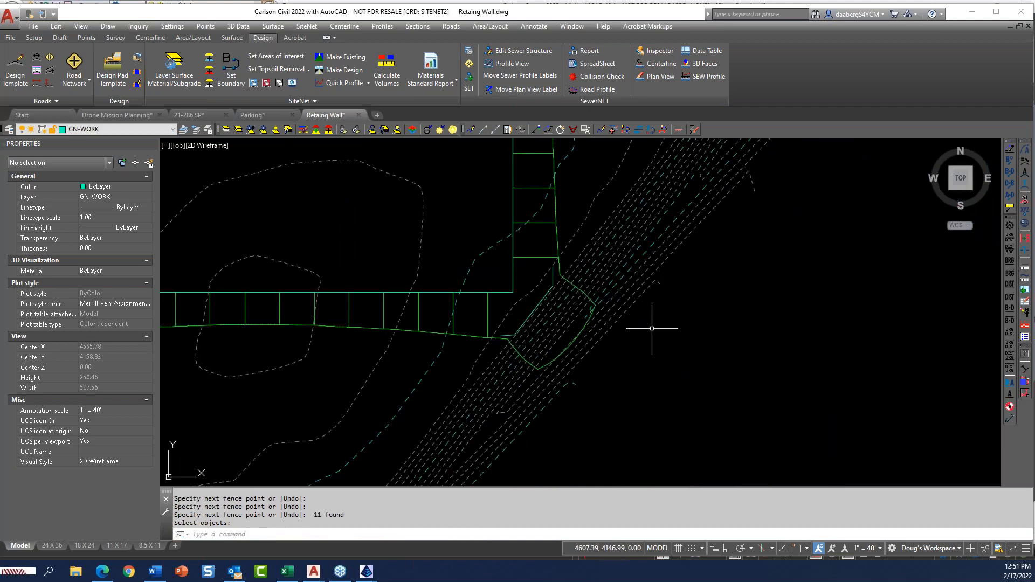
- Set the pad's outer slope limit polyline as the SiteNet boundary
{"action": "middle_click_drag", "start_coordinate": [664, 335], "coordinate": [709, 362]}
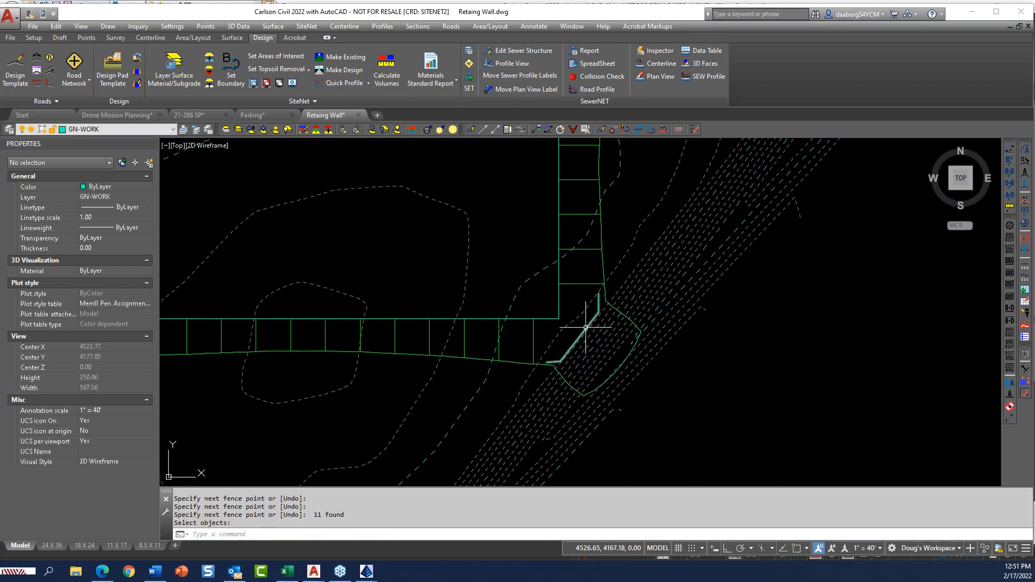
{"action": "scroll", "coordinate": [595, 317], "scroll_direction": "up", "scroll_amount": 5}
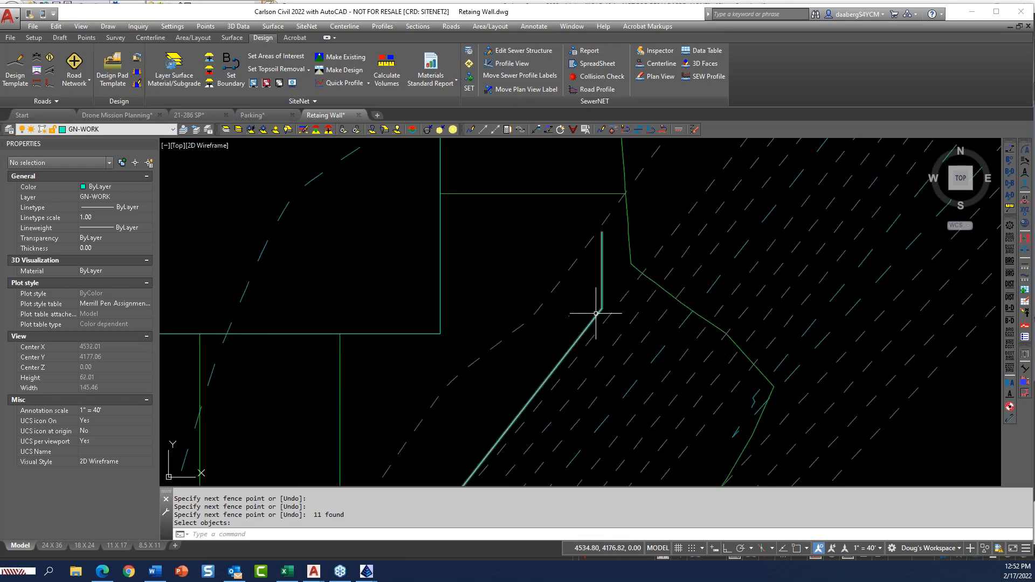
{"action": "scroll", "coordinate": [584, 313], "scroll_direction": "down", "scroll_amount": 5}
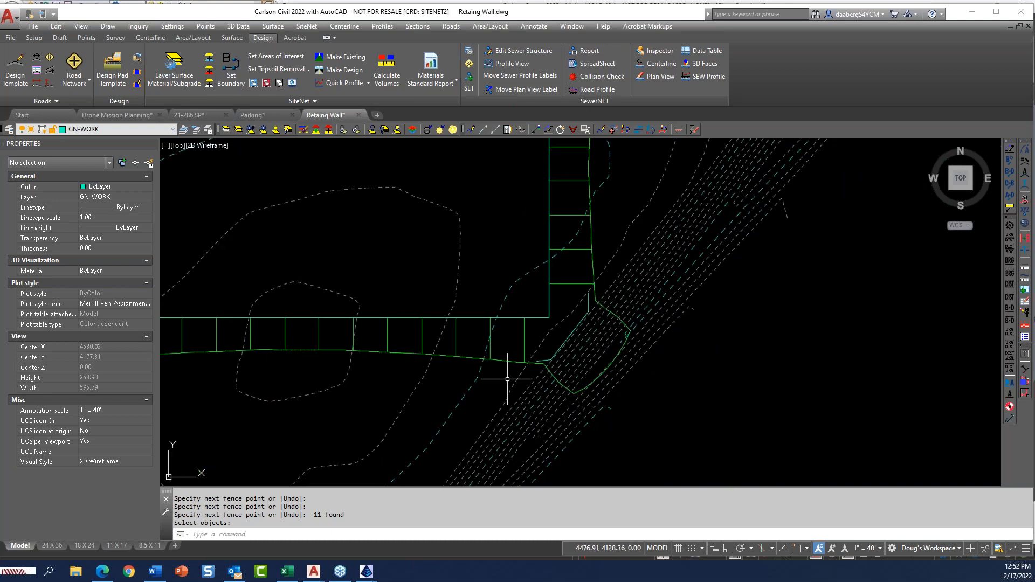
{"action": "left_click", "coordinate": [229, 68]}
{"action": "left_click", "coordinate": [472, 359]}
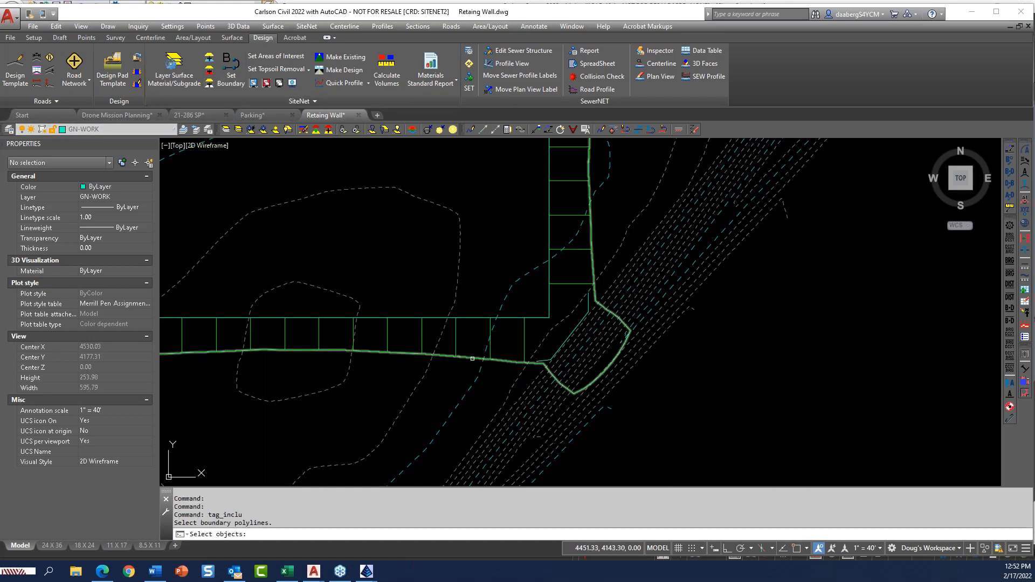
{"action": "key", "text": "Return"}
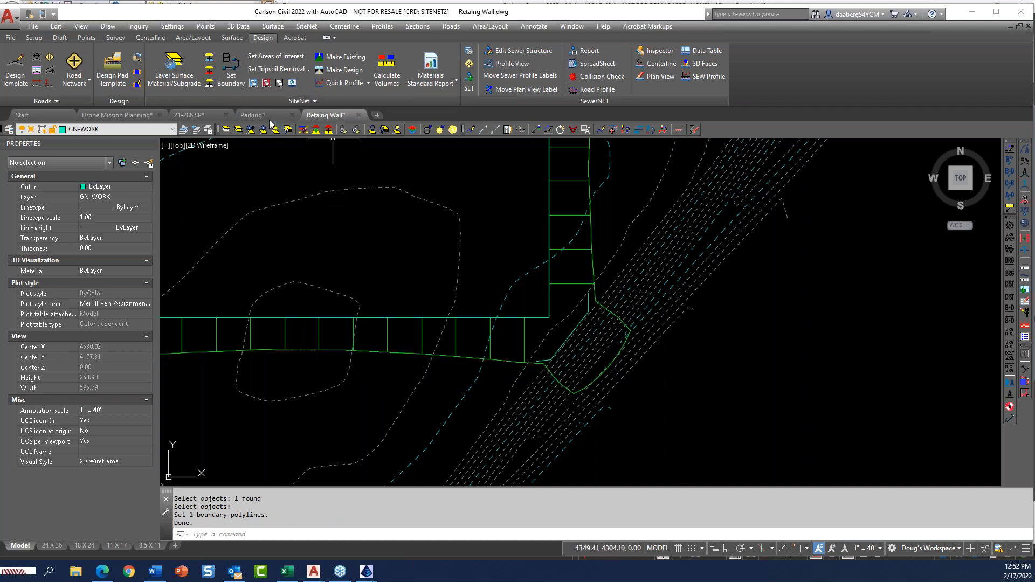
- Check the layers assigned to the Design surface and a pad slope line's properties, and build the design surface with Make Design
{"action": "left_click", "coordinate": [173, 67]}
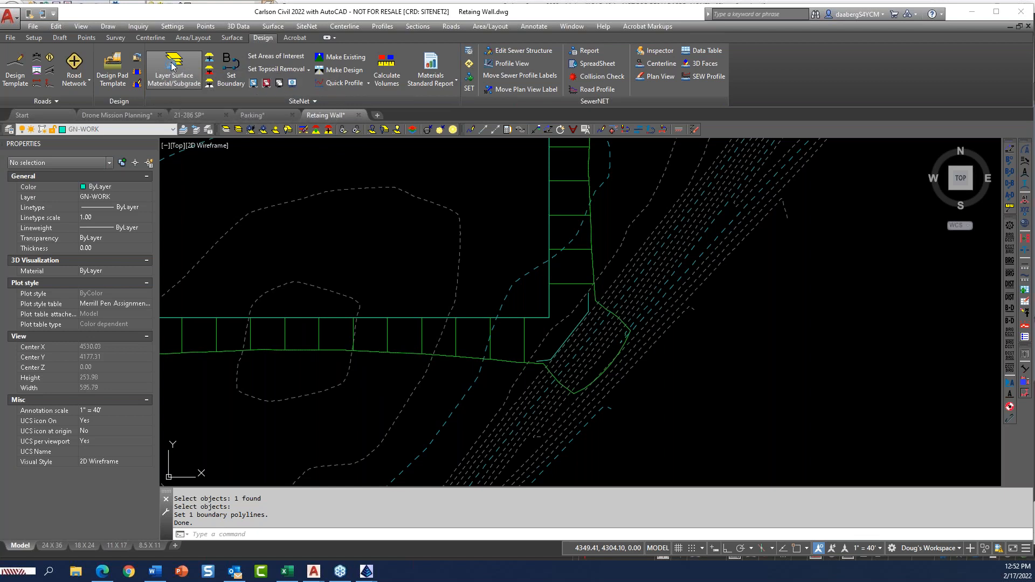
{"action": "left_click", "coordinate": [448, 174]}
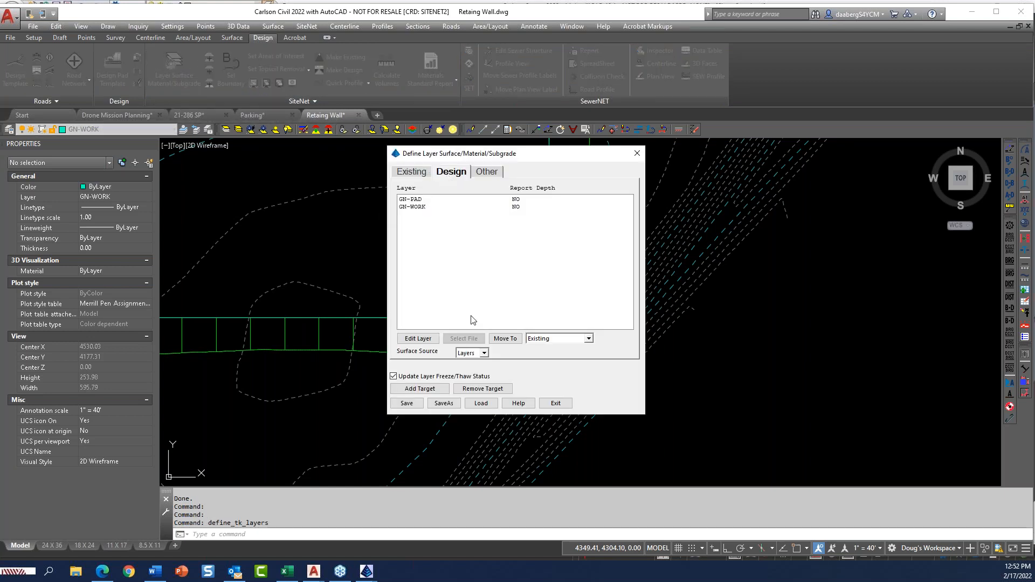
{"action": "left_click", "coordinate": [556, 403]}
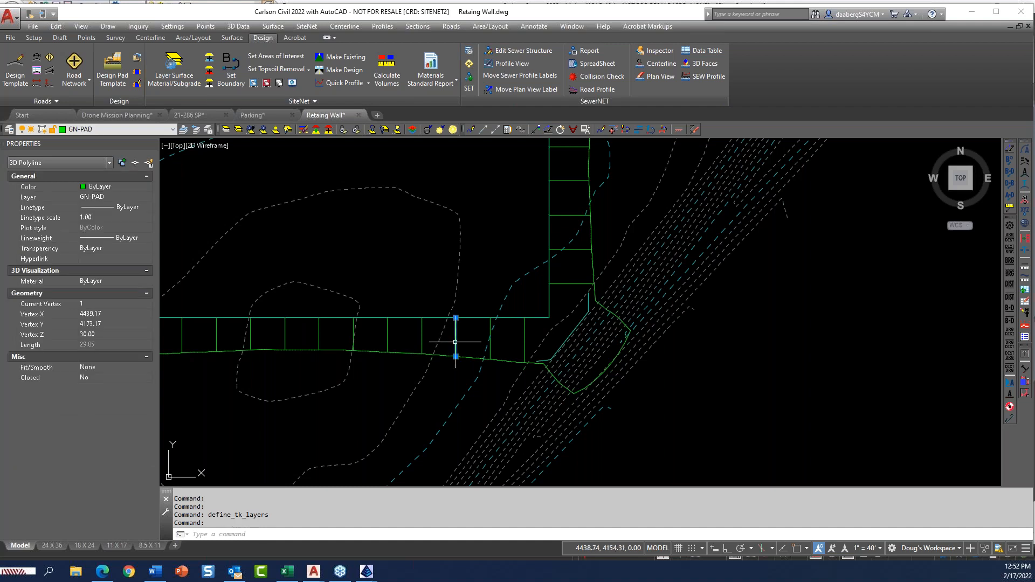
{"action": "mouse_move", "coordinate": [456, 317]}
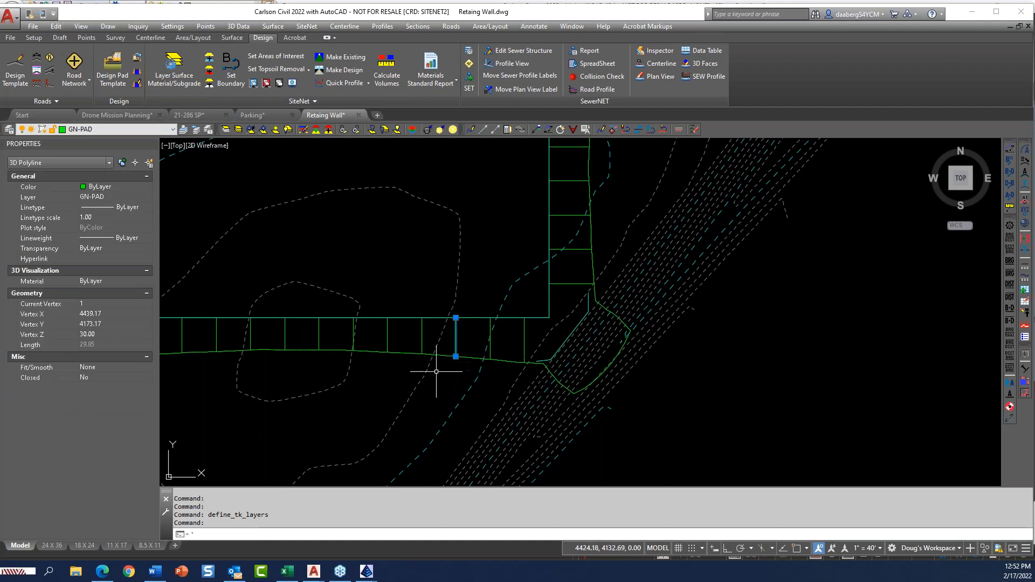
{"action": "key", "text": "Escape"}
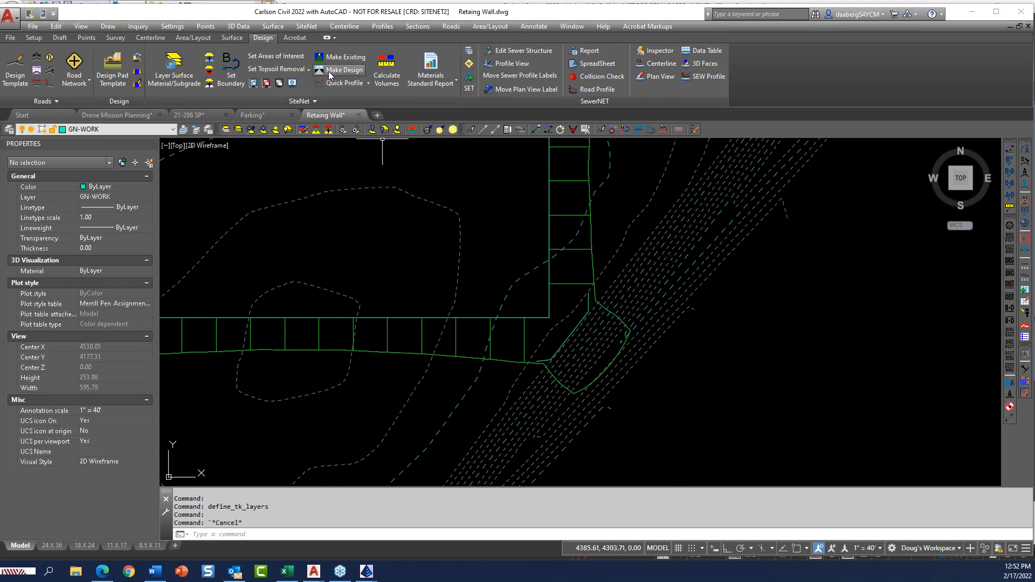
{"action": "left_click", "coordinate": [330, 75]}
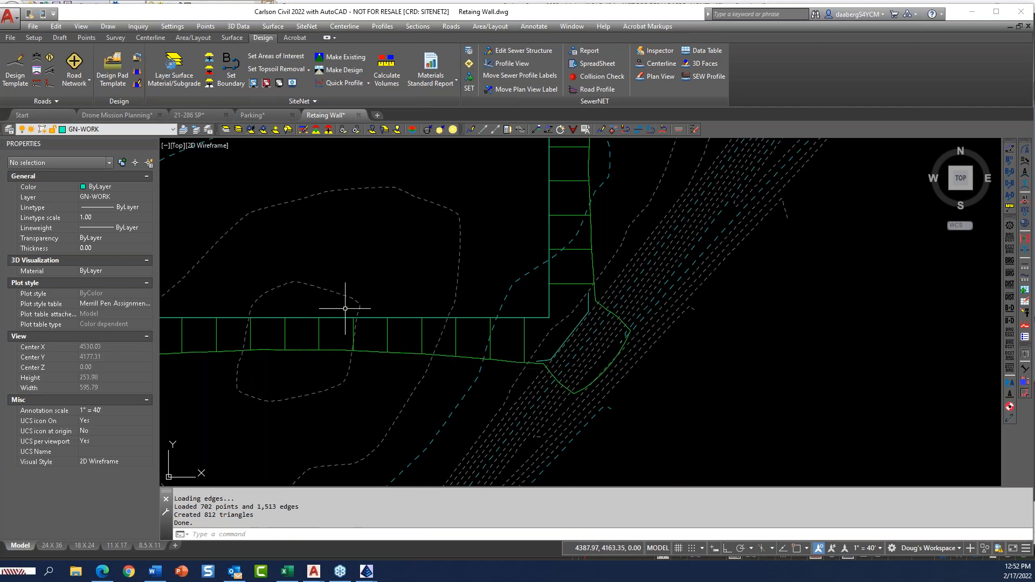
- Open Retaing Wall-bs.tin in the surface 3D viewer, examine the wall at the pad corner from a tilted angle, and close the viewer
{"action": "left_click", "coordinate": [81, 27]}
{"action": "mouse_move", "coordinate": [110, 101]}
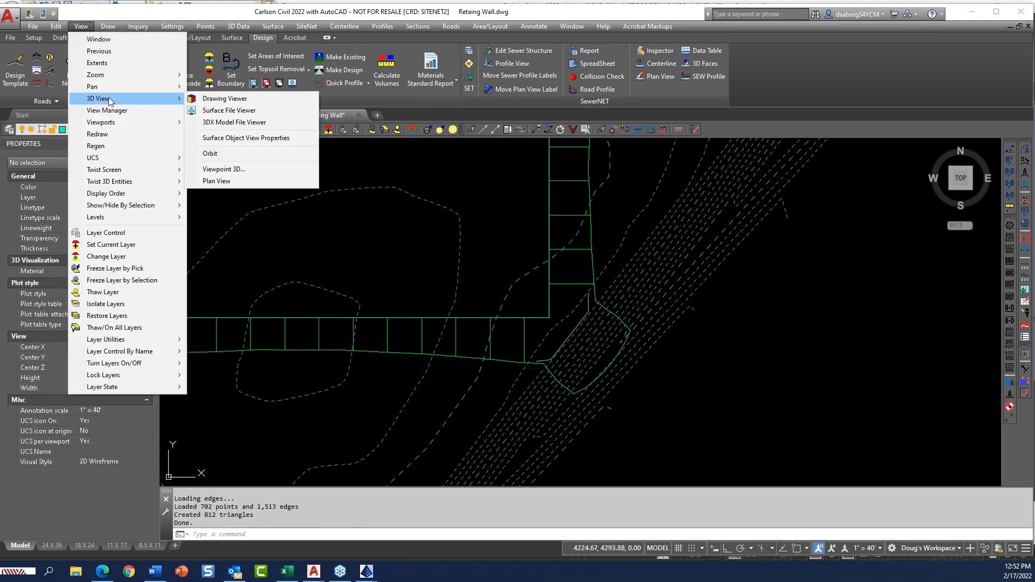
{"action": "left_click", "coordinate": [228, 110]}
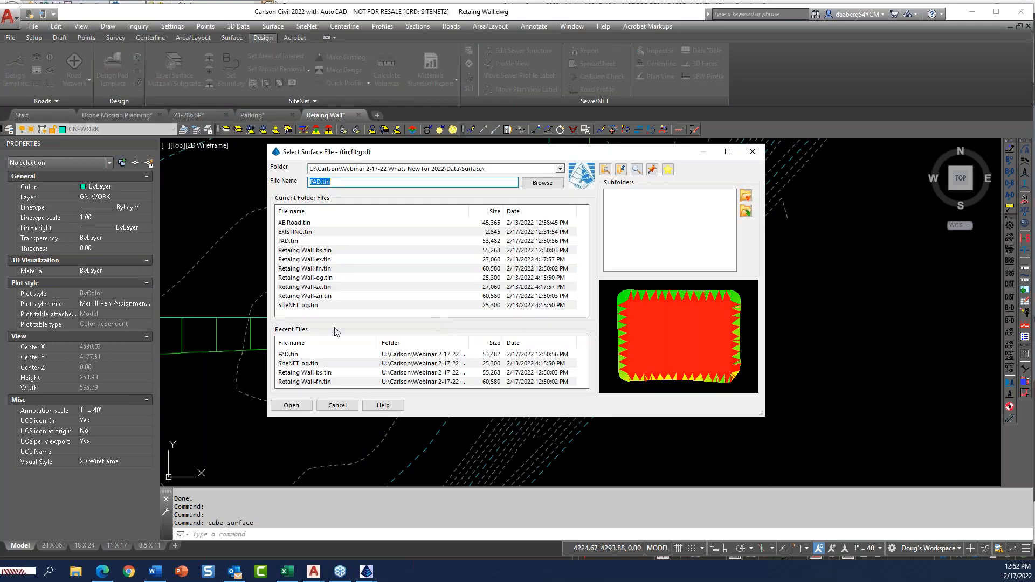
{"action": "left_click", "coordinate": [323, 268]}
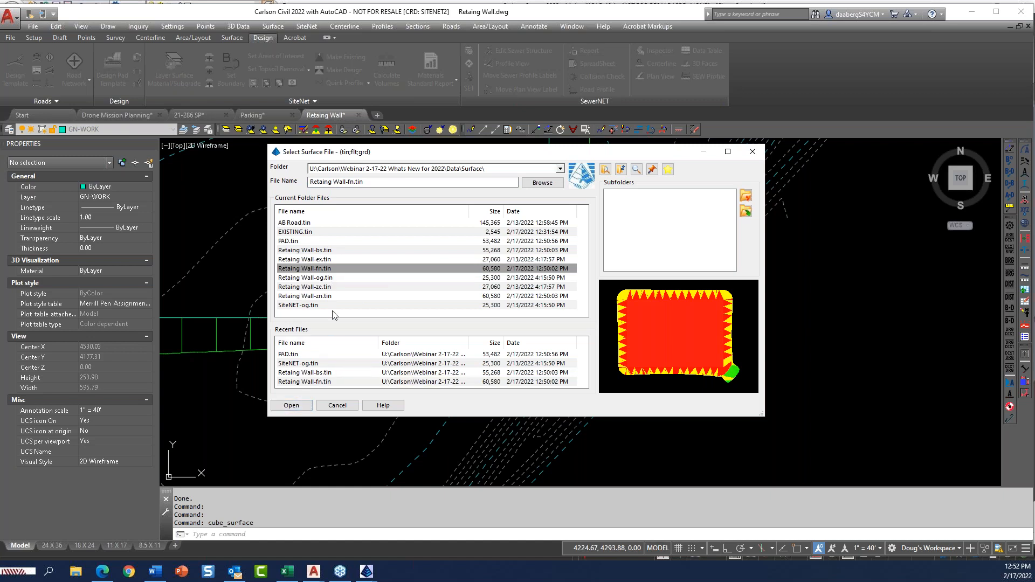
{"action": "left_click", "coordinate": [342, 250]}
{"action": "left_click", "coordinate": [290, 407]}
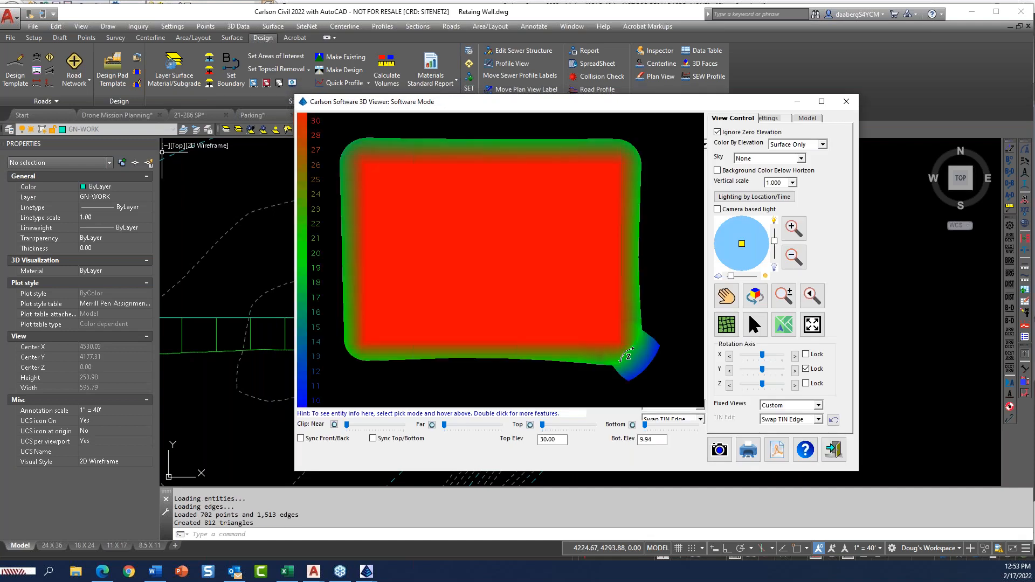
{"action": "scroll", "coordinate": [630, 352], "scroll_direction": "up", "scroll_amount": 5}
{"action": "left_click_drag", "start_coordinate": [630, 349], "coordinate": [651, 291]}
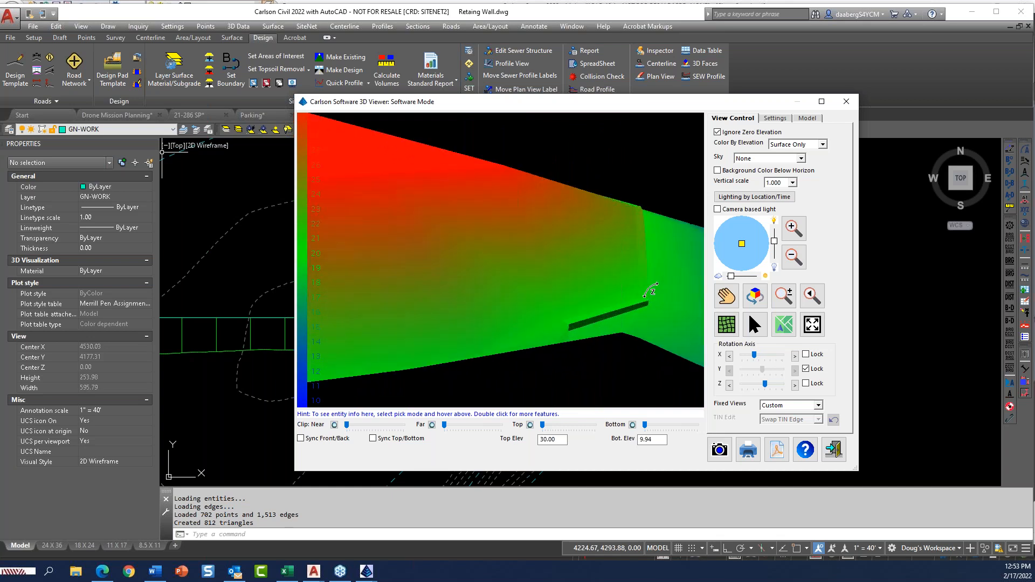
{"action": "left_click", "coordinate": [844, 458]}
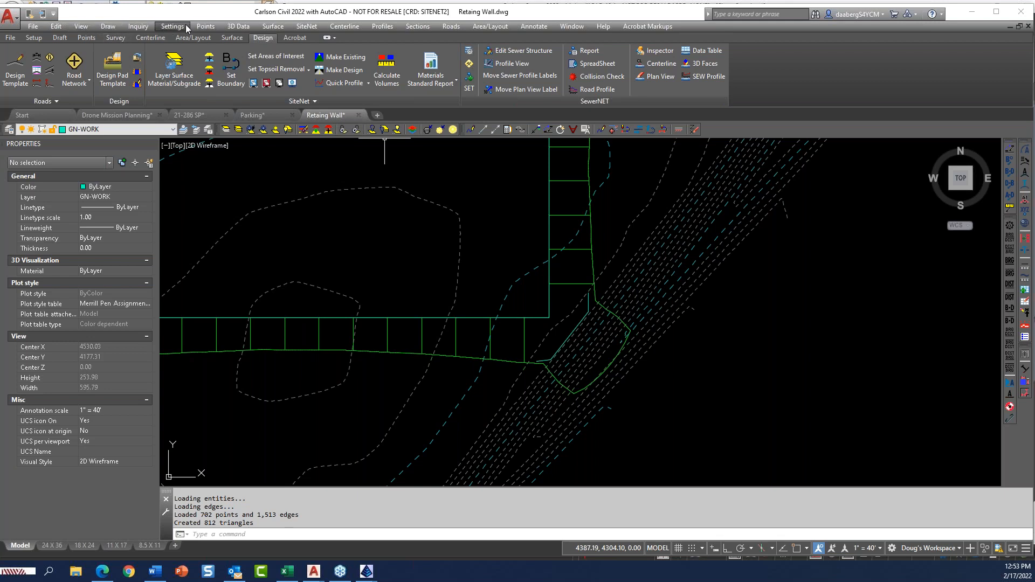
- Set the corner retaining wall's freeboard to 1 and bury depth to 4 in its wall profile, and rebuild the design surface
{"action": "left_click", "coordinate": [237, 26]}
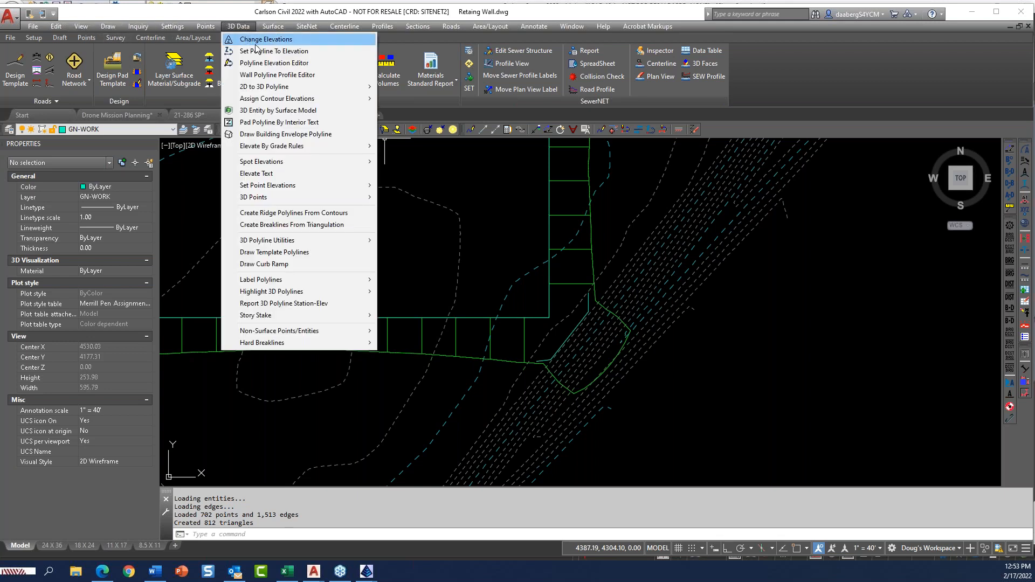
{"action": "left_click", "coordinate": [262, 76]}
{"action": "left_click", "coordinate": [554, 356]}
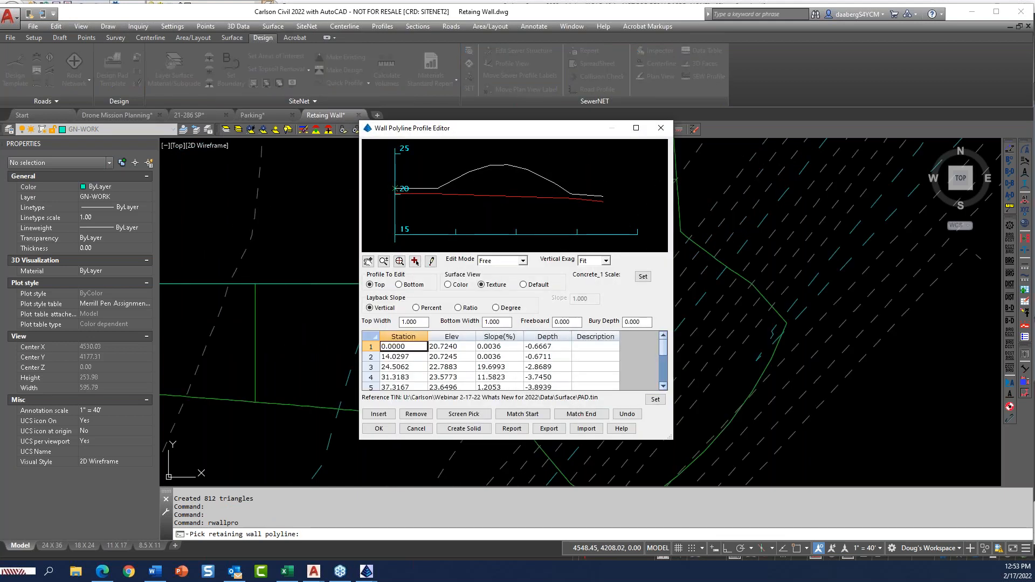
{"action": "left_click", "coordinate": [563, 322]}
{"action": "type", "text": "1"}
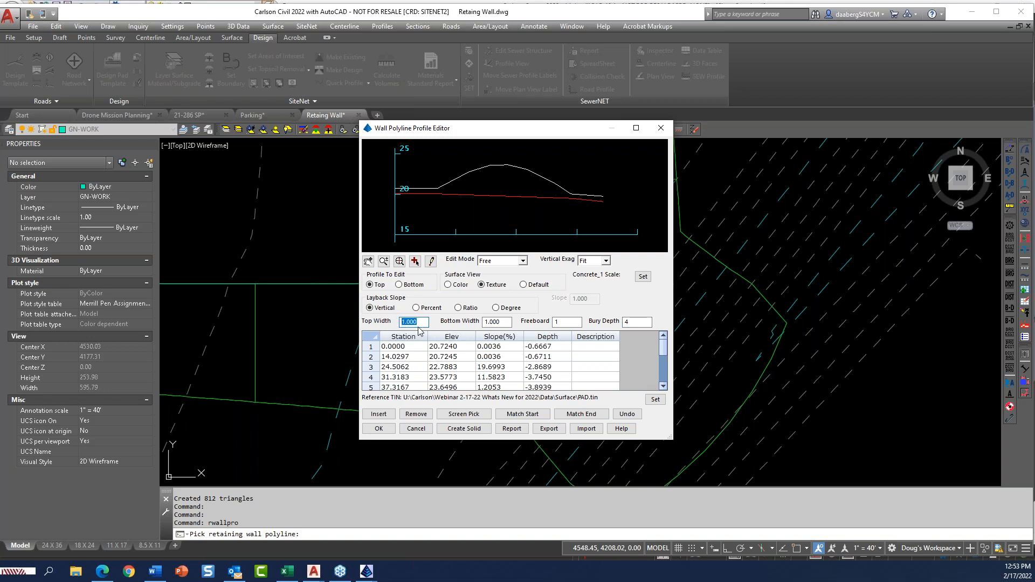
{"action": "key", "text": "Tab"}
{"action": "left_click", "coordinate": [379, 428]}
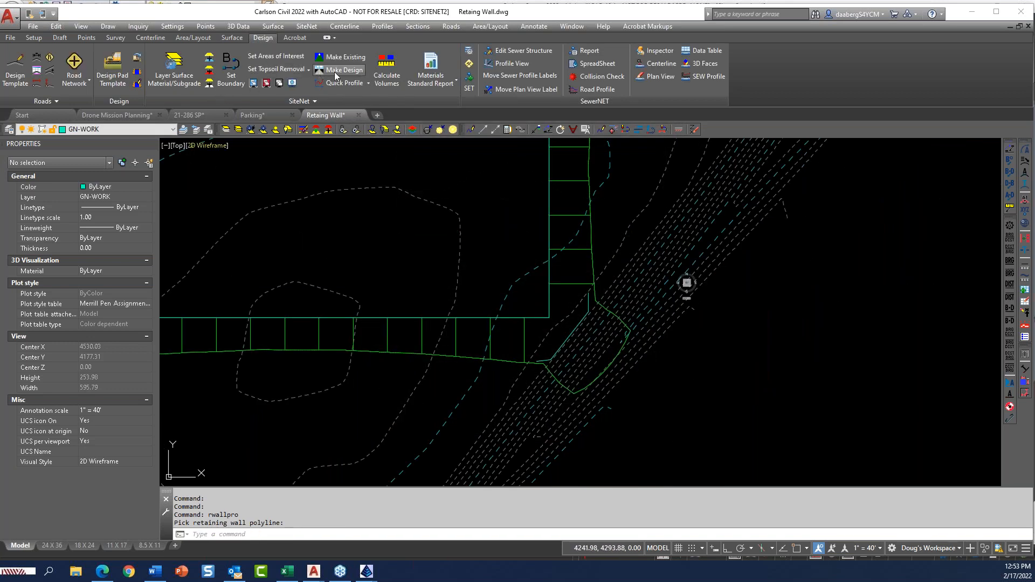
{"action": "left_click", "coordinate": [339, 76]}
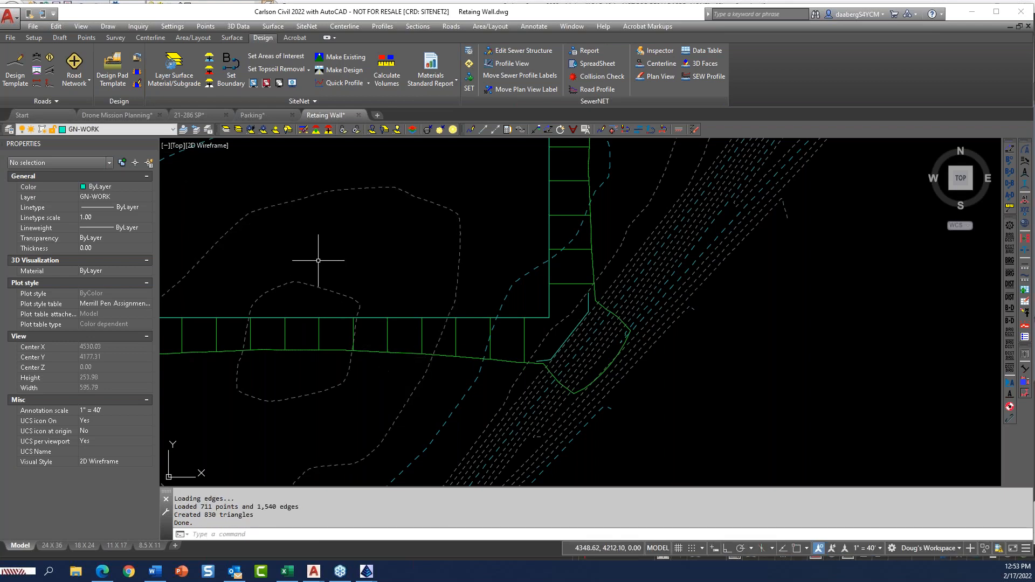
- Open the rebuilt design surface in the surface 3D viewer, examine the wall's height and ends at the pad corner, and close the viewer
{"action": "left_click", "coordinate": [85, 26]}
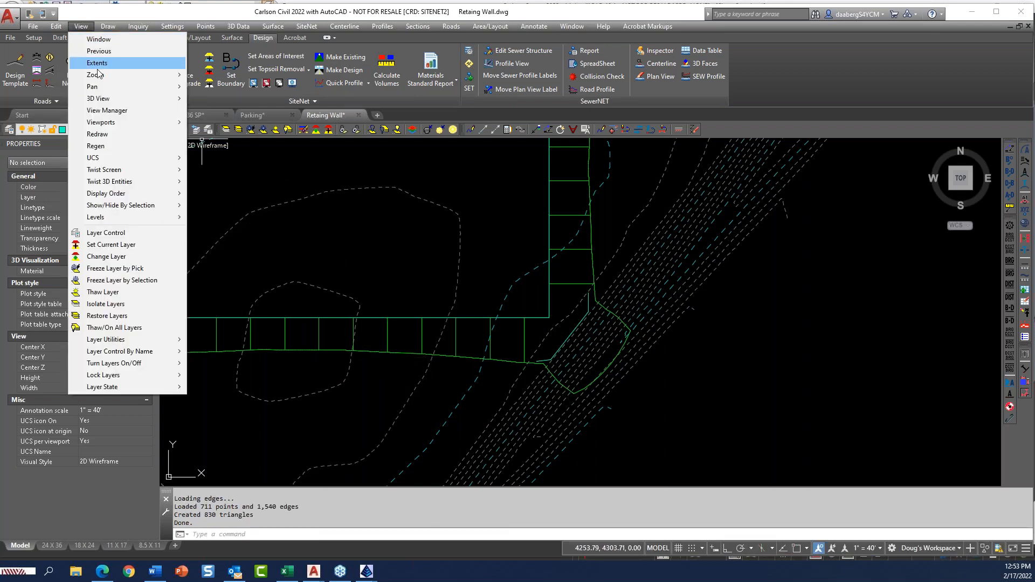
{"action": "mouse_move", "coordinate": [111, 100]}
{"action": "left_click", "coordinate": [252, 112]}
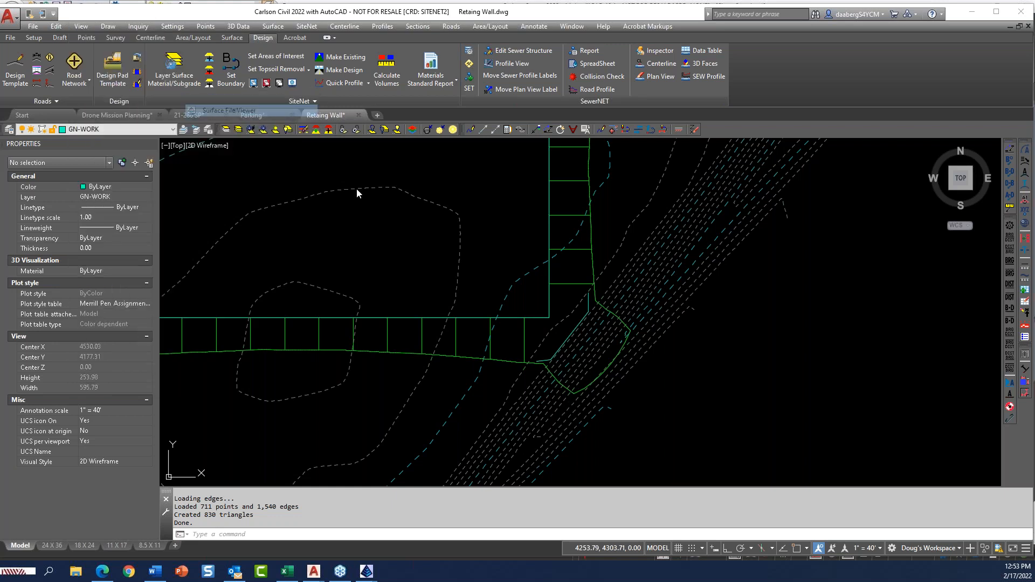
{"action": "left_click", "coordinate": [304, 408]}
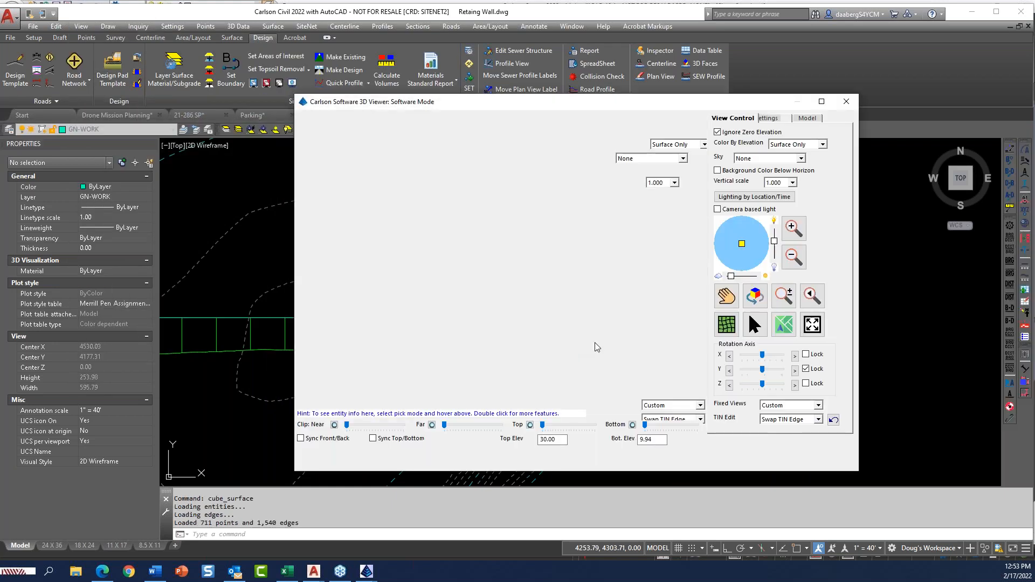
{"action": "left_click_drag", "start_coordinate": [586, 316], "coordinate": [638, 336]}
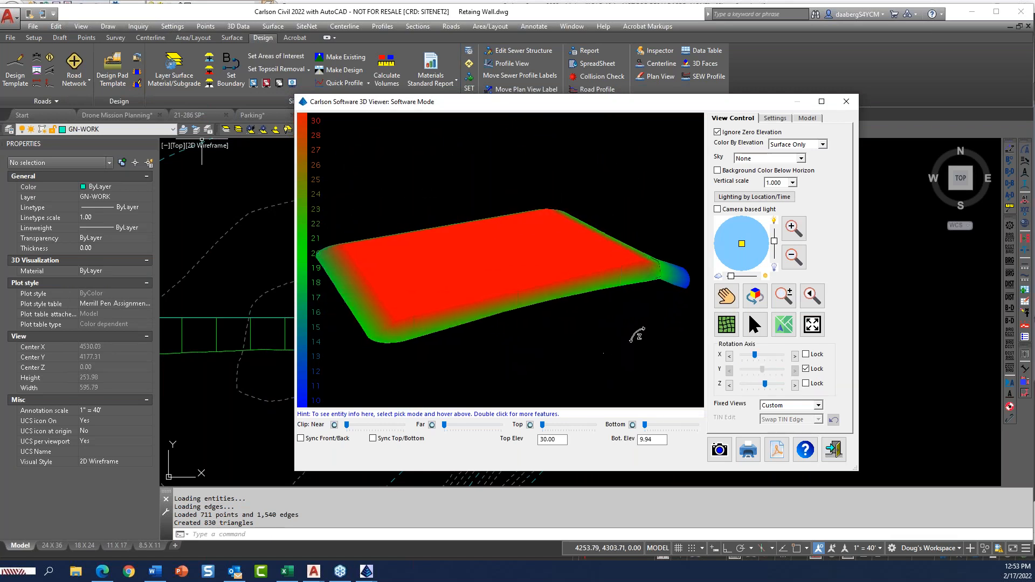
{"action": "scroll", "coordinate": [676, 274], "scroll_direction": "up", "scroll_amount": 8}
{"action": "left_click_drag", "start_coordinate": [654, 277], "coordinate": [585, 237]}
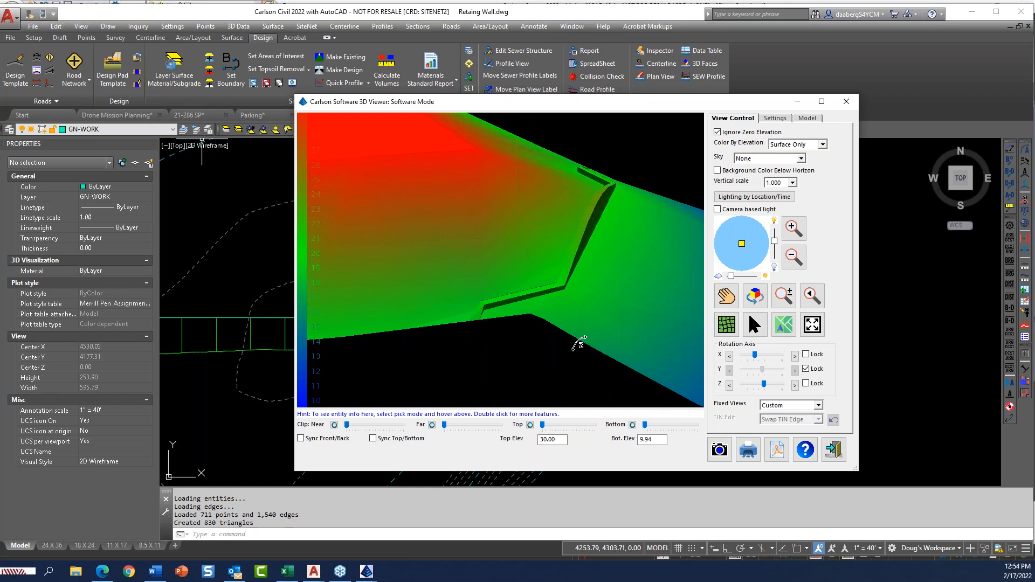
{"action": "left_click_drag", "start_coordinate": [580, 338], "coordinate": [591, 309]}
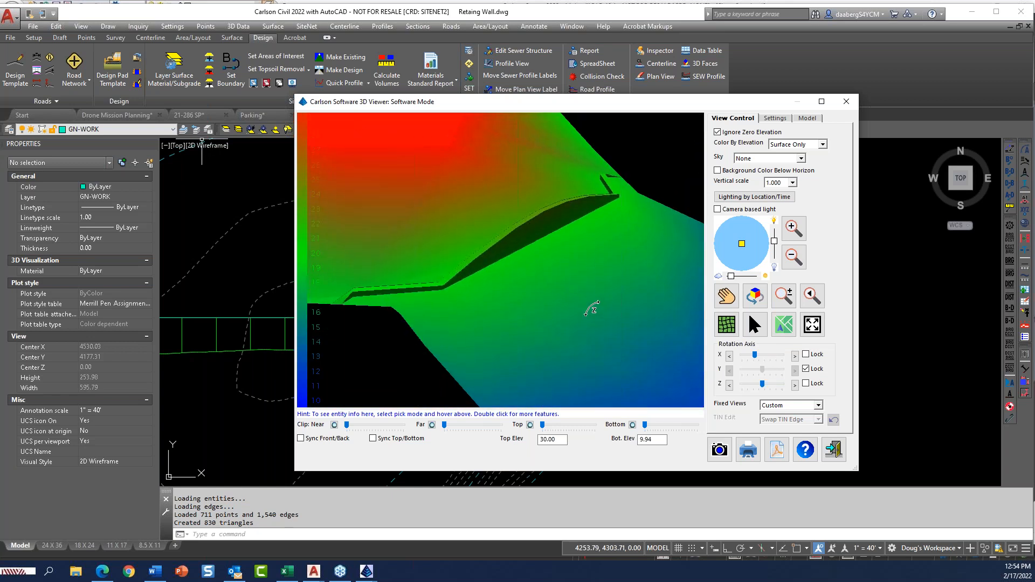
{"action": "left_click", "coordinate": [825, 454]}
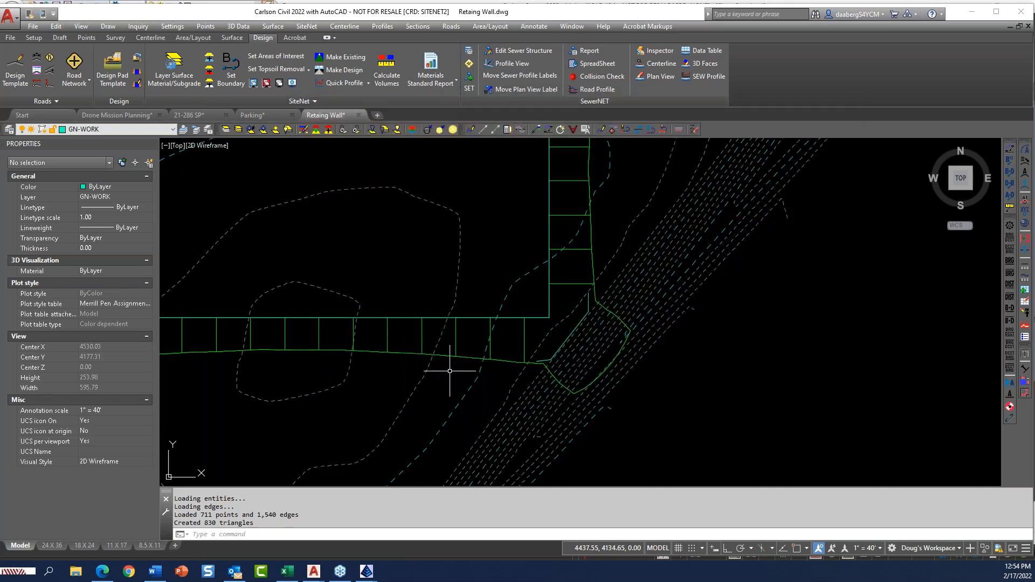
{"action": "scroll", "coordinate": [440, 372], "scroll_direction": "down", "scroll_amount": 4}
{"action": "middle_click_drag", "start_coordinate": [439, 381], "coordinate": [484, 385]}
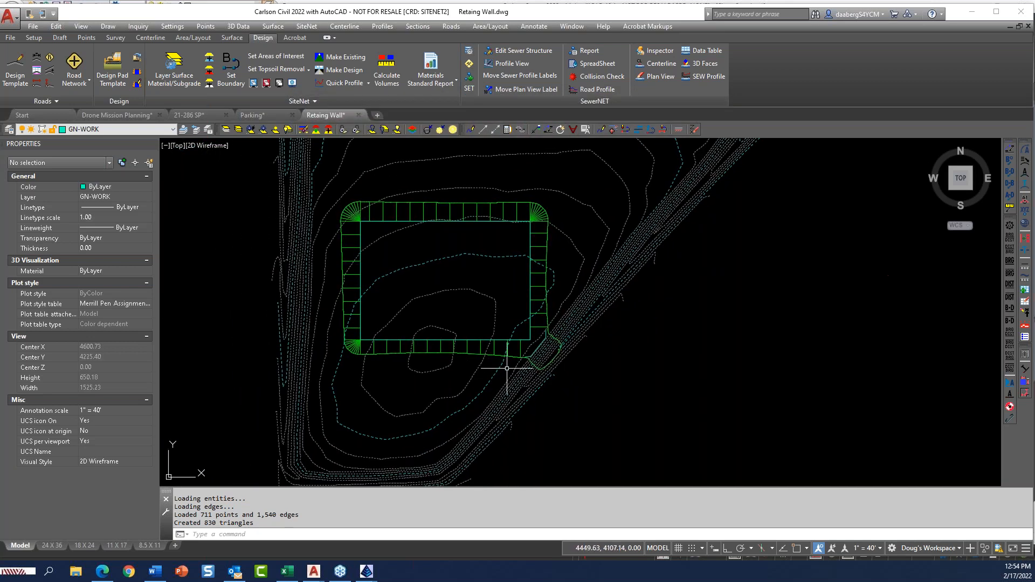
{"action": "scroll", "coordinate": [493, 320], "scroll_direction": "up", "scroll_amount": 2}
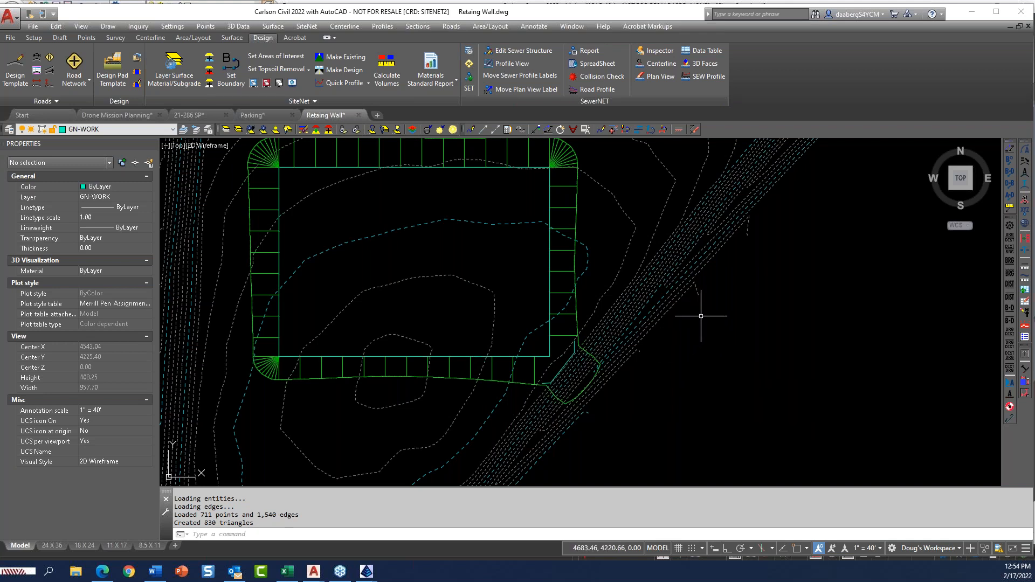
- Switch to Carlson 2022 with IntelliCAD and bring up the Point Cloud.dwg drawing
{"action": "mouse_move", "coordinate": [367, 580]}
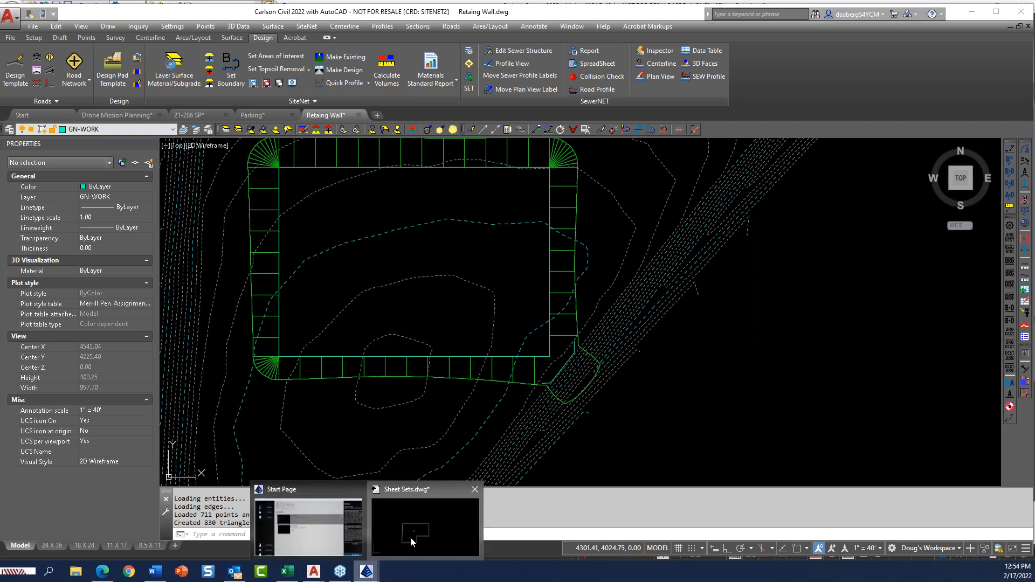
{"action": "left_click", "coordinate": [425, 525]}
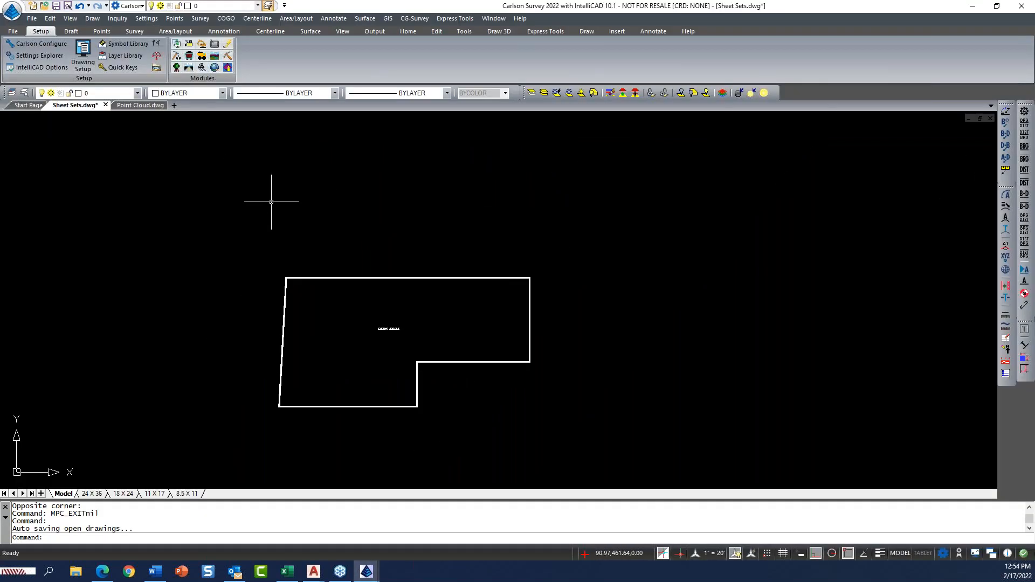
{"action": "left_click", "coordinate": [140, 105]}
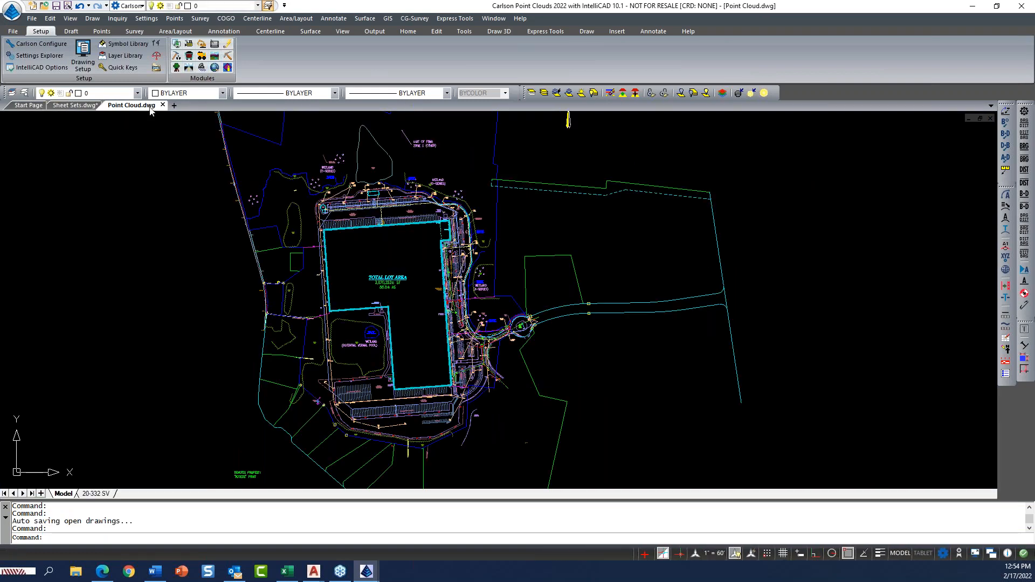
- Examine the site plan around the building, the parking areas and the entrance road
{"action": "middle_click_drag", "start_coordinate": [773, 325], "coordinate": [804, 325]}
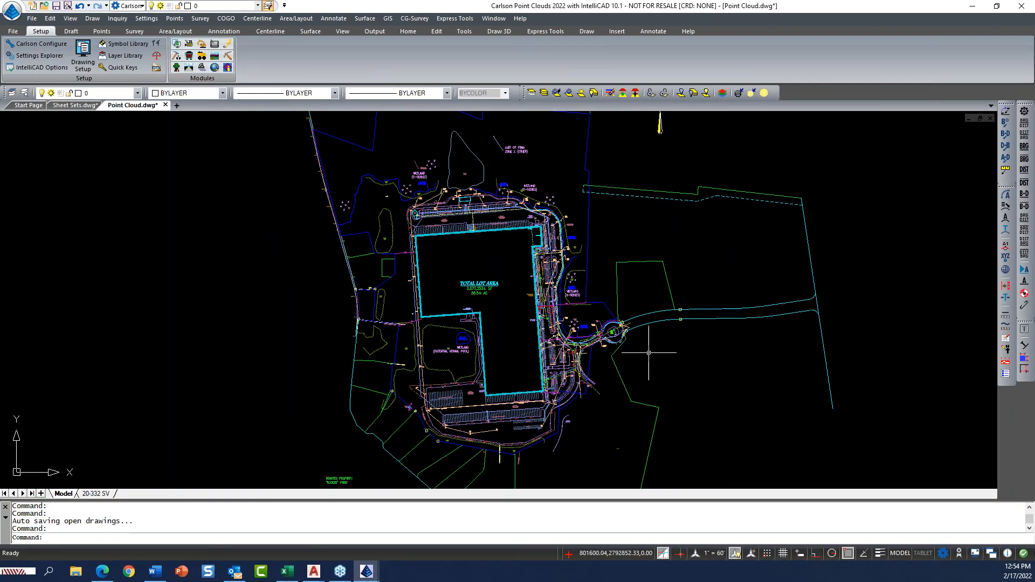
{"action": "scroll", "coordinate": [564, 356], "scroll_direction": "up", "scroll_amount": 1}
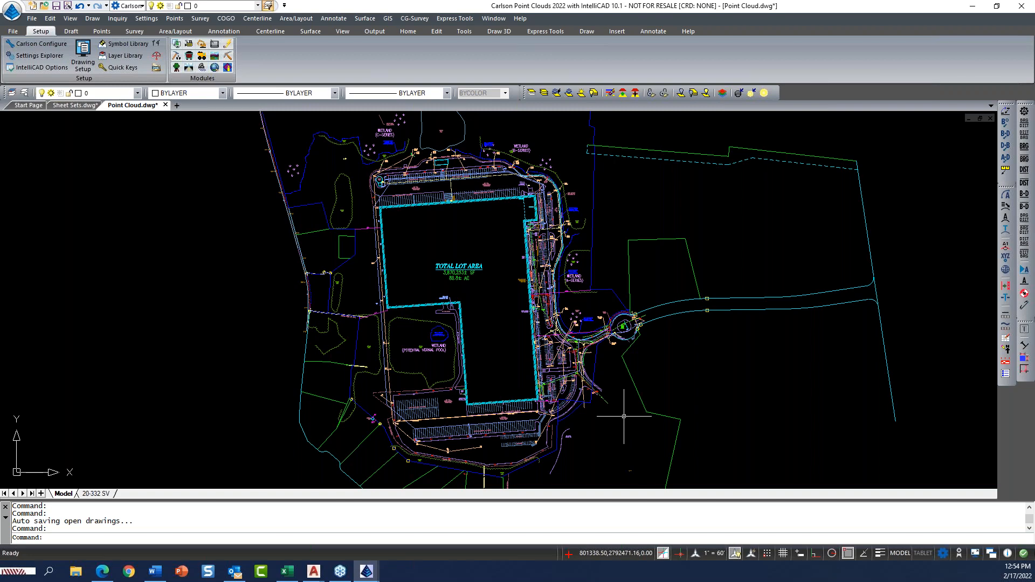
{"action": "scroll", "coordinate": [547, 354], "scroll_direction": "up", "scroll_amount": 7}
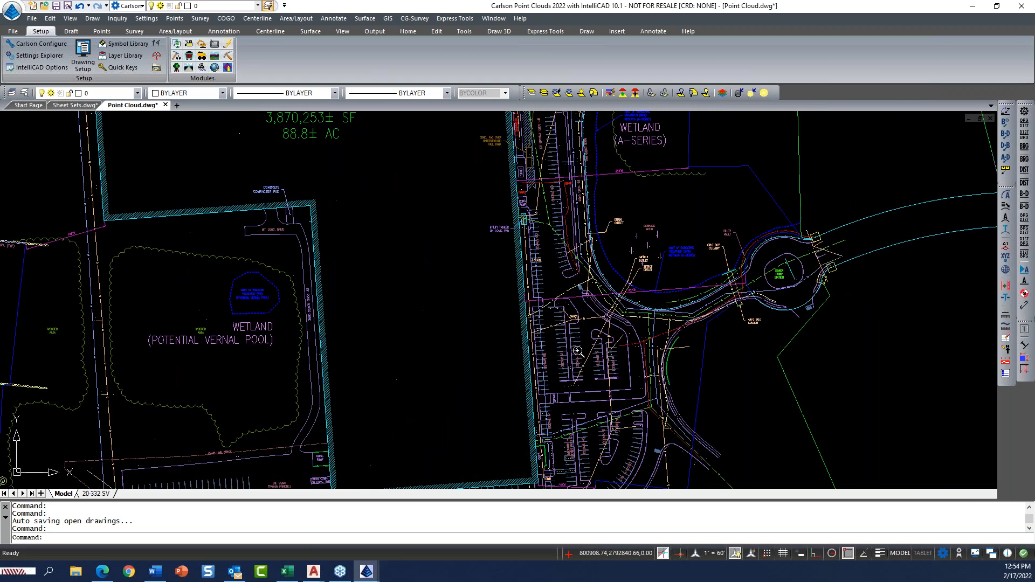
{"action": "scroll", "coordinate": [652, 353], "scroll_direction": "down", "scroll_amount": 5}
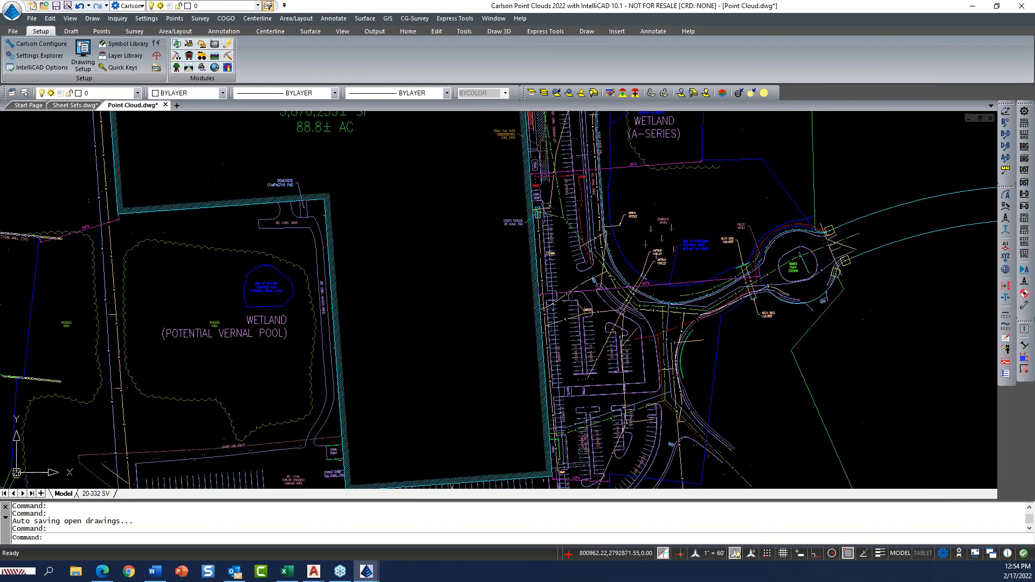
{"action": "scroll", "coordinate": [653, 356], "scroll_direction": "down", "scroll_amount": 2}
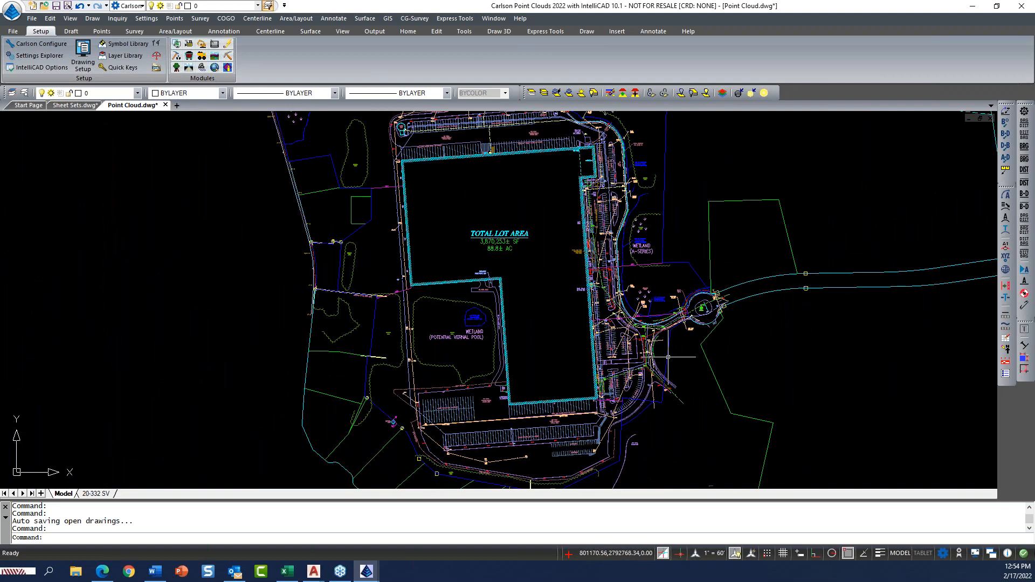
{"action": "middle_click_drag", "start_coordinate": [691, 364], "coordinate": [596, 379]}
{"action": "scroll", "coordinate": [623, 375], "scroll_direction": "down", "scroll_amount": 1}
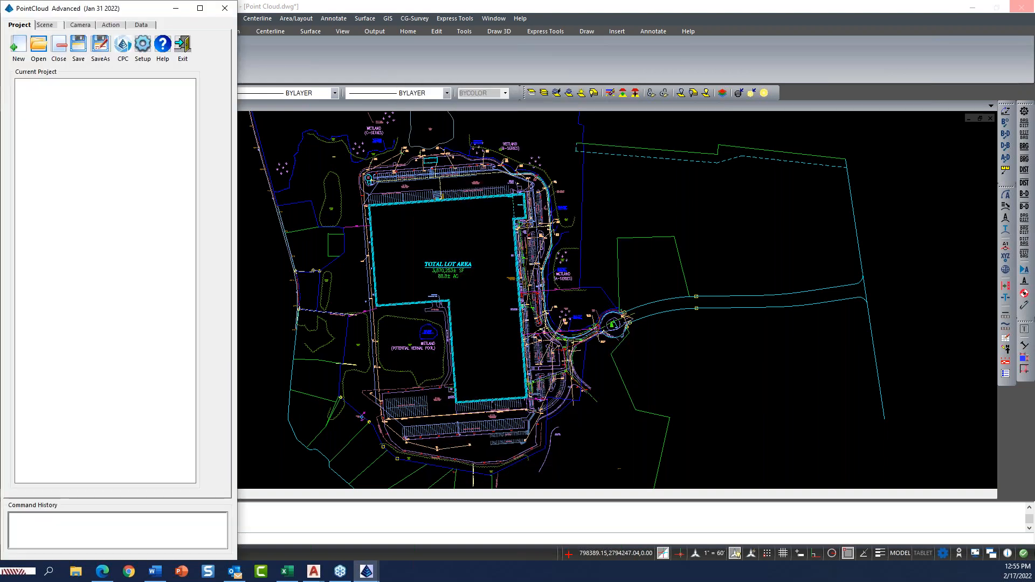
- Open the point cloud project Web 2-17-22.pc and display its Scene Original Cloud
{"action": "left_click", "coordinate": [38, 48]}
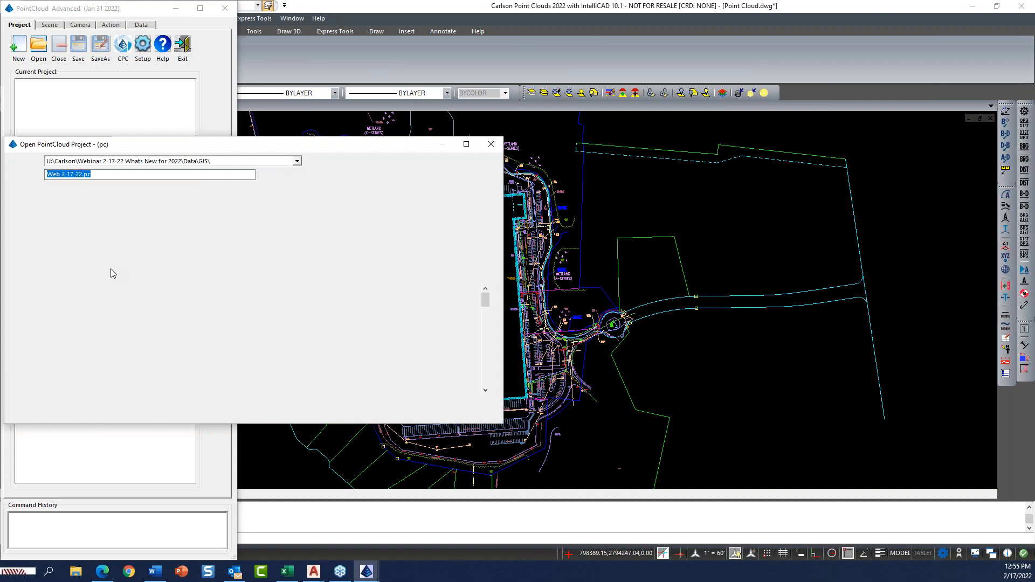
{"action": "left_click", "coordinate": [37, 412]}
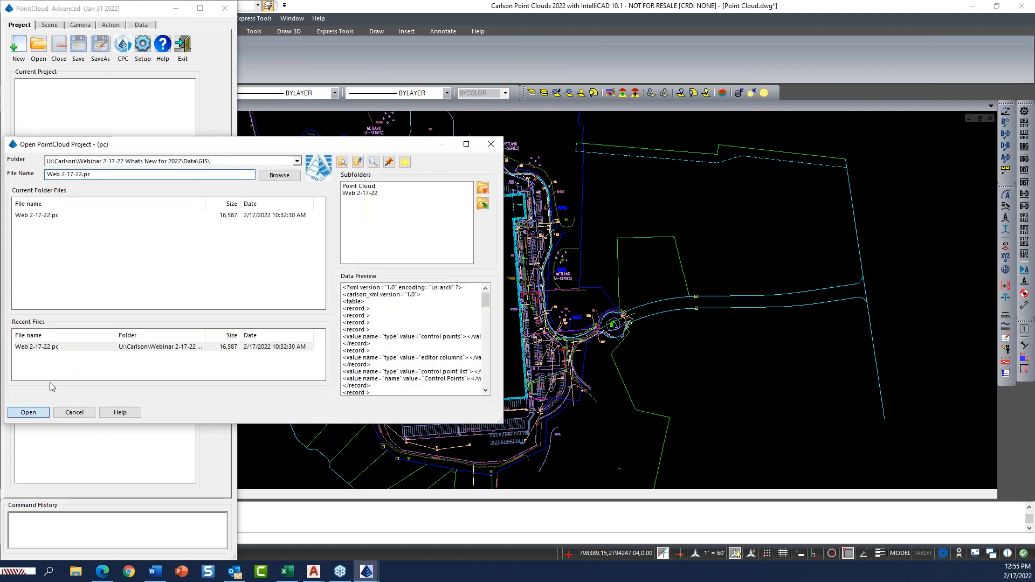
{"action": "left_click", "coordinate": [75, 318]}
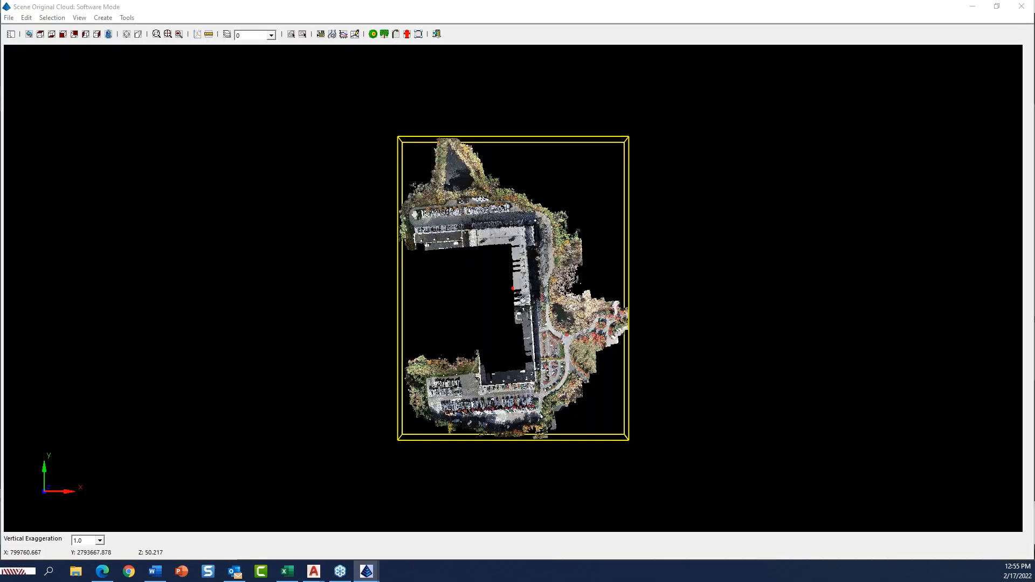
- Arrange the Scene Original Cloud window beside the point cloud project manager so both are visible
{"action": "left_click", "coordinate": [13, 34]}
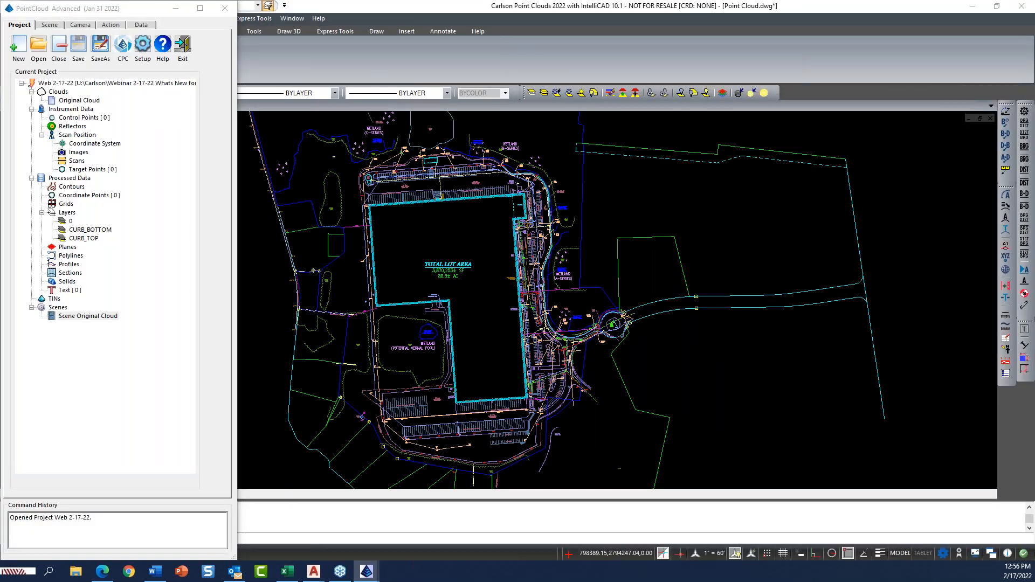
{"action": "left_click_drag", "start_coordinate": [1034, 156], "coordinate": [563, 133]}
{"action": "double_click", "coordinate": [564, 135]}
{"action": "left_click", "coordinate": [11, 36]}
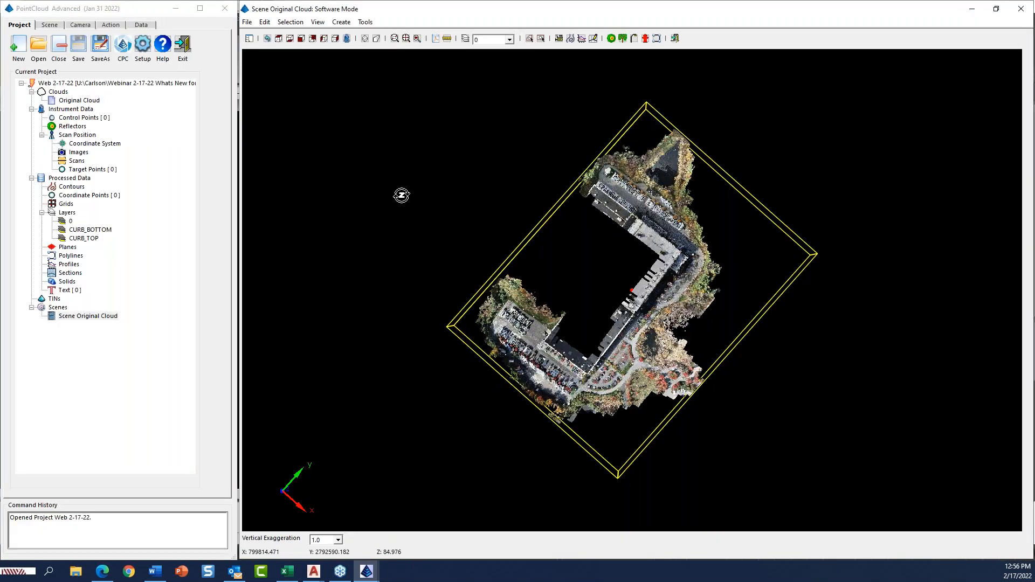
- Examine the point cloud around the parking lot, its landscaped islands and curbs, and the adjoining road
{"action": "left_click_drag", "start_coordinate": [401, 195], "coordinate": [736, 441]}
{"action": "scroll", "coordinate": [715, 442], "scroll_direction": "up", "scroll_amount": 6}
{"action": "left_click_drag", "start_coordinate": [449, 468], "coordinate": [560, 385]}
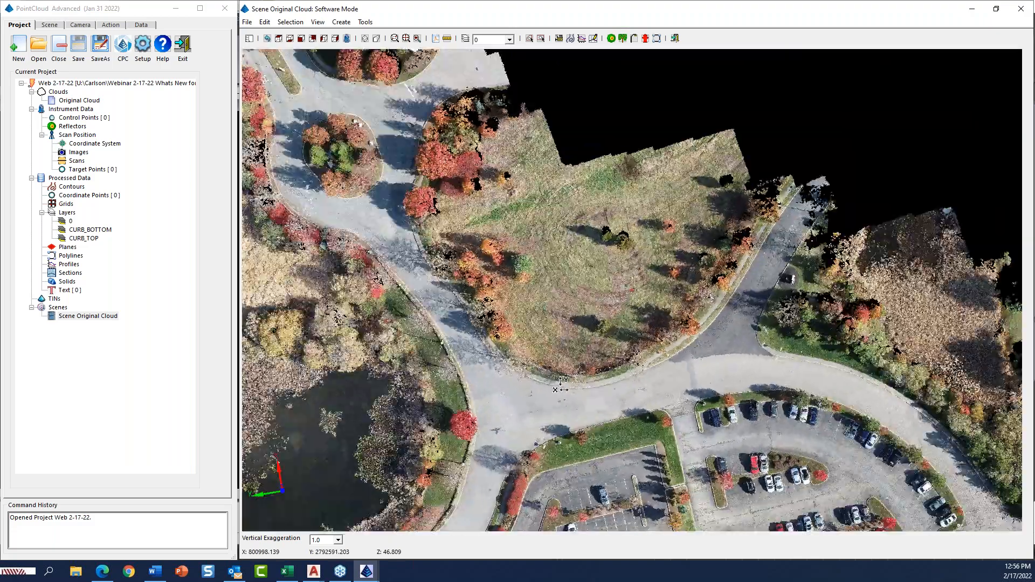
{"action": "left_click_drag", "start_coordinate": [656, 467], "coordinate": [599, 476]}
{"action": "middle_click_drag", "start_coordinate": [599, 477], "coordinate": [534, 405]}
{"action": "left_click_drag", "start_coordinate": [692, 482], "coordinate": [637, 491]}
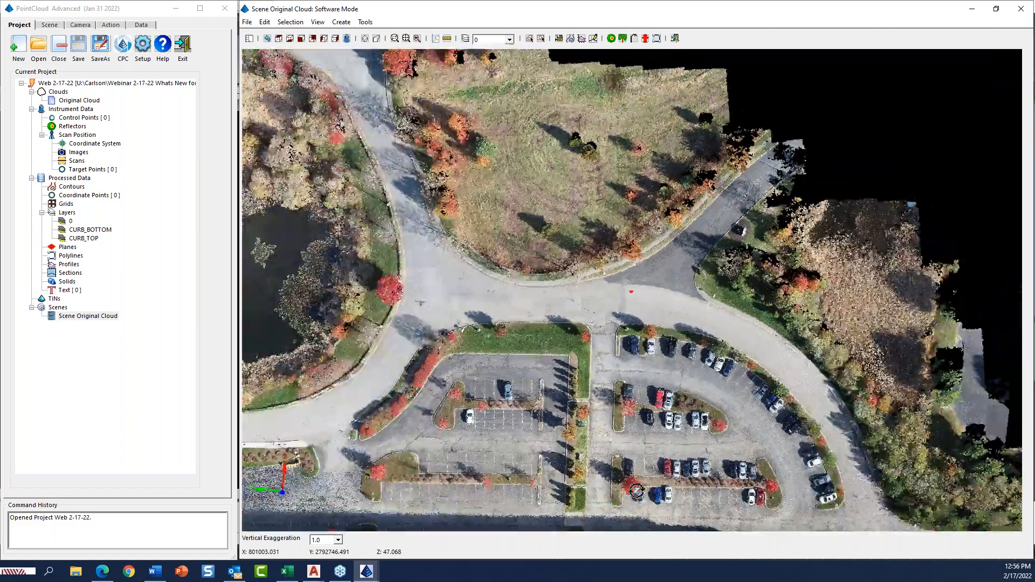
{"action": "scroll", "coordinate": [452, 370], "scroll_direction": "up", "scroll_amount": 3}
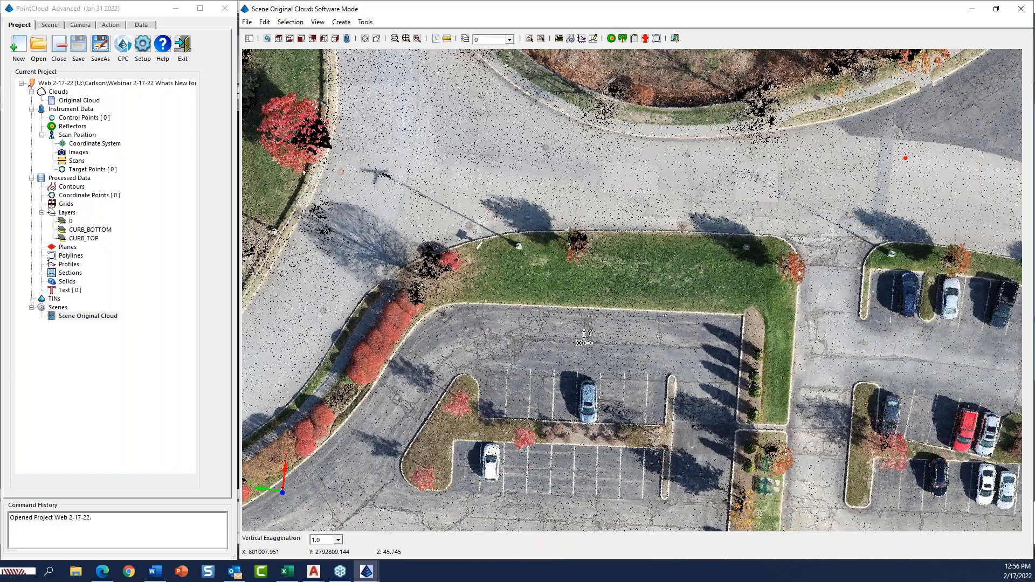
{"action": "scroll", "coordinate": [585, 338], "scroll_direction": "up", "scroll_amount": 1}
{"action": "middle_click_drag", "start_coordinate": [609, 358], "coordinate": [663, 400]}
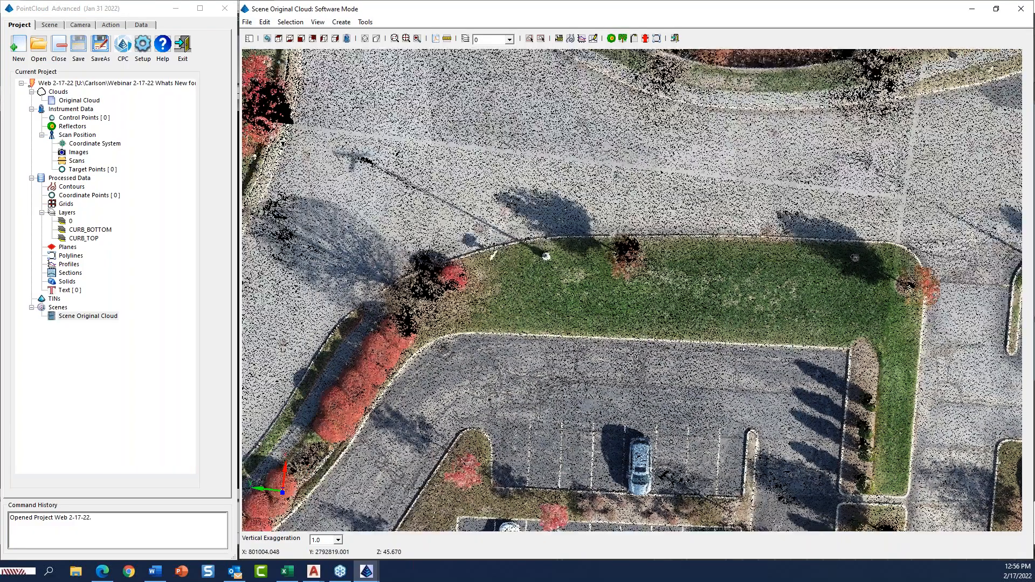
{"action": "middle_click_drag", "start_coordinate": [614, 474], "coordinate": [642, 420]}
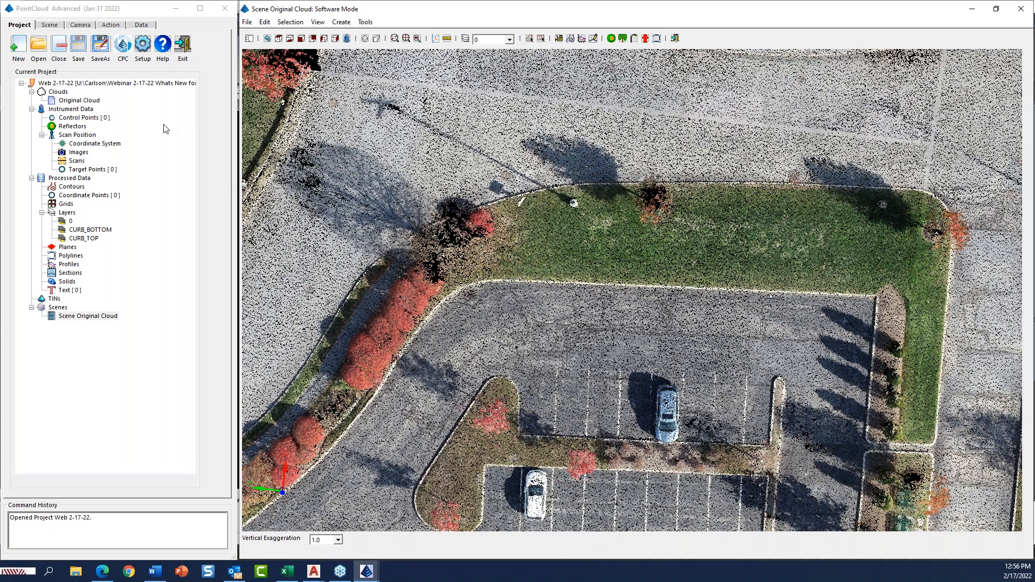
- Show the Original Cloud's regions and hide the Non-Ground 1 region in the scene
{"action": "left_click", "coordinate": [50, 24]}
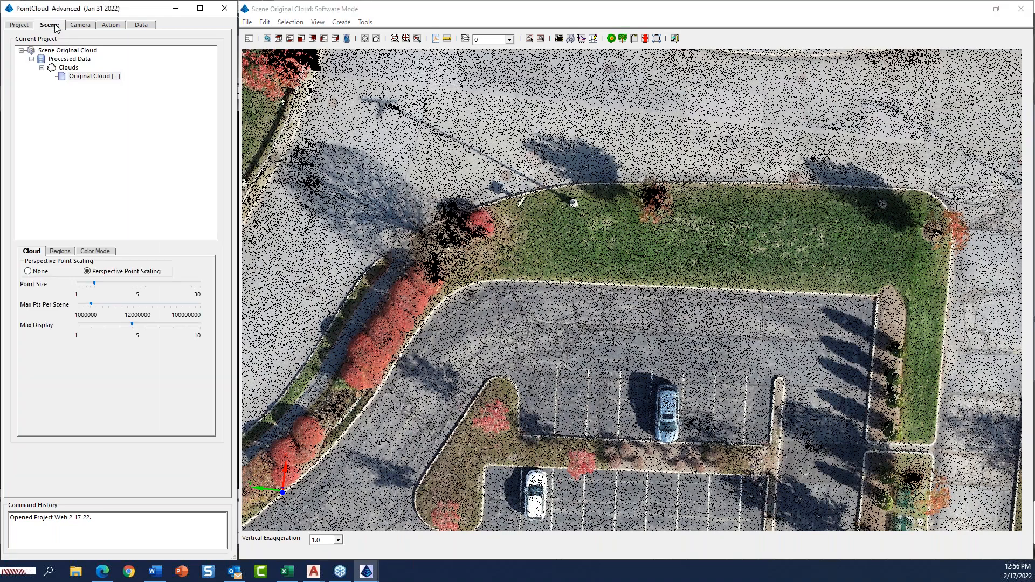
{"action": "left_click", "coordinate": [60, 251]}
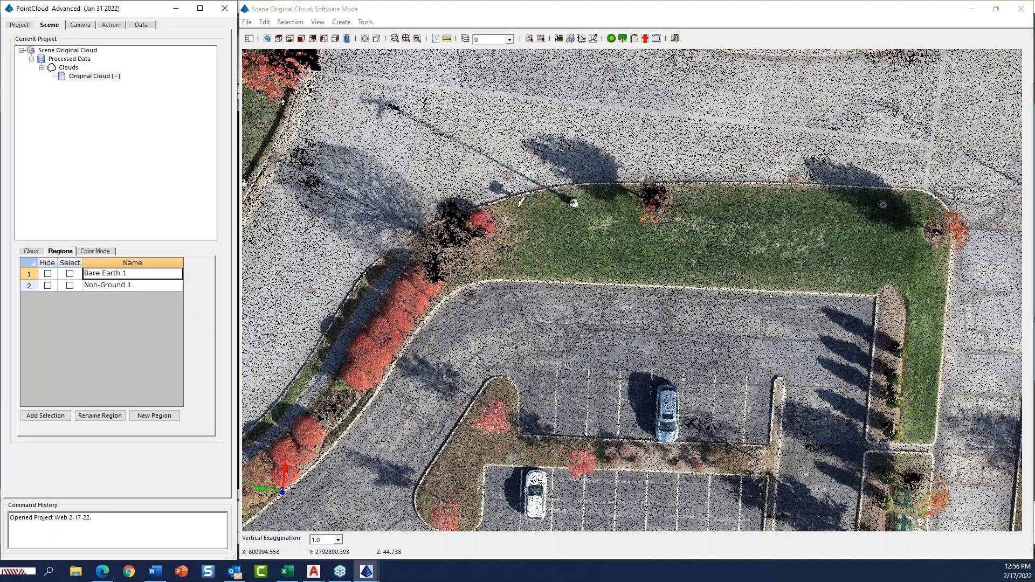
{"action": "left_click", "coordinate": [545, 382]}
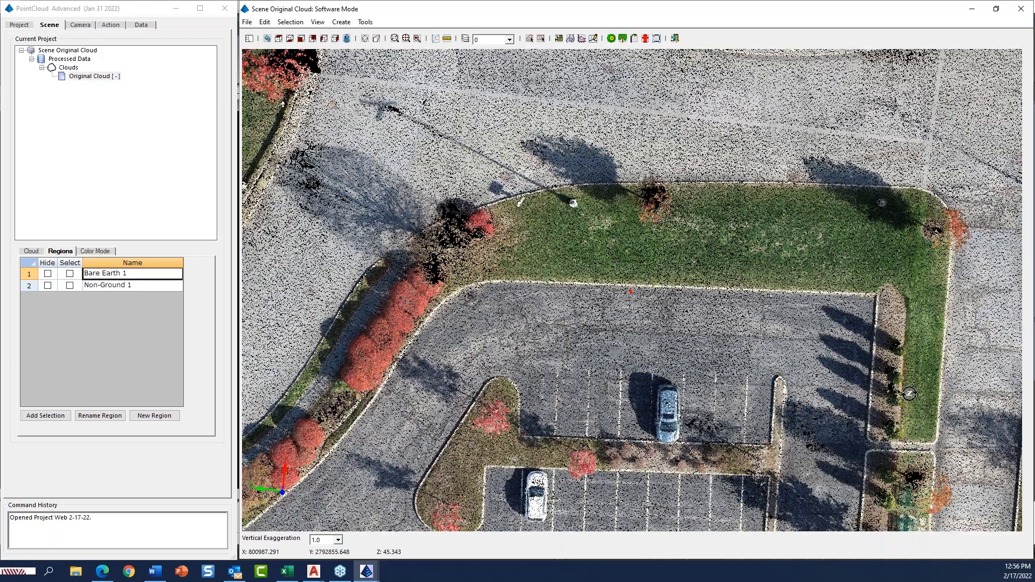
{"action": "left_click_drag", "start_coordinate": [770, 363], "coordinate": [761, 369]}
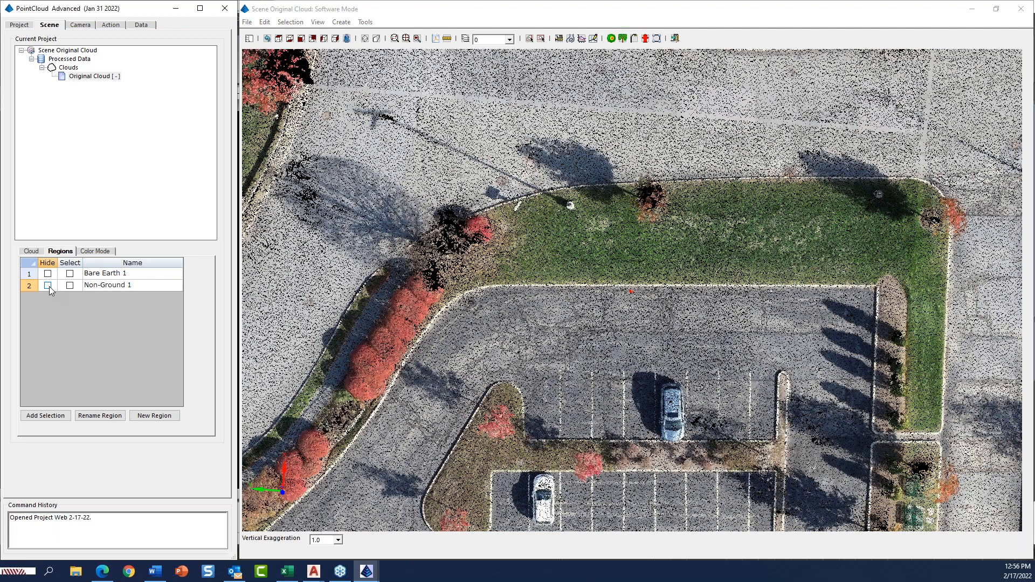
{"action": "left_click", "coordinate": [48, 286]}
- Review the grid-based Extract Bare Earth settings without running them, and return to the cloud's region list
{"action": "left_click", "coordinate": [110, 25]}
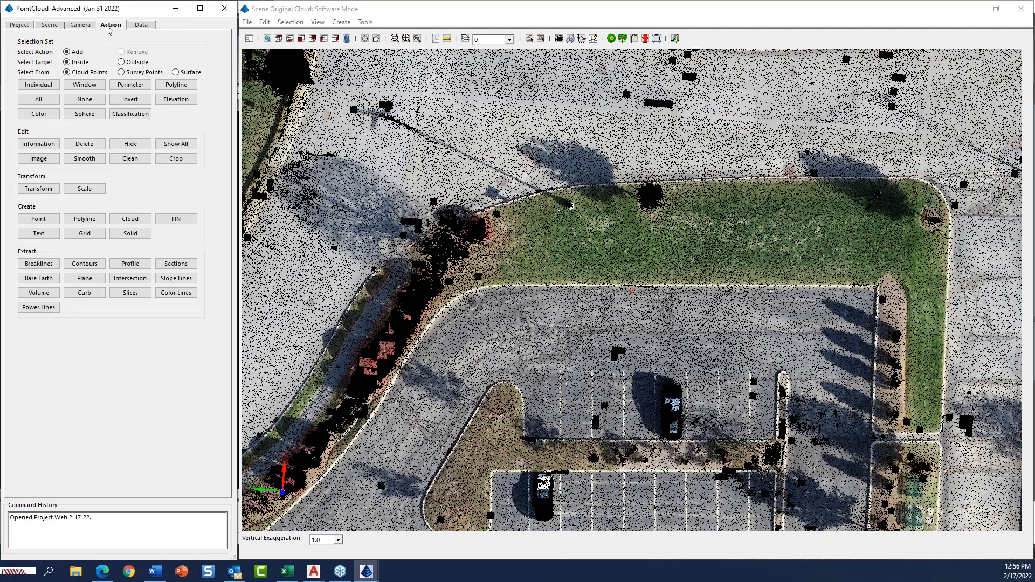
{"action": "left_click", "coordinate": [39, 278]}
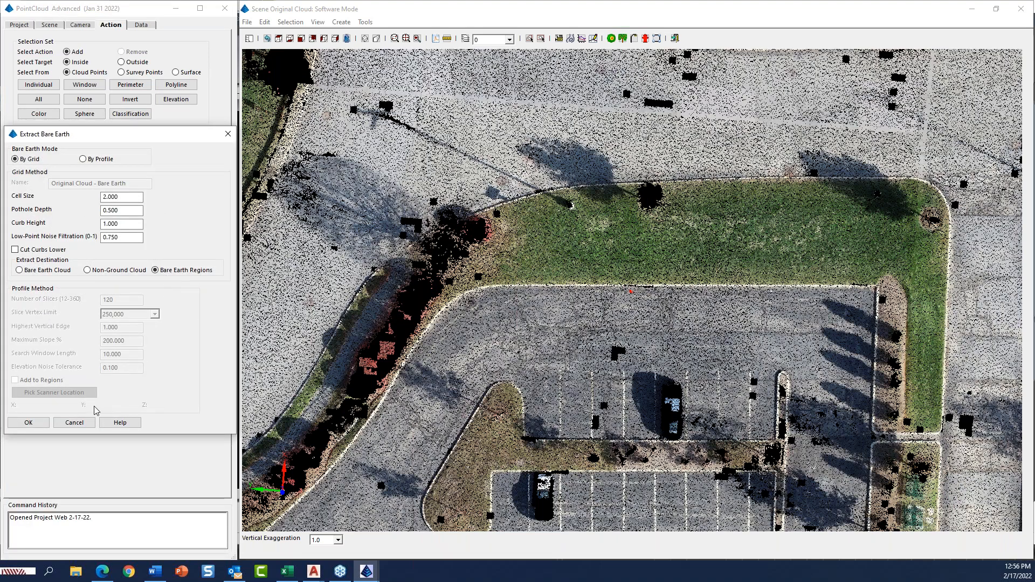
{"action": "left_click", "coordinate": [73, 425]}
{"action": "left_click", "coordinate": [49, 24]}
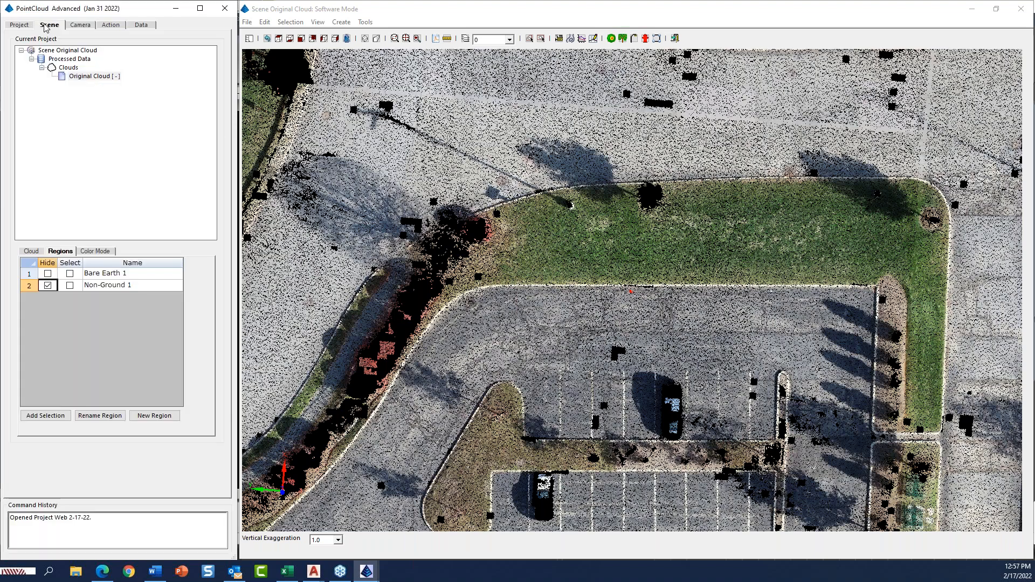
{"action": "left_click", "coordinate": [47, 285]}
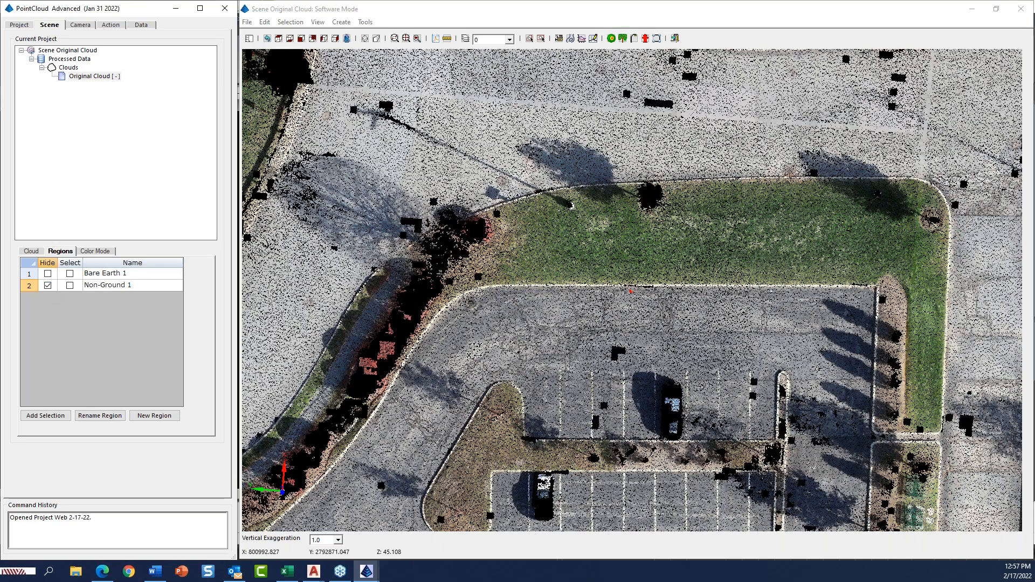
- Select the cloud points inside a narrow perimeter around the curb between the parking lot and the grass strip
{"action": "middle_click_drag", "start_coordinate": [512, 338], "coordinate": [573, 302]}
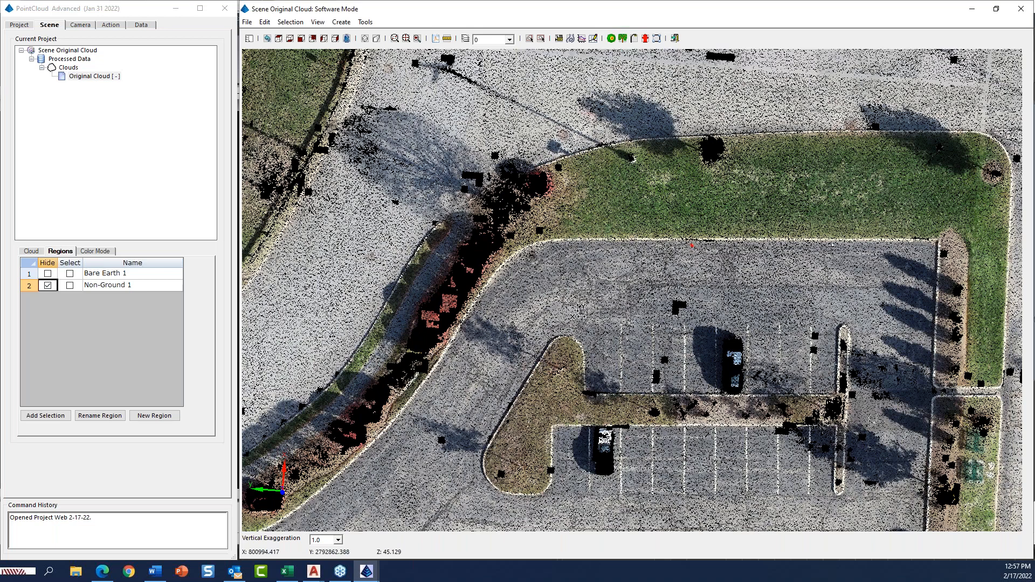
{"action": "left_click", "coordinate": [119, 28]}
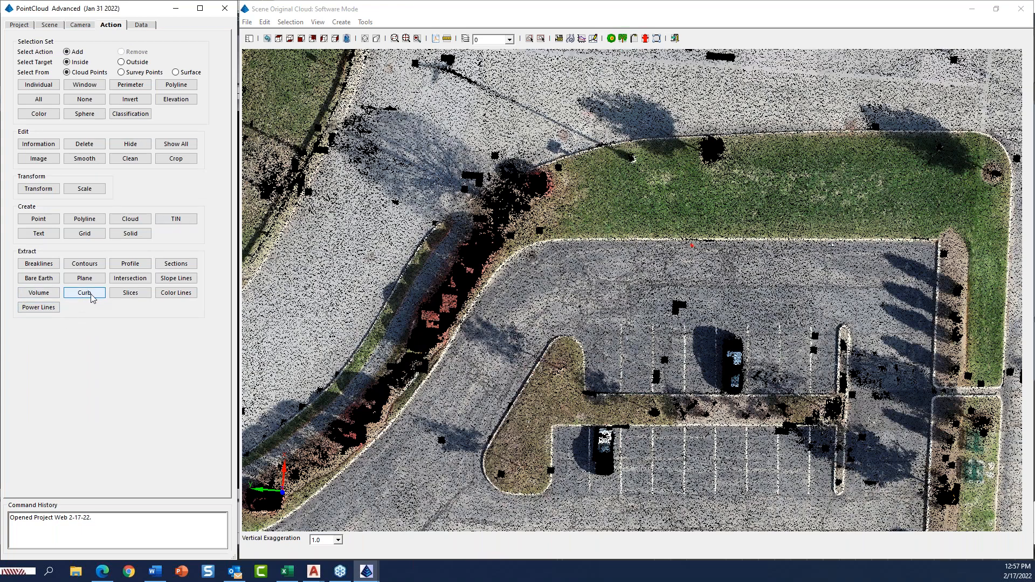
{"action": "left_click", "coordinate": [131, 86]}
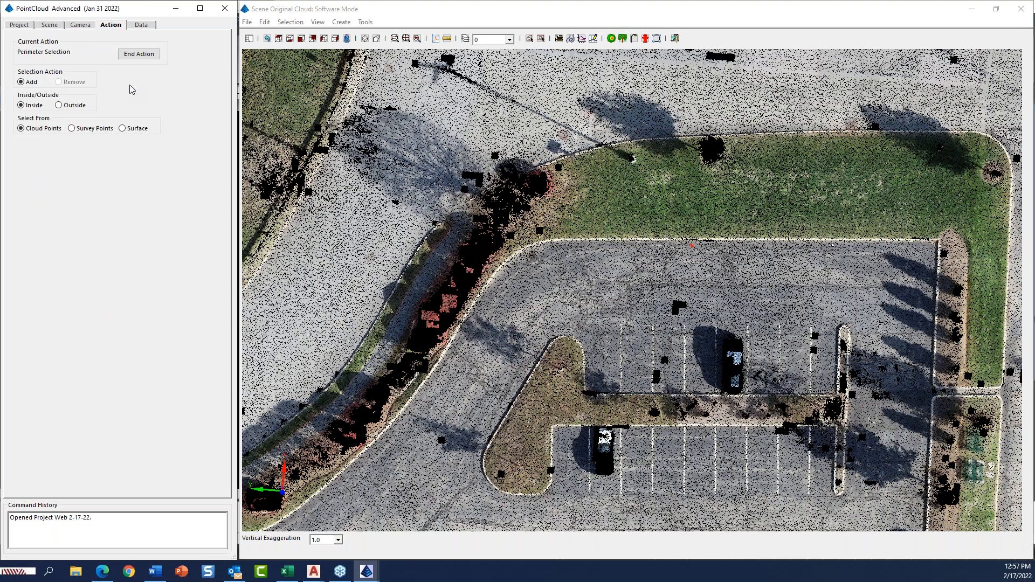
{"action": "left_click", "coordinate": [473, 318]}
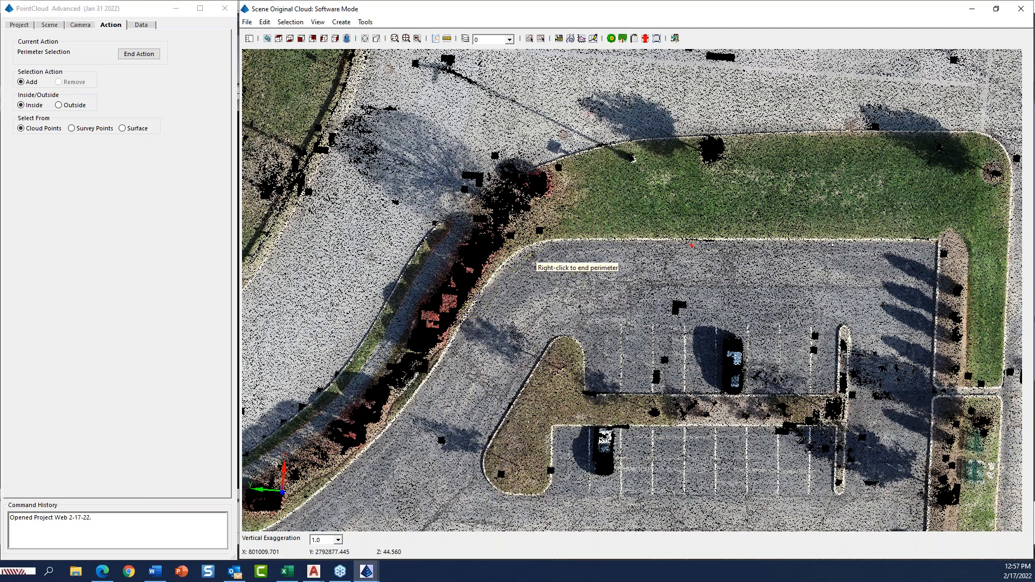
{"action": "left_click", "coordinate": [938, 250]}
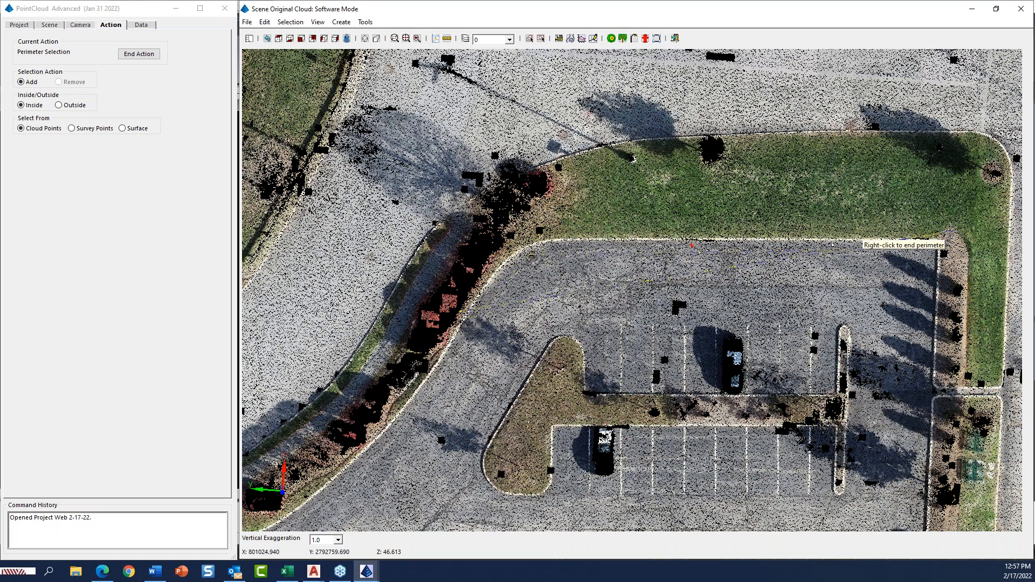
{"action": "right_click", "coordinate": [510, 237]}
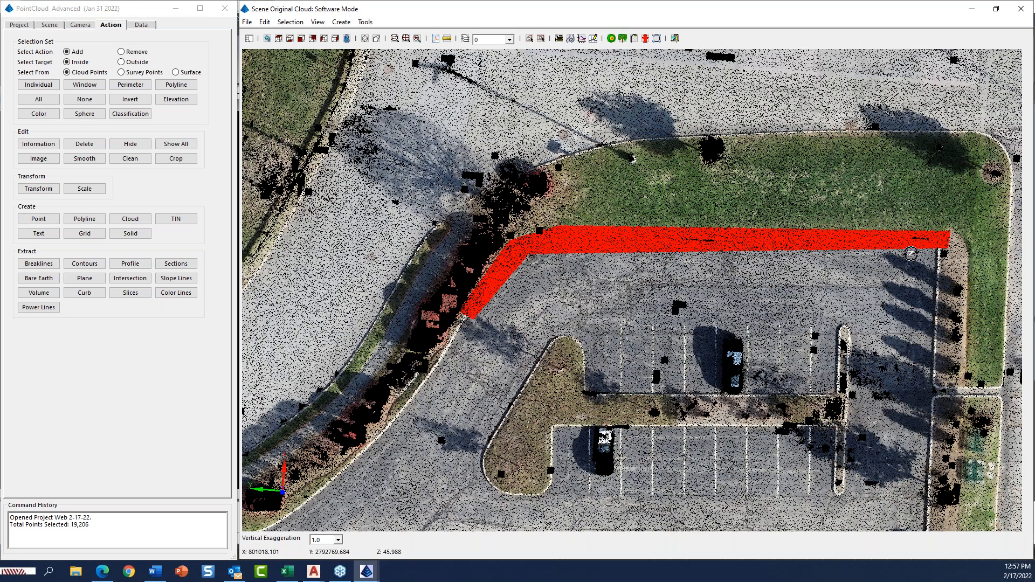
- Extract the selected curb with Sharp Curb and Edge Clustering, in feet, minimum point count 25, onto layers CURB_TOP and CURB_BOTTOM
{"action": "left_click", "coordinate": [90, 298]}
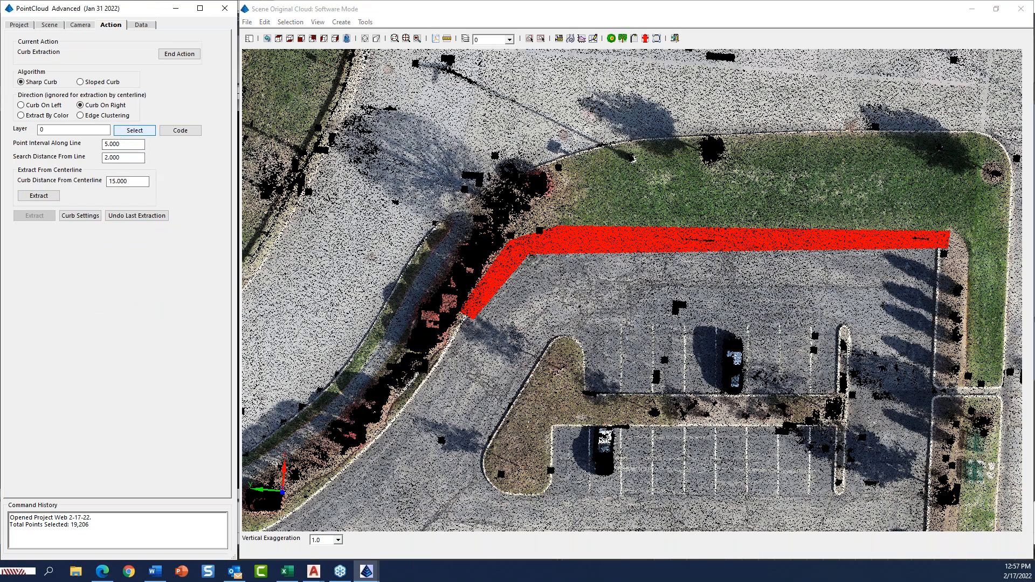
{"action": "left_click", "coordinate": [83, 117]}
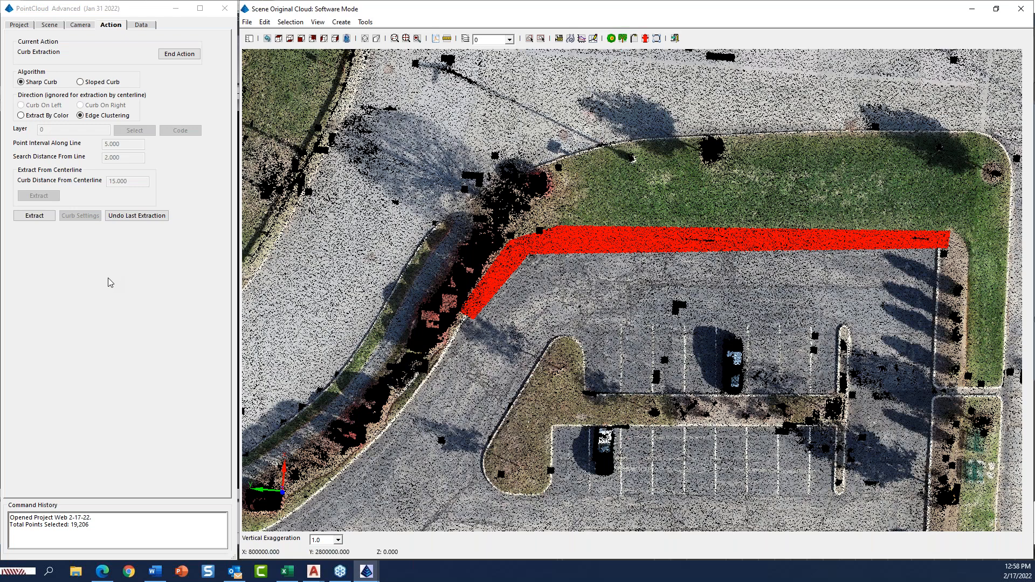
{"action": "left_click", "coordinate": [34, 216]}
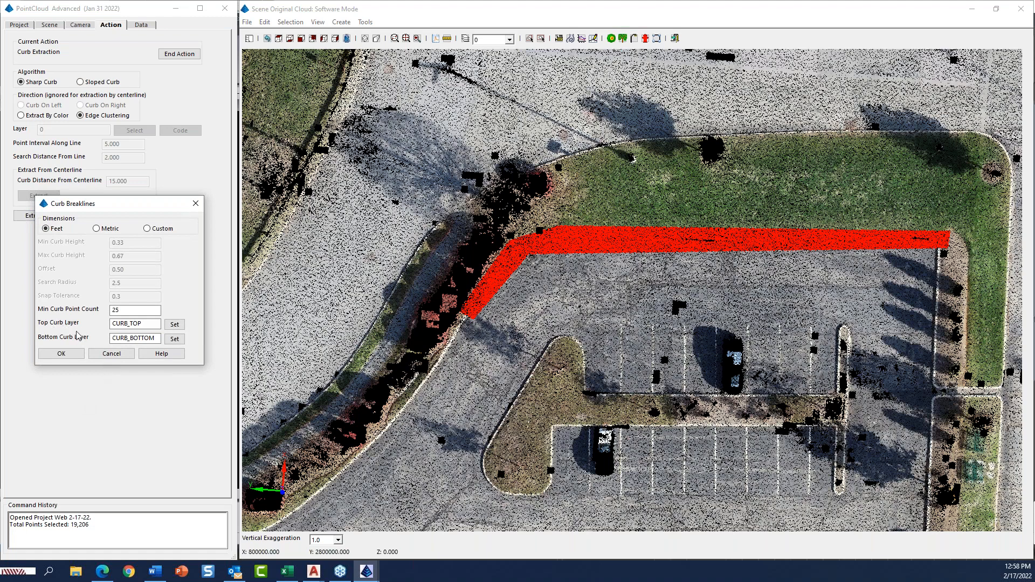
{"action": "left_click", "coordinate": [142, 324]}
{"action": "left_click", "coordinate": [67, 357]}
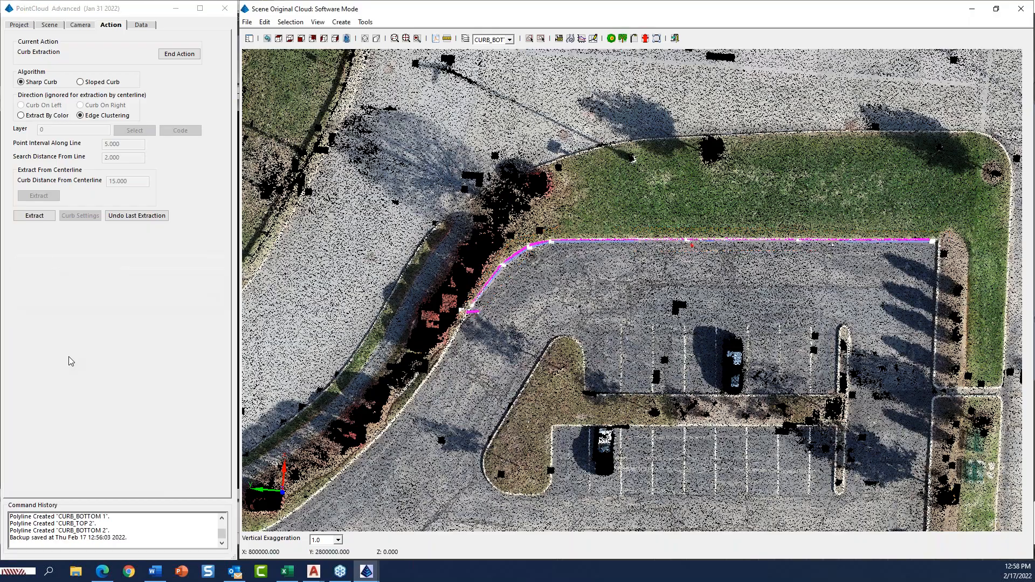
{"action": "left_click", "coordinate": [180, 54]}
- Examine the extracted top and bottom curb polylines from several angles, including the short segment at the curved end
{"action": "scroll", "coordinate": [542, 286], "scroll_direction": "up", "scroll_amount": 2}
{"action": "scroll", "coordinate": [512, 242], "scroll_direction": "up", "scroll_amount": 2}
{"action": "left_click_drag", "start_coordinate": [526, 273], "coordinate": [620, 435]}
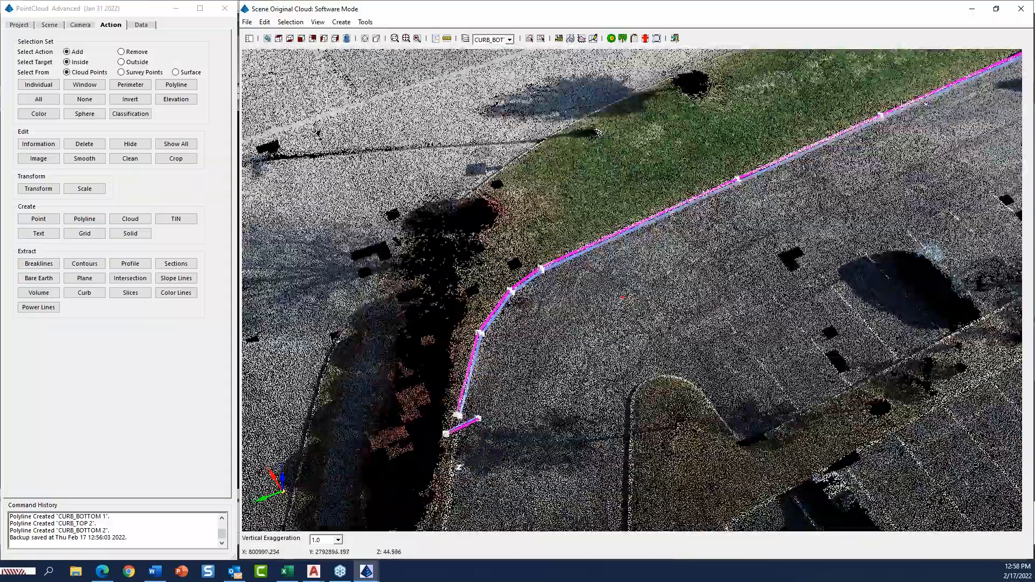
{"action": "left_click_drag", "start_coordinate": [459, 468], "coordinate": [465, 472]}
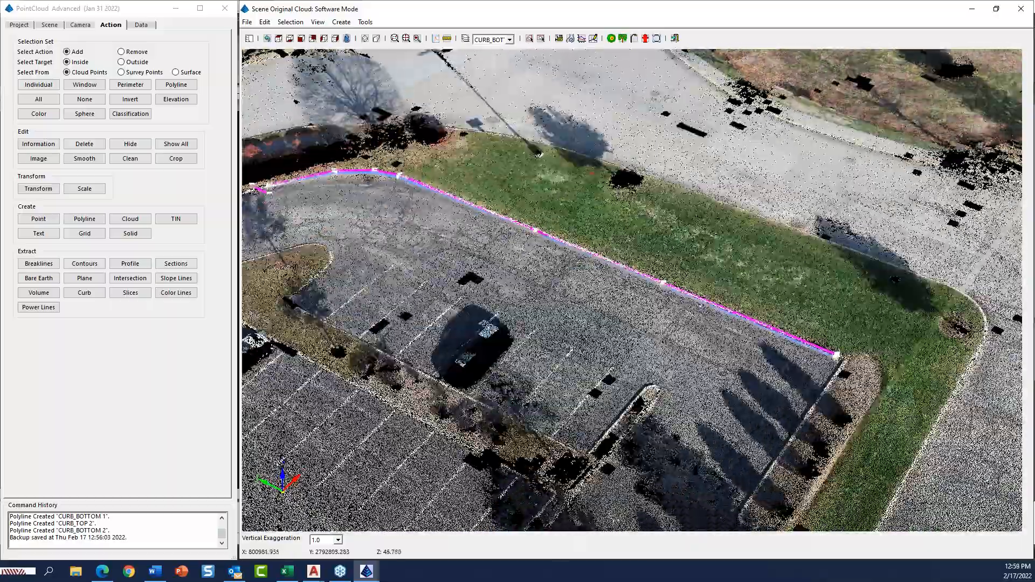
{"action": "middle_click_drag", "start_coordinate": [536, 398], "coordinate": [555, 388]}
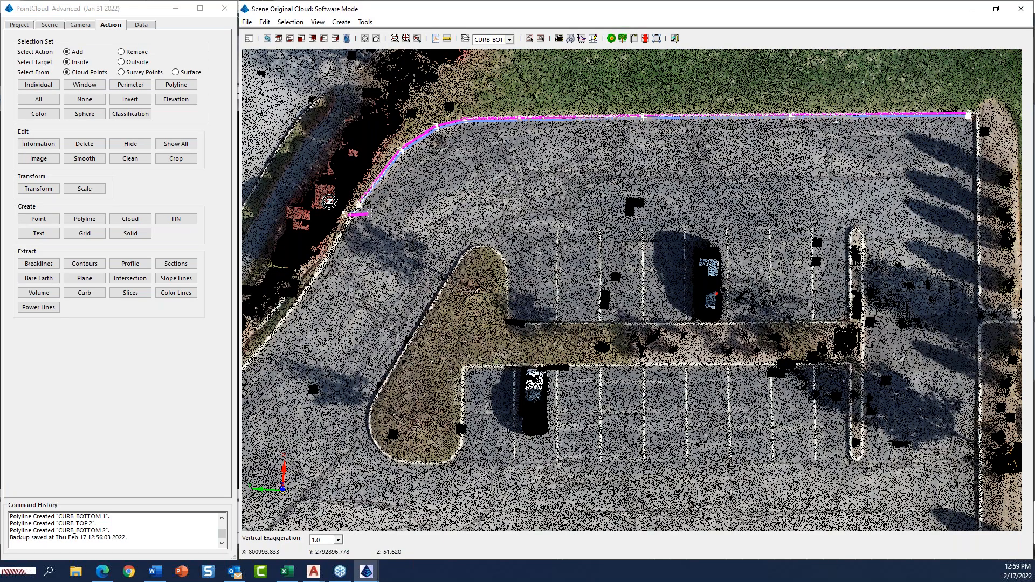
{"action": "scroll", "coordinate": [345, 208], "scroll_direction": "up", "scroll_amount": 5}
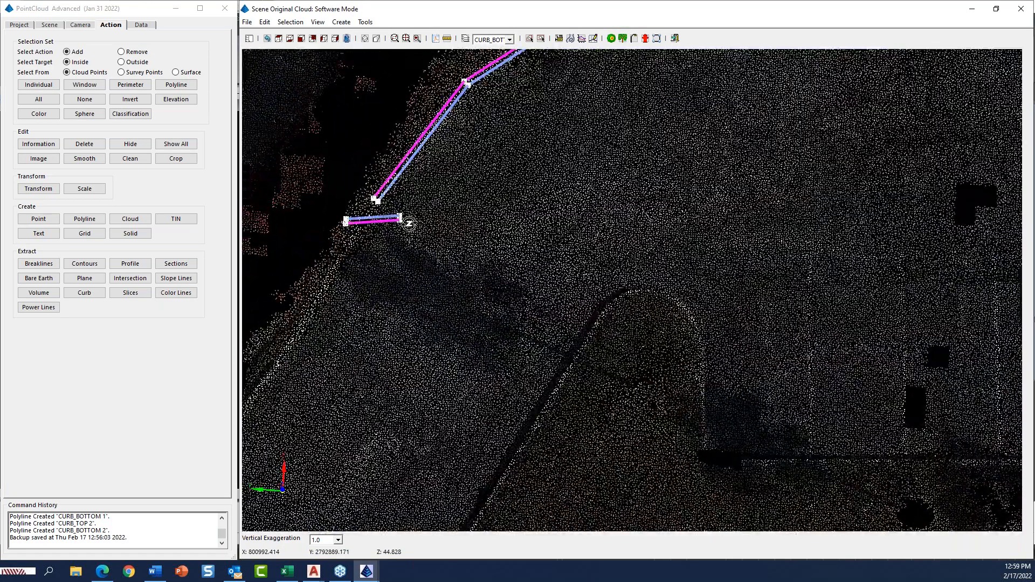
{"action": "scroll", "coordinate": [409, 223], "scroll_direction": "down", "scroll_amount": 8}
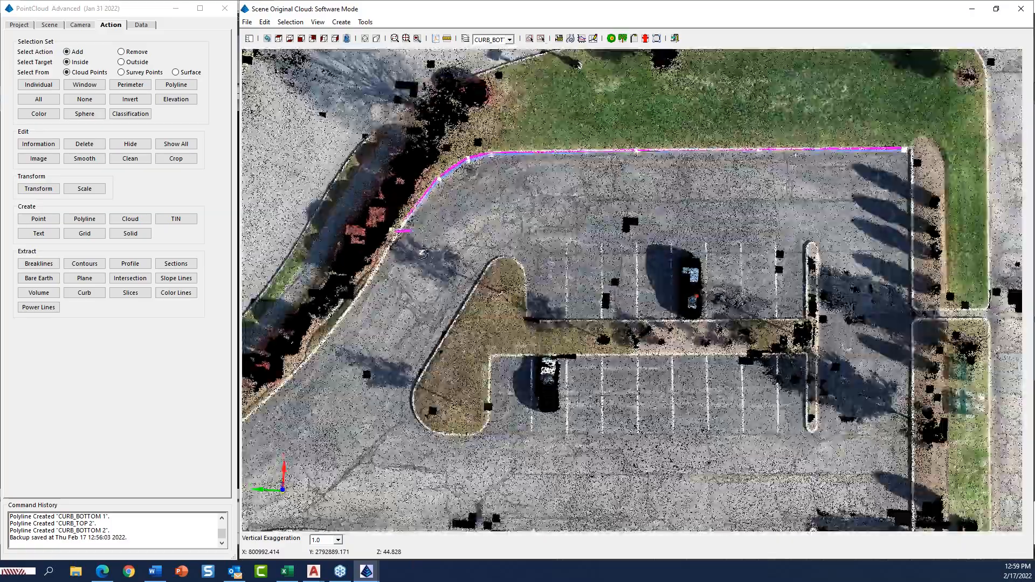
{"action": "mouse_move", "coordinate": [418, 296]}
{"action": "left_mouse_down"}
{"action": "mouse_move", "coordinate": [413, 279]}
{"action": "mouse_move", "coordinate": [417, 302]}
{"action": "left_mouse_up"}
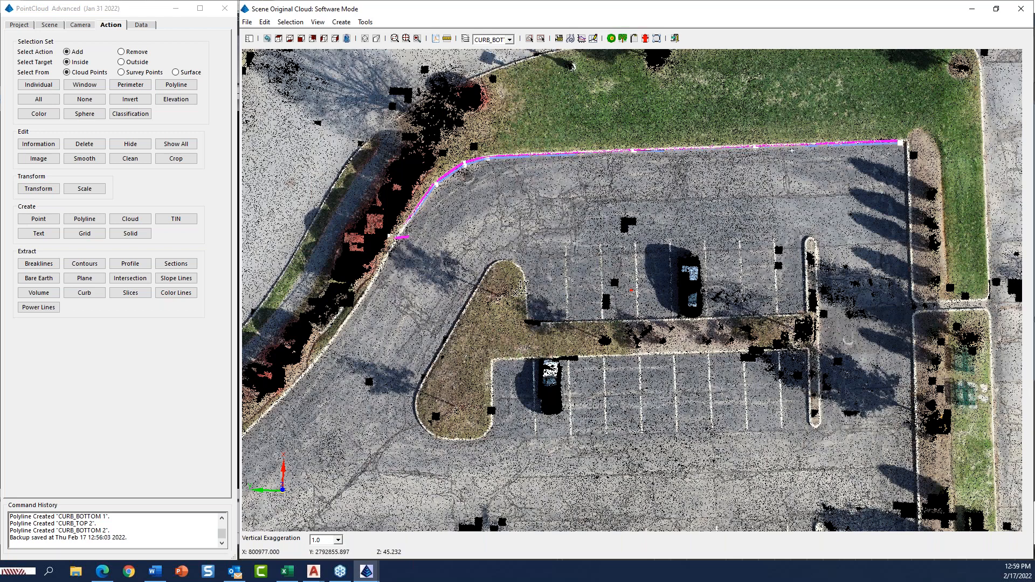
- Review the commands available for the Original Cloud in the project, such as Bare Earth and Resample
{"action": "left_click", "coordinate": [19, 25]}
{"action": "left_click", "coordinate": [79, 101]}
{"action": "right_click", "coordinate": [80, 102]}
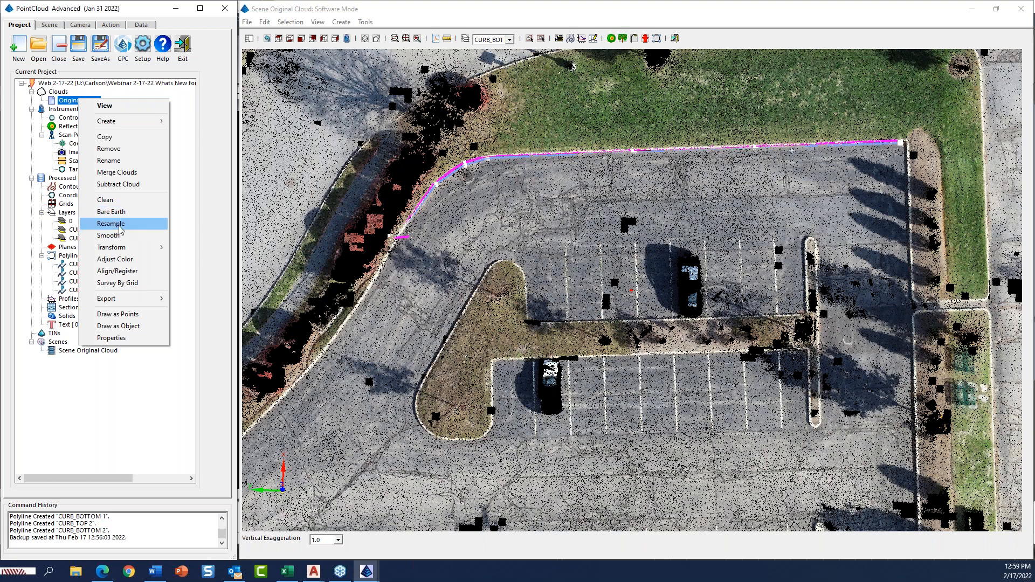
{"action": "left_click", "coordinate": [470, 224]}
- Examine the extracted curb lines in the context of the whole parking lot, its islands and the adjoining roads
{"action": "scroll", "coordinate": [477, 218], "scroll_direction": "down", "scroll_amount": 1}
{"action": "scroll", "coordinate": [477, 217], "scroll_direction": "down", "scroll_amount": 4}
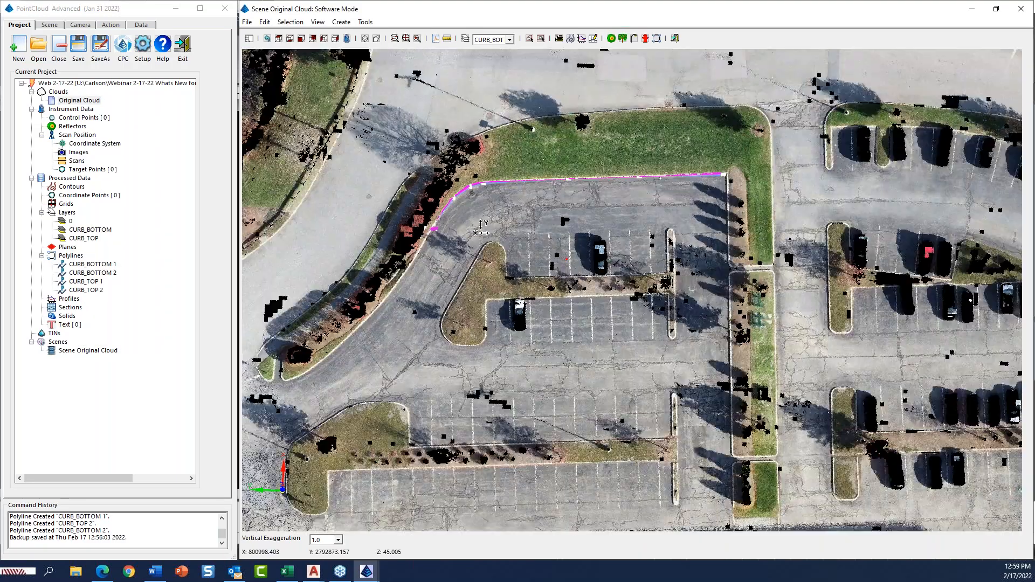
{"action": "middle_click_drag", "start_coordinate": [501, 234], "coordinate": [559, 295]}
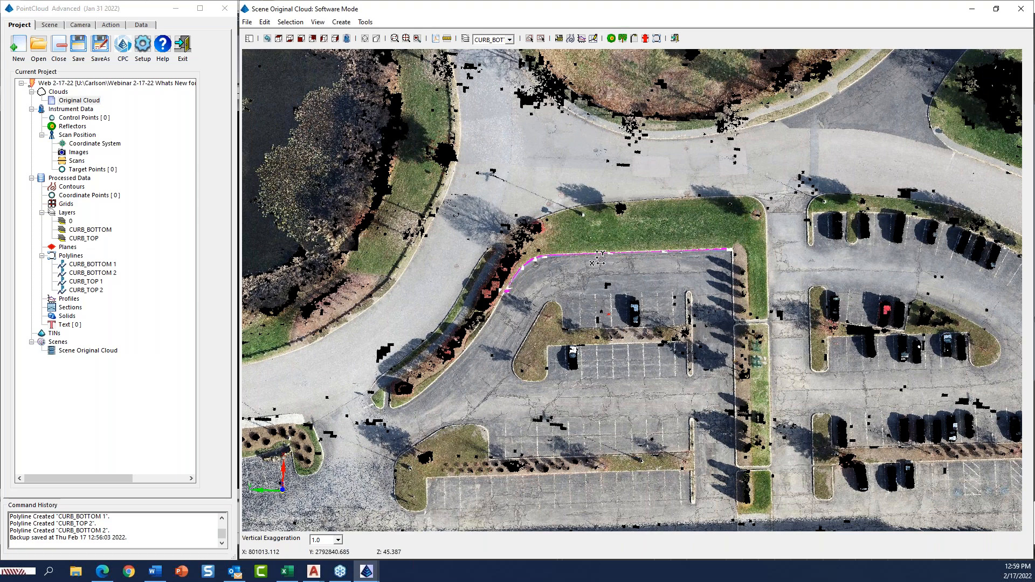
{"action": "scroll", "coordinate": [578, 255], "scroll_direction": "up", "scroll_amount": 2}
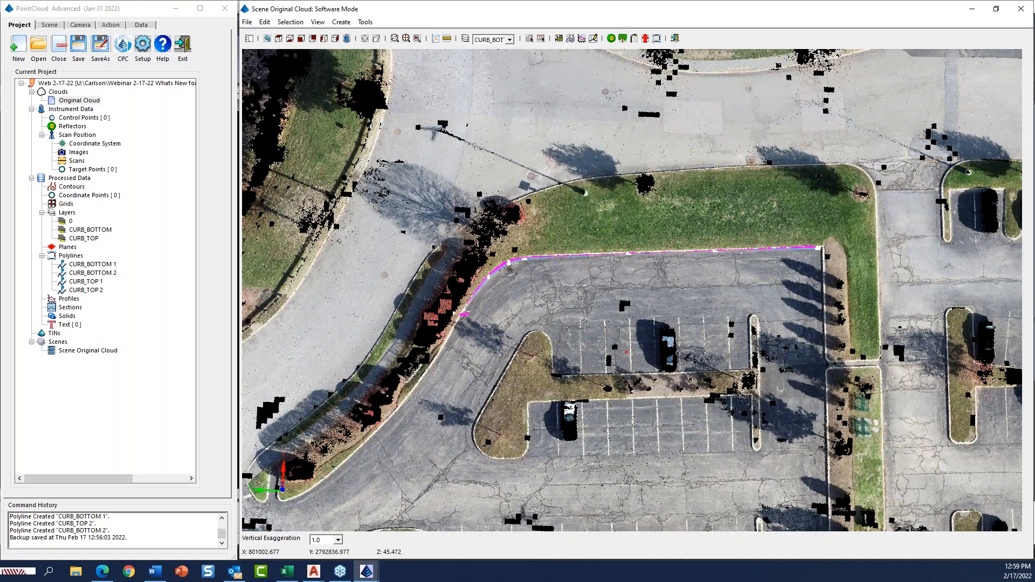
{"action": "middle_click_drag", "start_coordinate": [601, 299], "coordinate": [589, 329]}
{"action": "scroll", "coordinate": [589, 328], "scroll_direction": "up", "scroll_amount": 3}
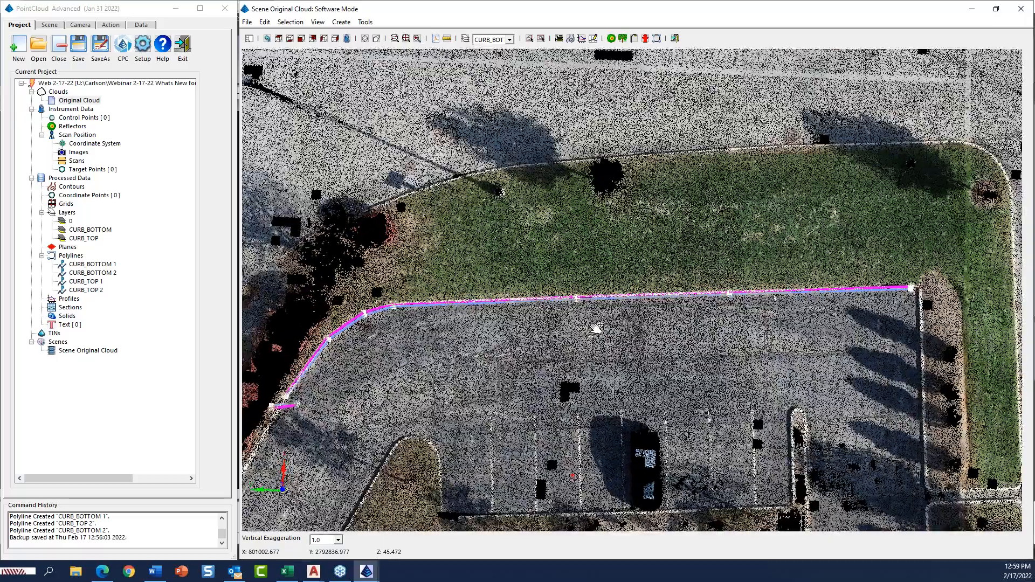
{"action": "middle_click_drag", "start_coordinate": [596, 330], "coordinate": [593, 282]}
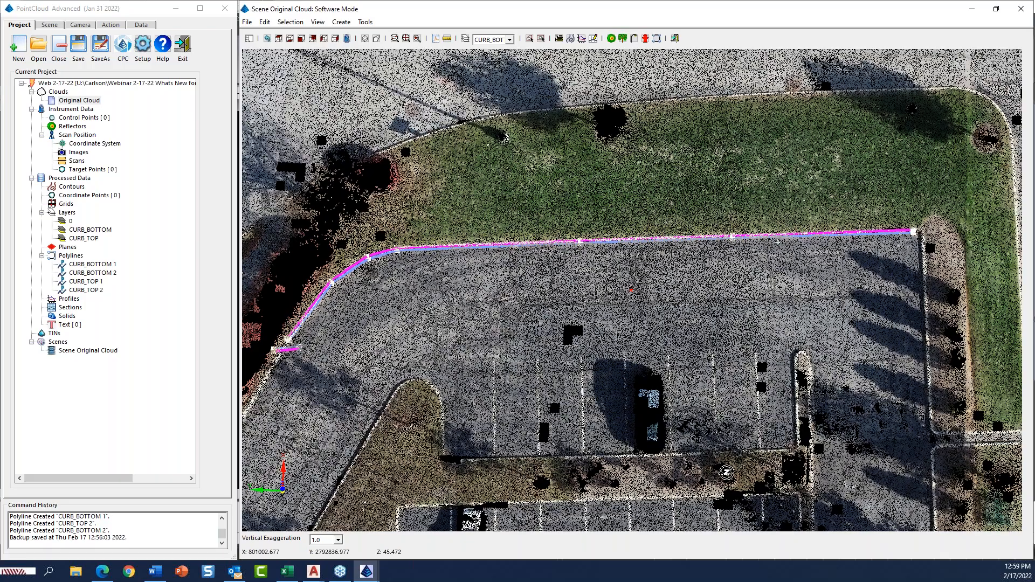
{"action": "left_click_drag", "start_coordinate": [728, 471], "coordinate": [718, 471]}
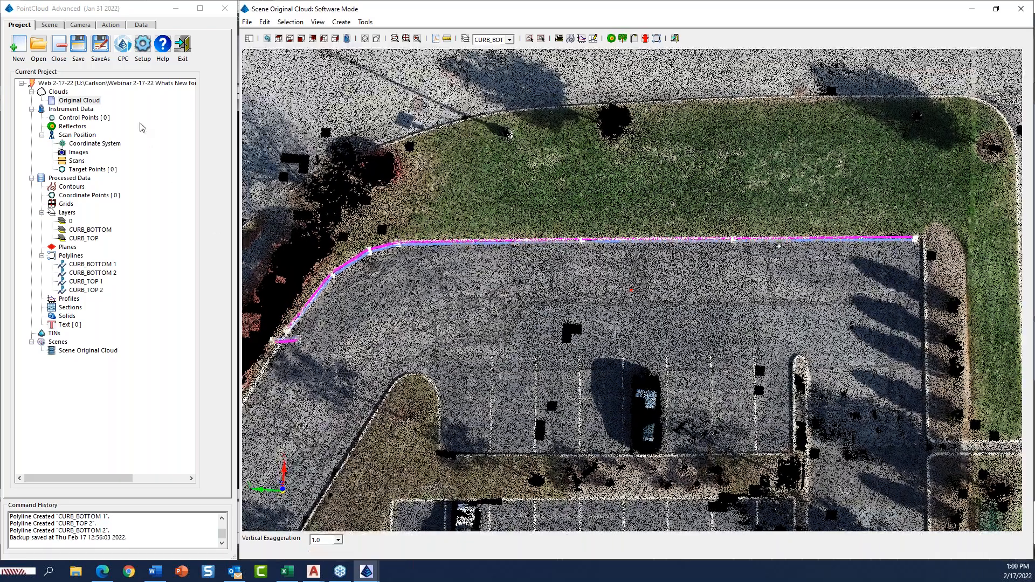
{"action": "left_click", "coordinate": [110, 25]}
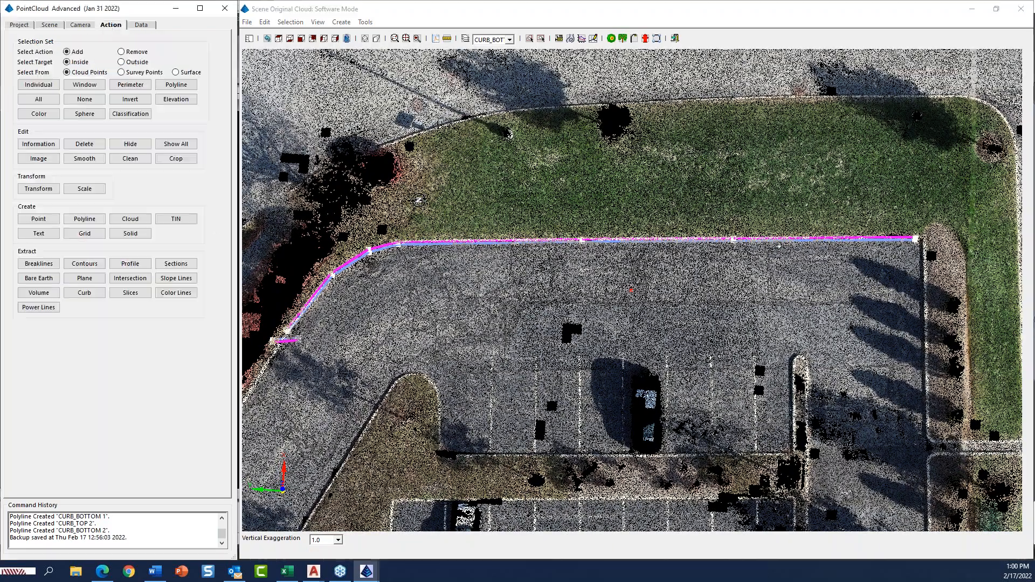
{"action": "scroll", "coordinate": [457, 212], "scroll_direction": "down", "scroll_amount": 5}
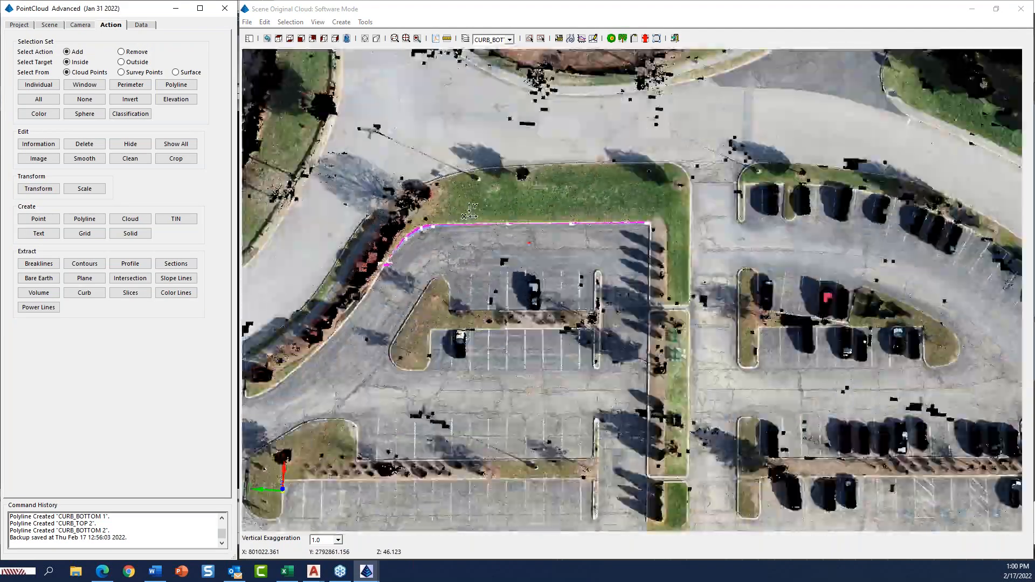
{"action": "scroll", "coordinate": [519, 267], "scroll_direction": "up", "scroll_amount": 3}
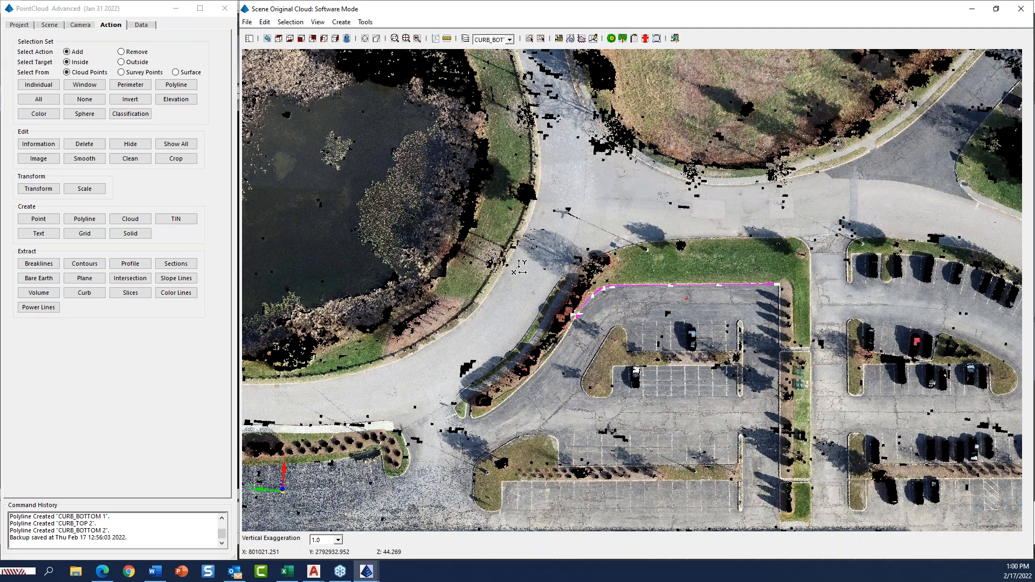
{"action": "scroll", "coordinate": [676, 294], "scroll_direction": "up", "scroll_amount": 2}
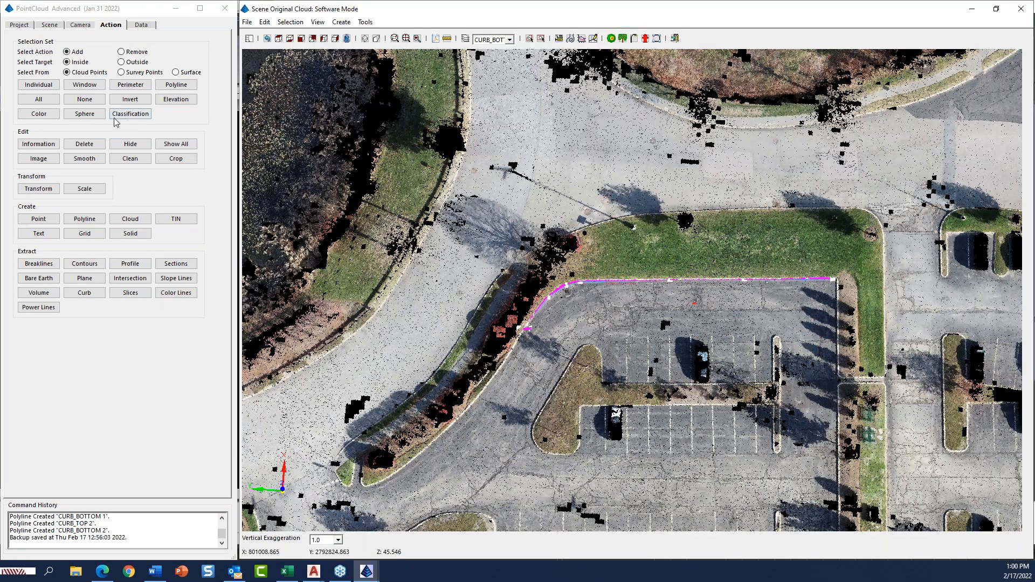
- Review the project's CURB_BOTTOM and CURB_TOP layers and the curb polylines stored in the processed data
{"action": "left_click", "coordinate": [21, 25]}
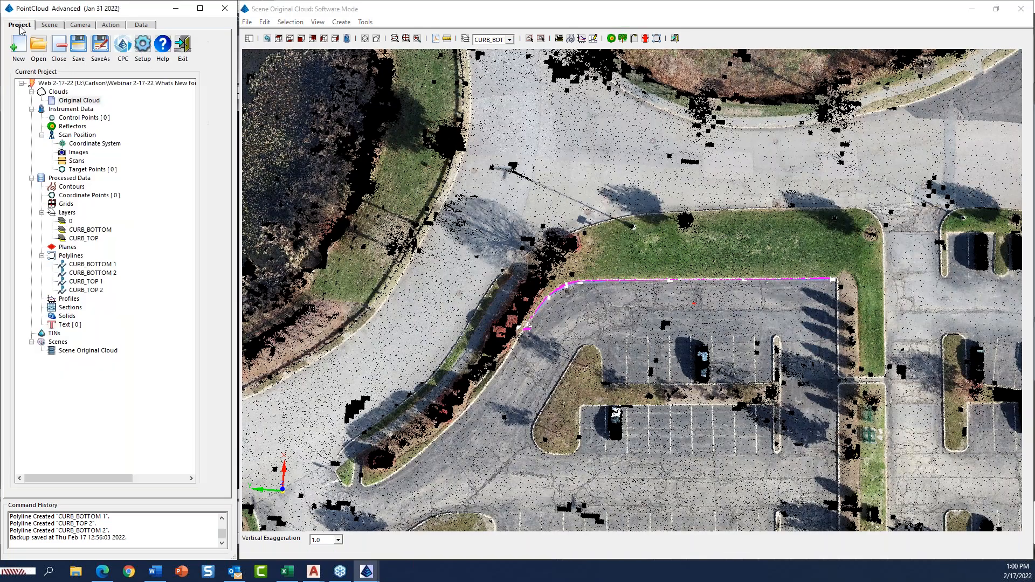
{"action": "left_click", "coordinate": [89, 232]}
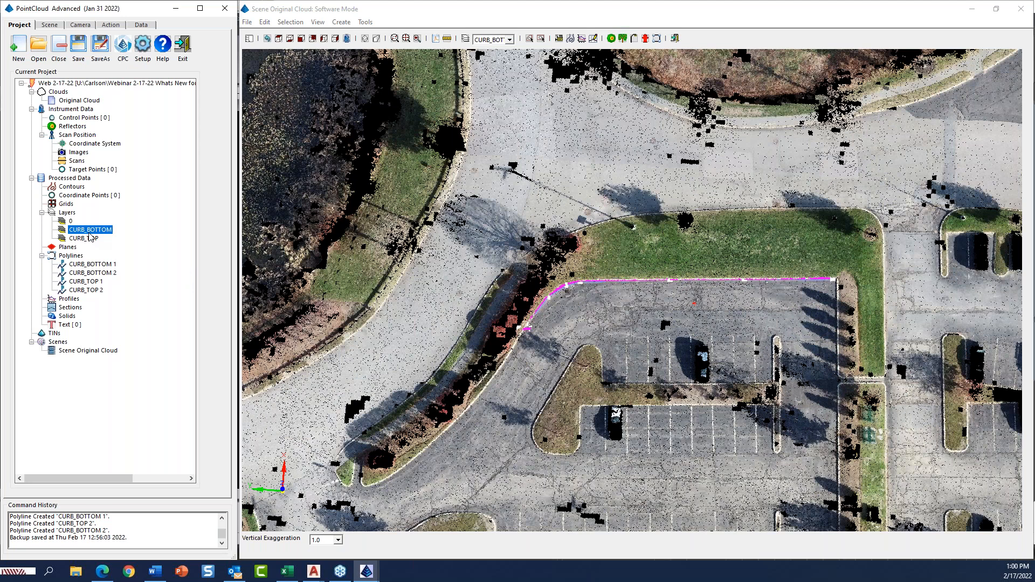
{"action": "left_click", "coordinate": [82, 239]}
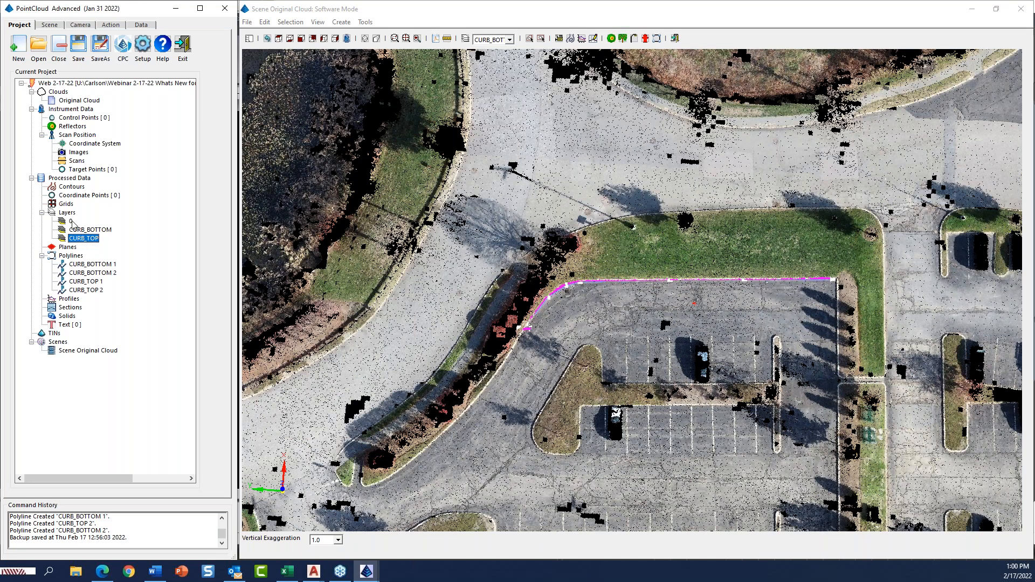
{"action": "right_click", "coordinate": [68, 215]}
{"action": "left_click", "coordinate": [170, 257]}
{"action": "left_click", "coordinate": [91, 265]}
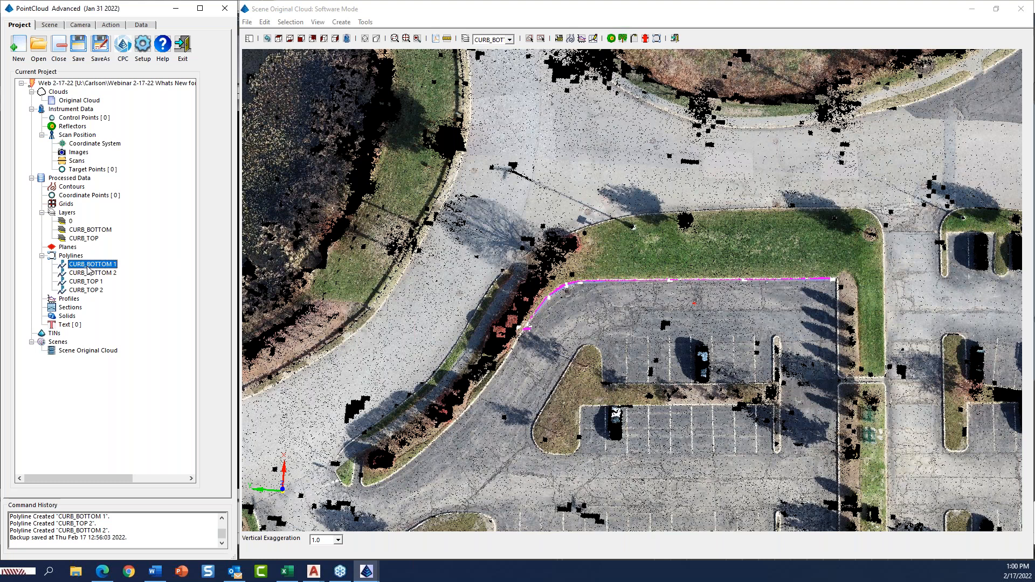
- Draw all four curb polylines to CAD, re-inserting existing ones, thawing frozen layers and skipping Field to Finish autogenerated polylines
{"action": "right_click", "coordinate": [77, 257]}
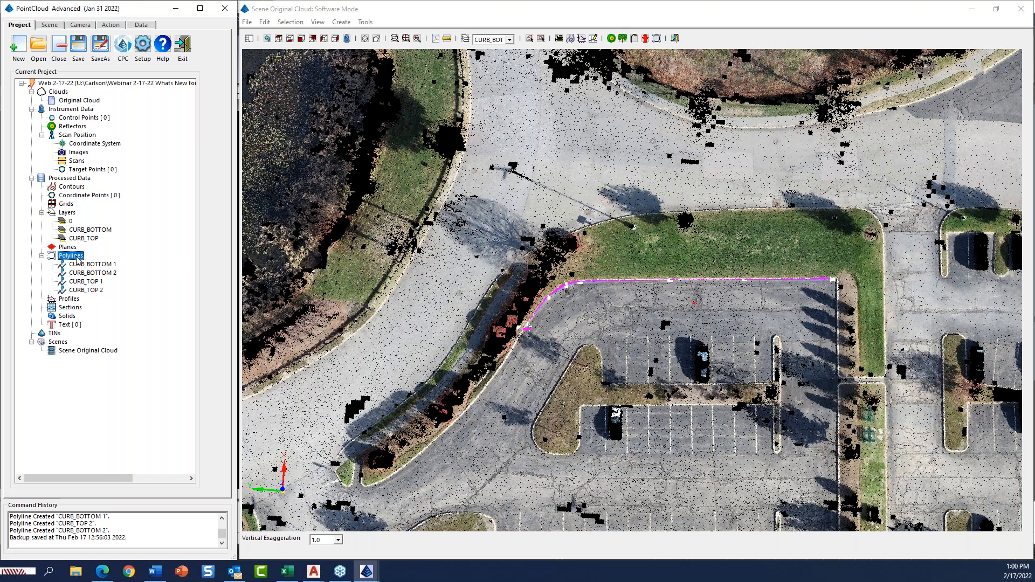
{"action": "left_click", "coordinate": [103, 315]}
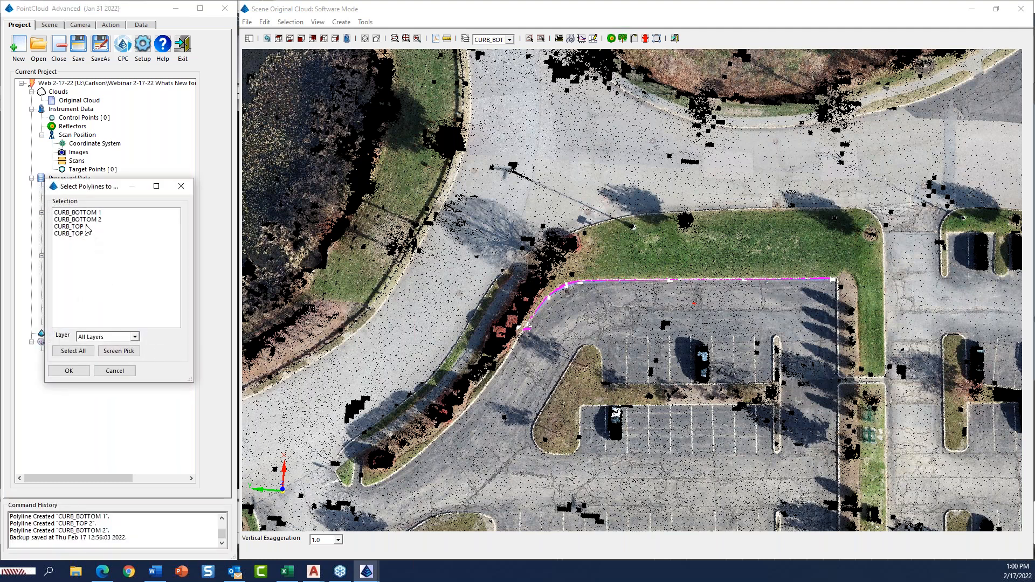
{"action": "left_click", "coordinate": [86, 350]}
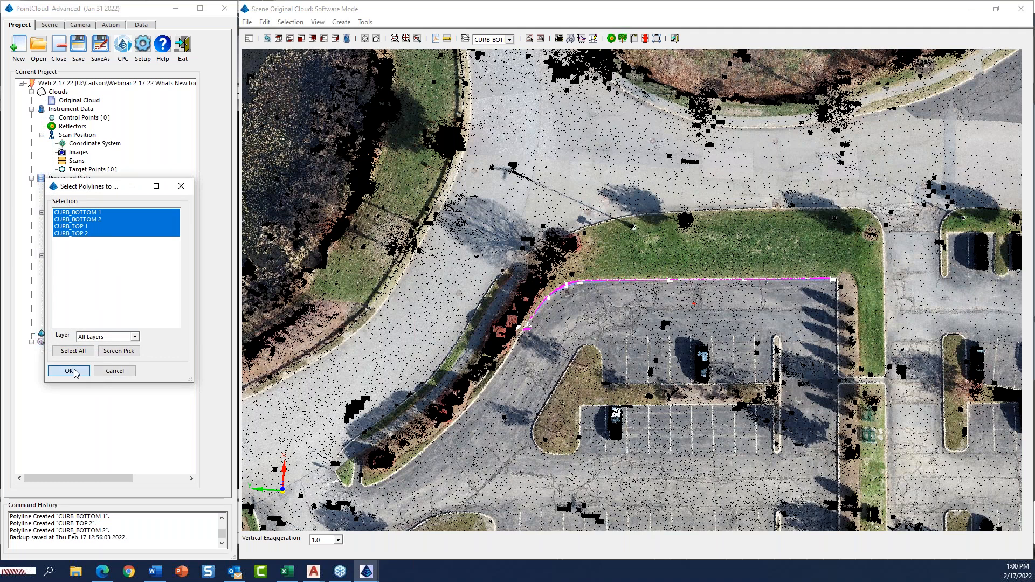
{"action": "left_click", "coordinate": [69, 371]}
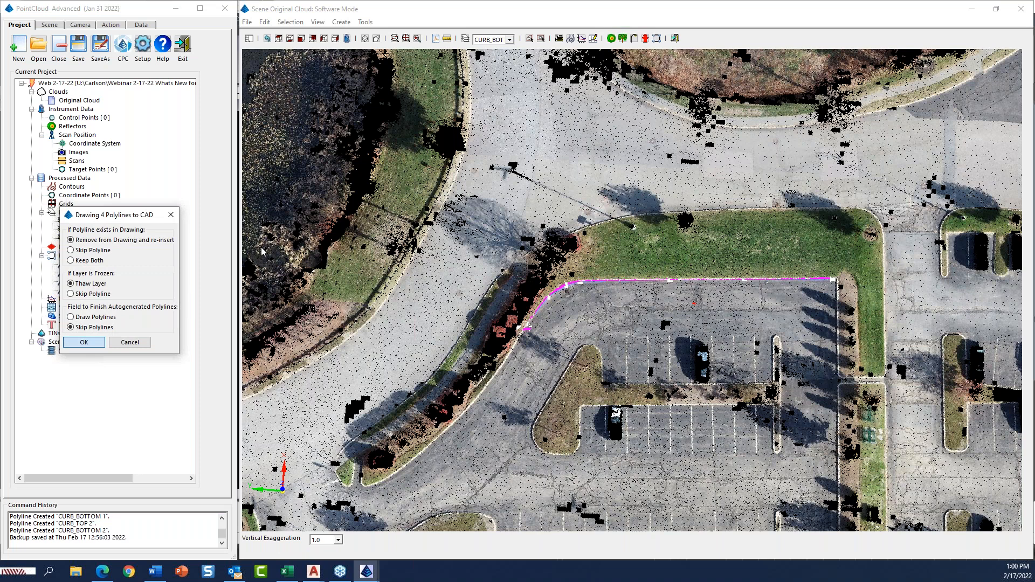
{"action": "left_click", "coordinate": [87, 293]}
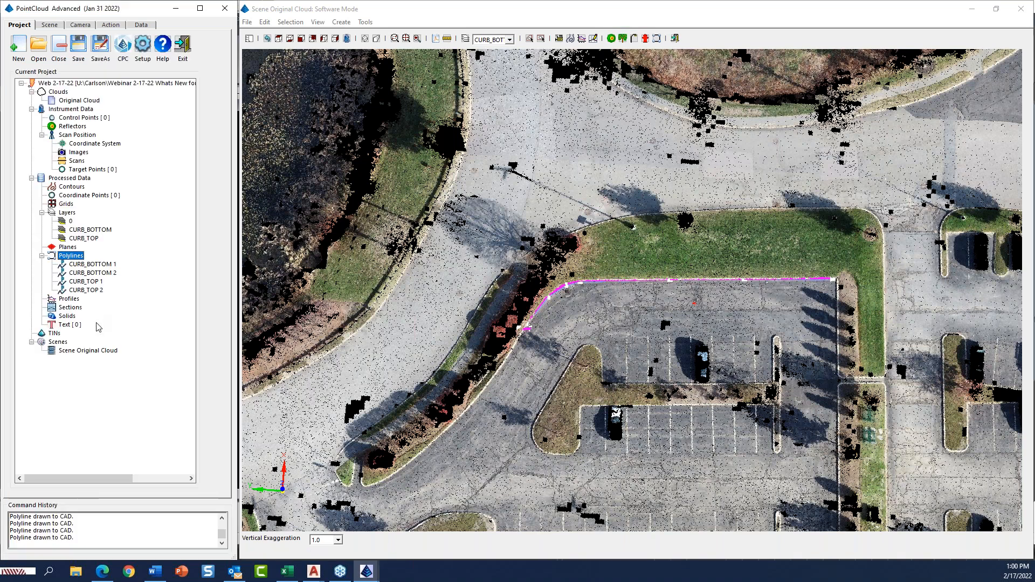
- Return to the CAD drawing and delete the short stray segments crossing the curb near the catch basin at the curve
{"action": "left_click", "coordinate": [975, 9]}
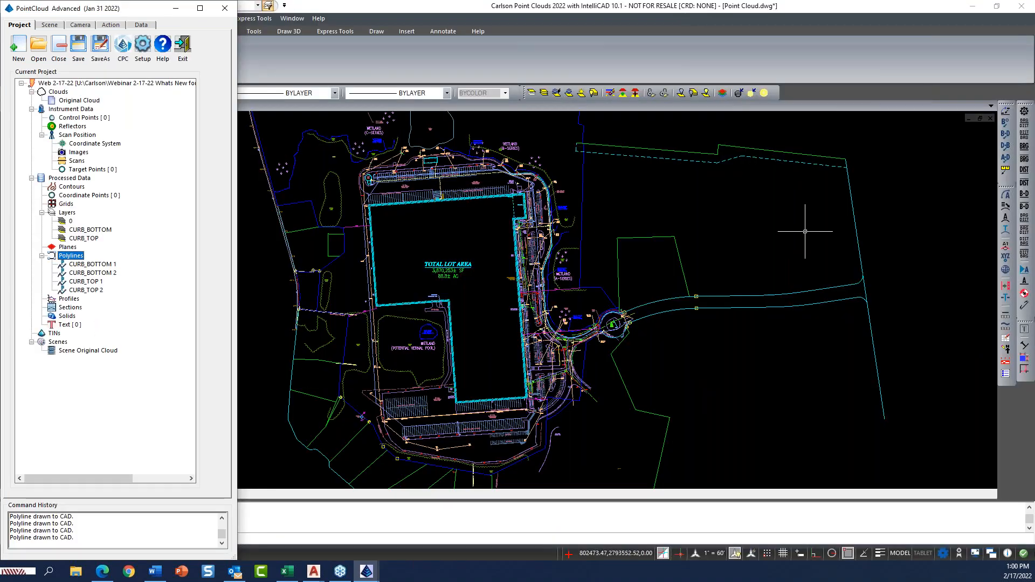
{"action": "scroll", "coordinate": [550, 388], "scroll_direction": "up", "scroll_amount": 5}
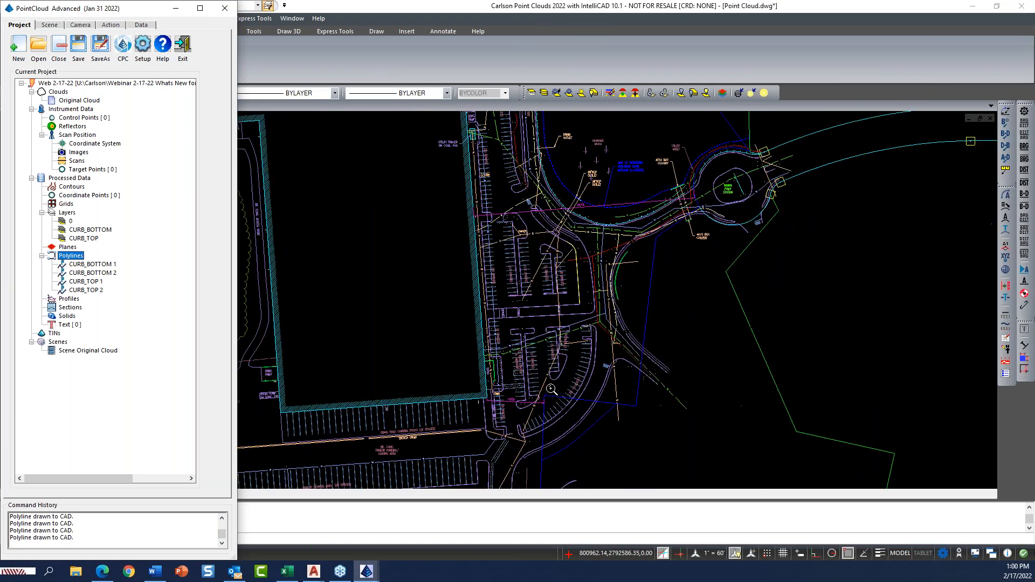
{"action": "scroll", "coordinate": [570, 244], "scroll_direction": "up", "scroll_amount": 6}
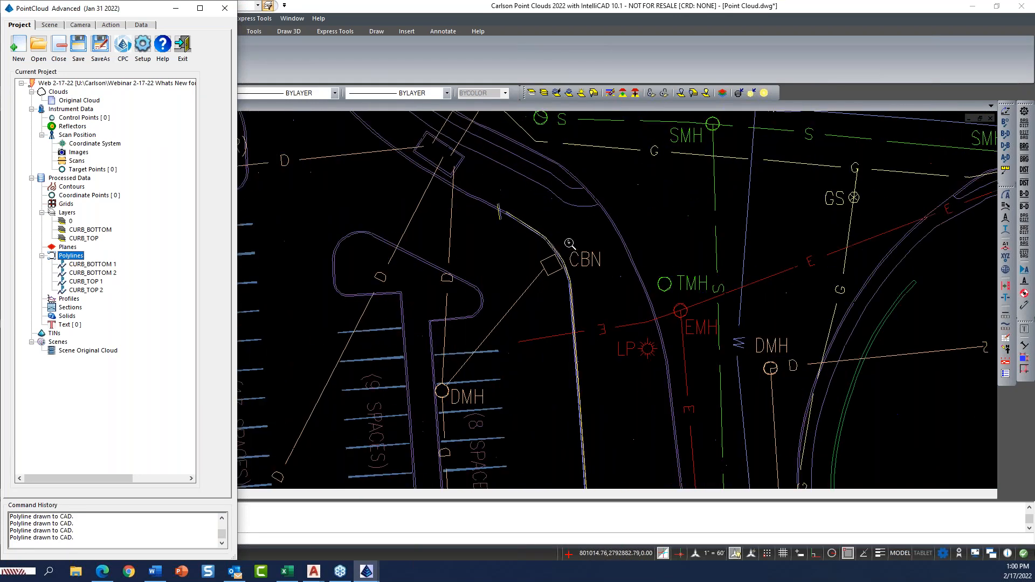
{"action": "scroll", "coordinate": [544, 238], "scroll_direction": "up", "scroll_amount": 3}
{"action": "scroll", "coordinate": [498, 239], "scroll_direction": "up", "scroll_amount": 1}
{"action": "middle_click_drag", "start_coordinate": [499, 257], "coordinate": [550, 369]}
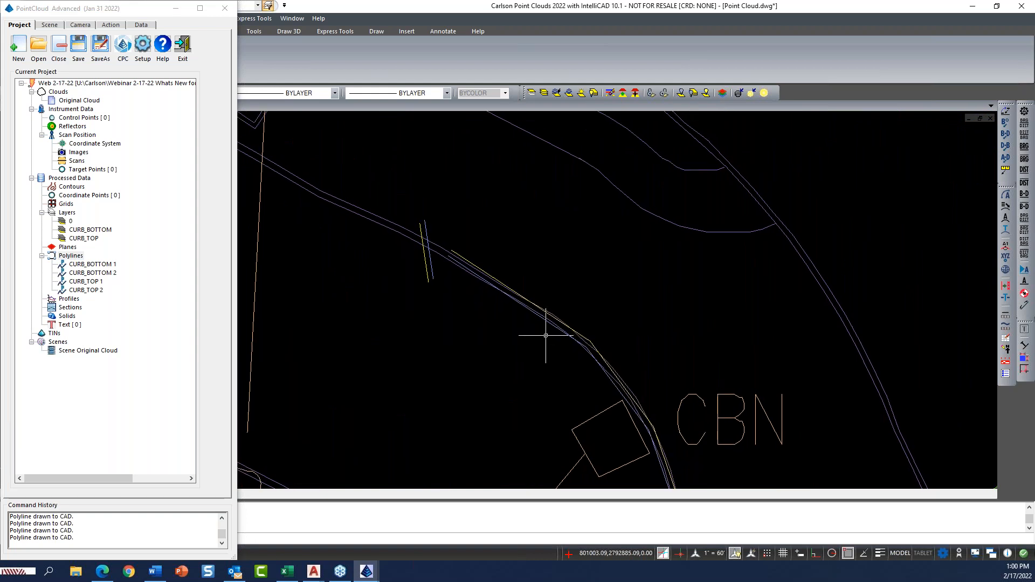
{"action": "scroll", "coordinate": [571, 298], "scroll_direction": "down", "scroll_amount": 5}
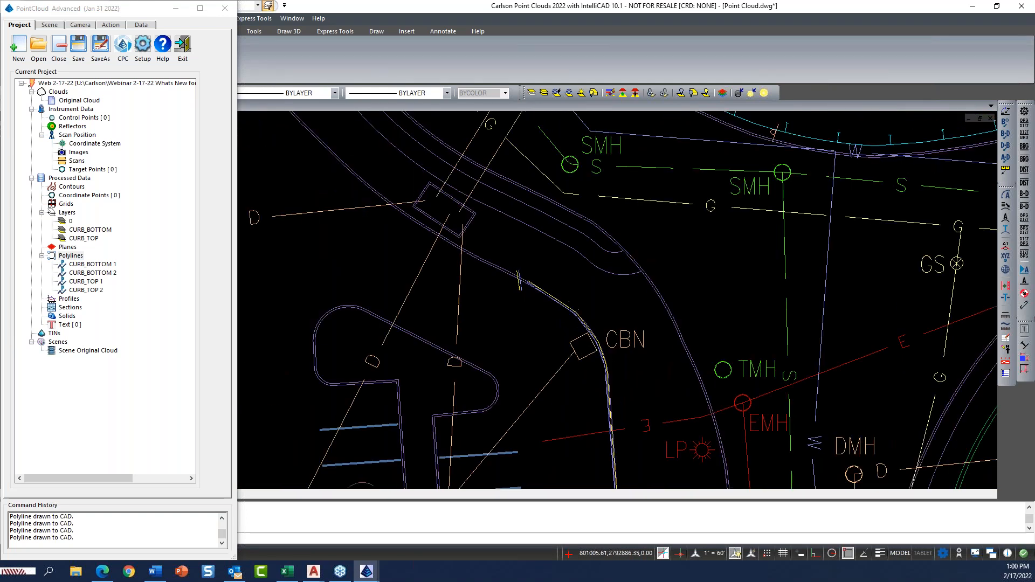
{"action": "scroll", "coordinate": [517, 282], "scroll_direction": "up", "scroll_amount": 3}
{"action": "left_click", "coordinate": [517, 286]}
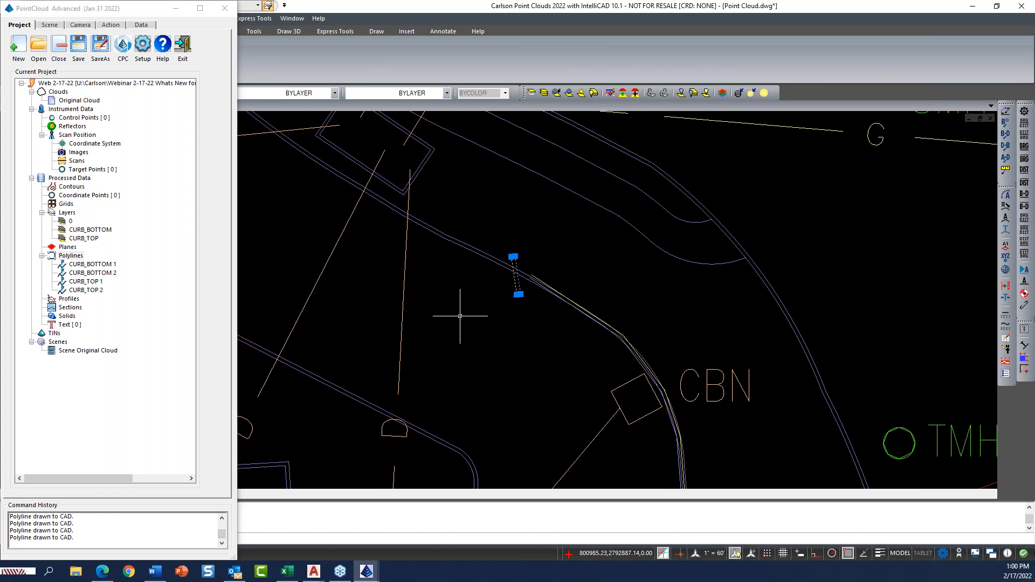
{"action": "key", "text": "Delete"}
- Select the CURB_TOP 3D polyline along the straight curb and compare it with the E-TRV linework and the whole site
{"action": "scroll", "coordinate": [499, 284], "scroll_direction": "down", "scroll_amount": 5}
{"action": "middle_click_drag", "start_coordinate": [528, 384], "coordinate": [546, 226]}
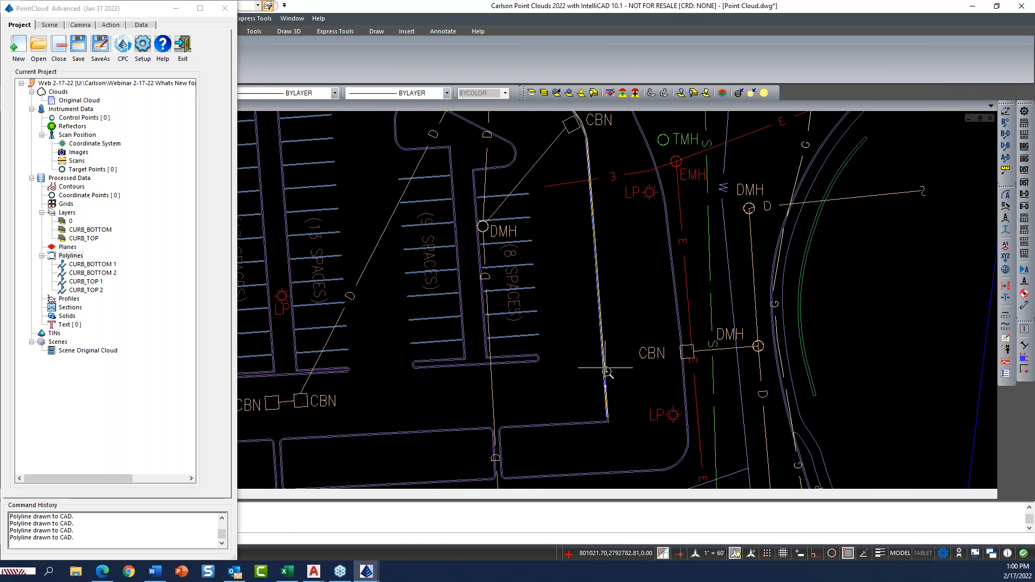
{"action": "scroll", "coordinate": [604, 372], "scroll_direction": "up", "scroll_amount": 2}
{"action": "left_click", "coordinate": [603, 364]}
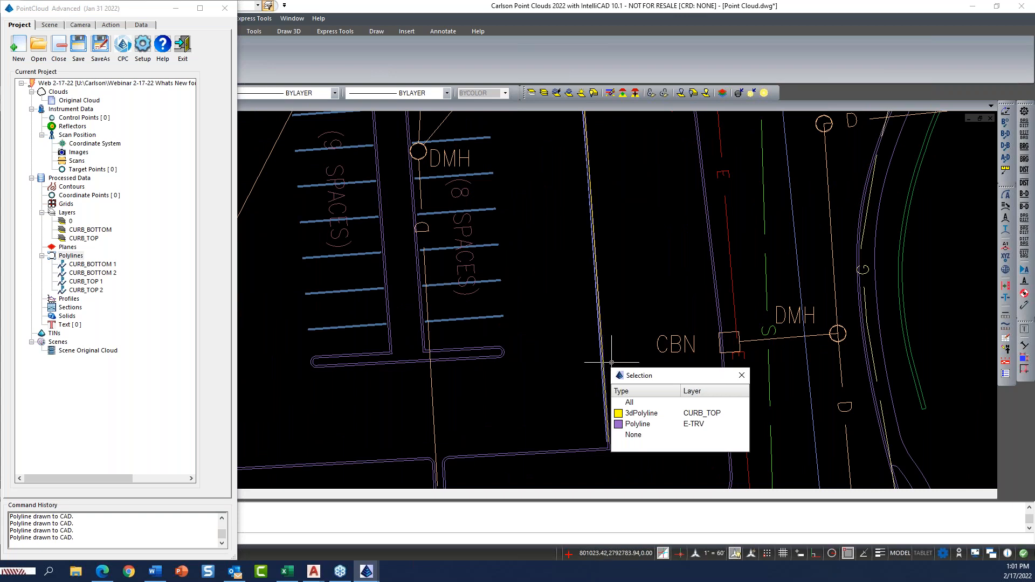
{"action": "left_click", "coordinate": [633, 412]}
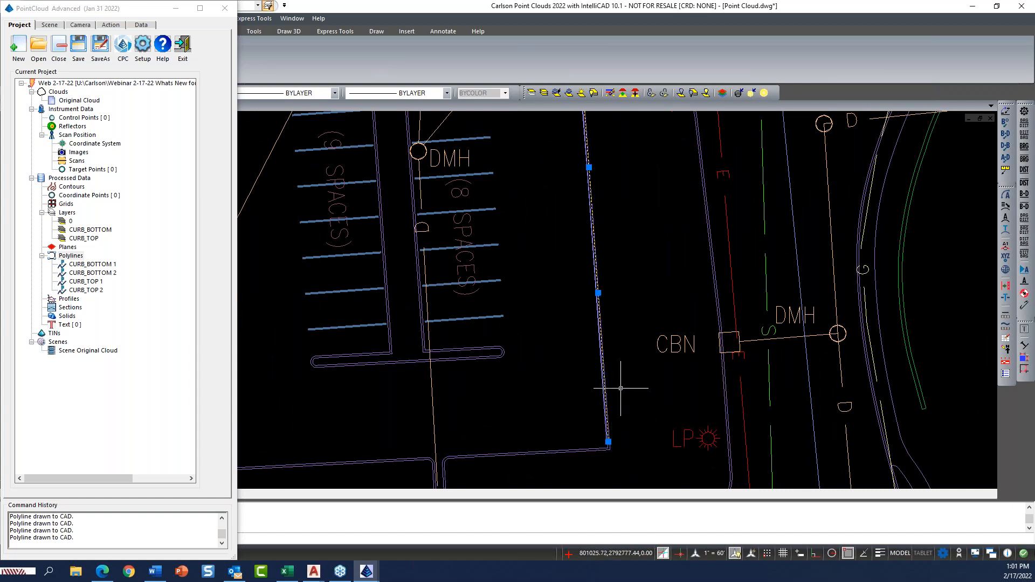
{"action": "scroll", "coordinate": [553, 302], "scroll_direction": "down", "scroll_amount": 5}
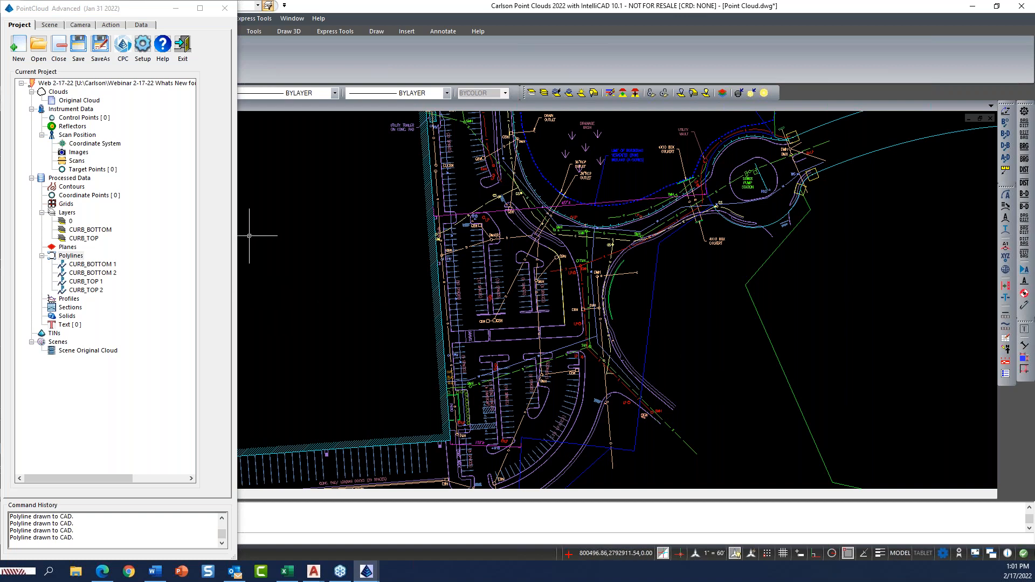
{"action": "scroll", "coordinate": [550, 359], "scroll_direction": "down", "scroll_amount": 4}
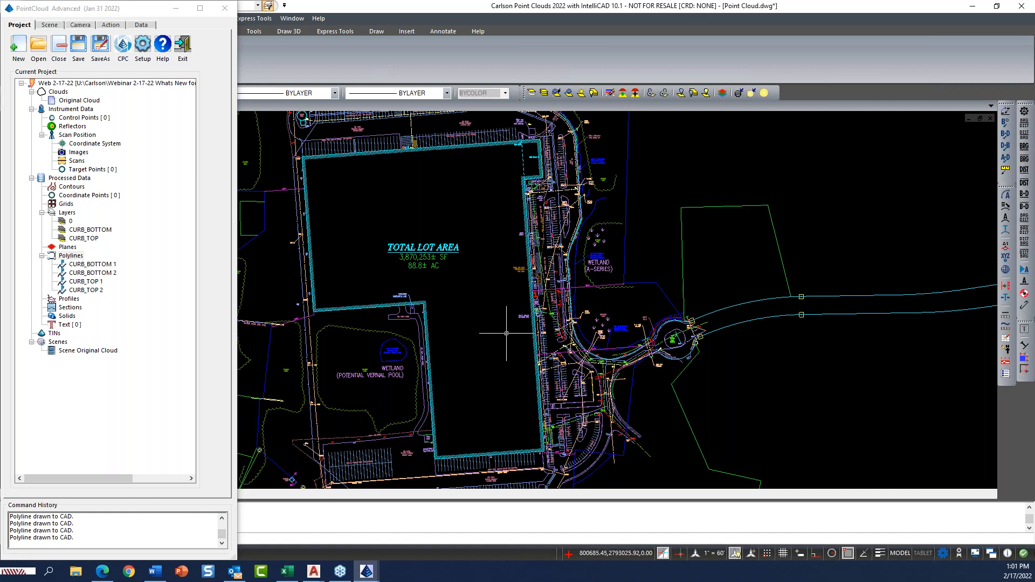
{"action": "scroll", "coordinate": [506, 333], "scroll_direction": "down", "scroll_amount": 5}
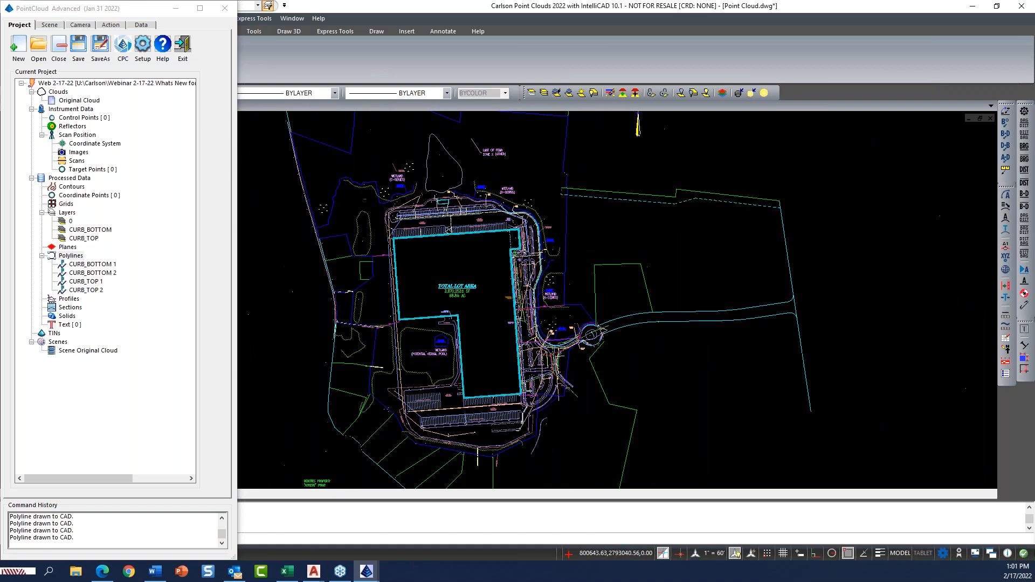
{"action": "middle_click_drag", "start_coordinate": [506, 333], "coordinate": [579, 339]}
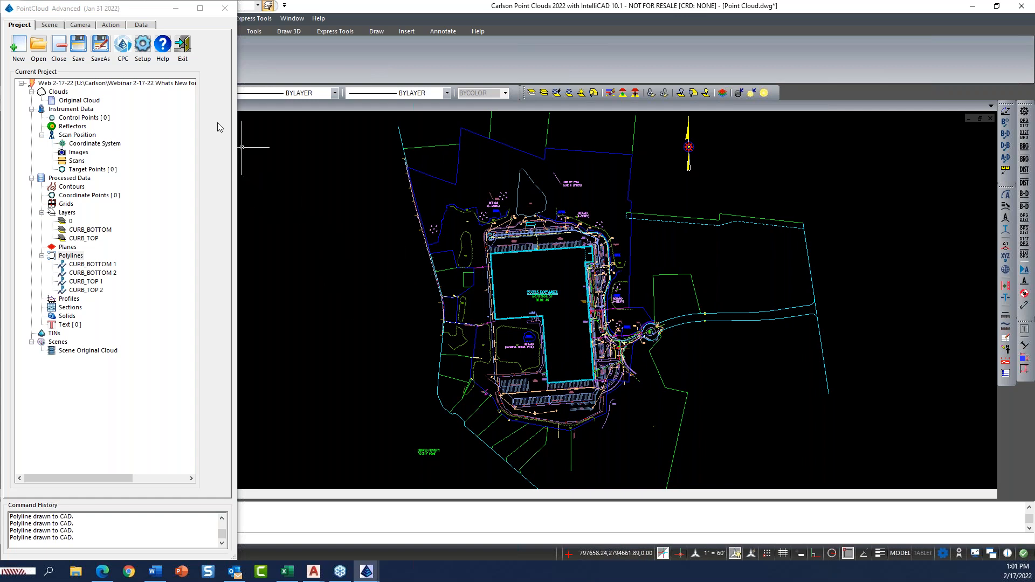
- Save the point cloud project and switch to the Drone Mission Planning drawing in Carlson 2022 with AutoCAD
{"action": "left_click", "coordinate": [79, 48]}
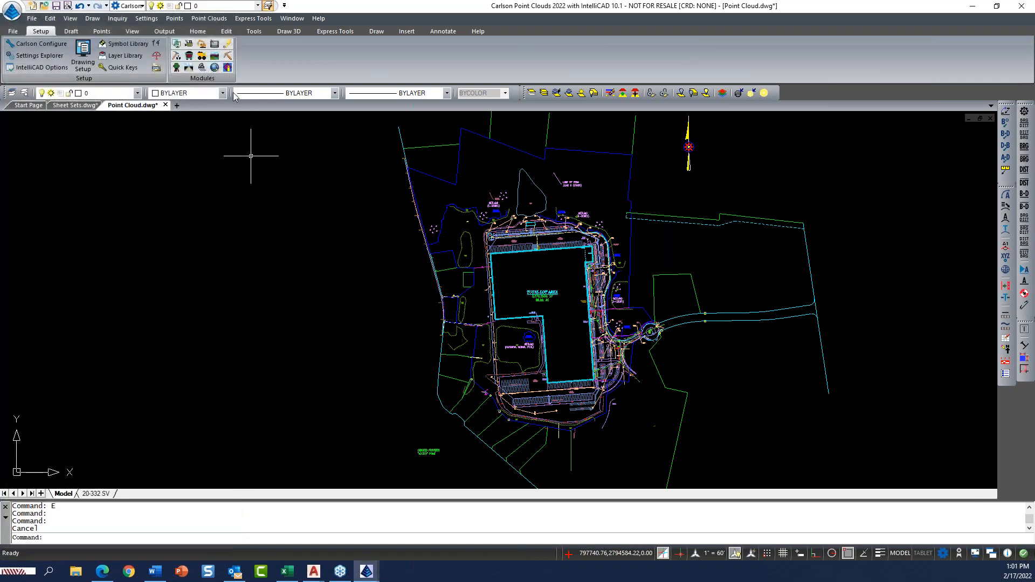
{"action": "left_click", "coordinate": [313, 571]}
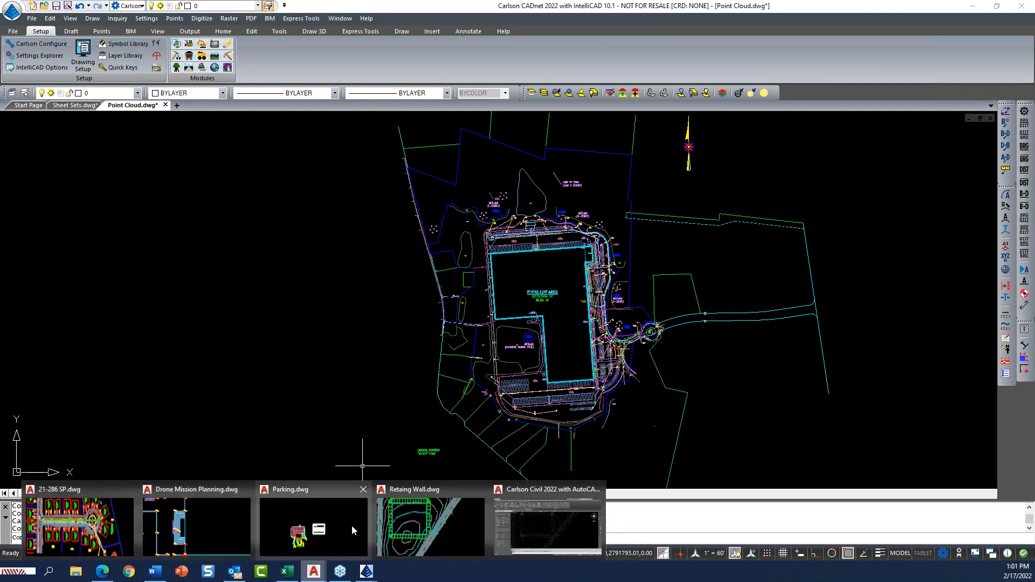
{"action": "left_click", "coordinate": [508, 527]}
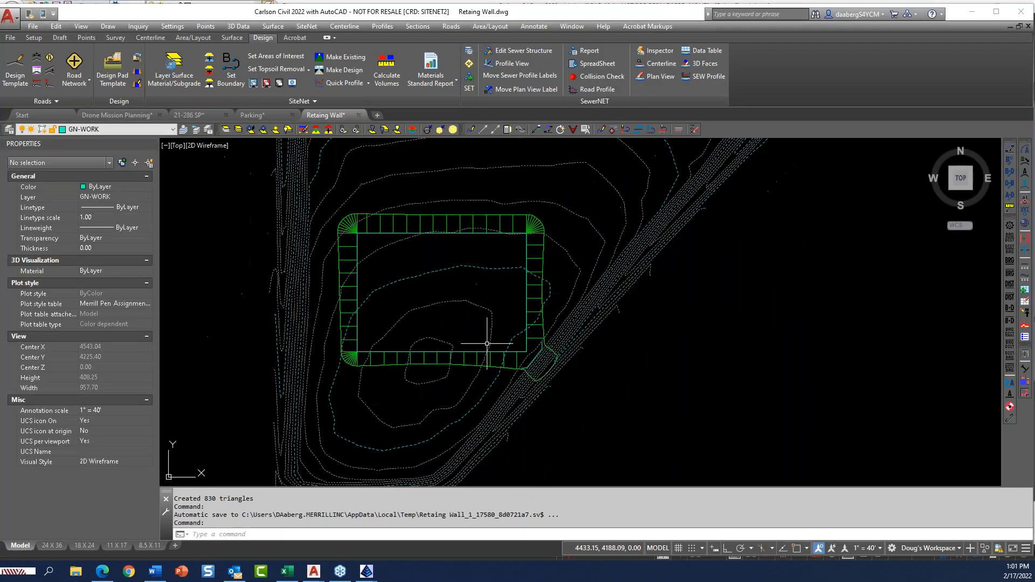
{"action": "scroll", "coordinate": [487, 343], "scroll_direction": "down", "scroll_amount": 2}
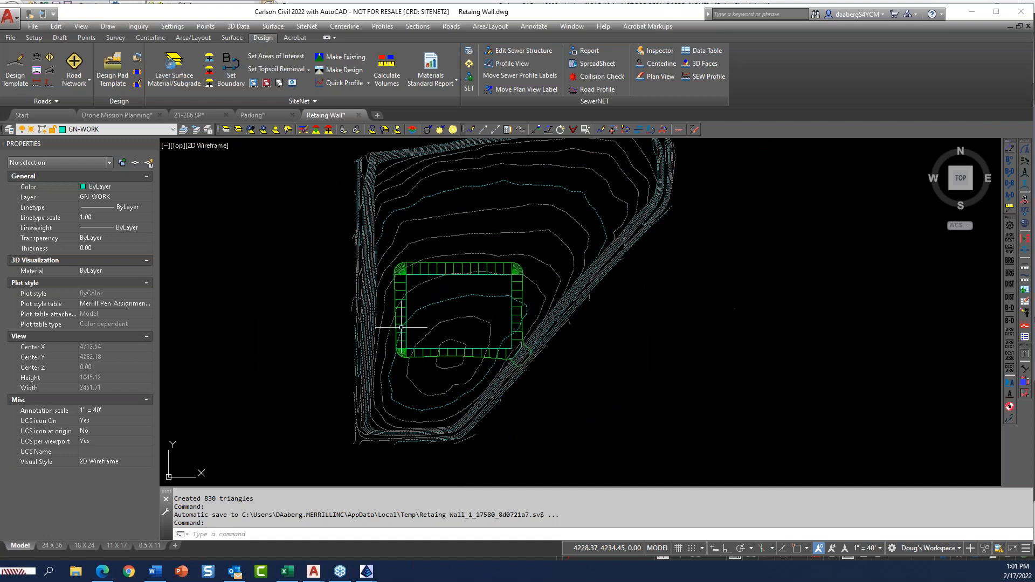
{"action": "left_click", "coordinate": [128, 116]}
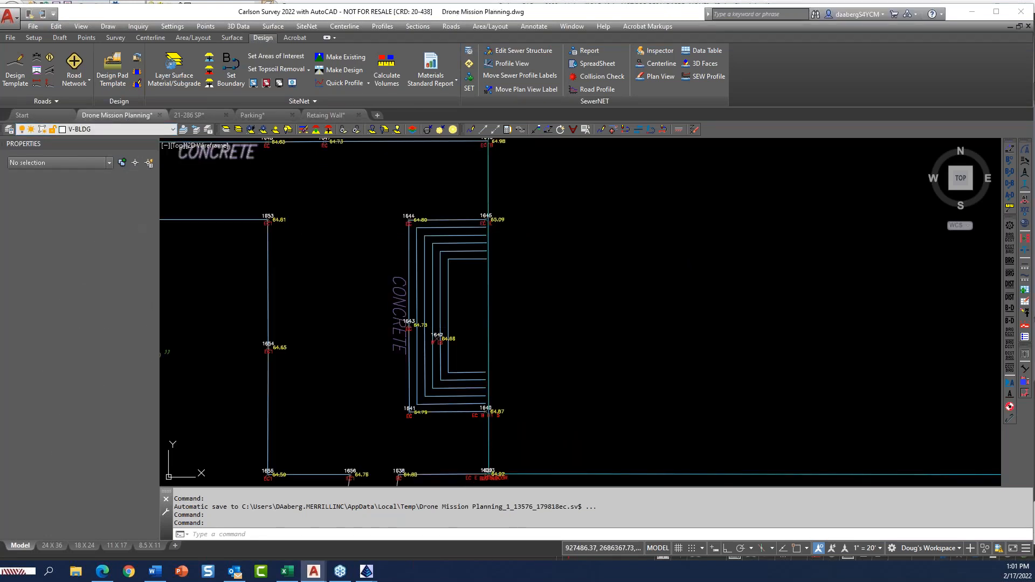
- Inspect the point properties of the surveyed paint point at the end of the first parking stripe, without changing them
{"action": "scroll", "coordinate": [492, 332], "scroll_direction": "down", "scroll_amount": 6}
{"action": "middle_click_drag", "start_coordinate": [460, 319], "coordinate": [464, 331]}
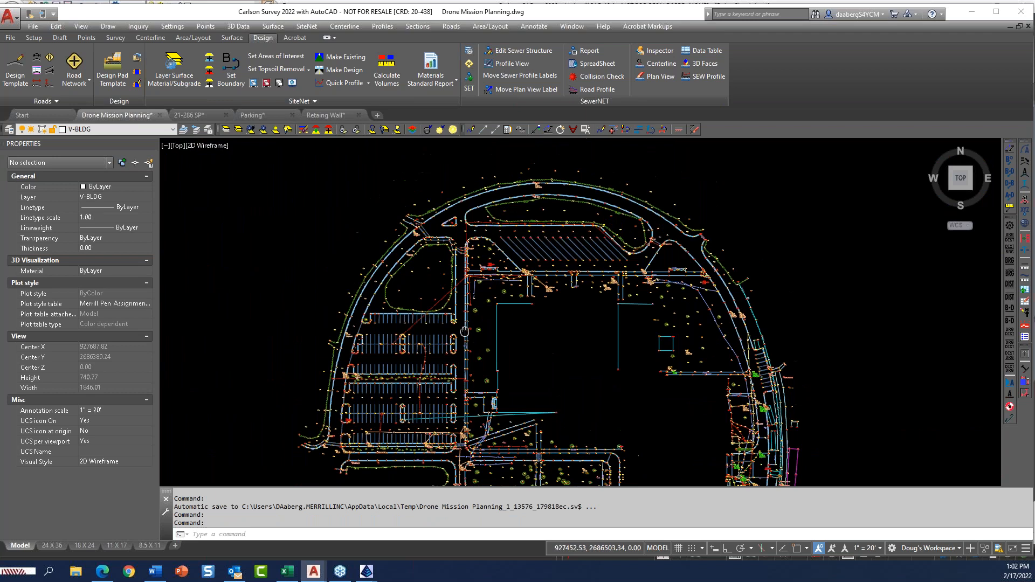
{"action": "scroll", "coordinate": [372, 334], "scroll_direction": "up", "scroll_amount": 10}
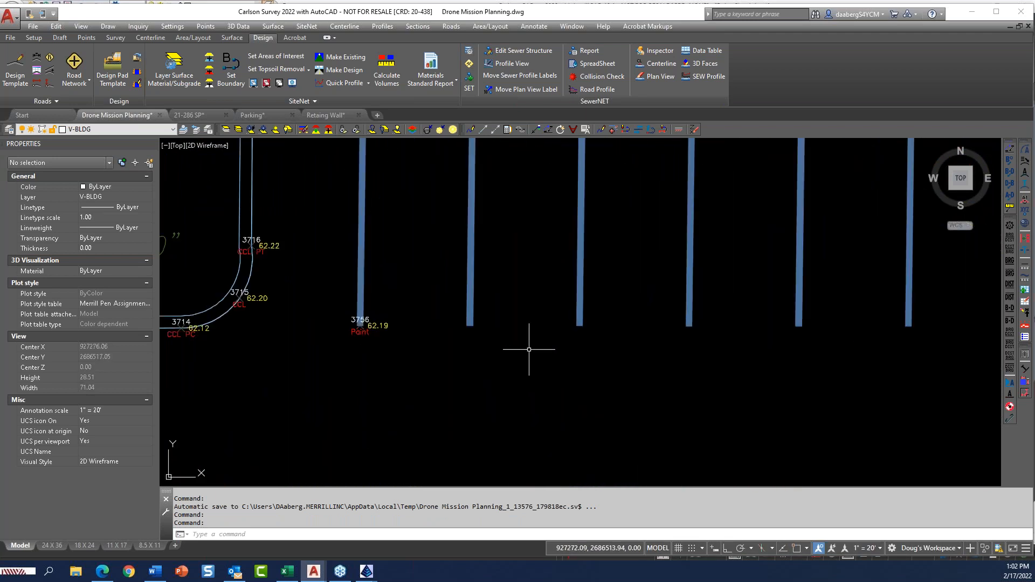
{"action": "scroll", "coordinate": [512, 344], "scroll_direction": "down", "scroll_amount": 4}
{"action": "middle_click_drag", "start_coordinate": [432, 349], "coordinate": [362, 349]}
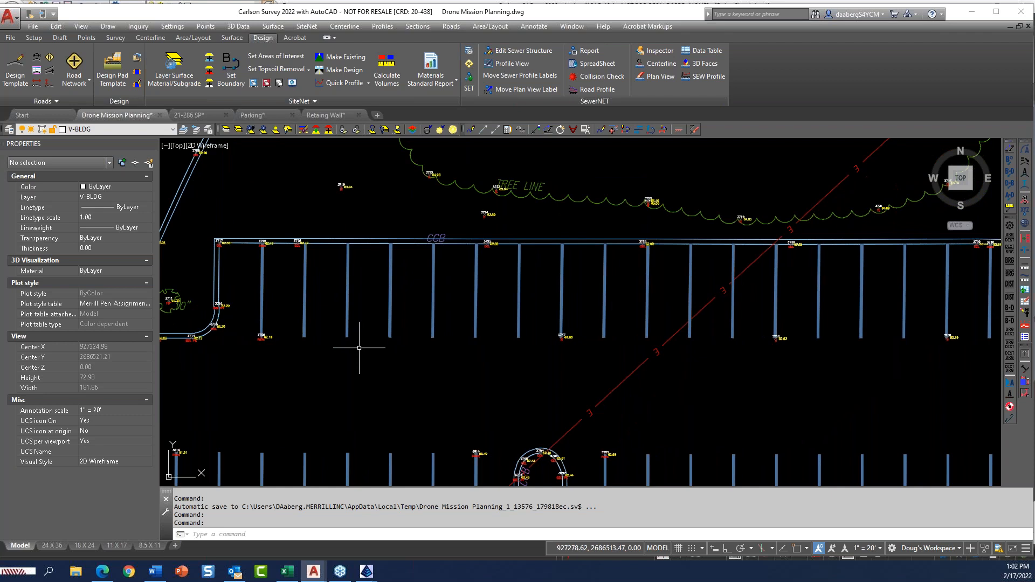
{"action": "scroll", "coordinate": [237, 350], "scroll_direction": "up", "scroll_amount": 3}
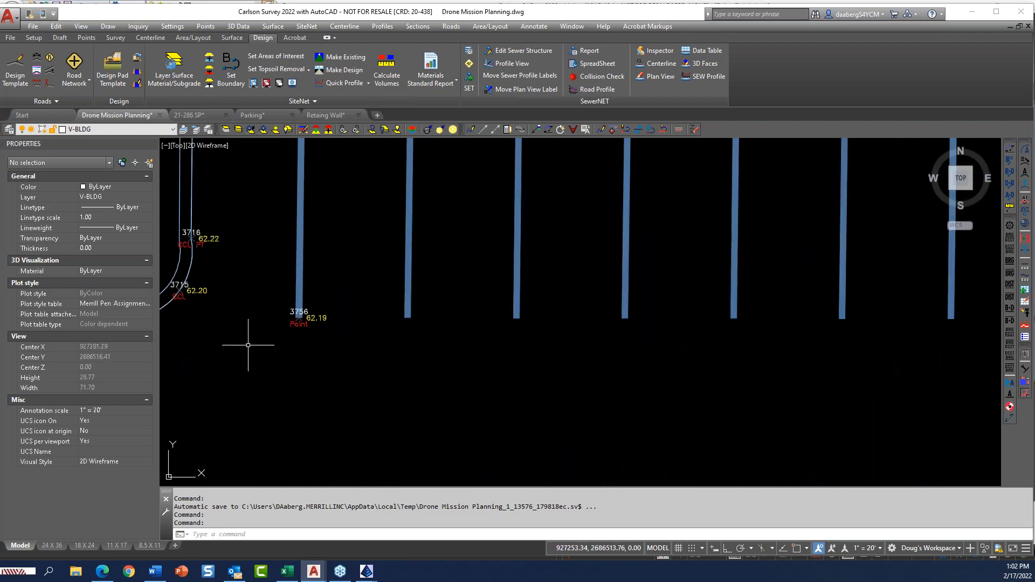
{"action": "left_click", "coordinate": [298, 318]}
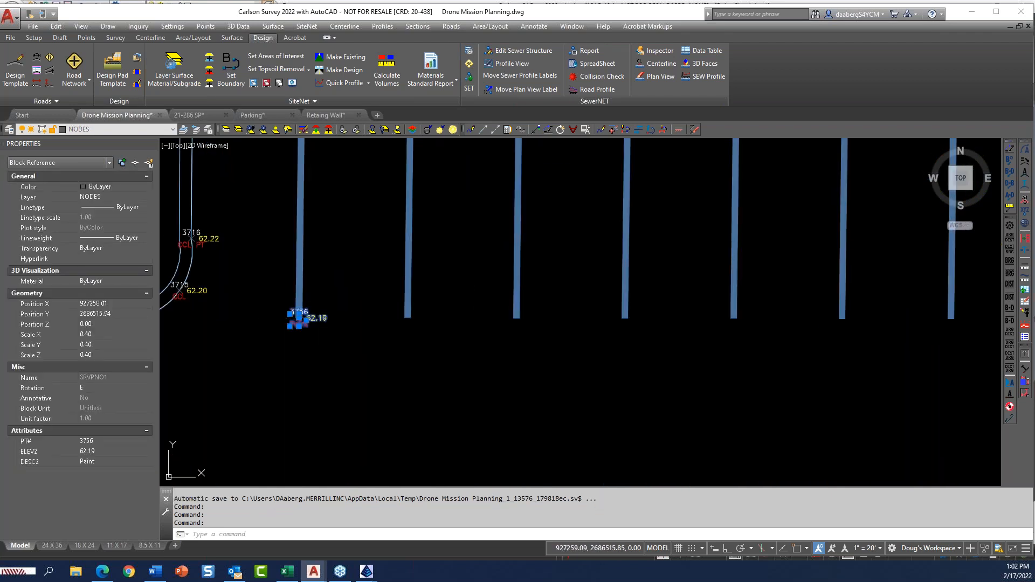
{"action": "double_click", "coordinate": [298, 318]}
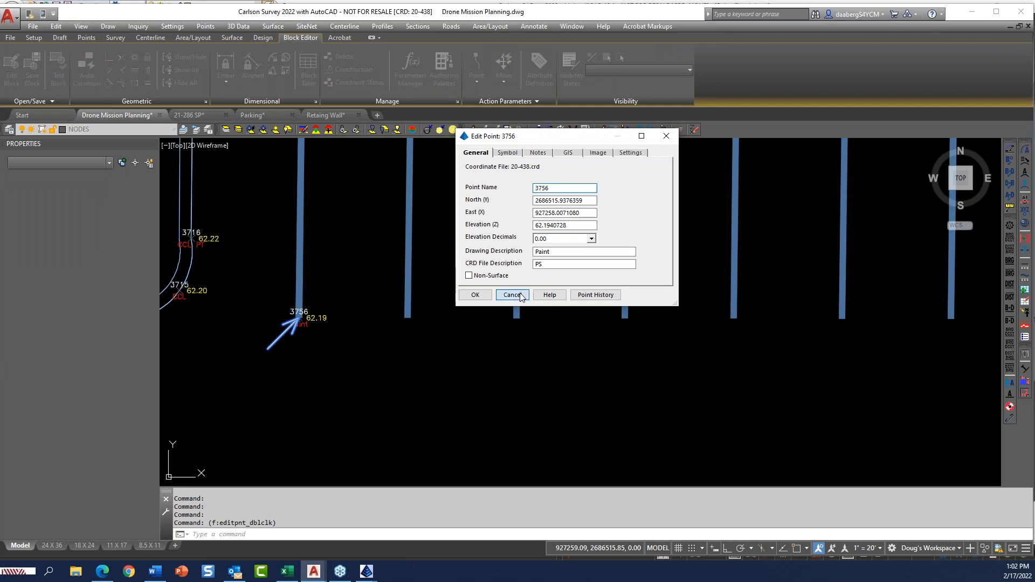
{"action": "left_click", "coordinate": [511, 295]}
- Examine the surveyed points and stripes along the parking row beside the tree line
{"action": "scroll", "coordinate": [405, 348], "scroll_direction": "down", "scroll_amount": 3}
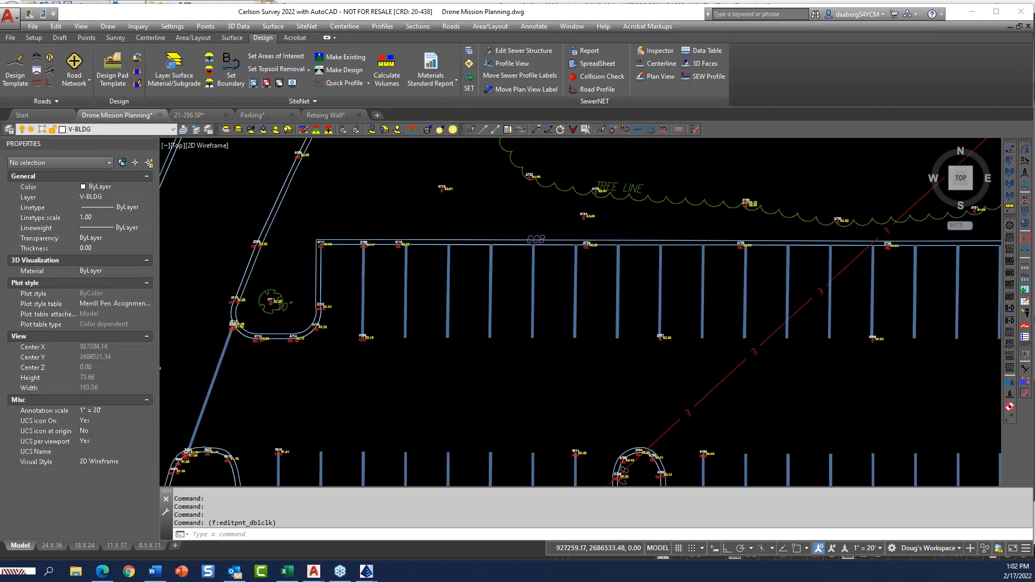
{"action": "scroll", "coordinate": [358, 249], "scroll_direction": "up", "scroll_amount": 4}
{"action": "middle_click_drag", "start_coordinate": [412, 397], "coordinate": [411, 347]}
{"action": "scroll", "coordinate": [420, 353], "scroll_direction": "down", "scroll_amount": 3}
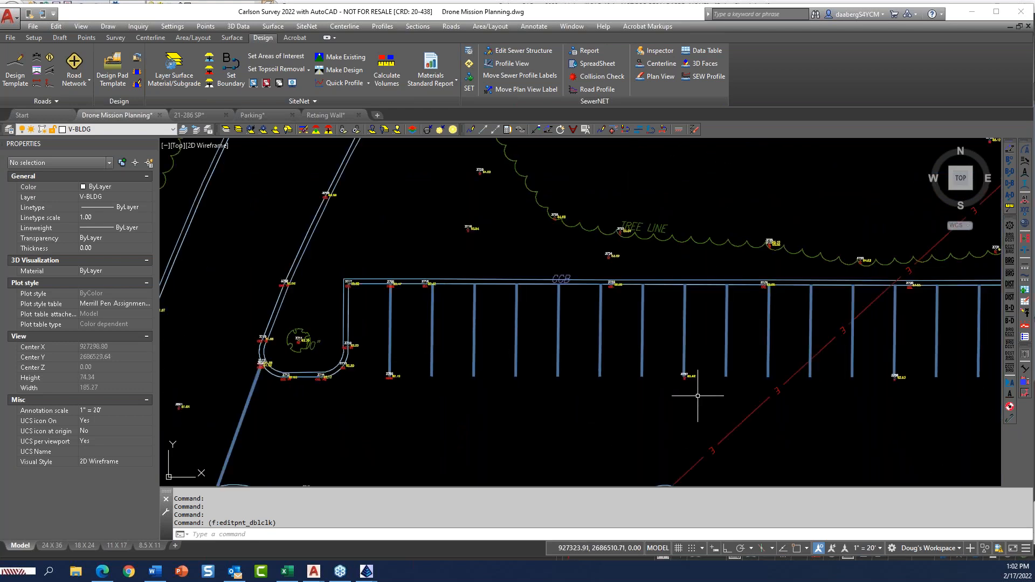
- Examine the surveyed points and stripes toward the east end of the parking row, up to the curb island
{"action": "scroll", "coordinate": [698, 396], "scroll_direction": "up", "scroll_amount": 4}
{"action": "scroll", "coordinate": [708, 392], "scroll_direction": "down", "scroll_amount": 4}
{"action": "middle_click_drag", "start_coordinate": [754, 392], "coordinate": [421, 352]}
{"action": "scroll", "coordinate": [734, 360], "scroll_direction": "up", "scroll_amount": 5}
{"action": "scroll", "coordinate": [752, 351], "scroll_direction": "down", "scroll_amount": 5}
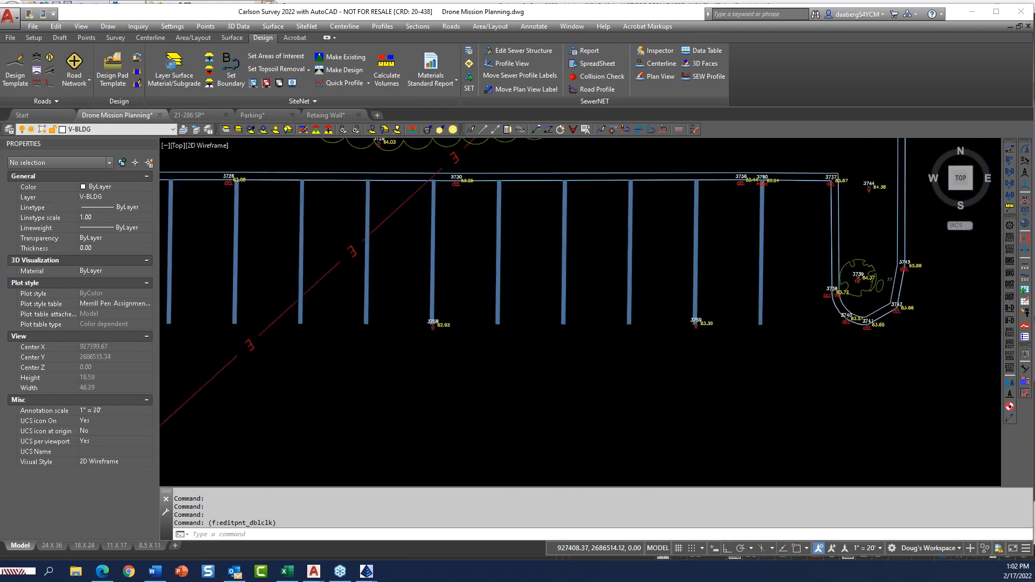
{"action": "middle_click_drag", "start_coordinate": [734, 353], "coordinate": [764, 258]}
{"action": "middle_click_drag", "start_coordinate": [581, 362], "coordinate": [873, 321]}
{"action": "scroll", "coordinate": [315, 271], "scroll_direction": "up", "scroll_amount": 2}
{"action": "scroll", "coordinate": [344, 281], "scroll_direction": "down", "scroll_amount": 12}
{"action": "mouse_move", "coordinate": [804, 315]}
{"action": "middle_mouse_down"}
{"action": "mouse_move", "coordinate": [579, 315]}
{"action": "mouse_move", "coordinate": [468, 330]}
{"action": "middle_mouse_up"}
{"action": "scroll", "coordinate": [600, 307], "scroll_direction": "up", "scroll_amount": 8}
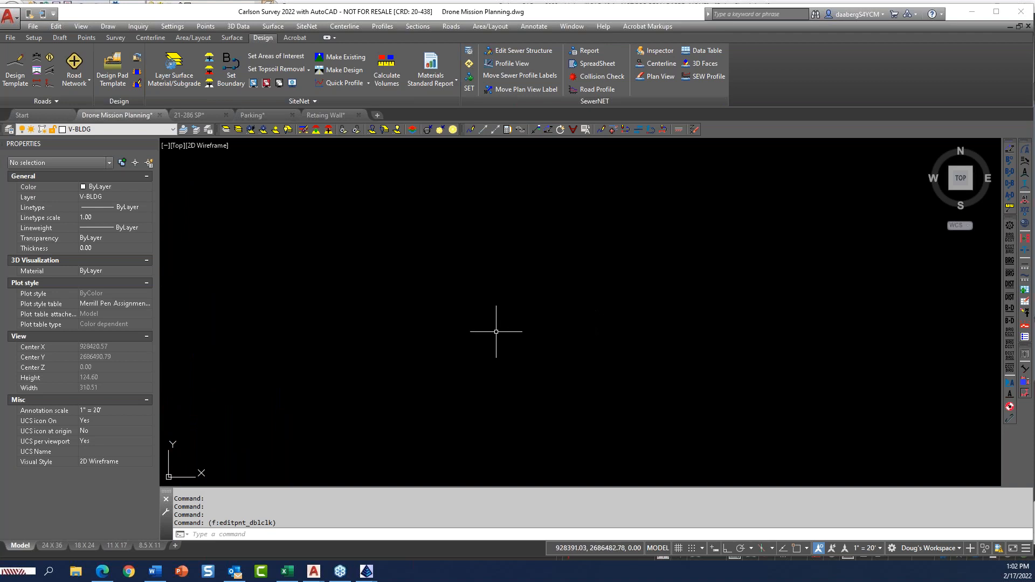
- Look up the PARKING linework special code in the Field to Finish code table settings for MER.fld
{"action": "left_click", "coordinate": [115, 38]}
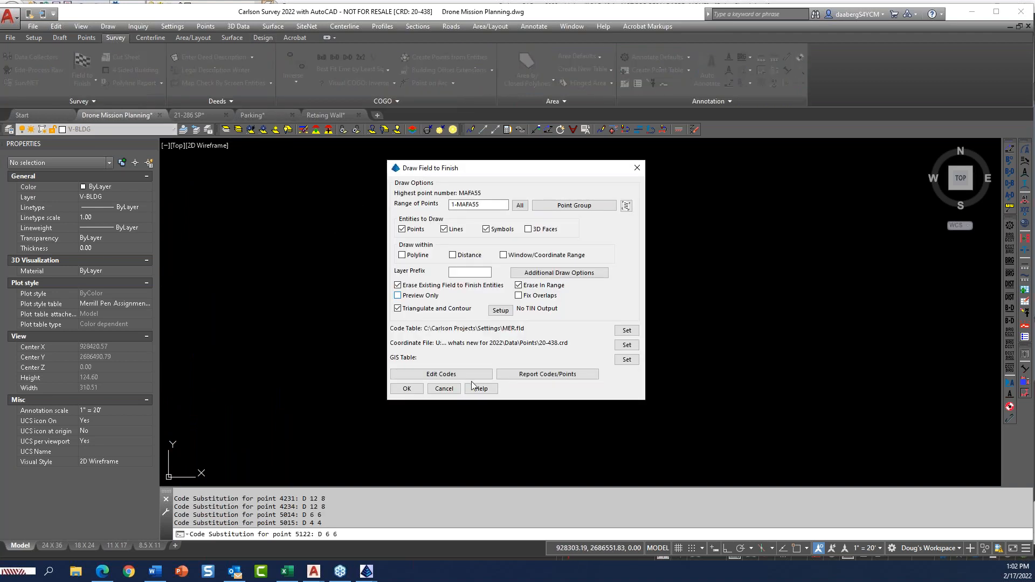
{"action": "left_click", "coordinate": [468, 379]}
{"action": "left_click", "coordinate": [371, 347]}
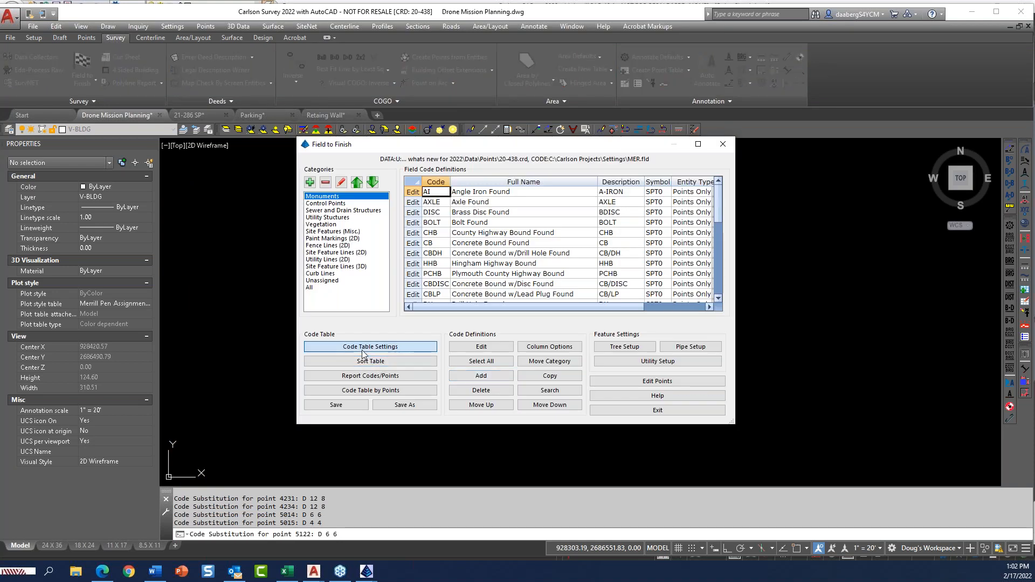
{"action": "left_click", "coordinate": [388, 397]}
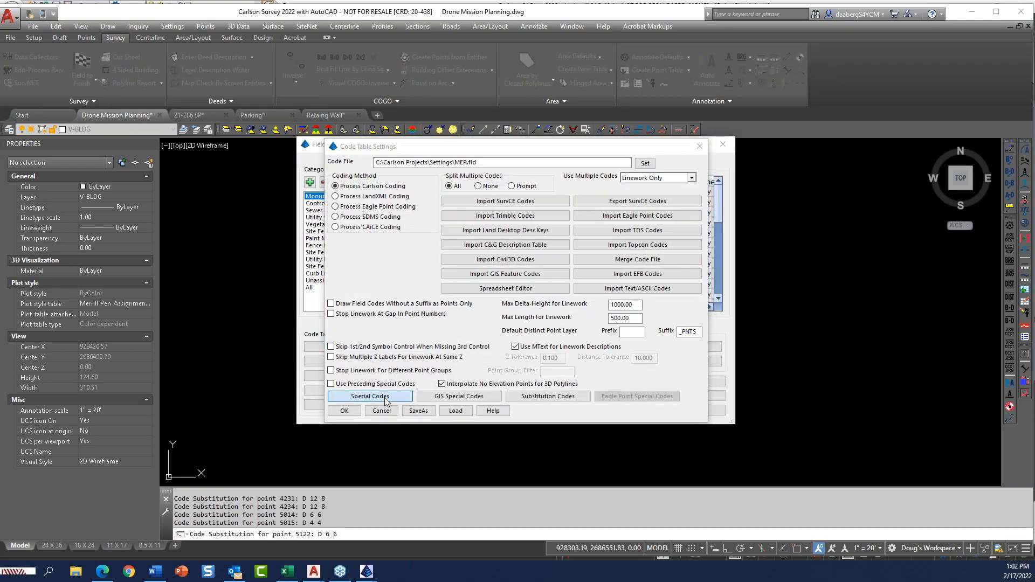
{"action": "left_click", "coordinate": [768, 333]}
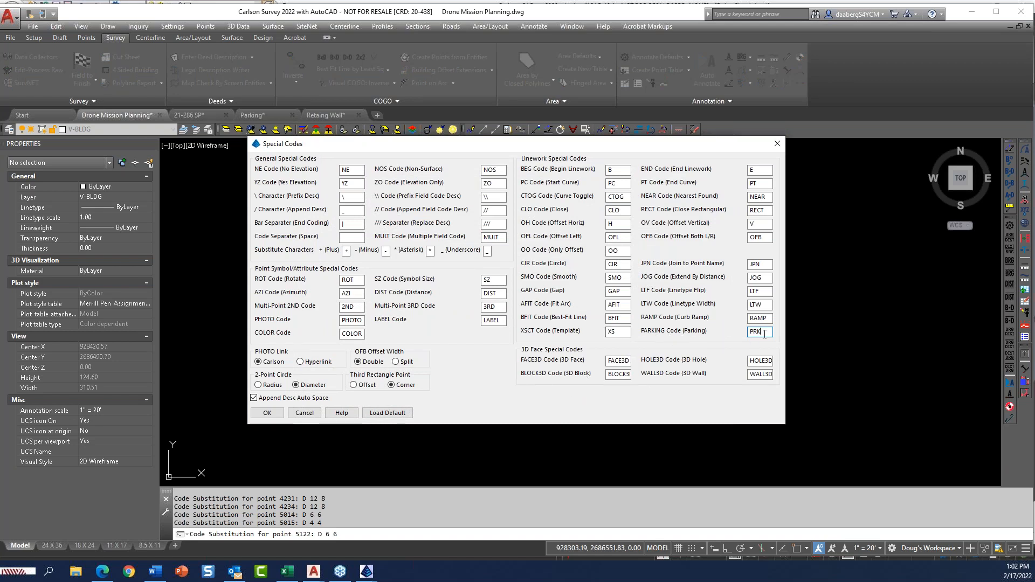
{"action": "left_click", "coordinate": [311, 414]}
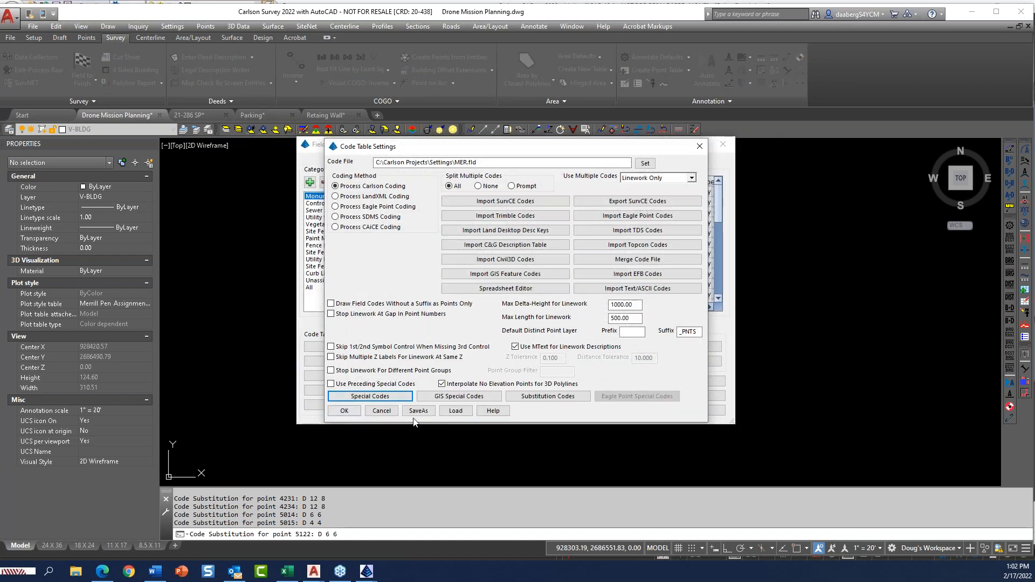
{"action": "left_click", "coordinate": [387, 414]}
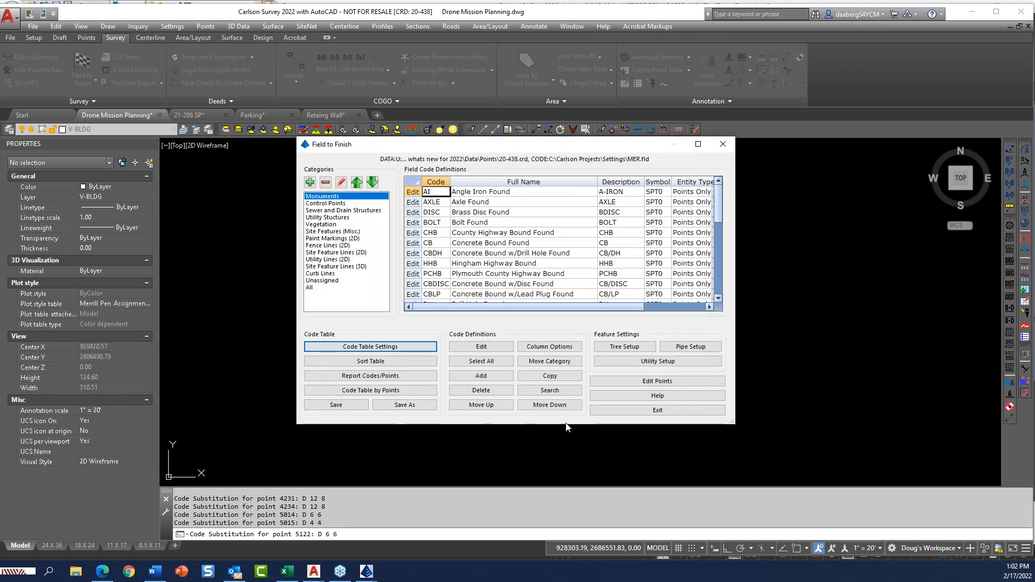
{"action": "left_click", "coordinate": [630, 411]}
{"action": "left_click", "coordinate": [439, 389]}
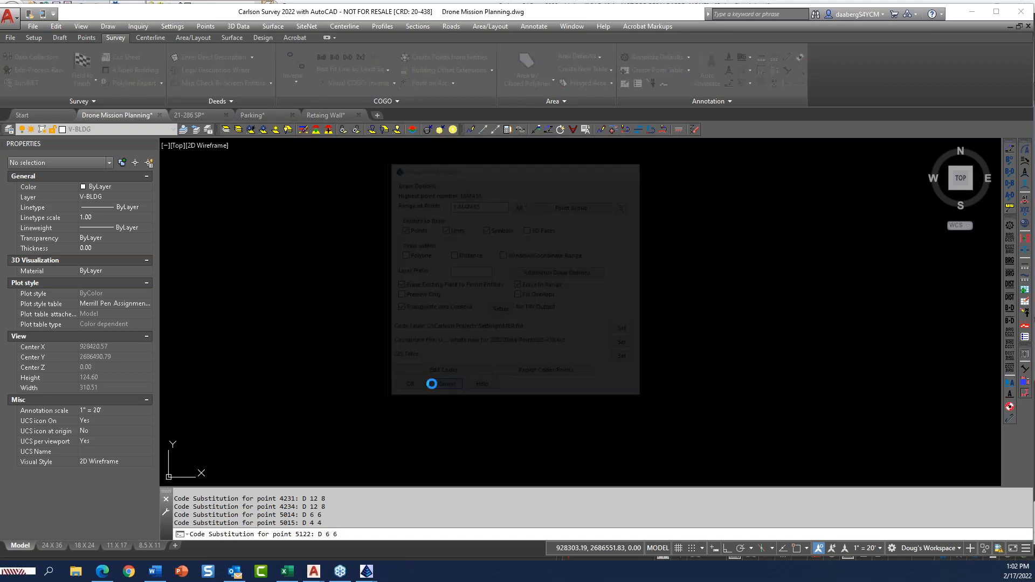
- Place a screen-picked point in the empty area east of the site at elevation 0.00, described as PS PRK 8
{"action": "left_click", "coordinate": [86, 37]}
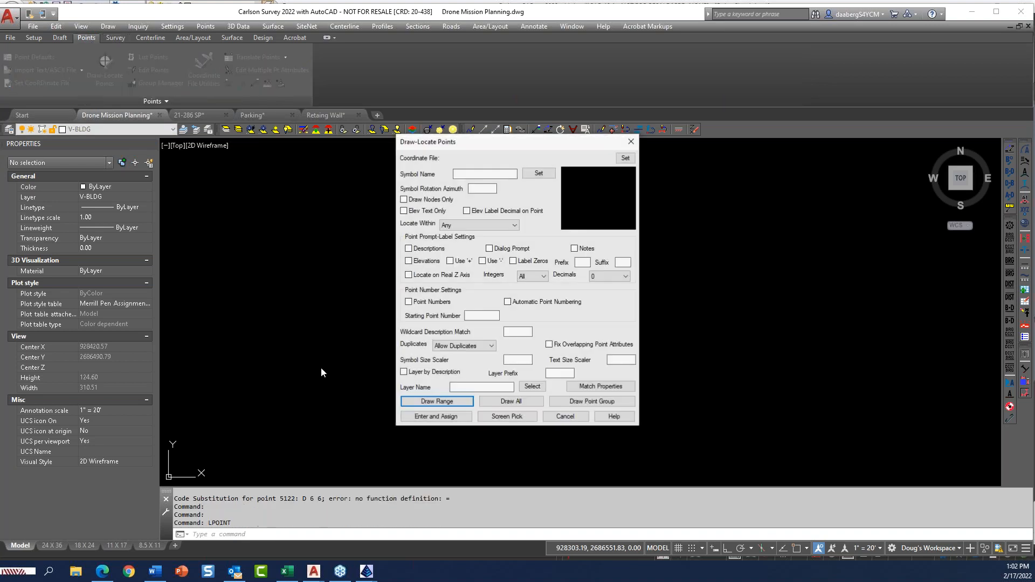
{"action": "left_click", "coordinate": [506, 417]}
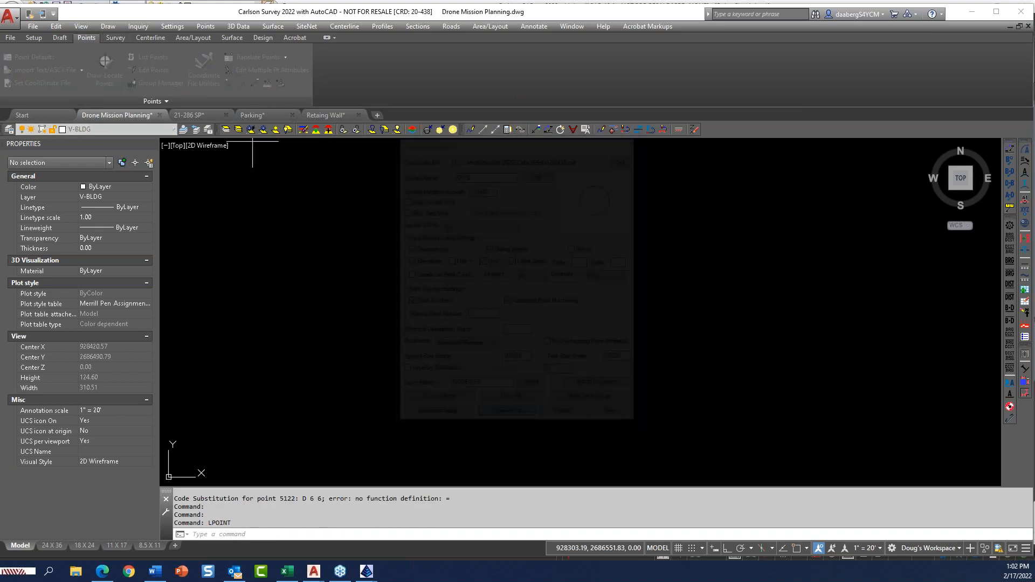
{"action": "left_click", "coordinate": [516, 345]}
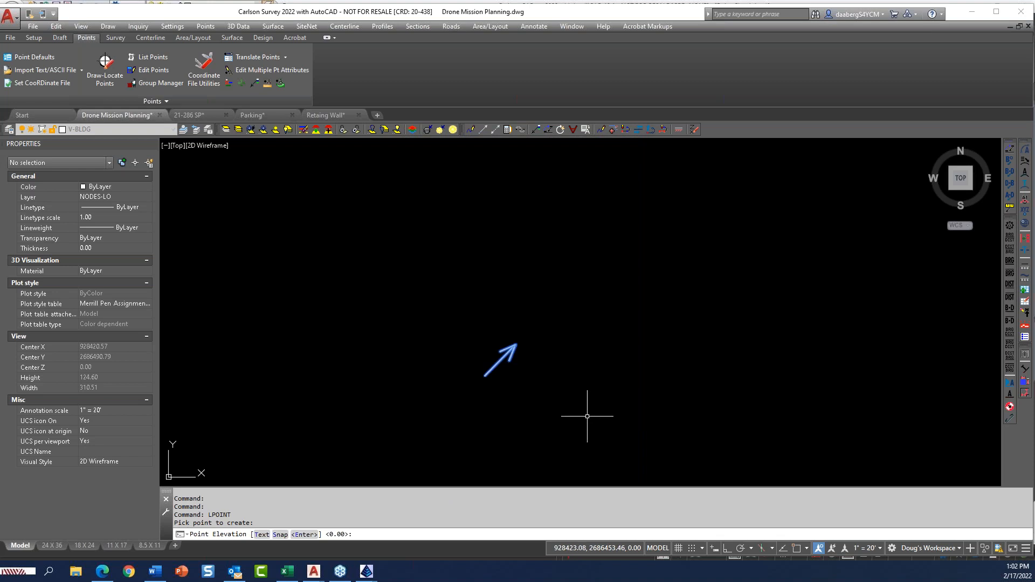
{"action": "key", "text": "Return"}
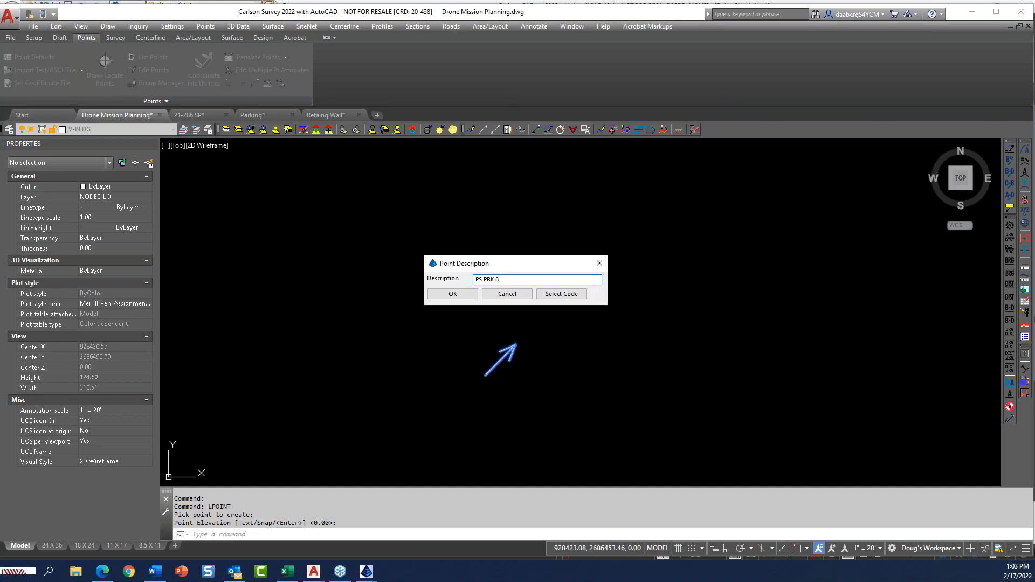
{"action": "left_click", "coordinate": [465, 298]}
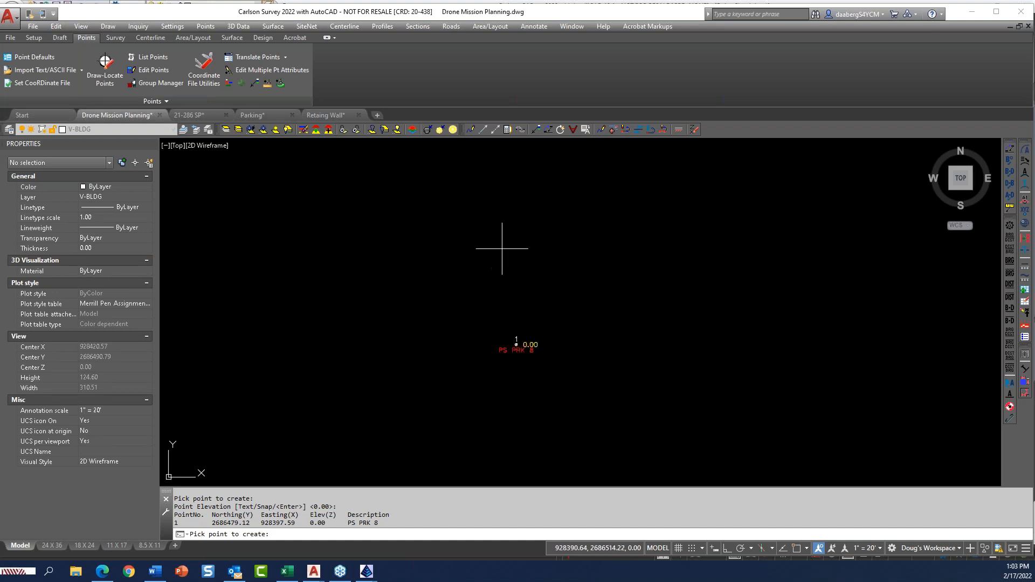
- Place a second point about 40 units north-northwest of the first at elevation 0.00, with the description PS
{"action": "left_click", "coordinate": [480, 240]}
{"action": "key", "text": "Return"}
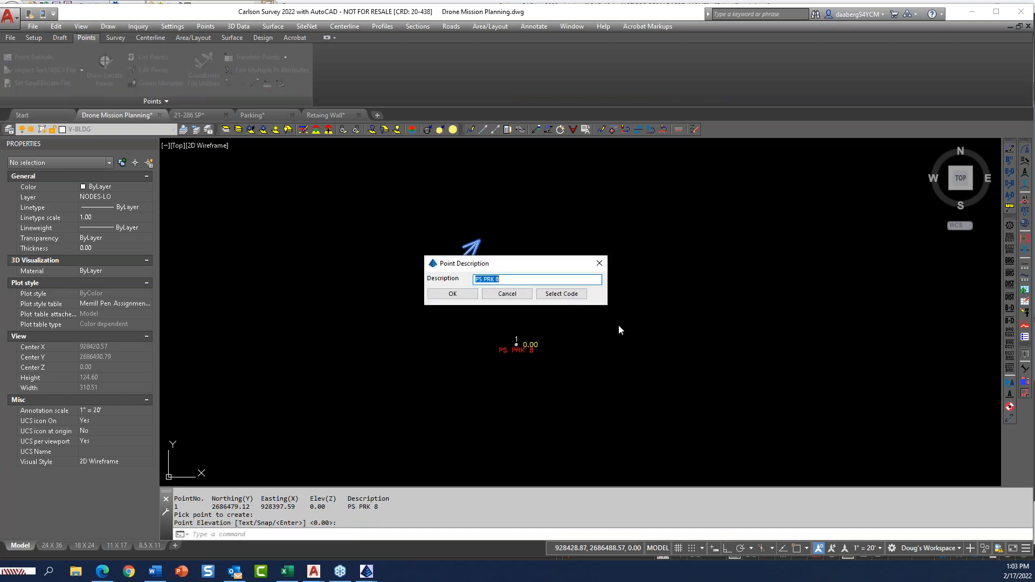
{"action": "type", "text": "PS"}
{"action": "left_click", "coordinate": [452, 295]}
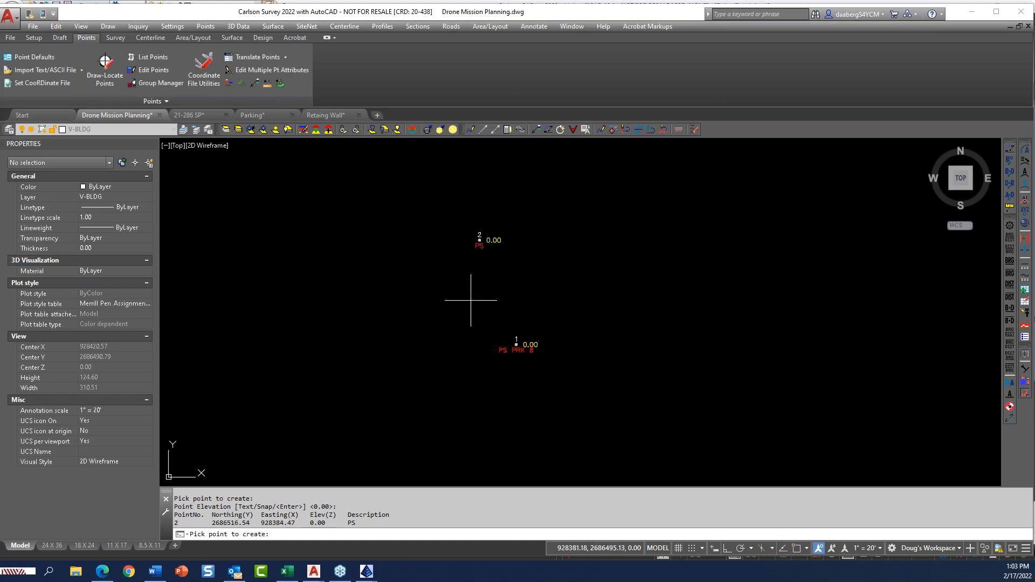
- Place a third PS point at elevation 0.00, about 220 units east-northeast of the first two, and finish creating points
{"action": "scroll", "coordinate": [479, 288], "scroll_direction": "down", "scroll_amount": 2}
{"action": "scroll", "coordinate": [620, 307], "scroll_direction": "down", "scroll_amount": 2}
{"action": "middle_click_drag", "start_coordinate": [620, 307], "coordinate": [477, 378]}
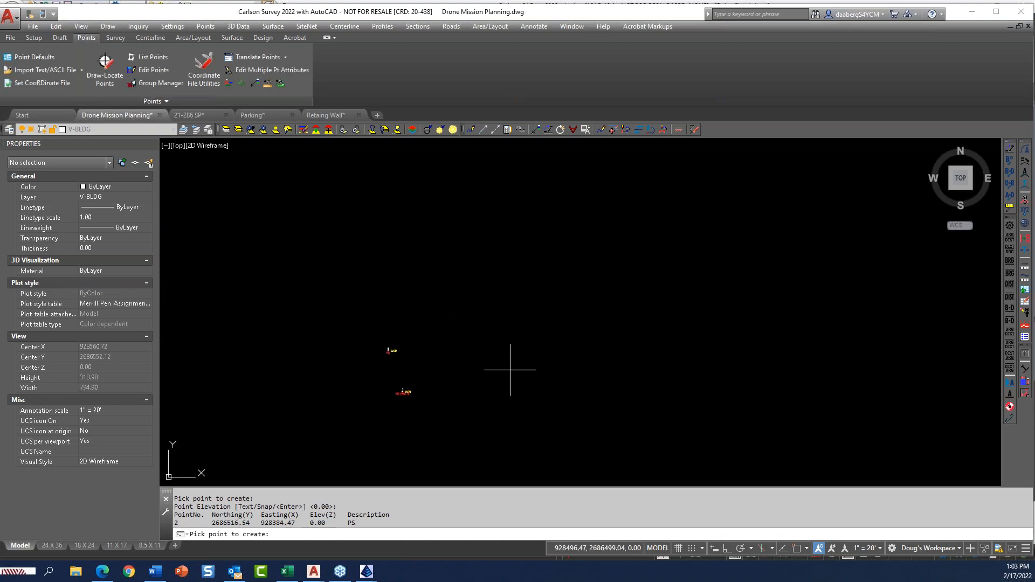
{"action": "left_click", "coordinate": [626, 303]}
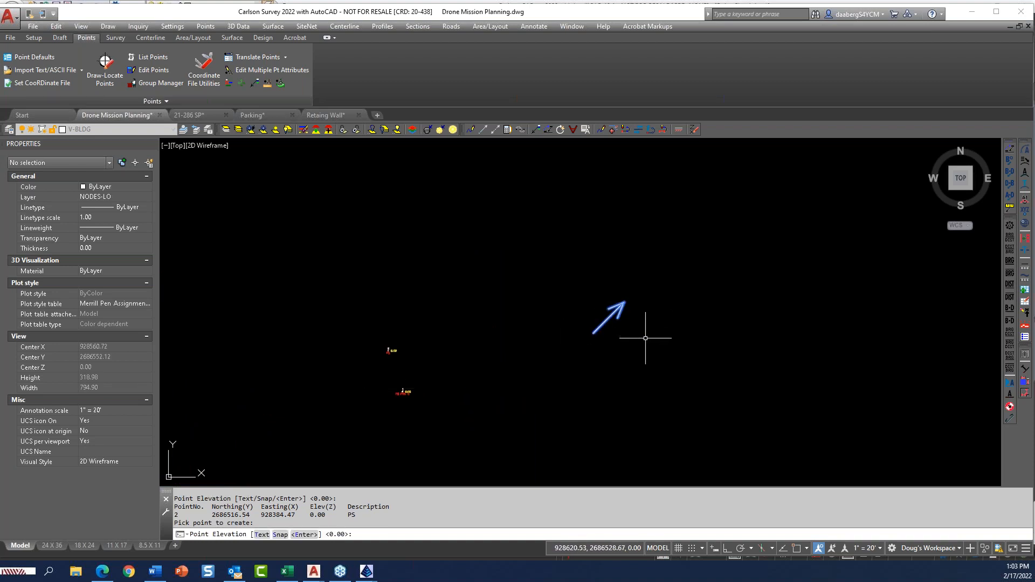
{"action": "key", "text": "Return"}
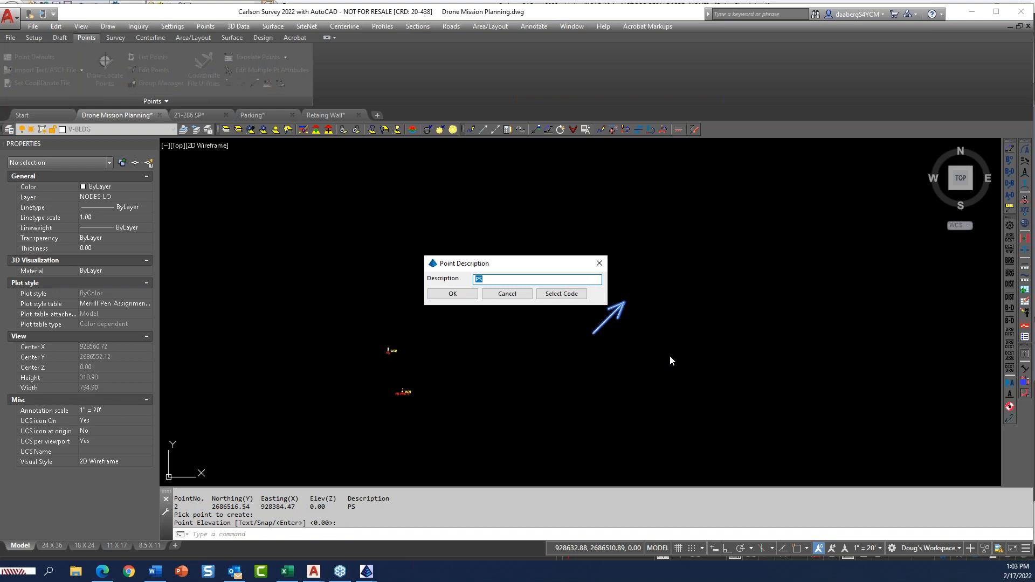
{"action": "key", "text": "Return"}
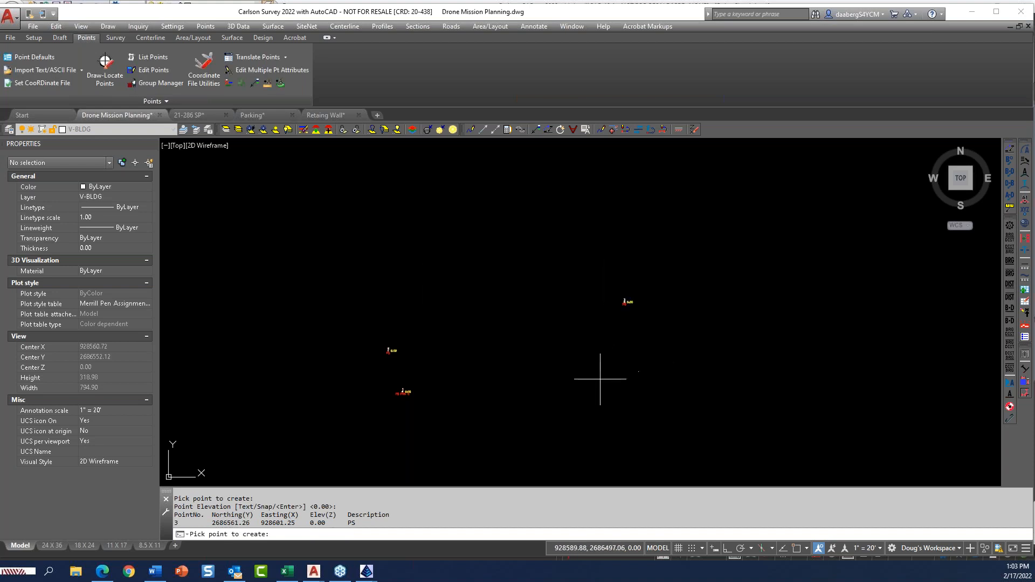
{"action": "key", "text": "Return"}
- Run Draw Field to Finish on point range 1-3 to draw the parking stripes from the three new points
{"action": "scroll", "coordinate": [407, 387], "scroll_direction": "up", "scroll_amount": 4}
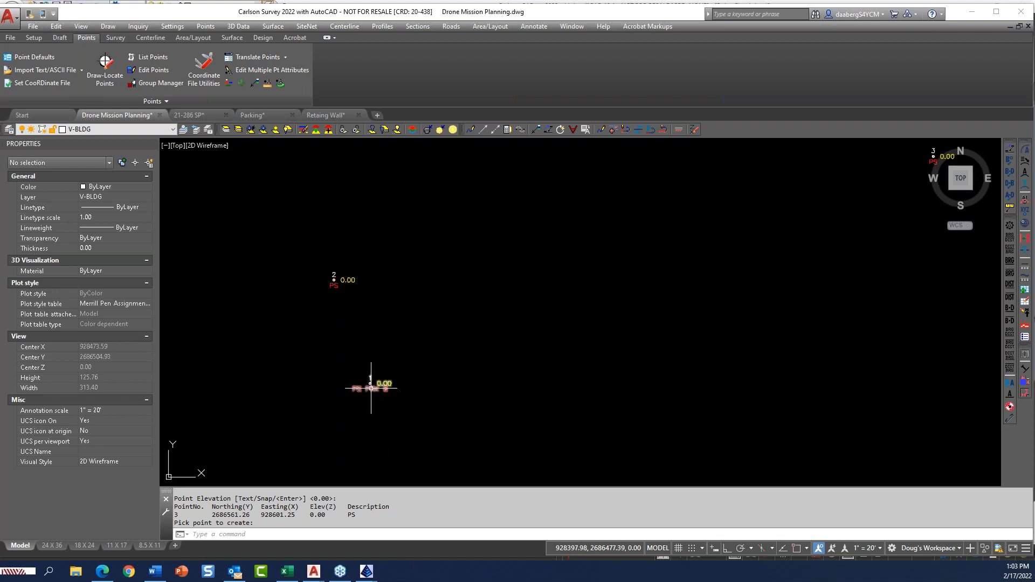
{"action": "scroll", "coordinate": [340, 305], "scroll_direction": "down", "scroll_amount": 2}
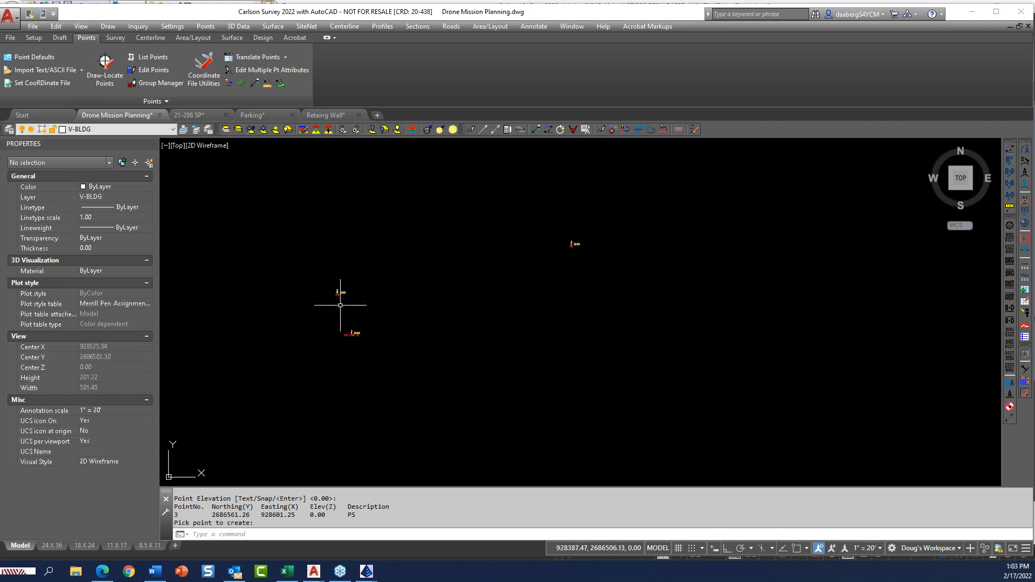
{"action": "scroll", "coordinate": [575, 242], "scroll_direction": "up", "scroll_amount": 2}
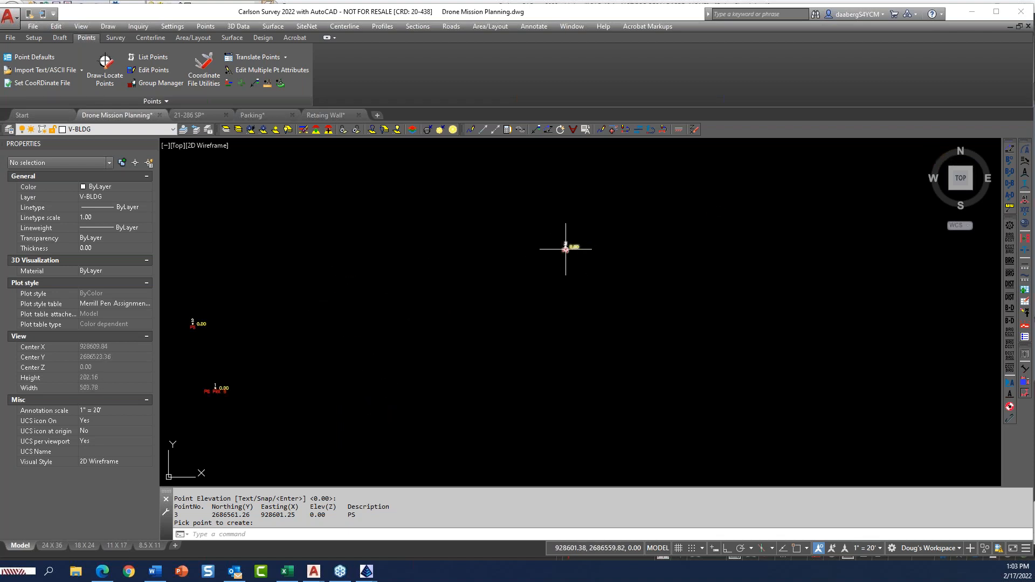
{"action": "scroll", "coordinate": [231, 390], "scroll_direction": "up", "scroll_amount": 4}
{"action": "scroll", "coordinate": [237, 391], "scroll_direction": "down", "scroll_amount": 4}
{"action": "middle_click_drag", "start_coordinate": [294, 370], "coordinate": [362, 364]}
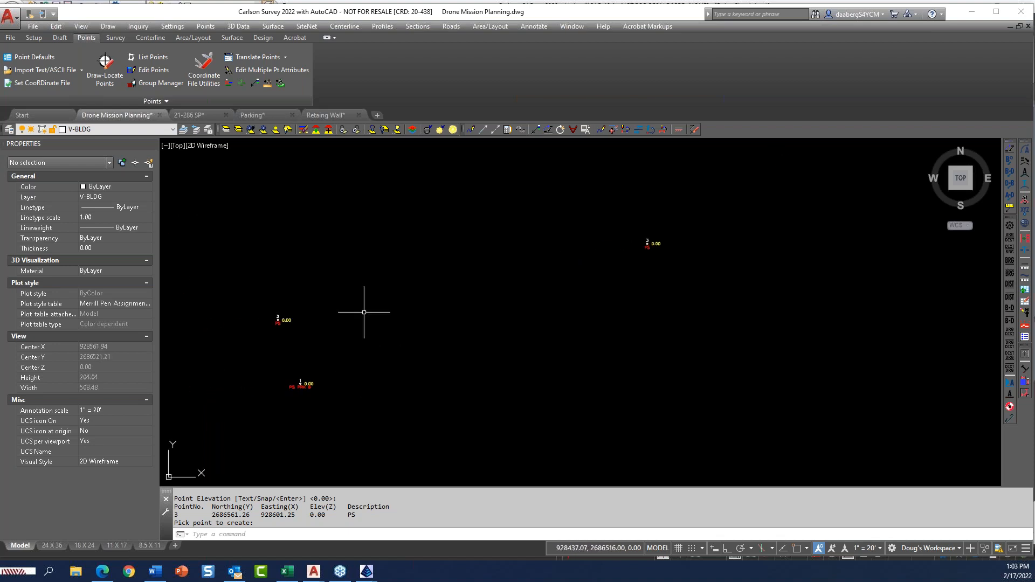
{"action": "left_click", "coordinate": [115, 37]}
{"action": "left_click", "coordinate": [89, 68]}
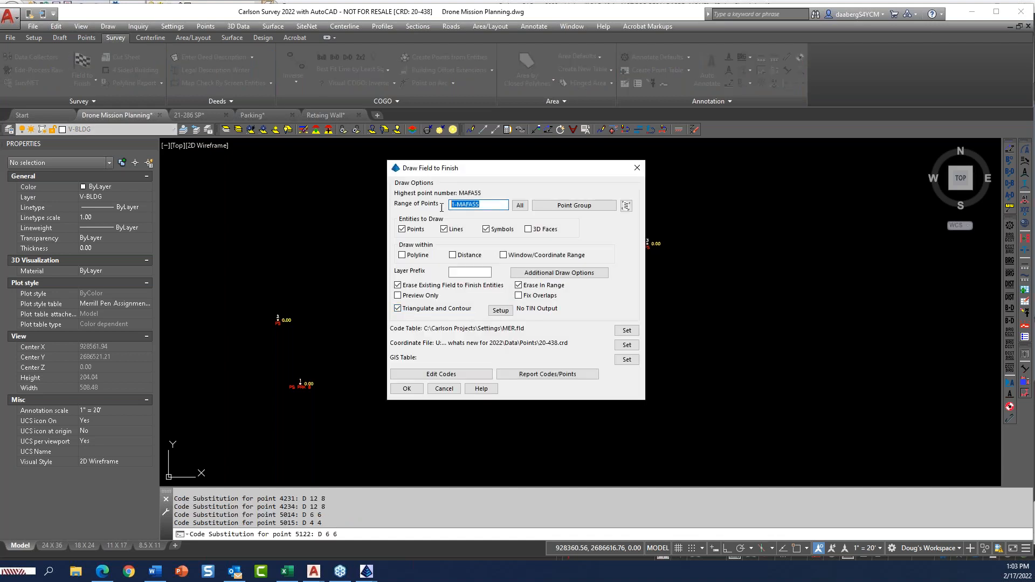
{"action": "type", "text": "1-3"}
{"action": "left_click", "coordinate": [406, 389]}
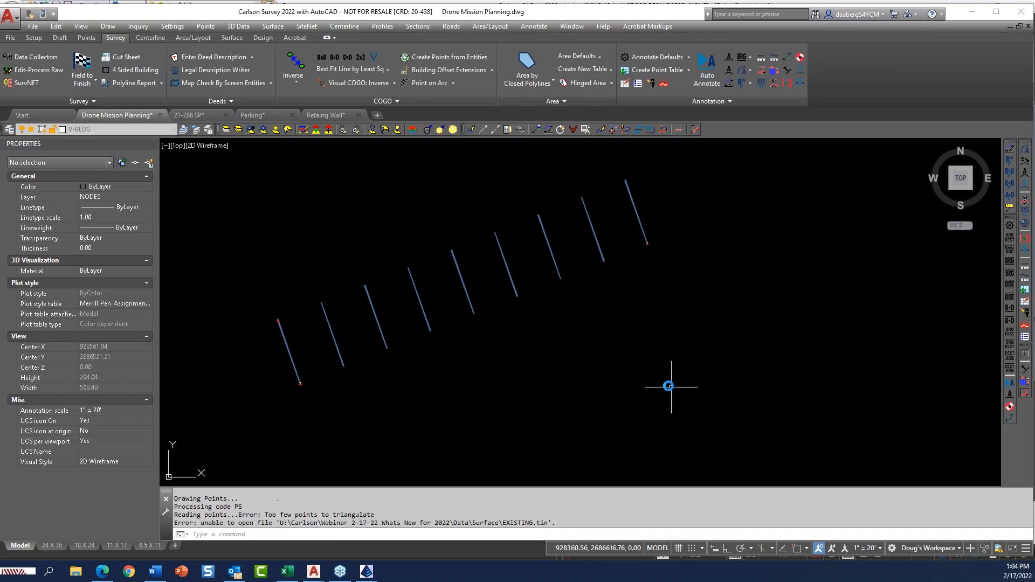
- Compare the new stripes with the whole site and inspect the surveyed points that define the existing parking rows
{"action": "scroll", "coordinate": [667, 363], "scroll_direction": "down", "scroll_amount": 5}
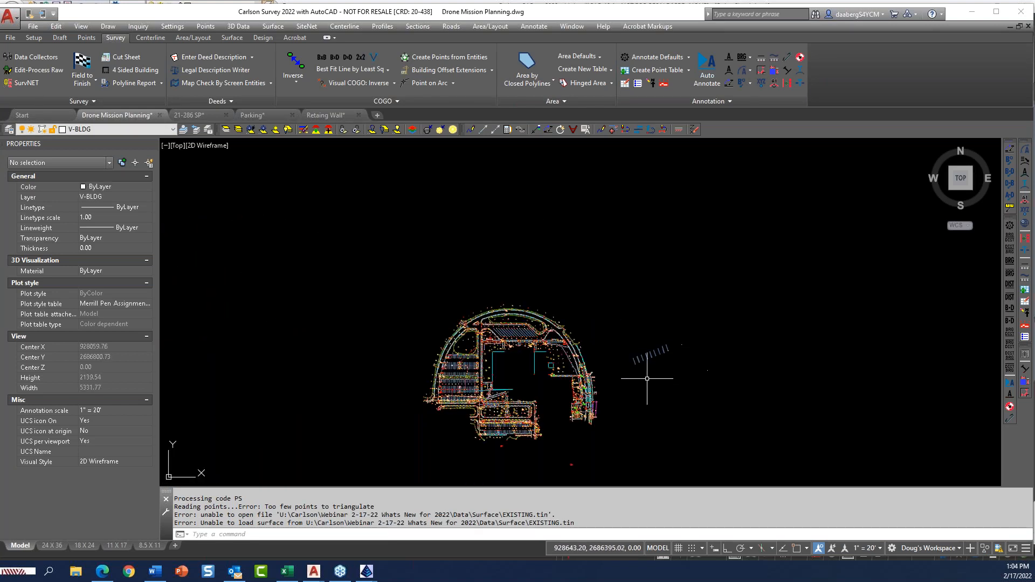
{"action": "scroll", "coordinate": [449, 358], "scroll_direction": "up", "scroll_amount": 5}
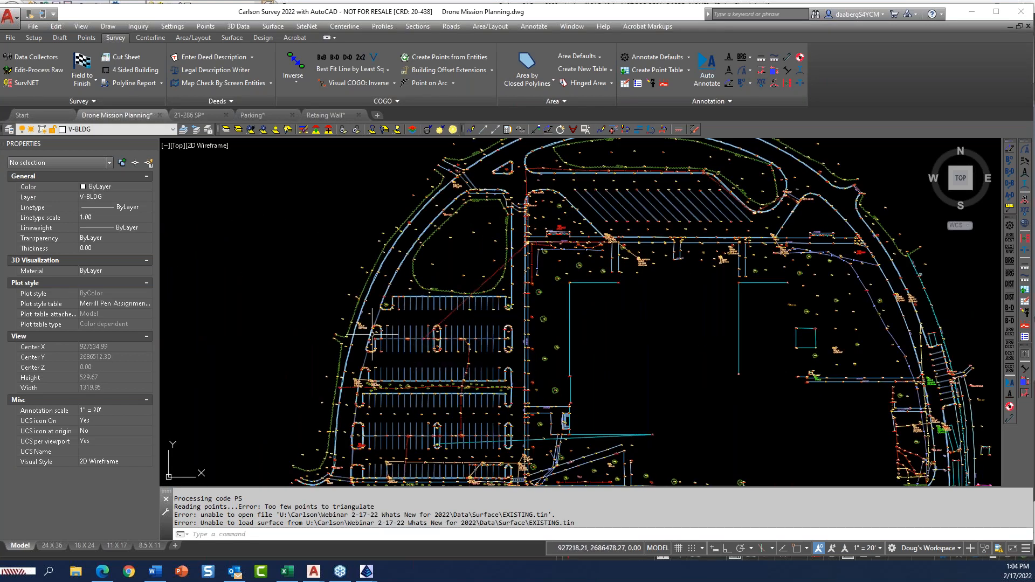
{"action": "scroll", "coordinate": [373, 334], "scroll_direction": "down", "scroll_amount": 2}
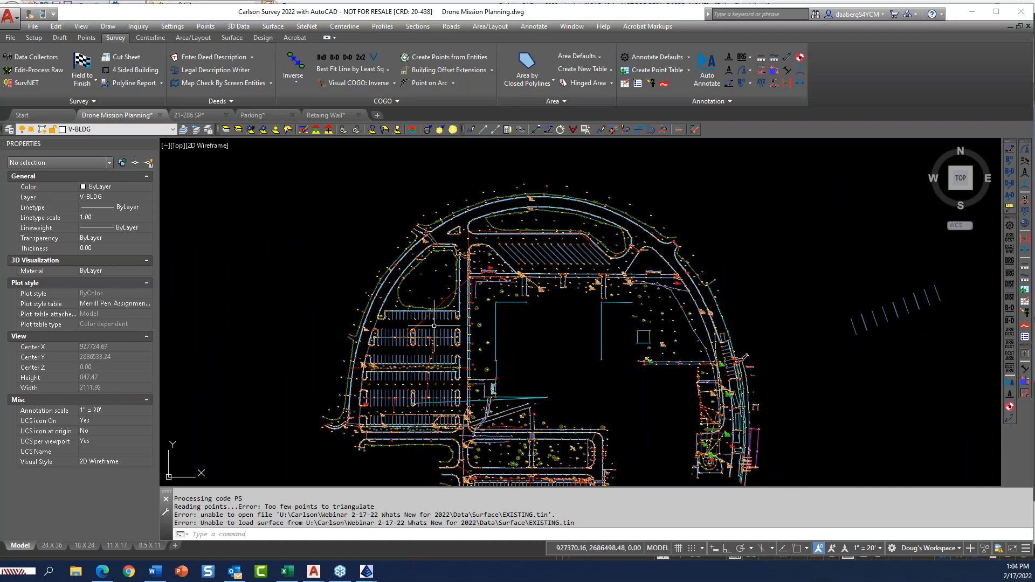
{"action": "scroll", "coordinate": [436, 325], "scroll_direction": "up", "scroll_amount": 2}
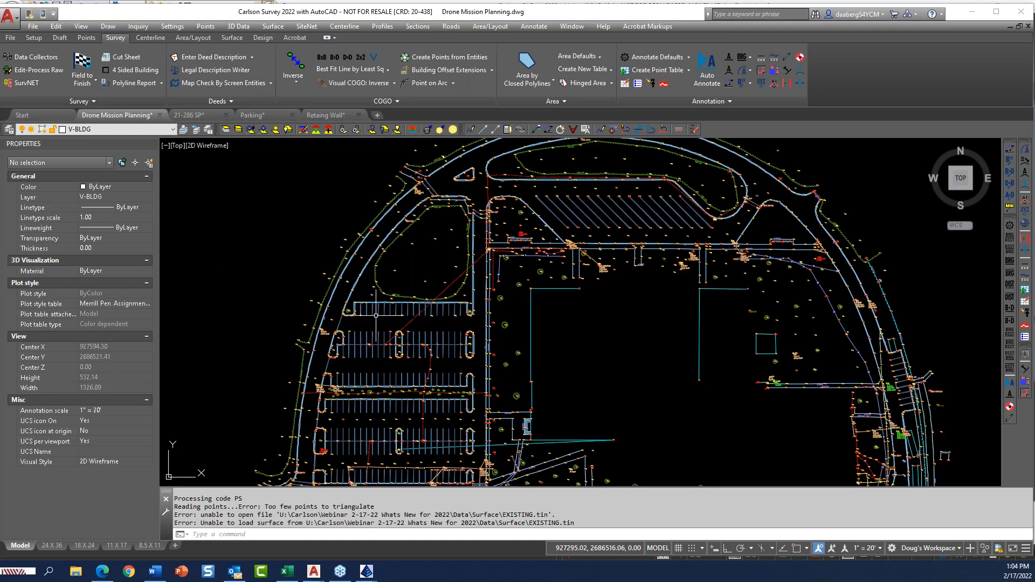
{"action": "scroll", "coordinate": [372, 317], "scroll_direction": "up", "scroll_amount": 6}
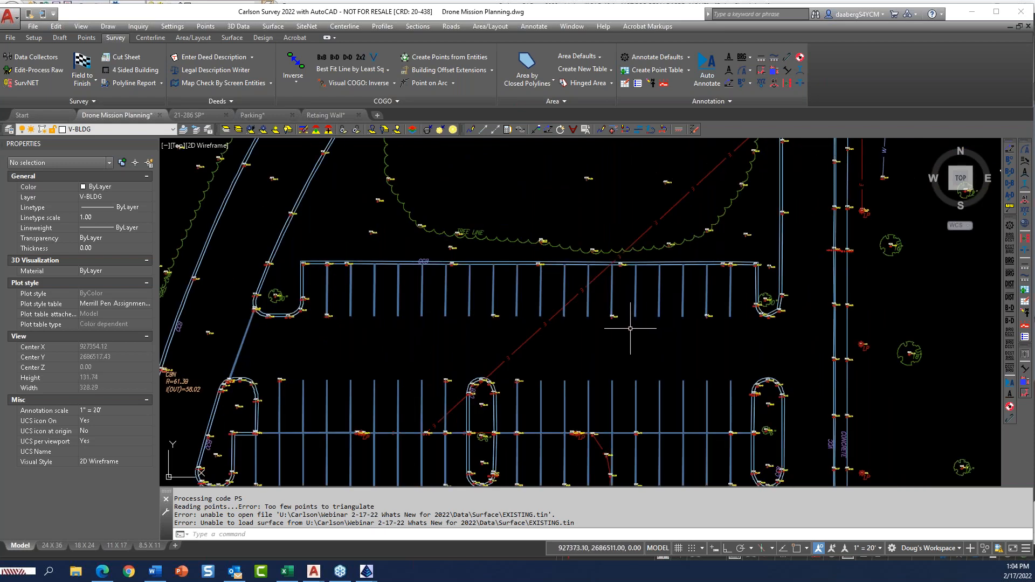
{"action": "scroll", "coordinate": [620, 331], "scroll_direction": "down", "scroll_amount": 2}
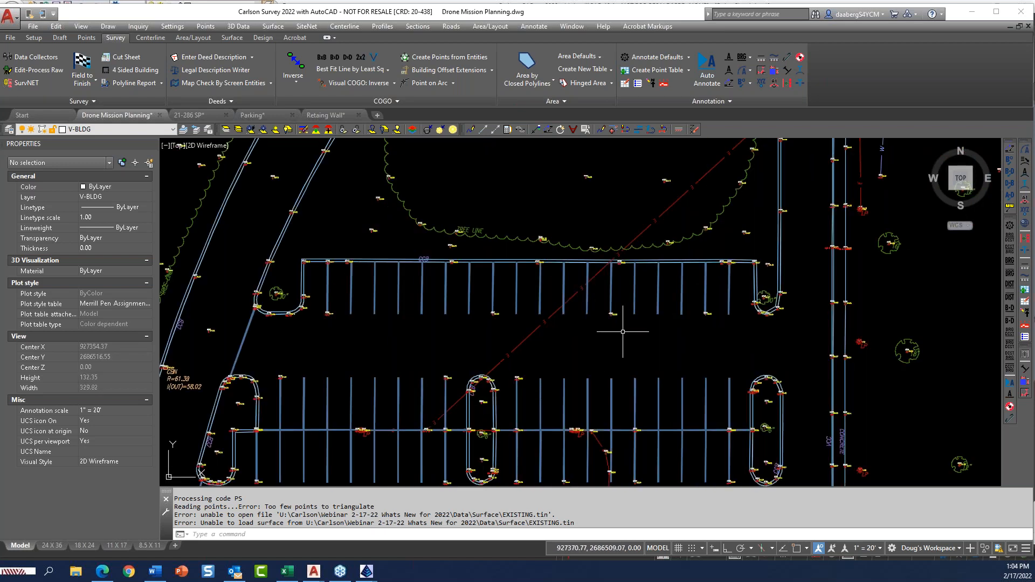
{"action": "scroll", "coordinate": [495, 317], "scroll_direction": "up", "scroll_amount": 8}
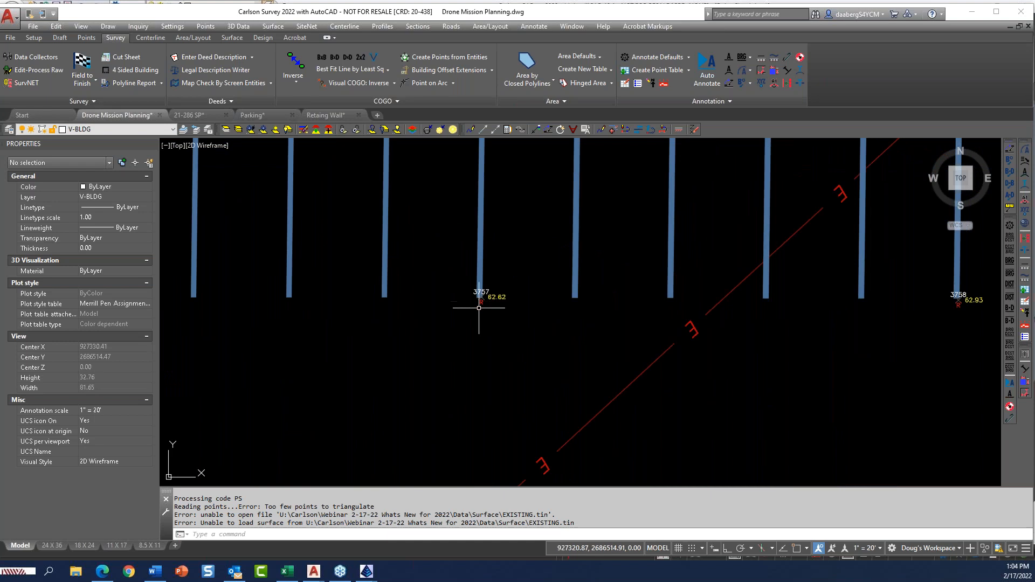
{"action": "scroll", "coordinate": [489, 308], "scroll_direction": "down", "scroll_amount": 4}
{"action": "scroll", "coordinate": [452, 351], "scroll_direction": "down", "scroll_amount": 2}
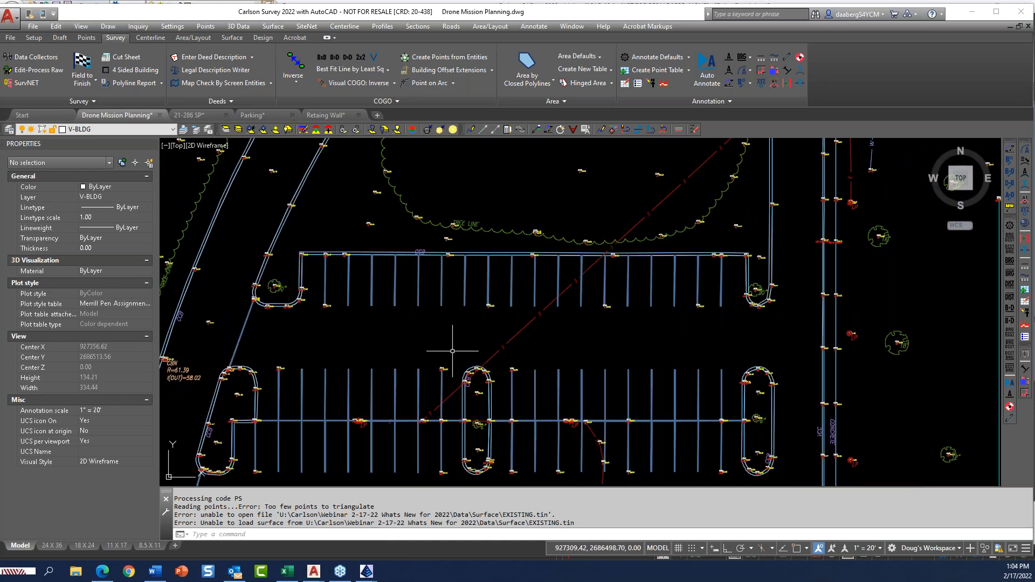
{"action": "scroll", "coordinate": [331, 311], "scroll_direction": "up", "scroll_amount": 2}
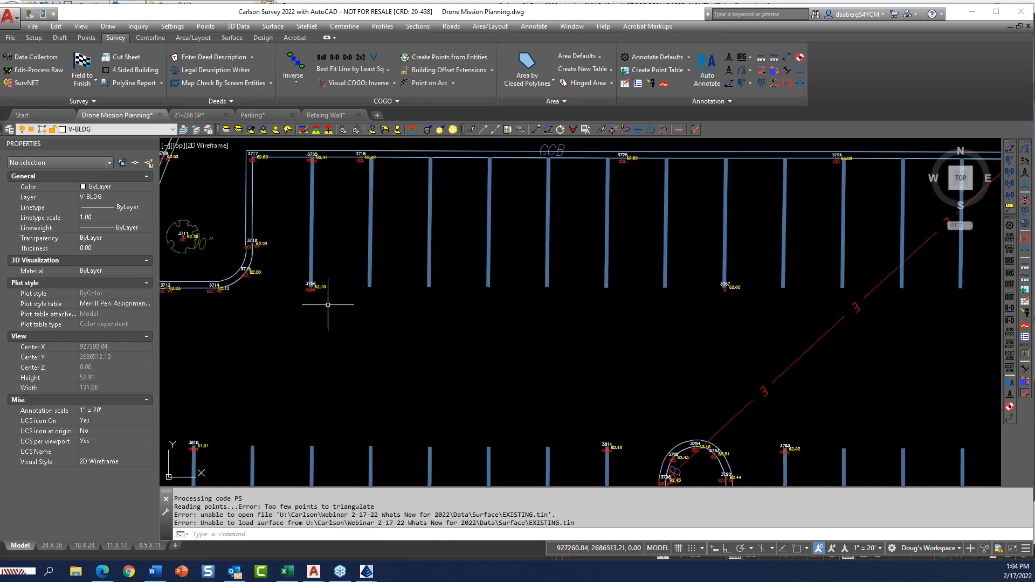
- Examine the surveyed points along the curb and at the stripe ends of the northernmost parking row
{"action": "scroll", "coordinate": [329, 302], "scroll_direction": "down", "scroll_amount": 2}
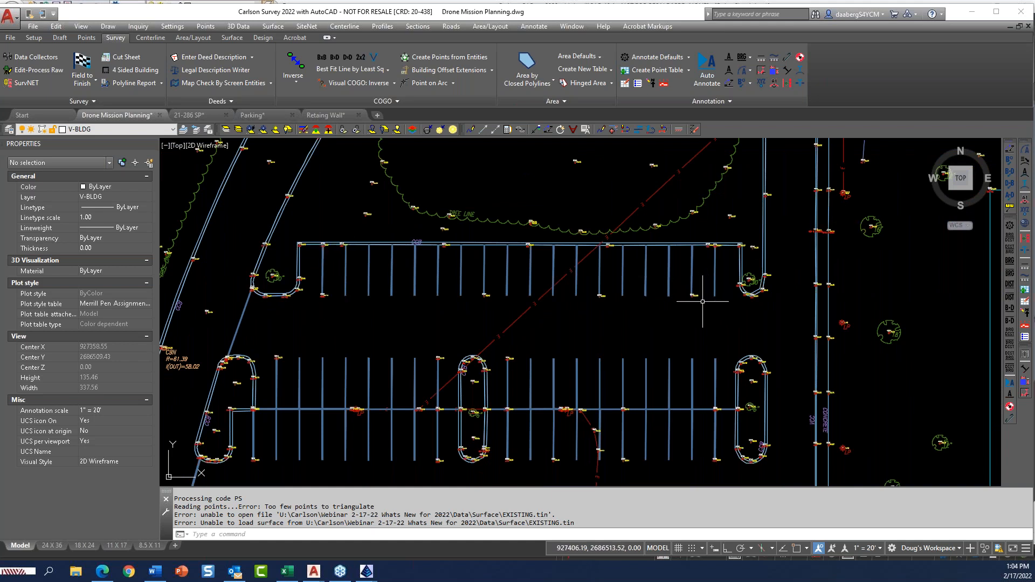
{"action": "scroll", "coordinate": [706, 294], "scroll_direction": "up", "scroll_amount": 6}
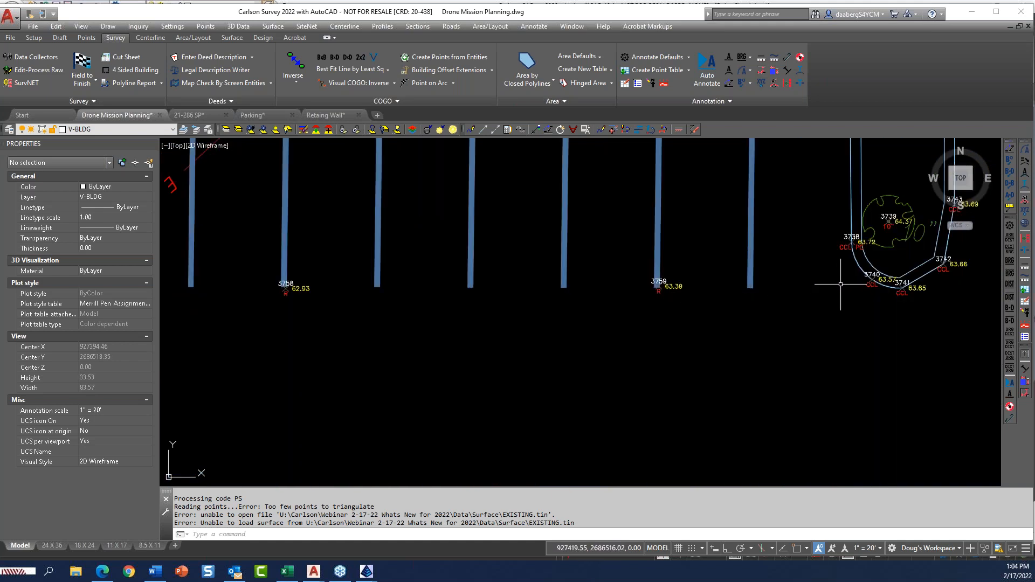
{"action": "scroll", "coordinate": [841, 286], "scroll_direction": "down", "scroll_amount": 5}
{"action": "scroll", "coordinate": [841, 240], "scroll_direction": "down", "scroll_amount": 3}
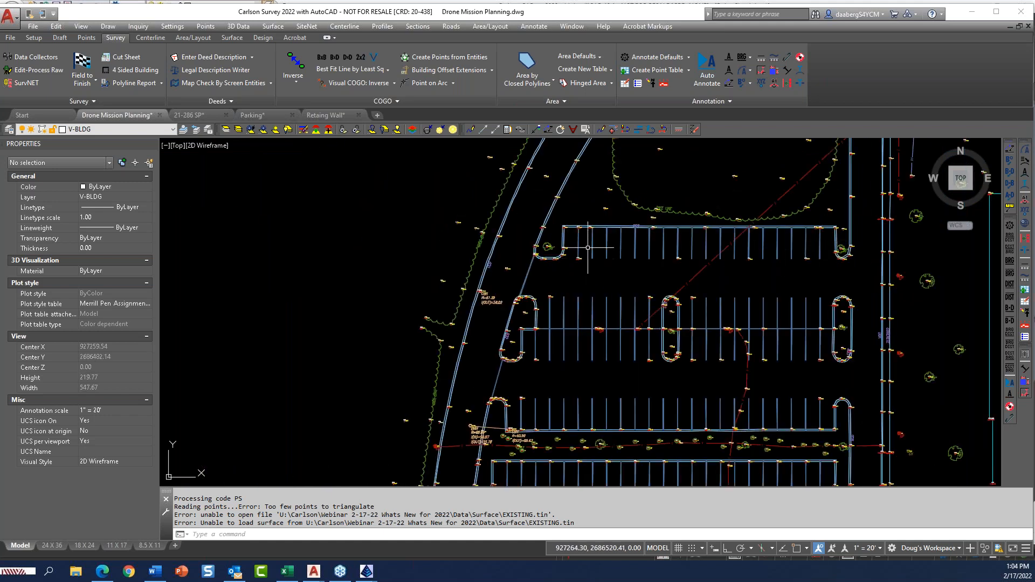
{"action": "scroll", "coordinate": [616, 281], "scroll_direction": "up", "scroll_amount": 2}
{"action": "scroll", "coordinate": [701, 269], "scroll_direction": "up", "scroll_amount": 2}
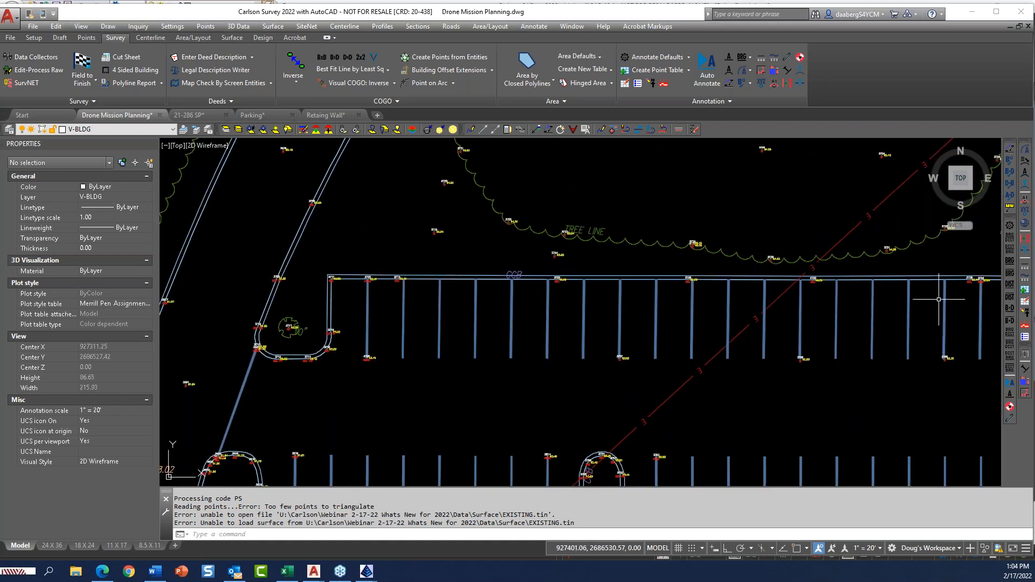
{"action": "scroll", "coordinate": [916, 313], "scroll_direction": "up", "scroll_amount": 2}
{"action": "scroll", "coordinate": [718, 321], "scroll_direction": "up", "scroll_amount": 2}
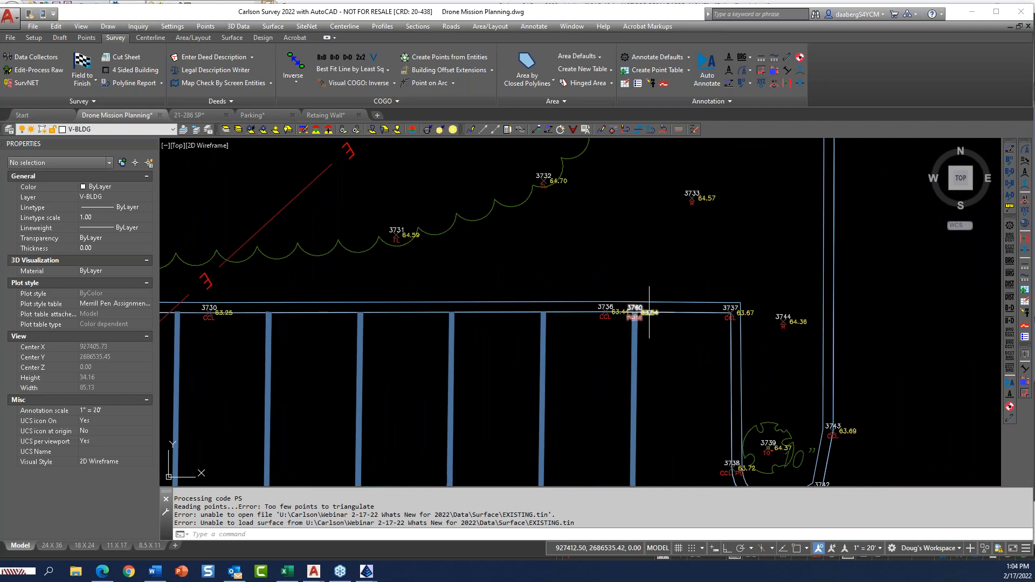
{"action": "scroll", "coordinate": [668, 317], "scroll_direction": "down", "scroll_amount": 6}
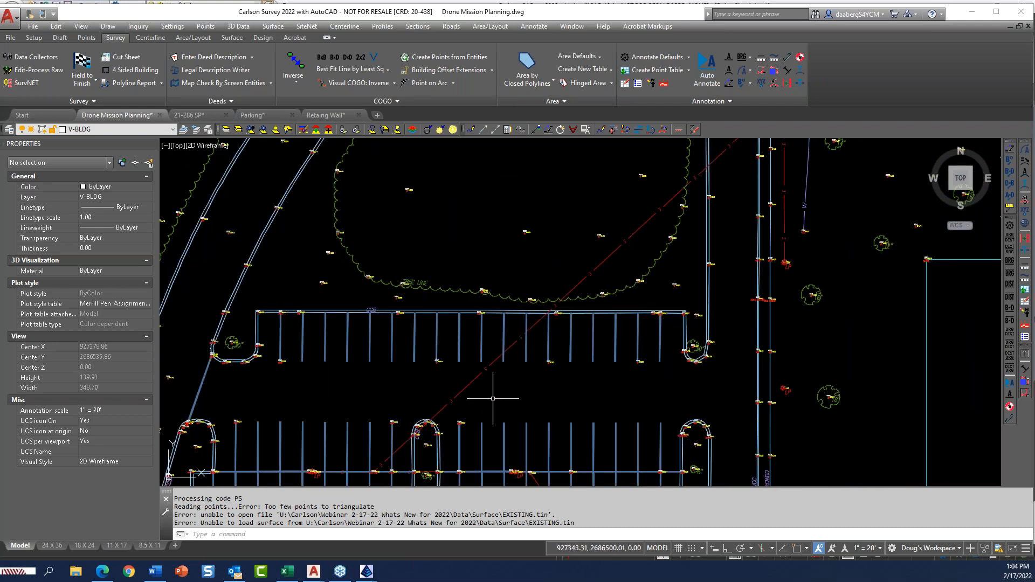
- Inspect the new stripes east of the site and compare them with the entire site plan
{"action": "scroll", "coordinate": [569, 334], "scroll_direction": "down", "scroll_amount": 2}
{"action": "middle_click_drag", "start_coordinate": [748, 319], "coordinate": [202, 338]}
{"action": "middle_click_drag", "start_coordinate": [812, 302], "coordinate": [597, 365]}
{"action": "scroll", "coordinate": [588, 377], "scroll_direction": "up", "scroll_amount": 4}
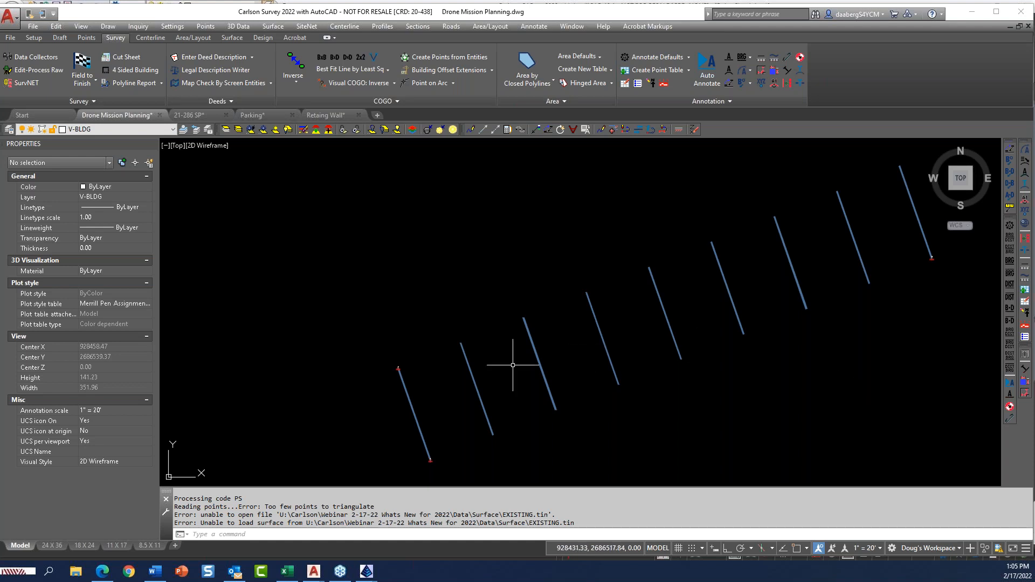
{"action": "scroll", "coordinate": [398, 340], "scroll_direction": "down", "scroll_amount": 10}
{"action": "scroll", "coordinate": [323, 358], "scroll_direction": "up", "scroll_amount": 7}
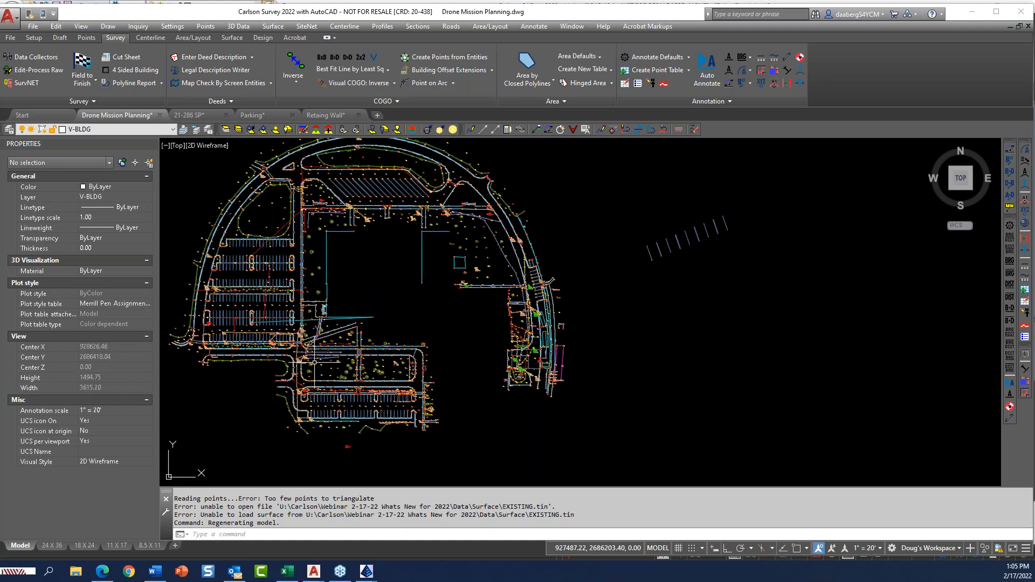
{"action": "scroll", "coordinate": [479, 350], "scroll_direction": "down", "scroll_amount": 1}
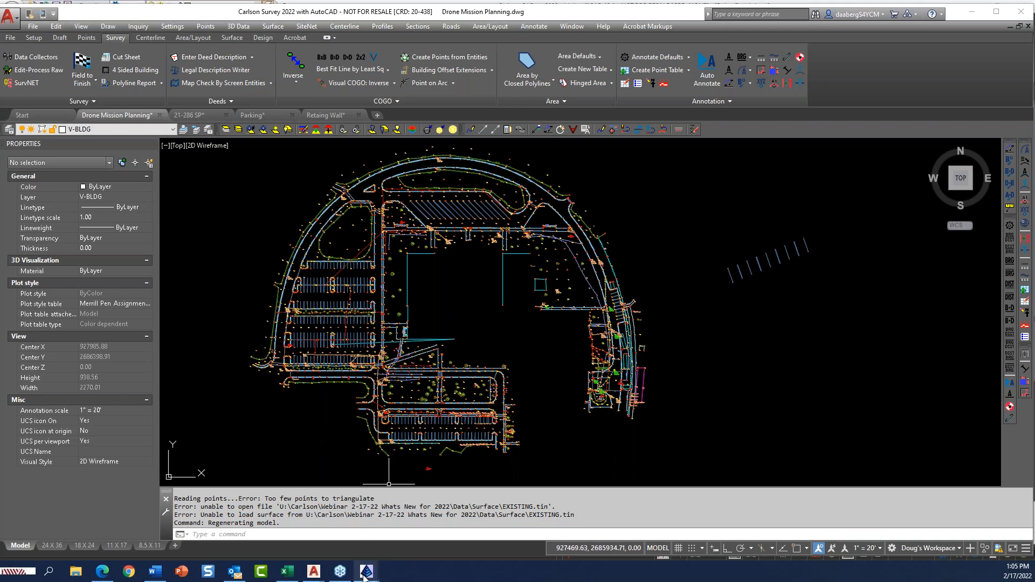
- Switch to Carlson Survey 2022 with IntelliCAD and bring up the Point Cloud.dwg drawing
{"action": "mouse_move", "coordinate": [364, 576]}
{"action": "left_click", "coordinate": [423, 523]}
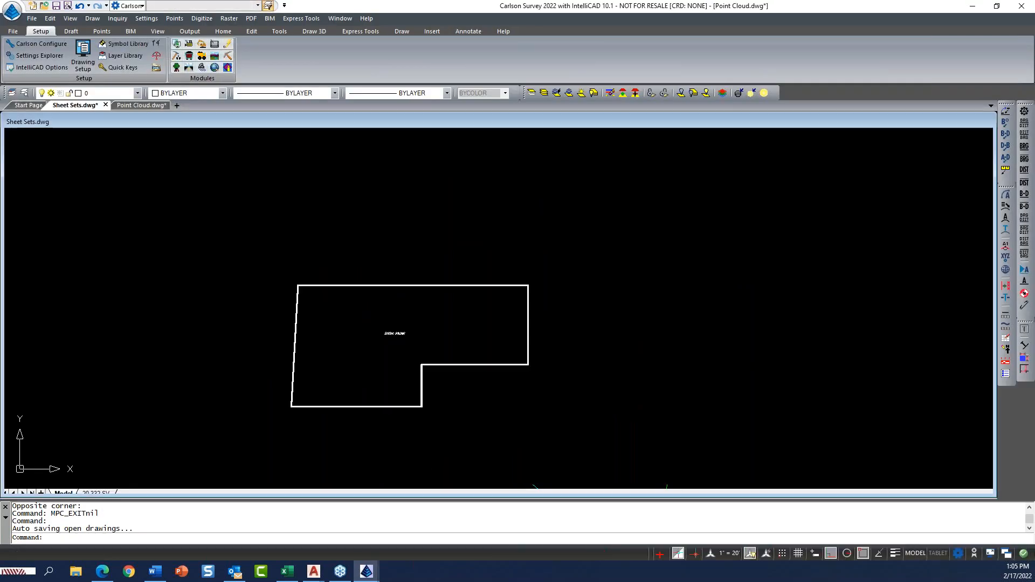
{"action": "left_click", "coordinate": [140, 105]}
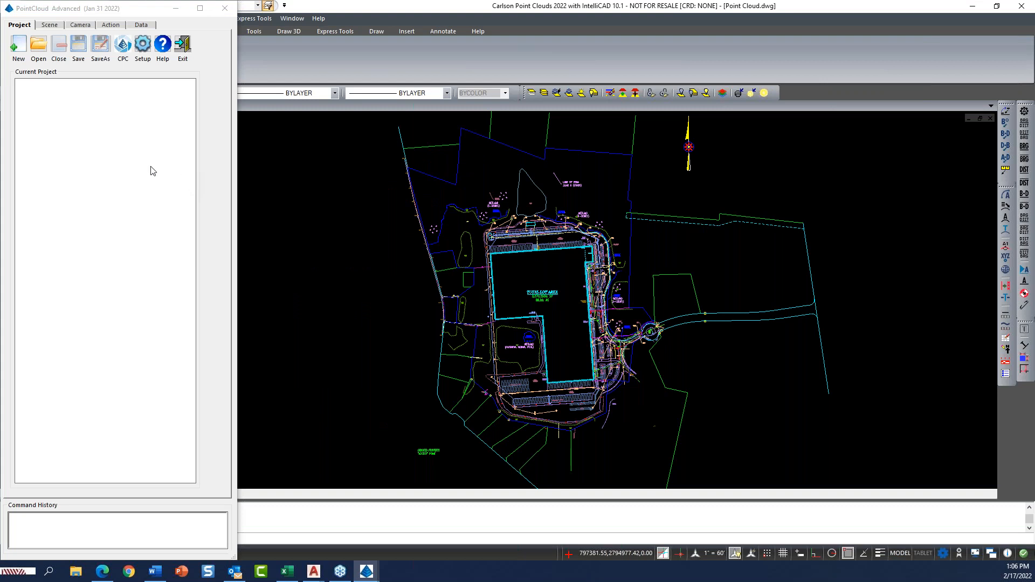
- Open the point cloud project Web 2-17-22.pc and display its project tree
{"action": "left_click", "coordinate": [38, 46]}
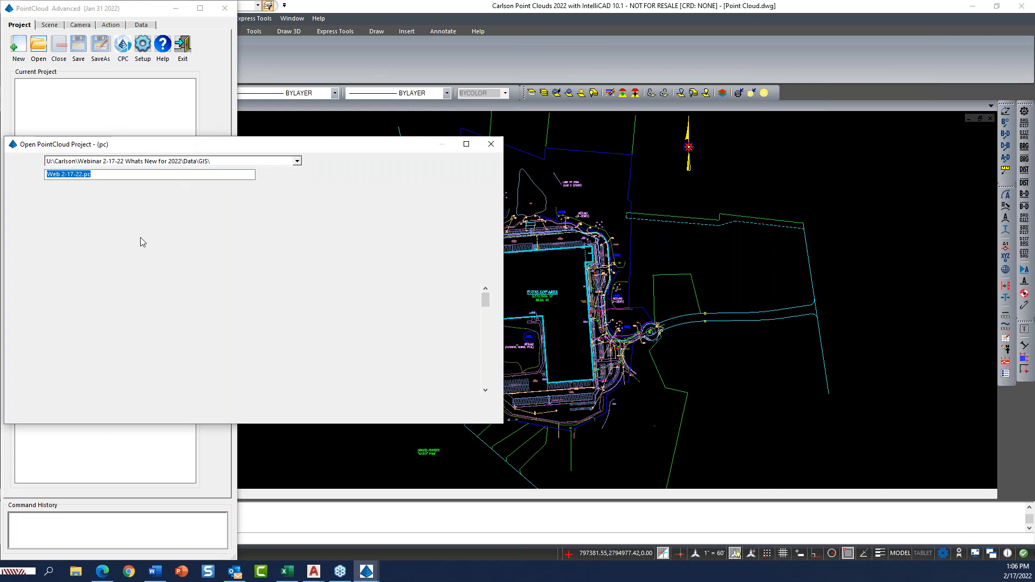
{"action": "key", "text": "Return"}
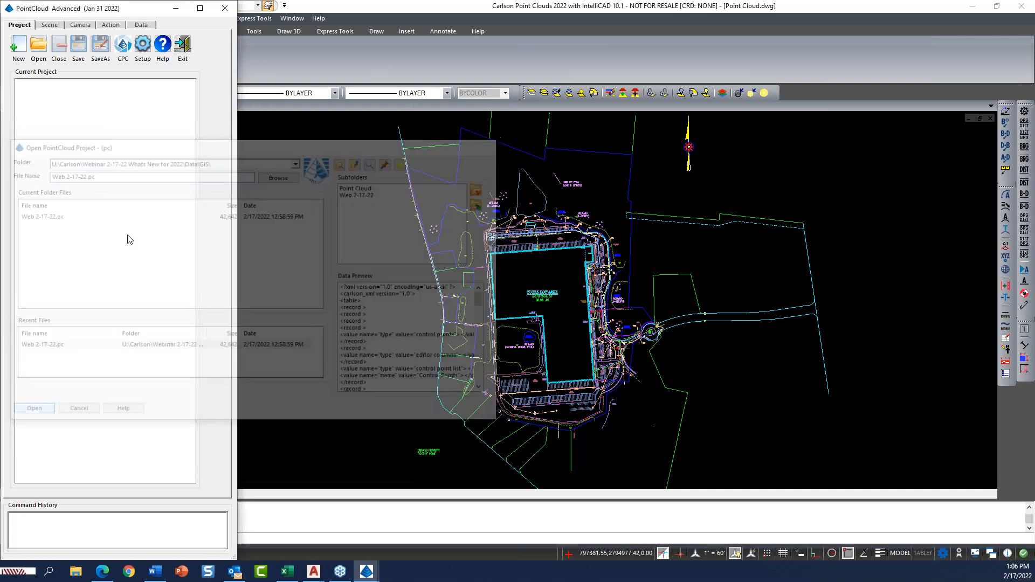
{"action": "left_click", "coordinate": [110, 24]}
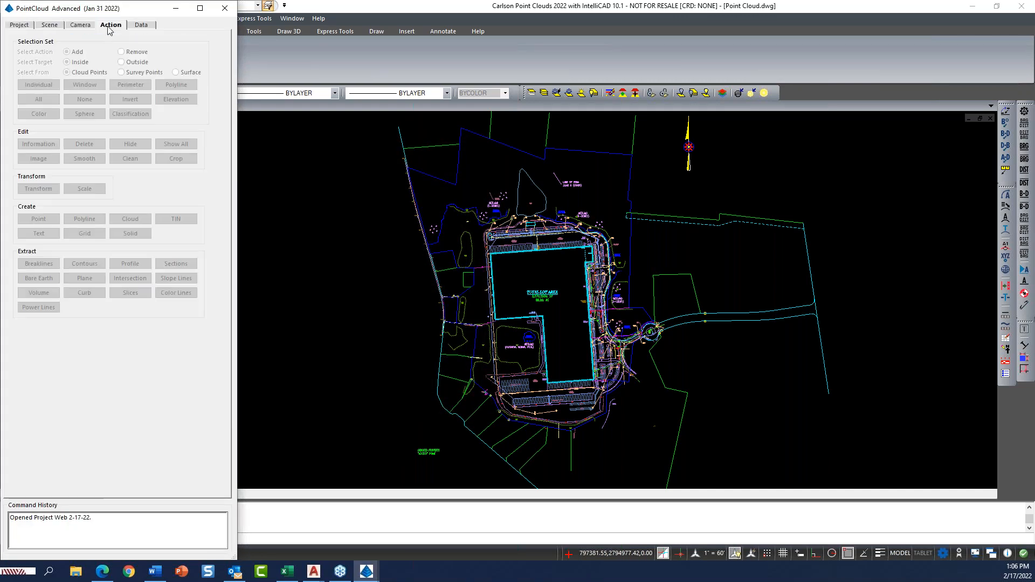
{"action": "left_click", "coordinate": [19, 25]}
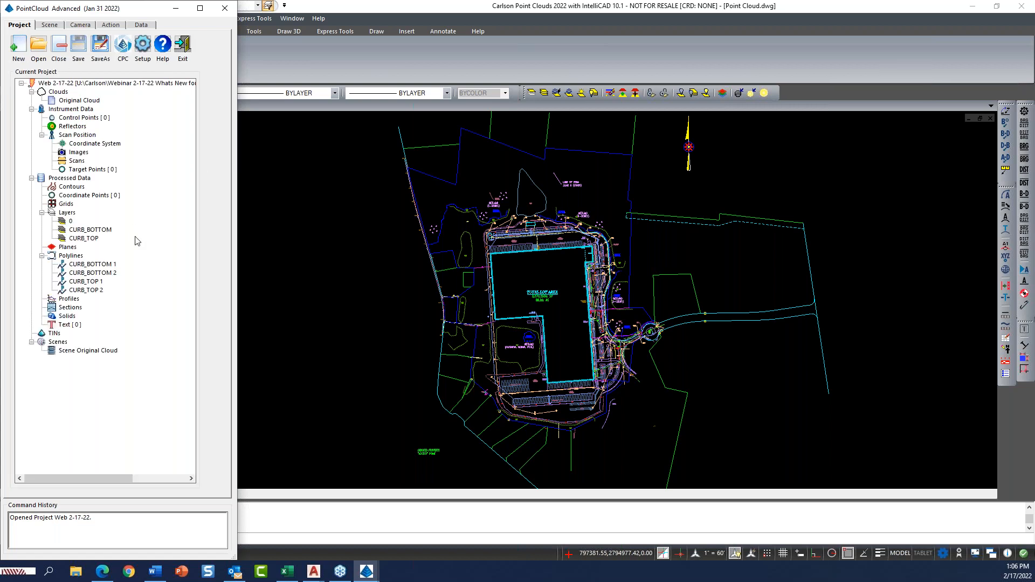
- Open the Scene Original Cloud view and fit its window beside the PointCloud project window
{"action": "left_click", "coordinate": [91, 101]}
{"action": "left_click", "coordinate": [116, 26]}
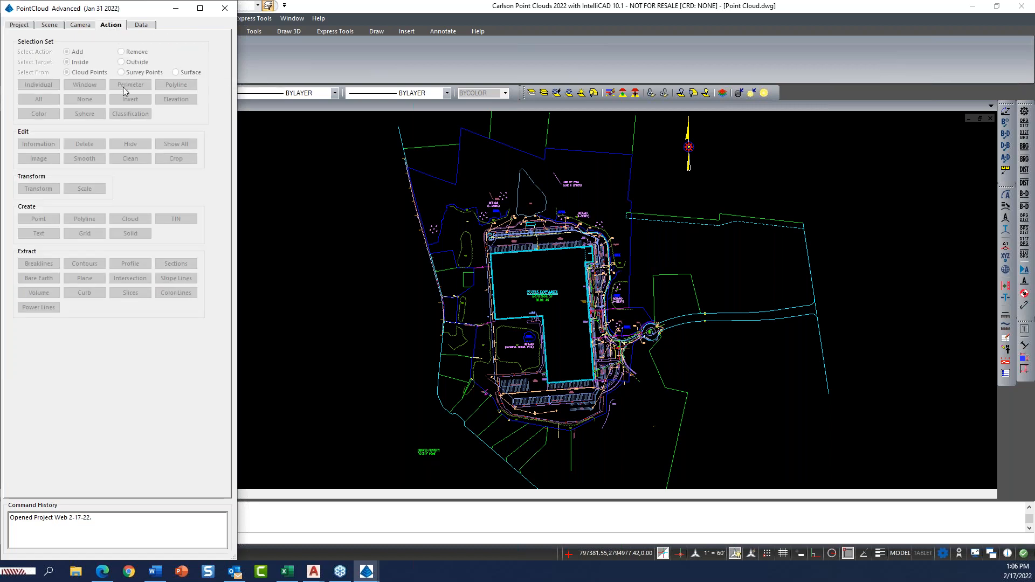
{"action": "left_click", "coordinate": [20, 25]}
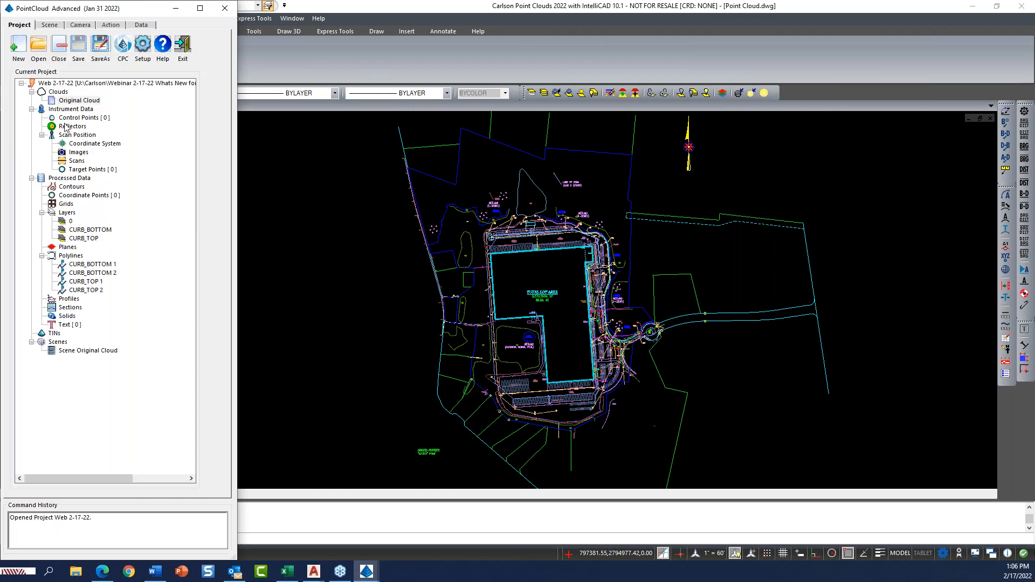
{"action": "left_click", "coordinate": [87, 351]}
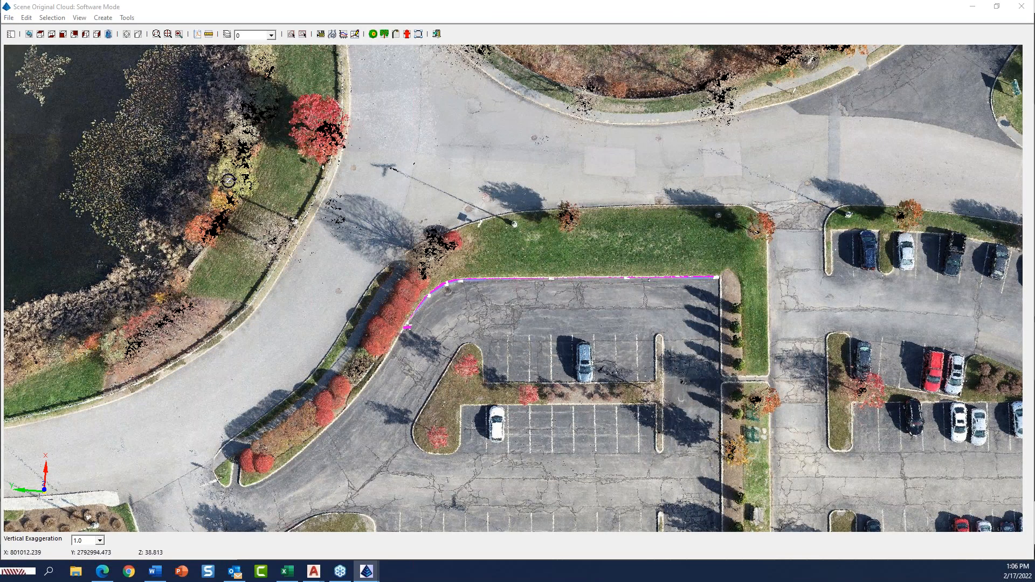
{"action": "double_click", "coordinate": [483, 15]}
{"action": "double_click", "coordinate": [499, 17]}
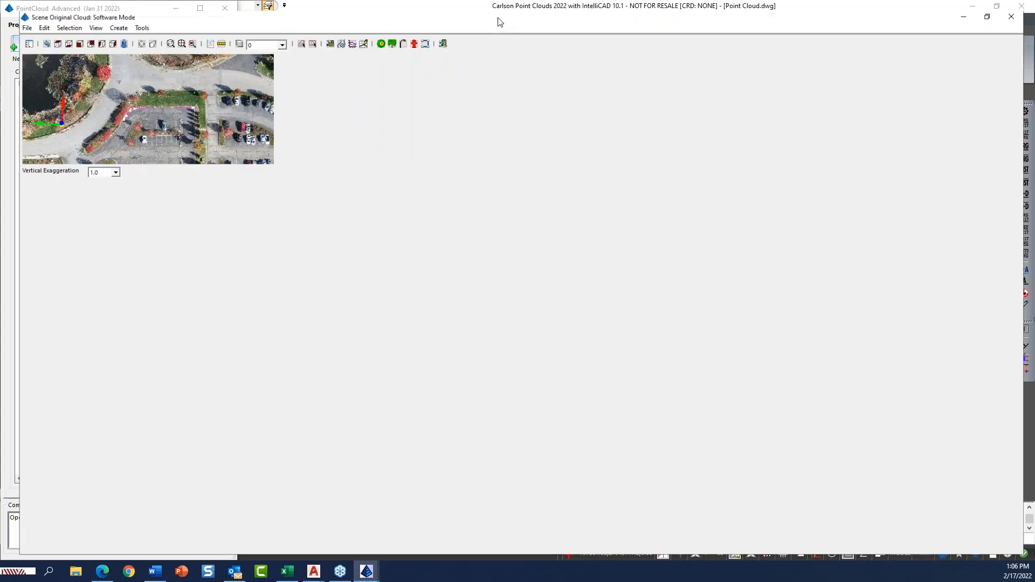
{"action": "left_click", "coordinate": [11, 36]}
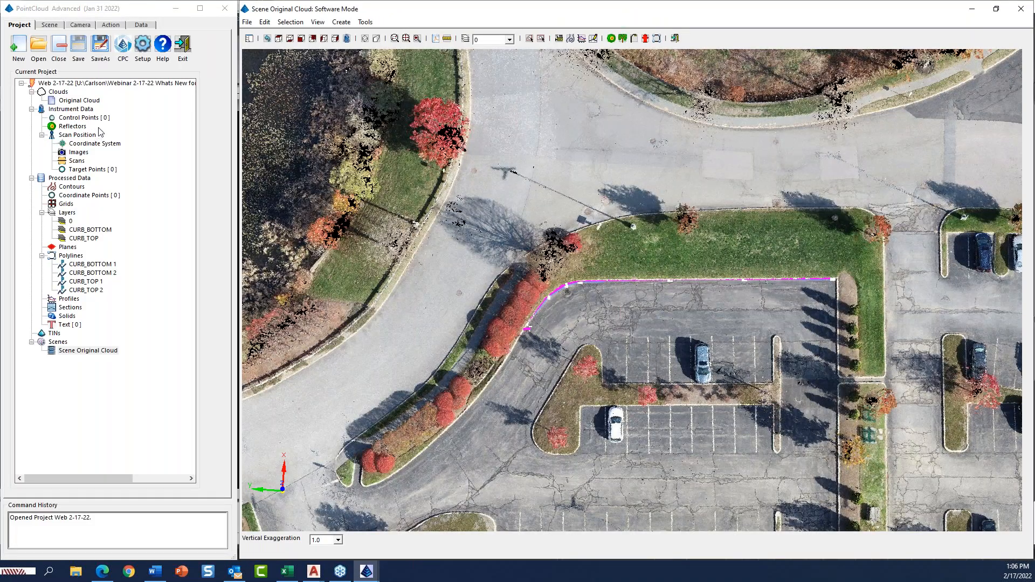
- Review the Smooth Cloud and Extract Slices settings, cancelling both dialogs without processing the cloud
{"action": "left_click", "coordinate": [111, 25]}
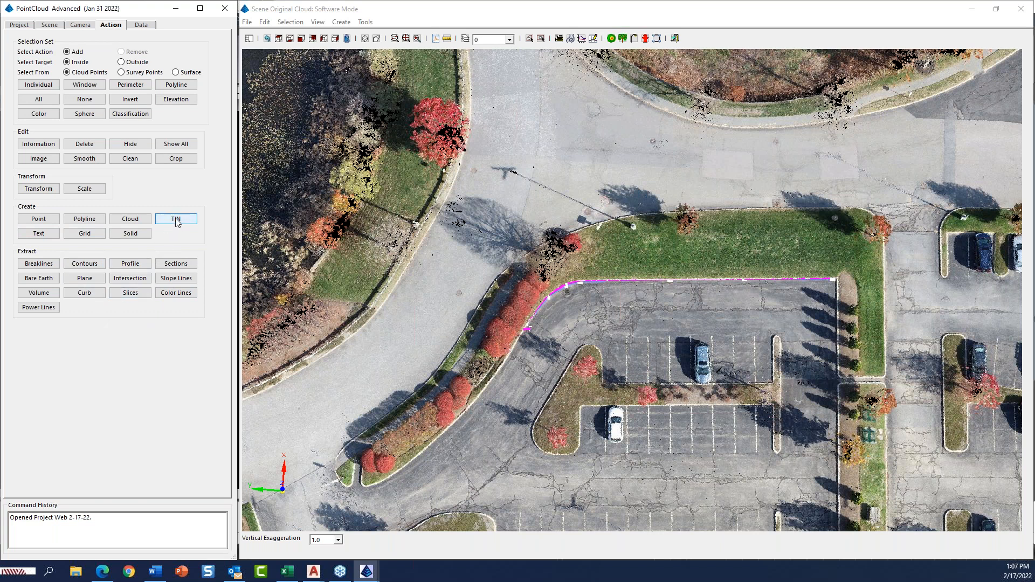
{"action": "left_click", "coordinate": [85, 159]}
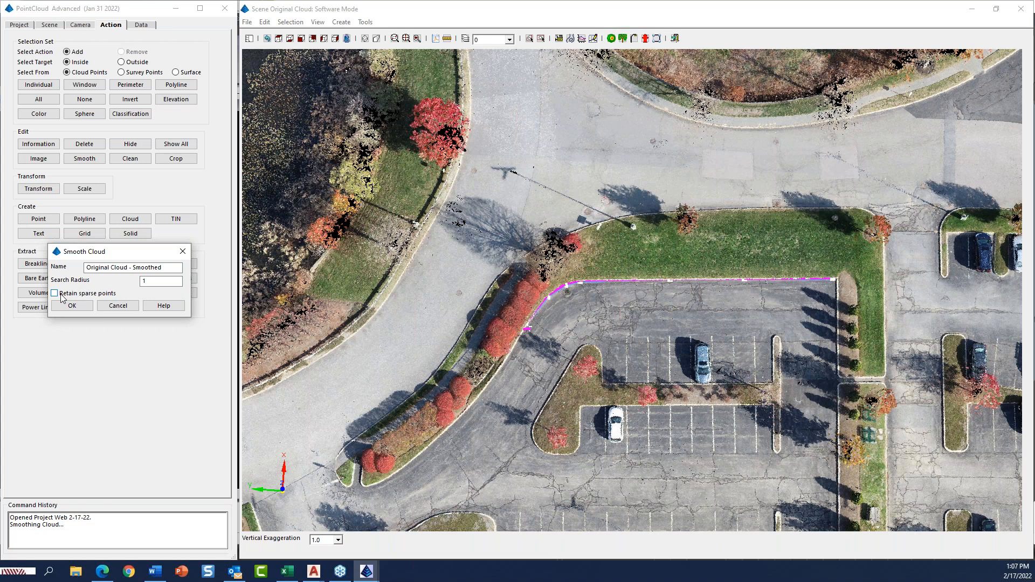
{"action": "left_click_drag", "start_coordinate": [134, 251], "coordinate": [141, 239]}
{"action": "left_click", "coordinate": [172, 269]}
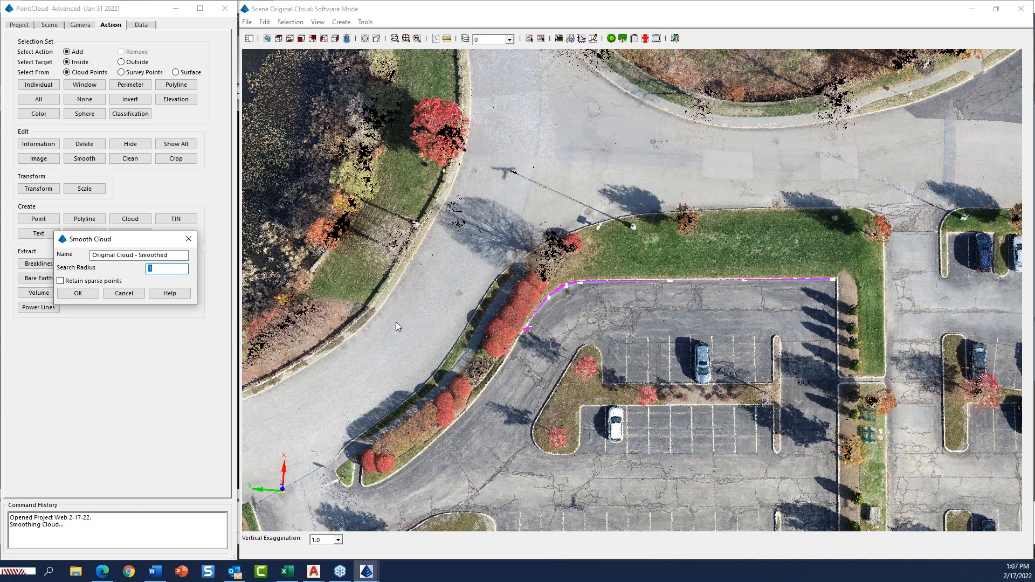
{"action": "left_click", "coordinate": [129, 299]}
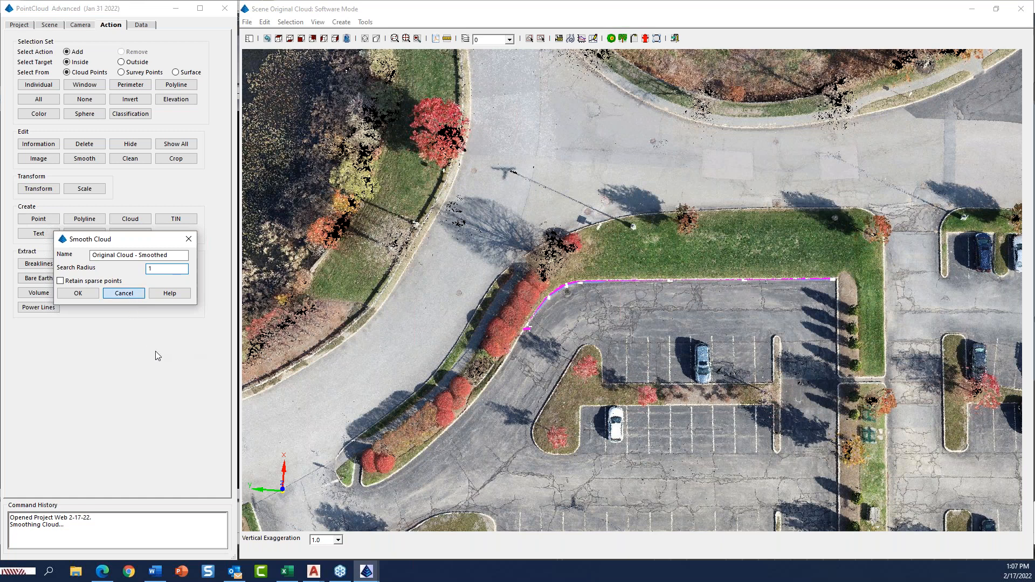
{"action": "left_click", "coordinate": [125, 293]}
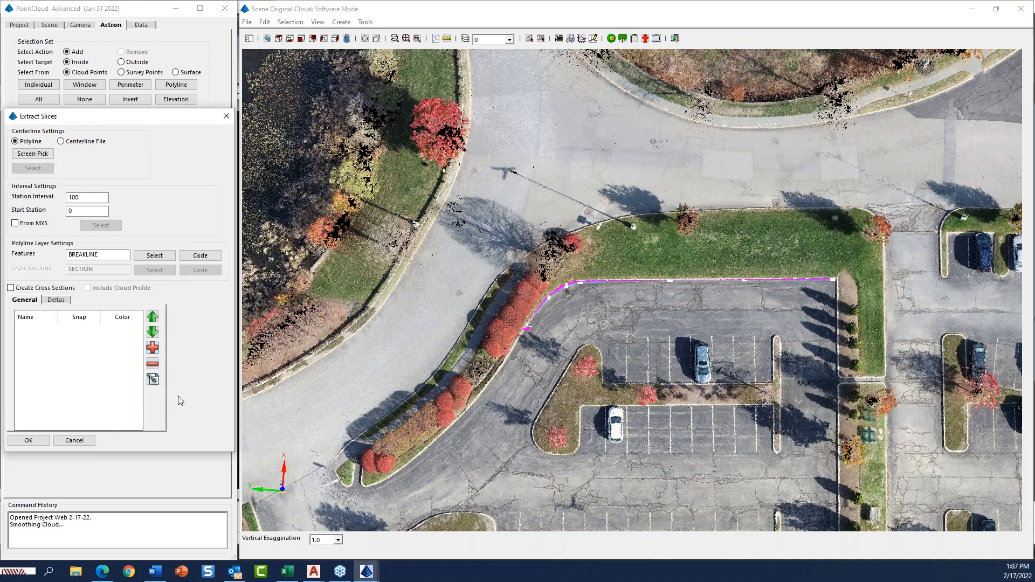
{"action": "left_click", "coordinate": [82, 440]}
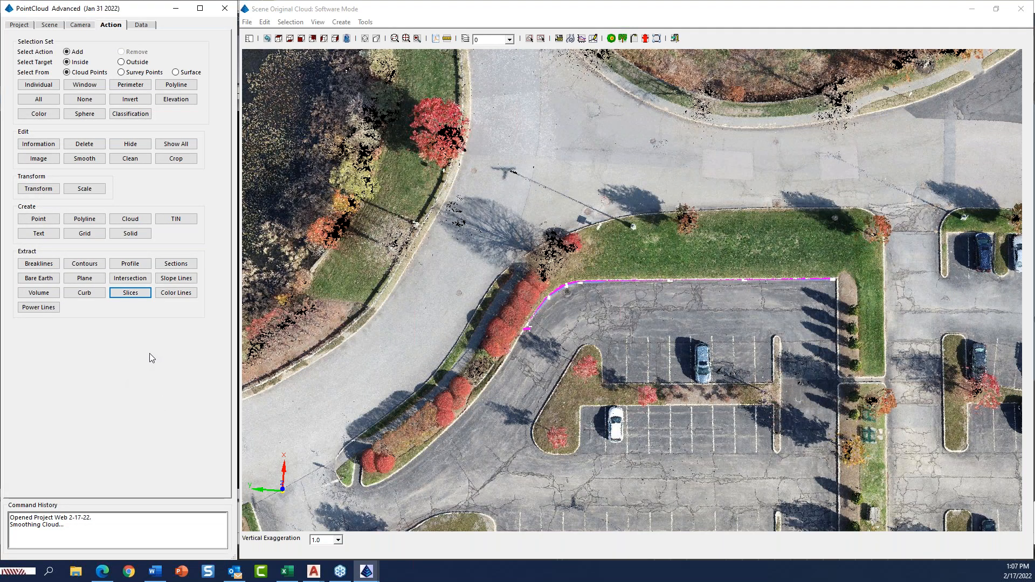
- Examine the original point cloud from above and at an oblique angle around the pond, the curved road curb and the parking lot
{"action": "scroll", "coordinate": [555, 272], "scroll_direction": "down", "scroll_amount": 5}
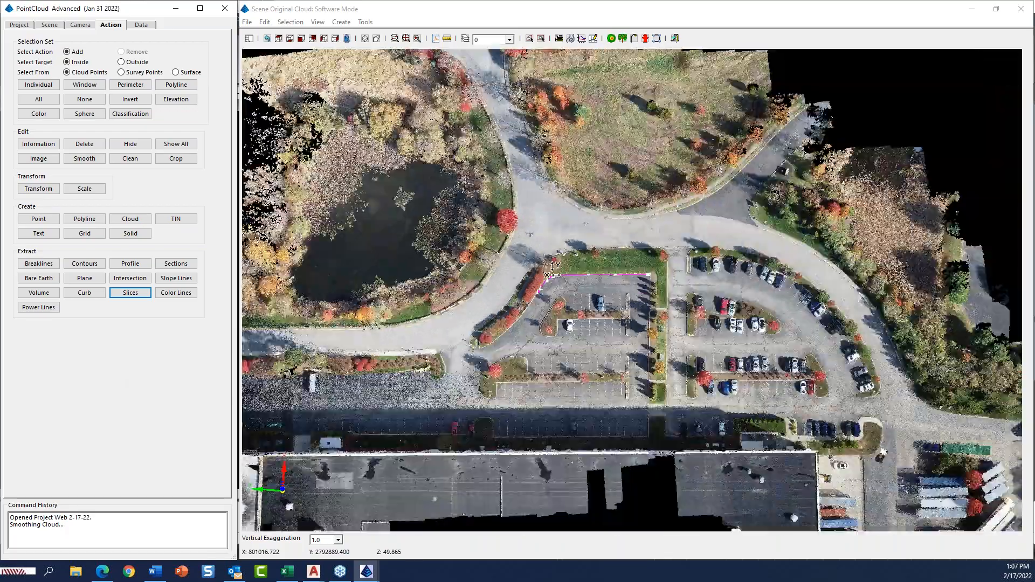
{"action": "scroll", "coordinate": [552, 271], "scroll_direction": "down", "scroll_amount": 4}
{"action": "middle_click_drag", "start_coordinate": [552, 271], "coordinate": [584, 323]}
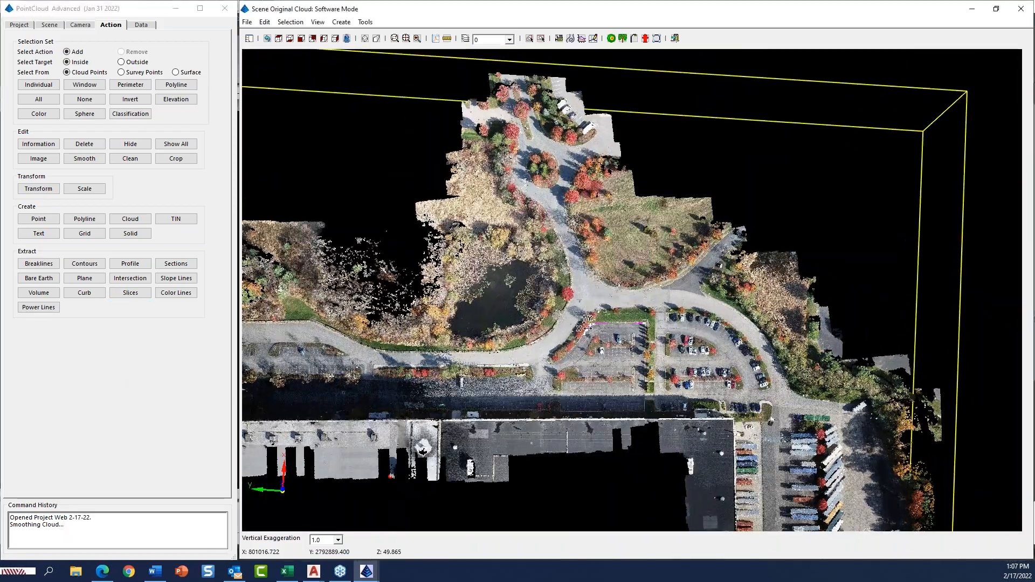
{"action": "middle_click_drag", "start_coordinate": [356, 341], "coordinate": [534, 346]}
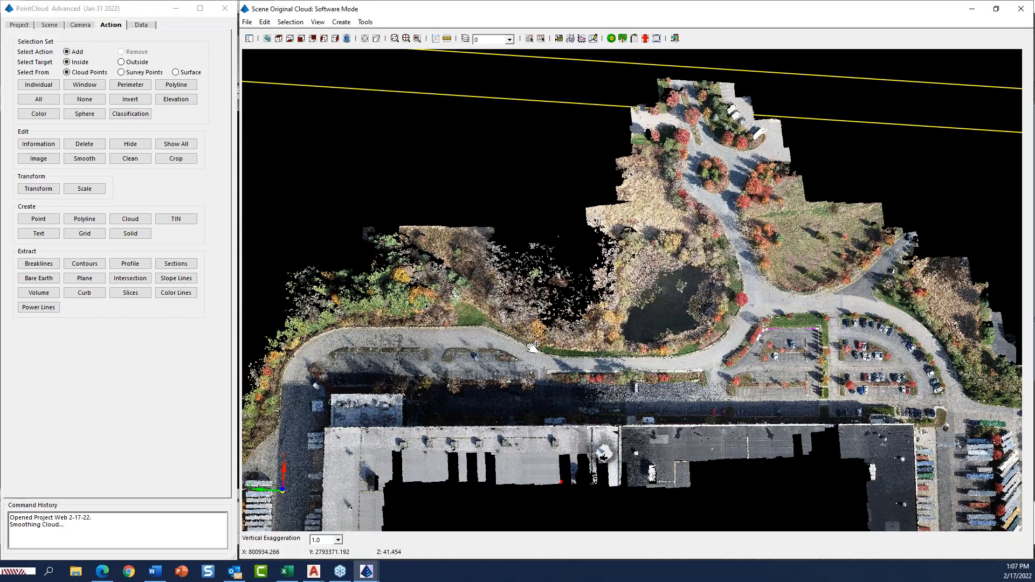
{"action": "scroll", "coordinate": [763, 318], "scroll_direction": "up", "scroll_amount": 3}
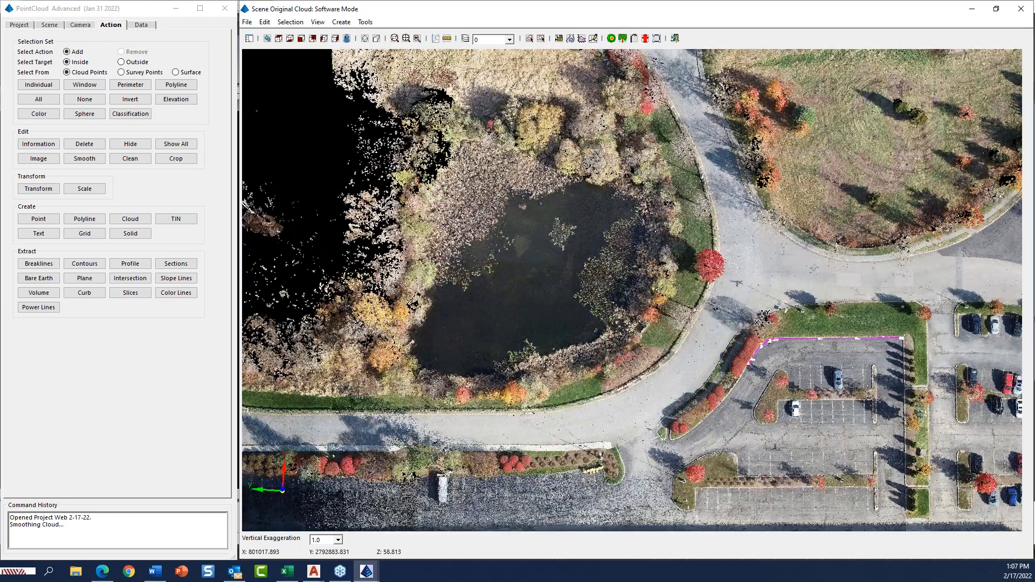
{"action": "scroll", "coordinate": [762, 318], "scroll_direction": "up", "scroll_amount": 2}
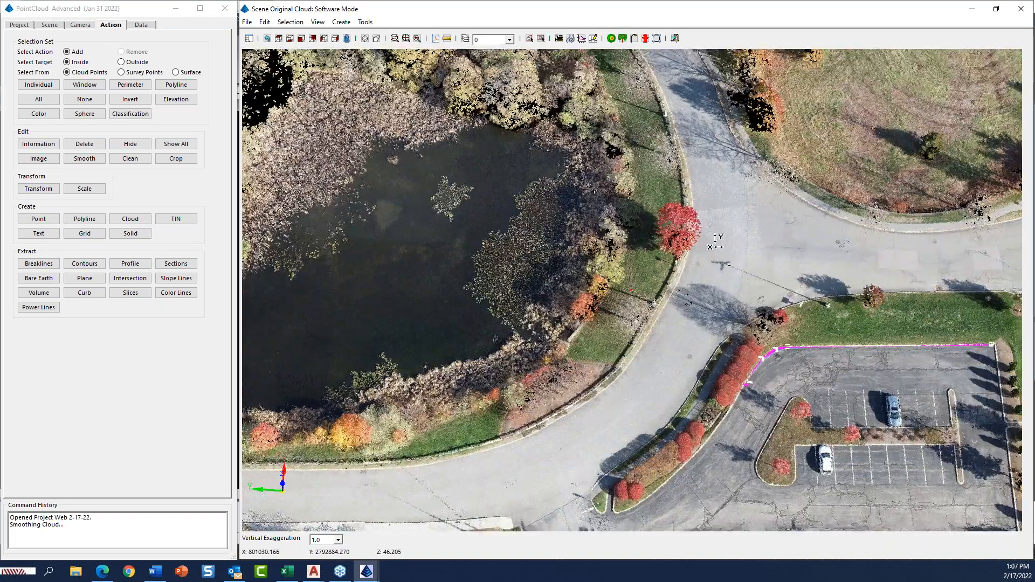
{"action": "left_click_drag", "start_coordinate": [715, 242], "coordinate": [711, 273]}
{"action": "scroll", "coordinate": [646, 303], "scroll_direction": "up", "scroll_amount": 3}
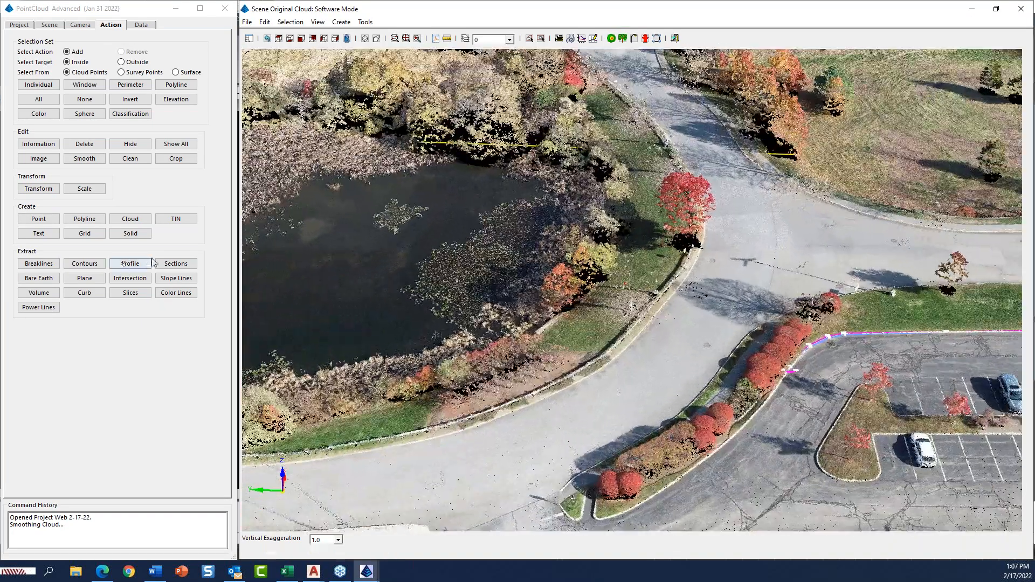
{"action": "left_click_drag", "start_coordinate": [644, 379], "coordinate": [645, 382]}
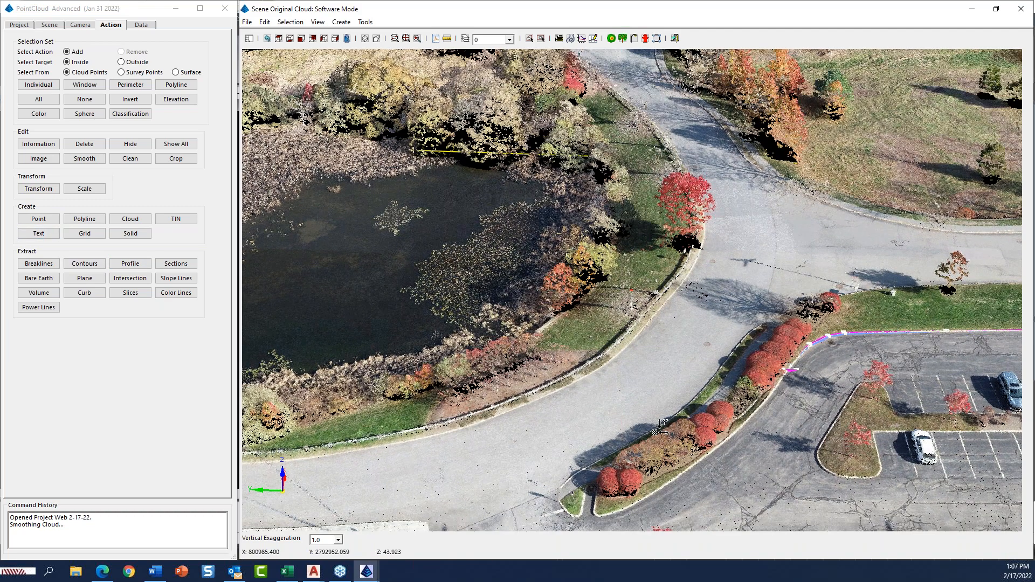
{"action": "left_click_drag", "start_coordinate": [658, 426], "coordinate": [574, 250]}
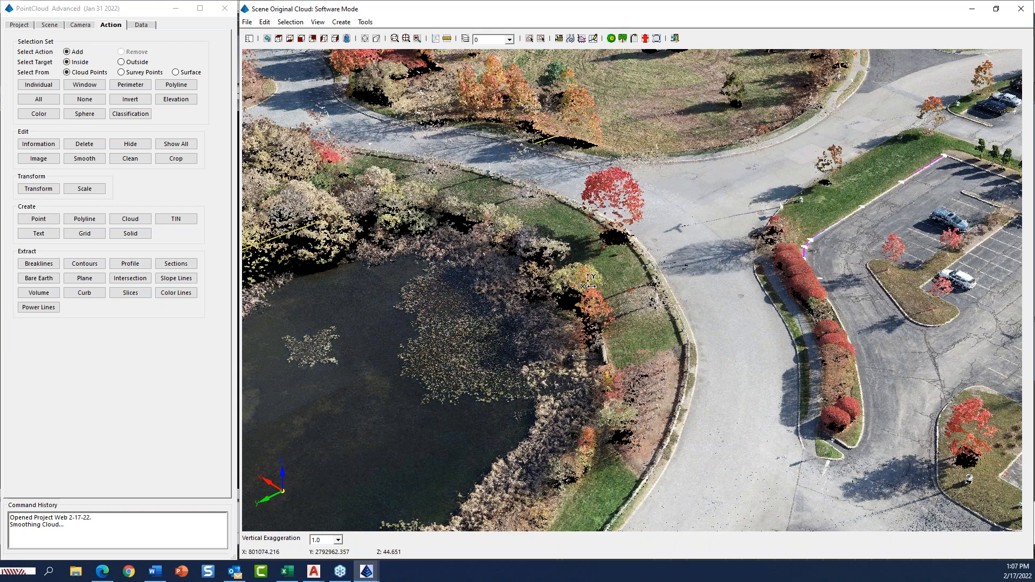
{"action": "left_click_drag", "start_coordinate": [611, 446], "coordinate": [630, 388]}
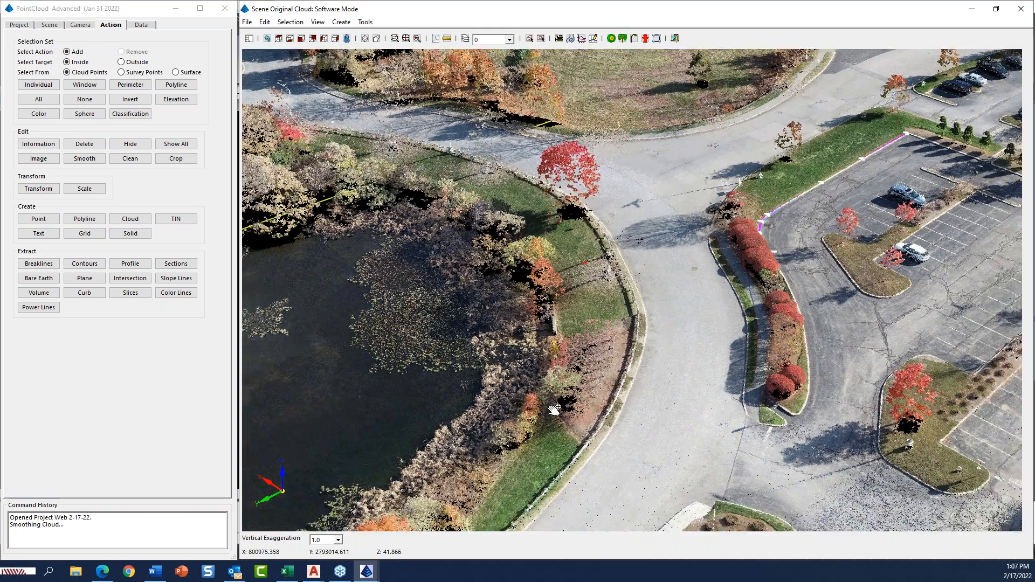
- Examine the road curb, parking lot and building roofs from low and high angles, ending with an overview of the site
{"action": "scroll", "coordinate": [662, 388], "scroll_direction": "down", "scroll_amount": 4}
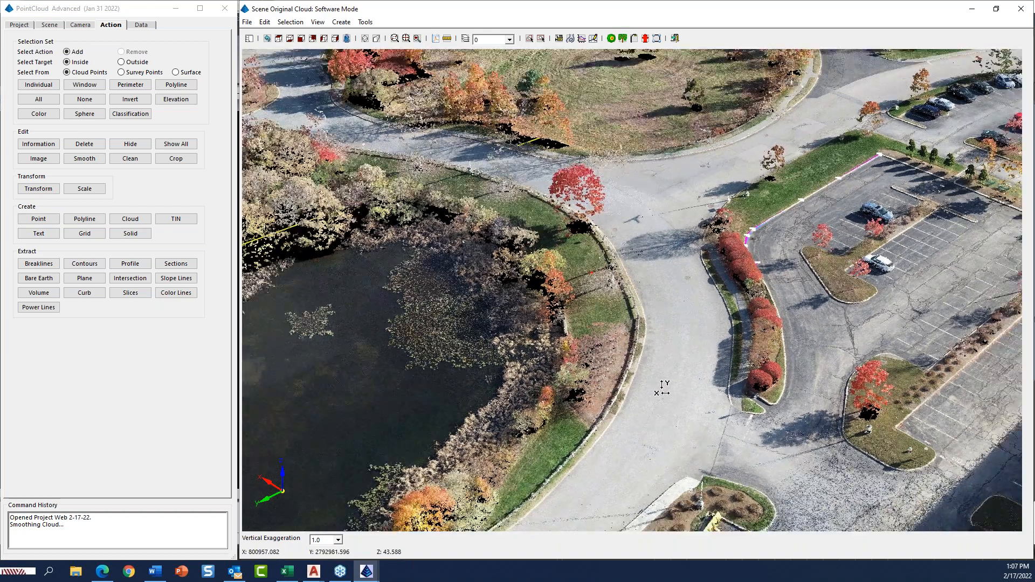
{"action": "scroll", "coordinate": [634, 386], "scroll_direction": "up", "scroll_amount": 4}
{"action": "left_click_drag", "start_coordinate": [634, 386], "coordinate": [463, 351]}
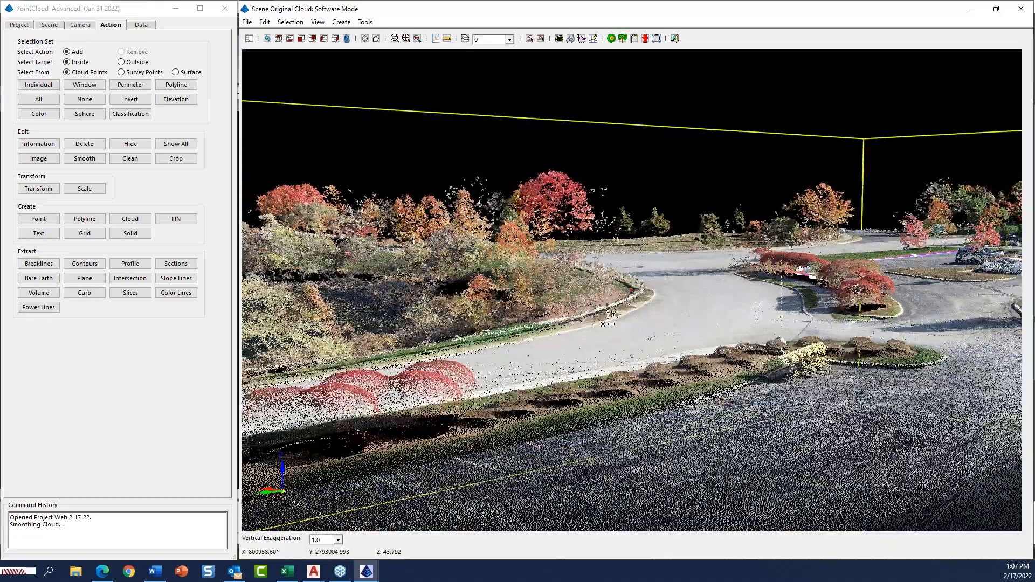
{"action": "scroll", "coordinate": [579, 309], "scroll_direction": "up", "scroll_amount": 6}
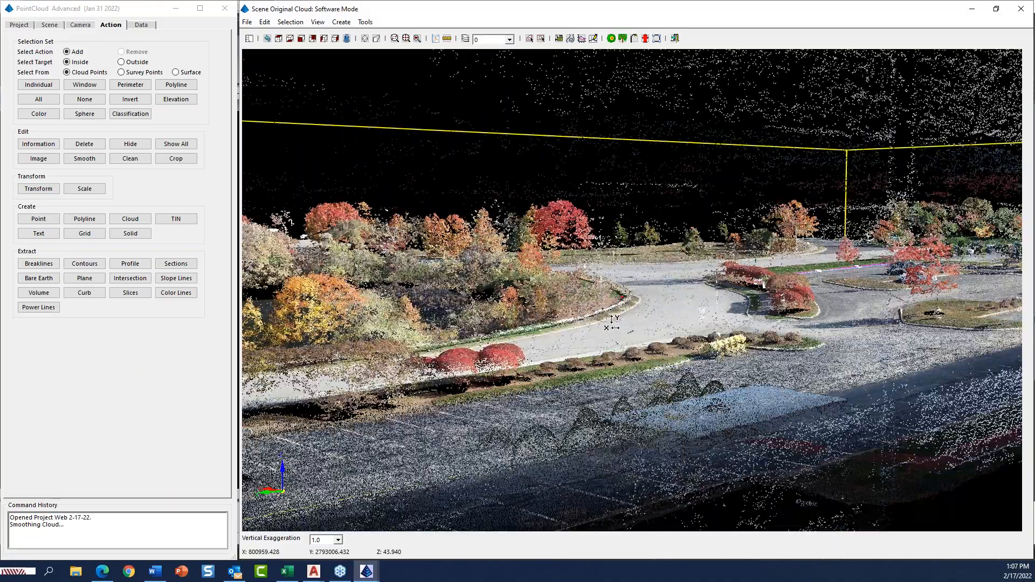
{"action": "scroll", "coordinate": [612, 410], "scroll_direction": "down", "scroll_amount": 6}
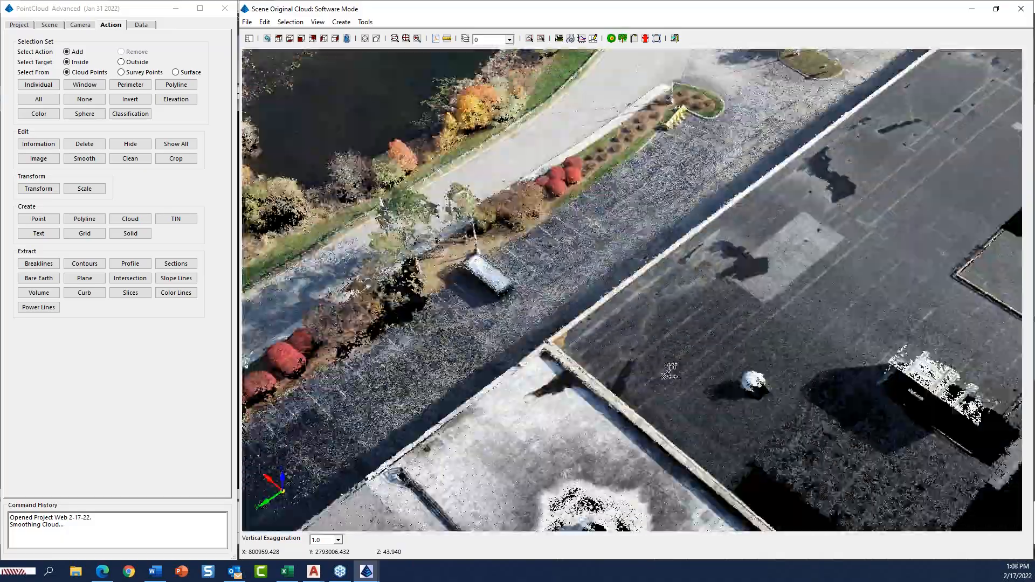
{"action": "scroll", "coordinate": [722, 334], "scroll_direction": "down", "scroll_amount": 8}
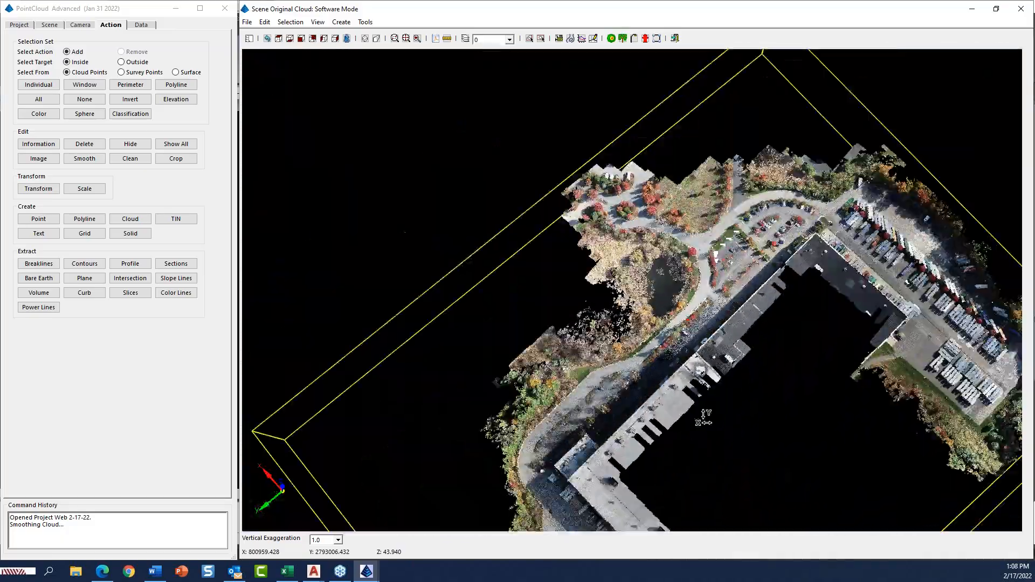
{"action": "left_click_drag", "start_coordinate": [601, 484], "coordinate": [479, 400]}
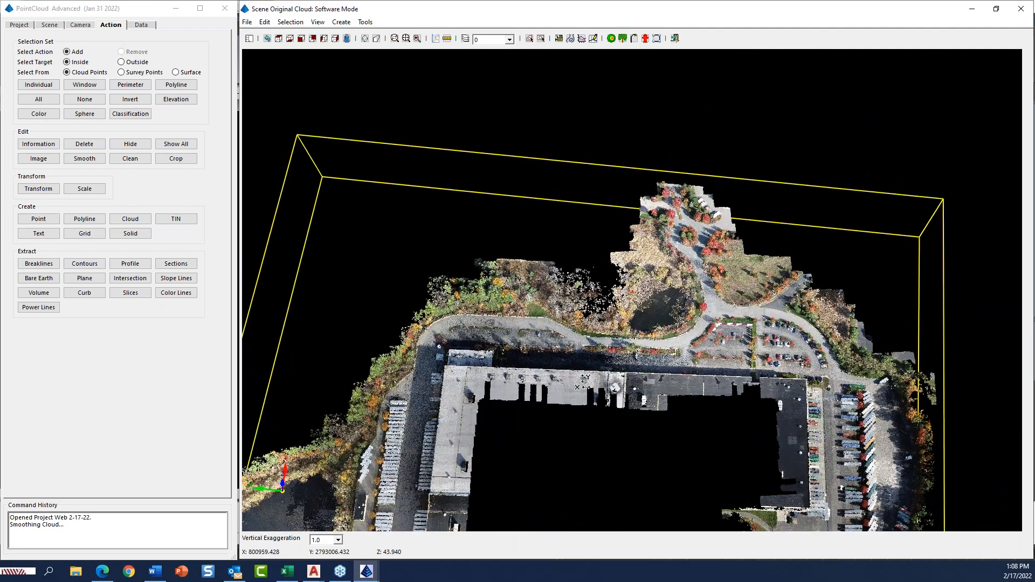
- Start point creation and assign the EP code from the Site Feature Lines (3D) category as the point description
{"action": "left_click", "coordinate": [37, 219]}
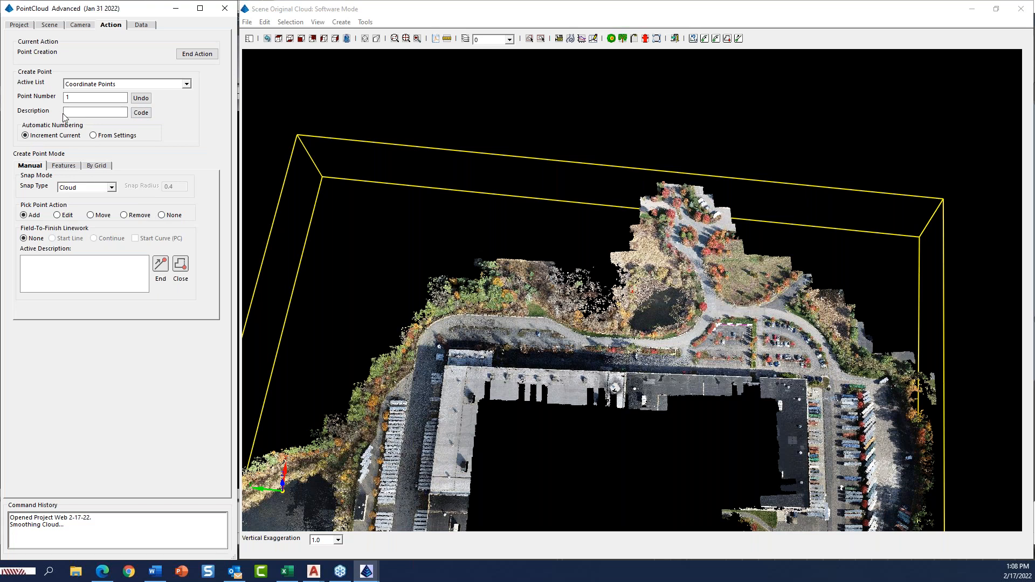
{"action": "left_click", "coordinate": [141, 114]}
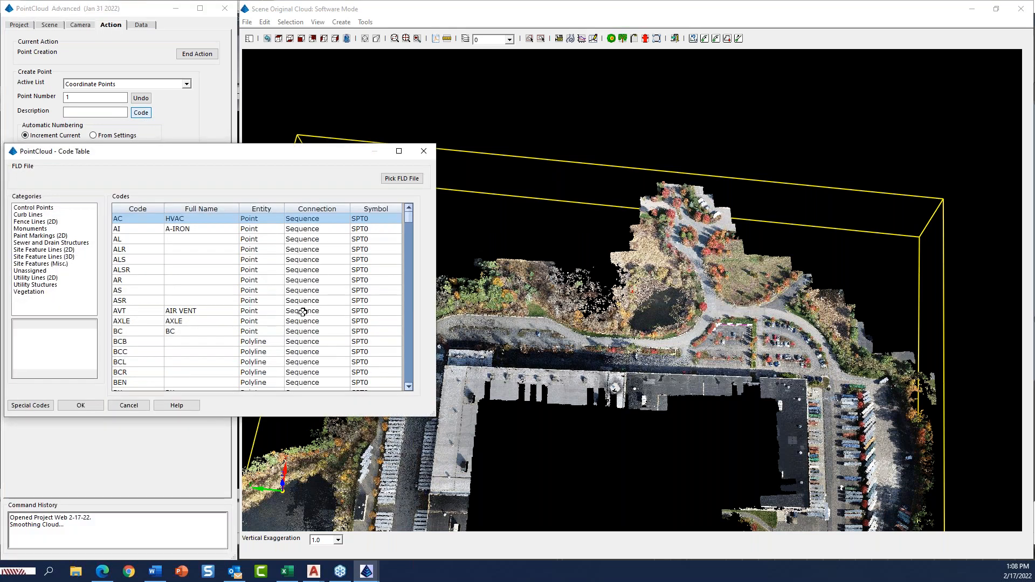
{"action": "left_click_drag", "start_coordinate": [280, 147], "coordinate": [348, 143]}
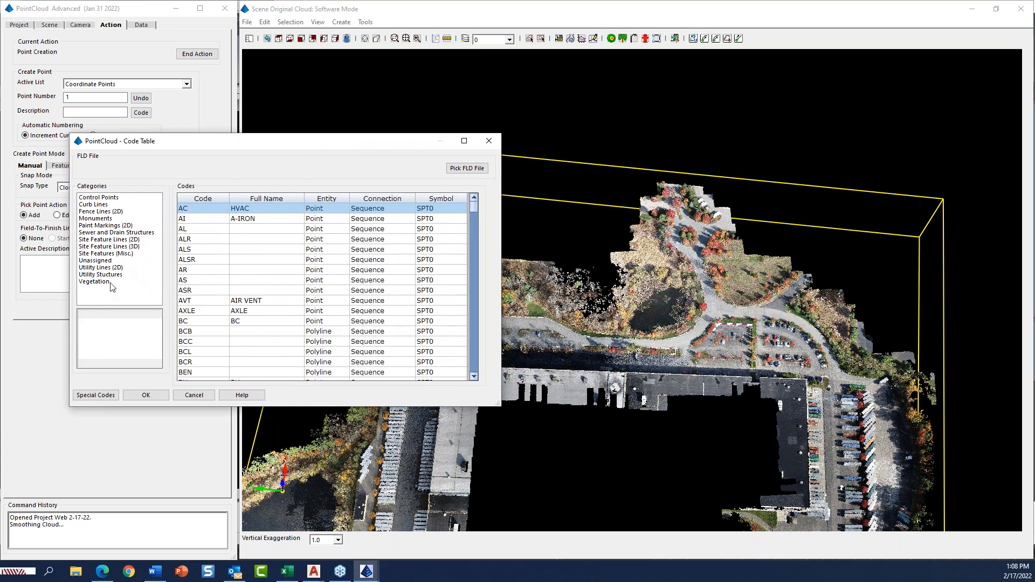
{"action": "left_click", "coordinate": [115, 247]}
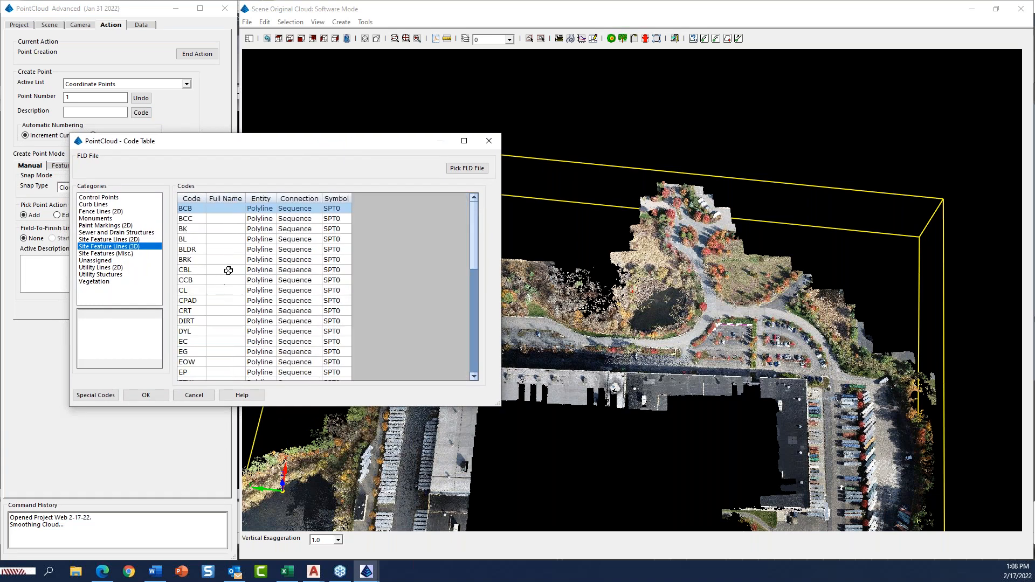
{"action": "left_click", "coordinate": [193, 371]}
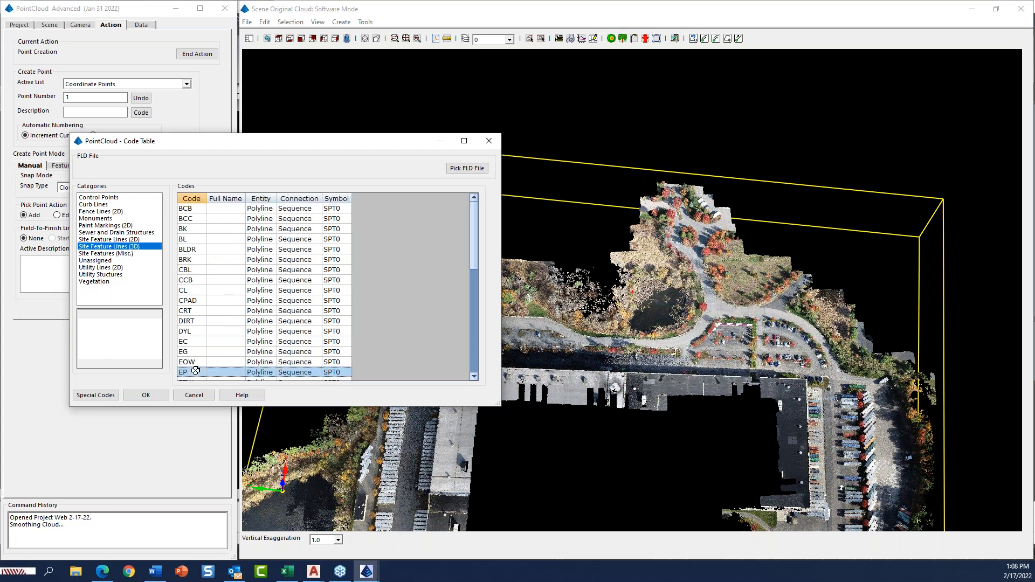
{"action": "left_click", "coordinate": [147, 394]}
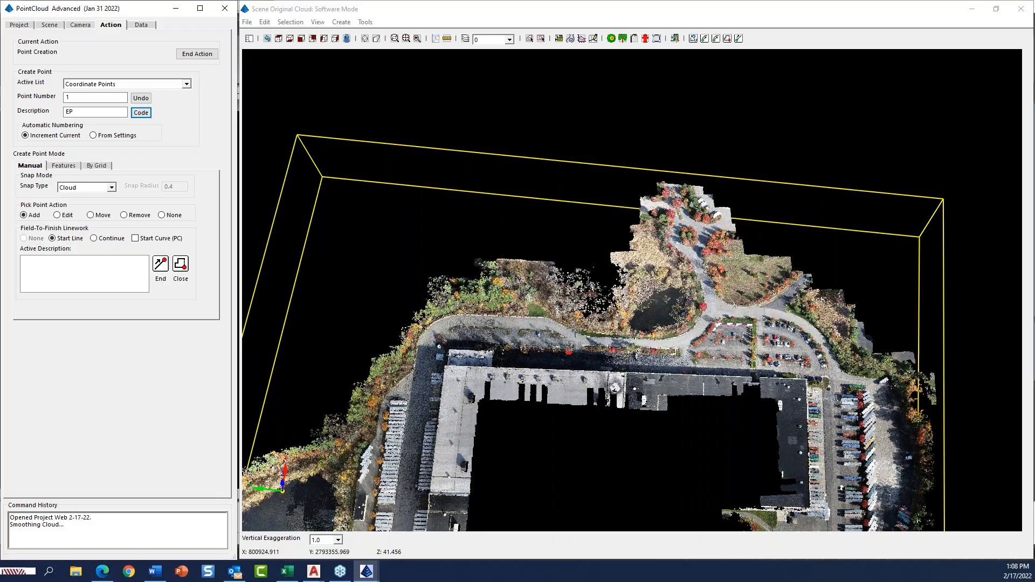
- Examine the pavement edge along the curved road beside the grass and pond, up close and from further away
{"action": "scroll", "coordinate": [469, 280], "scroll_direction": "up", "scroll_amount": 10}
{"action": "scroll", "coordinate": [469, 280], "scroll_direction": "up", "scroll_amount": 5}
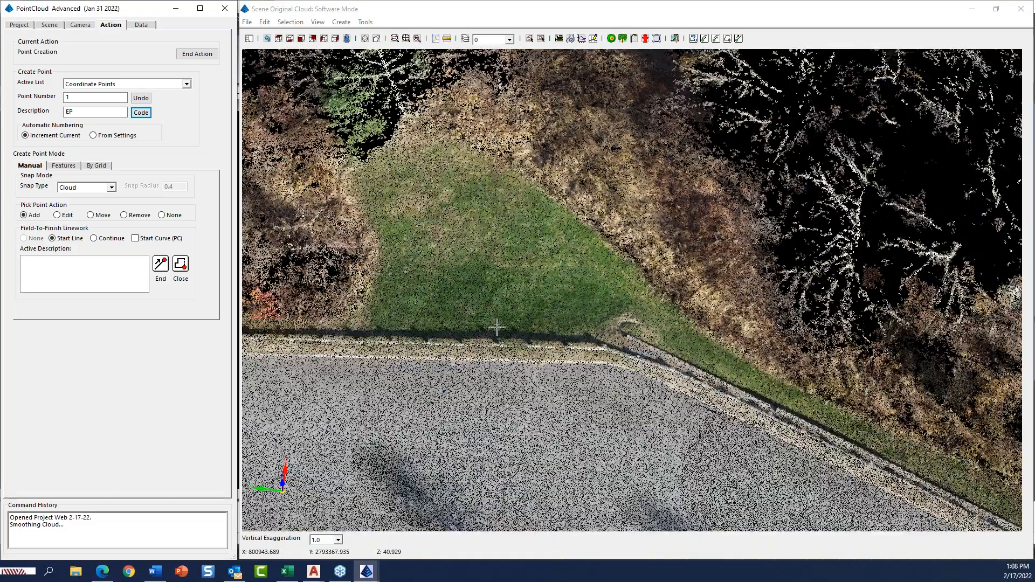
{"action": "scroll", "coordinate": [548, 375], "scroll_direction": "up", "scroll_amount": 2}
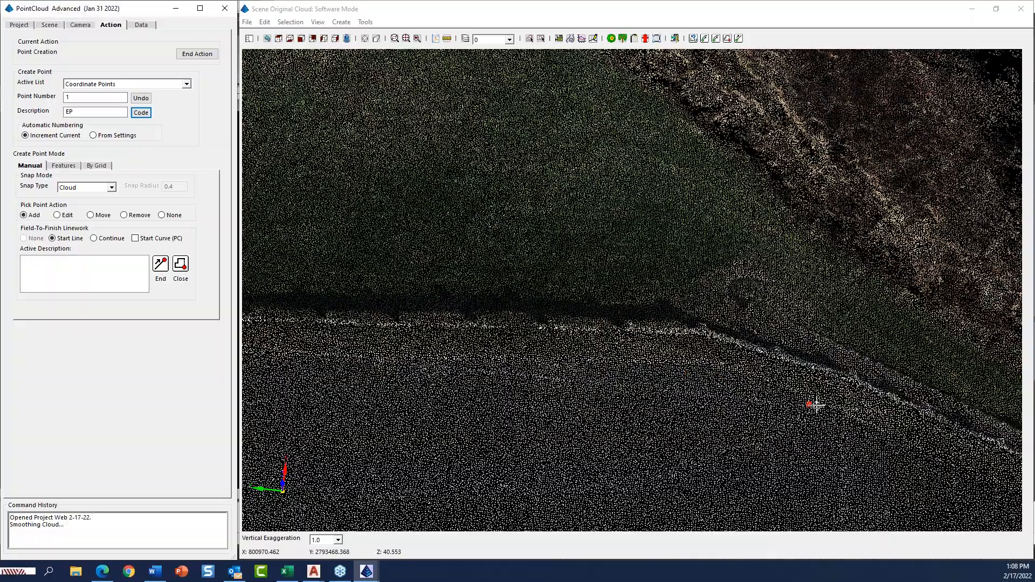
{"action": "scroll", "coordinate": [702, 386], "scroll_direction": "up", "scroll_amount": 1}
{"action": "scroll", "coordinate": [698, 388], "scroll_direction": "down", "scroll_amount": 4}
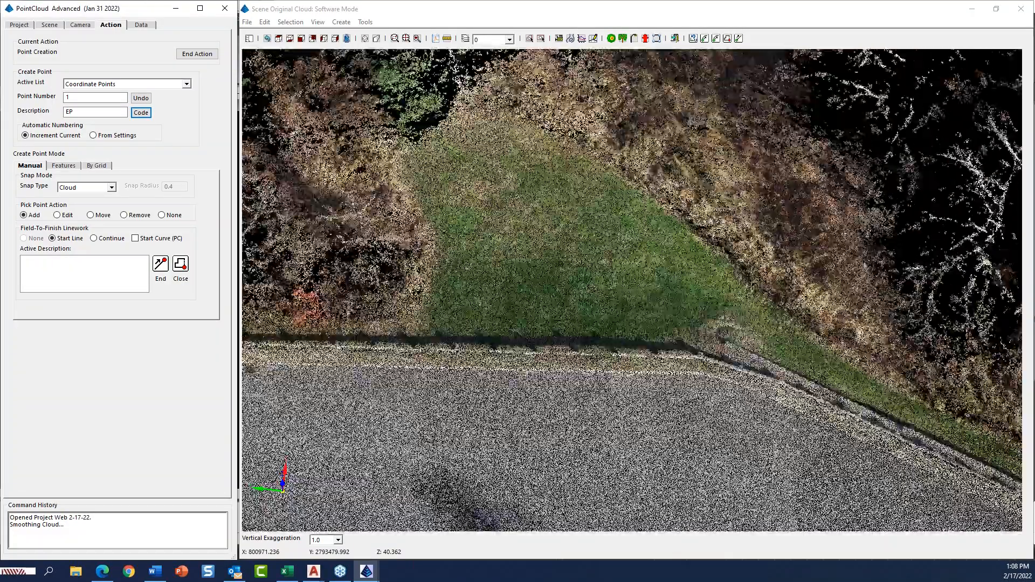
{"action": "scroll", "coordinate": [694, 391], "scroll_direction": "down", "scroll_amount": 4}
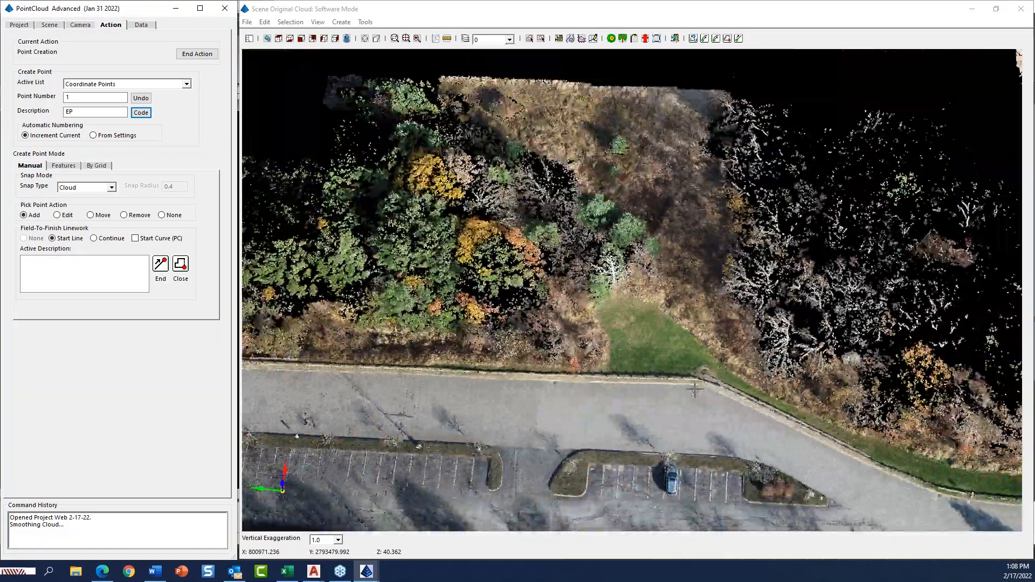
{"action": "middle_click_drag", "start_coordinate": [724, 424], "coordinate": [525, 352]}
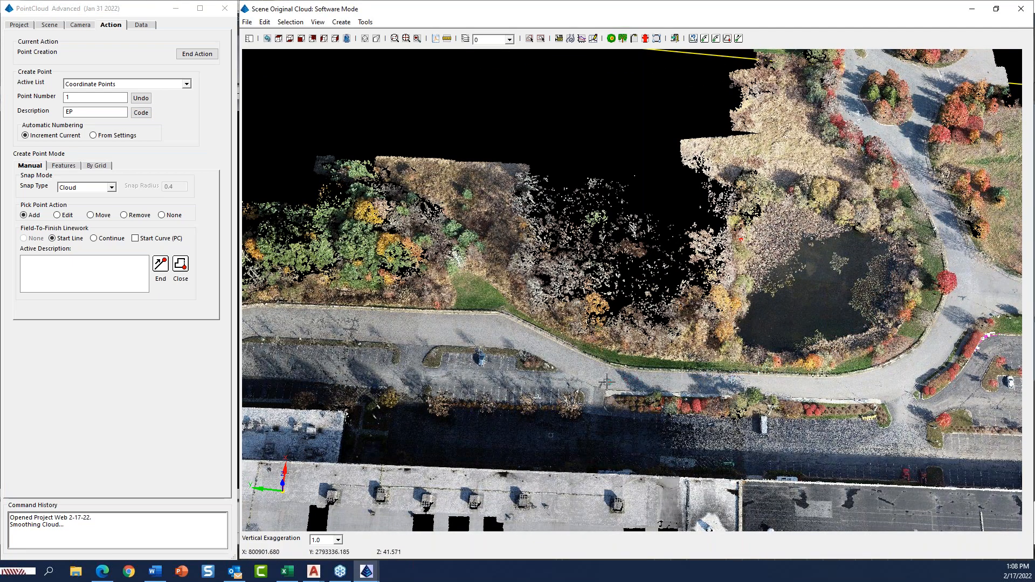
{"action": "scroll", "coordinate": [606, 381], "scroll_direction": "down", "scroll_amount": 2}
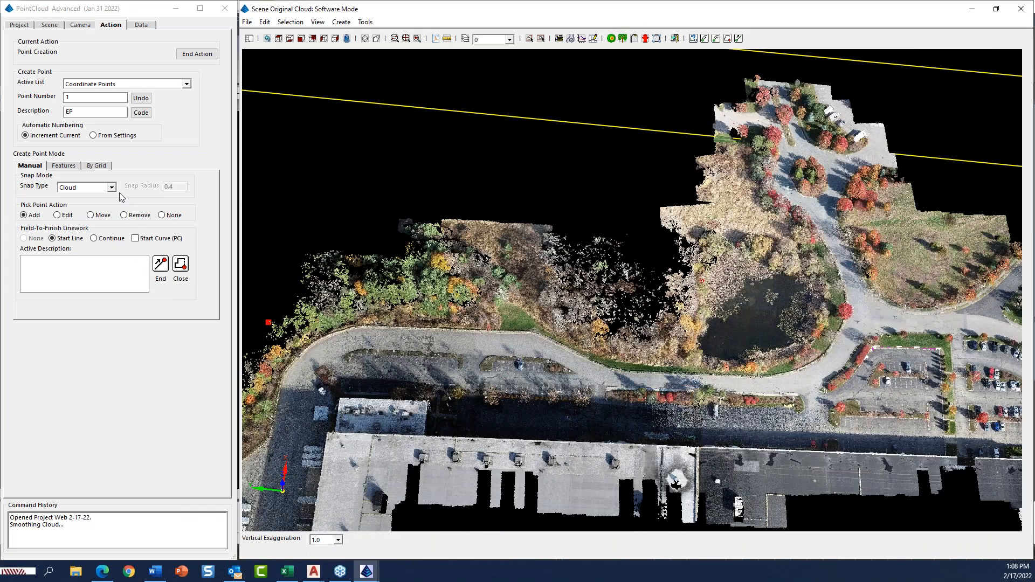
- Fill in Survey by Grid with 25 by 25 cells, description R and starting point number 1, and cancel without creating points
{"action": "left_click", "coordinate": [96, 167]}
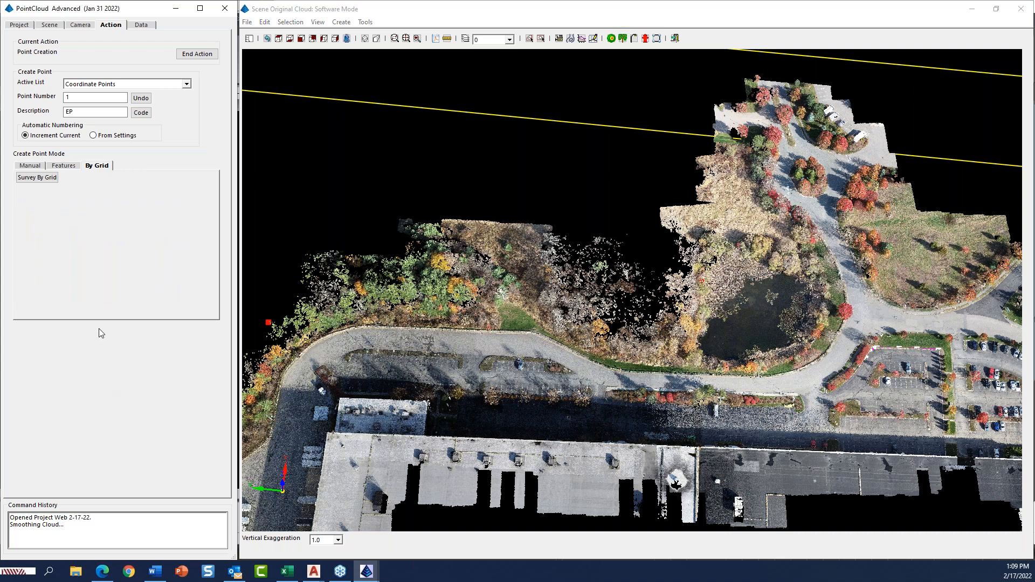
{"action": "left_click", "coordinate": [198, 54]}
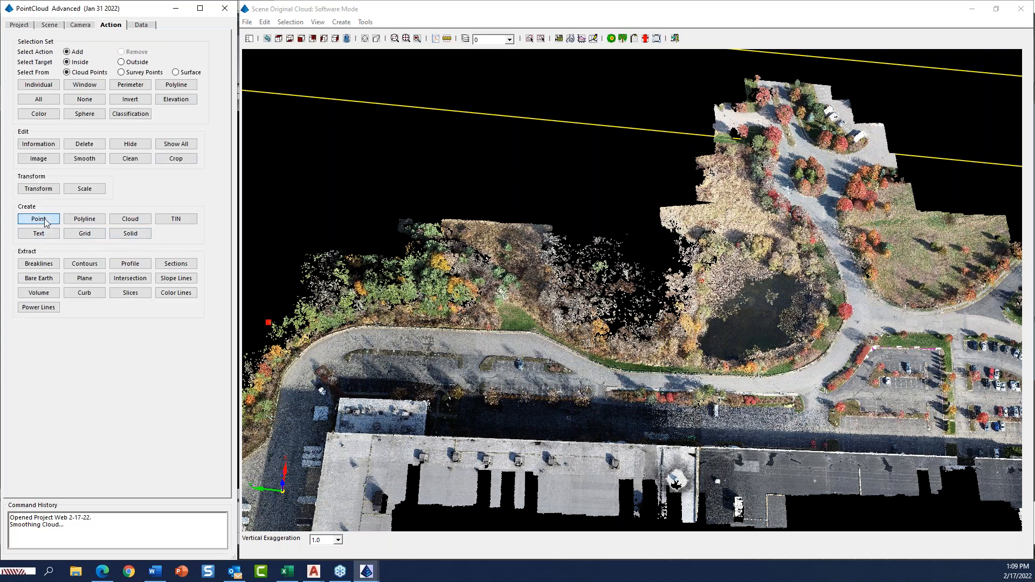
{"action": "left_click", "coordinate": [39, 218]}
{"action": "left_click", "coordinate": [46, 180]}
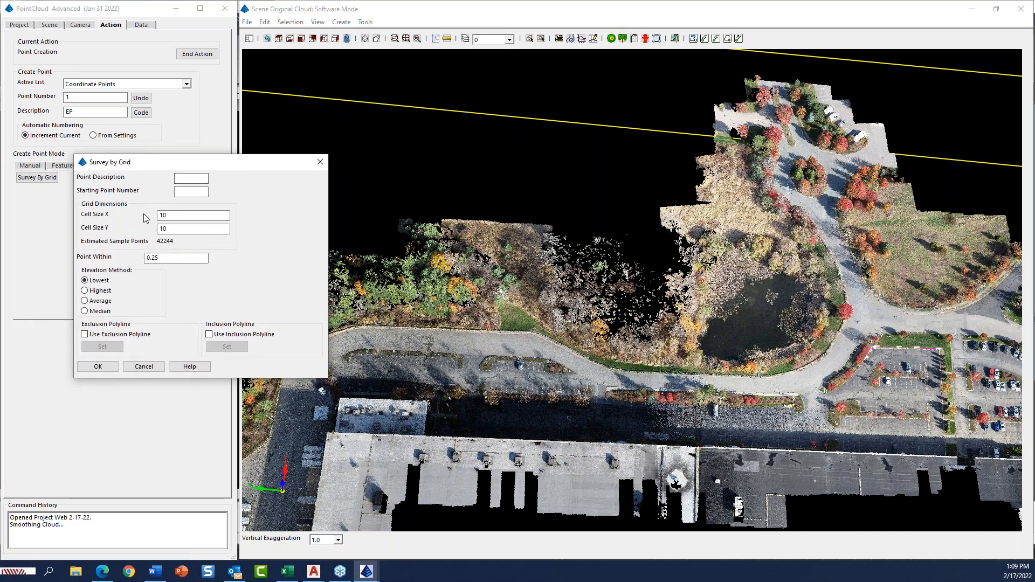
{"action": "left_click_drag", "start_coordinate": [175, 217], "coordinate": [127, 222]}
{"action": "key", "text": "Tab"}
{"action": "type", "text": "25"}
{"action": "left_click", "coordinate": [187, 180]}
{"action": "type", "text": "R"}
{"action": "left_click", "coordinate": [197, 192]}
{"action": "type", "text": "1"}
{"action": "left_click", "coordinate": [154, 370]}
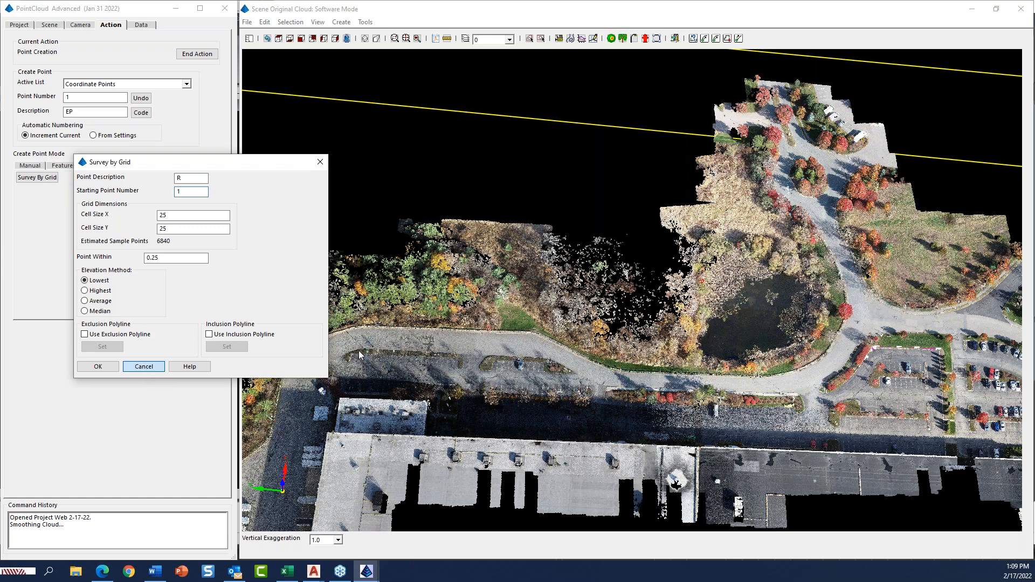
- Examine the cloud around the pond, road junction and parking lot, and end the point creation action
{"action": "scroll", "coordinate": [452, 336], "scroll_direction": "down", "scroll_amount": 5}
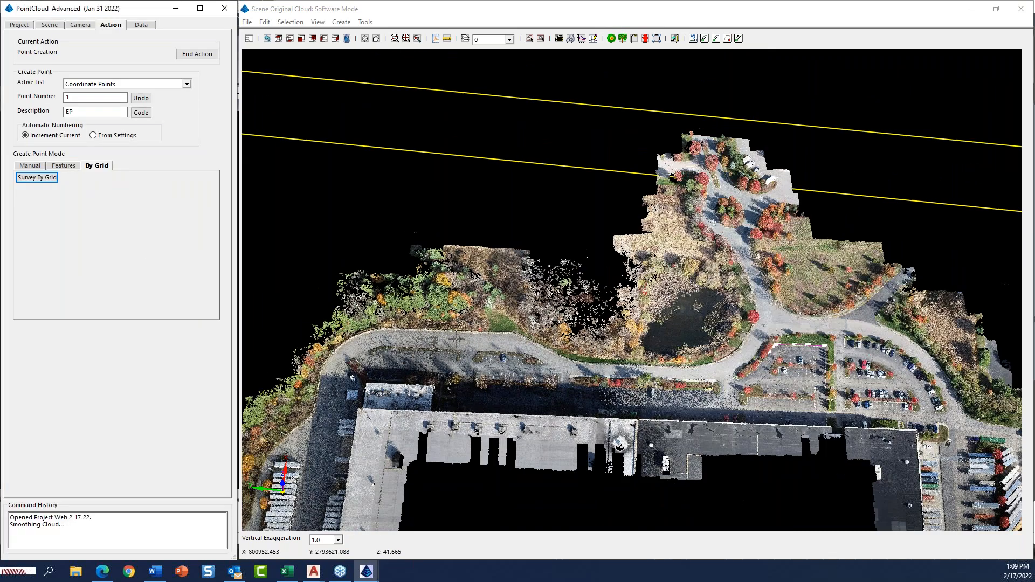
{"action": "middle_click_drag", "start_coordinate": [605, 421], "coordinate": [610, 395]}
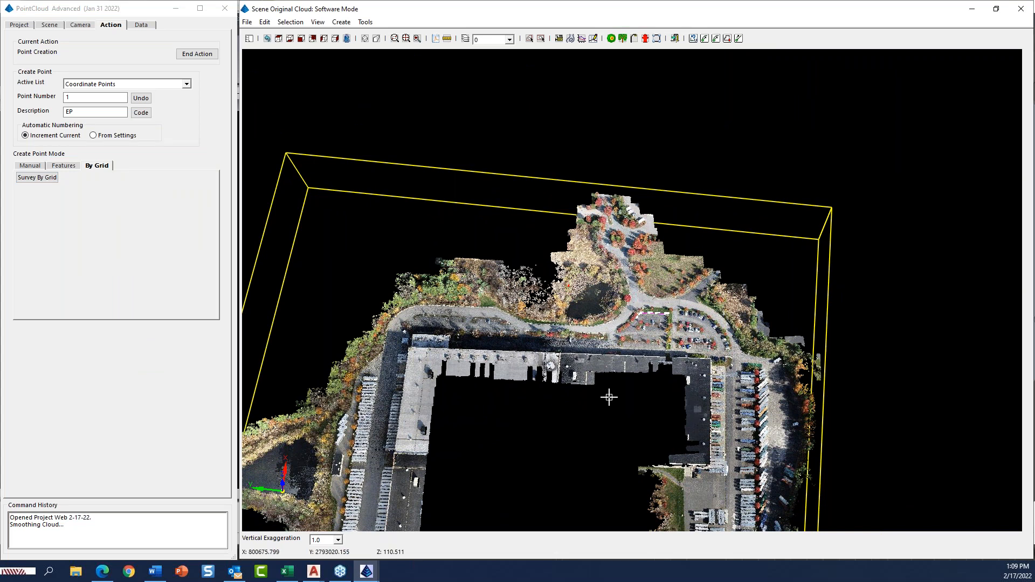
{"action": "scroll", "coordinate": [675, 289], "scroll_direction": "up", "scroll_amount": 5}
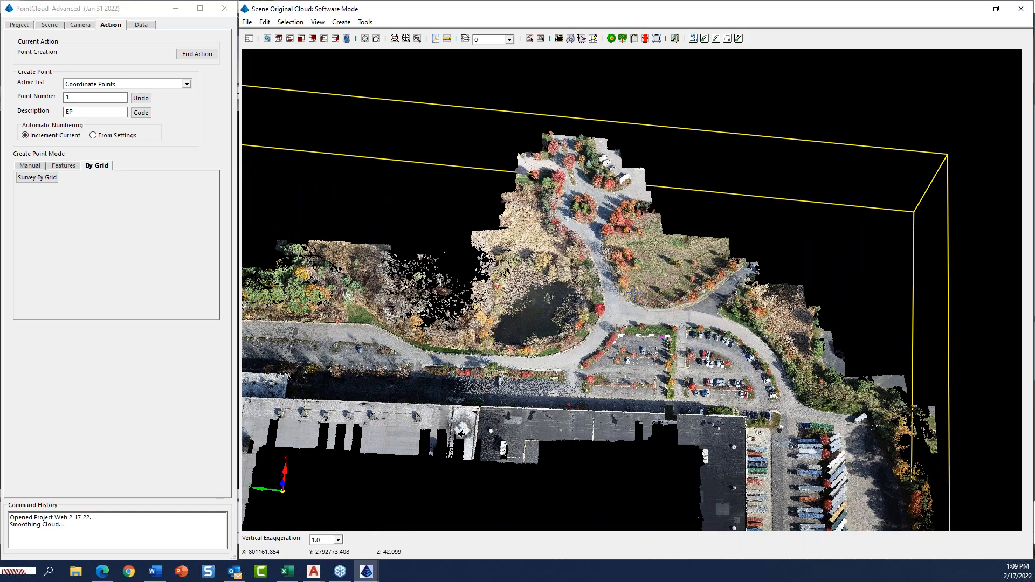
{"action": "scroll", "coordinate": [617, 296], "scroll_direction": "up", "scroll_amount": 2}
{"action": "scroll", "coordinate": [628, 388], "scroll_direction": "up", "scroll_amount": 3}
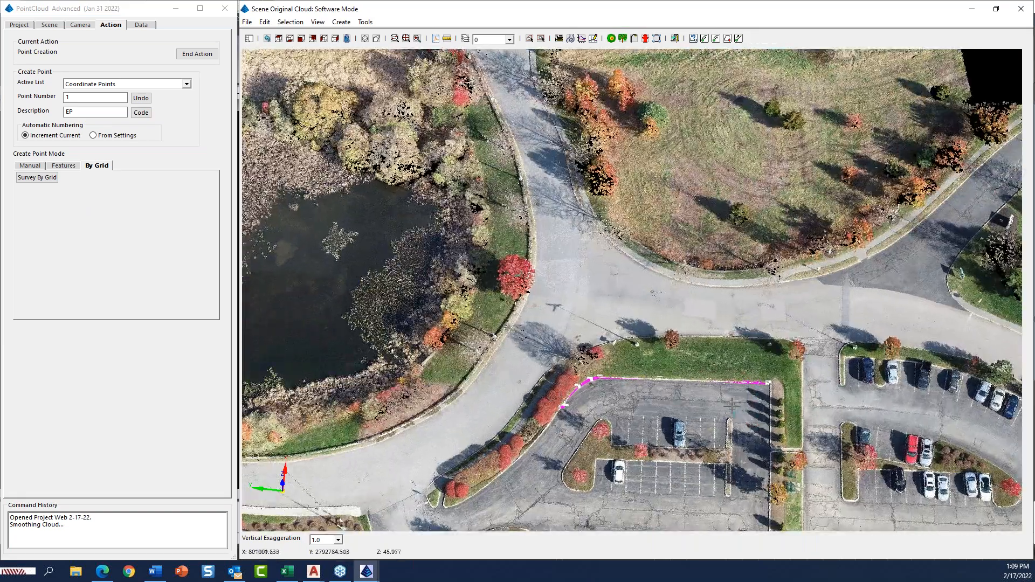
{"action": "middle_click_drag", "start_coordinate": [461, 246], "coordinate": [474, 354]}
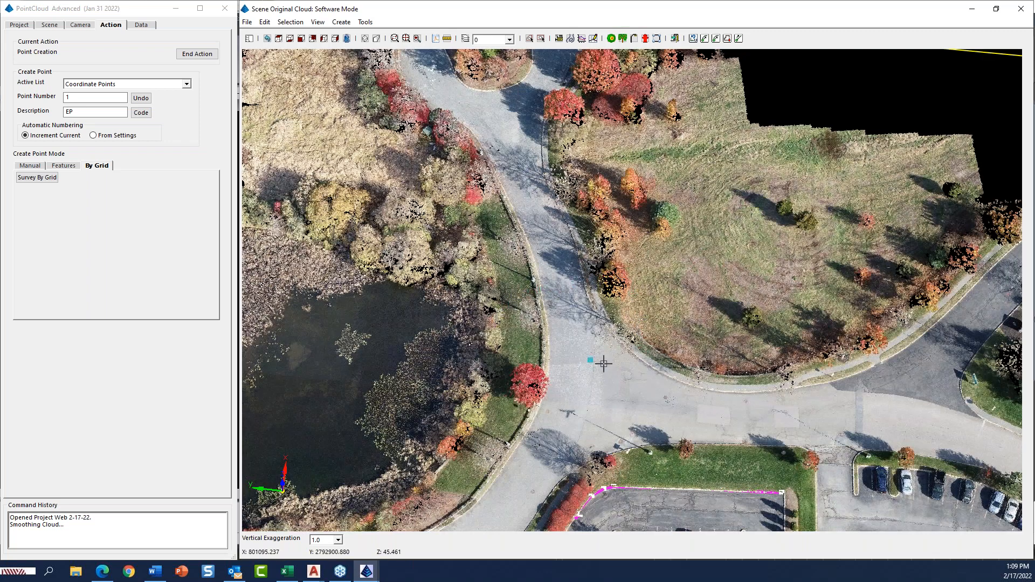
{"action": "scroll", "coordinate": [608, 357], "scroll_direction": "down", "scroll_amount": 2}
{"action": "scroll", "coordinate": [608, 357], "scroll_direction": "down", "scroll_amount": 1}
{"action": "middle_click_drag", "start_coordinate": [603, 363], "coordinate": [652, 287]}
{"action": "left_click", "coordinate": [346, 395]}
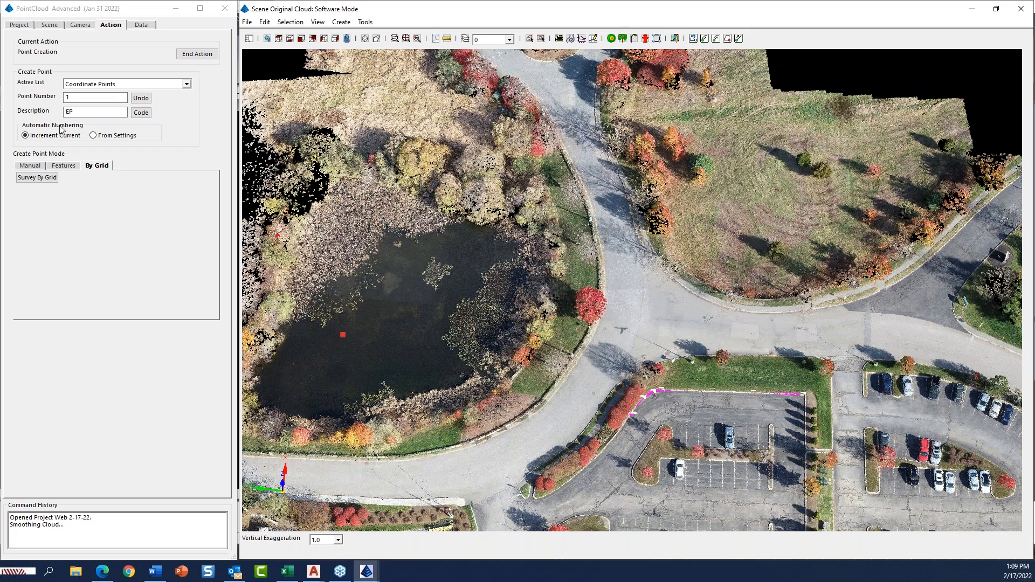
{"action": "left_click", "coordinate": [197, 54]}
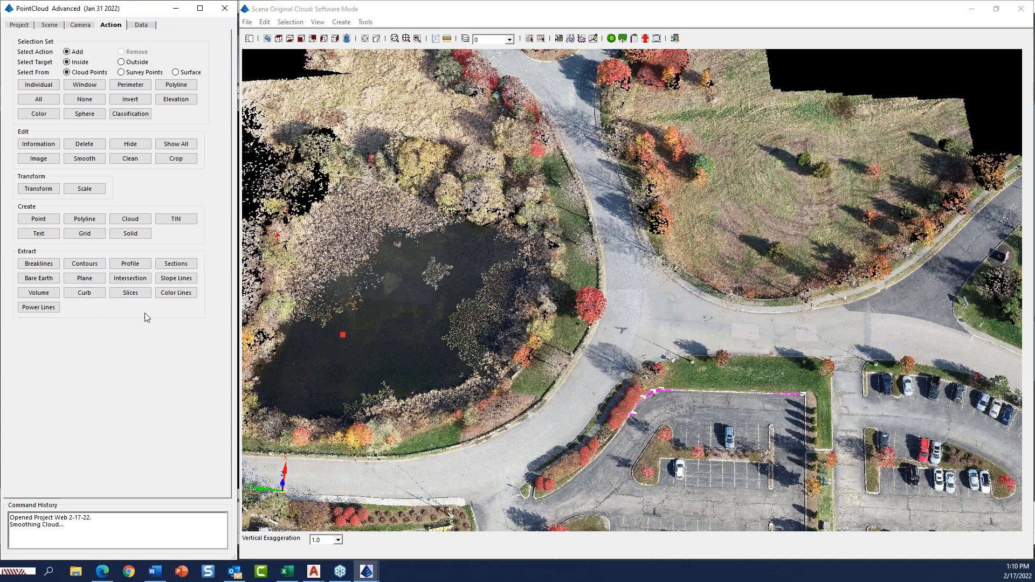
- Review the Extract Color Lines settings and its line type options, and end the action without extracting anything
{"action": "left_click", "coordinate": [168, 296]}
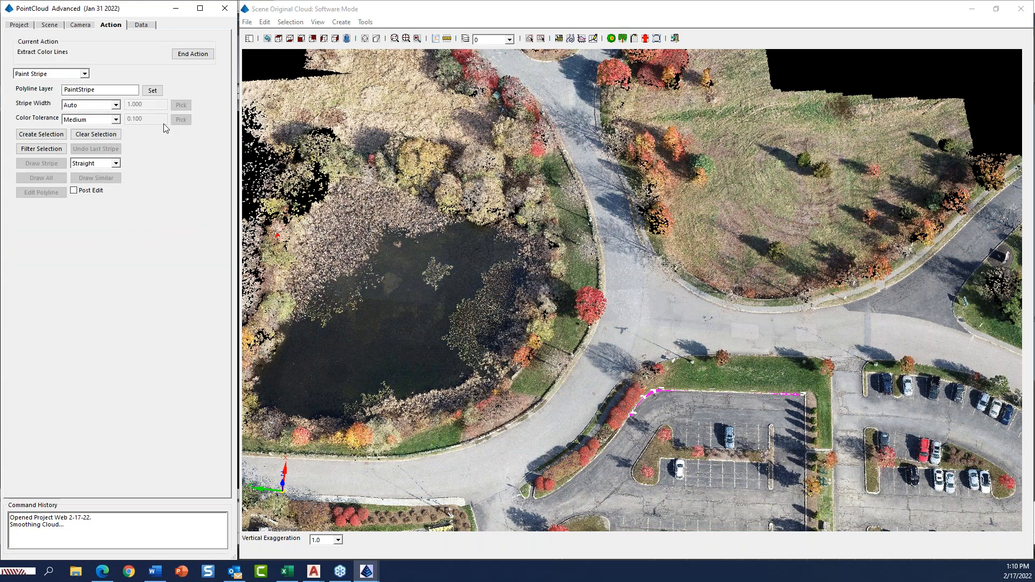
{"action": "left_click", "coordinate": [84, 74]}
{"action": "left_click", "coordinate": [85, 74]}
{"action": "left_click", "coordinate": [194, 54]}
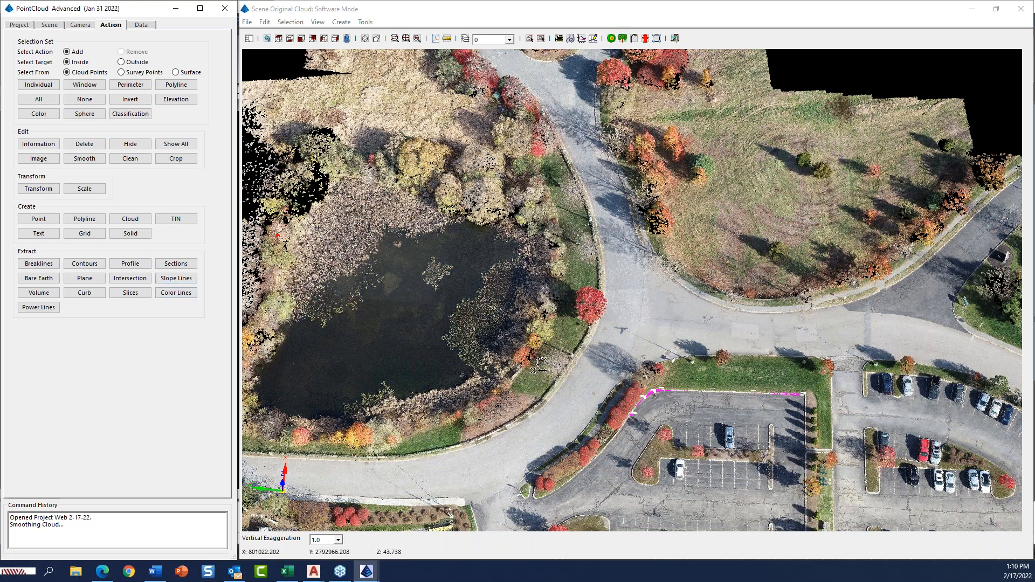
- Inspect the pond and parking lot area, and reset the scene to a plan view of the entire point cloud
{"action": "scroll", "coordinate": [539, 365], "scroll_direction": "up", "scroll_amount": 1}
{"action": "scroll", "coordinate": [539, 366], "scroll_direction": "up", "scroll_amount": 1}
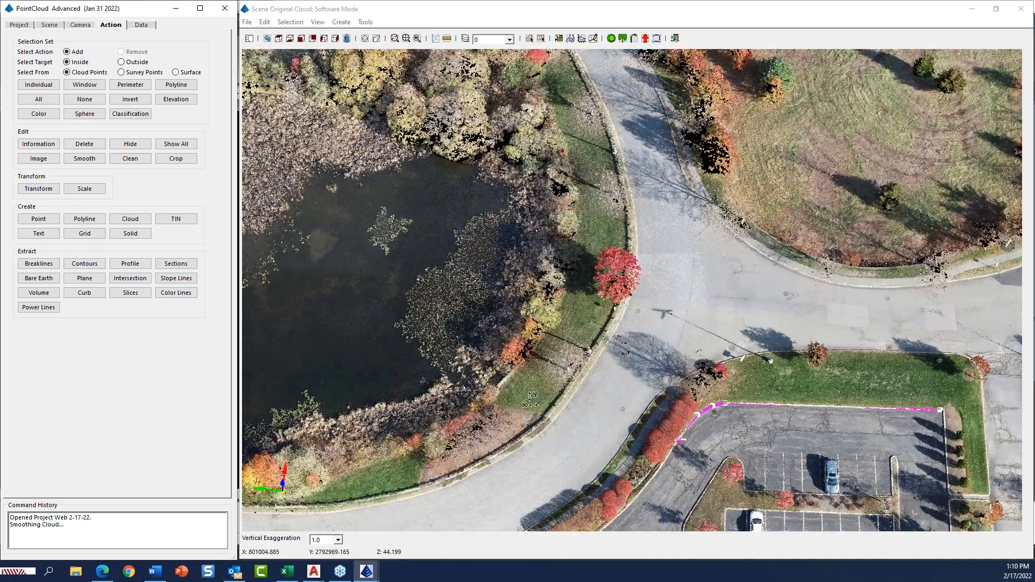
{"action": "scroll", "coordinate": [519, 366], "scroll_direction": "down", "scroll_amount": 6}
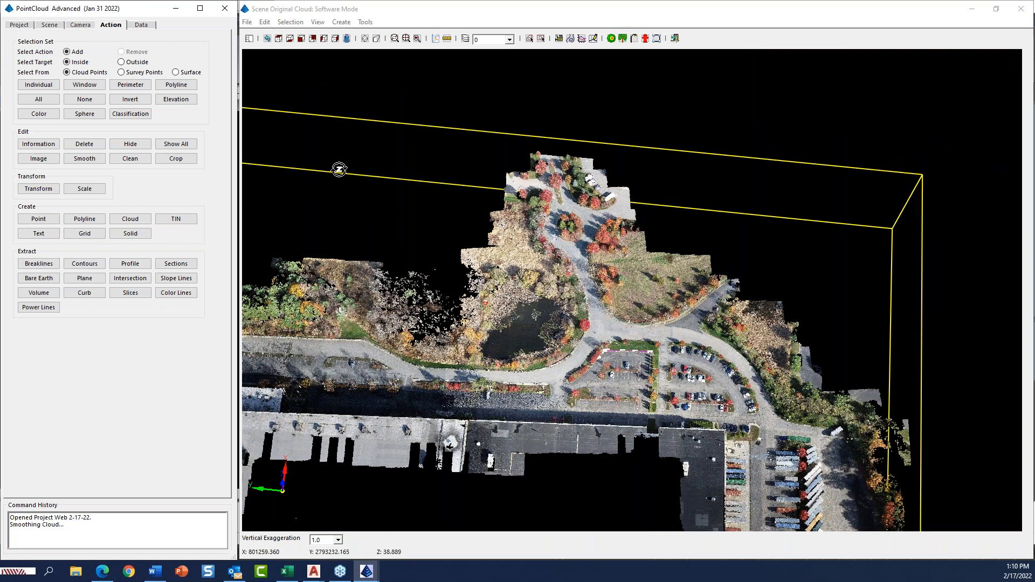
{"action": "left_click", "coordinate": [251, 40]}
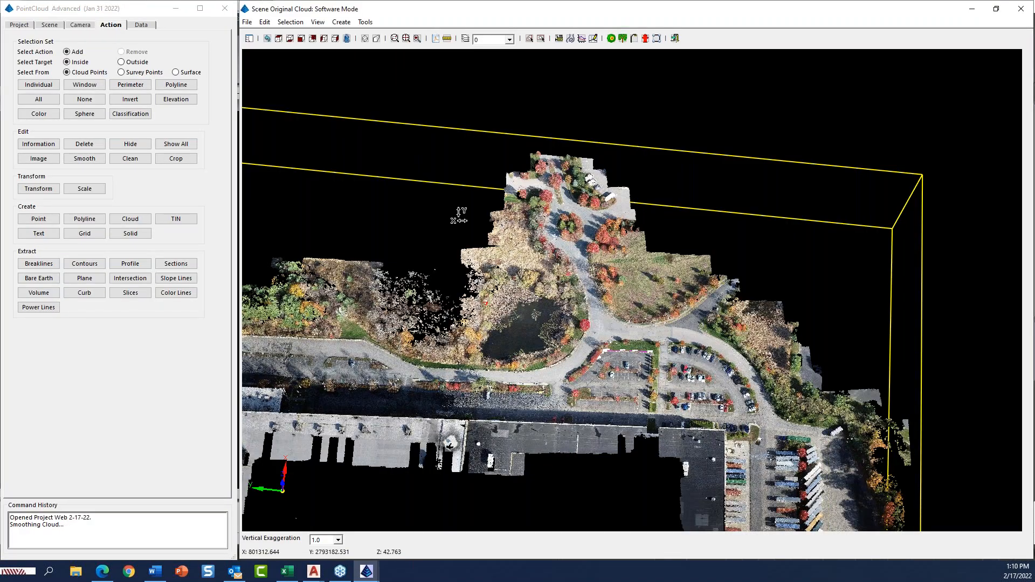
{"action": "left_click", "coordinate": [267, 39]}
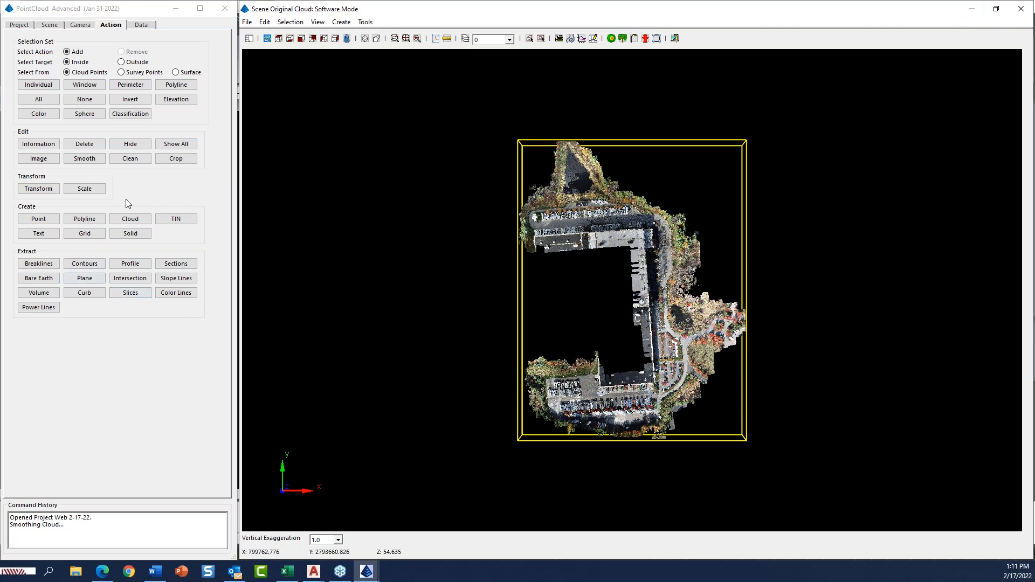
- Put the point cloud scene and its control window away and load the Survey module in Point Cloud.dwg
{"action": "left_click", "coordinate": [971, 8]}
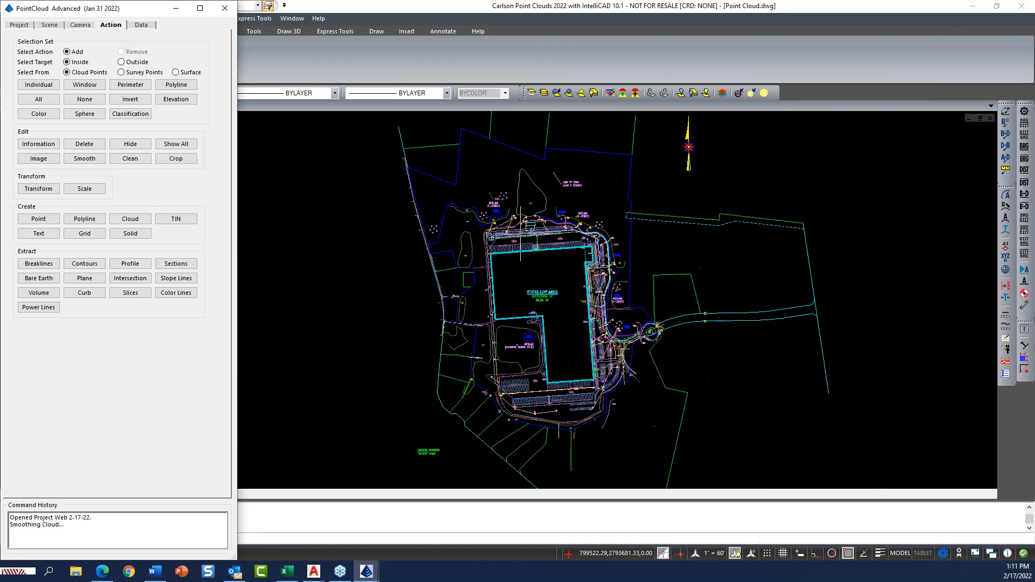
{"action": "mouse_move", "coordinate": [388, 258]}
{"action": "middle_mouse_down"}
{"action": "mouse_move", "coordinate": [414, 295]}
{"action": "mouse_move", "coordinate": [620, 328]}
{"action": "middle_mouse_up"}
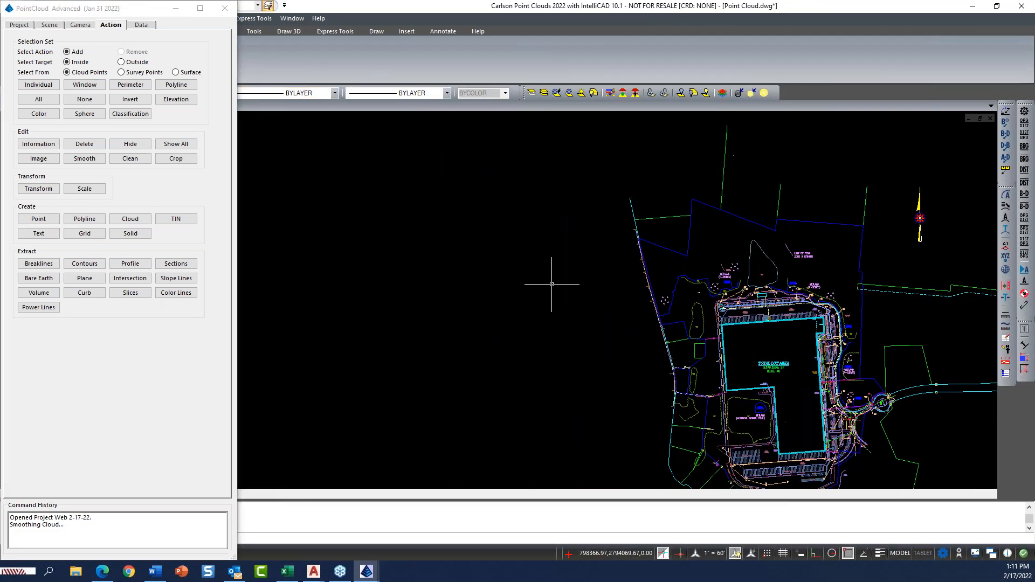
{"action": "left_click", "coordinate": [181, 13]}
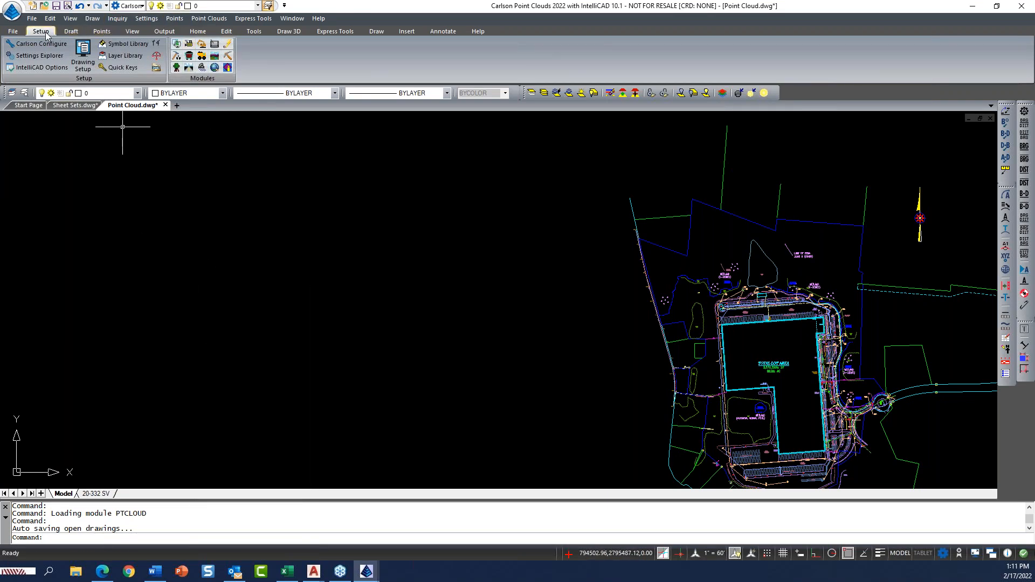
{"action": "left_click", "coordinate": [177, 68]}
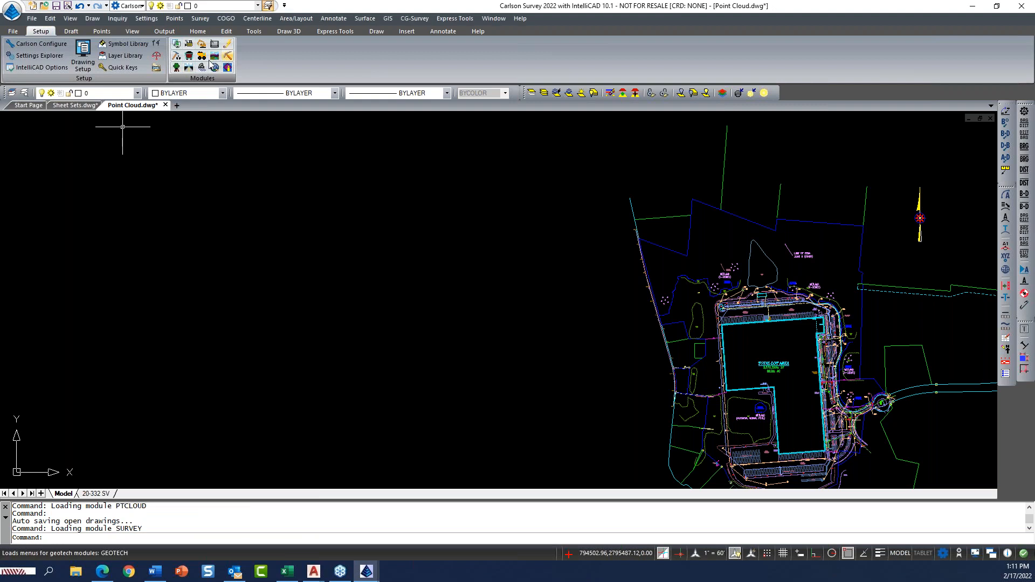
- Start Triangulation File Utilities and load the surface file SiteNET-og.tin
{"action": "left_click", "coordinate": [366, 18]}
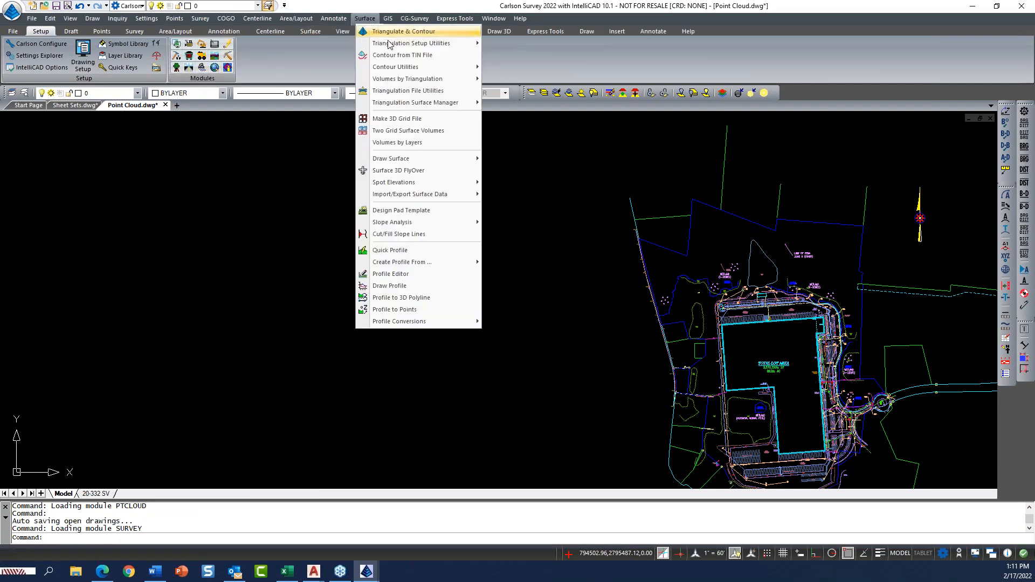
{"action": "left_click", "coordinate": [442, 96]}
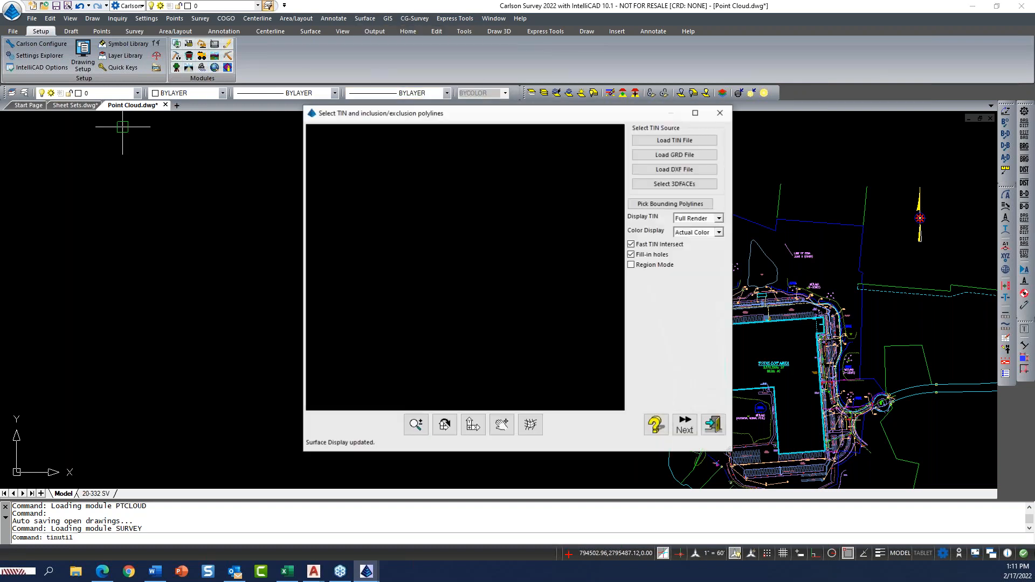
{"action": "left_click", "coordinate": [679, 142]}
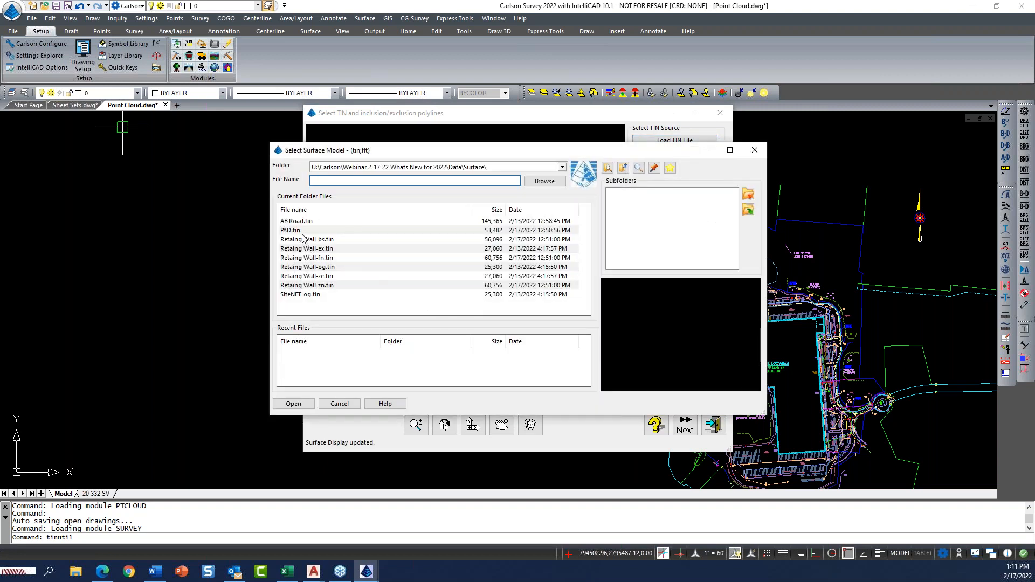
{"action": "left_click", "coordinate": [292, 230]}
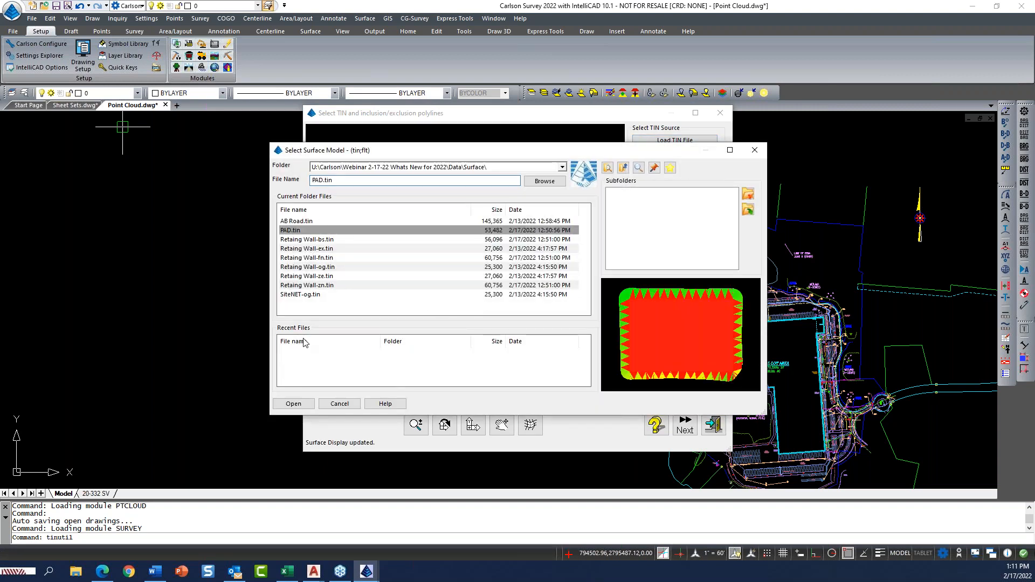
{"action": "left_click", "coordinate": [300, 294]}
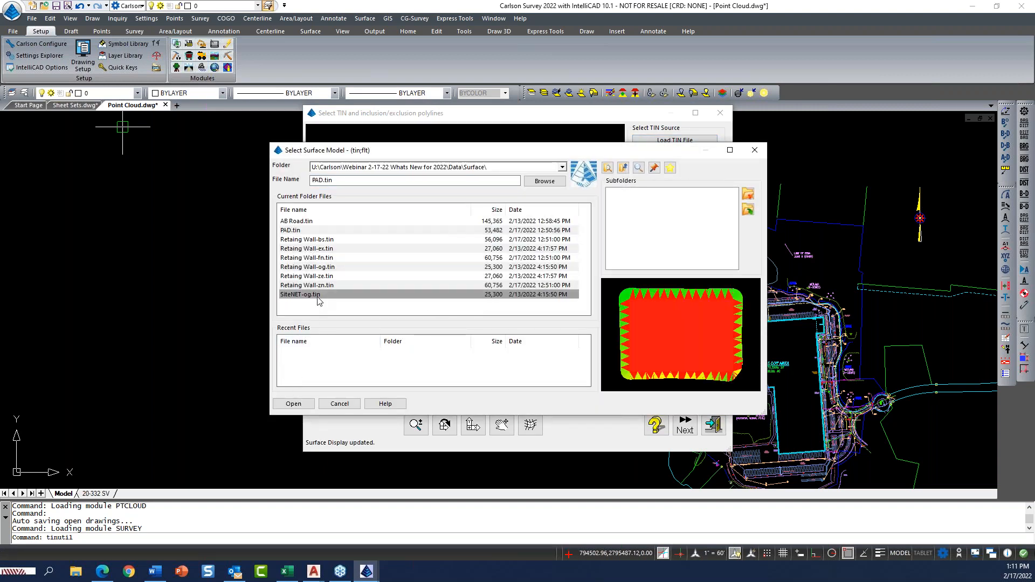
{"action": "left_click", "coordinate": [294, 404]}
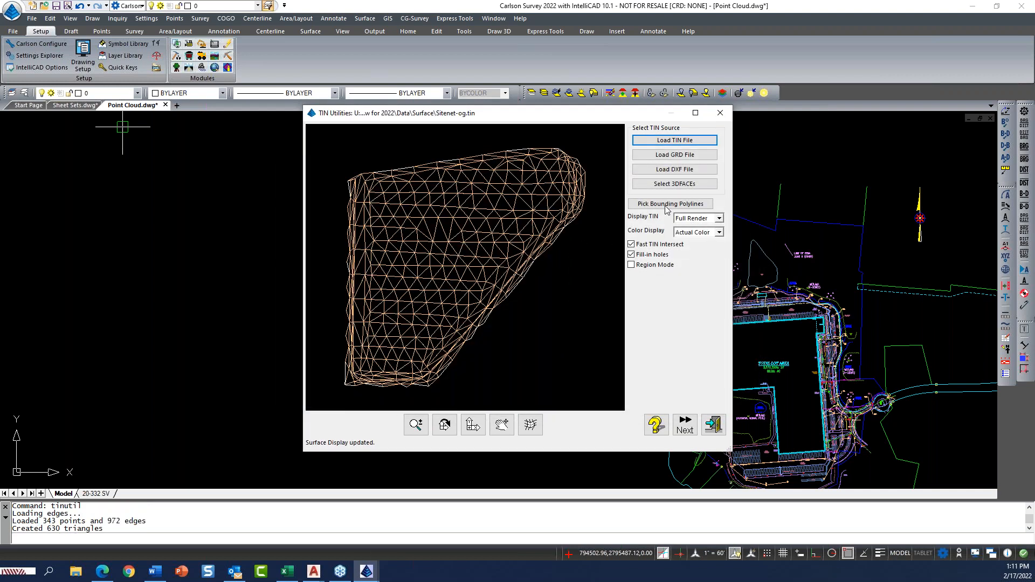
- Review the surface editing tools offered in TIN Utilities and close the utility without changing the surface
{"action": "left_click", "coordinate": [682, 424]}
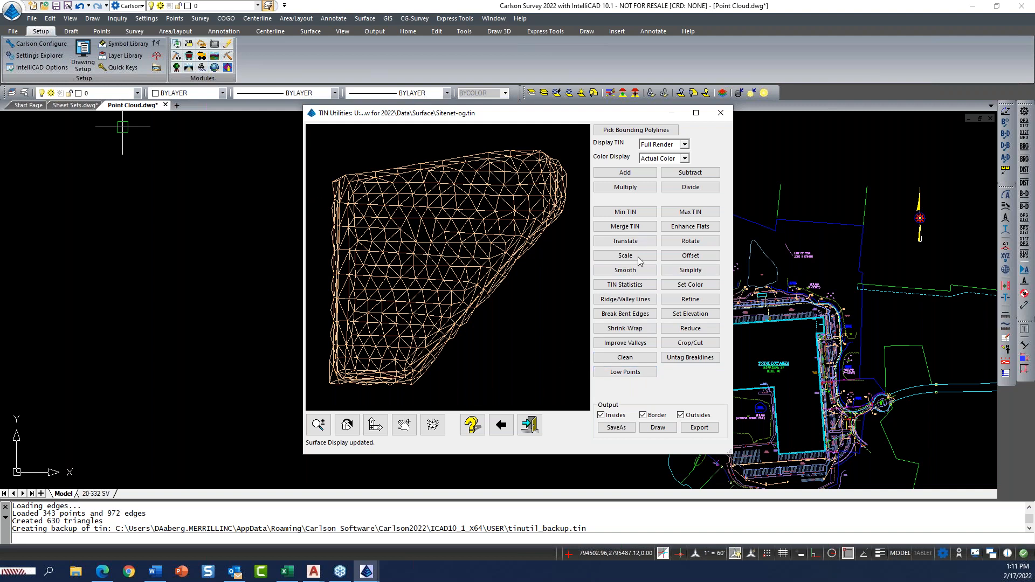
{"action": "left_click_drag", "start_coordinate": [602, 116], "coordinate": [536, 103]}
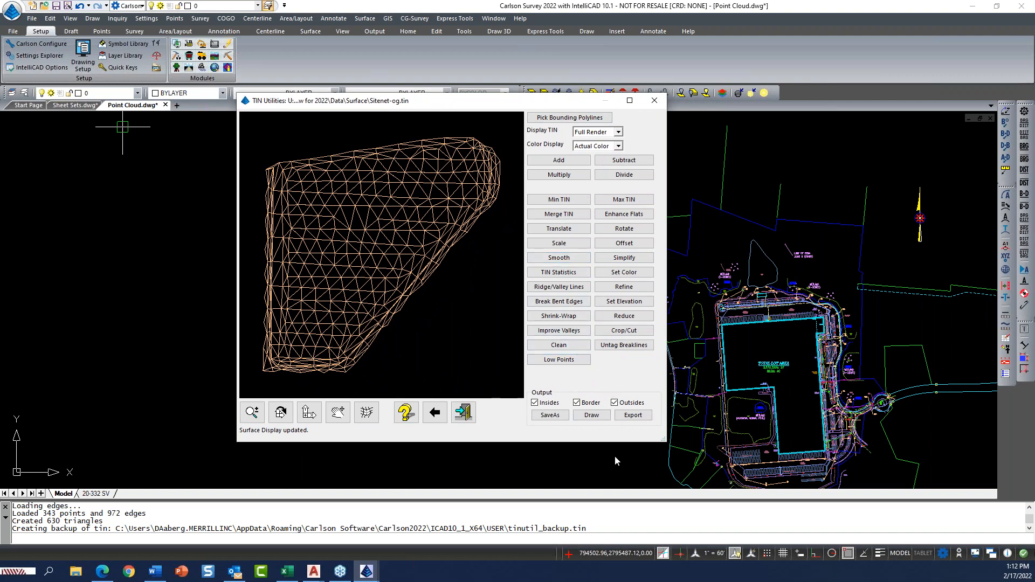
{"action": "left_click", "coordinate": [657, 103]}
{"action": "mouse_move", "coordinate": [552, 283]}
{"action": "middle_mouse_down"}
{"action": "mouse_move", "coordinate": [316, 203]}
{"action": "mouse_move", "coordinate": [293, 215]}
{"action": "middle_mouse_up"}
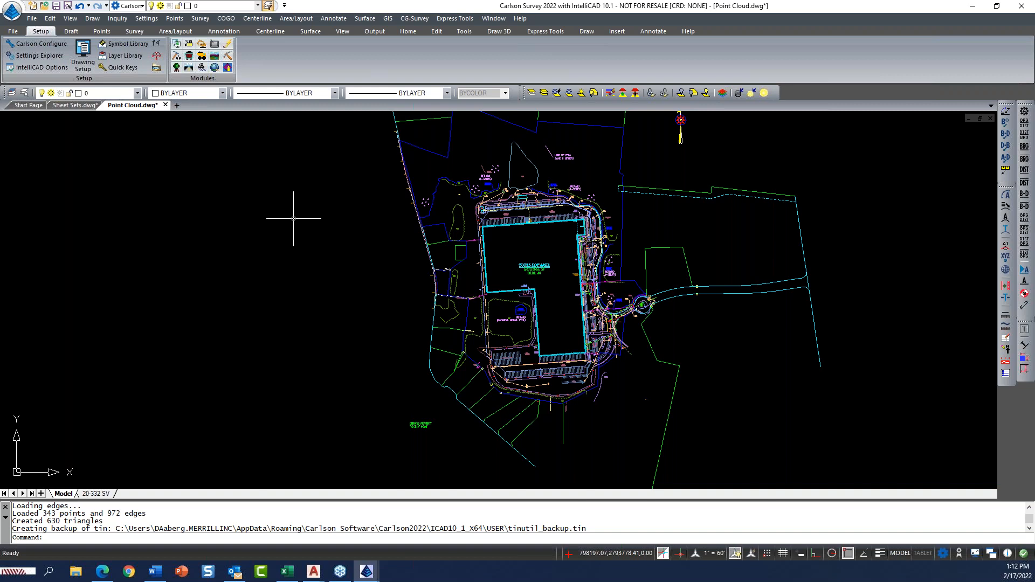
{"action": "mouse_move", "coordinate": [313, 271]}
{"action": "middle_mouse_down"}
{"action": "mouse_move", "coordinate": [280, 268]}
{"action": "mouse_move", "coordinate": [250, 282]}
{"action": "middle_mouse_up"}
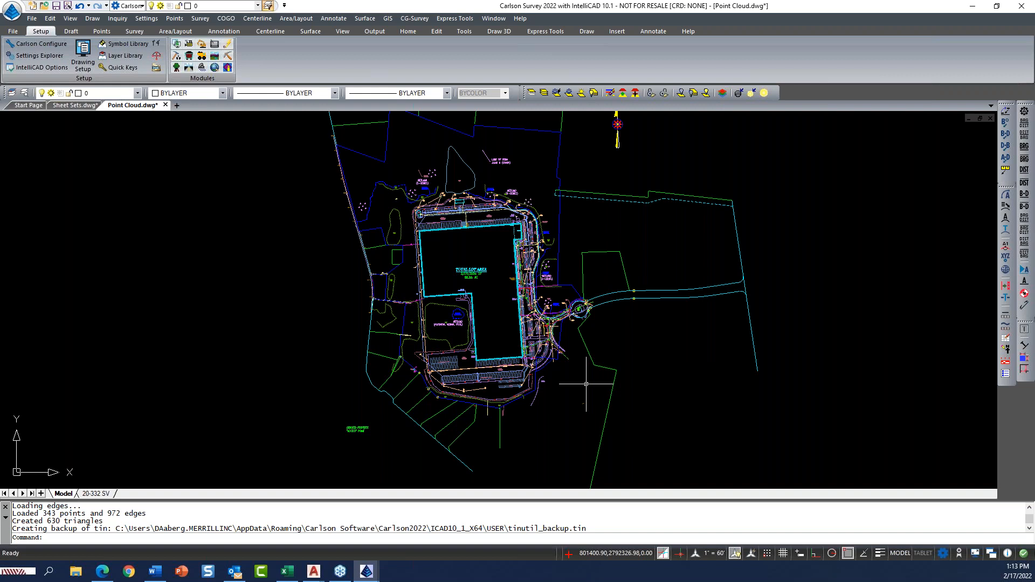
{"action": "middle_click_drag", "start_coordinate": [593, 392], "coordinate": [527, 431]}
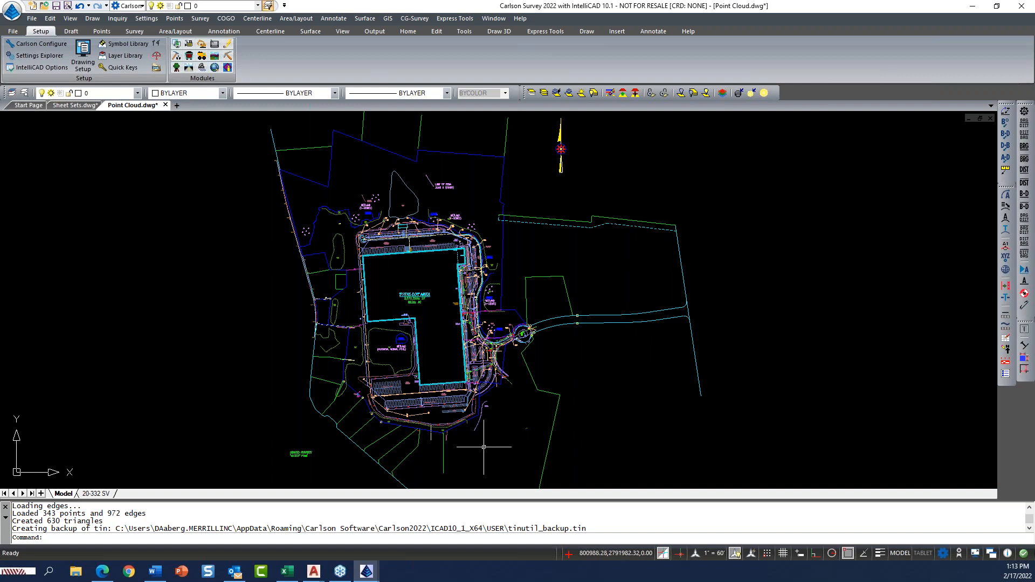
- Bring back the point cloud scene window and show its control panel beside it
{"action": "mouse_move", "coordinate": [363, 577]}
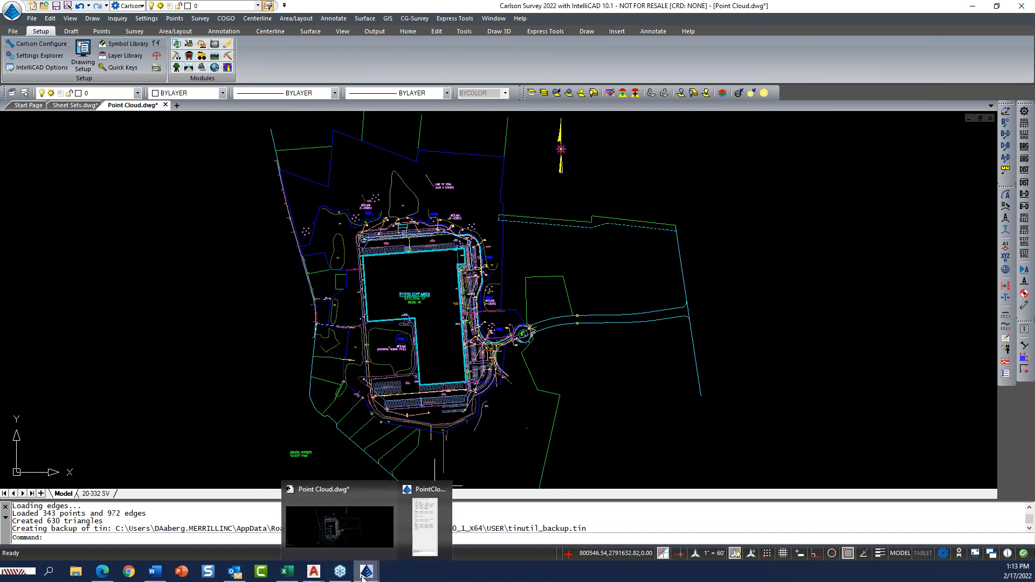
{"action": "left_click", "coordinate": [403, 542]}
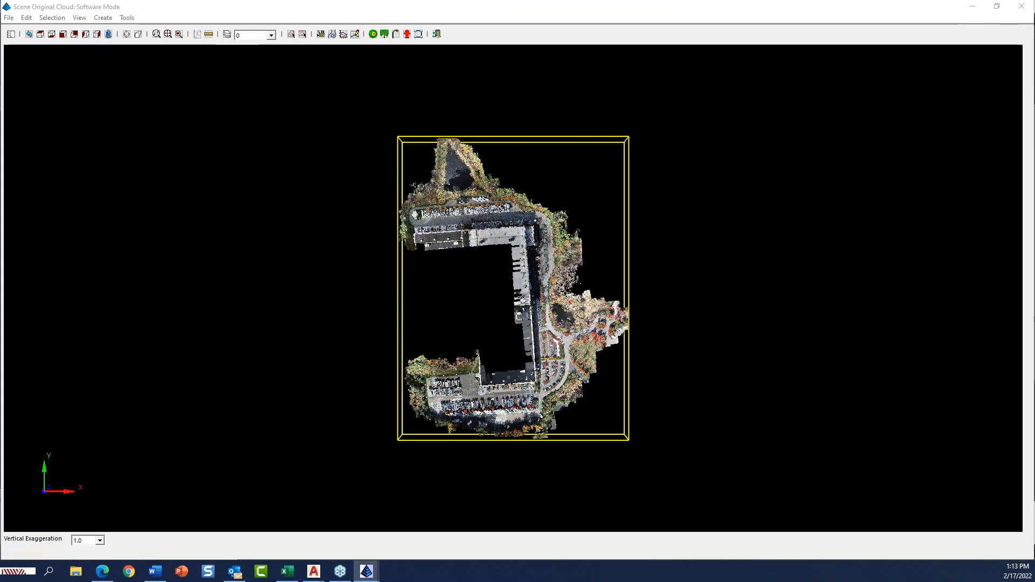
{"action": "left_click", "coordinate": [11, 34]}
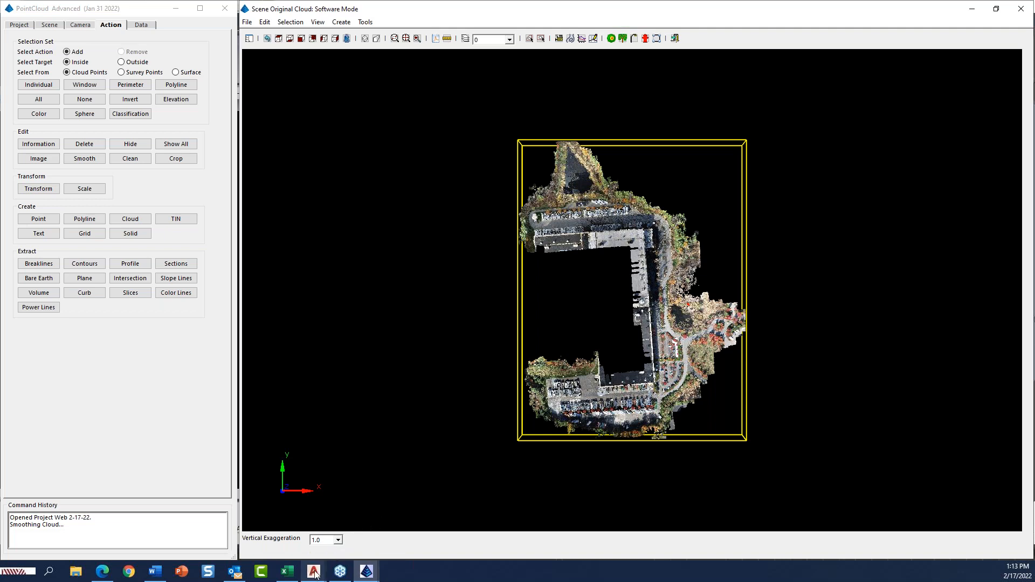
- Switch to AutoCAD's 21-286 SP.dwg drawing and examine the drain and sewer pipes at the start of Road B
{"action": "mouse_move", "coordinate": [315, 573]}
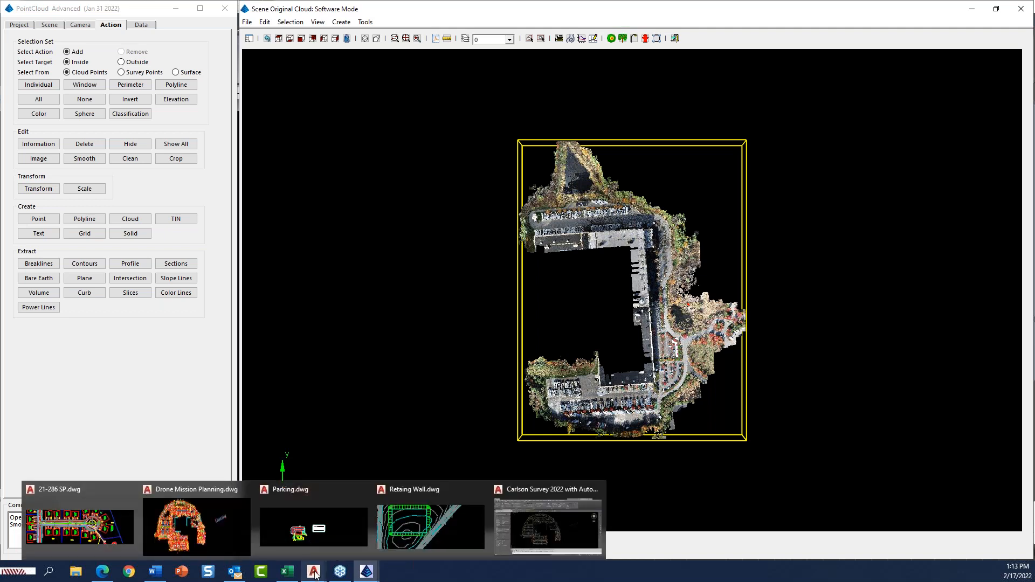
{"action": "left_click", "coordinate": [93, 528]}
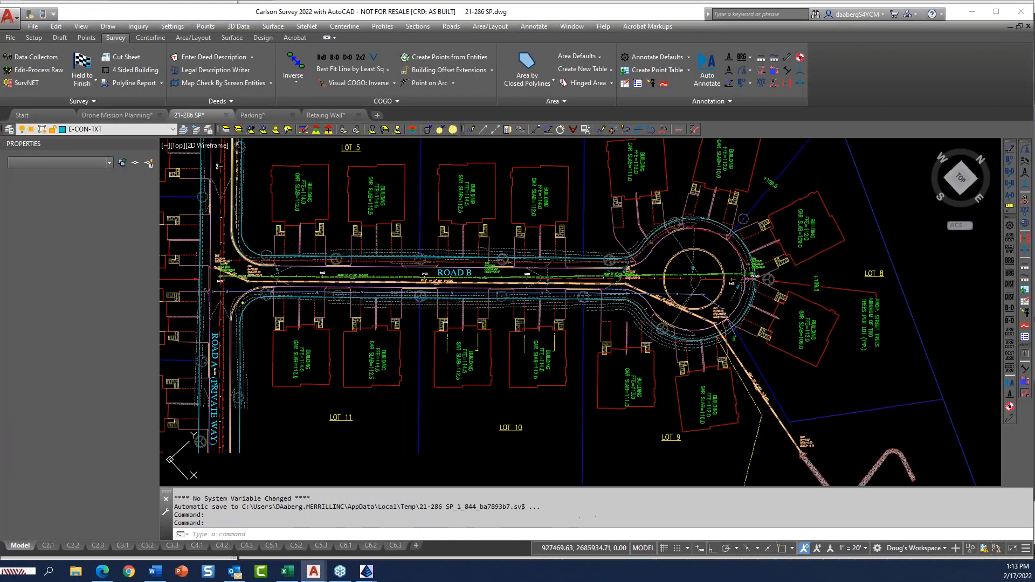
{"action": "scroll", "coordinate": [266, 265], "scroll_direction": "up", "scroll_amount": 8}
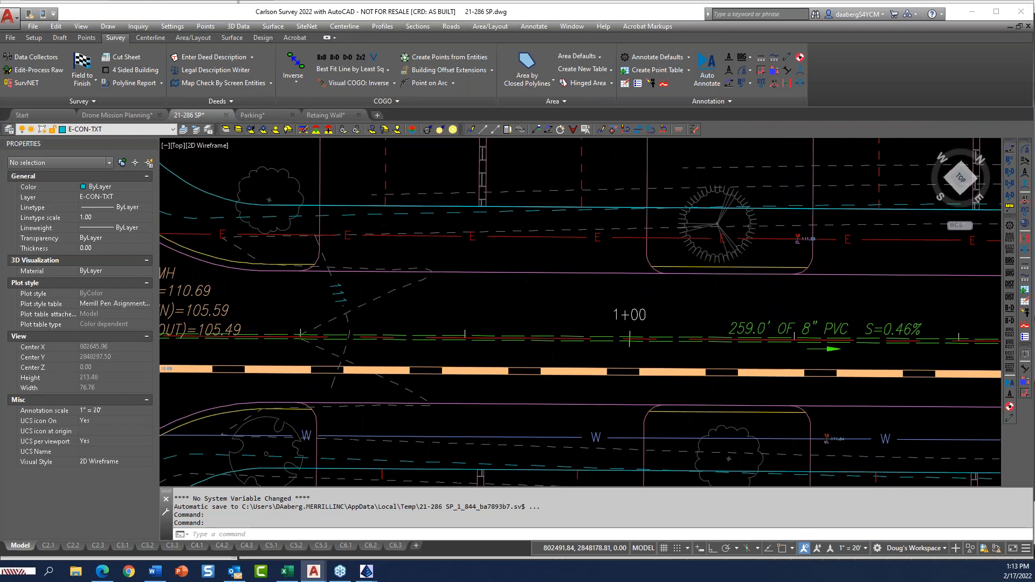
{"action": "middle_click_drag", "start_coordinate": [388, 389], "coordinate": [547, 361]}
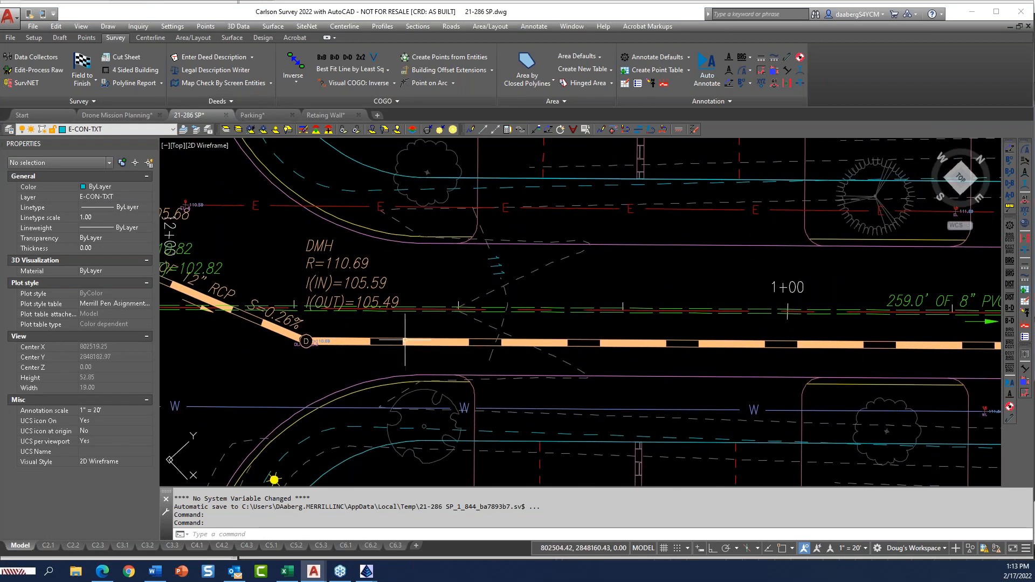
{"action": "middle_click_drag", "start_coordinate": [690, 370], "coordinate": [788, 376]}
- Open the Field to Finish pipe setup and display the pipe label settings for code DLN
{"action": "left_click", "coordinate": [84, 64]}
{"action": "left_click", "coordinate": [460, 377]}
{"action": "left_click", "coordinate": [704, 351]}
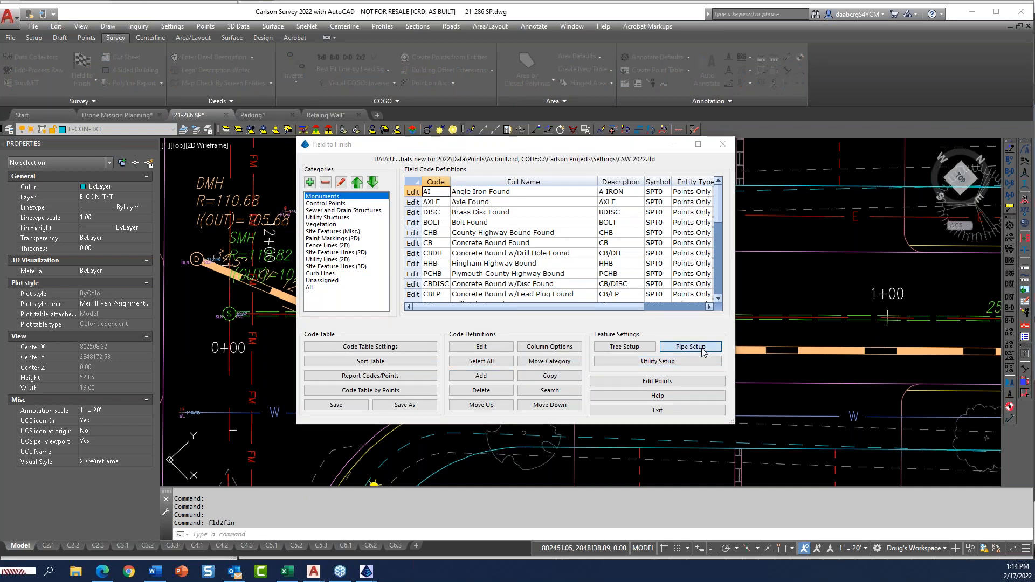
{"action": "left_click", "coordinate": [455, 415]}
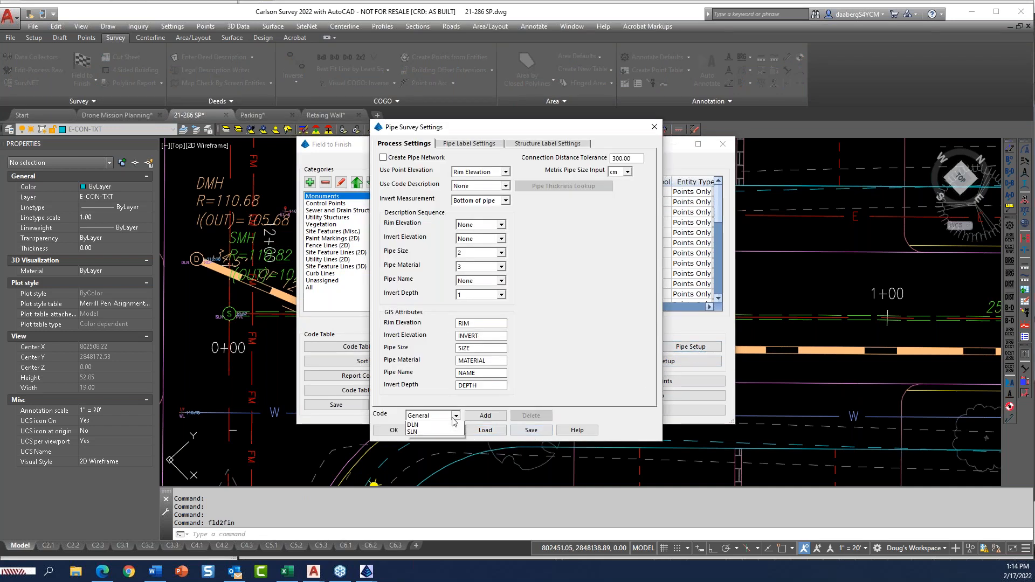
{"action": "left_click", "coordinate": [428, 430]}
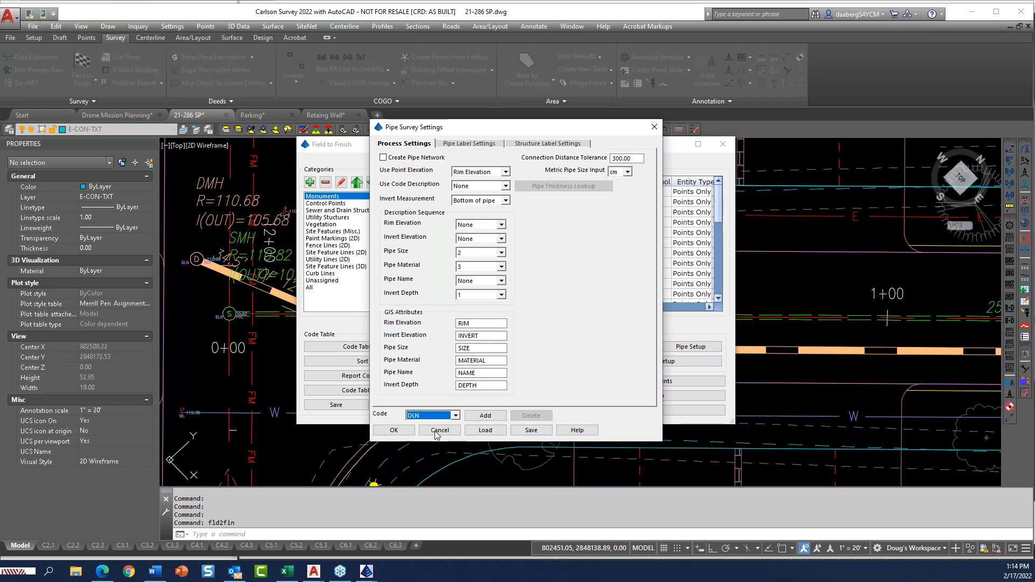
{"action": "left_click", "coordinate": [472, 145]}
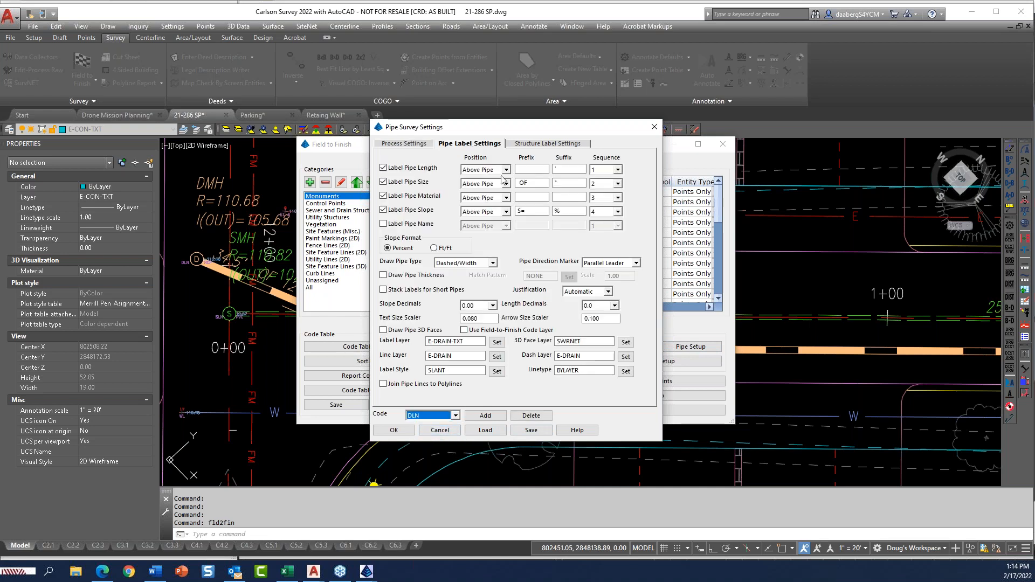
- Review the Draw Pipe Type options for code DLN, keep Dashed/Width, and cancel the pipe survey settings
{"action": "left_click", "coordinate": [492, 263]}
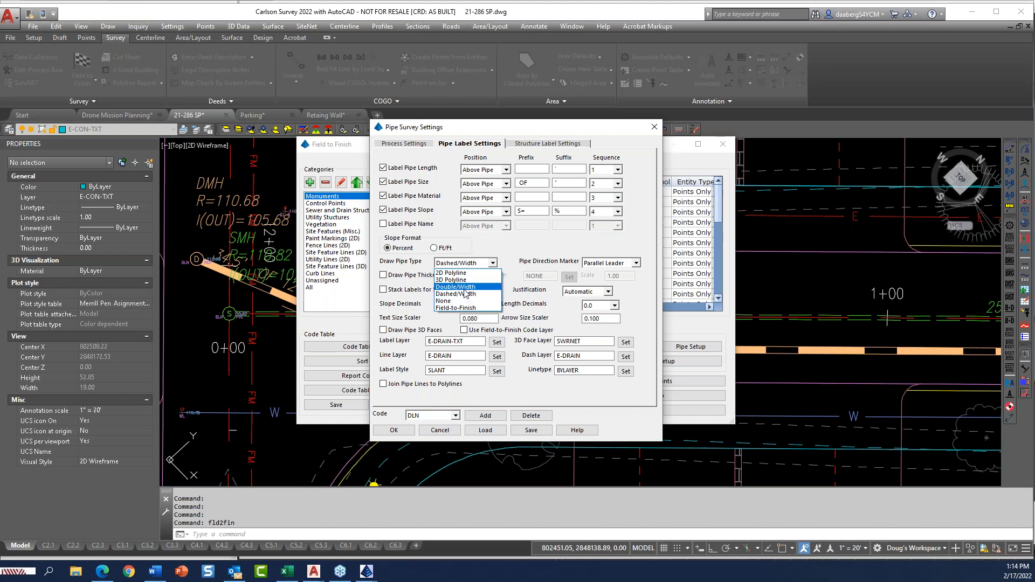
{"action": "left_click", "coordinate": [462, 294]}
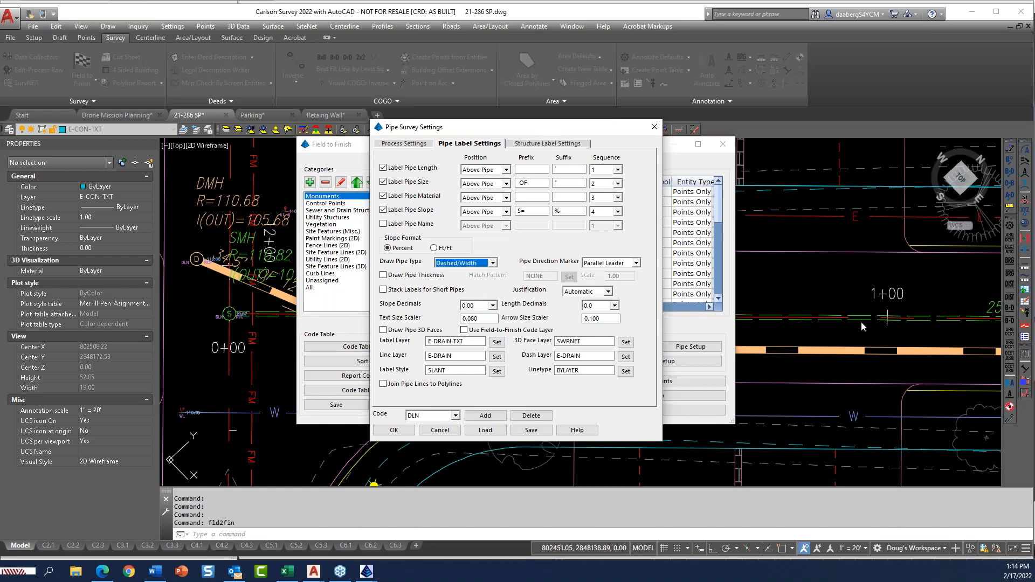
{"action": "left_click", "coordinate": [492, 263]}
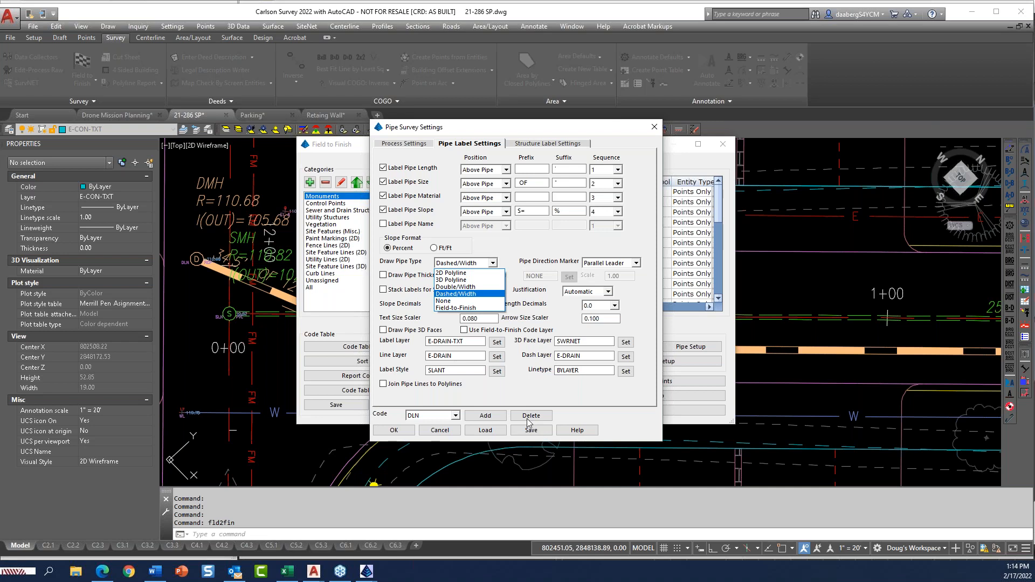
{"action": "left_click", "coordinate": [549, 243]}
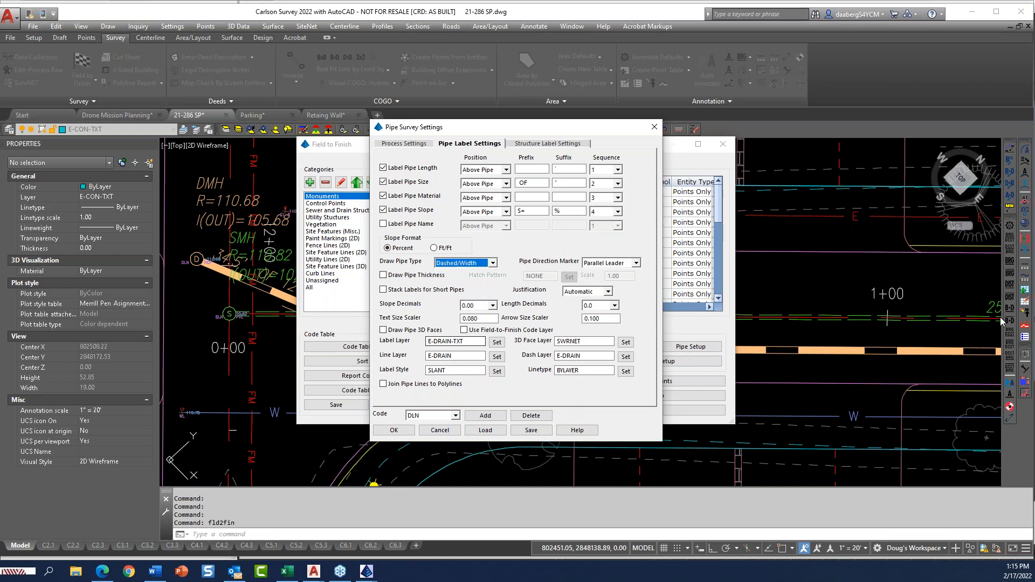
{"action": "left_click", "coordinate": [439, 430]}
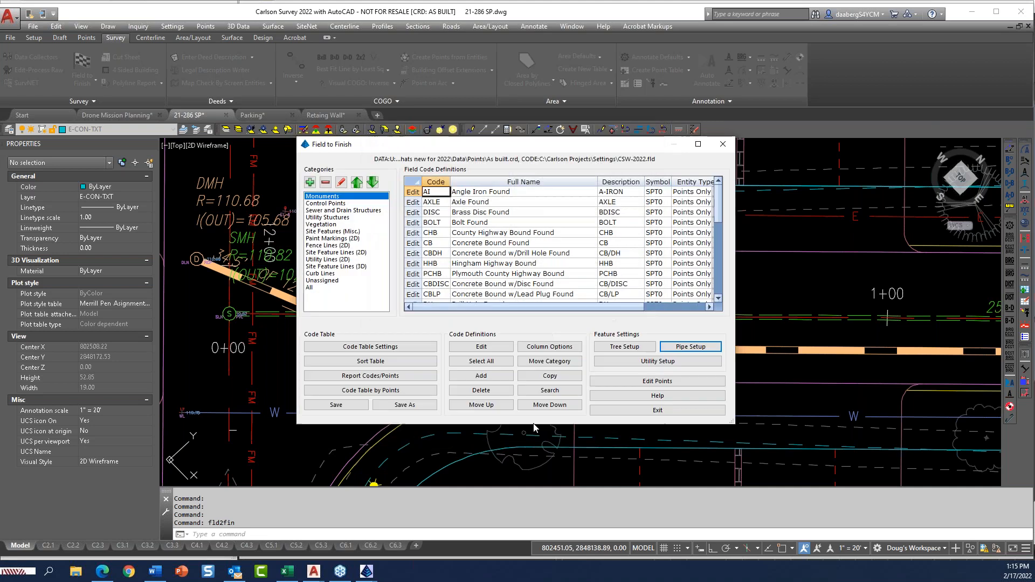
- Leave the code table and run Draw Field to Finish for points 1-23 with Triangulate and Contour turned off
{"action": "left_click", "coordinate": [697, 411]}
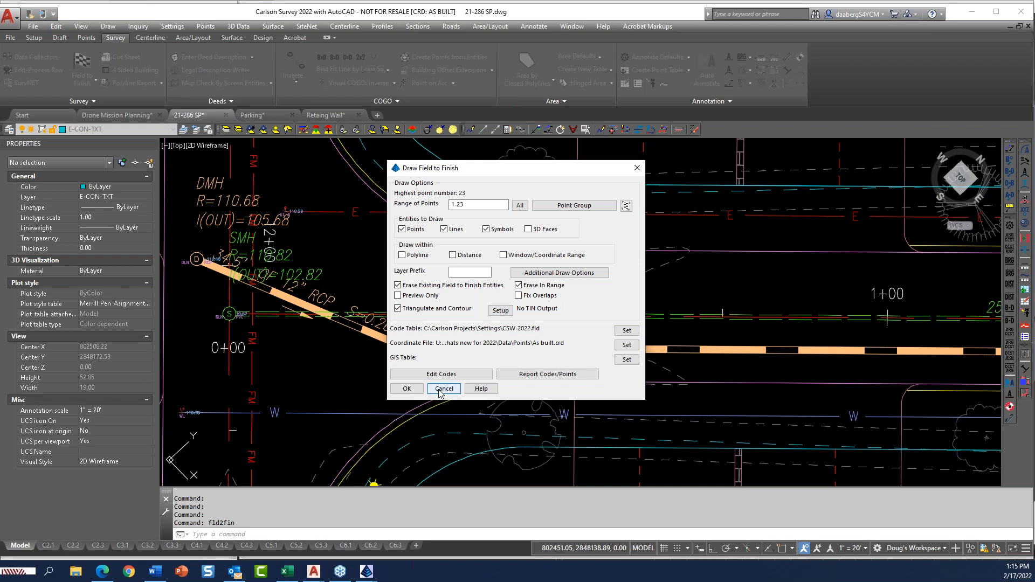
{"action": "left_click", "coordinate": [398, 308]}
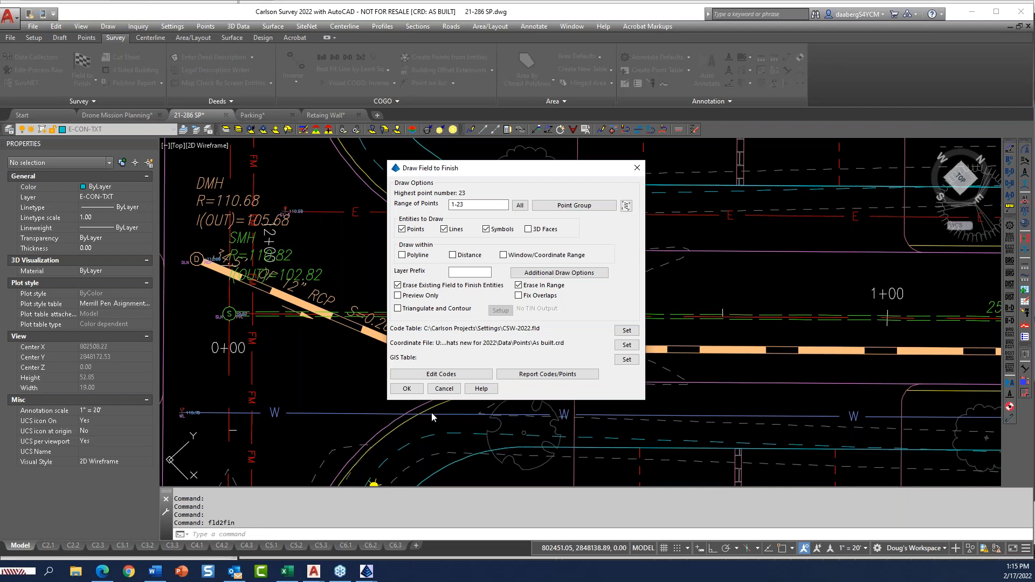
{"action": "left_click", "coordinate": [407, 388]}
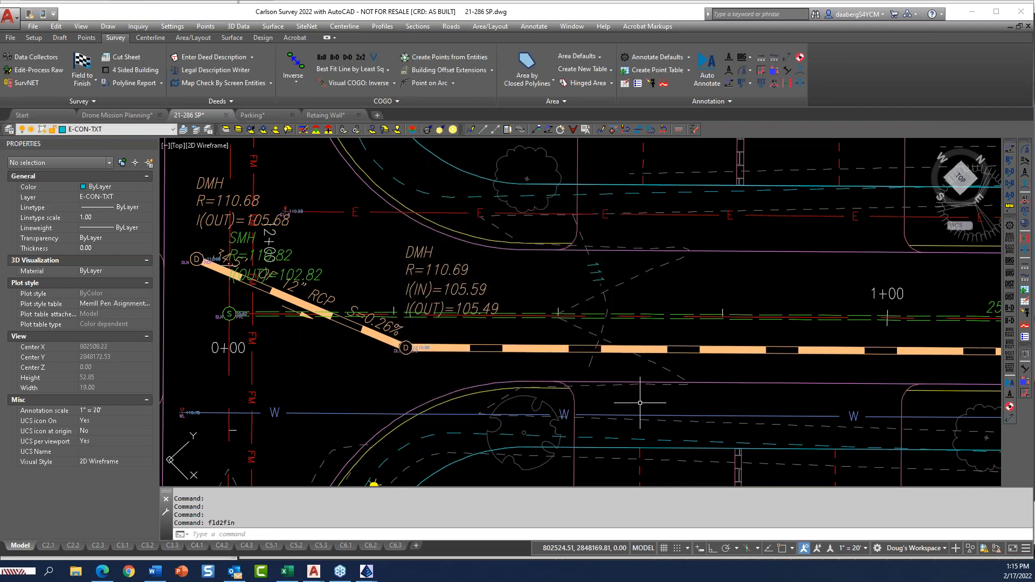
{"action": "scroll", "coordinate": [644, 405], "scroll_direction": "down", "scroll_amount": 6}
{"action": "scroll", "coordinate": [644, 406], "scroll_direction": "down", "scroll_amount": 4}
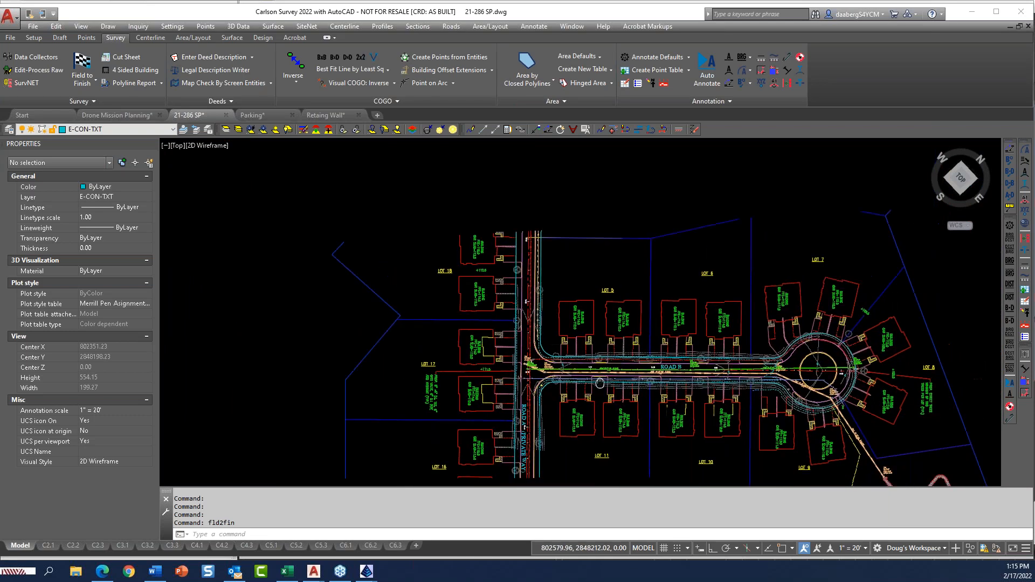